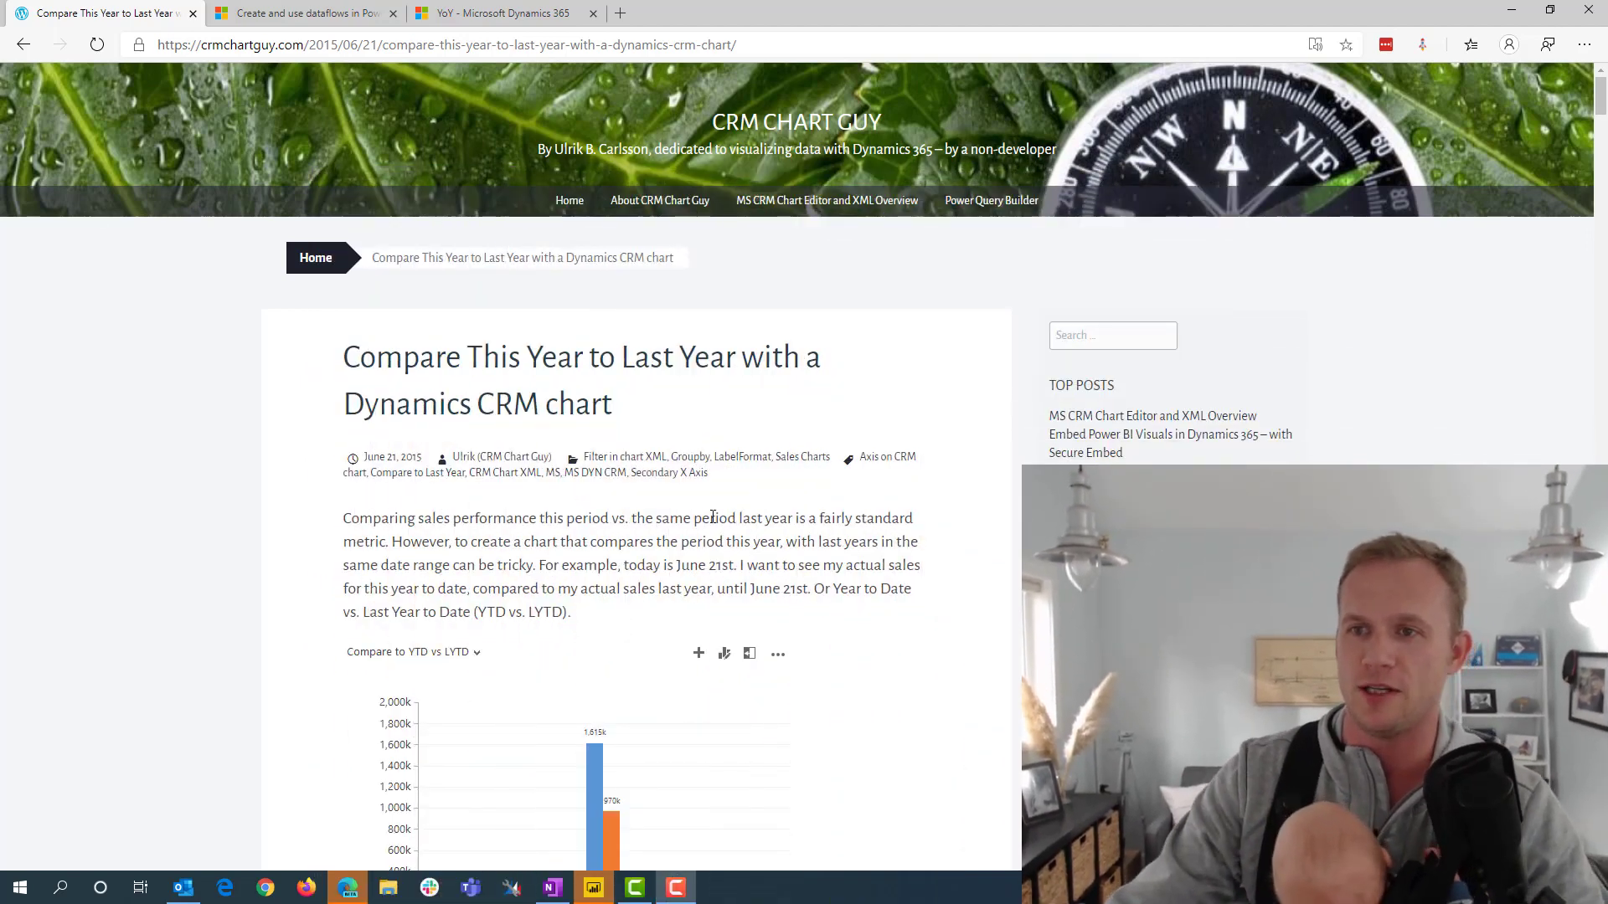
Examine the article on comparing this year to last year with a Dynamics CRM chart, including the chart XML edits and resulting monthly charts
scroll(807, 564, down, 20)
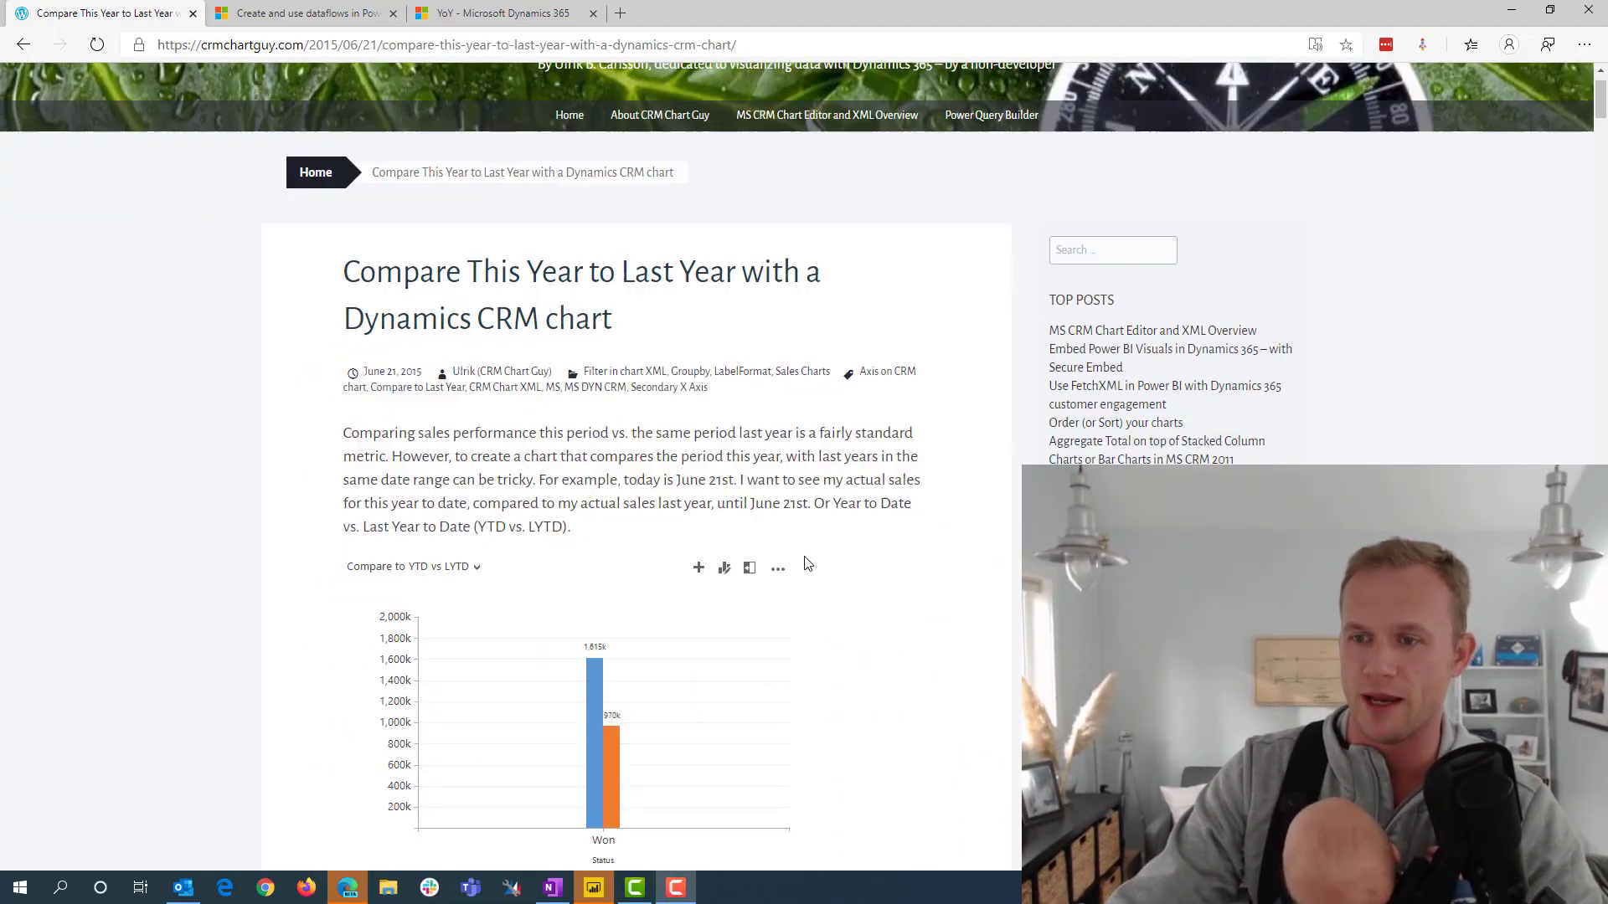
scroll(807, 563, down, 15)
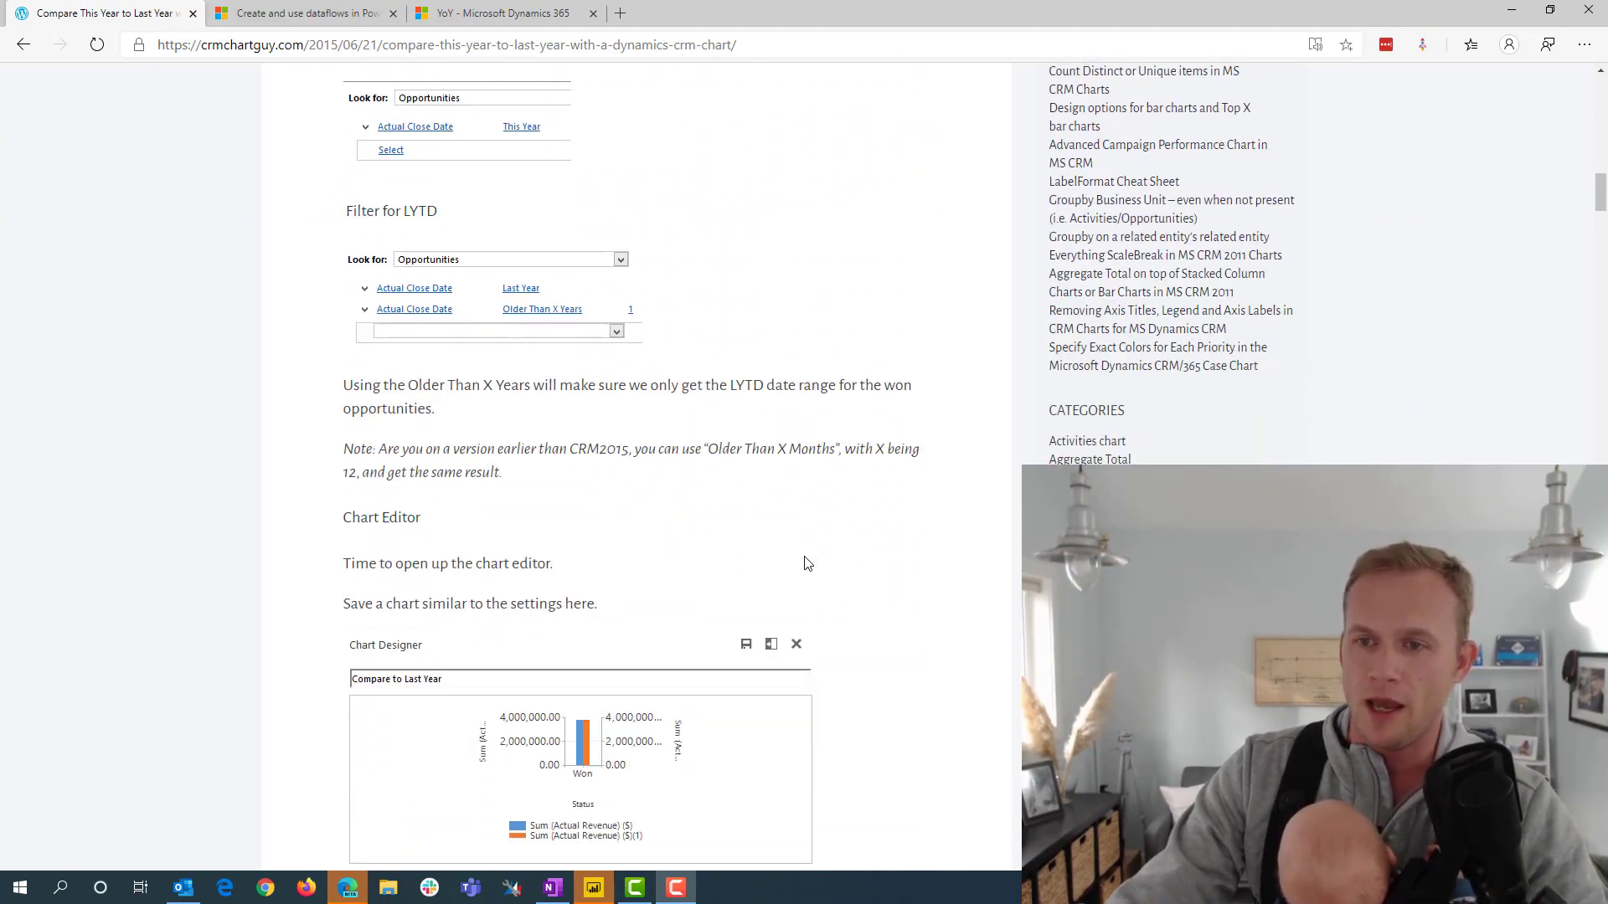
scroll(807, 563, down, 15)
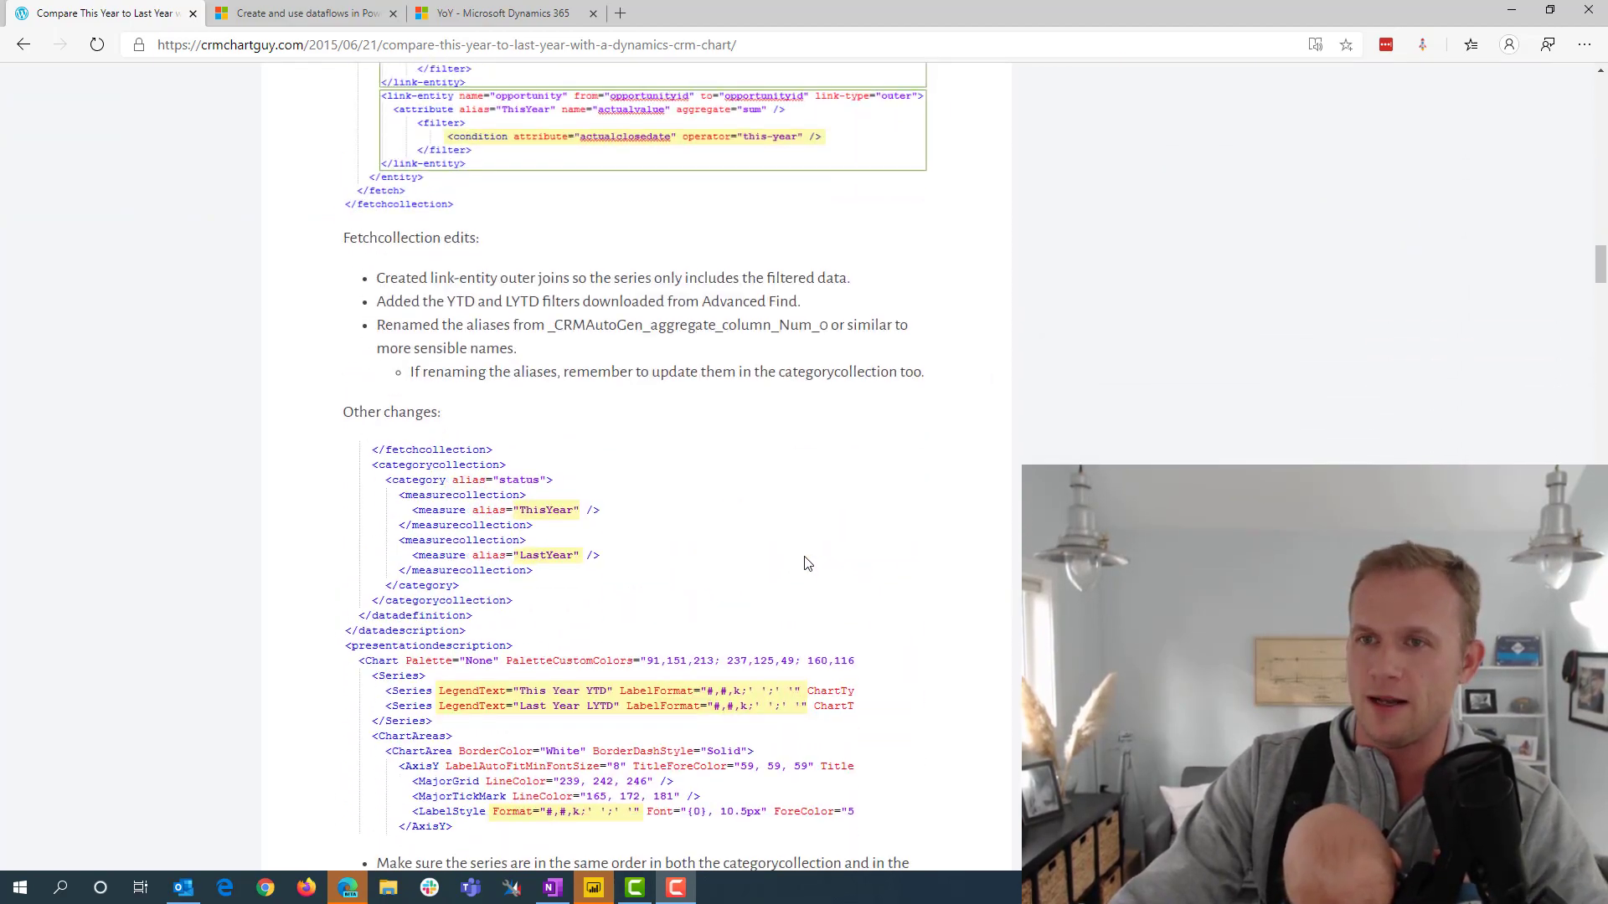
scroll(807, 564, down, 15)
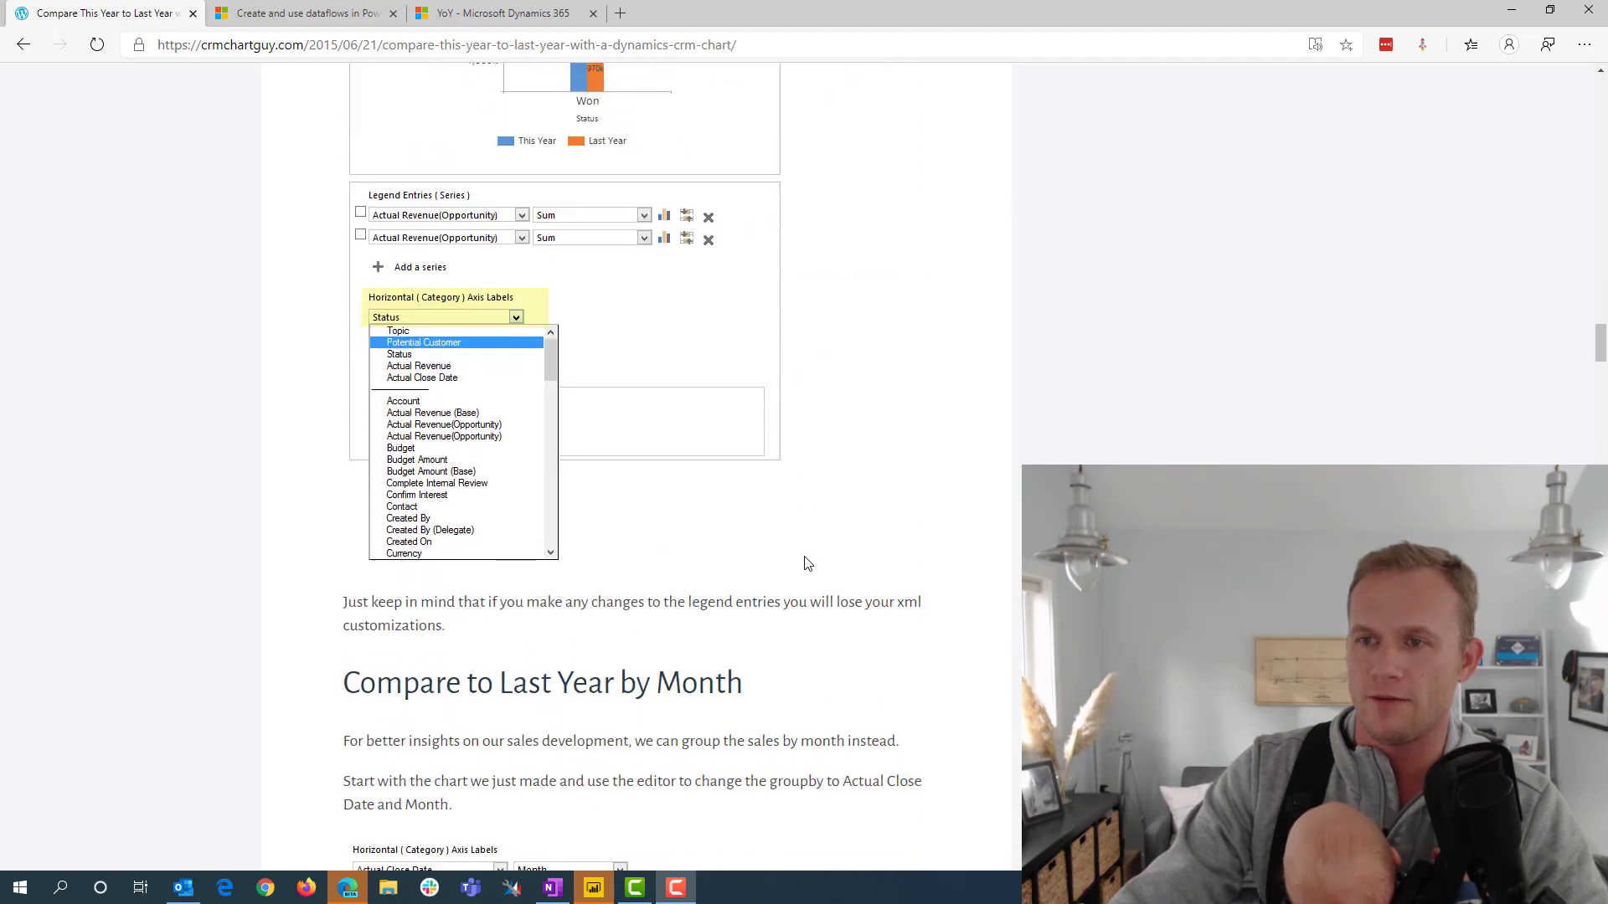
scroll(807, 563, down, 10)
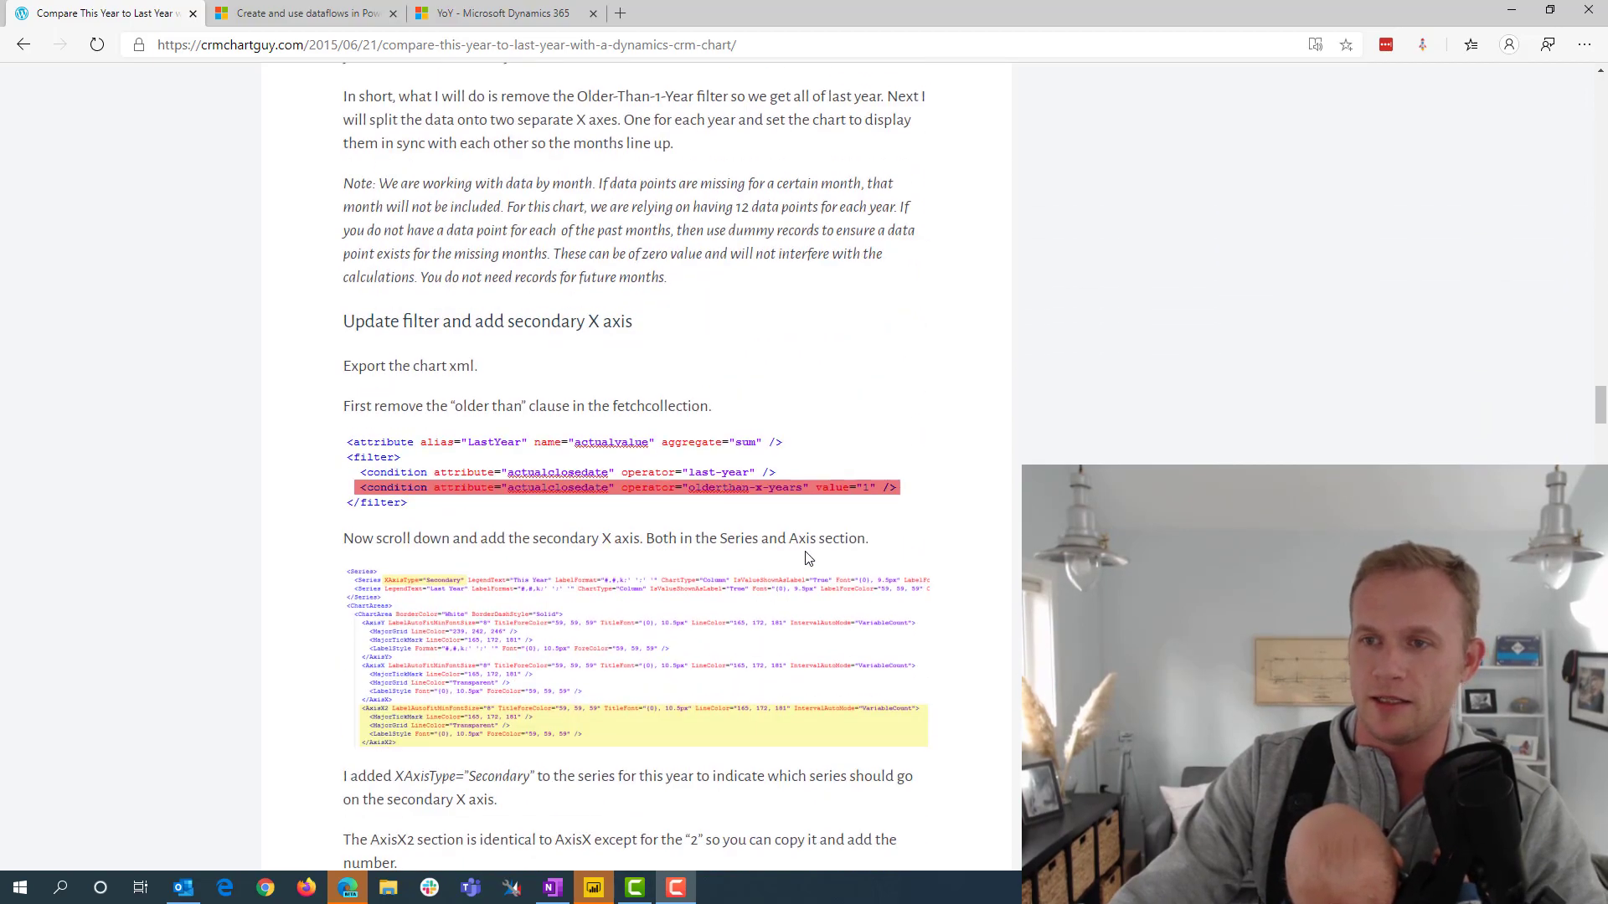
scroll(807, 544, down, 15)
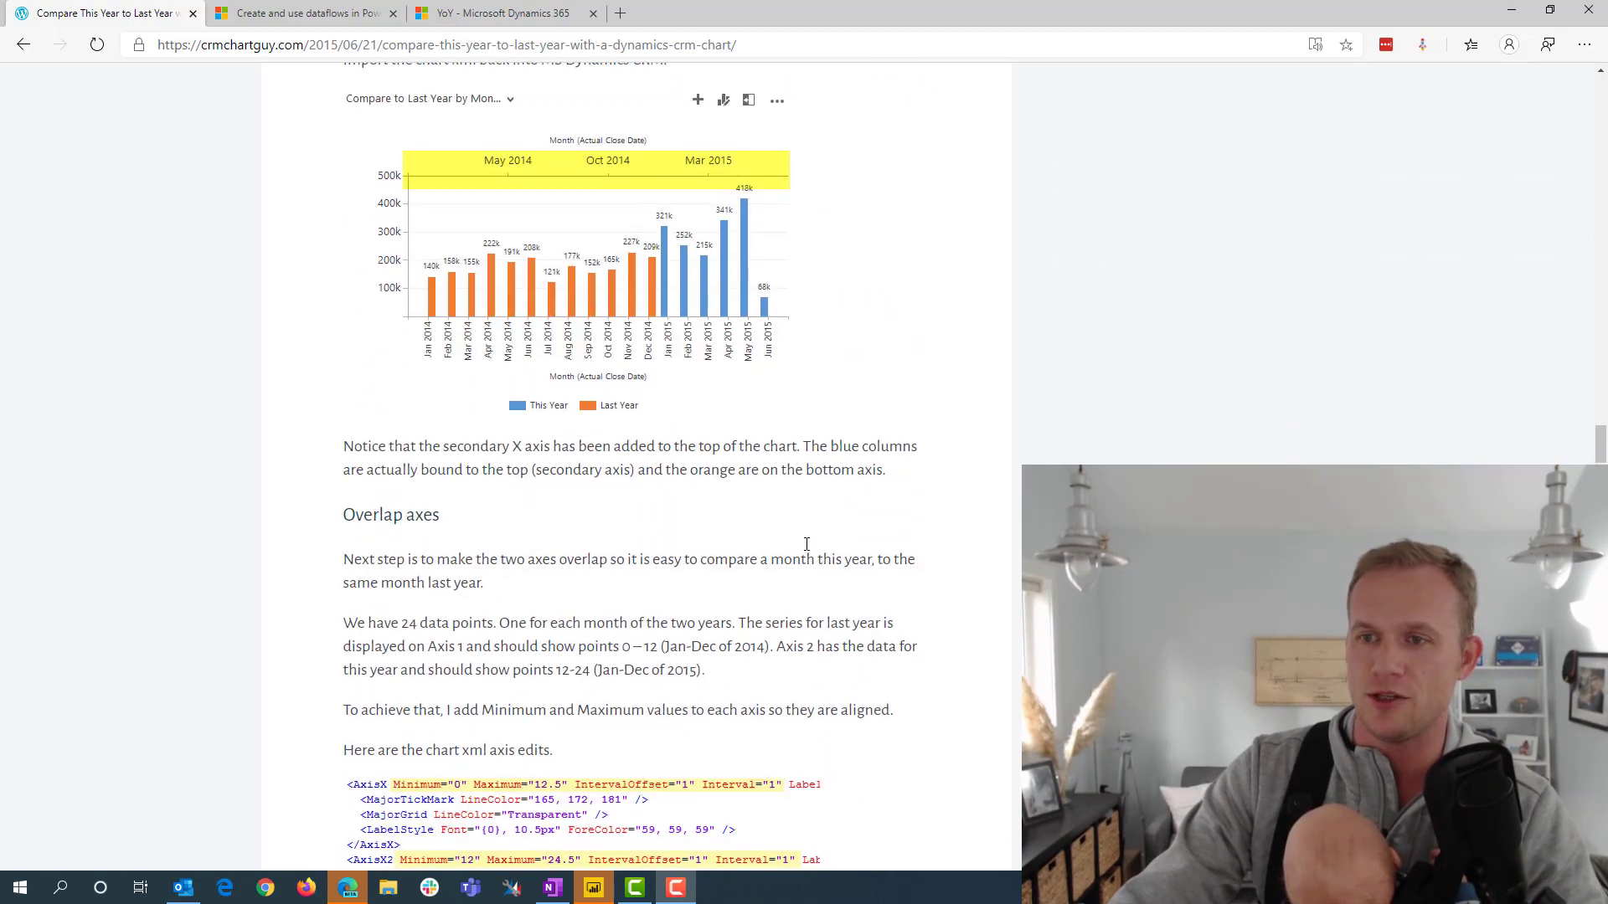
scroll(806, 545, down, 3)
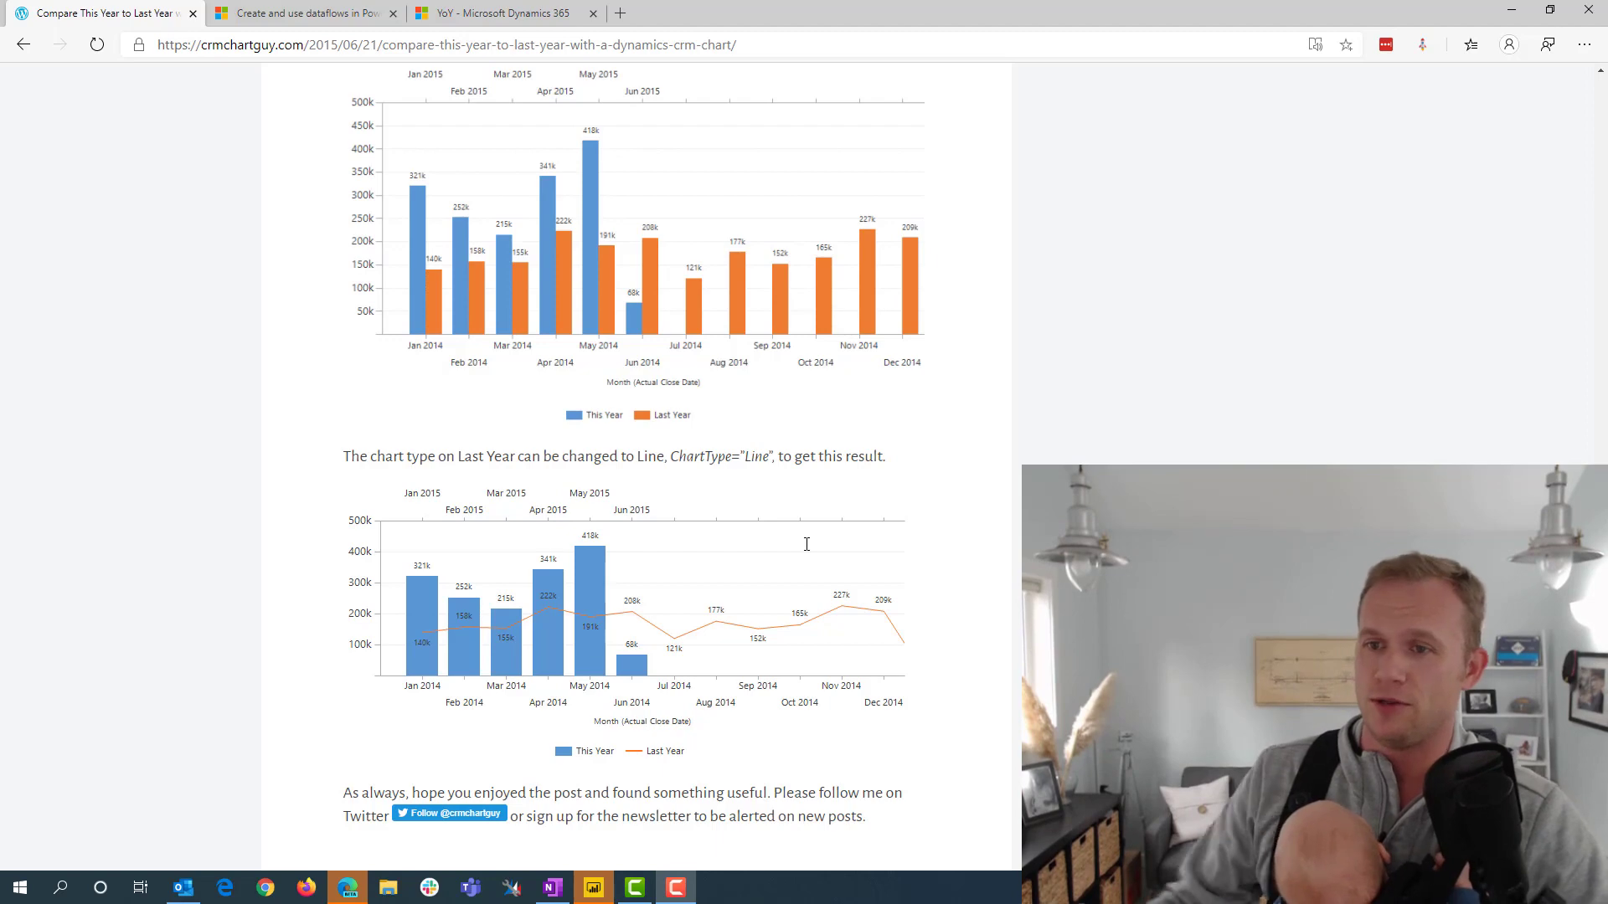
scroll(787, 486, up, 1)
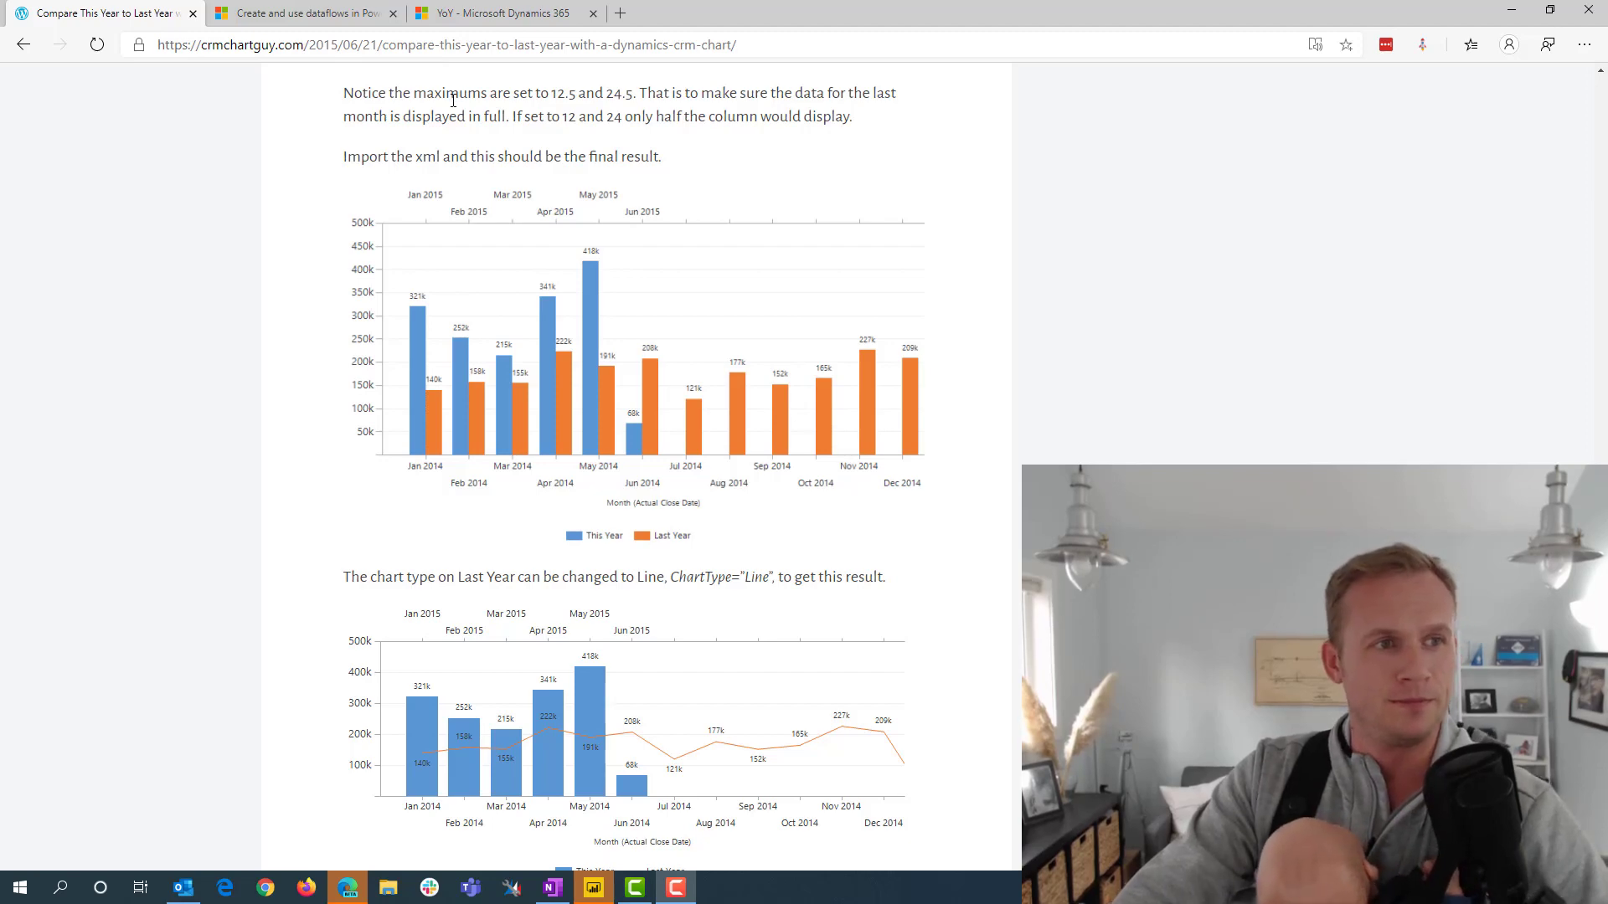
View the records behind the YoY dashboard chart in Dynamics 365 and review them in the personal YoY view
click(469, 13)
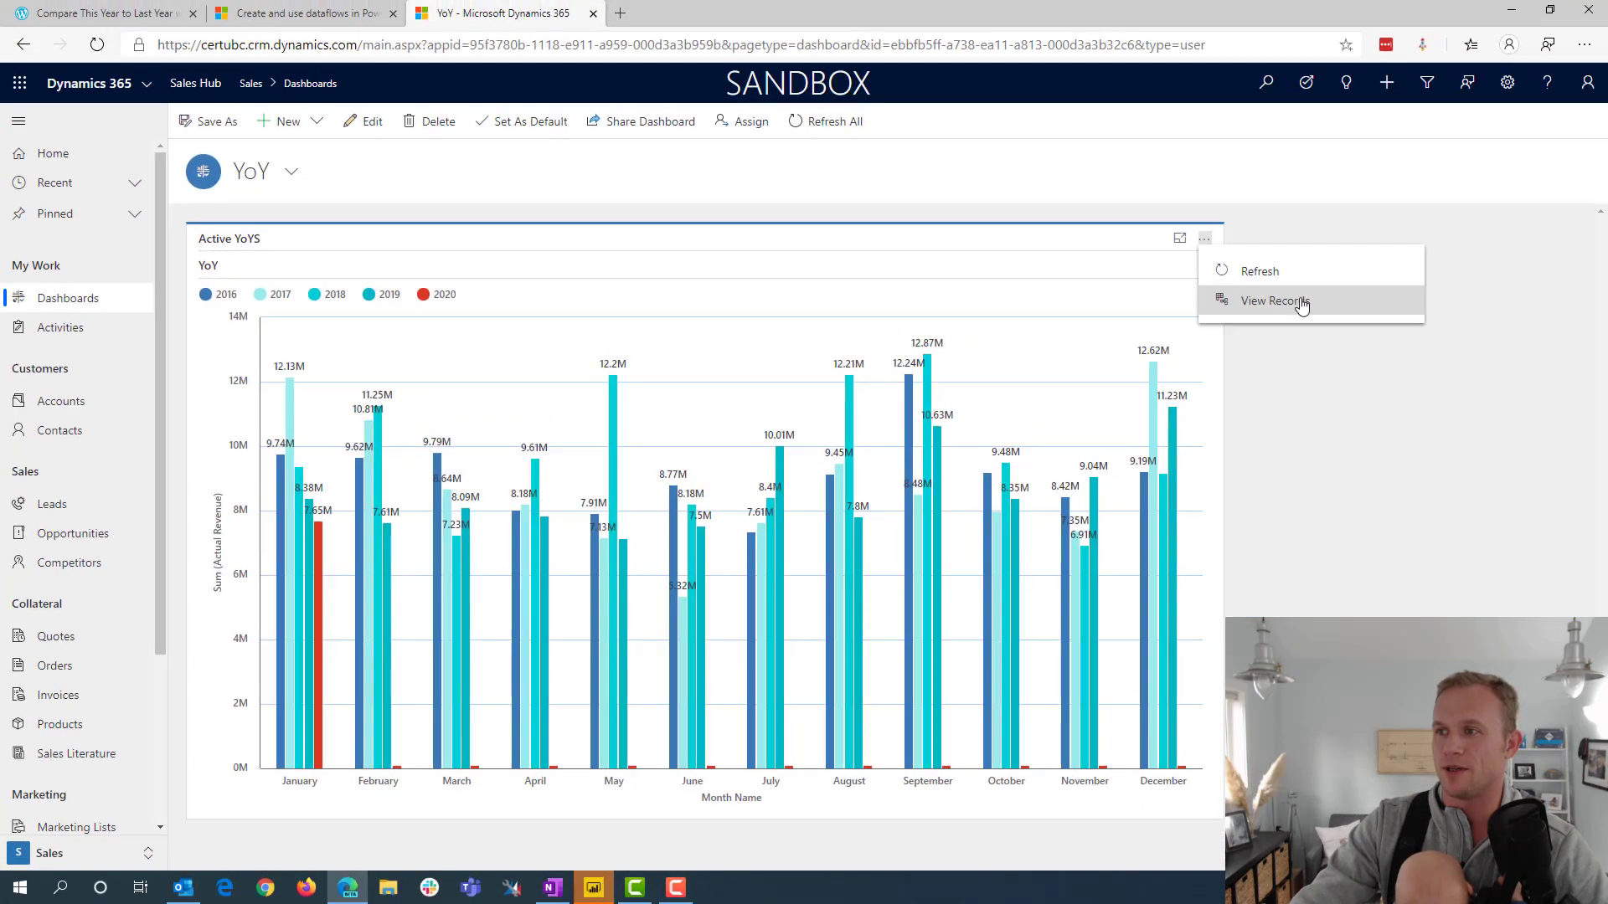
click(1299, 304)
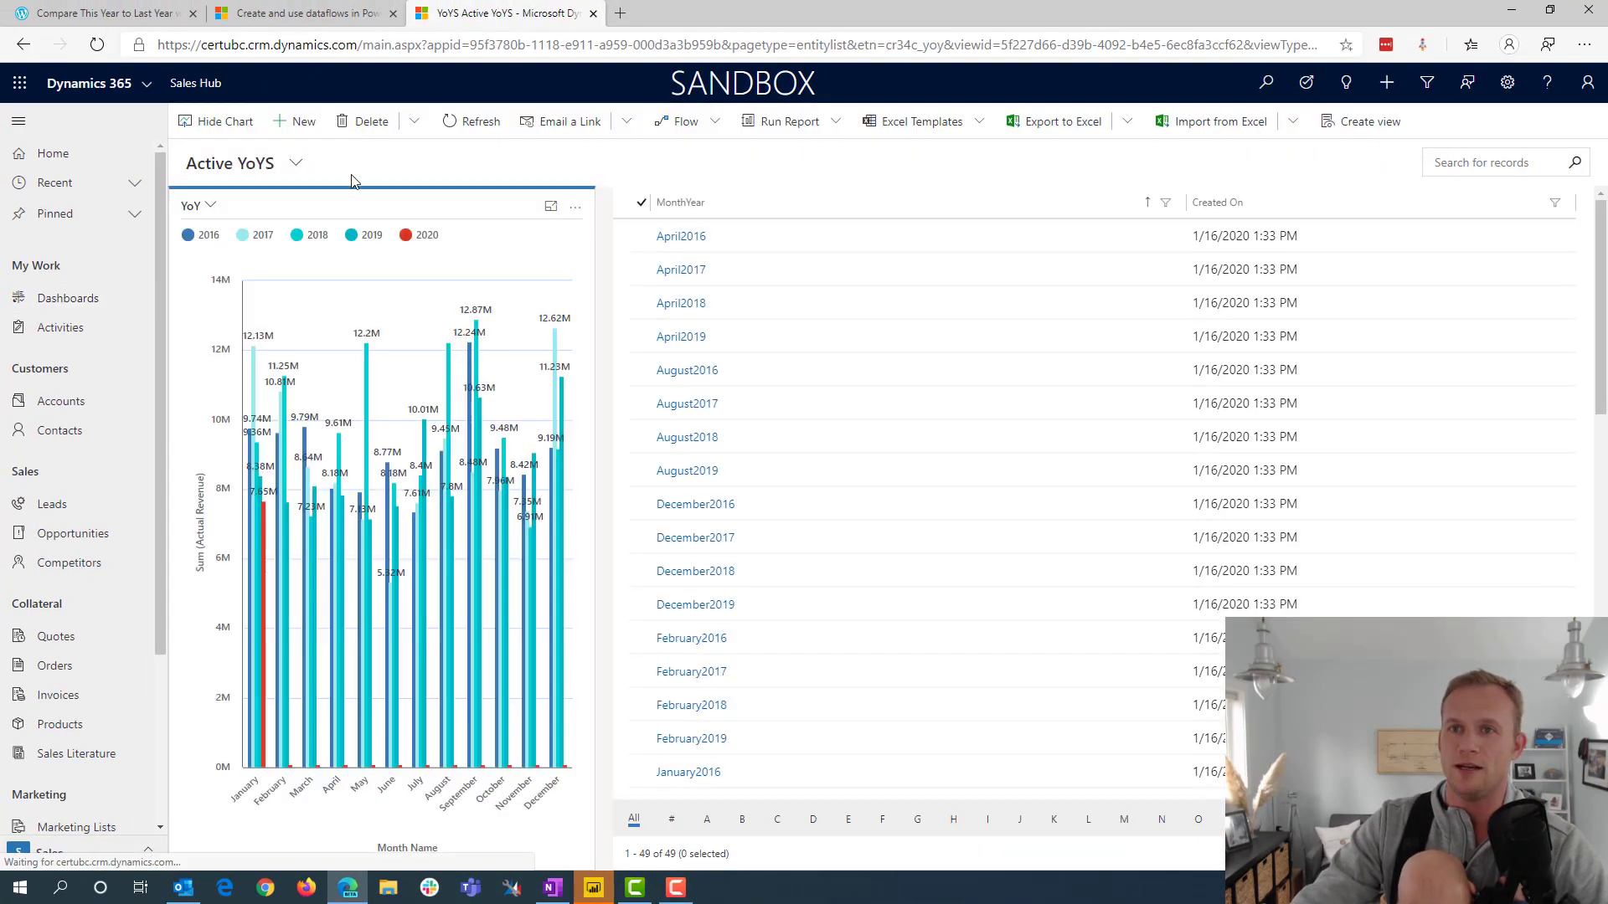
click(292, 166)
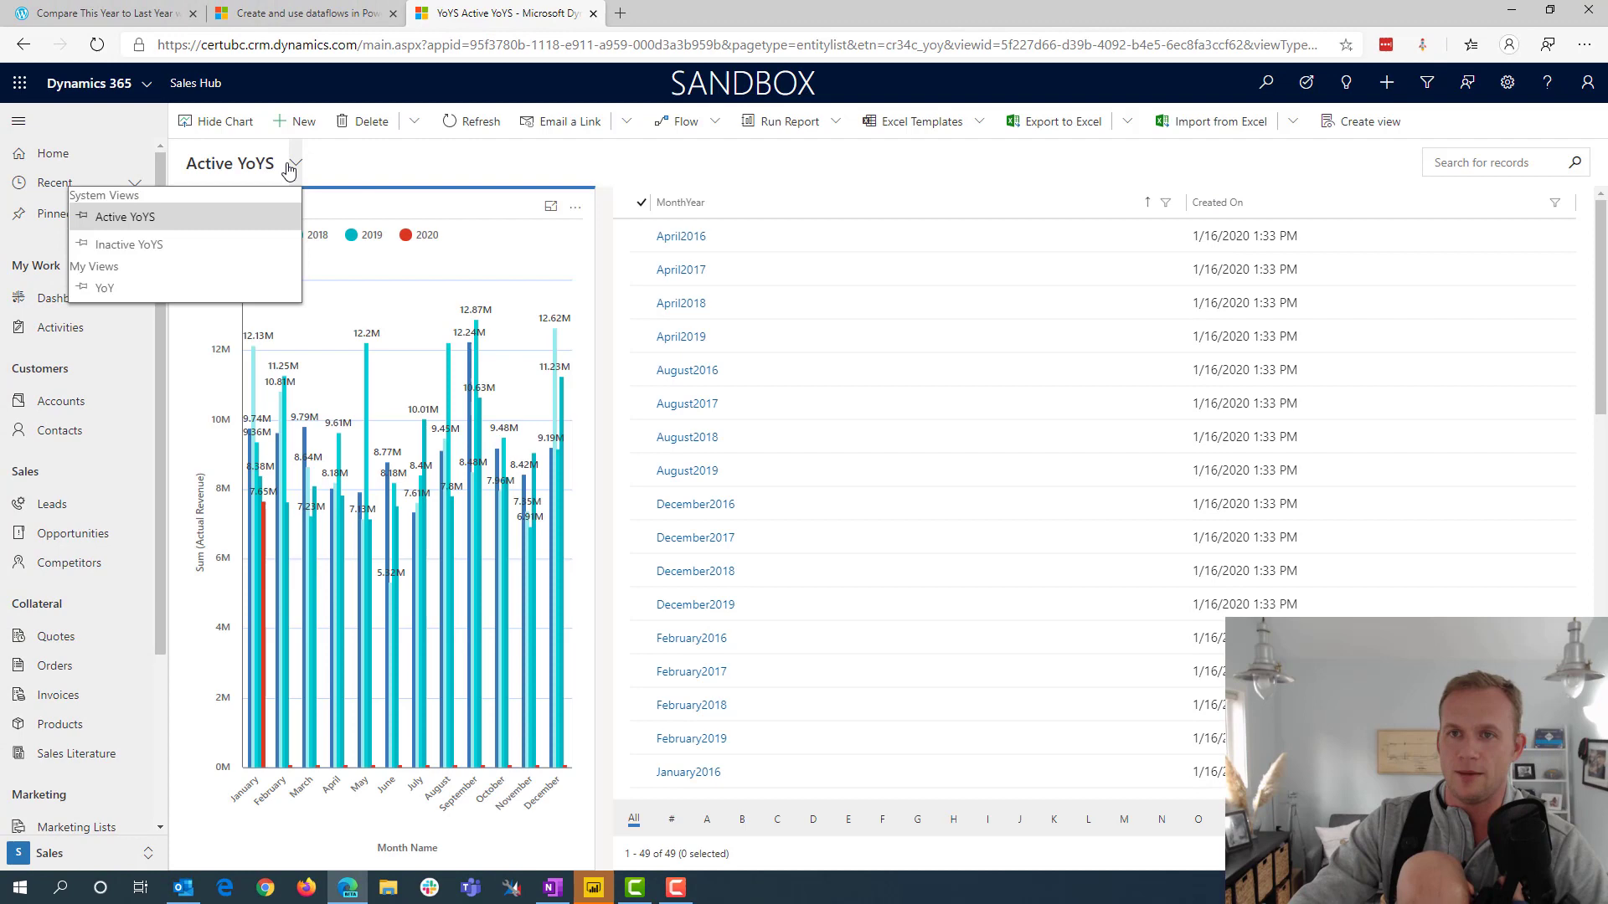
click(137, 289)
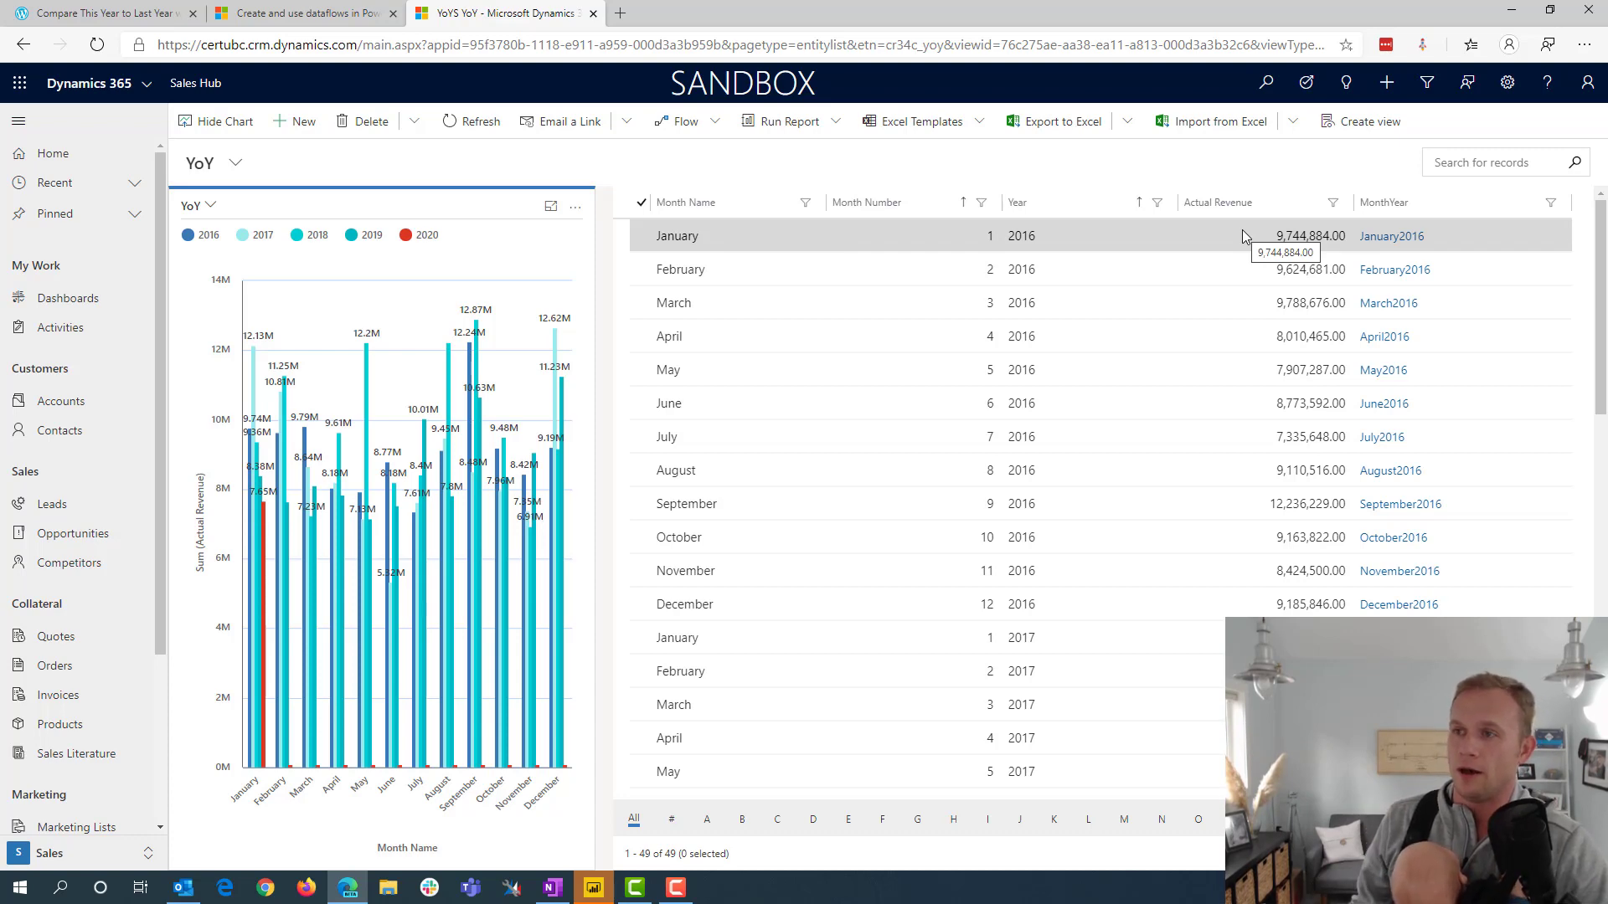
scroll(1248, 352, down, 9)
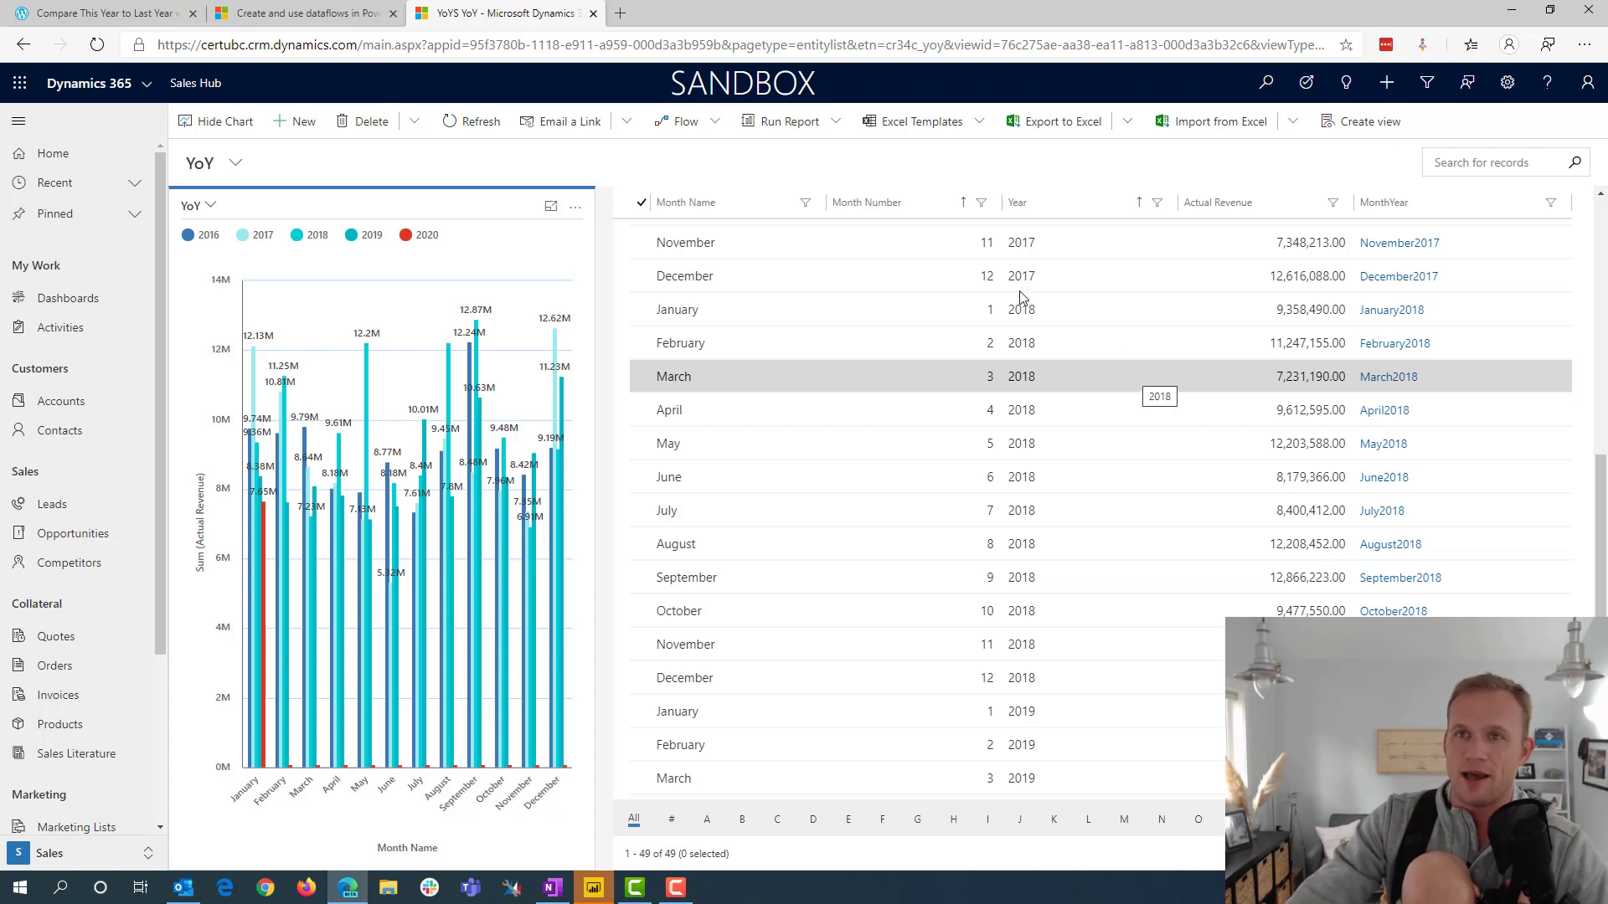
Open the Power Apps maker portal at make.powerapps.com in a new browser tab and go to the Dataflows list
click(310, 19)
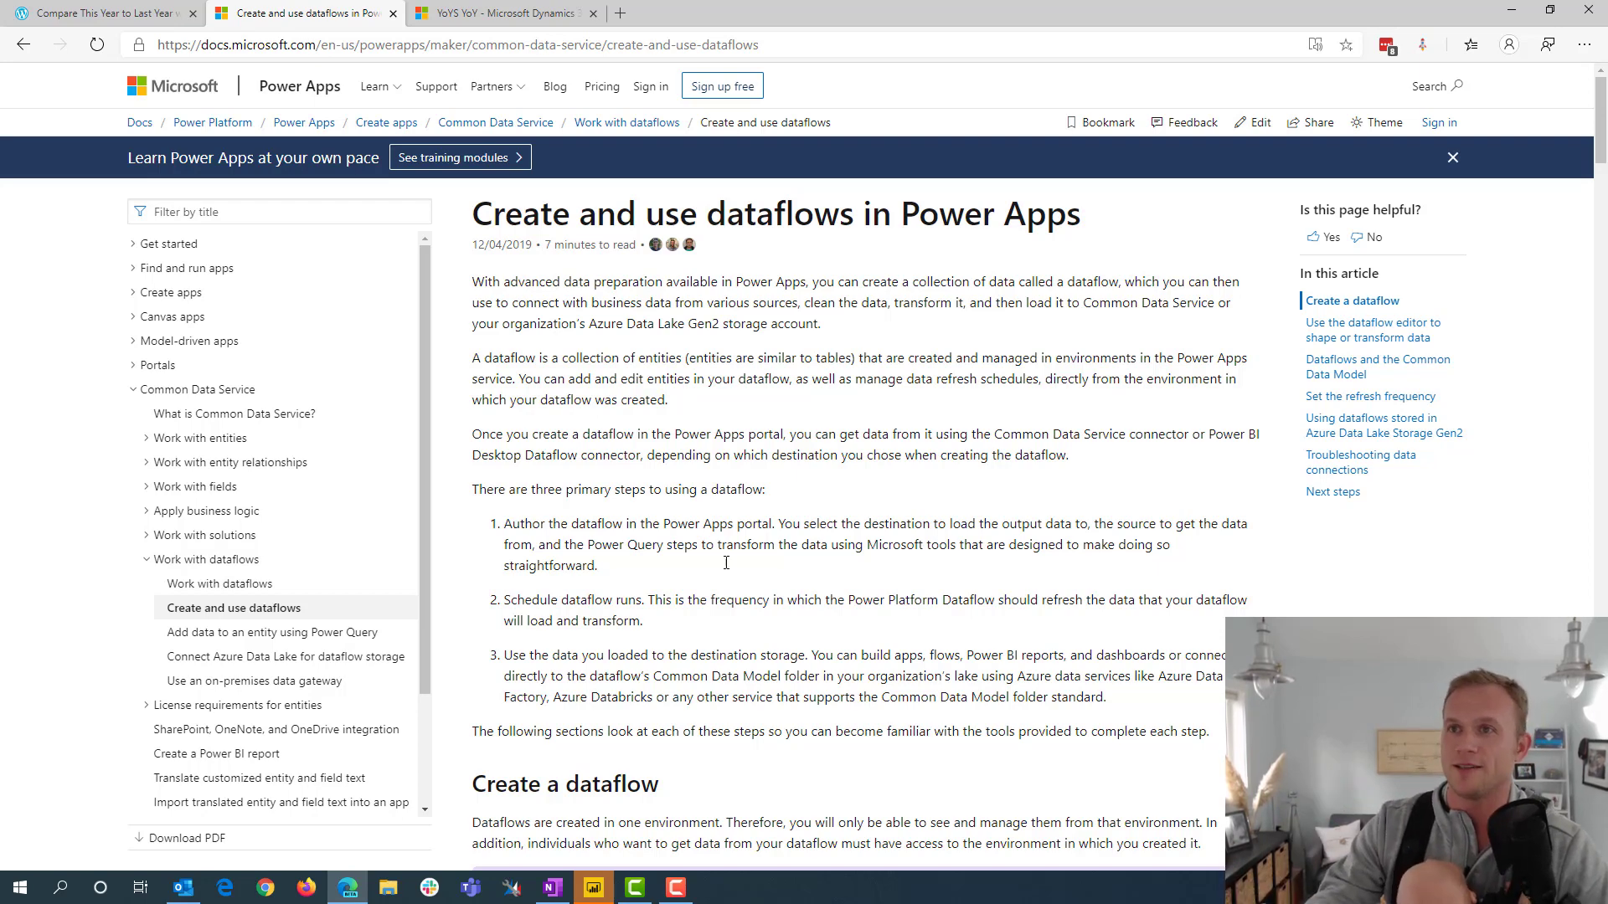
click(624, 17)
text(make)
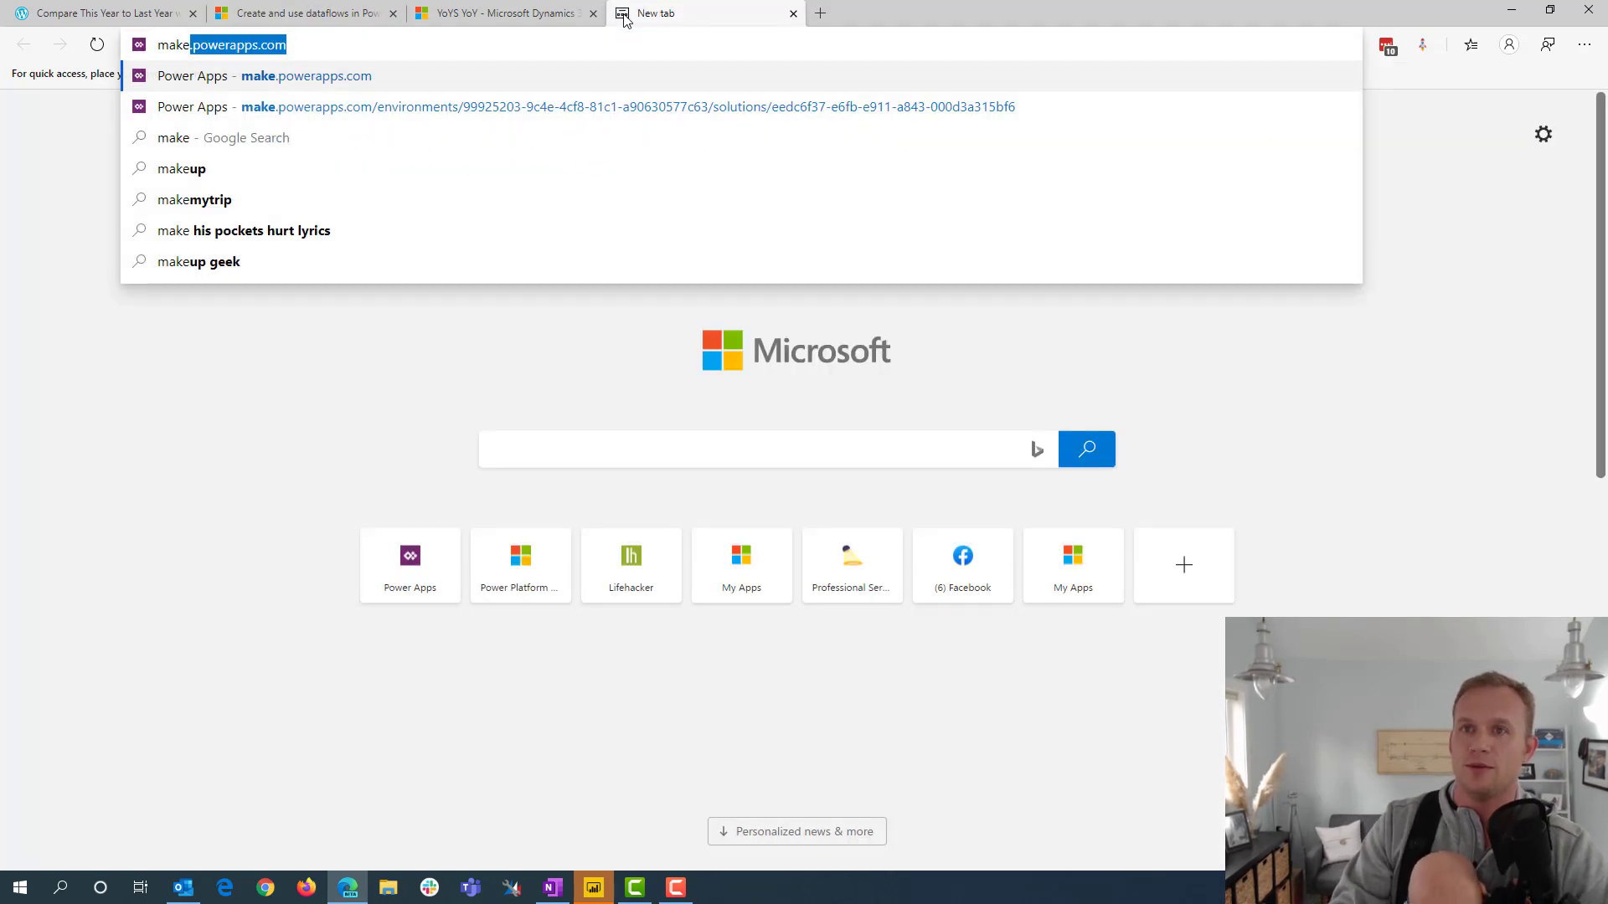
key(Return)
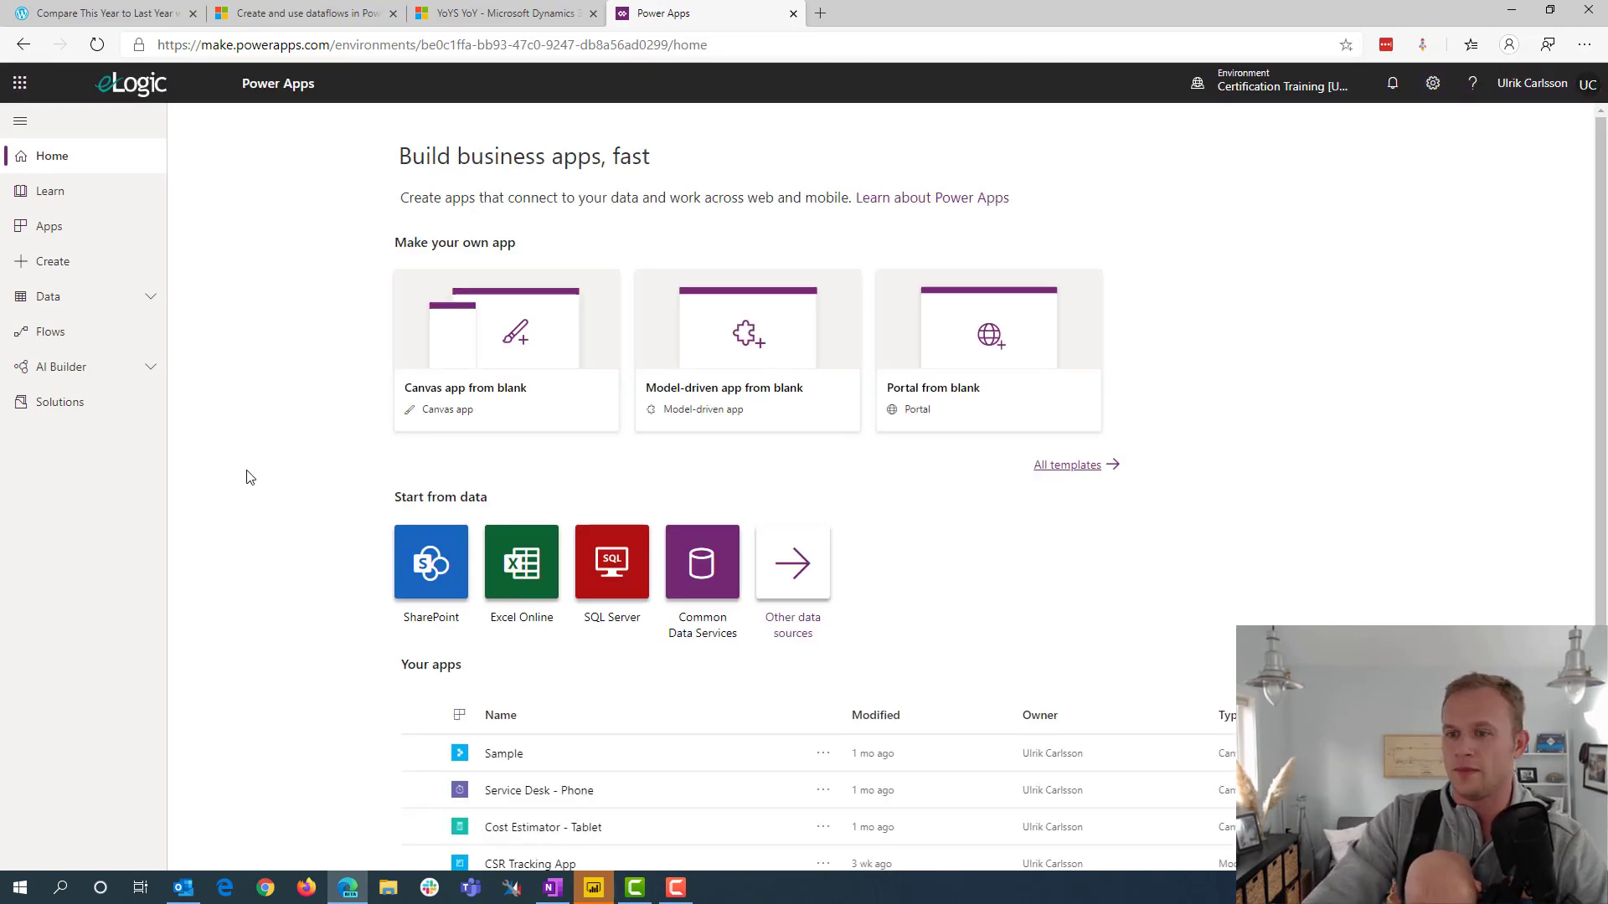
click(50, 303)
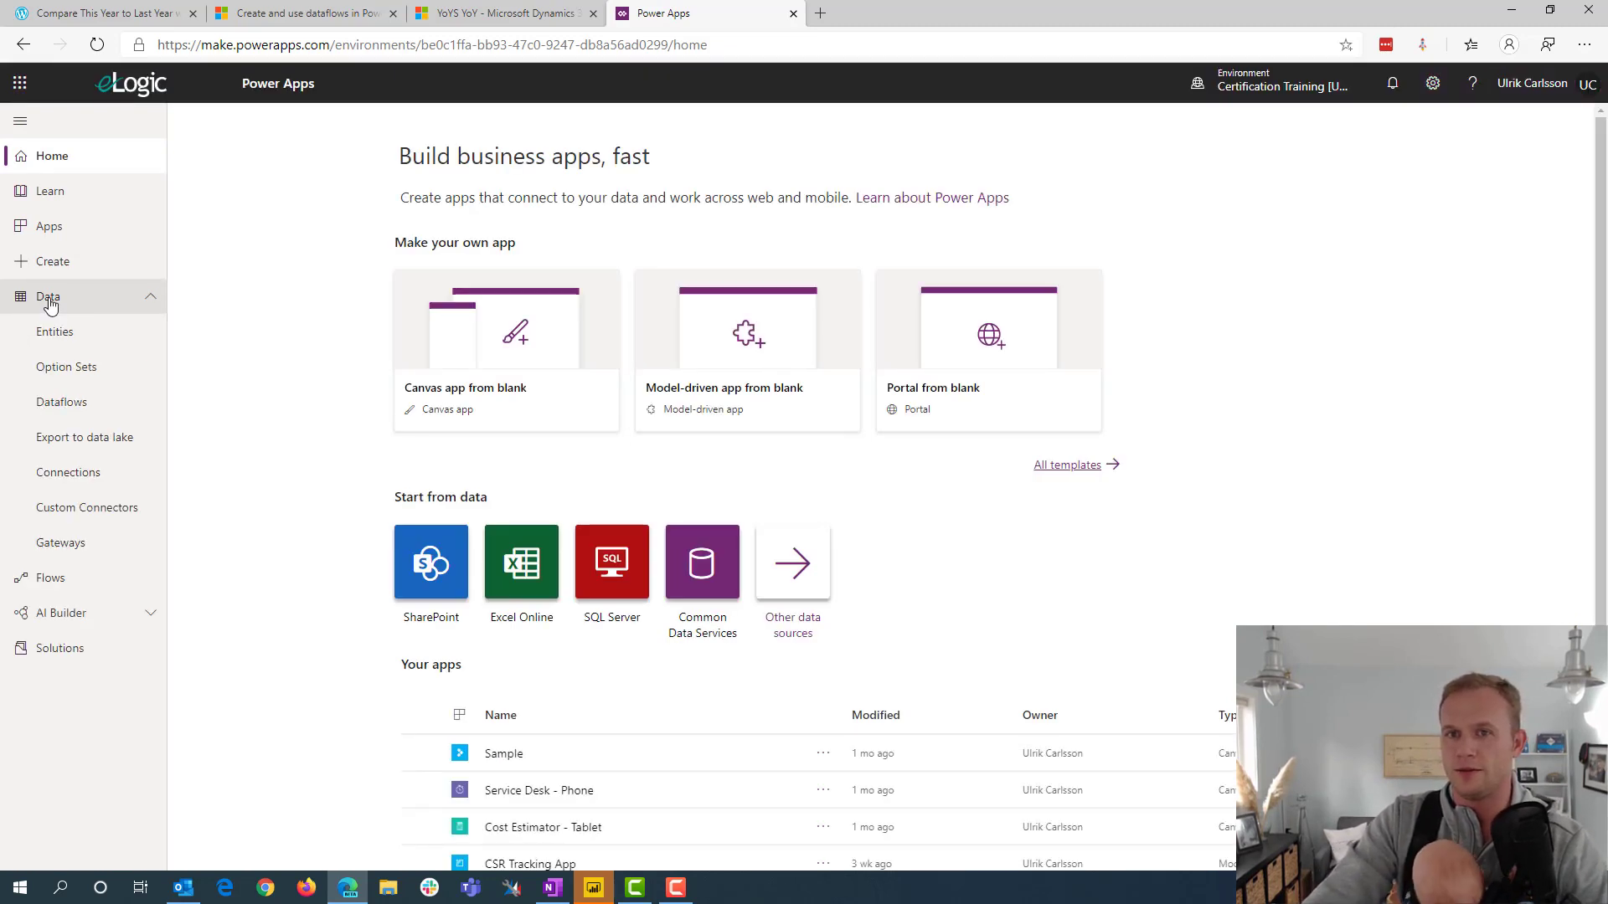
click(77, 408)
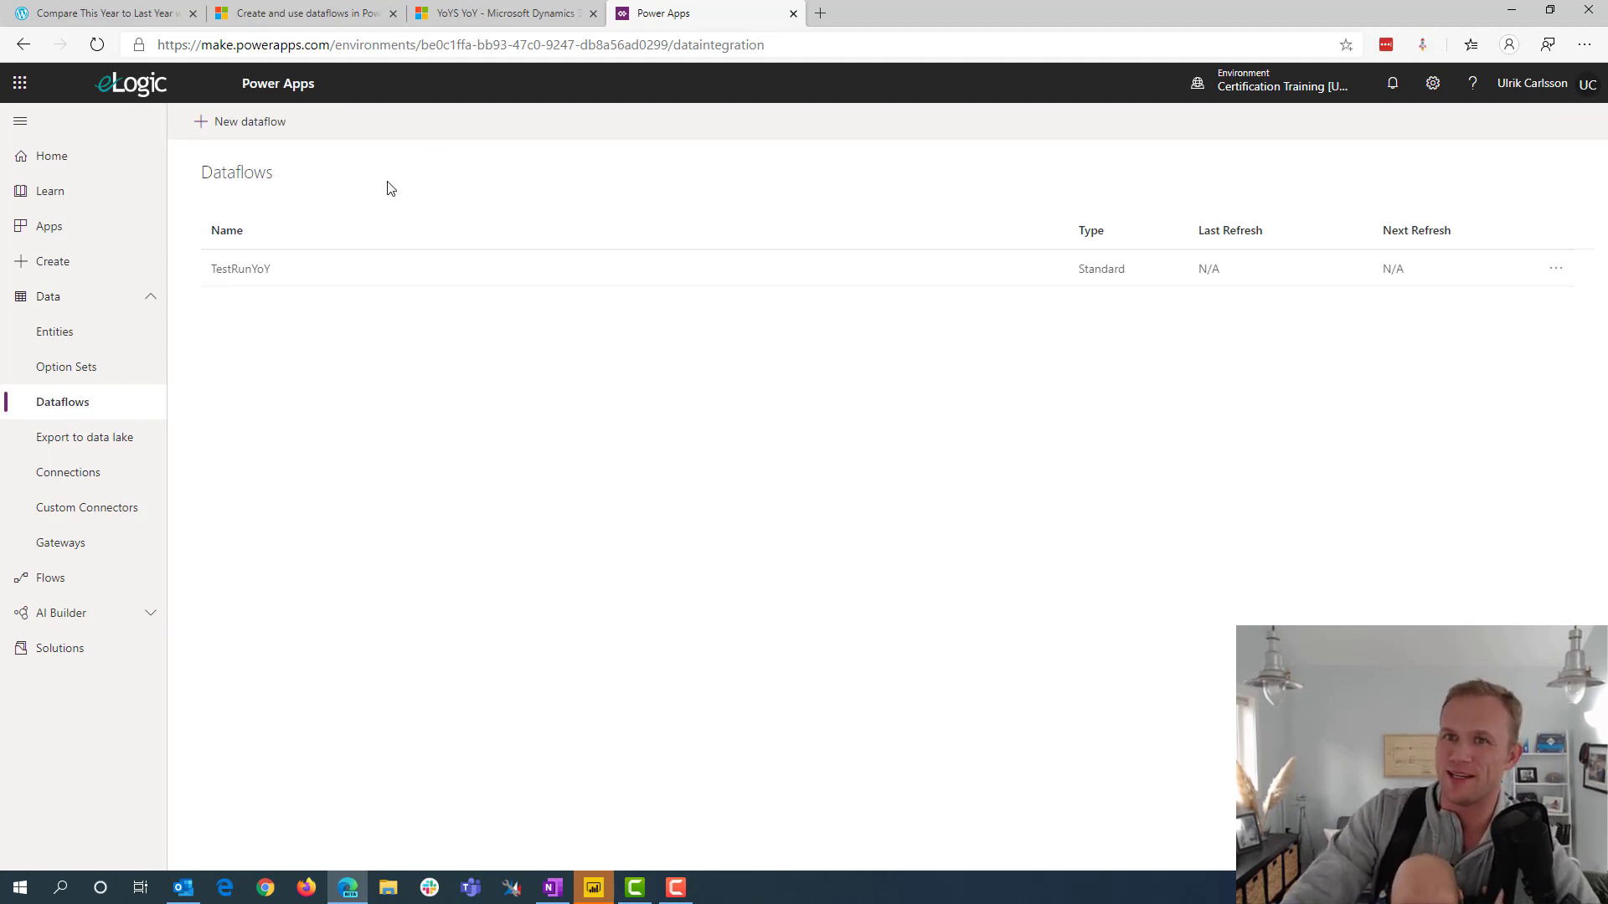
Create a new dataflow named YearoverYear
click(256, 122)
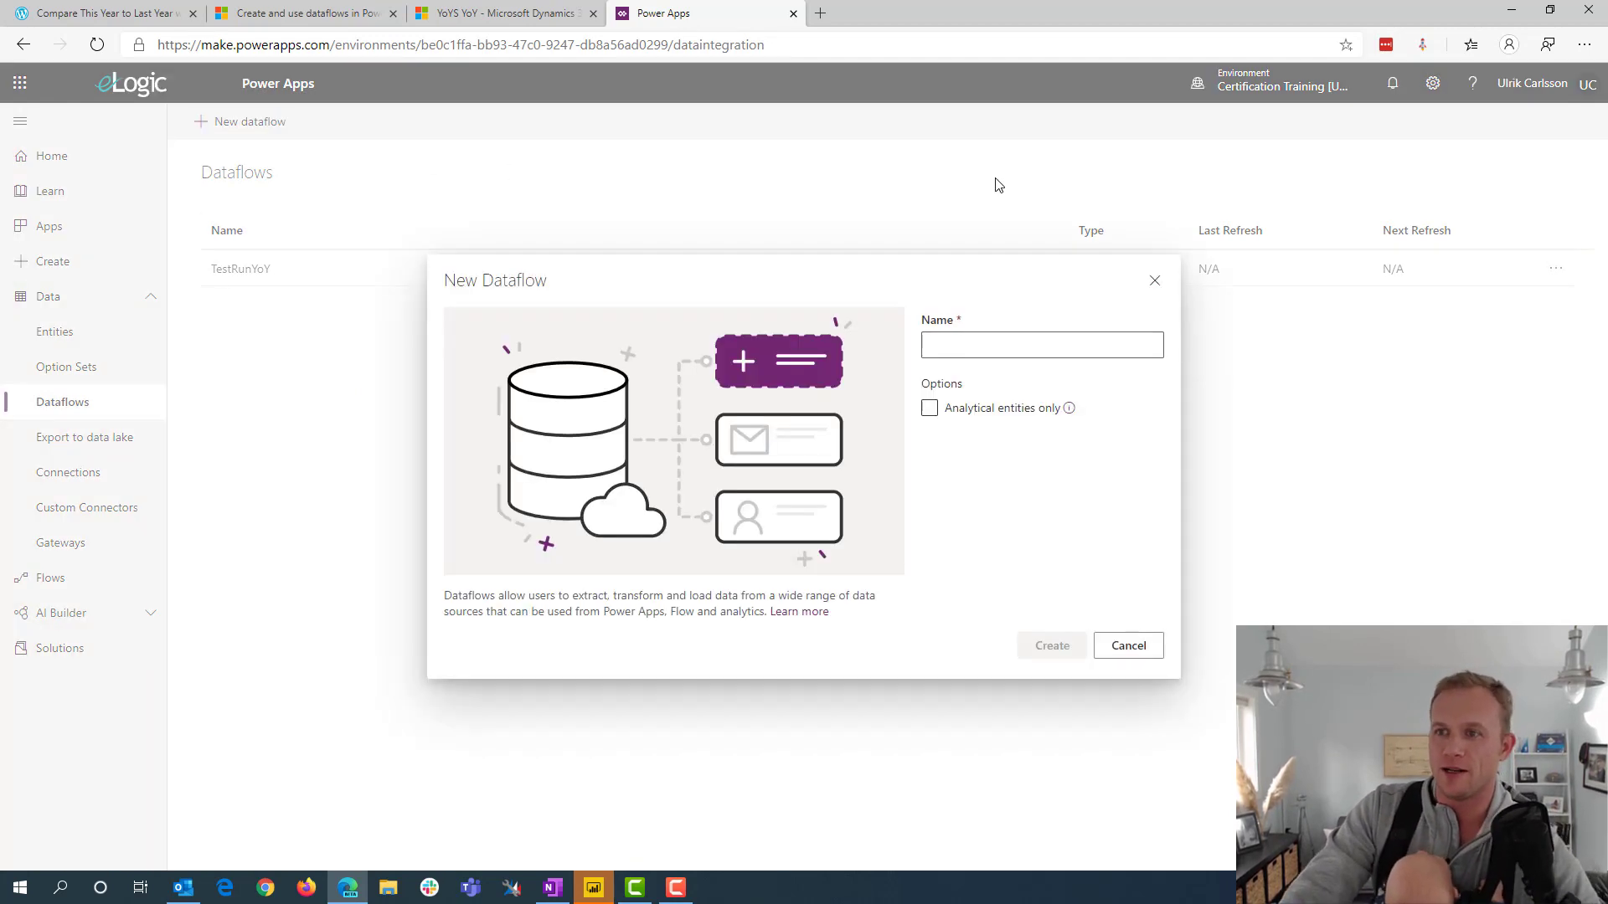
click(993, 344)
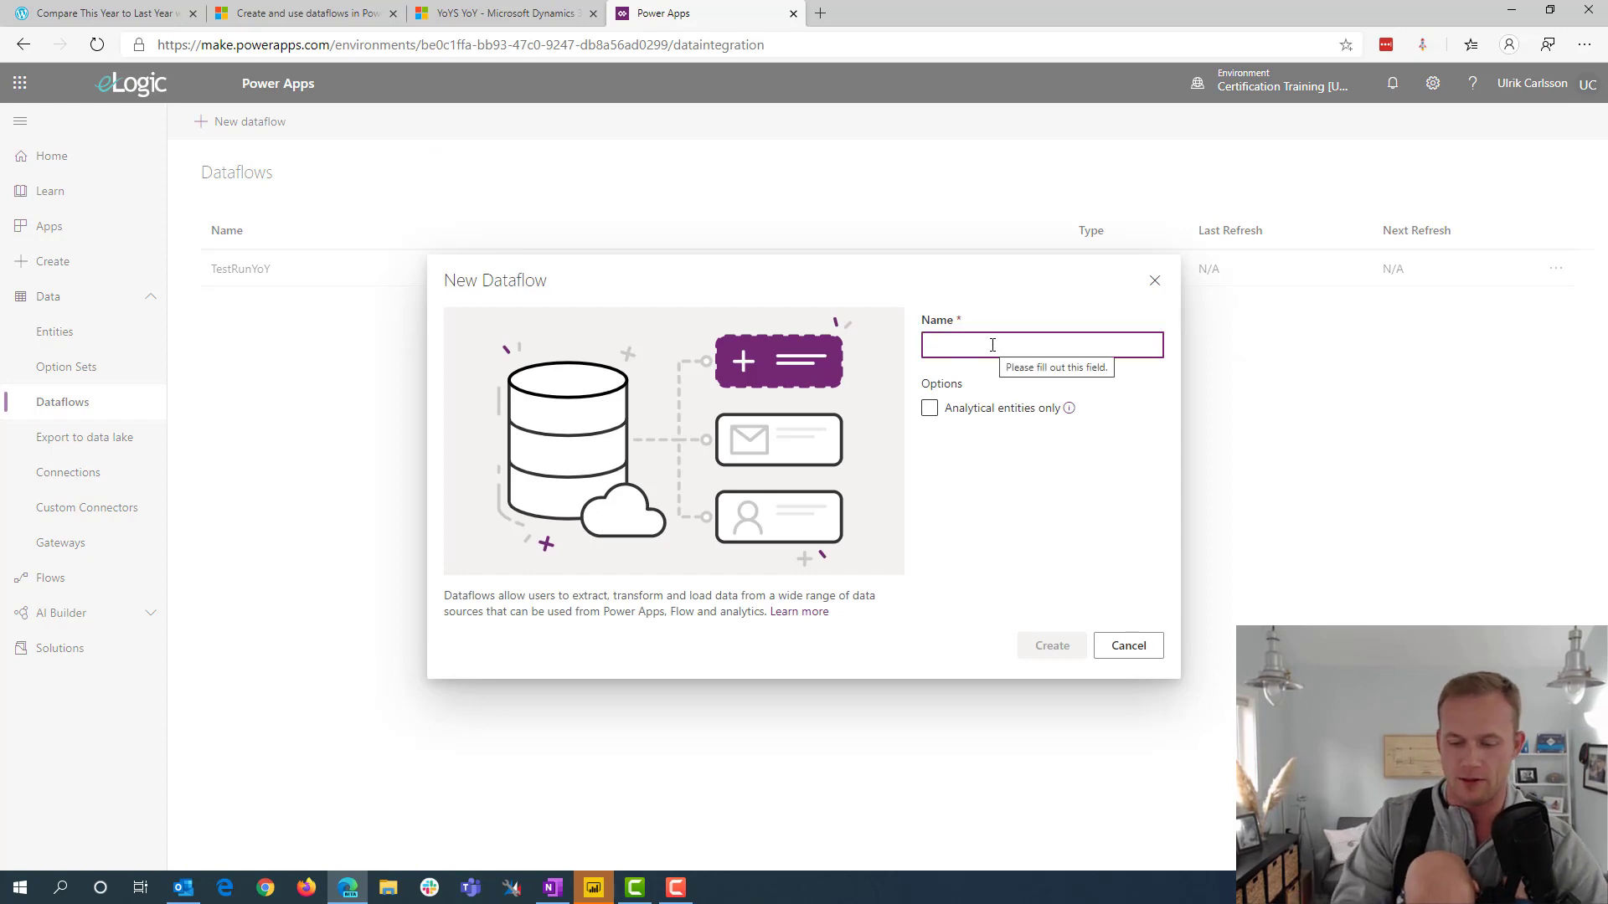
text(Y)
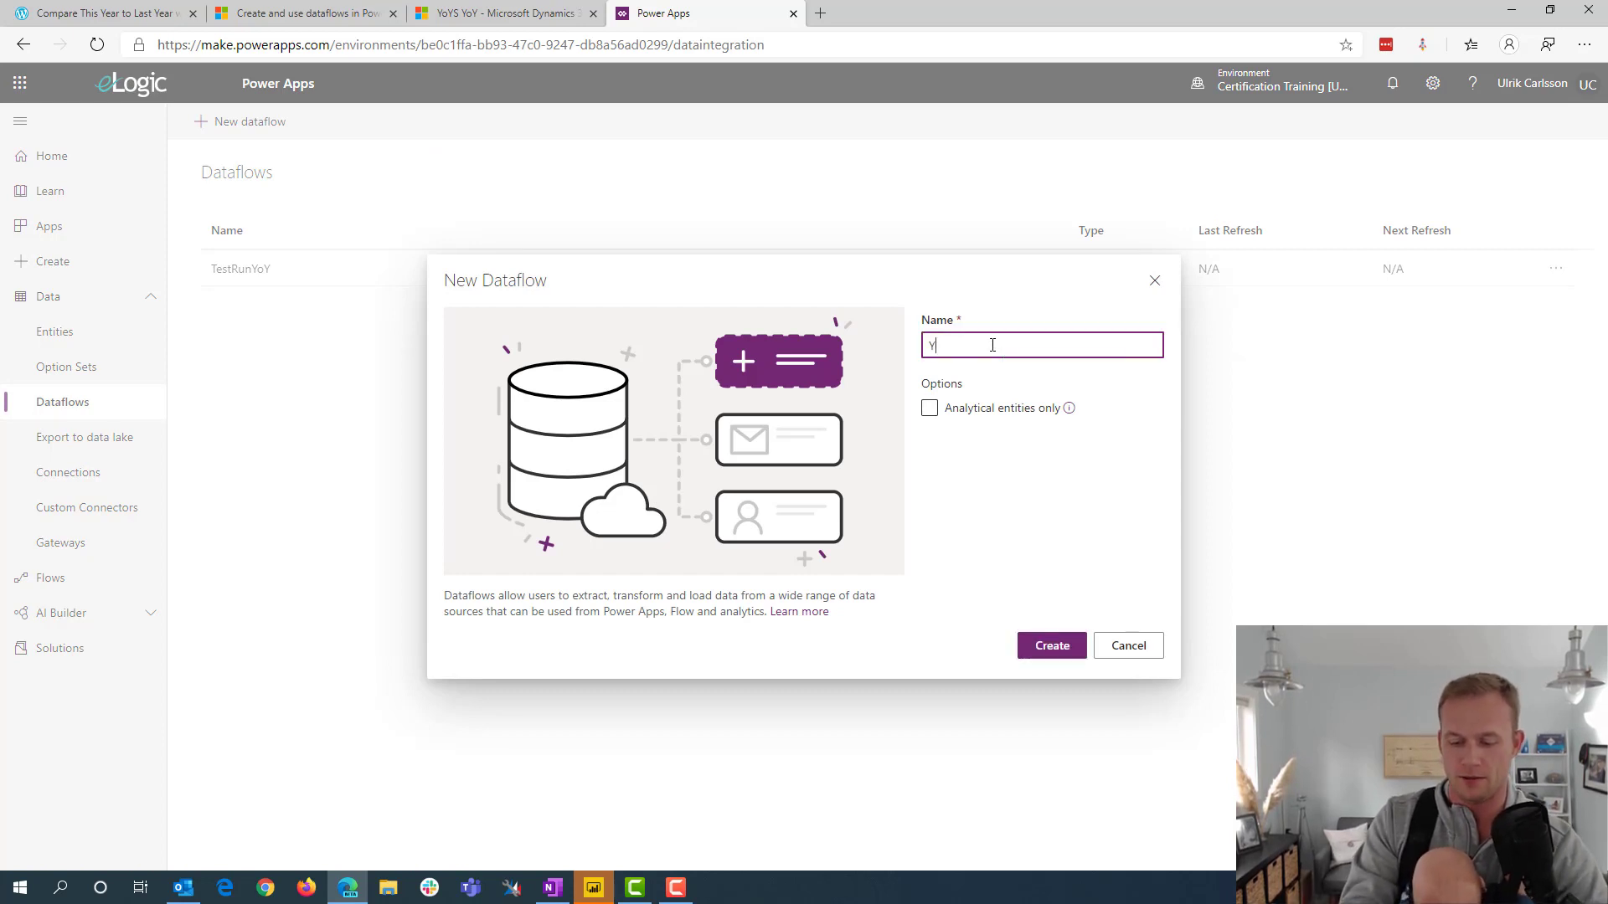
text(ear)
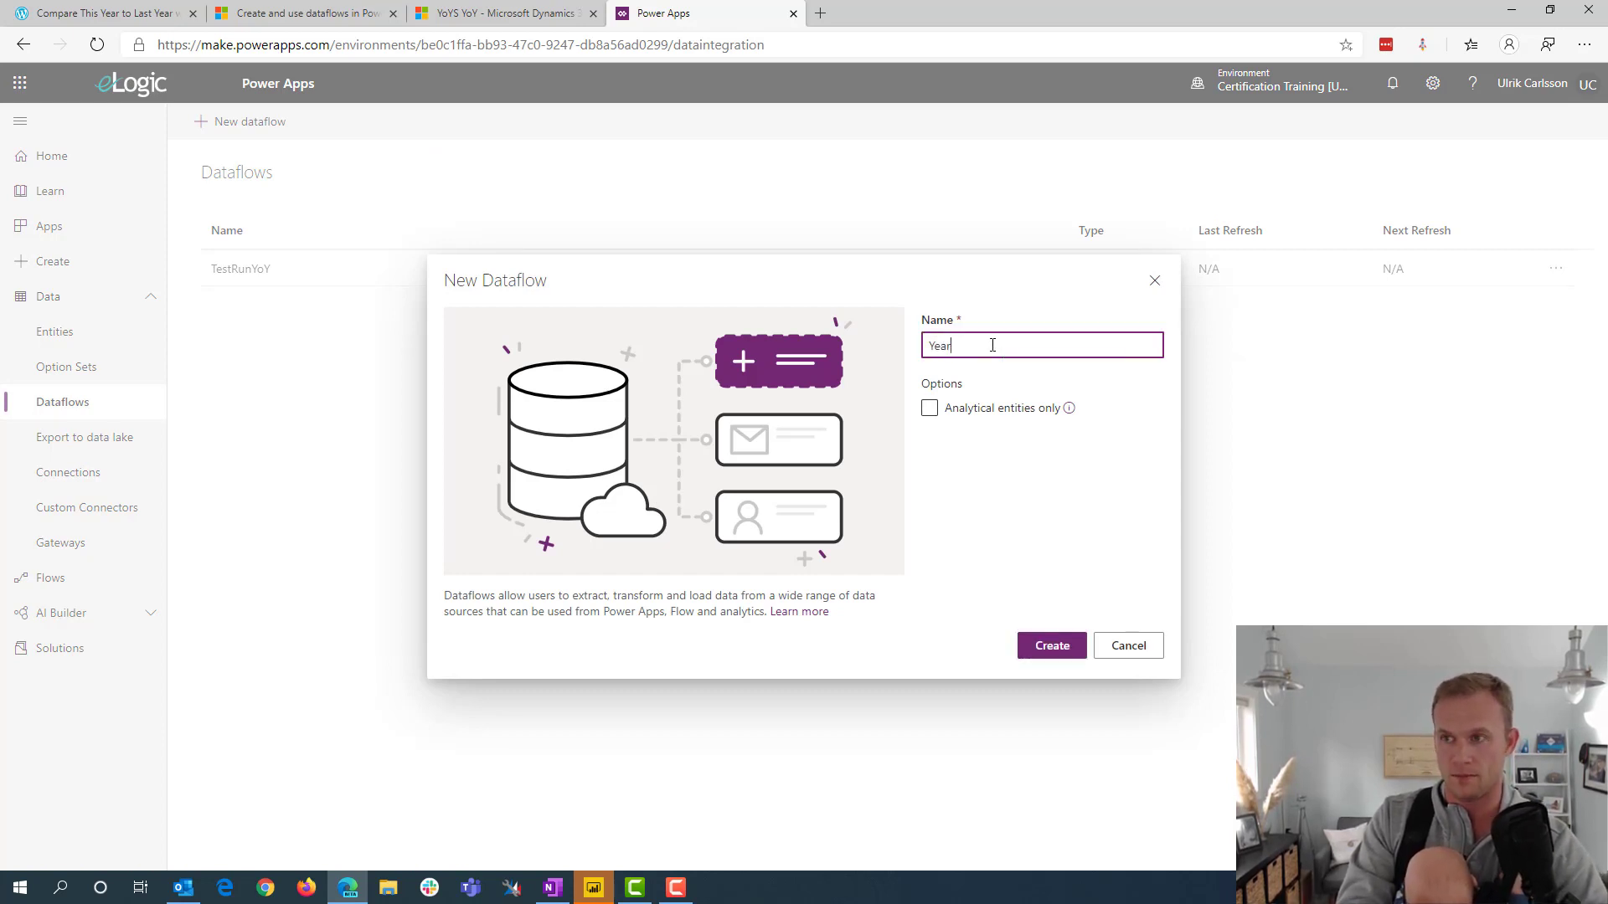
text(overYear)
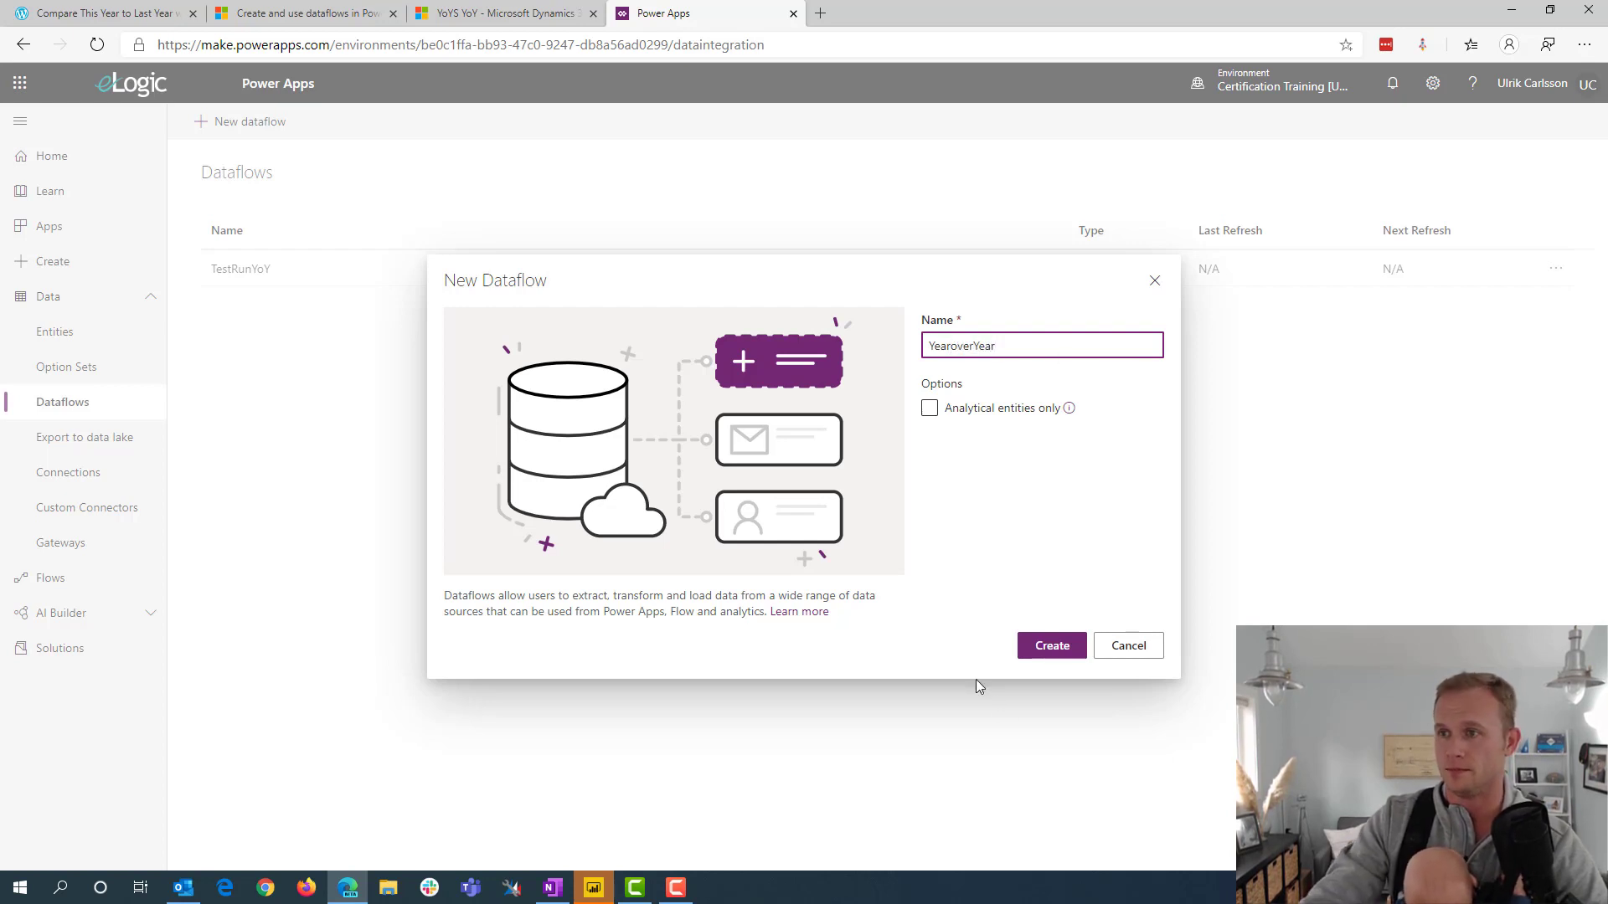
click(1050, 645)
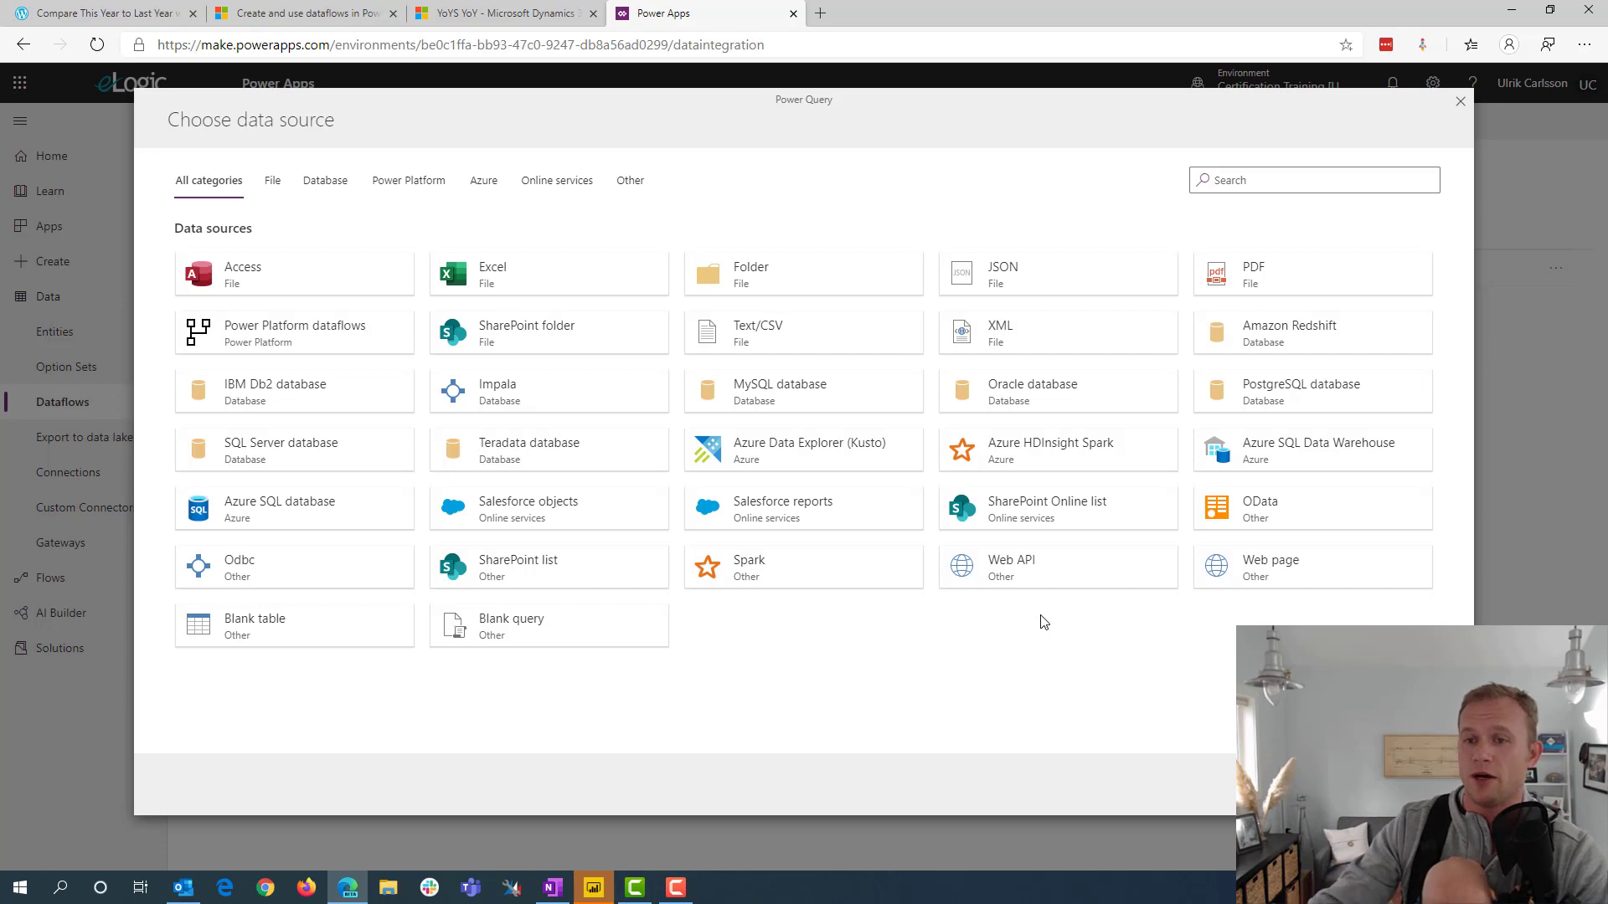
Switch to Power BI Desktop and find the Dynamics 365 (online) connector by searching all data sources for "dynamics"
click(590, 891)
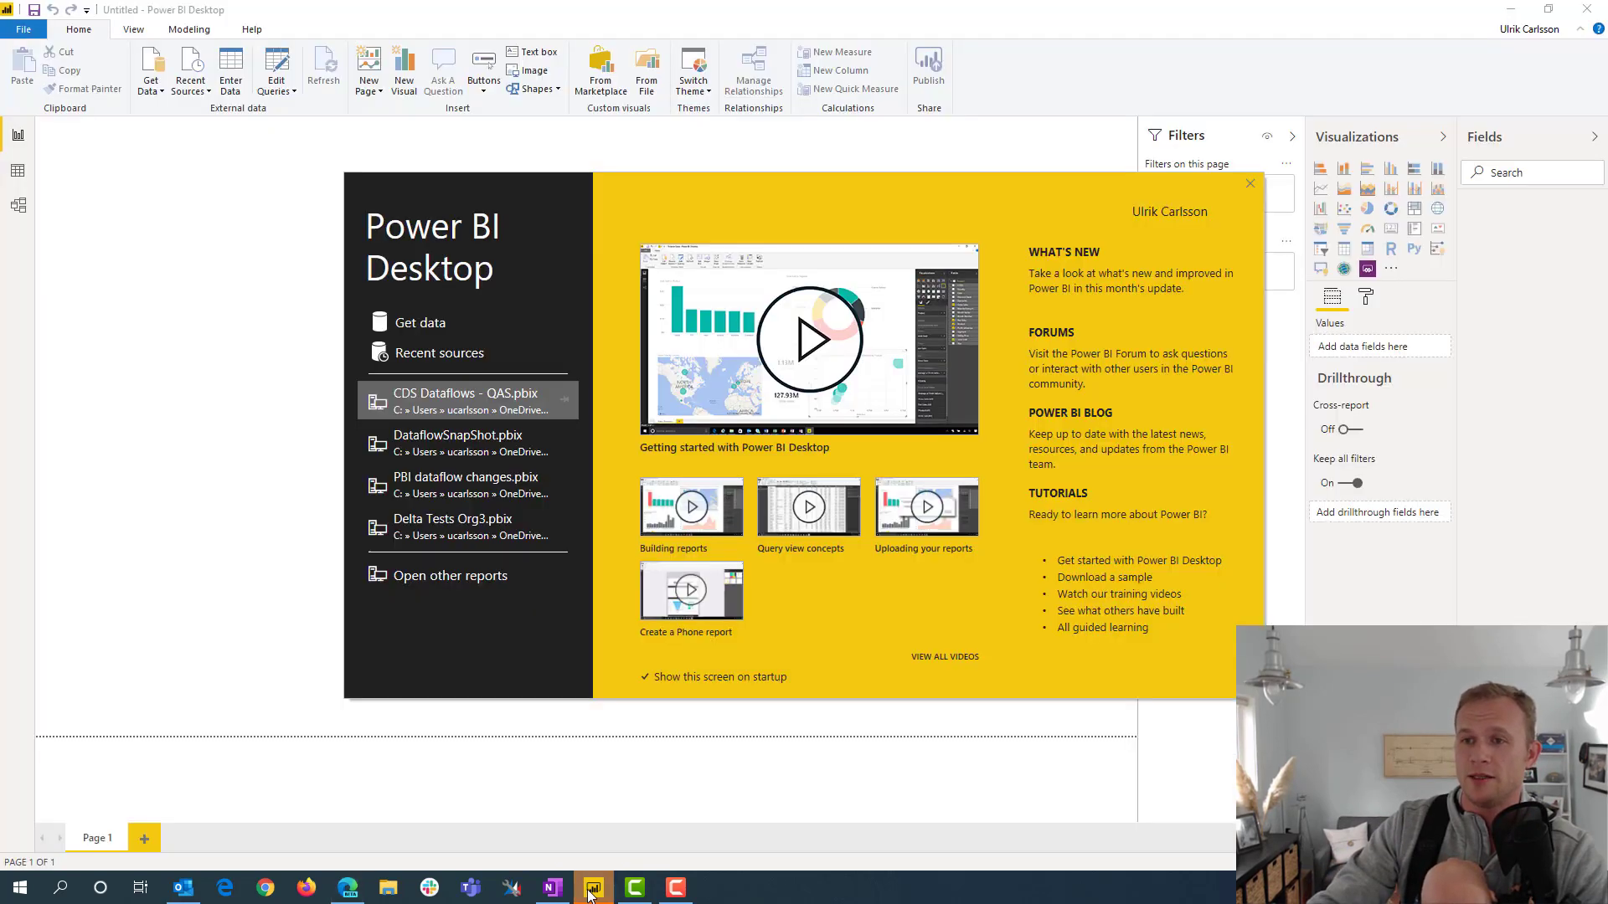
click(1251, 183)
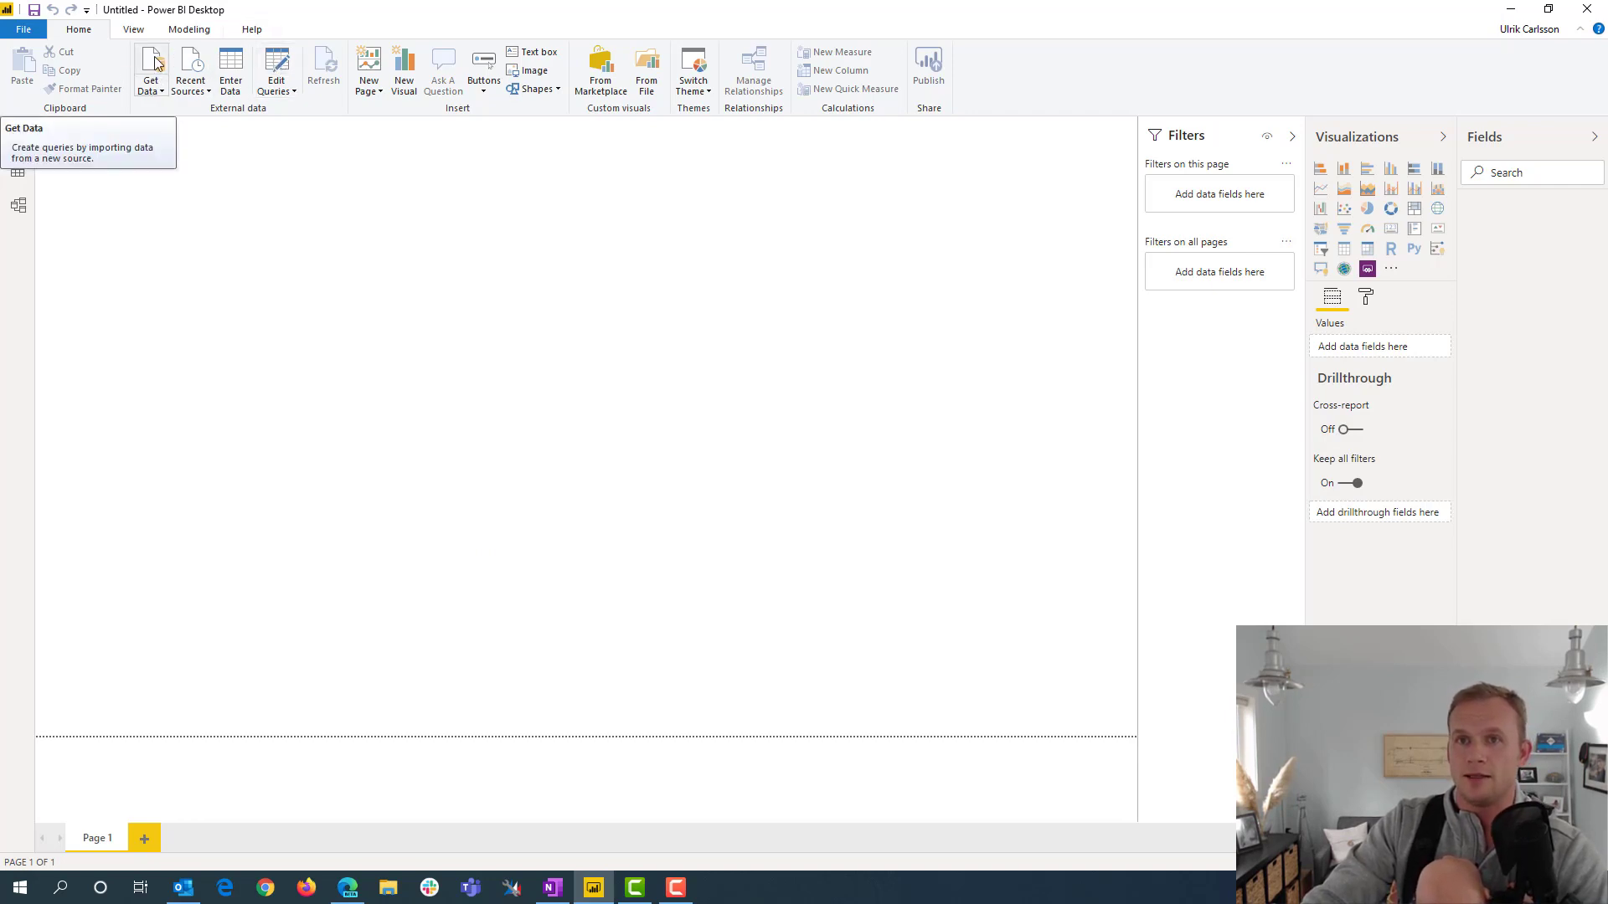
click(152, 87)
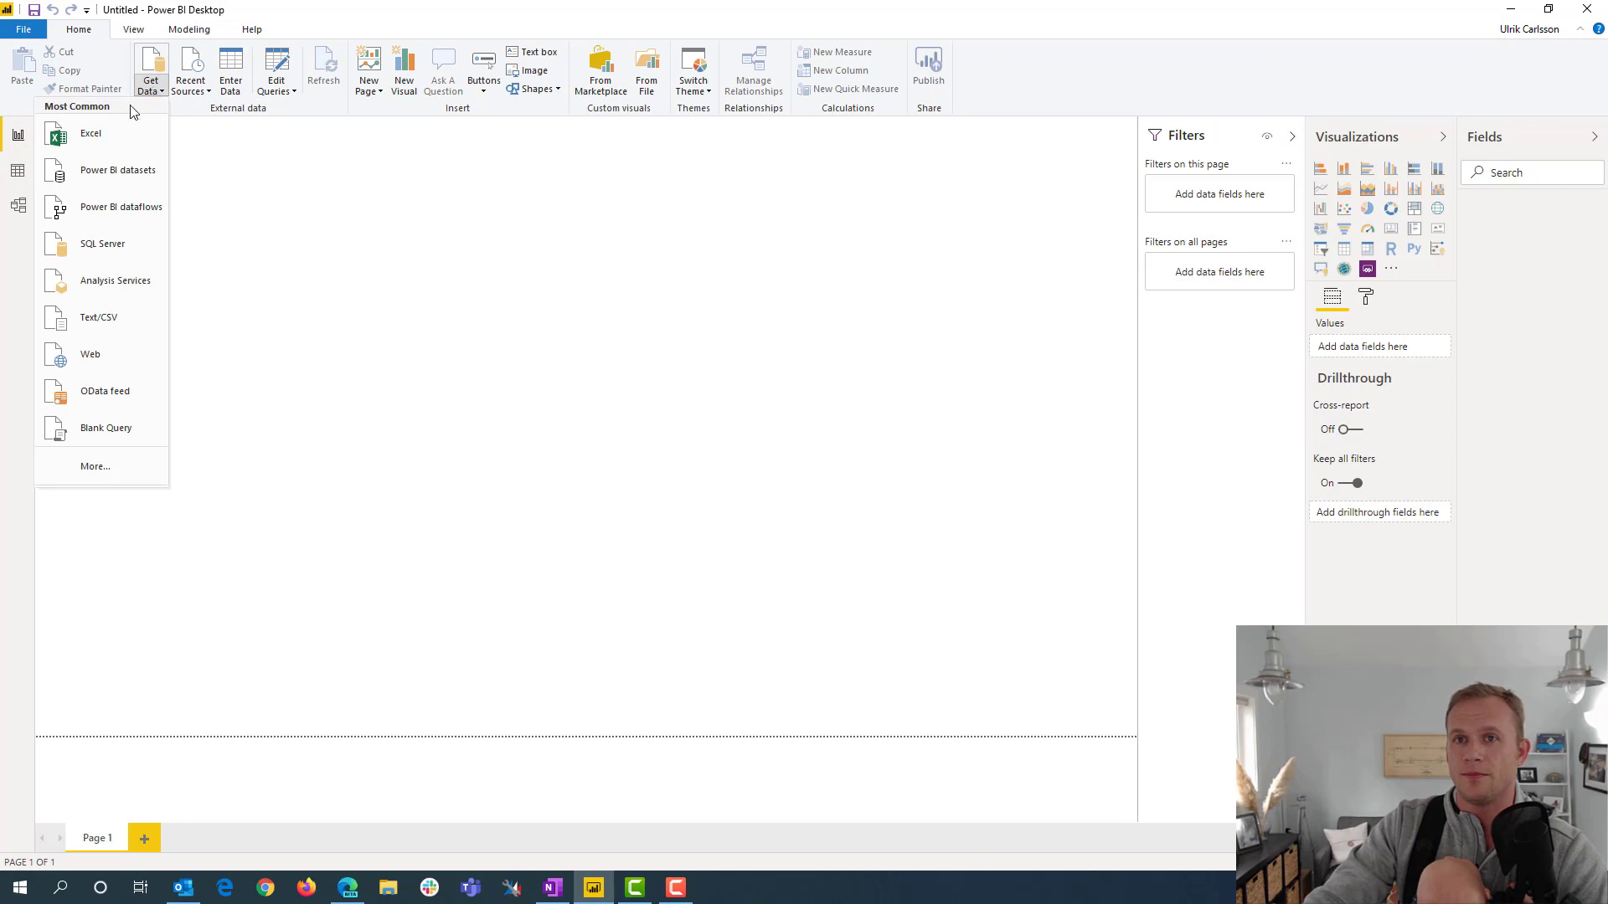
click(109, 471)
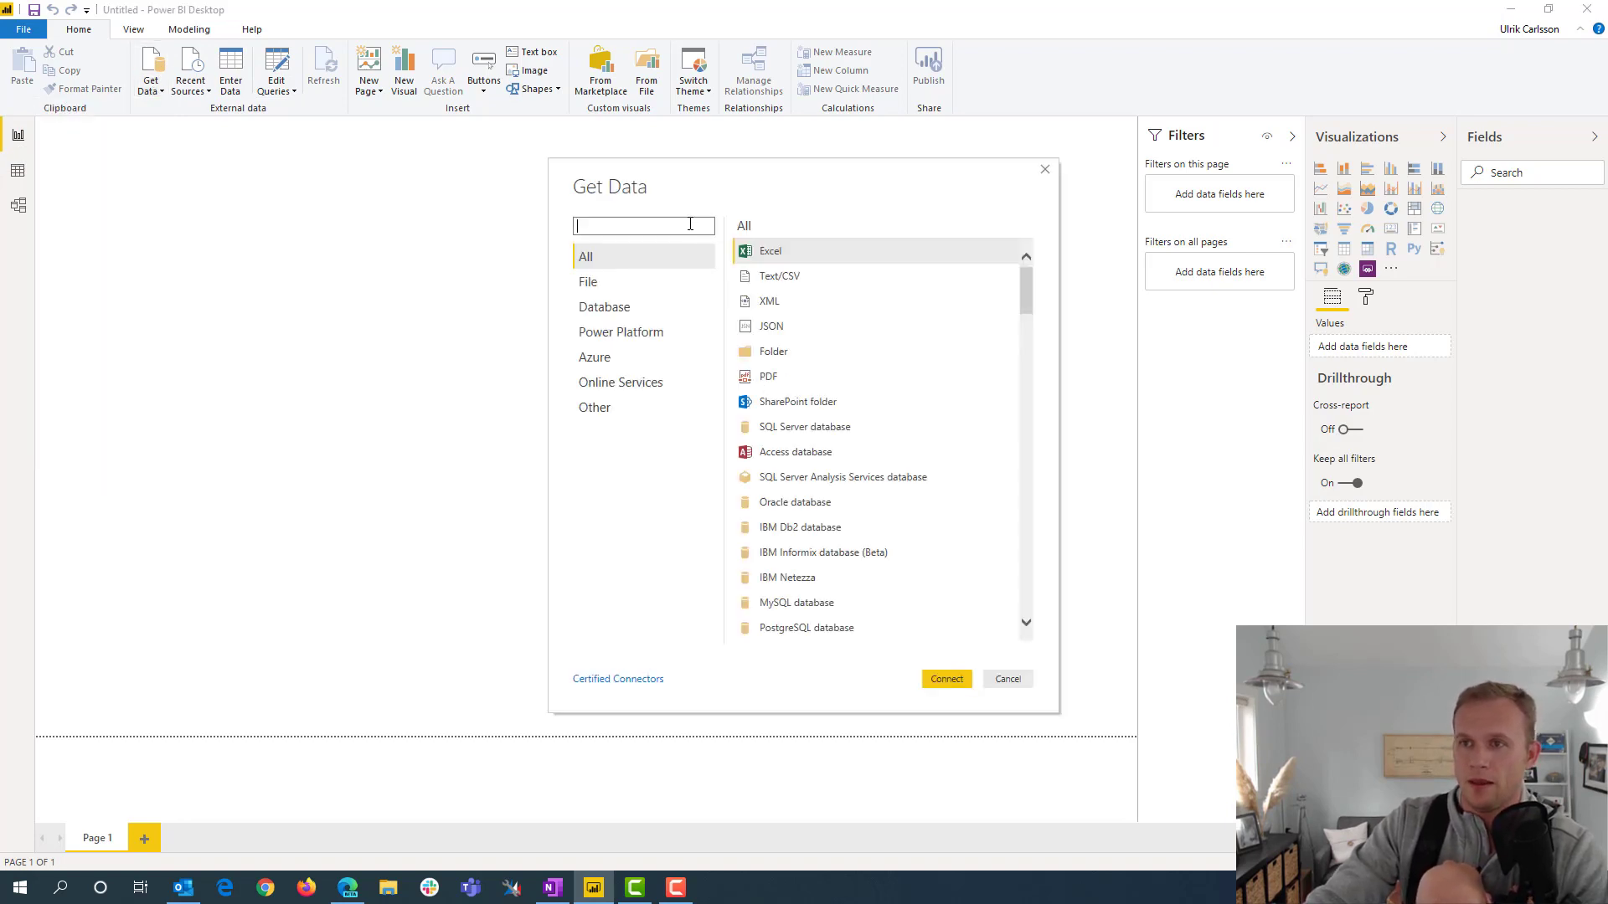
text(dynamics)
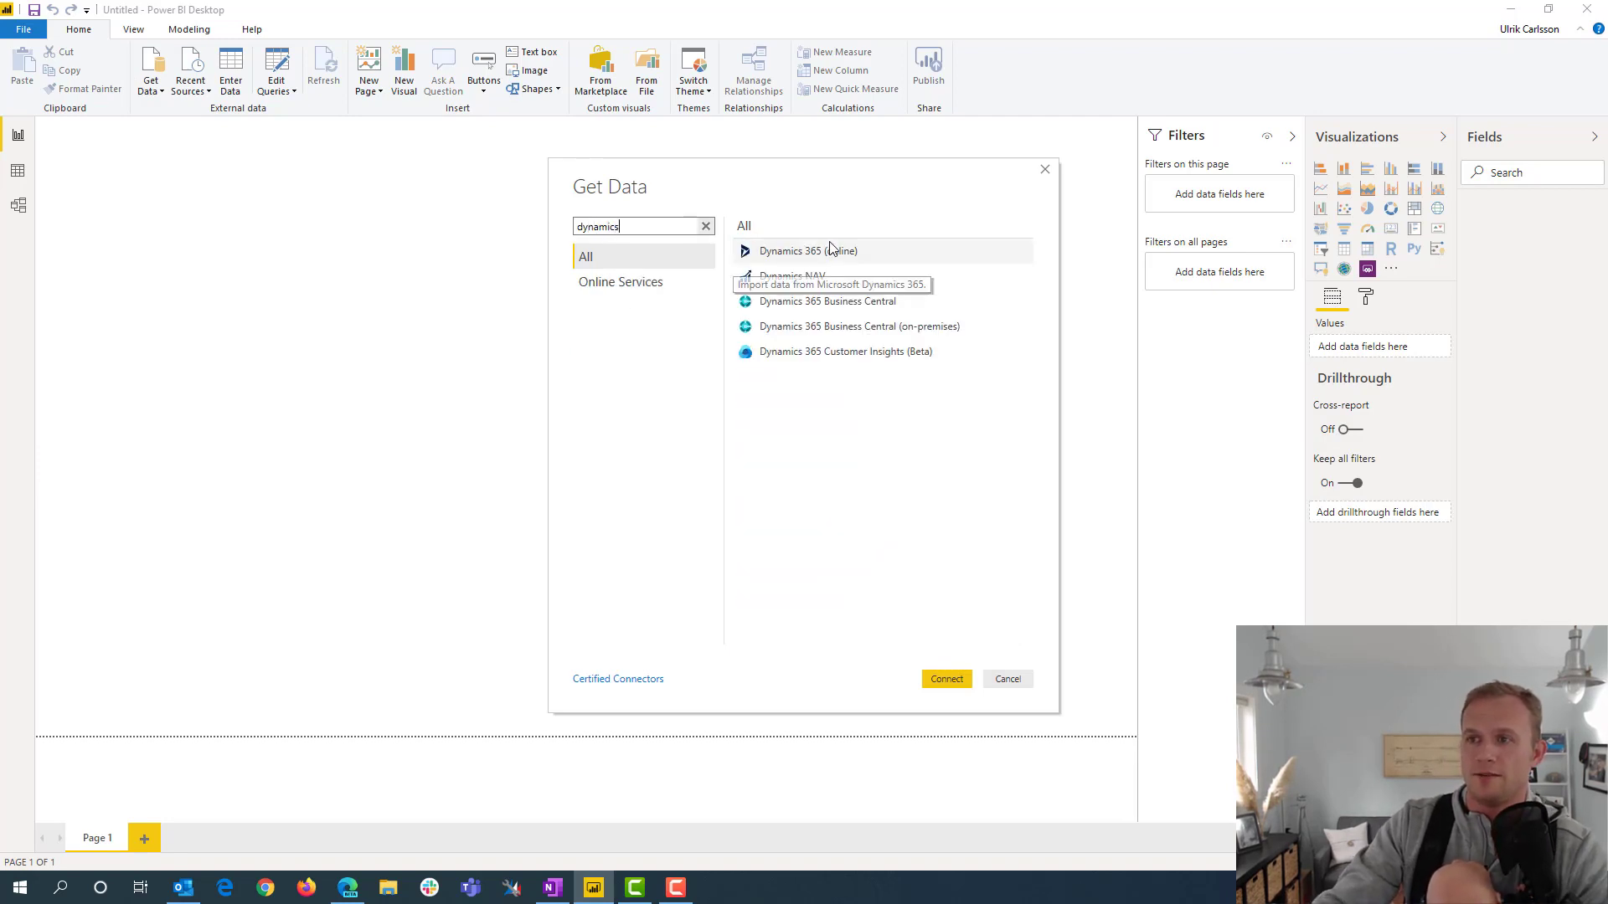
click(833, 258)
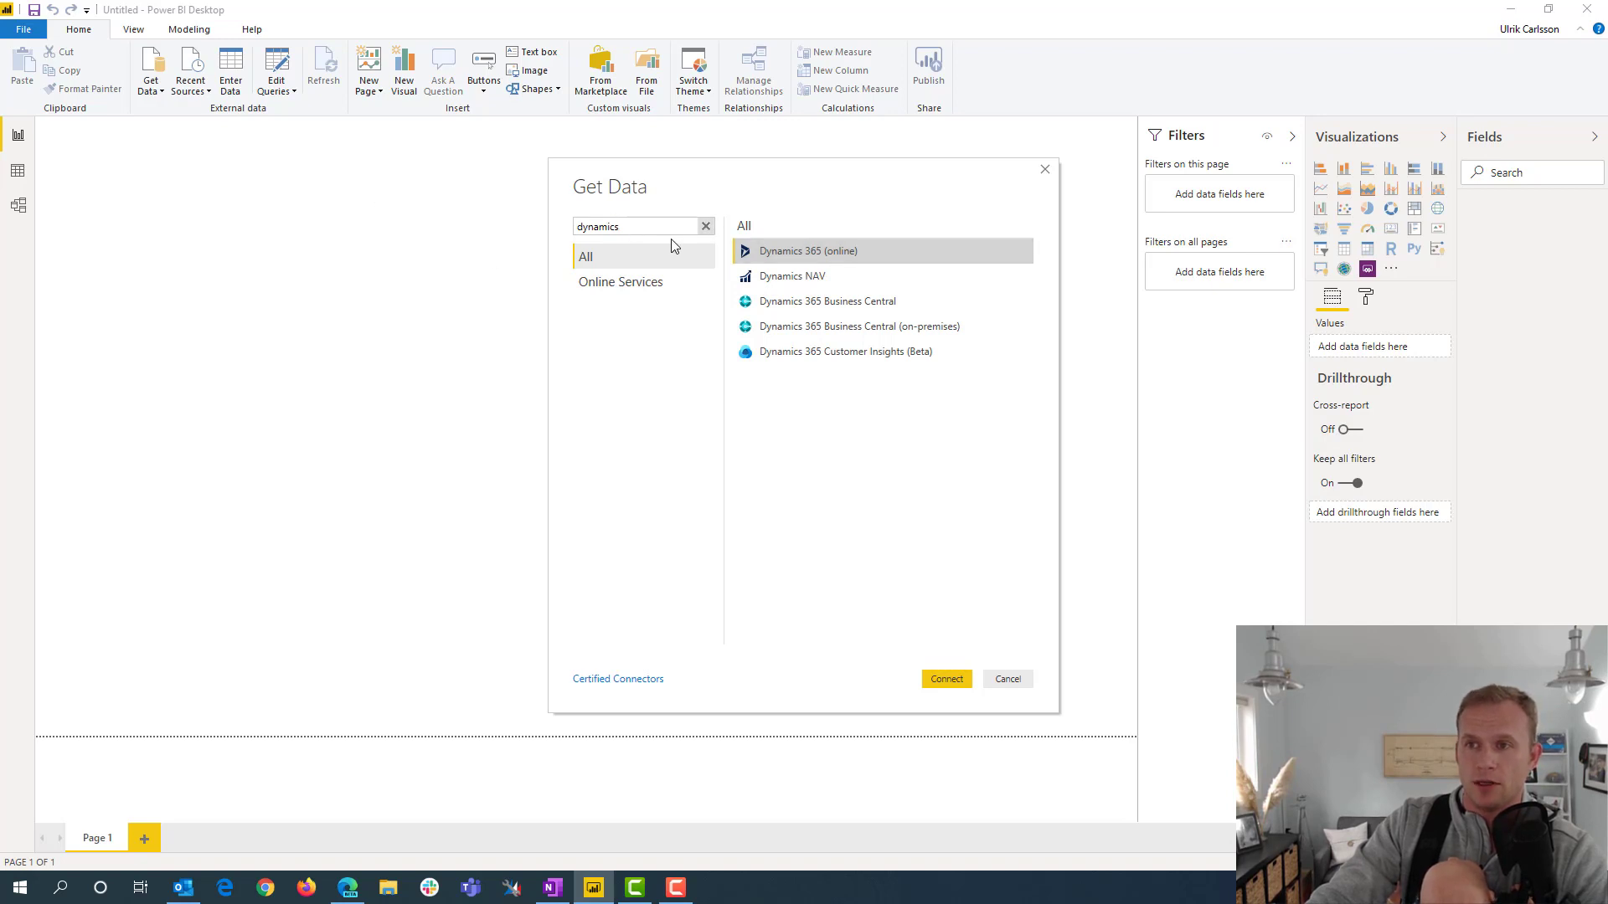
Search the data sources for "common" to look up the Common Data Service connector, and clear the search
double_click(597, 228)
key(BackSpace)
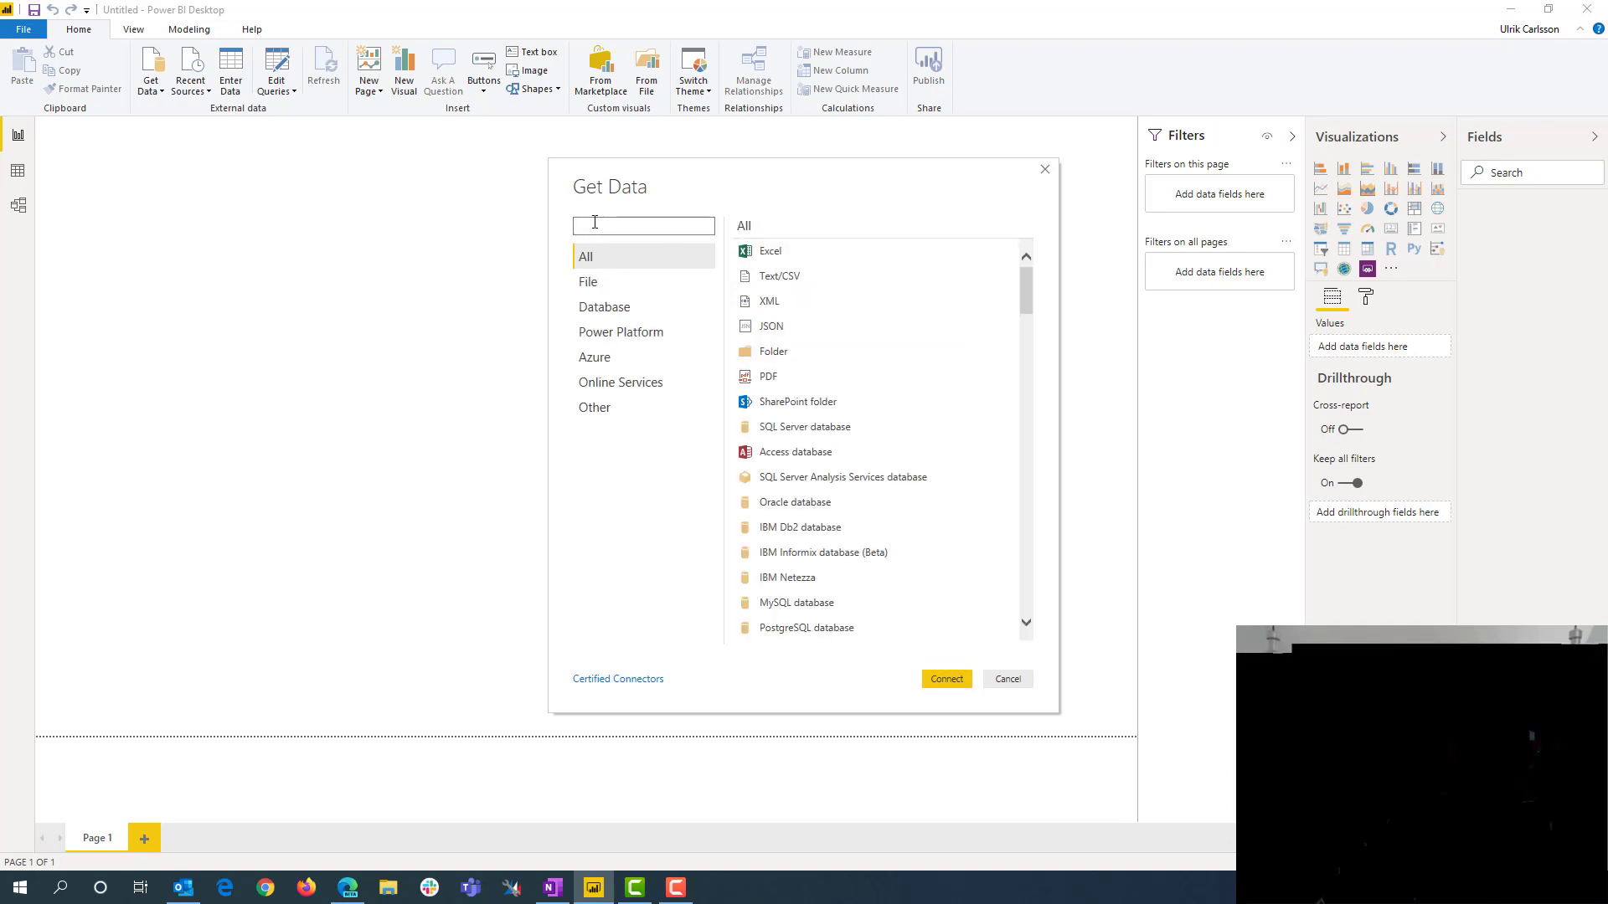
text(common)
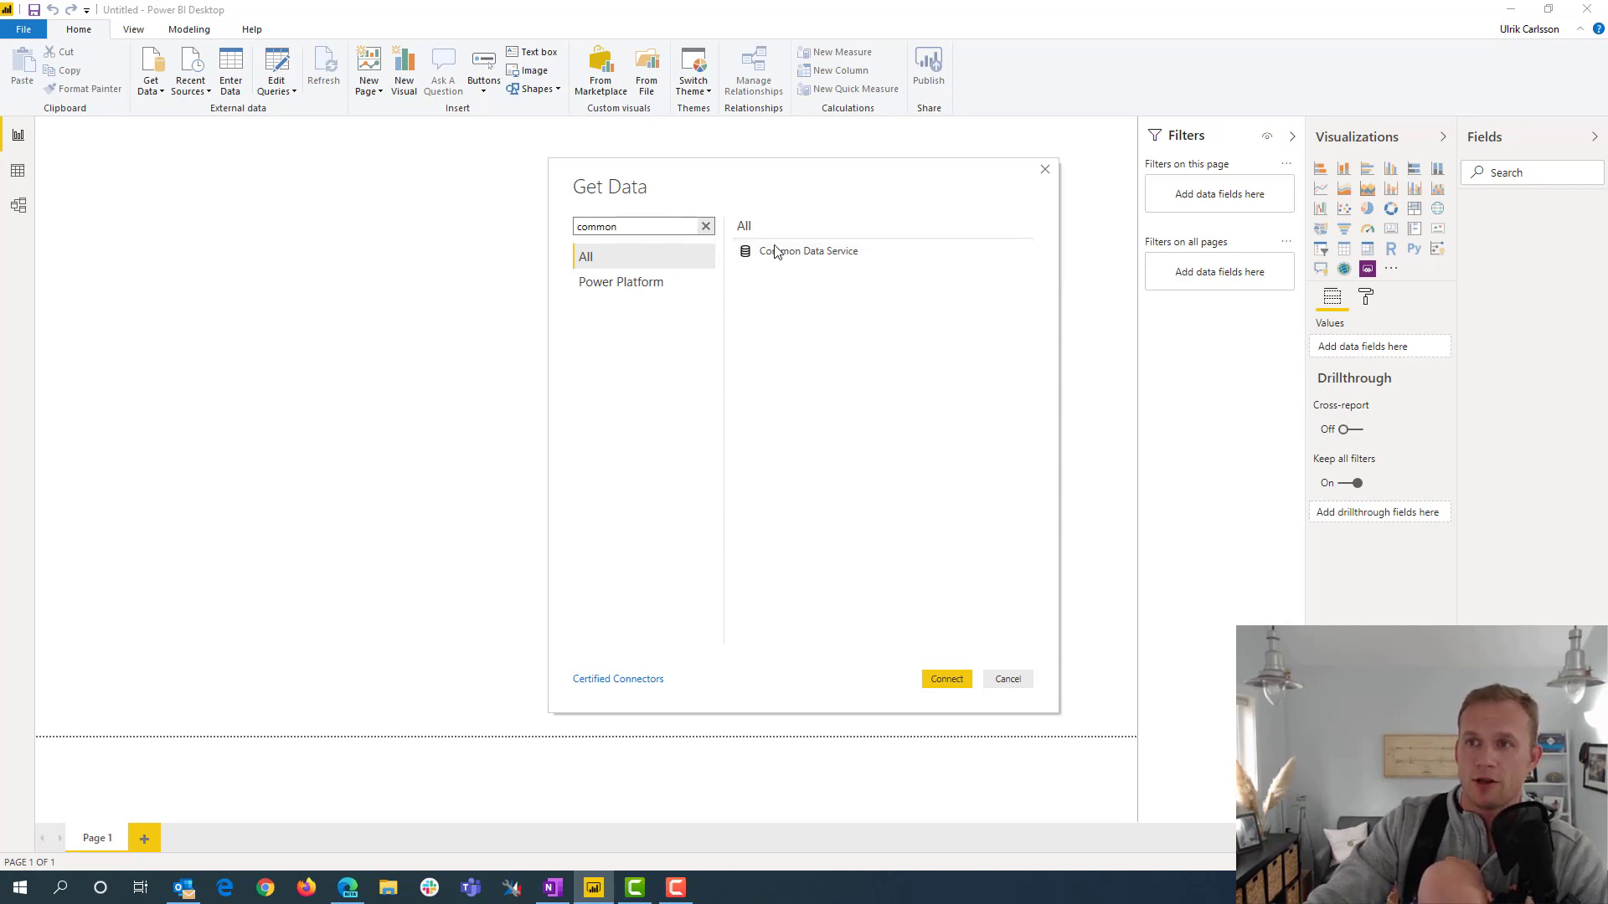
key(BackSpace)
key(BackSpace)
key(BackSpace)
key(BackSpace)
key(BackSpace)
key(BackSpace)
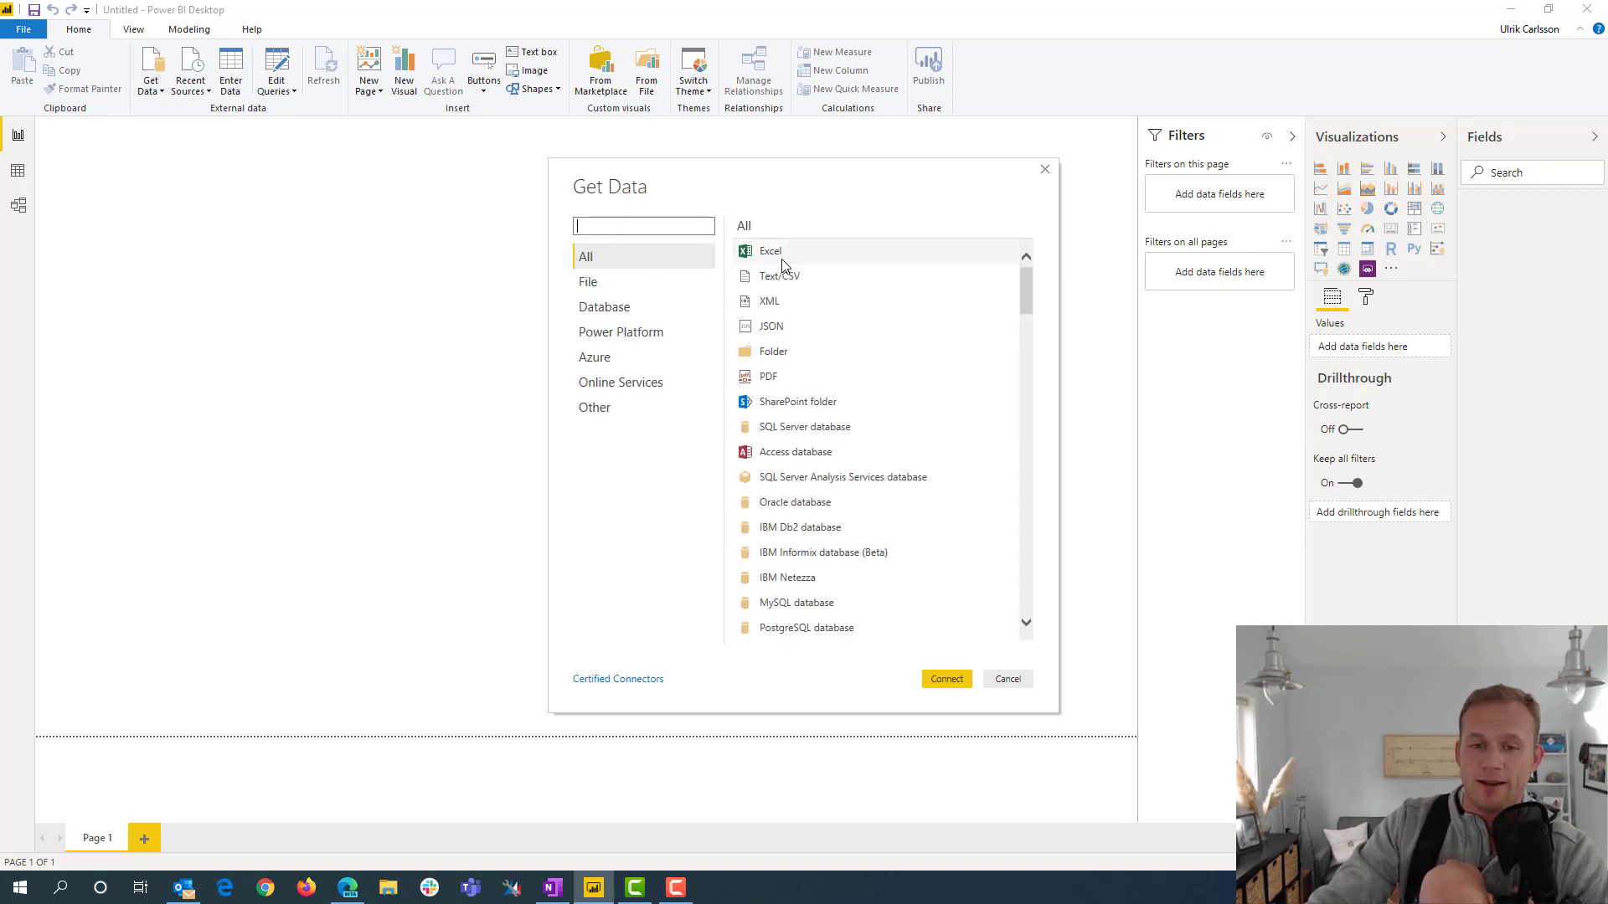
Search the data sources for "dynamics" and connect to Dynamics 365 (online)
text(dynami)
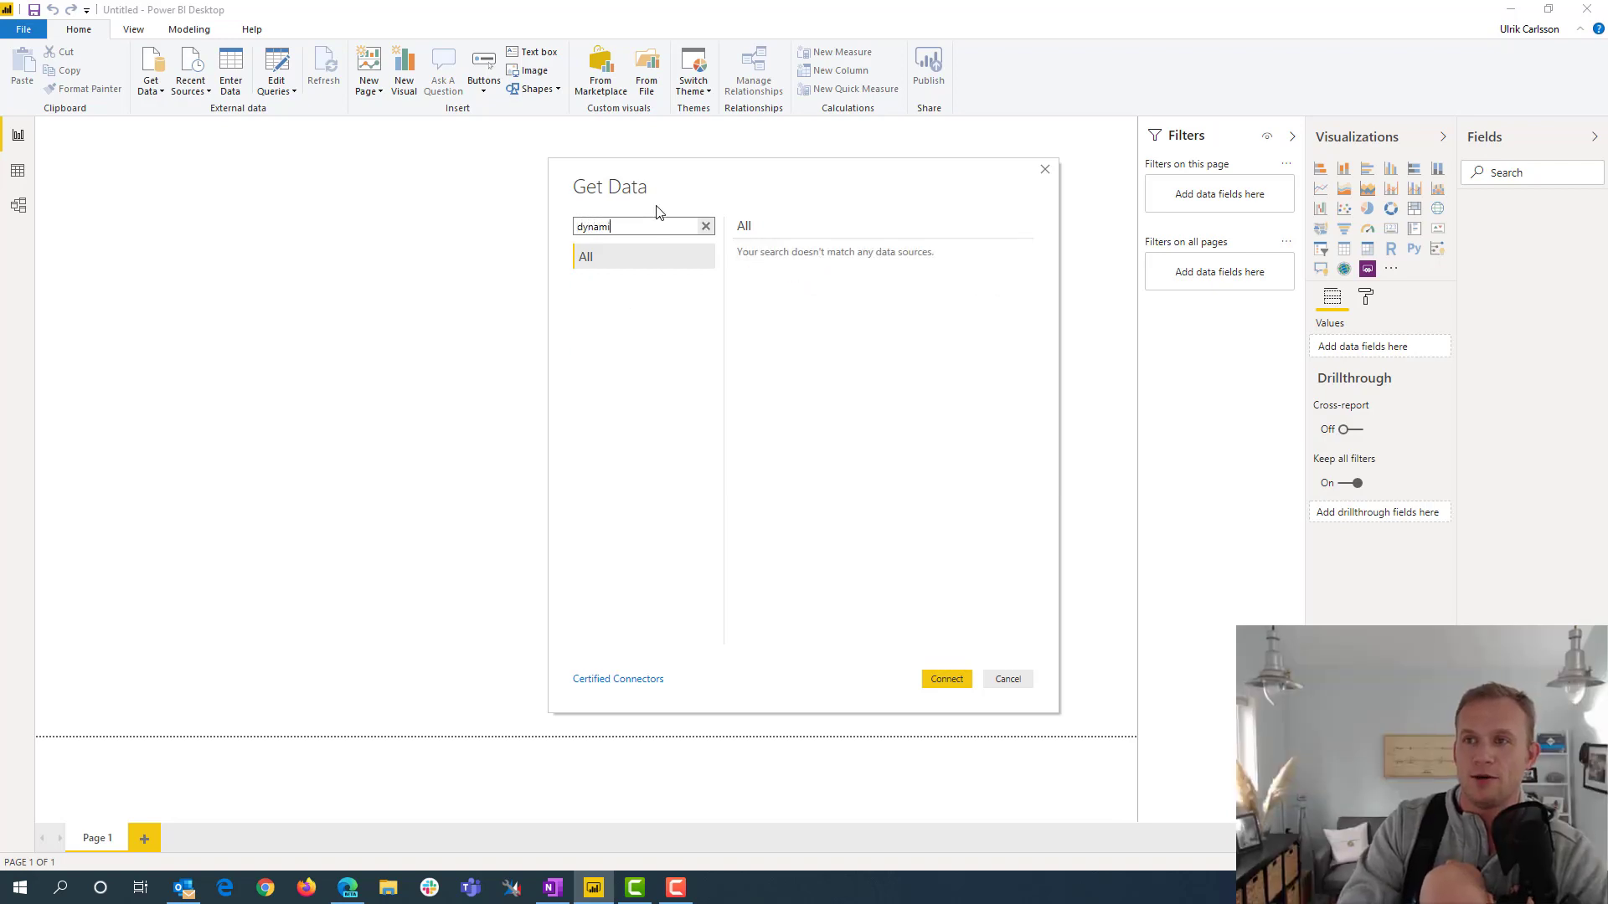
text(cs)
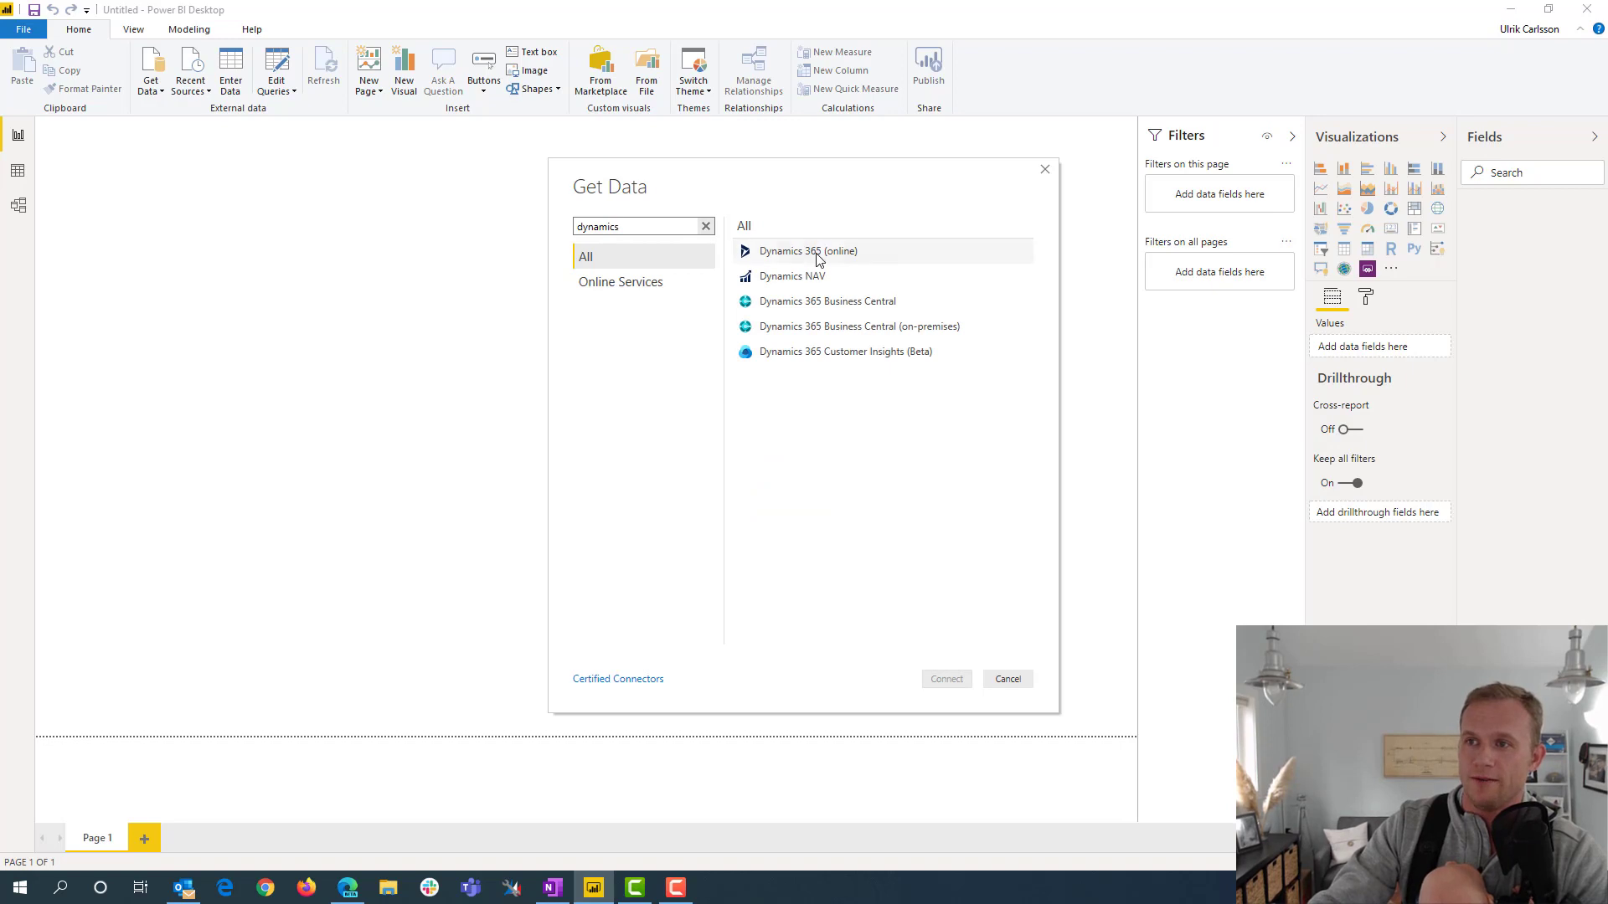
click(818, 254)
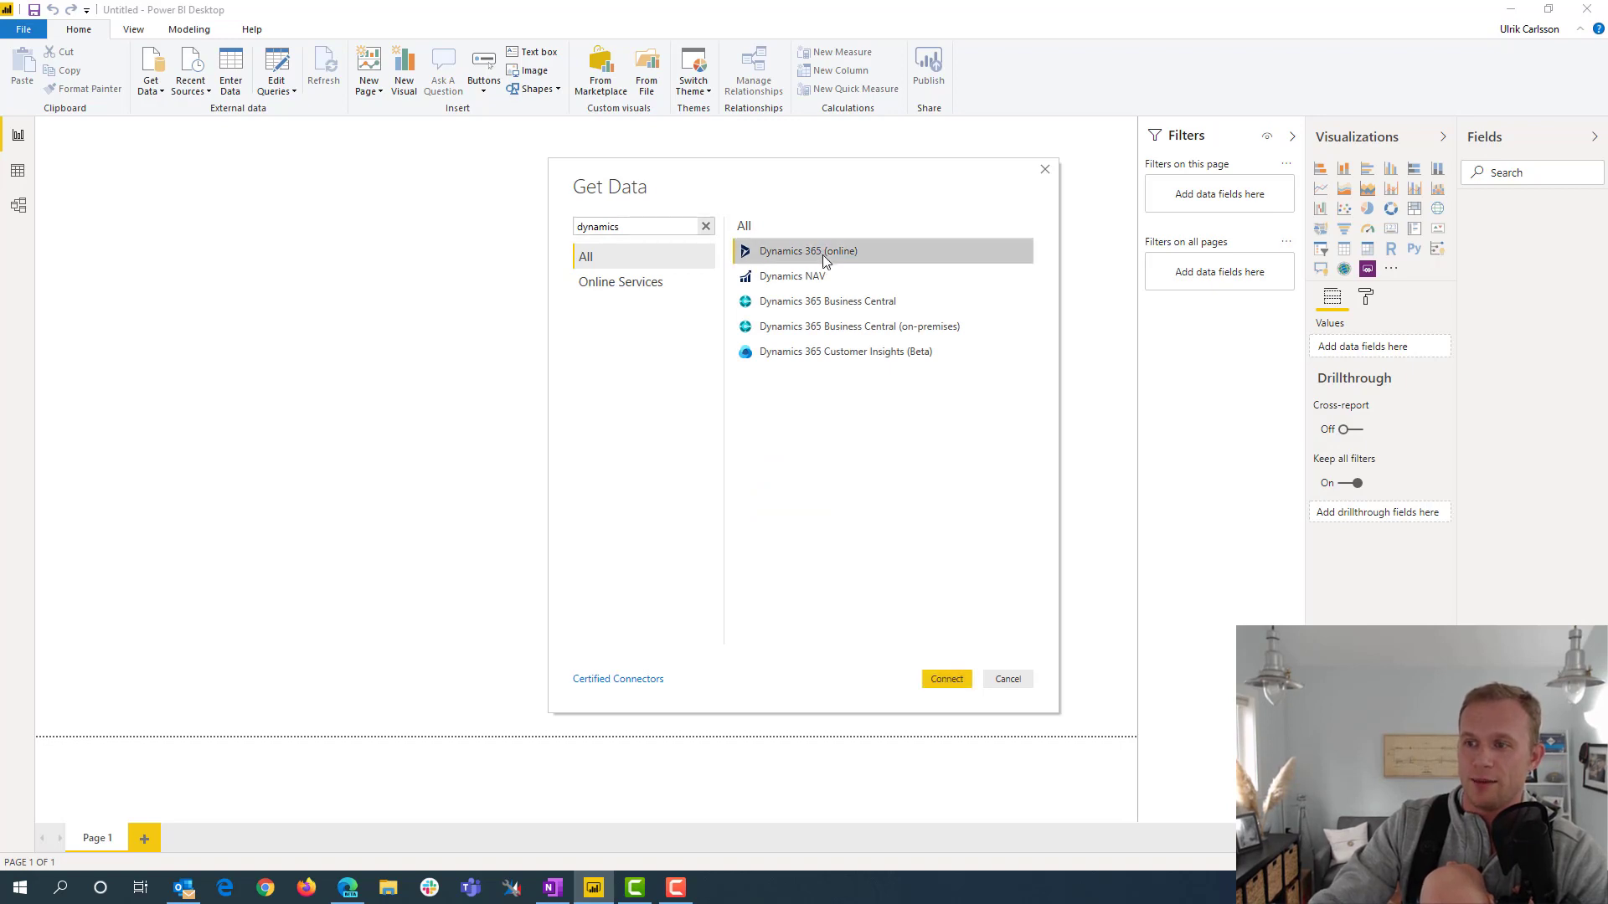
click(946, 680)
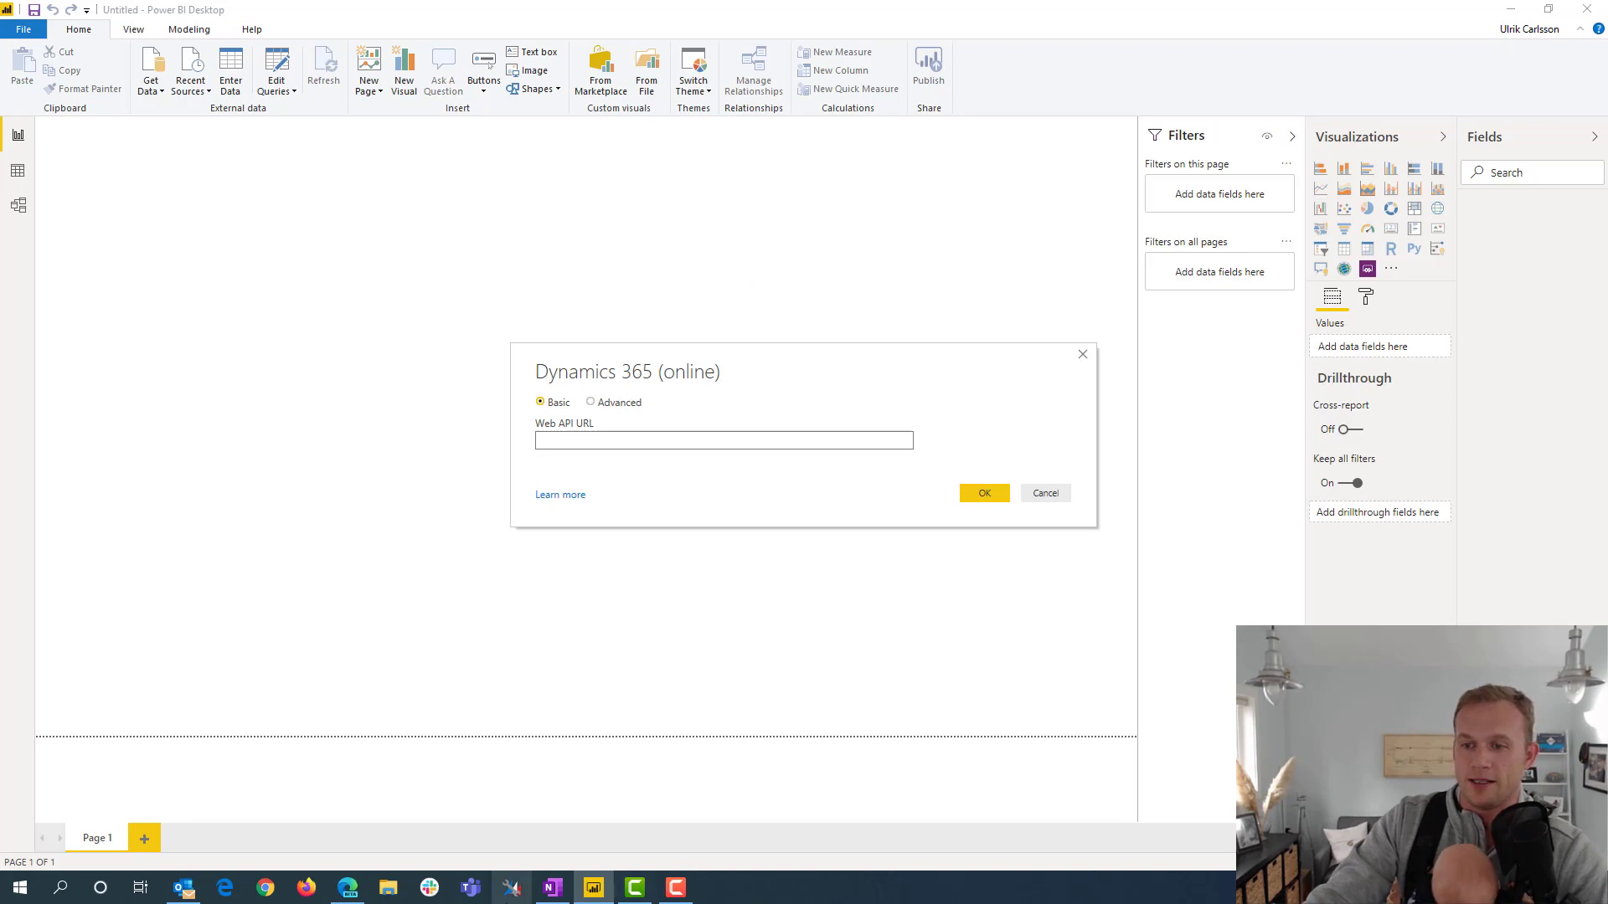
Switch to the browser and open Advanced Settings from the Dynamics 365 Sales Hub page showing the YoY chart
click(348, 893)
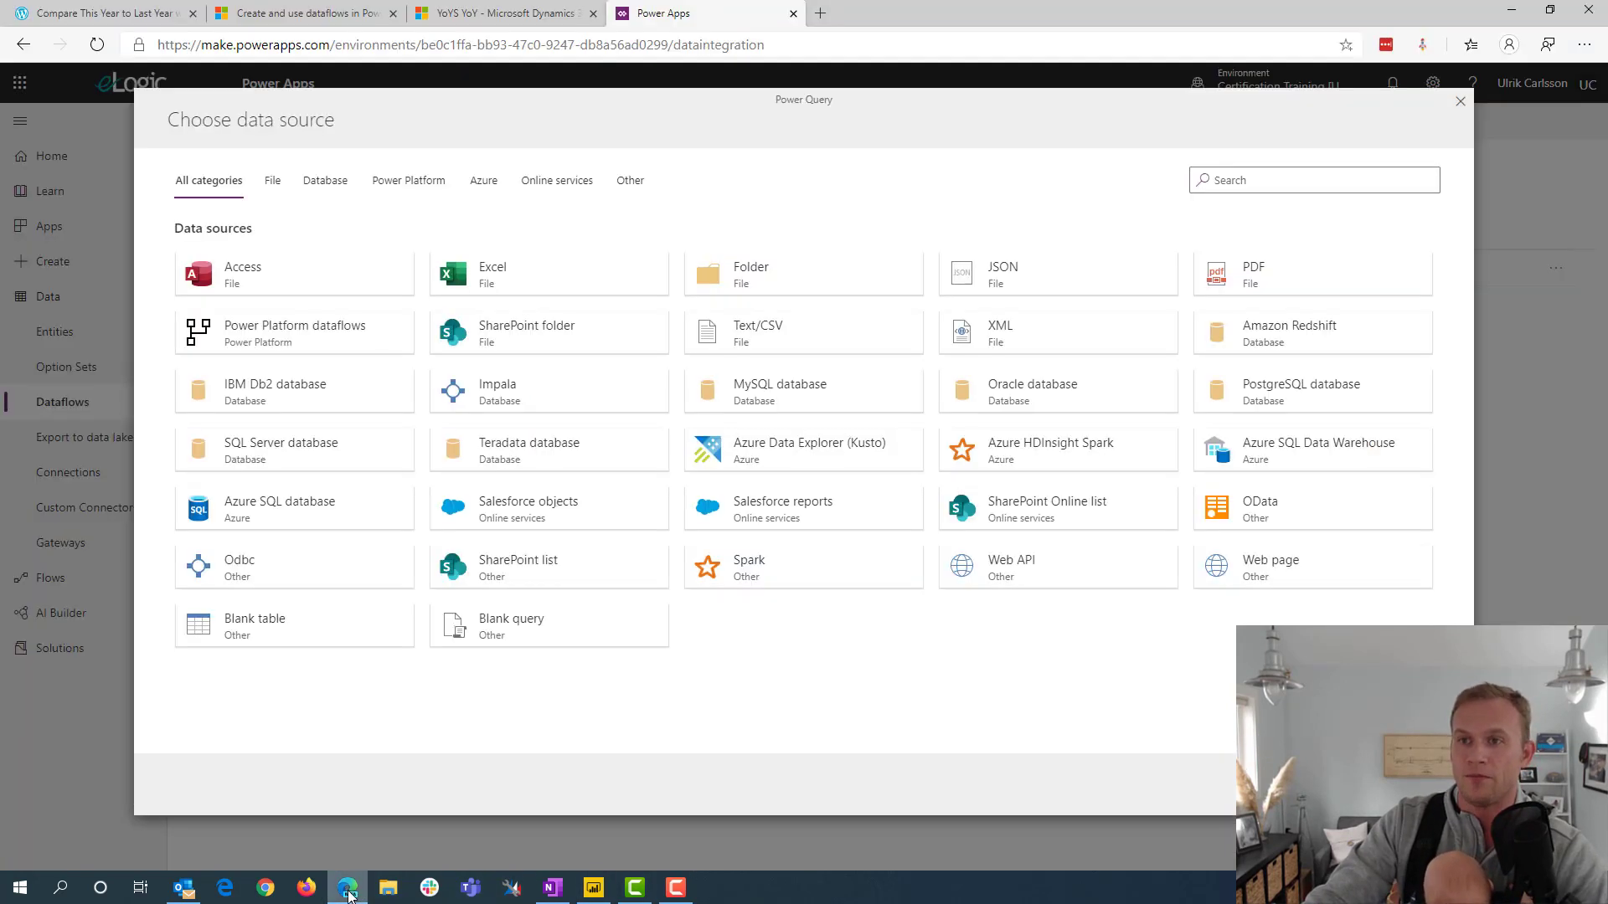
click(479, 19)
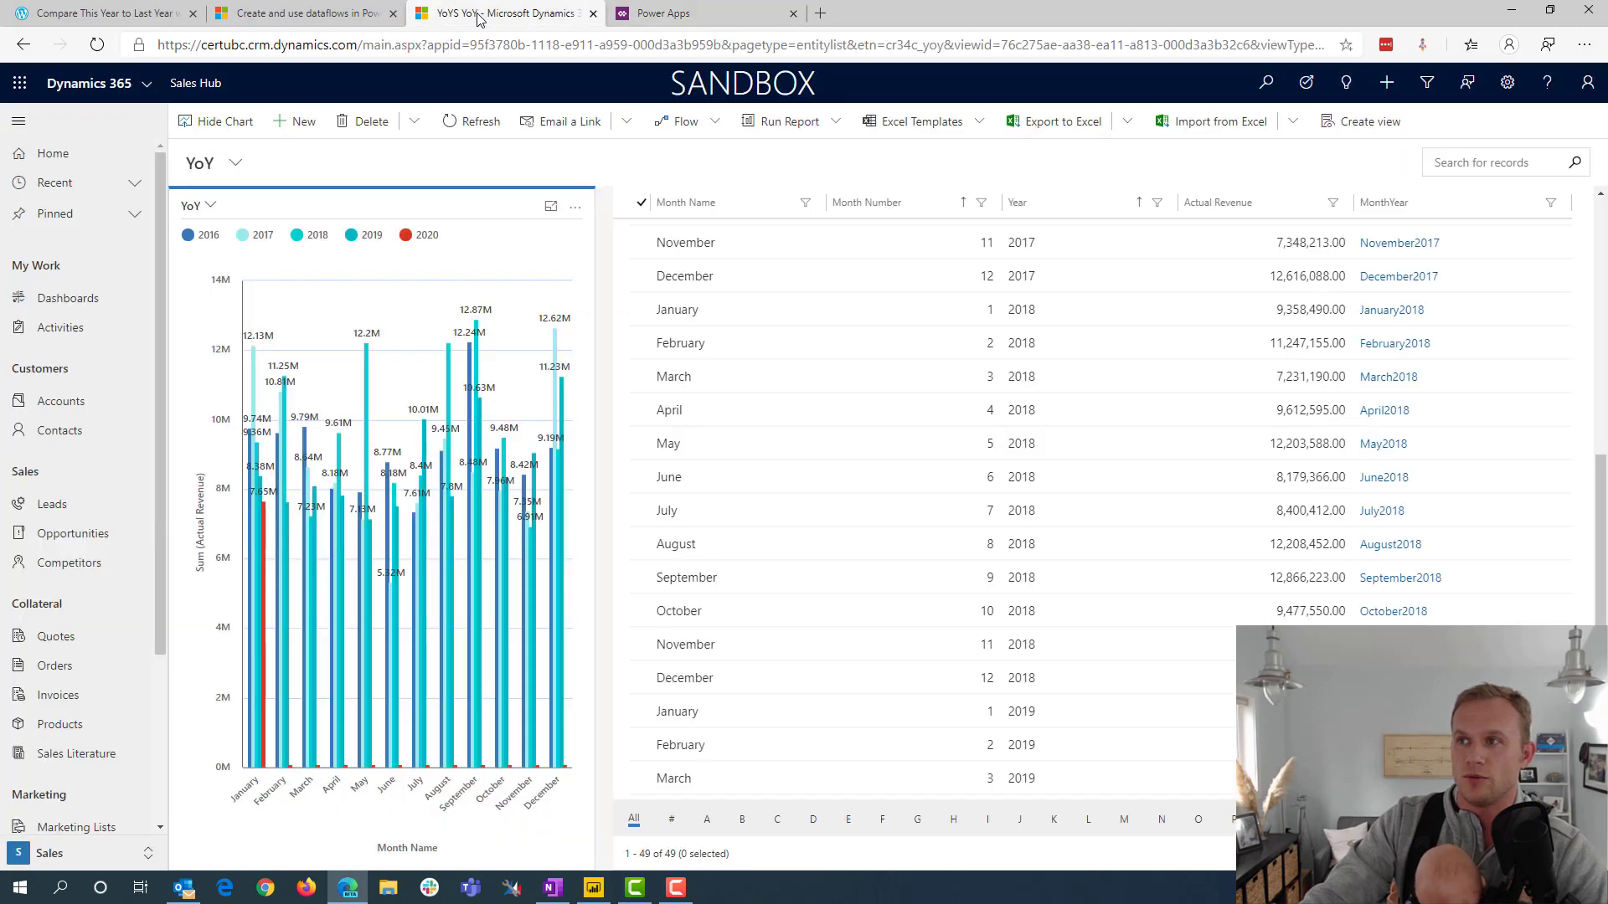
click(1507, 83)
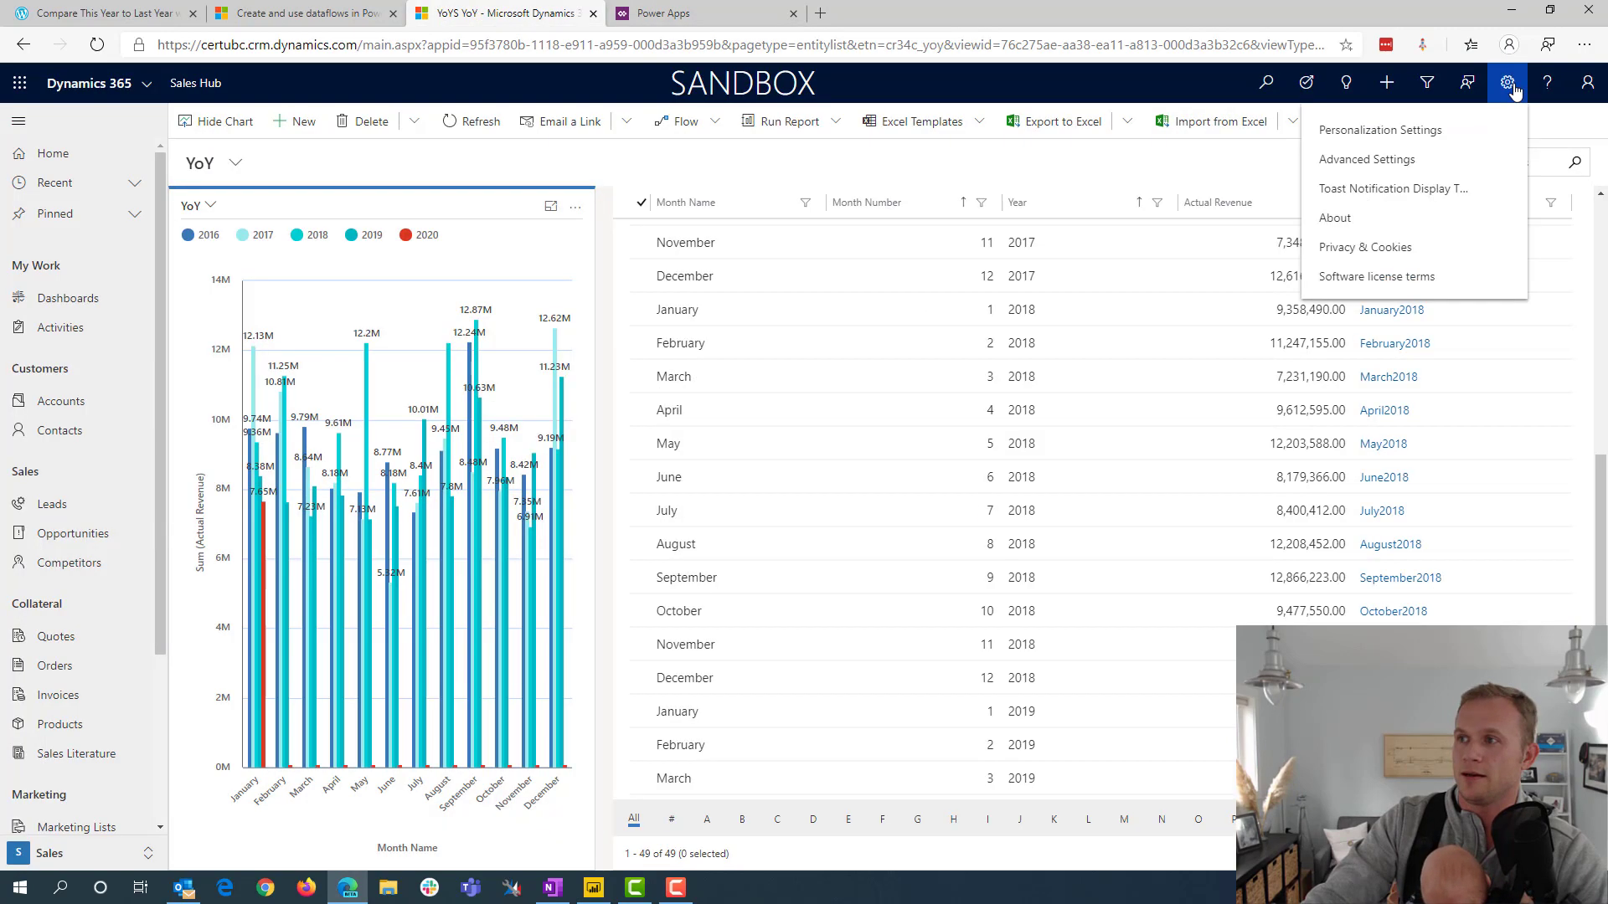
click(1374, 160)
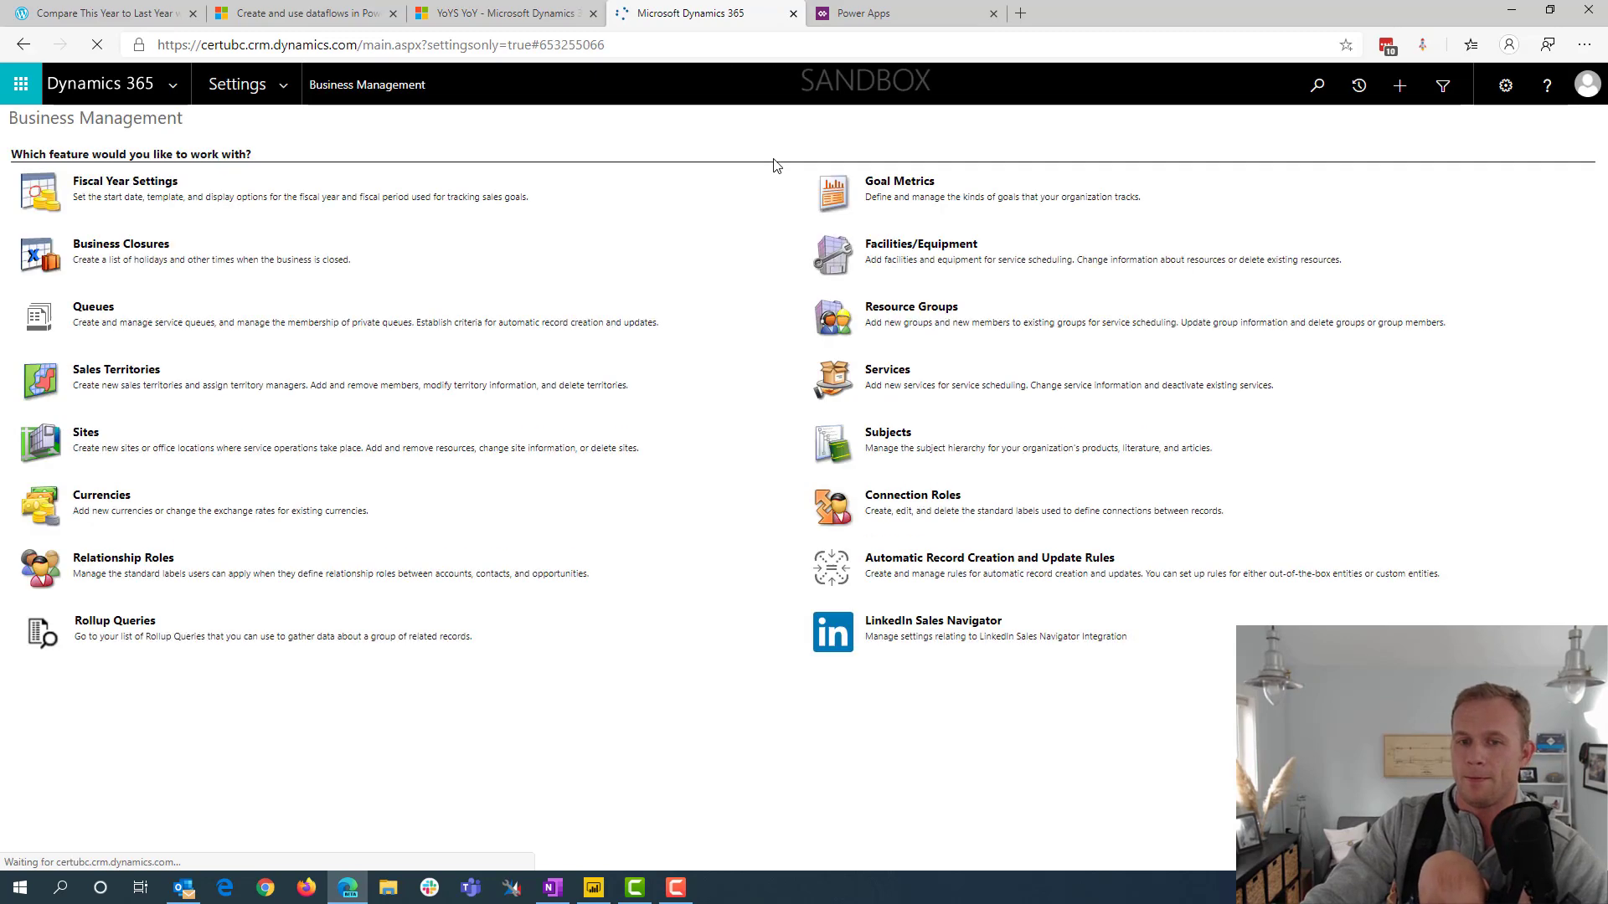
Open the Developer Resources under Customizations and copy the Instance Web API's Service Root URL
click(282, 88)
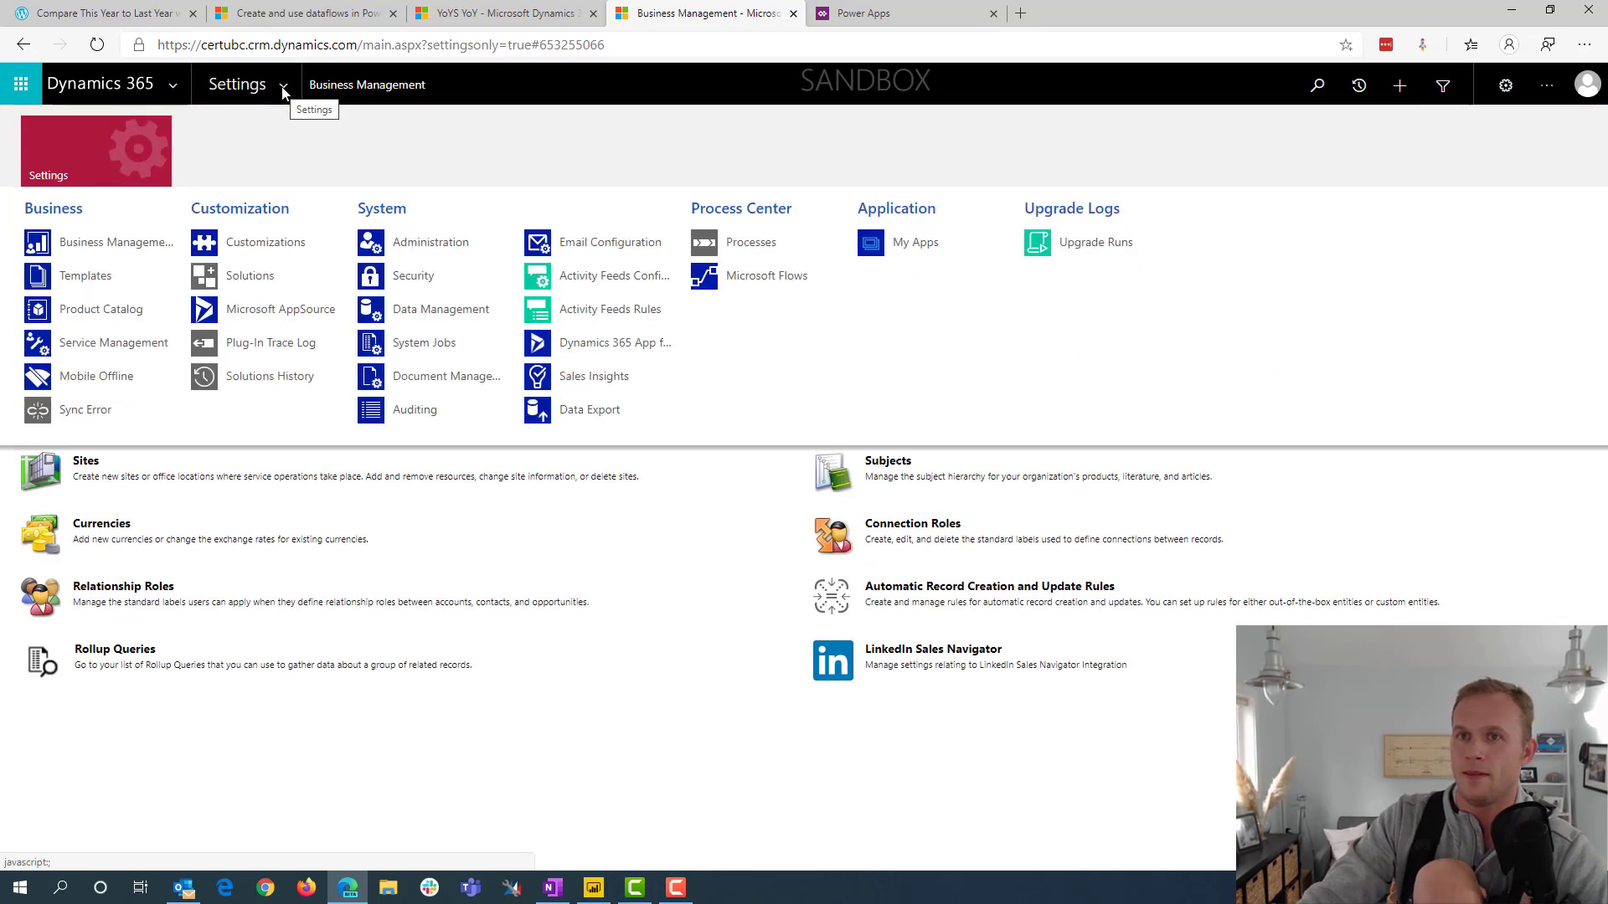
click(261, 245)
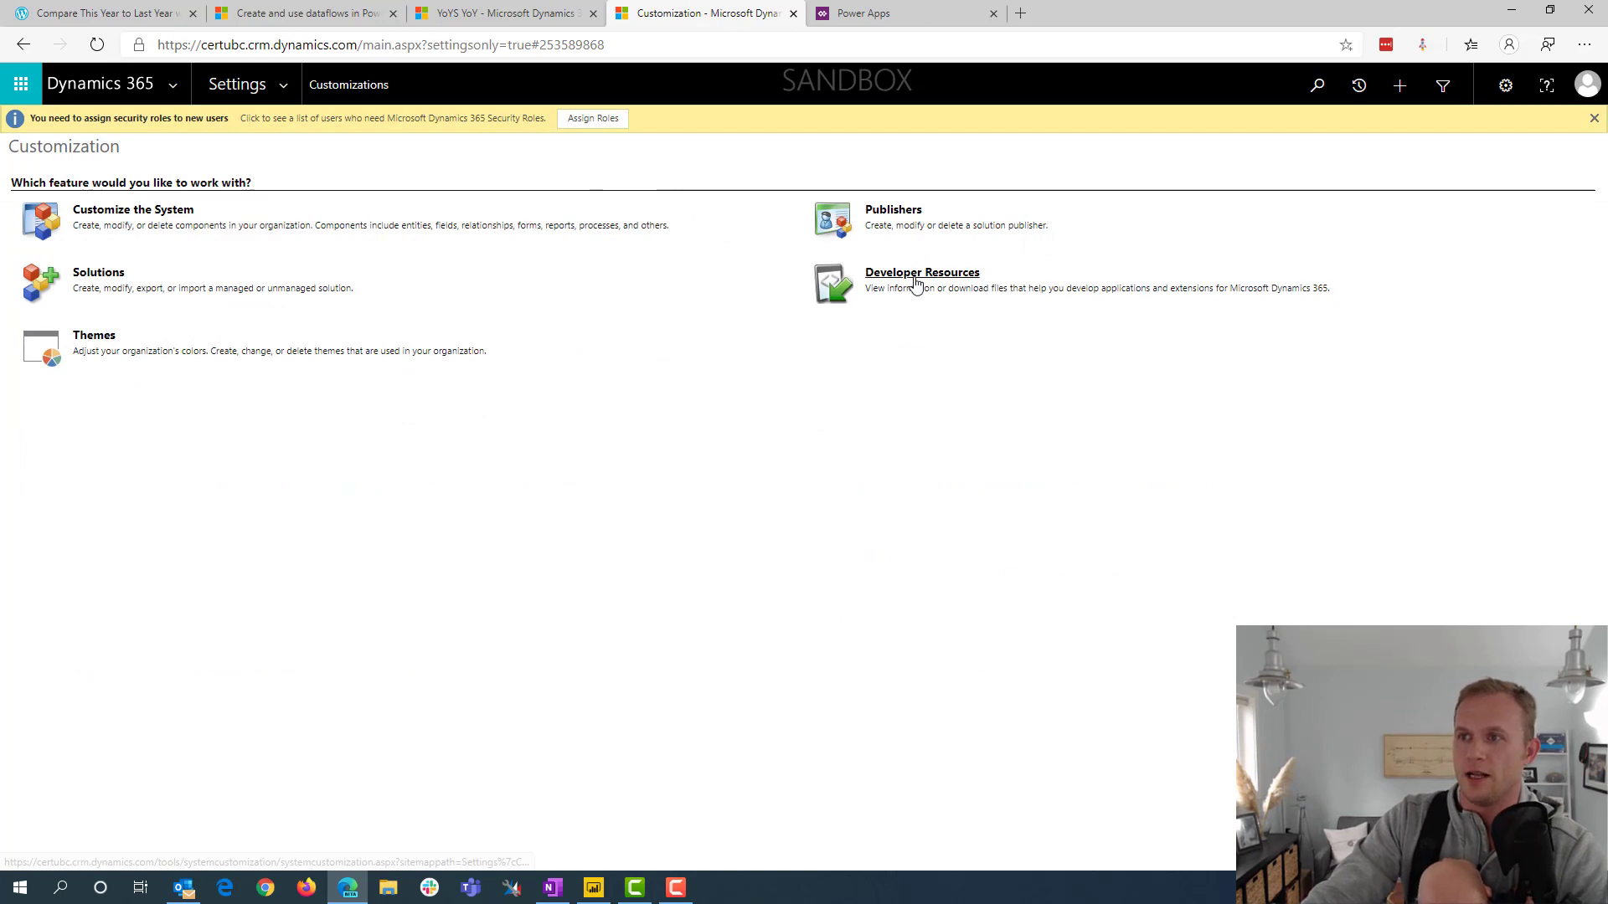
click(916, 285)
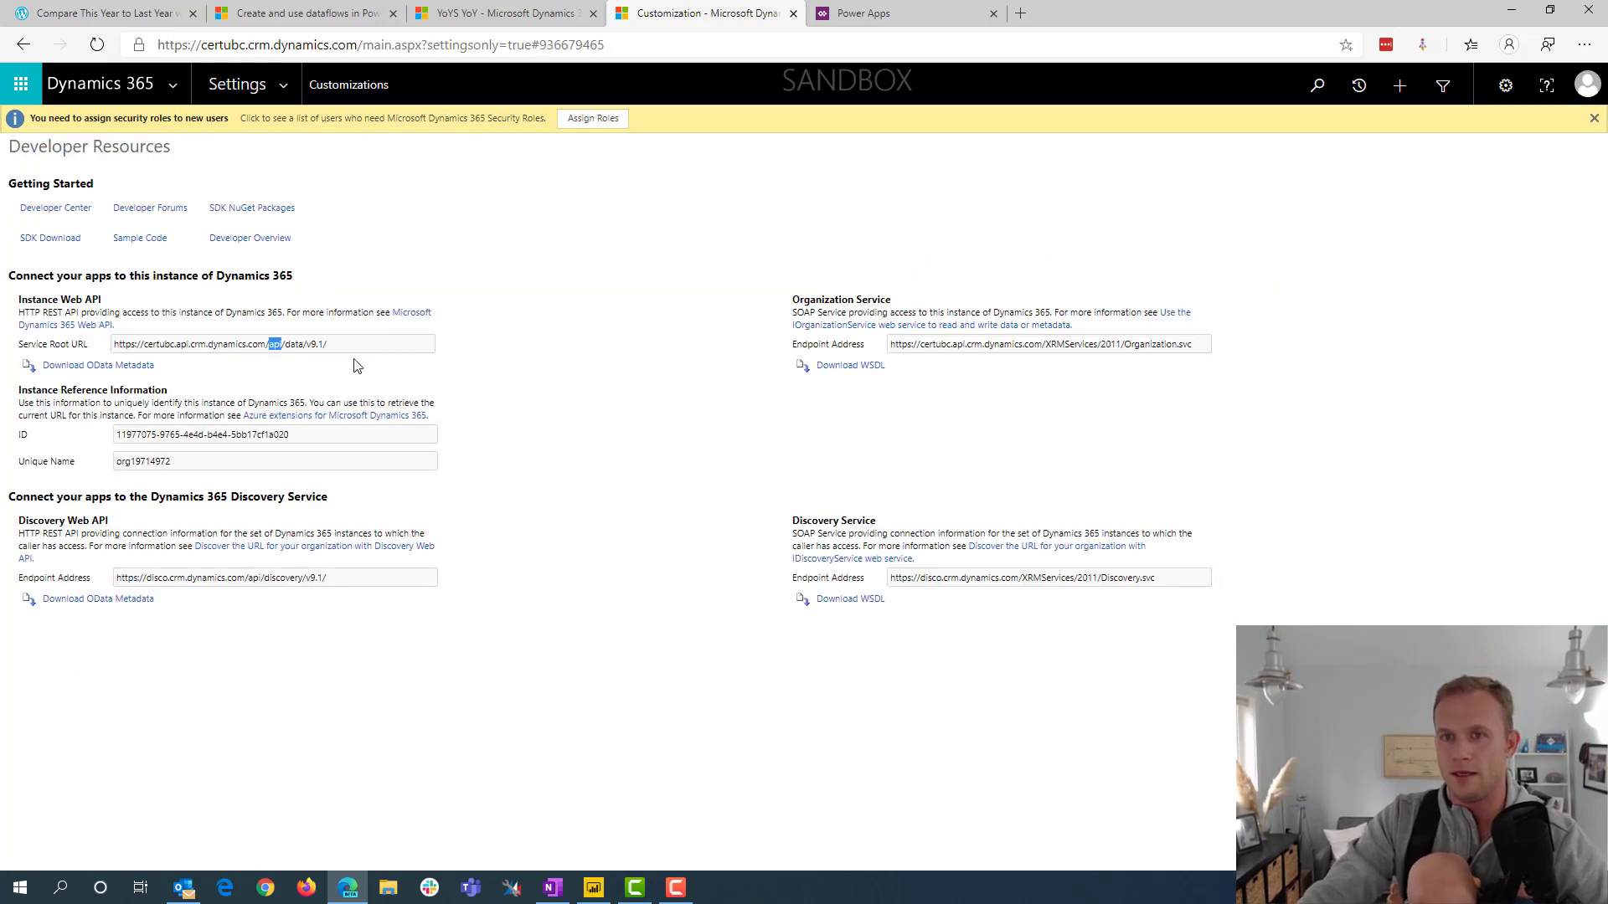
triple_click(311, 340)
key(ctrl+c)
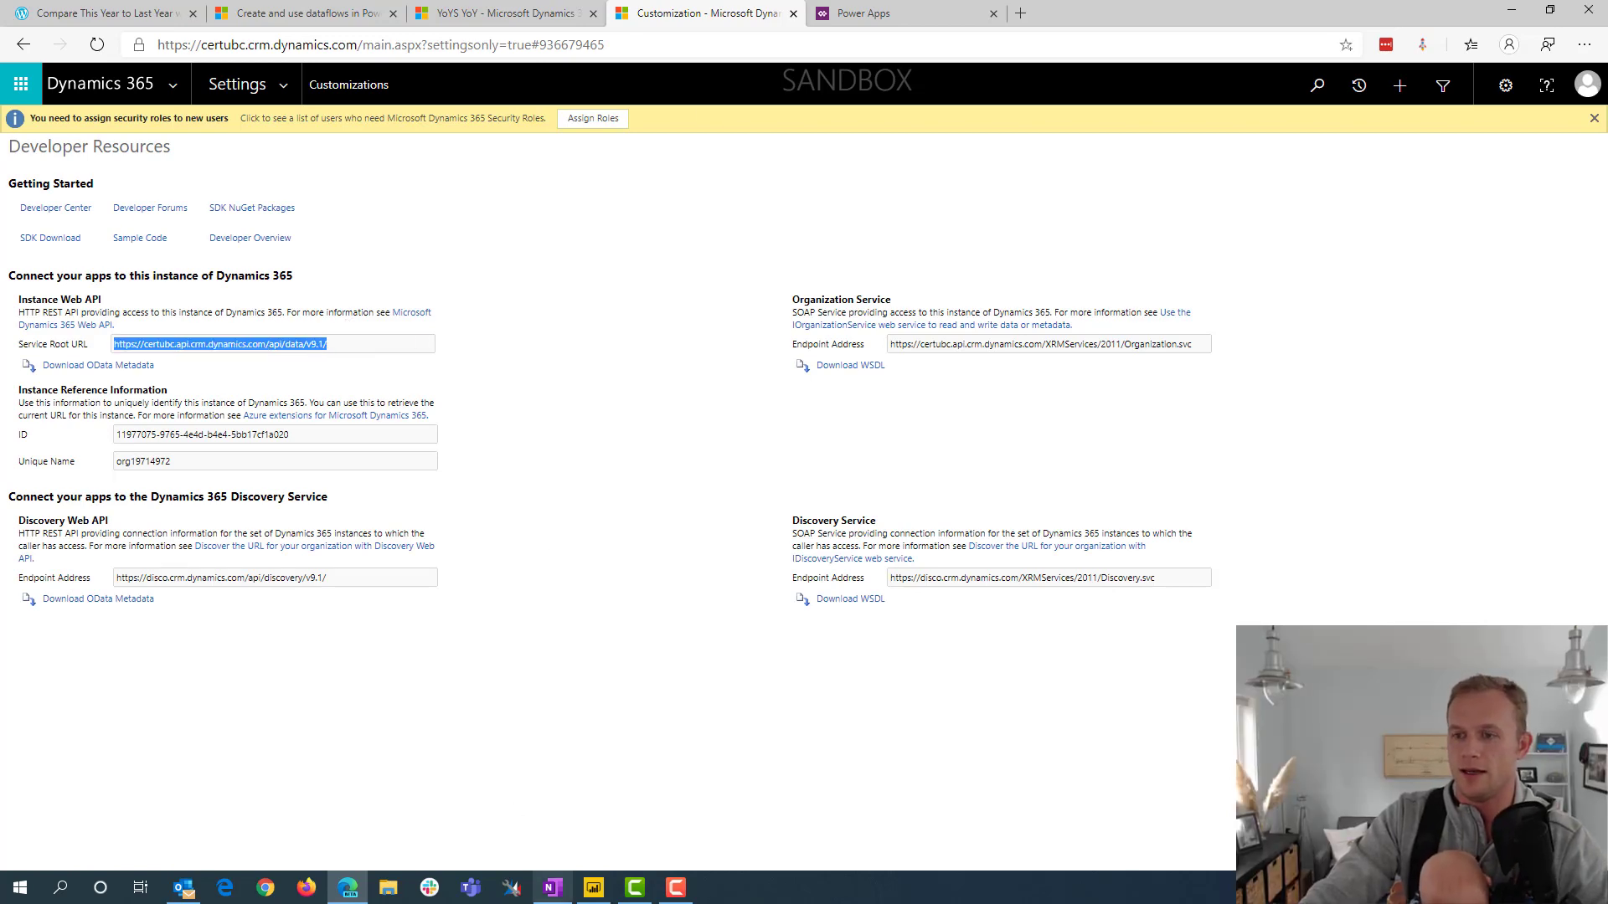
click(591, 898)
click(683, 560)
key(ctrl+v)
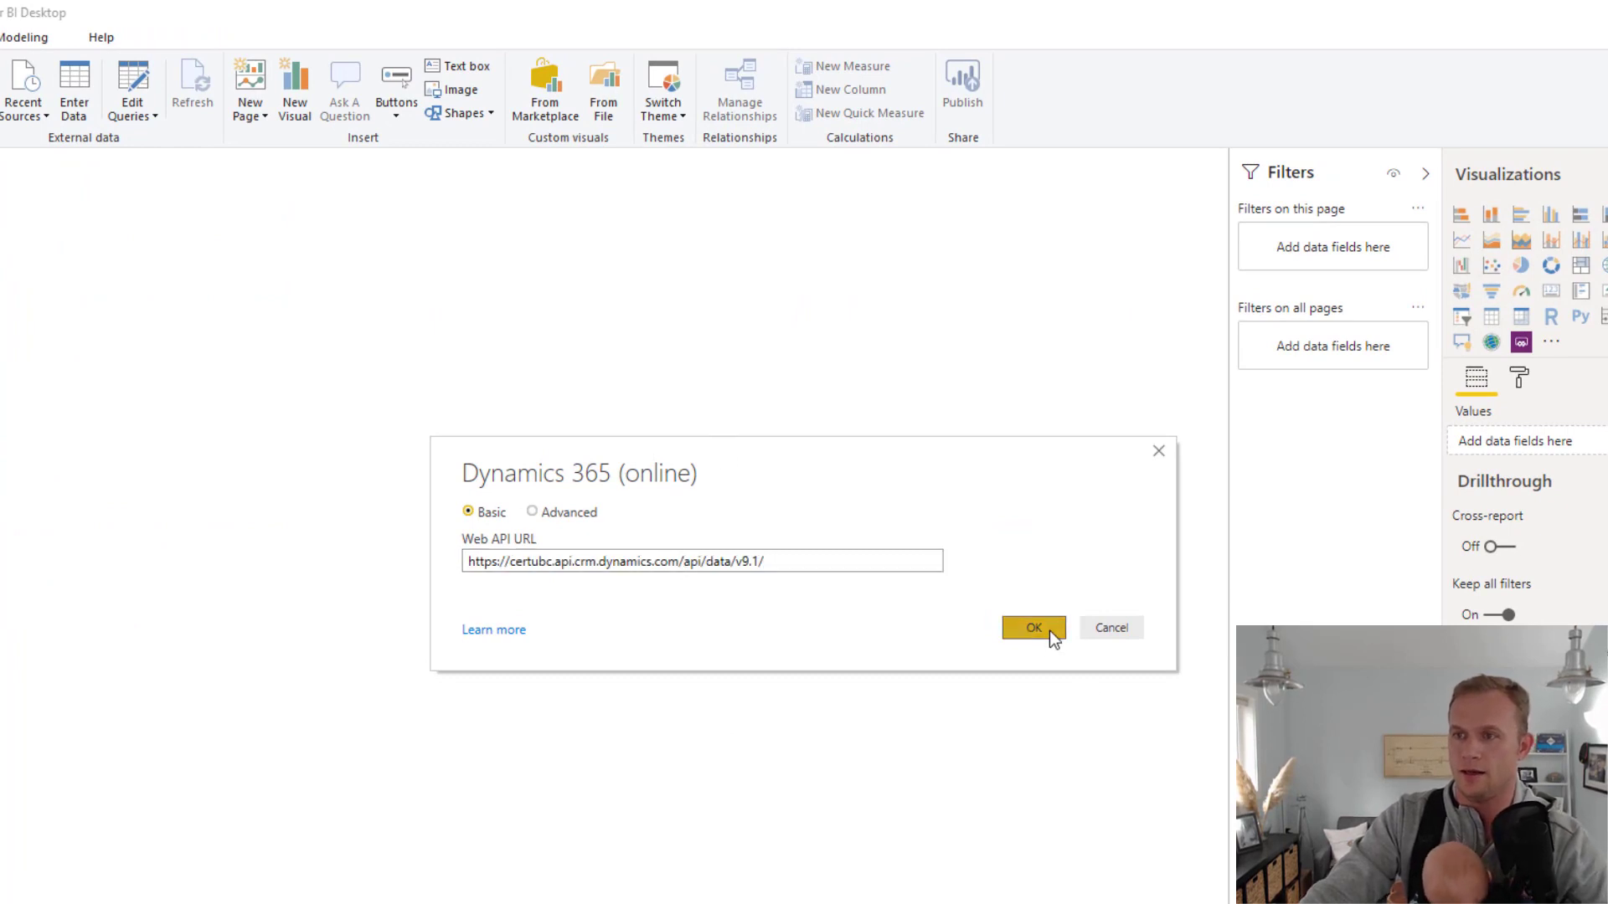
click(1048, 630)
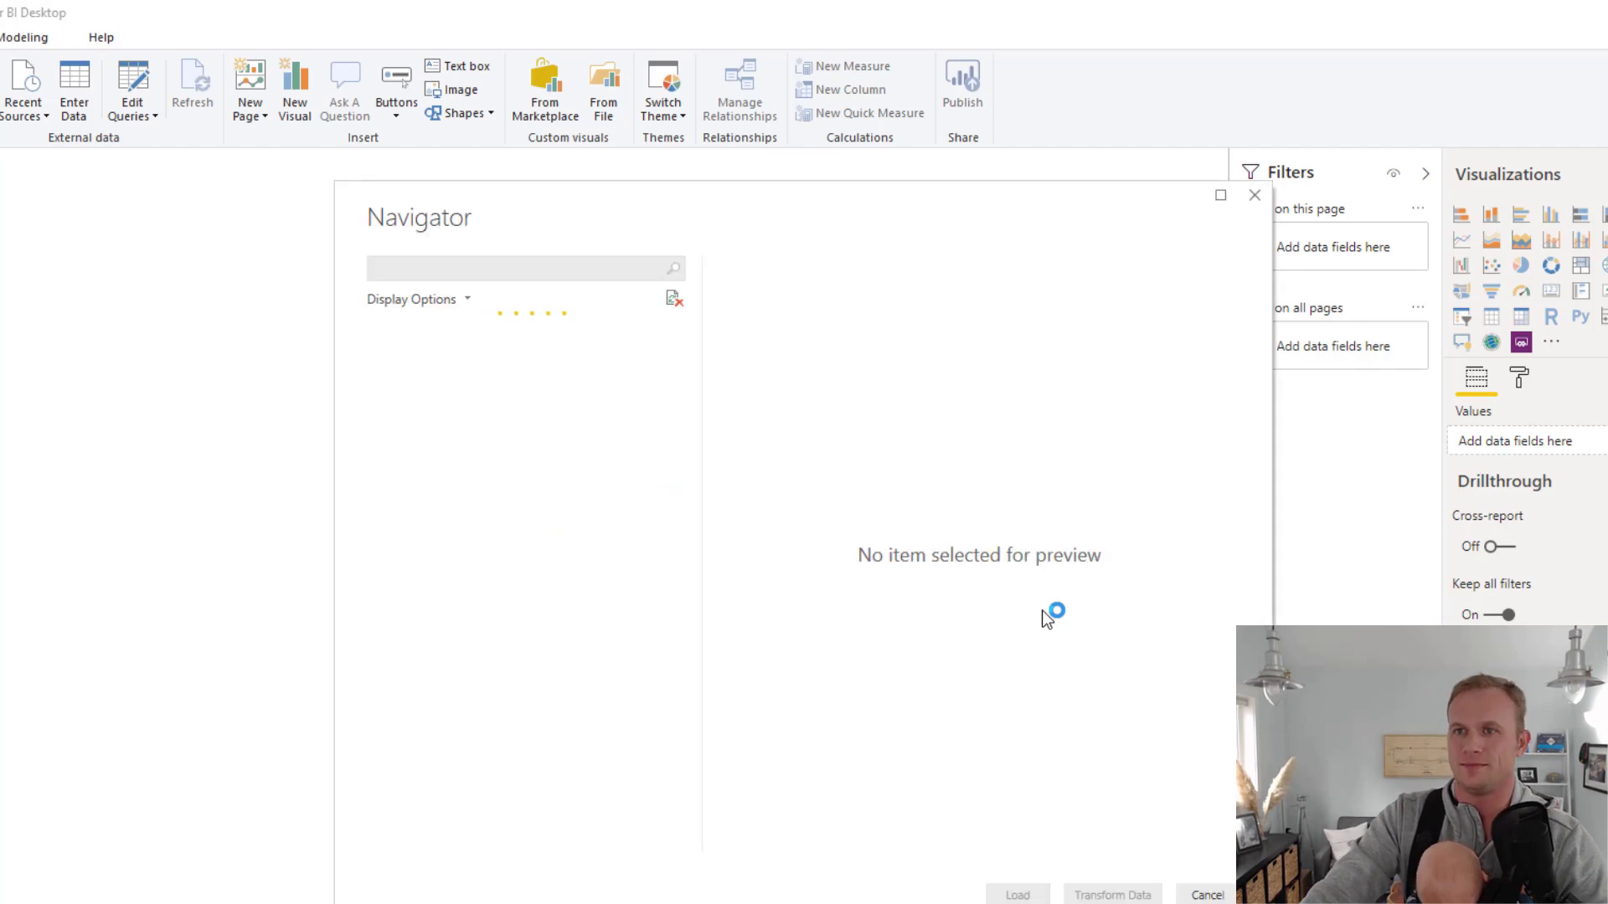
Find the opportunities table by searching for "oppo" in the Navigator and open it for transformation in the Power Query Editor
click(375, 333)
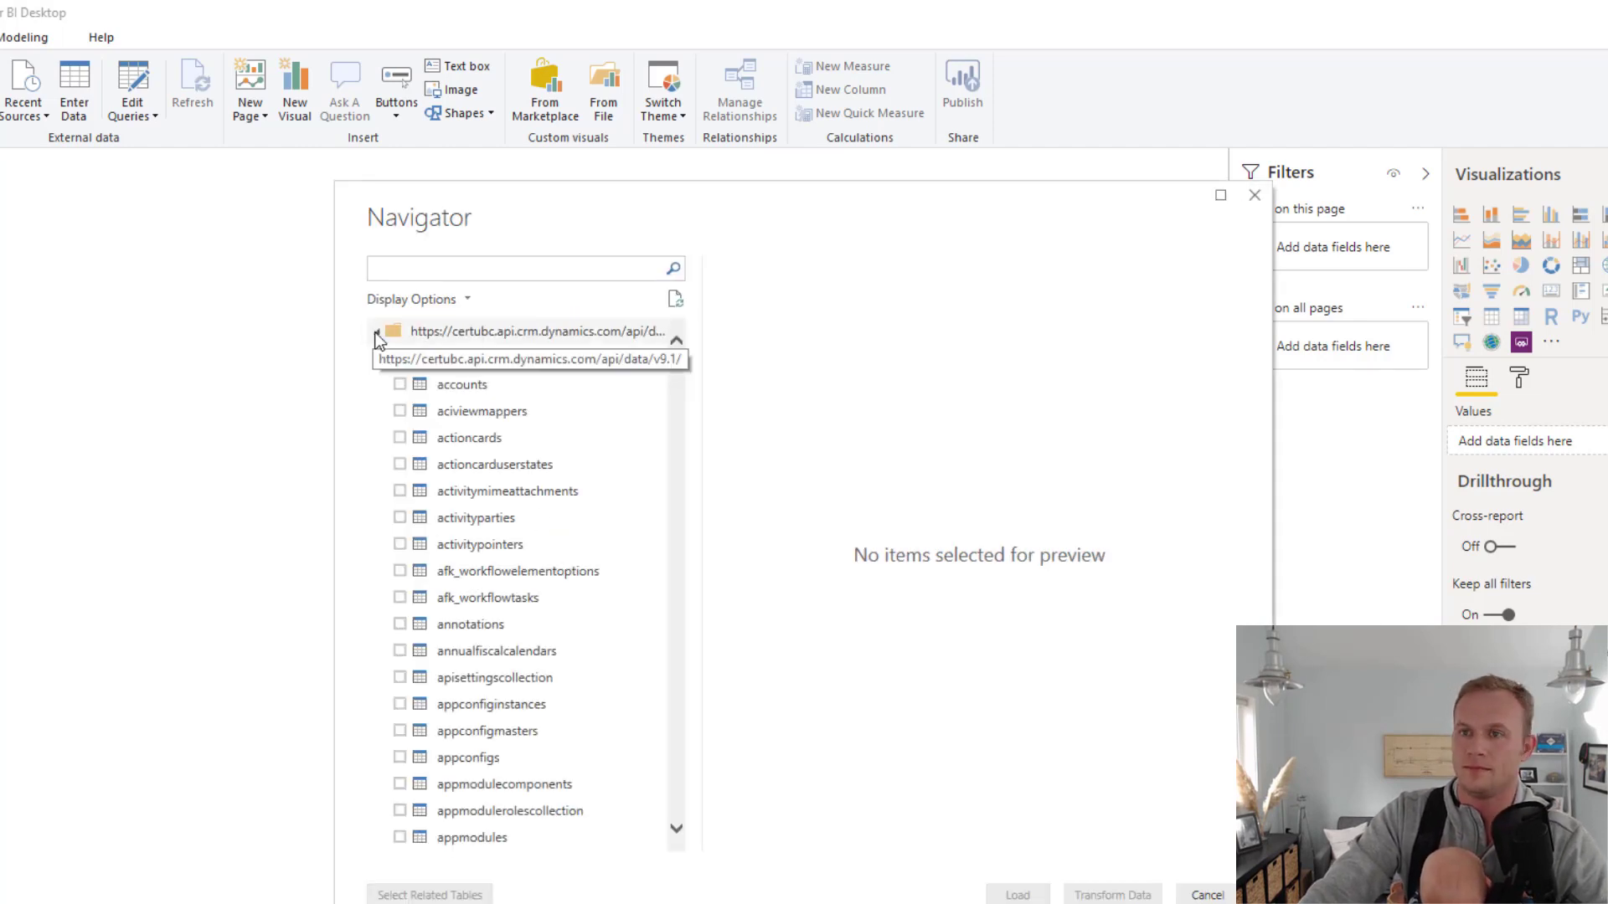
click(513, 265)
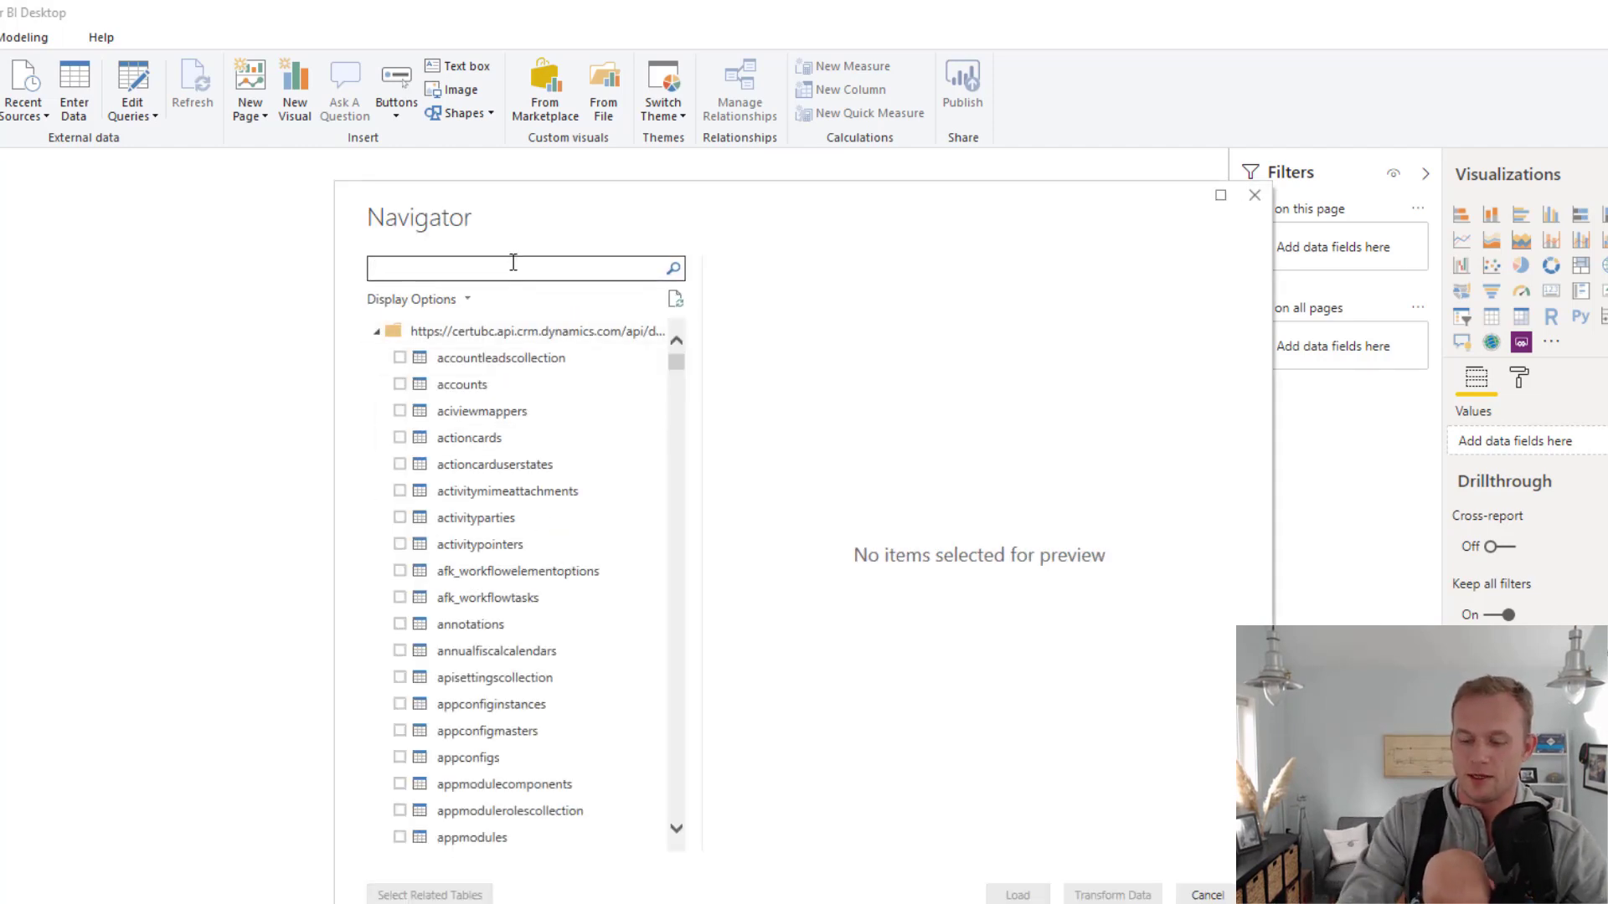
text(oppo)
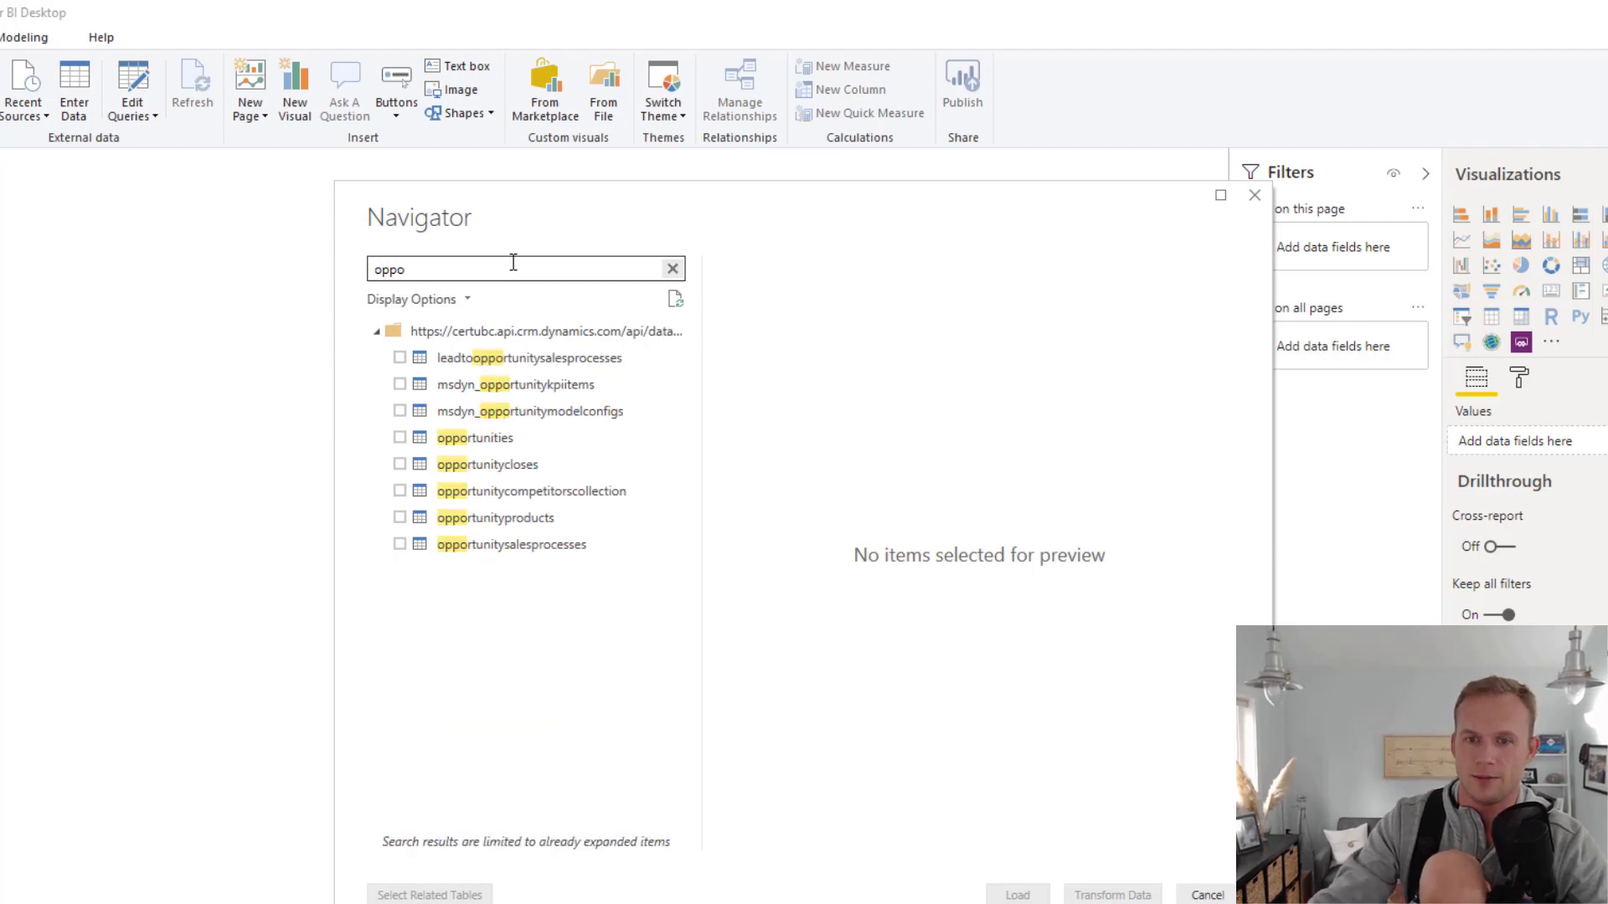
click(401, 437)
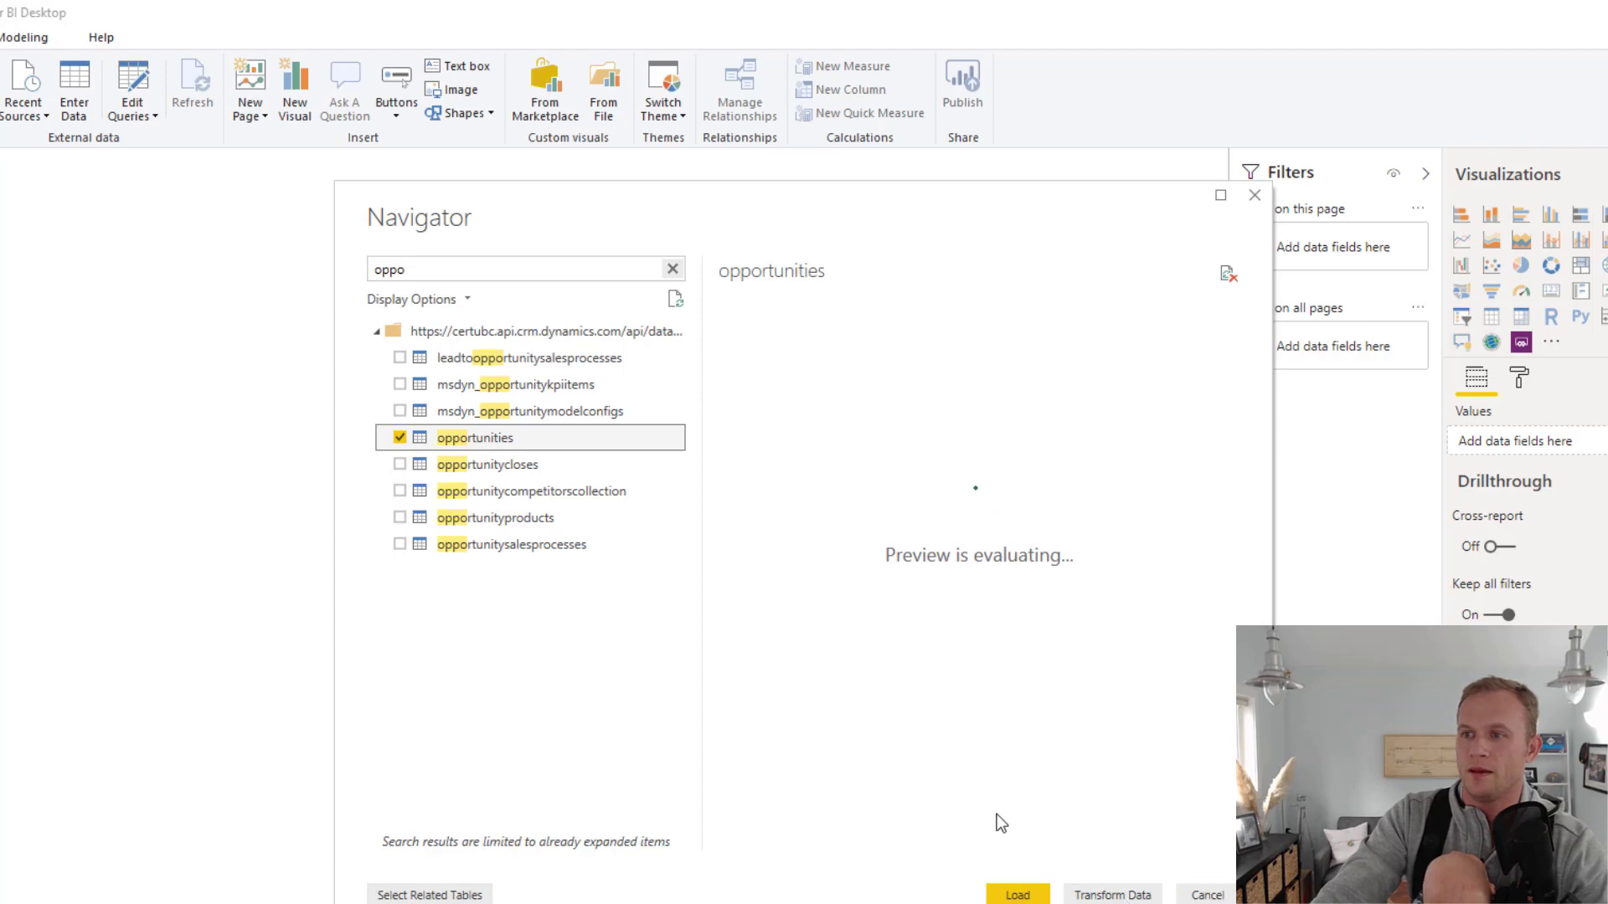
click(1122, 896)
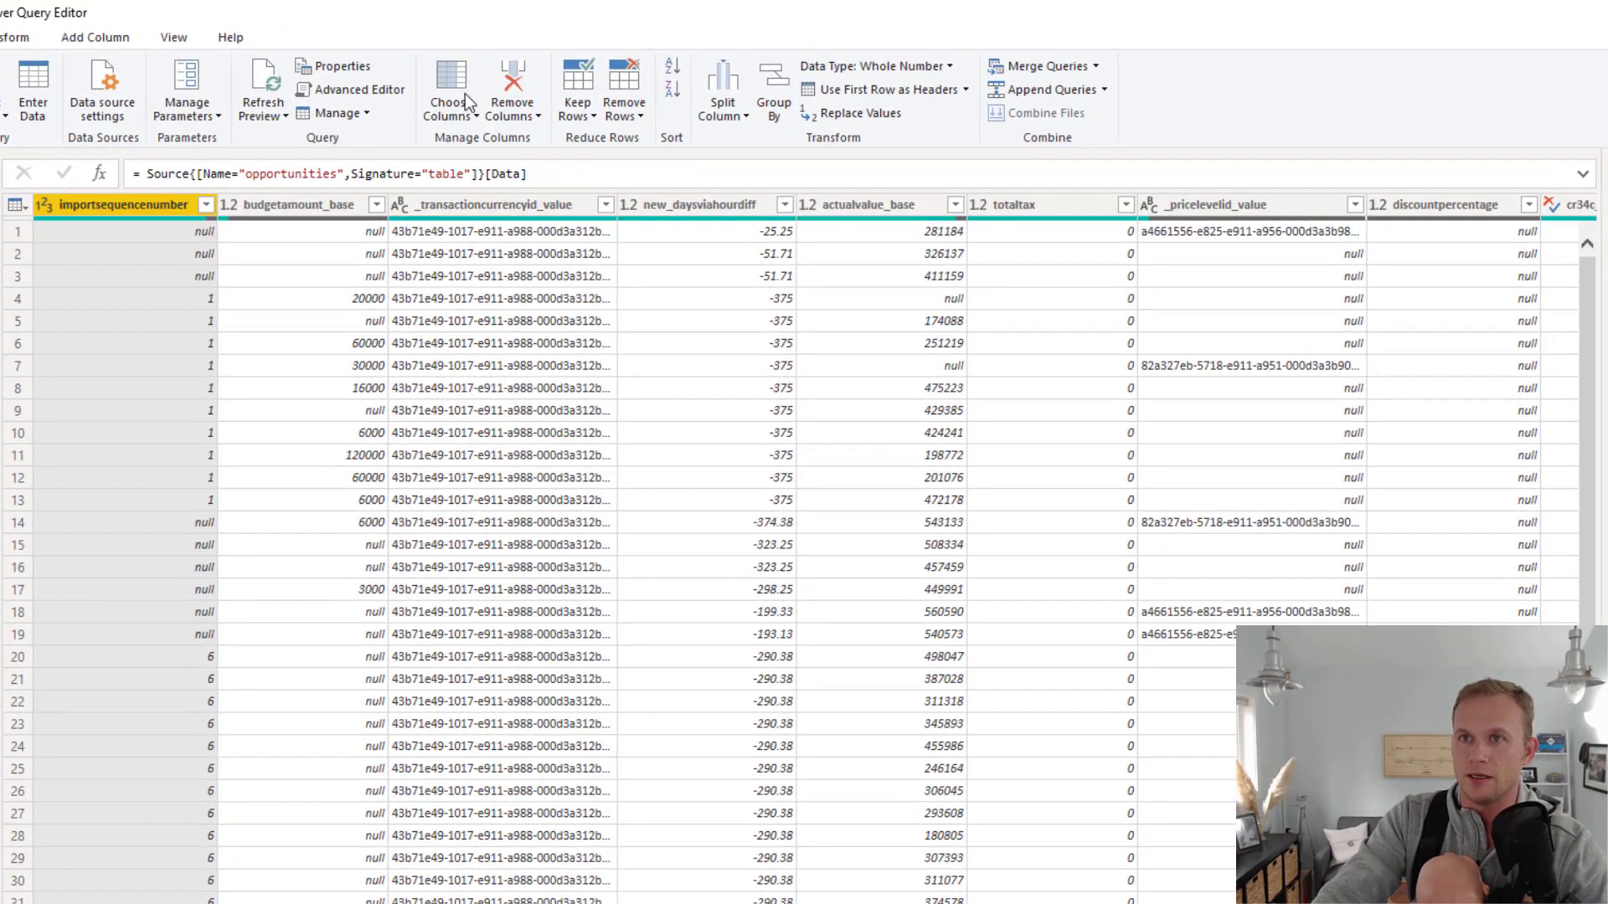
Keep only the actualclosedate and actualvalue columns of the opportunities query
click(461, 80)
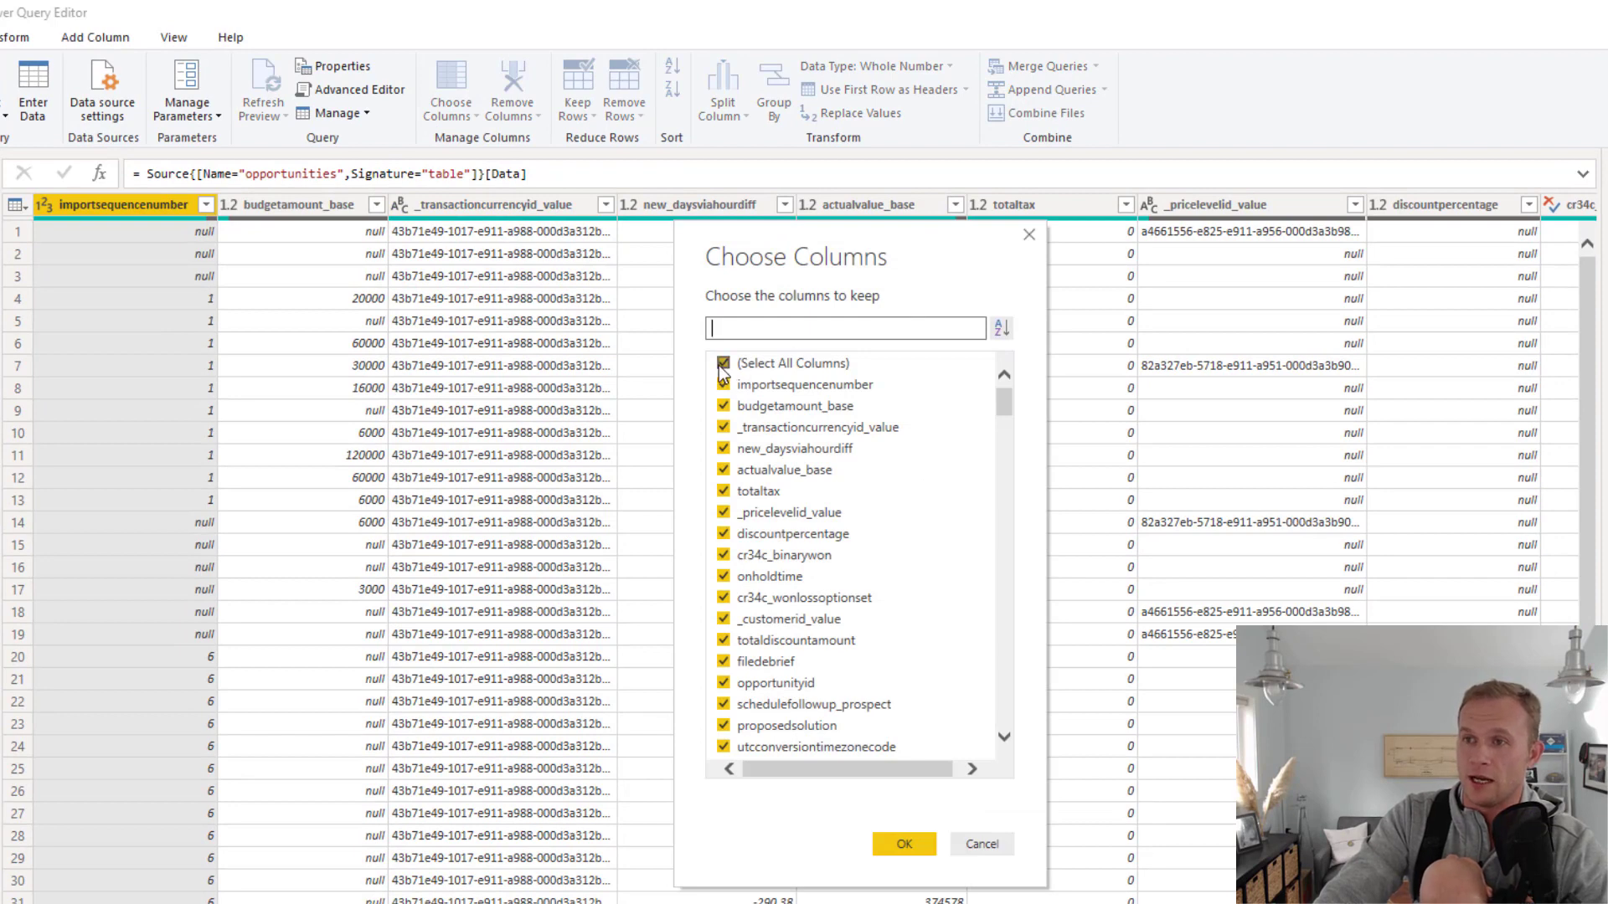
click(723, 366)
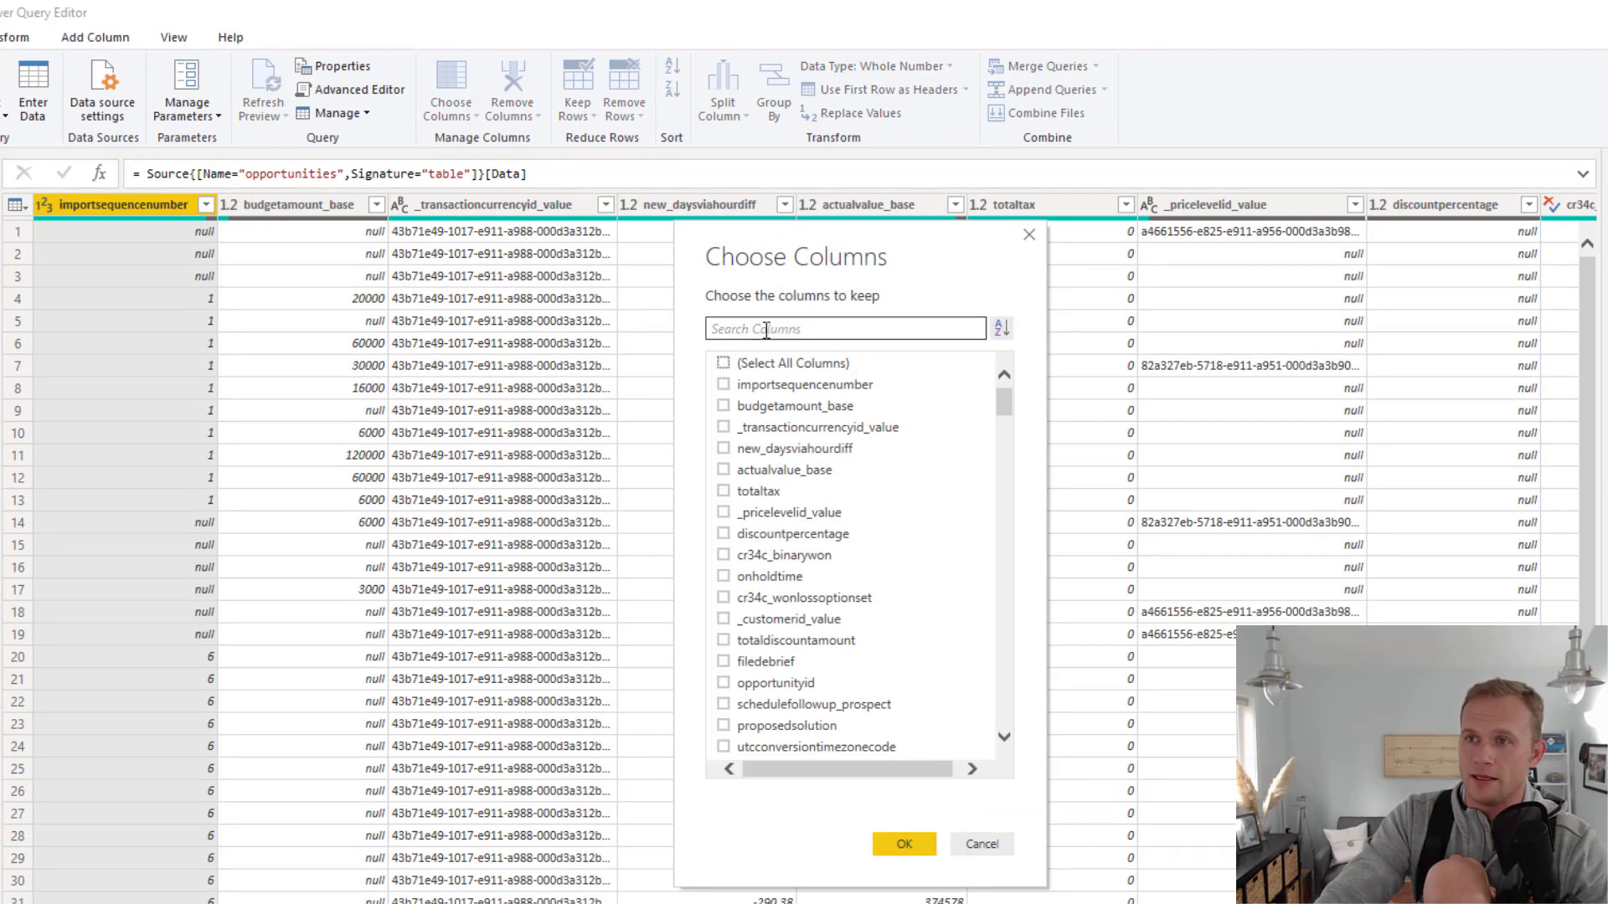
click(812, 328)
text(actual)
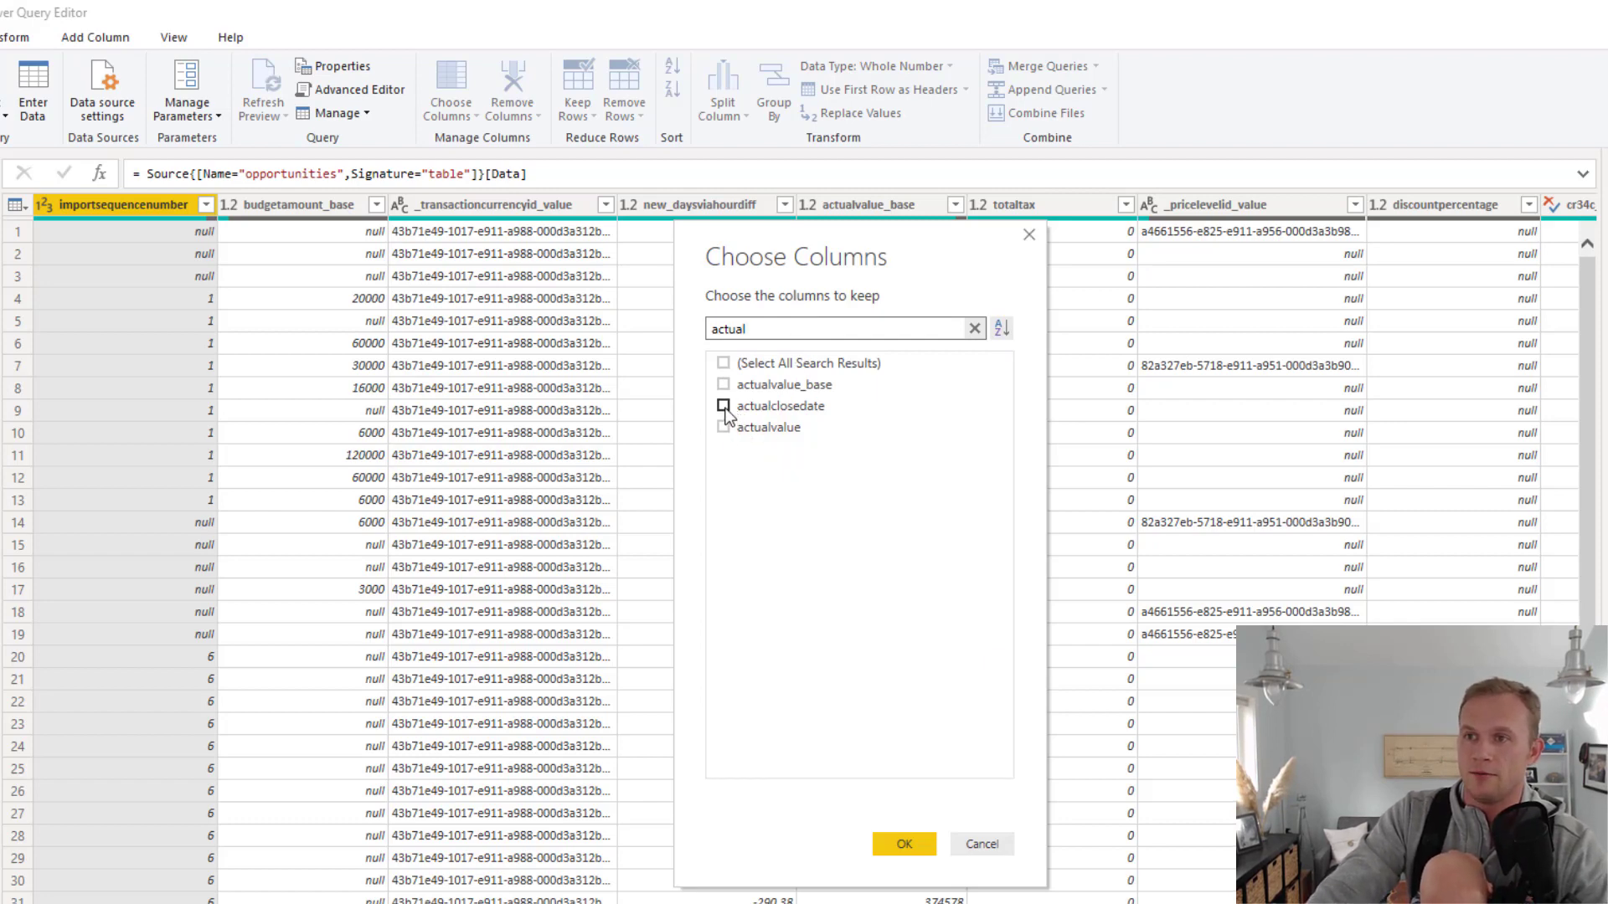
click(723, 406)
click(723, 427)
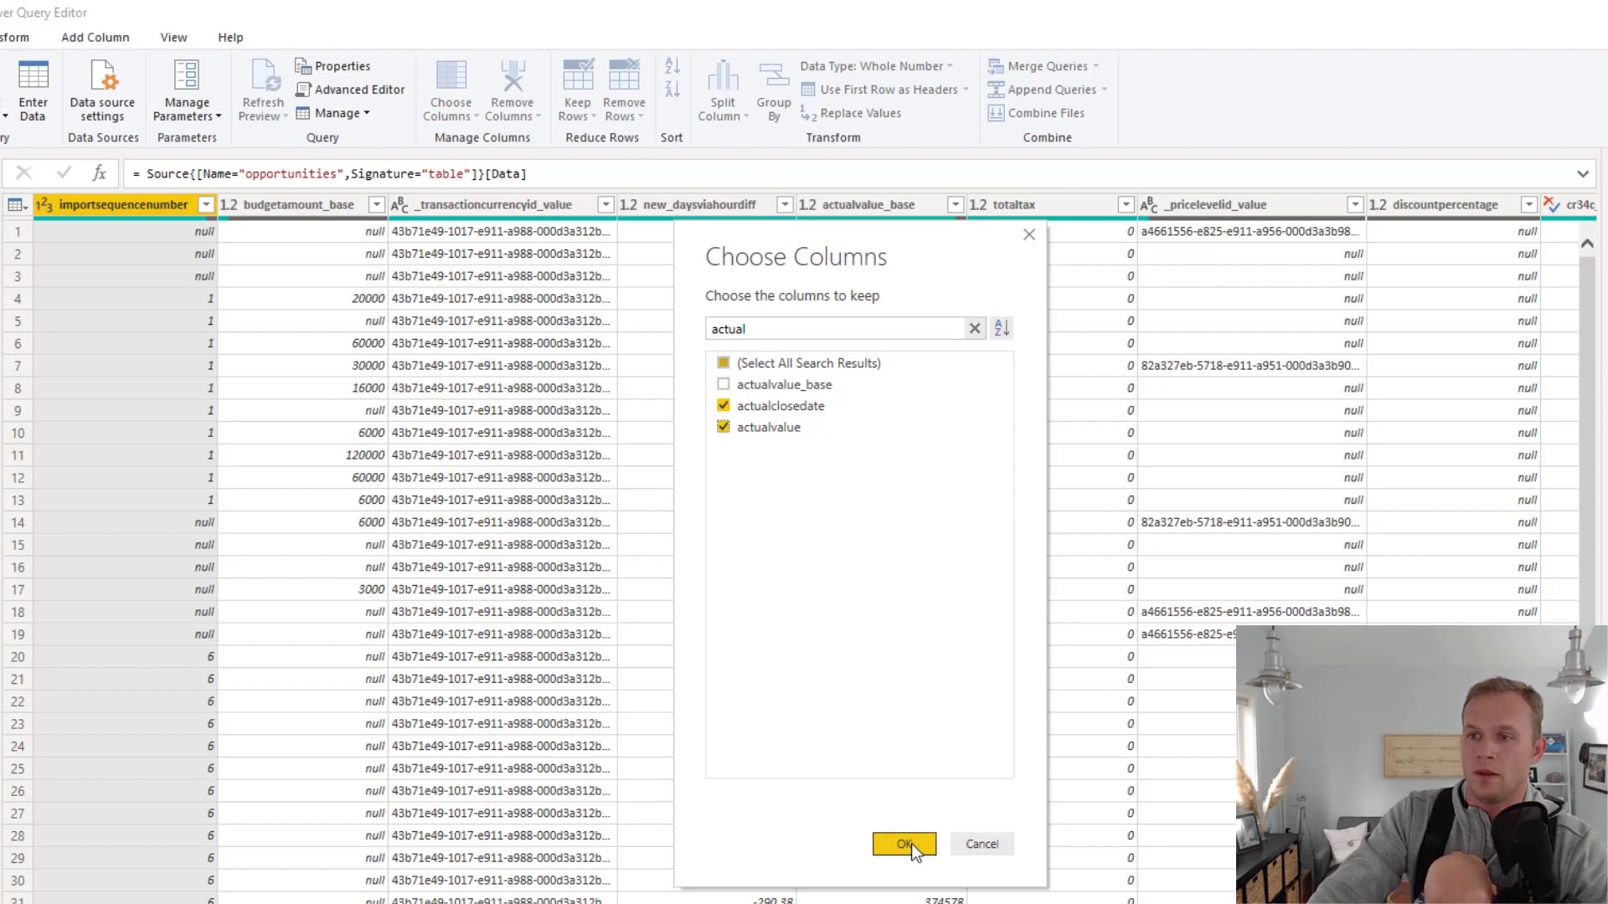
click(905, 844)
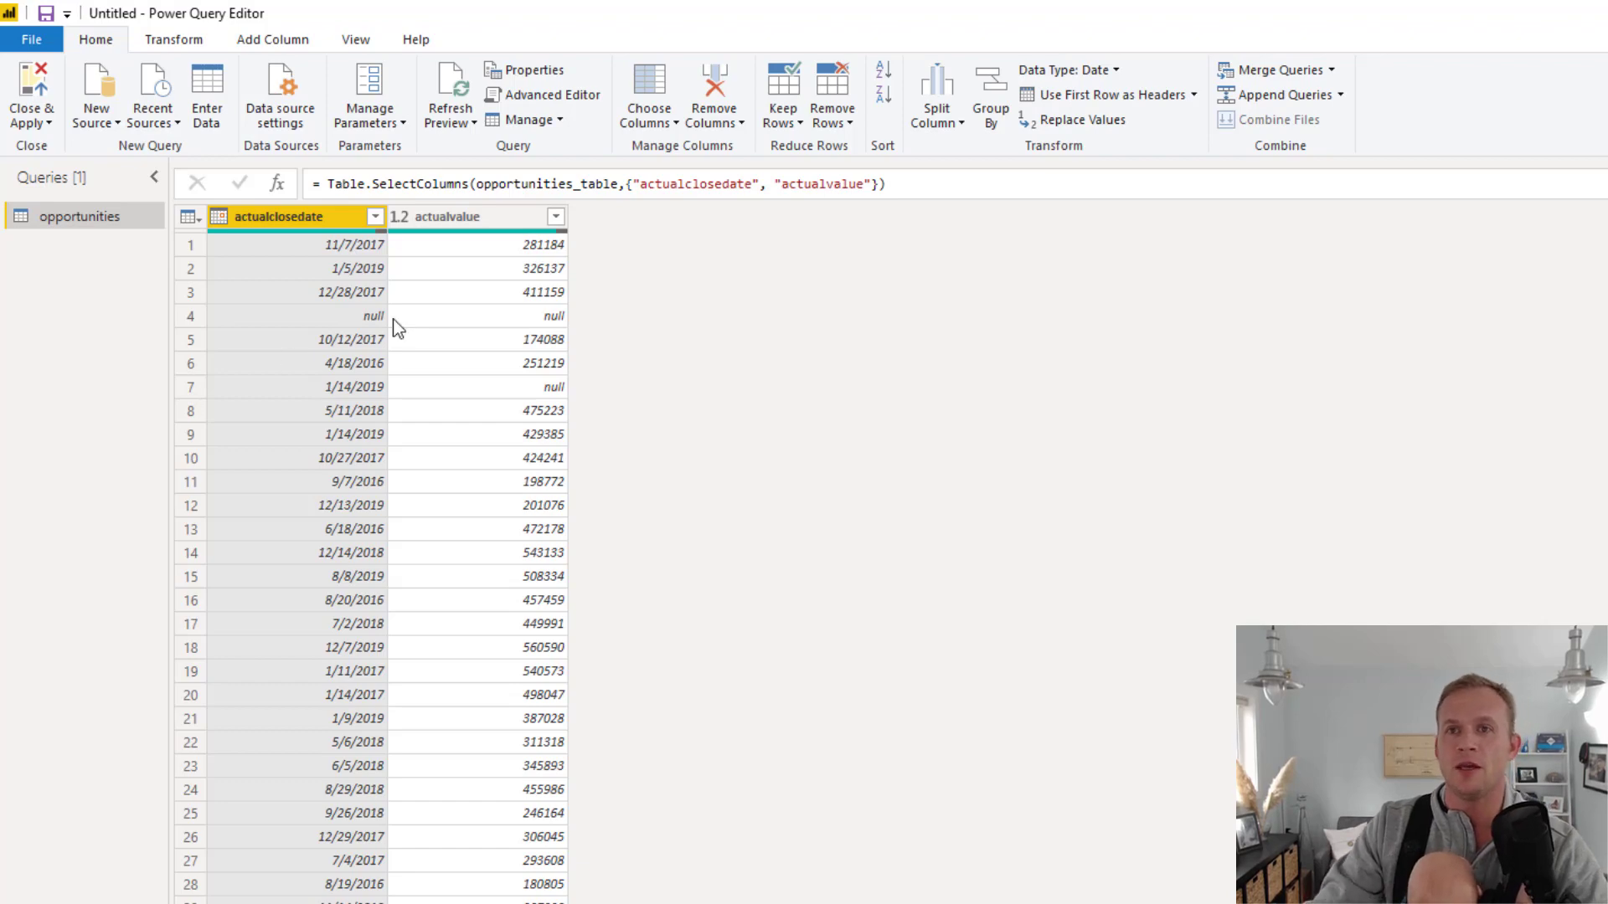
Start a custom column in the opportunities query and name it Month Name
click(286, 44)
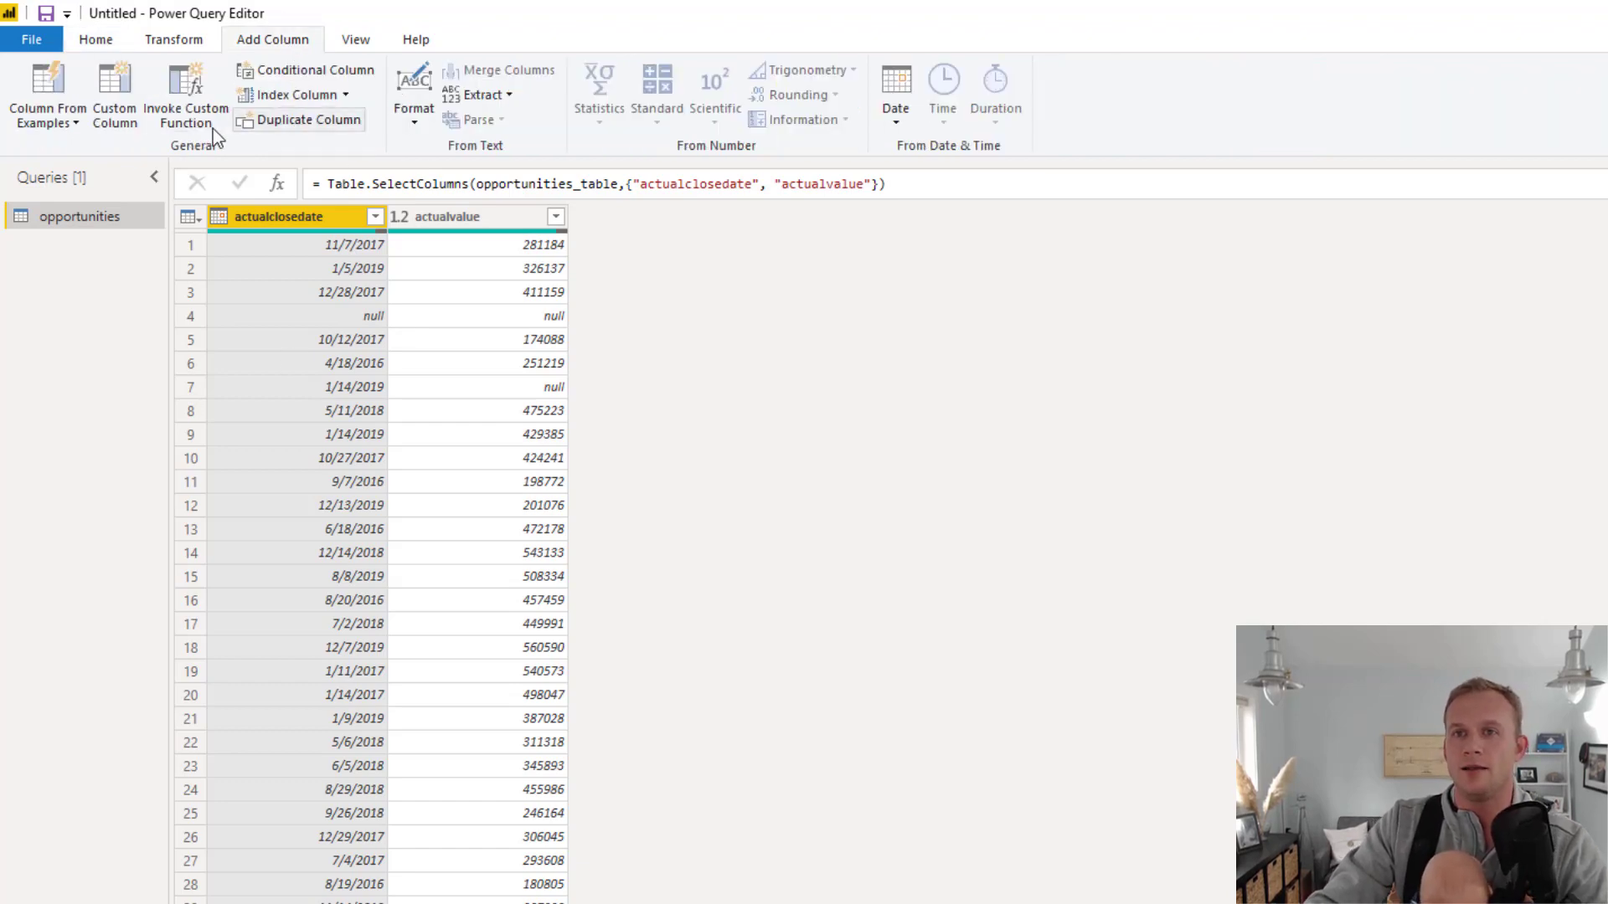
click(114, 117)
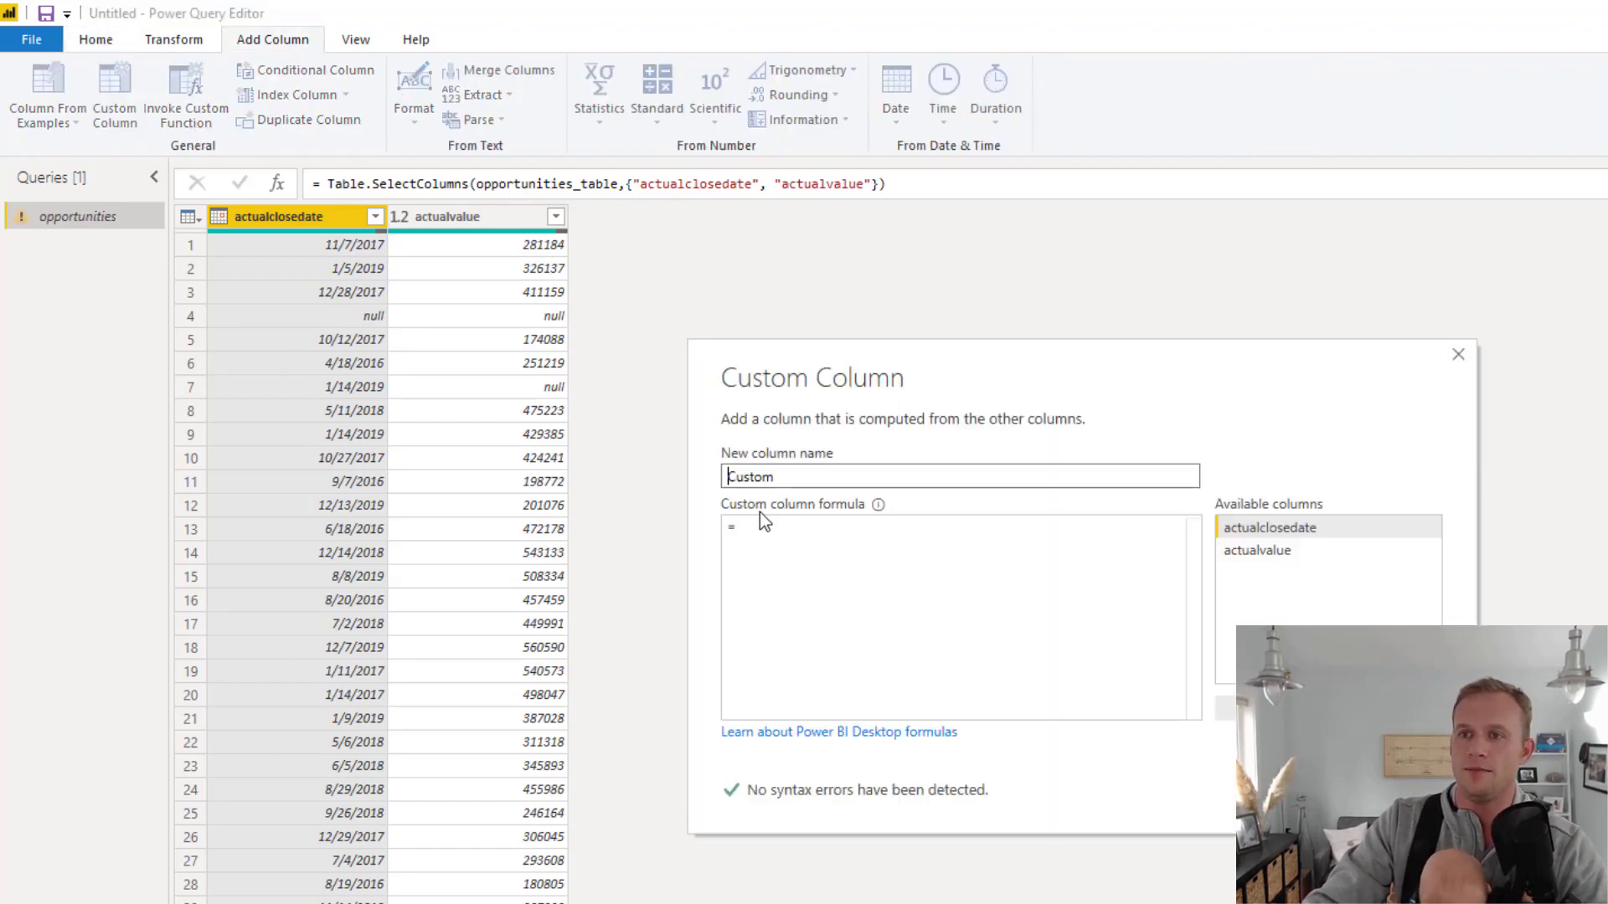
double_click(801, 479)
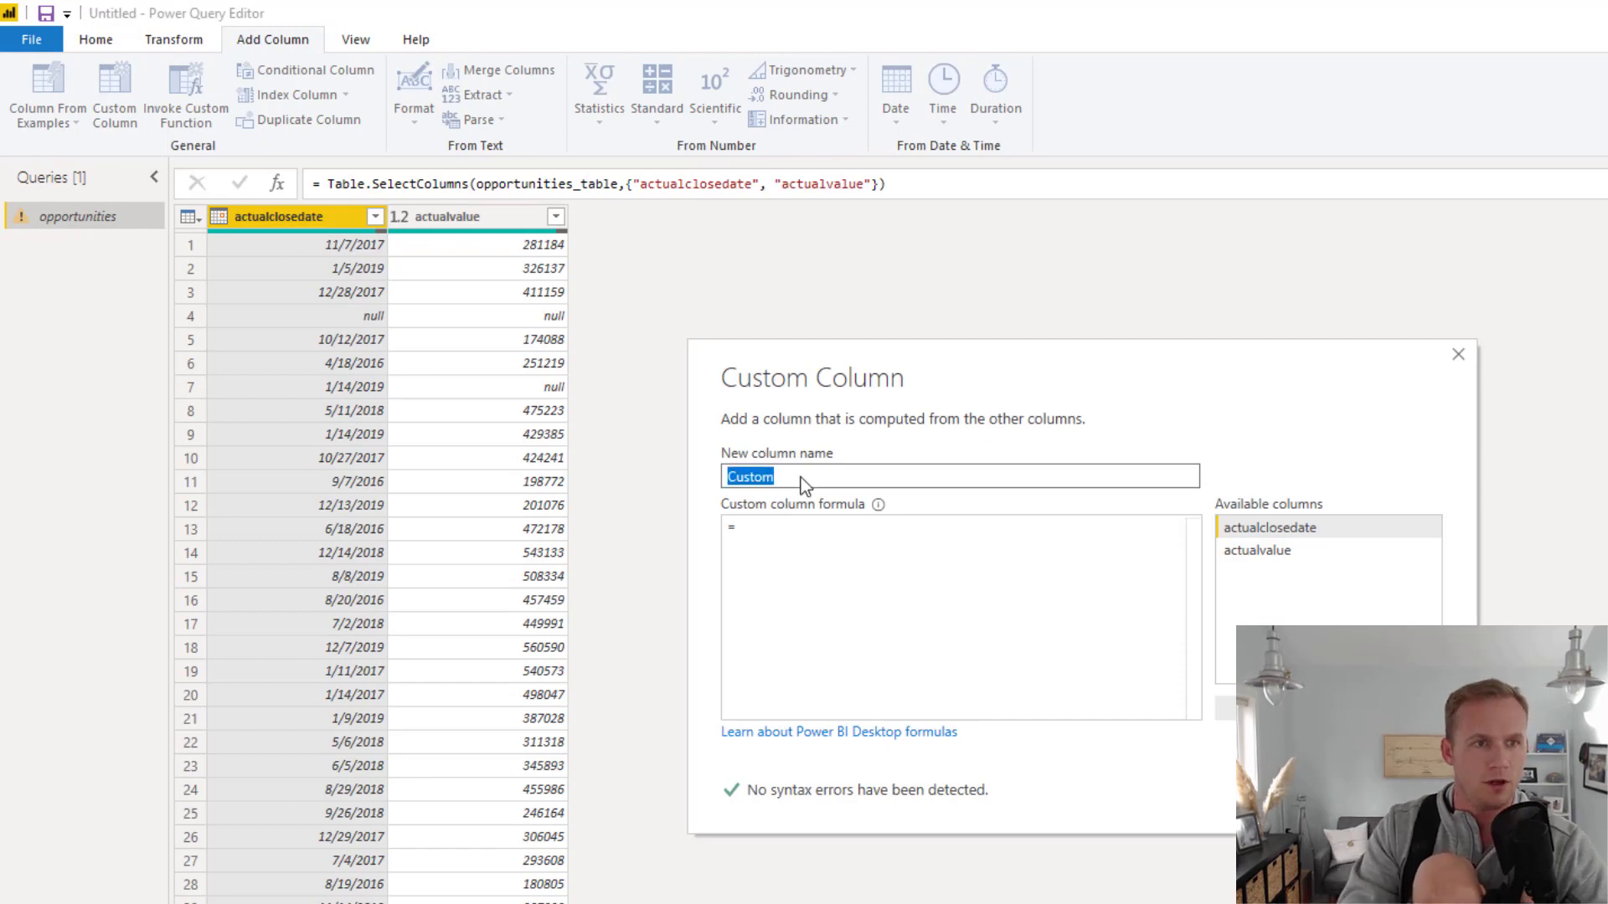
text(Month Name3)
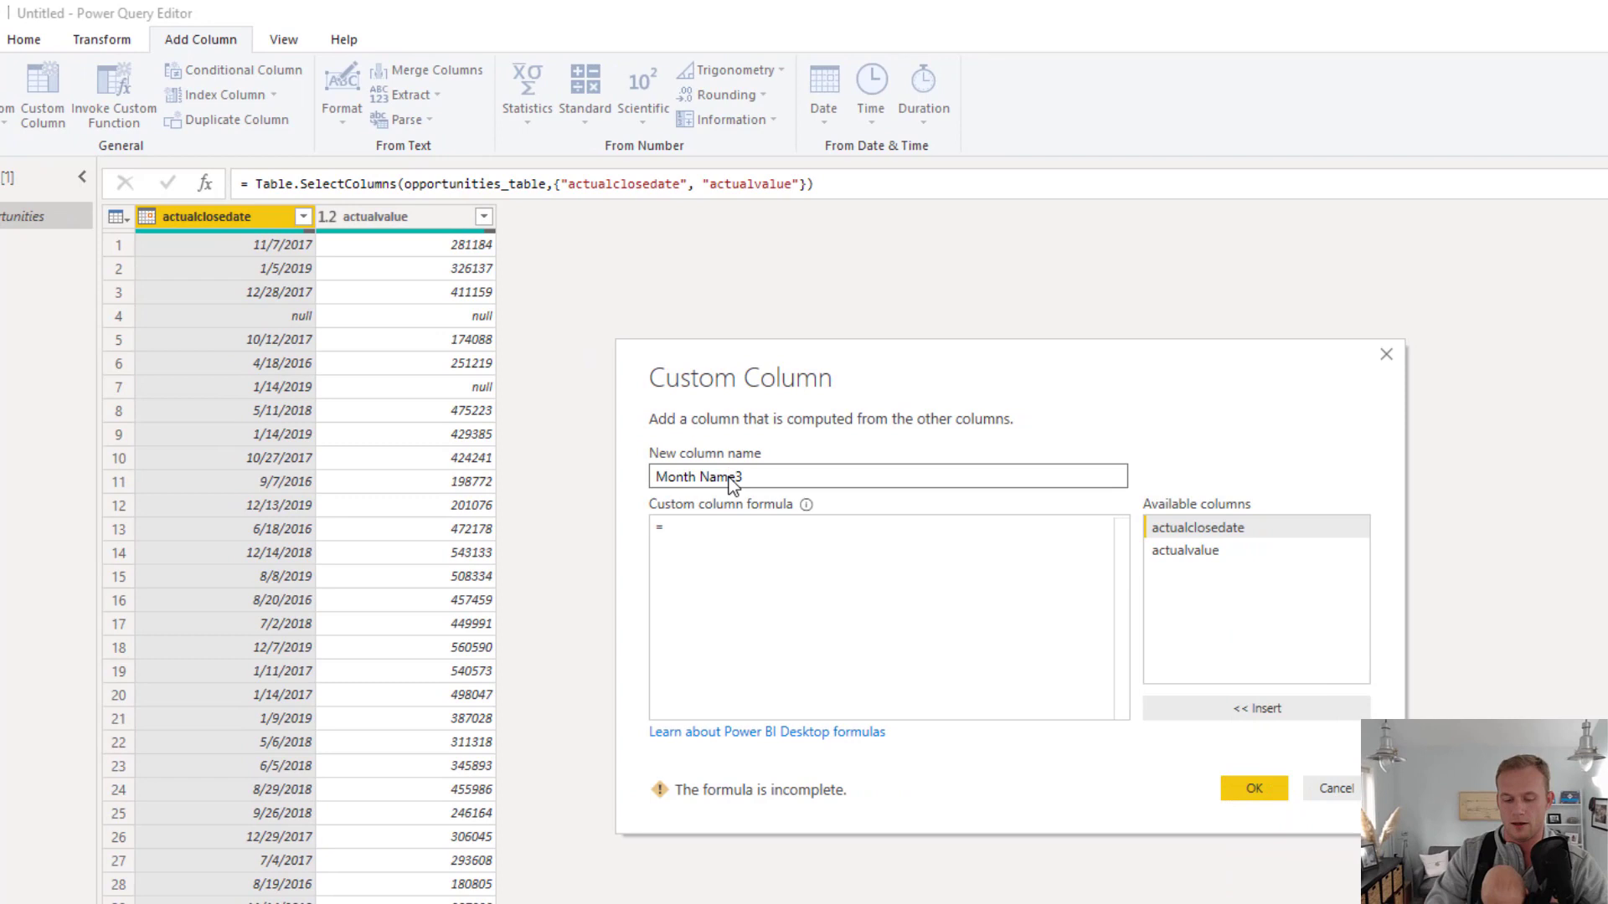
key(BackSpace)
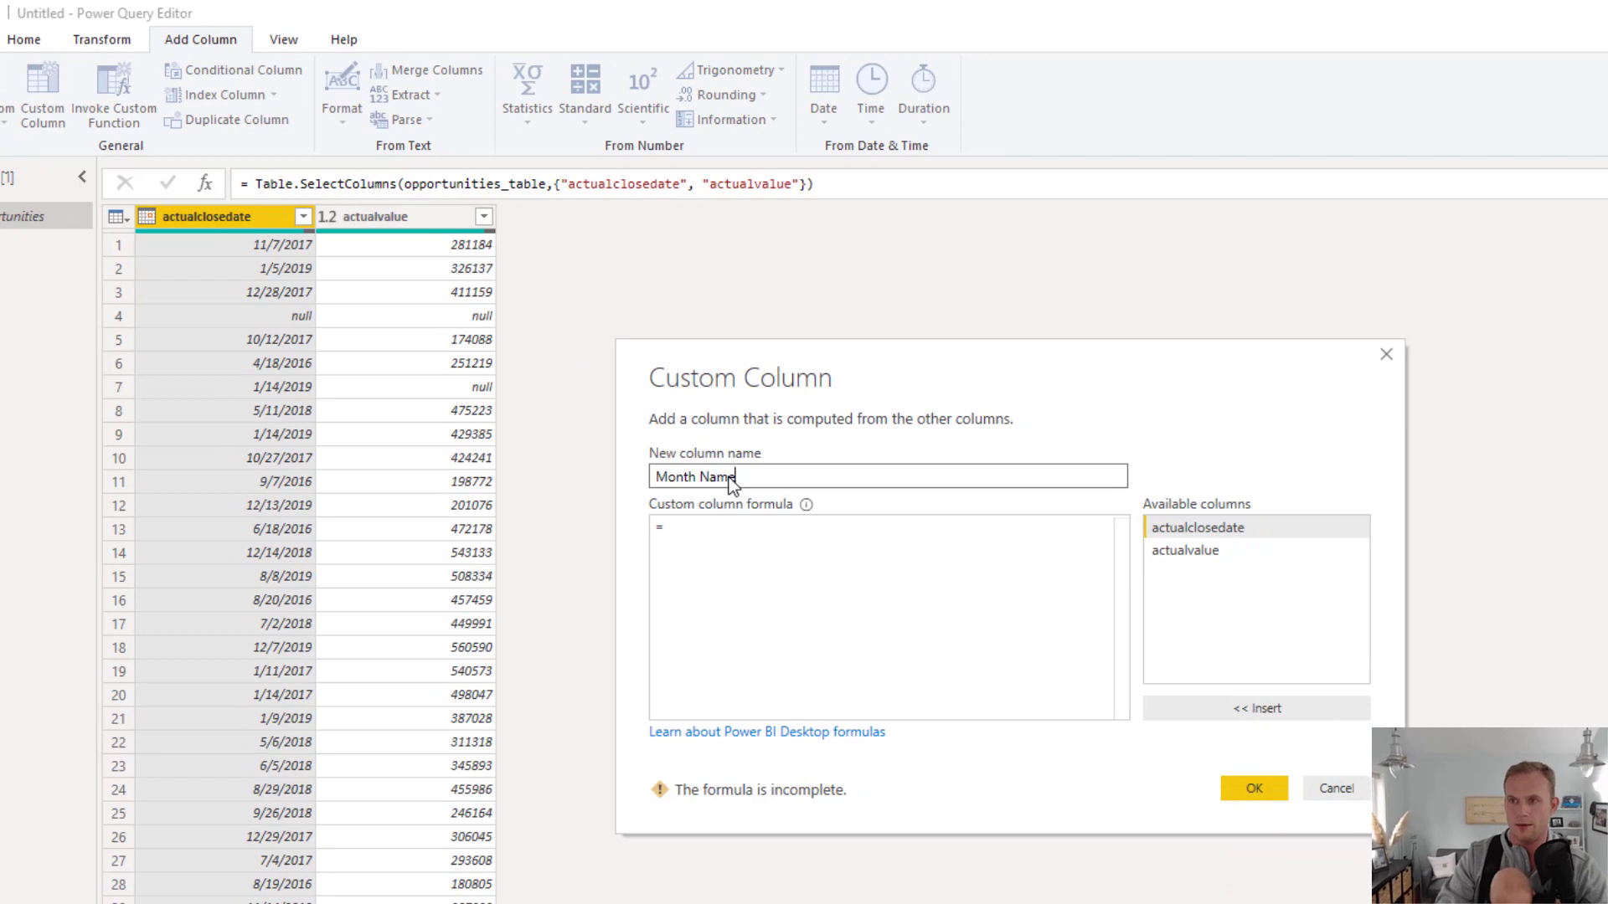
Give the Month Name custom column the formula Date.MonthName([actualclosedate]) and add it to the query
click(706, 527)
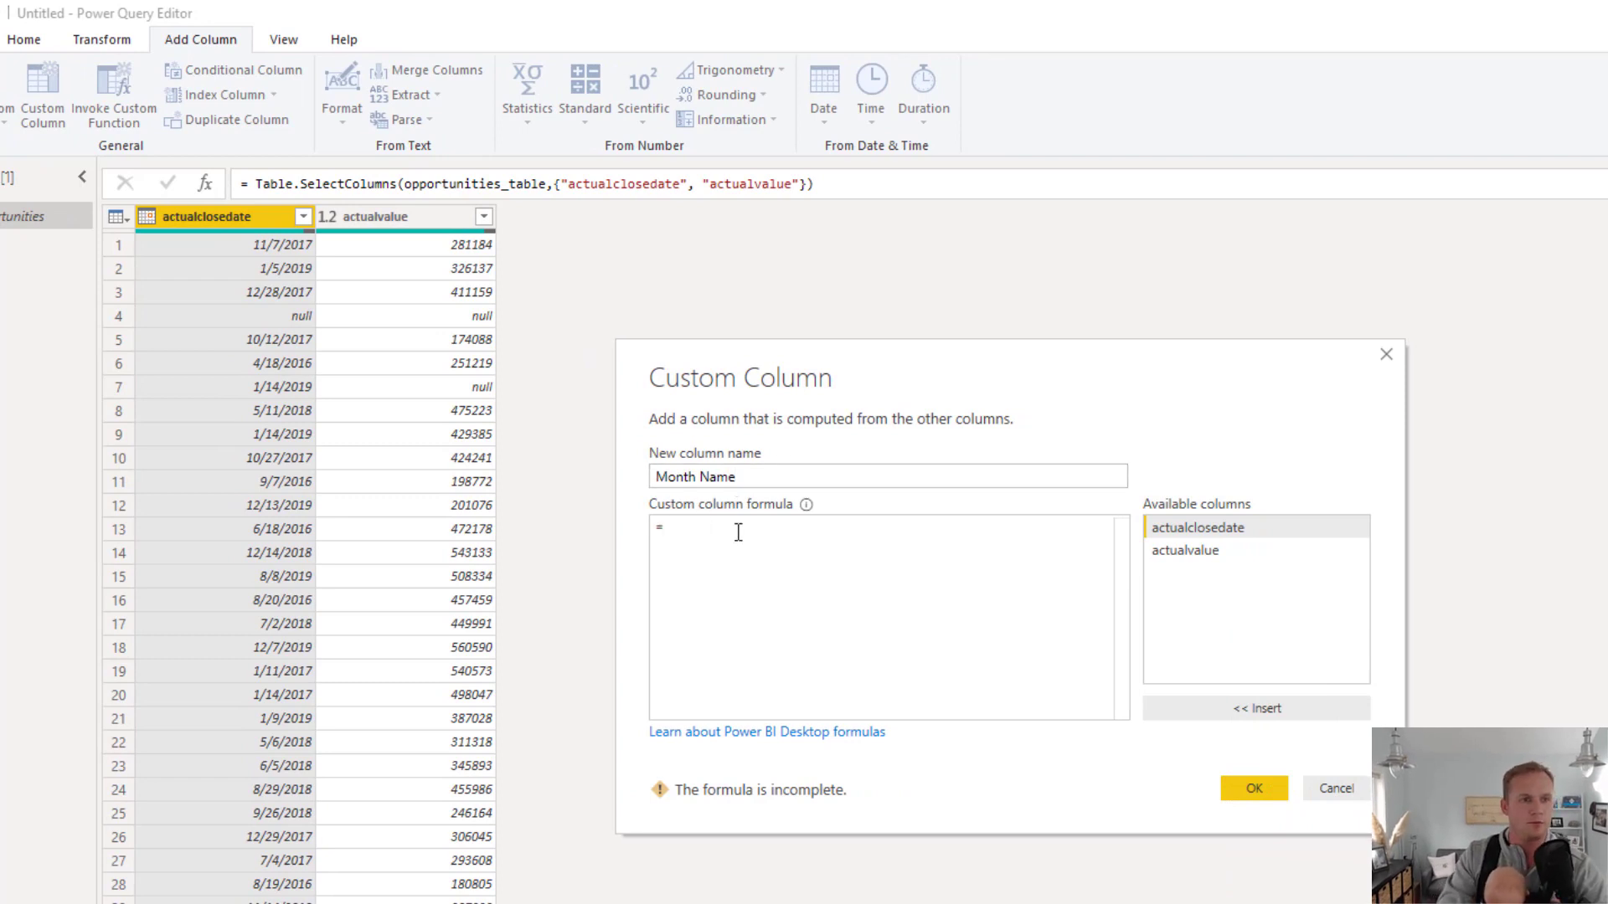
text(Date)
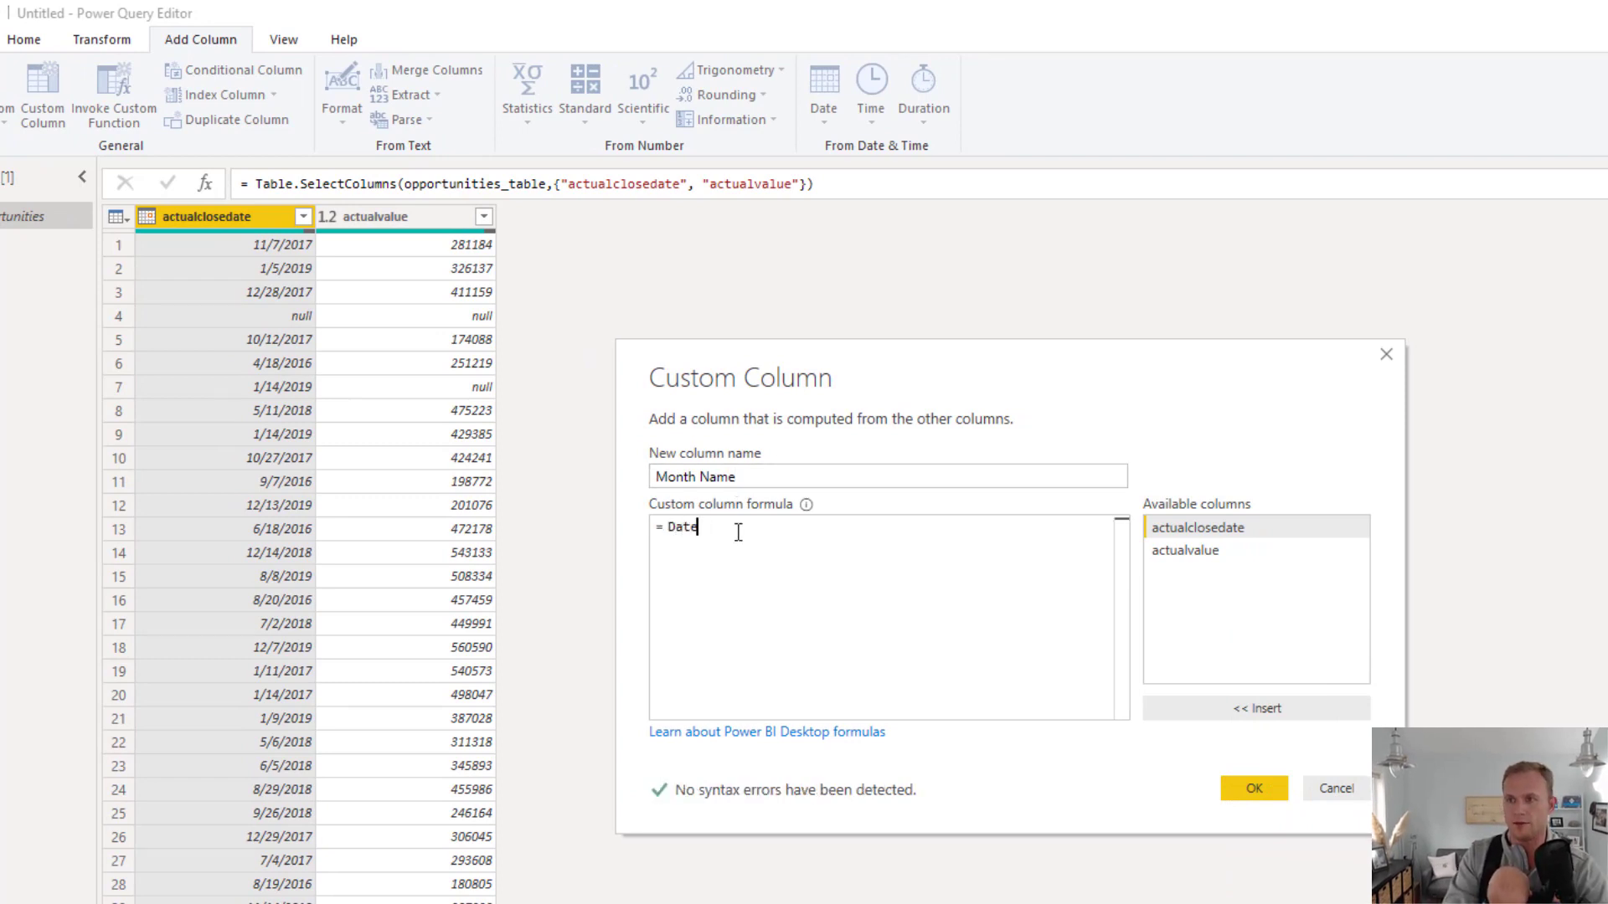
text(.)
key(Escape)
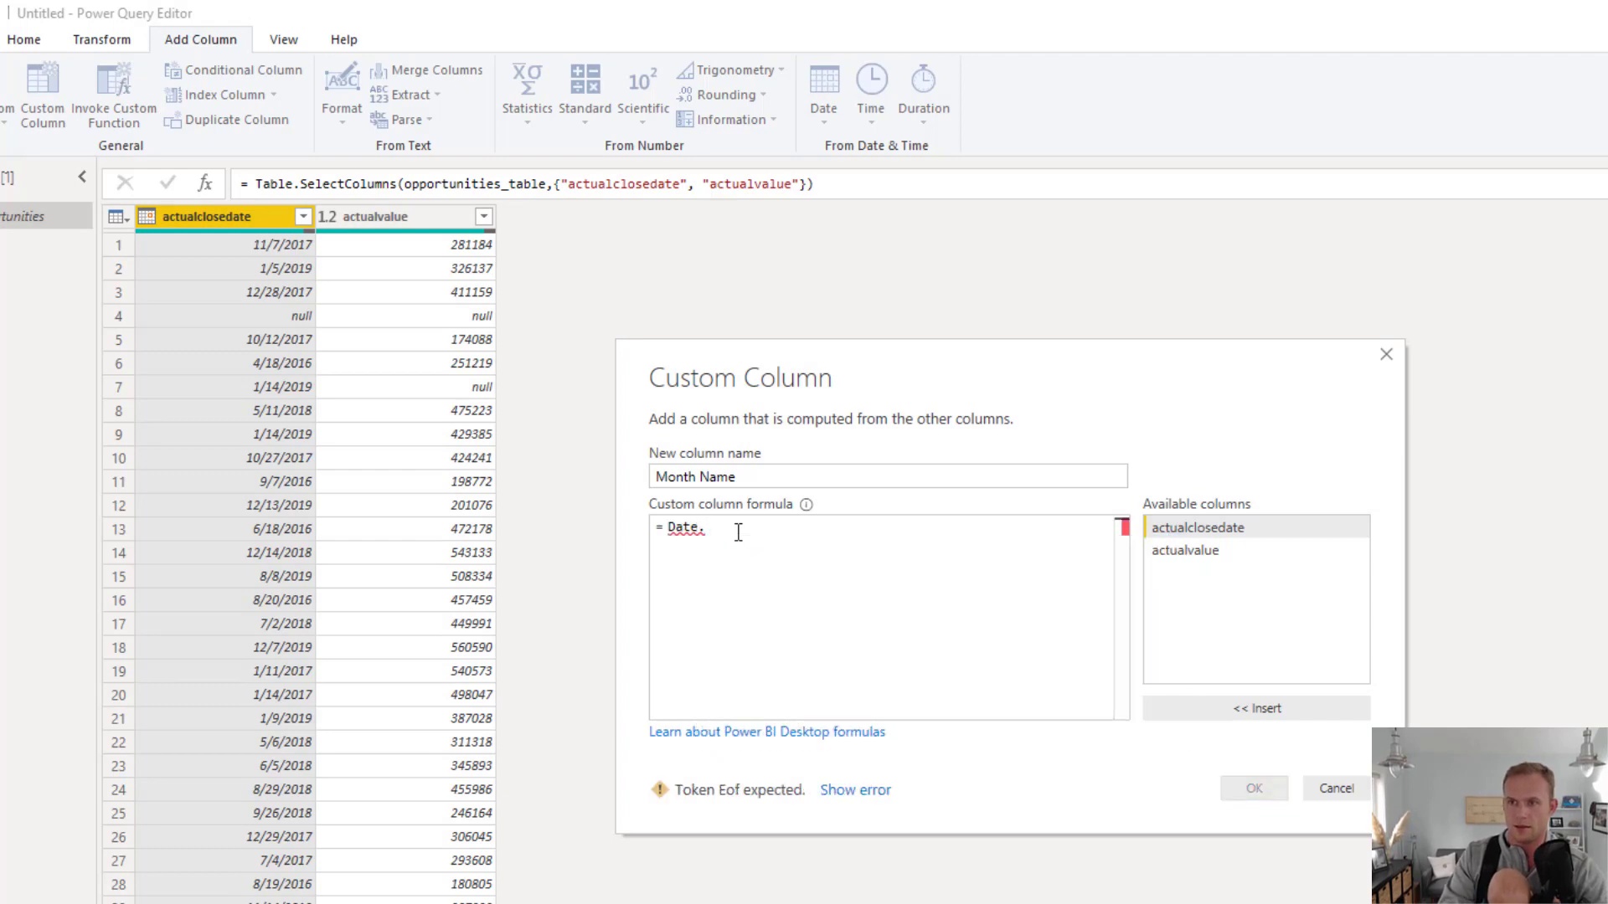
text(Mon)
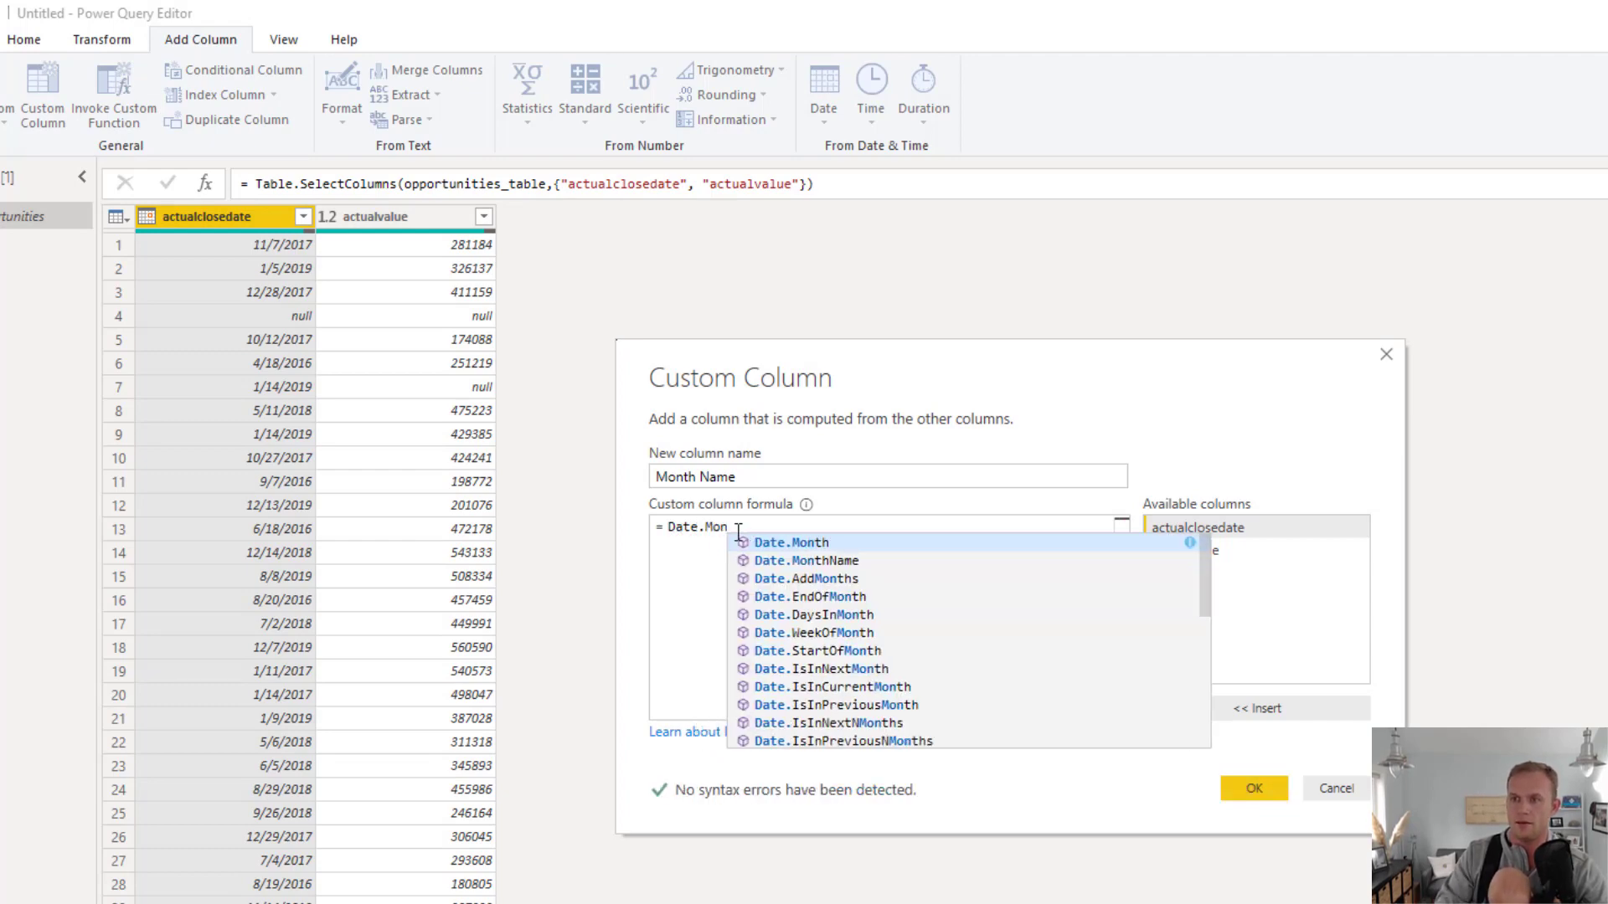
key(Tab)
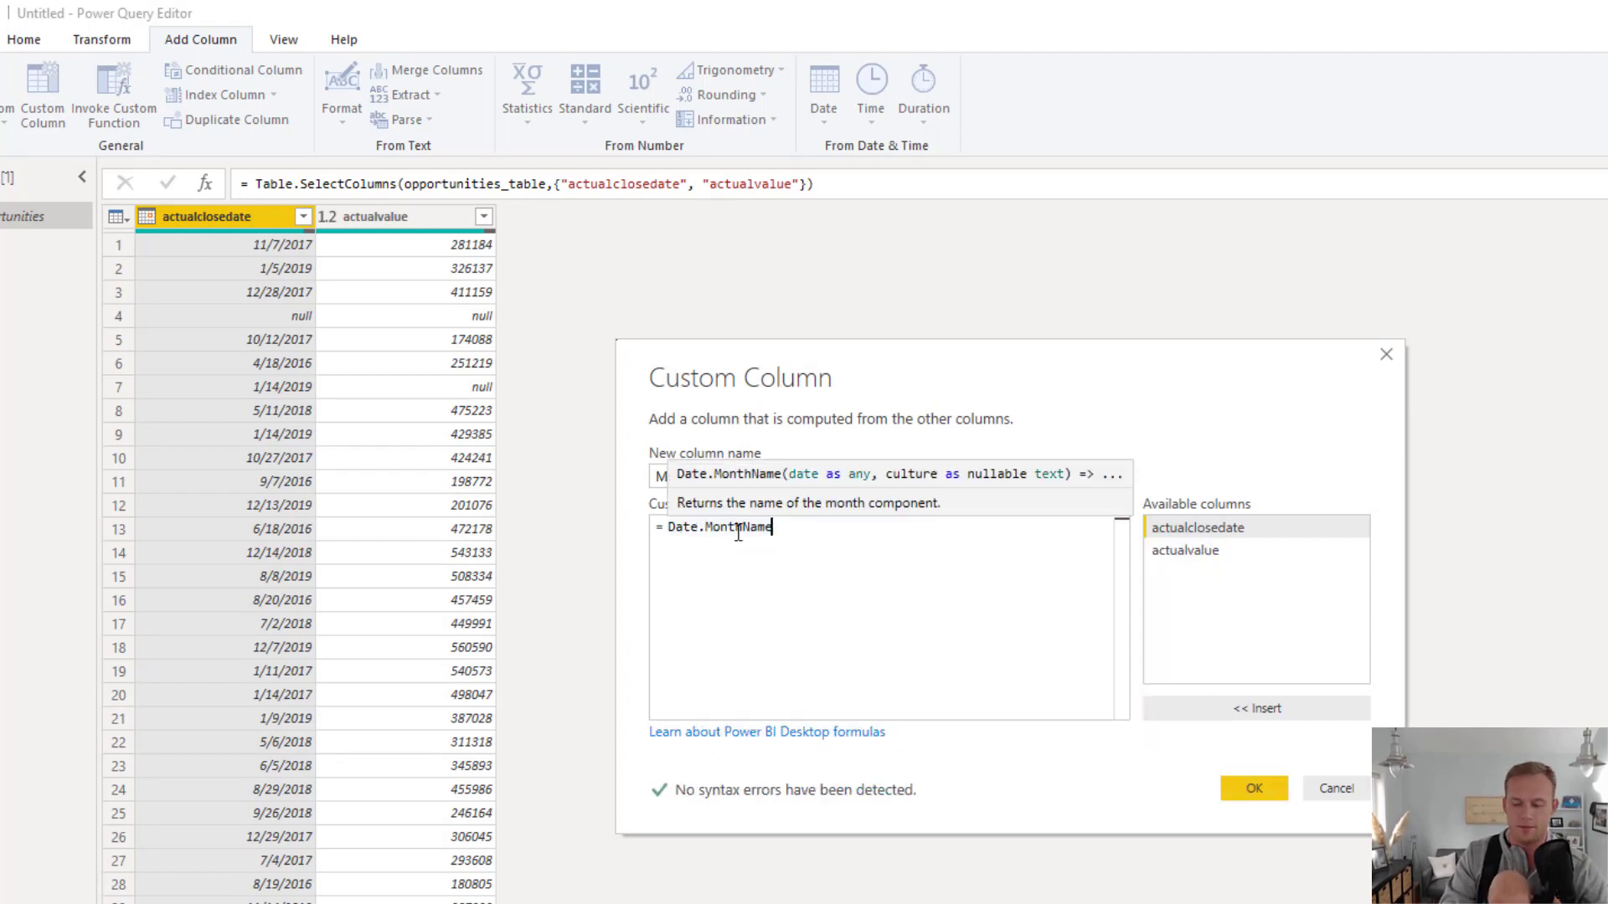
text(()
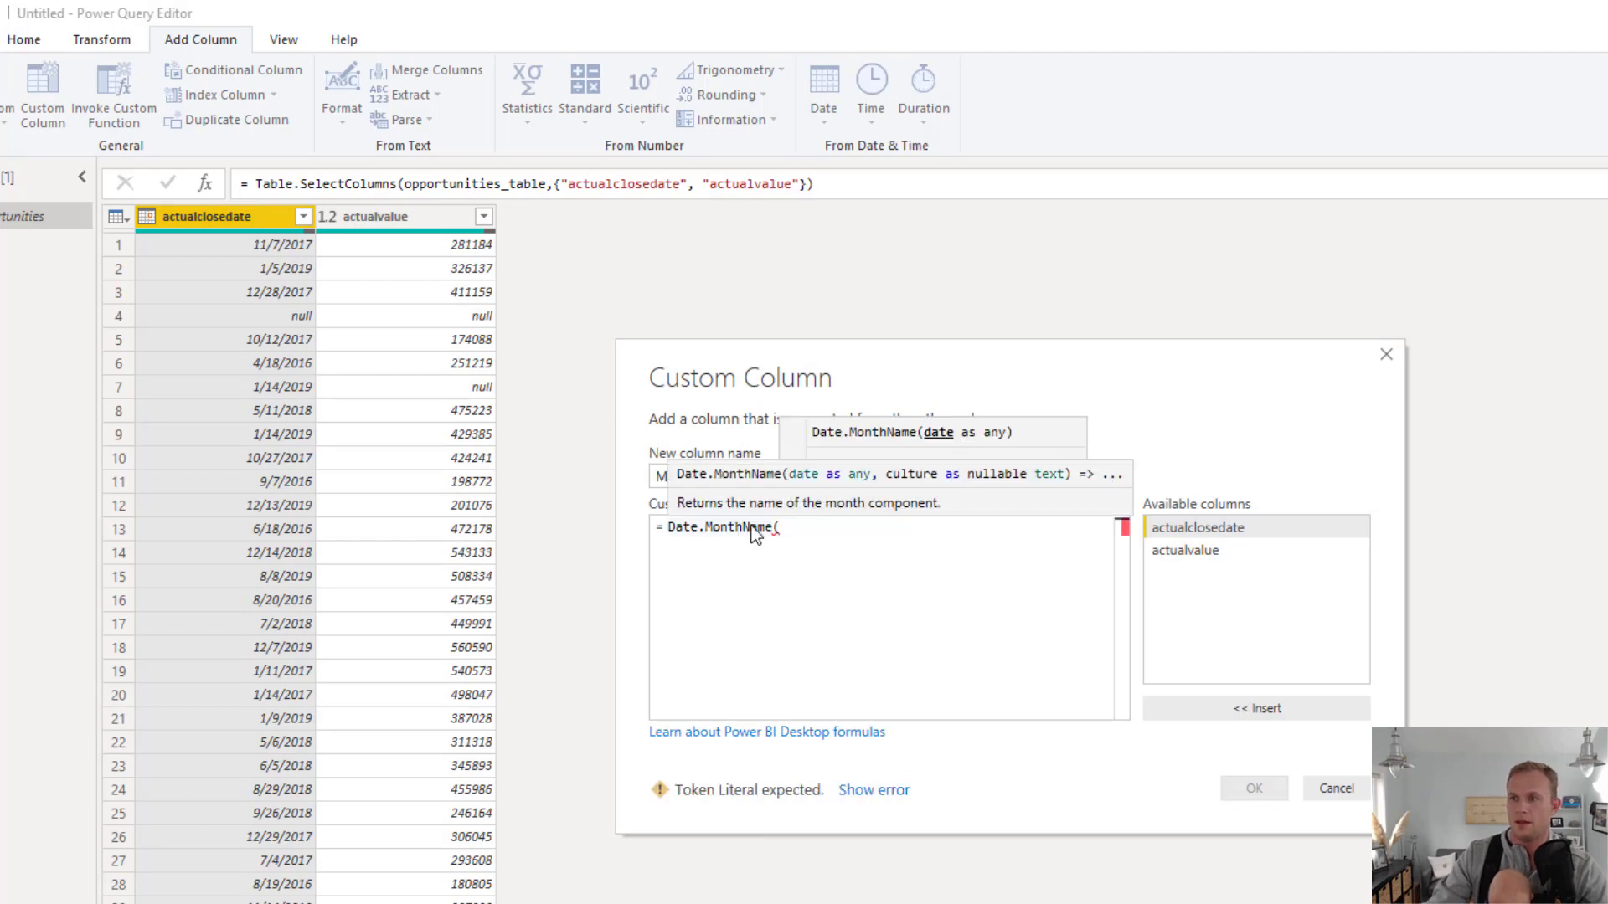
double_click(1202, 531)
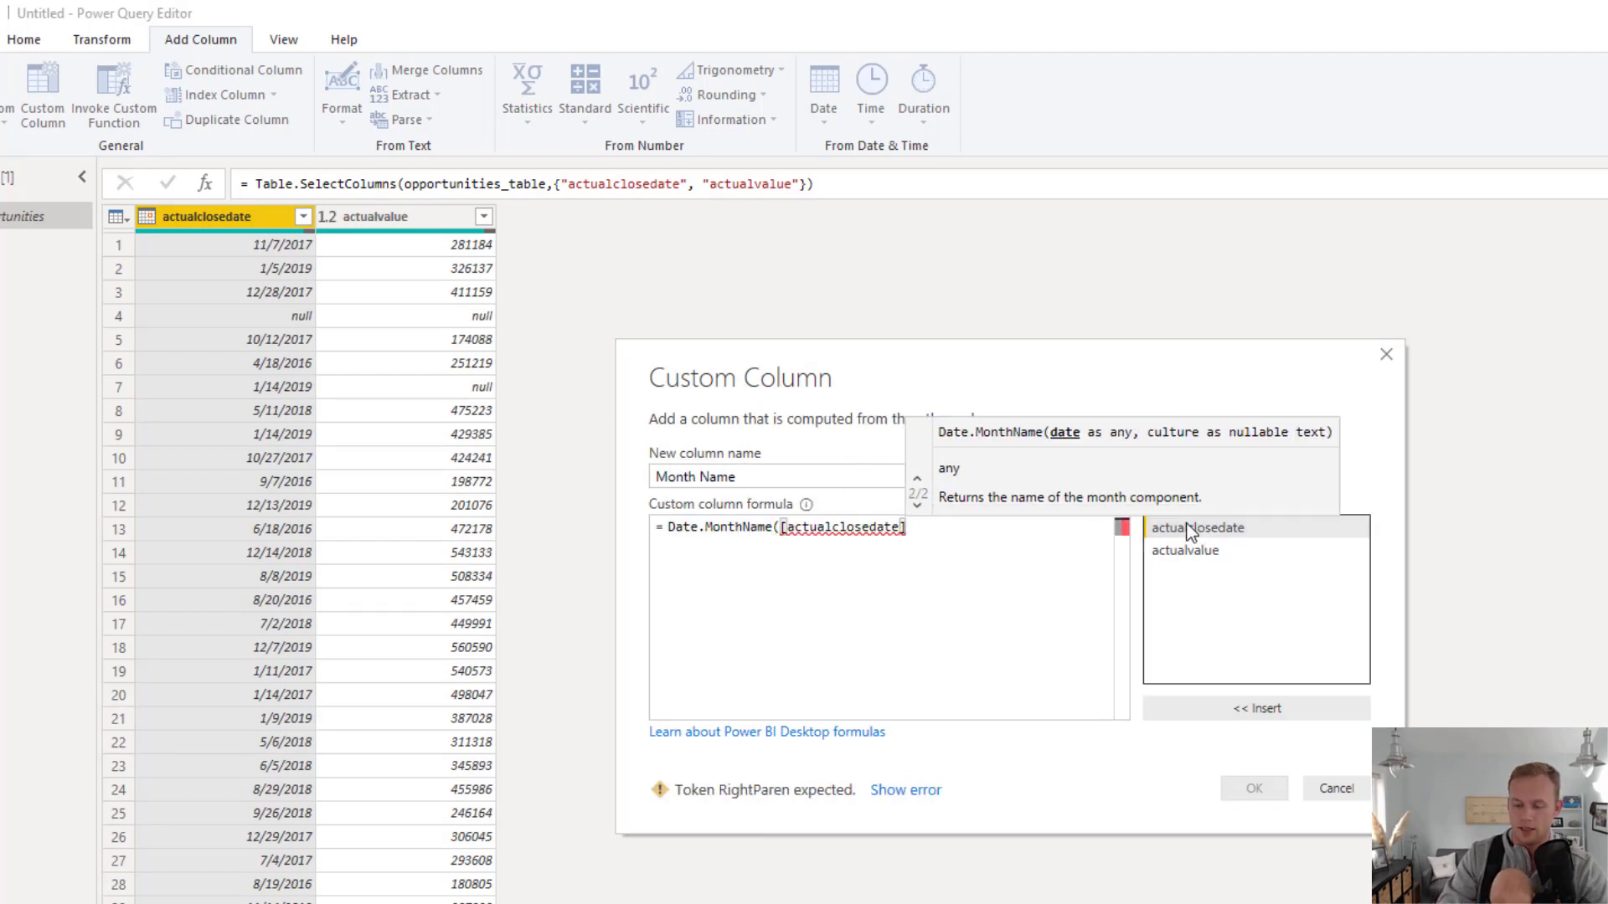
text())
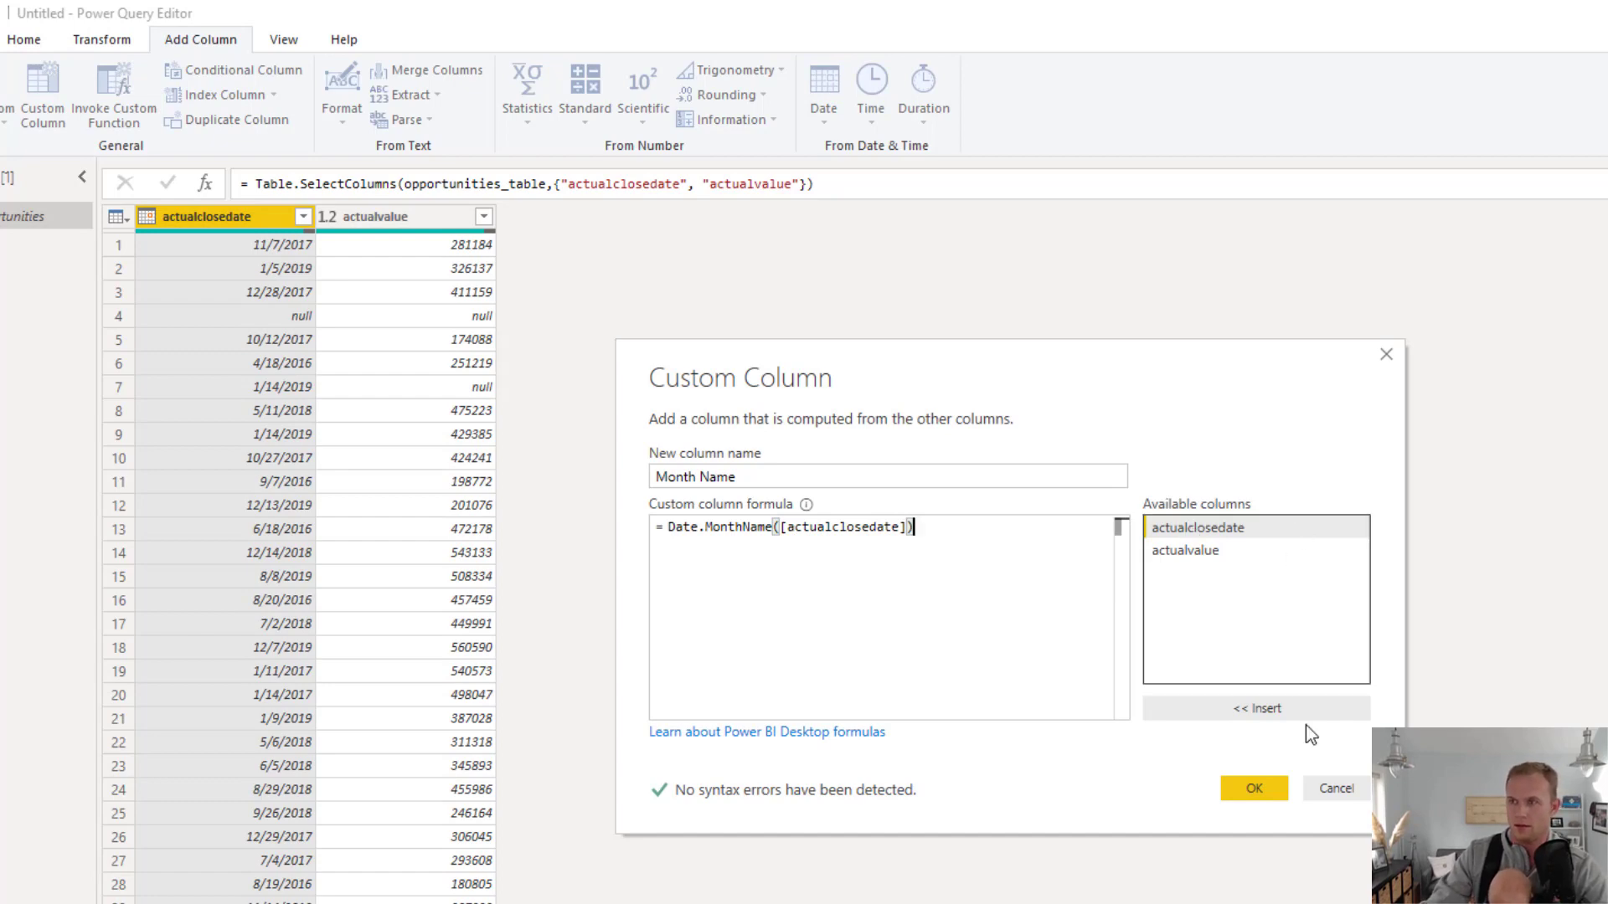
click(1259, 782)
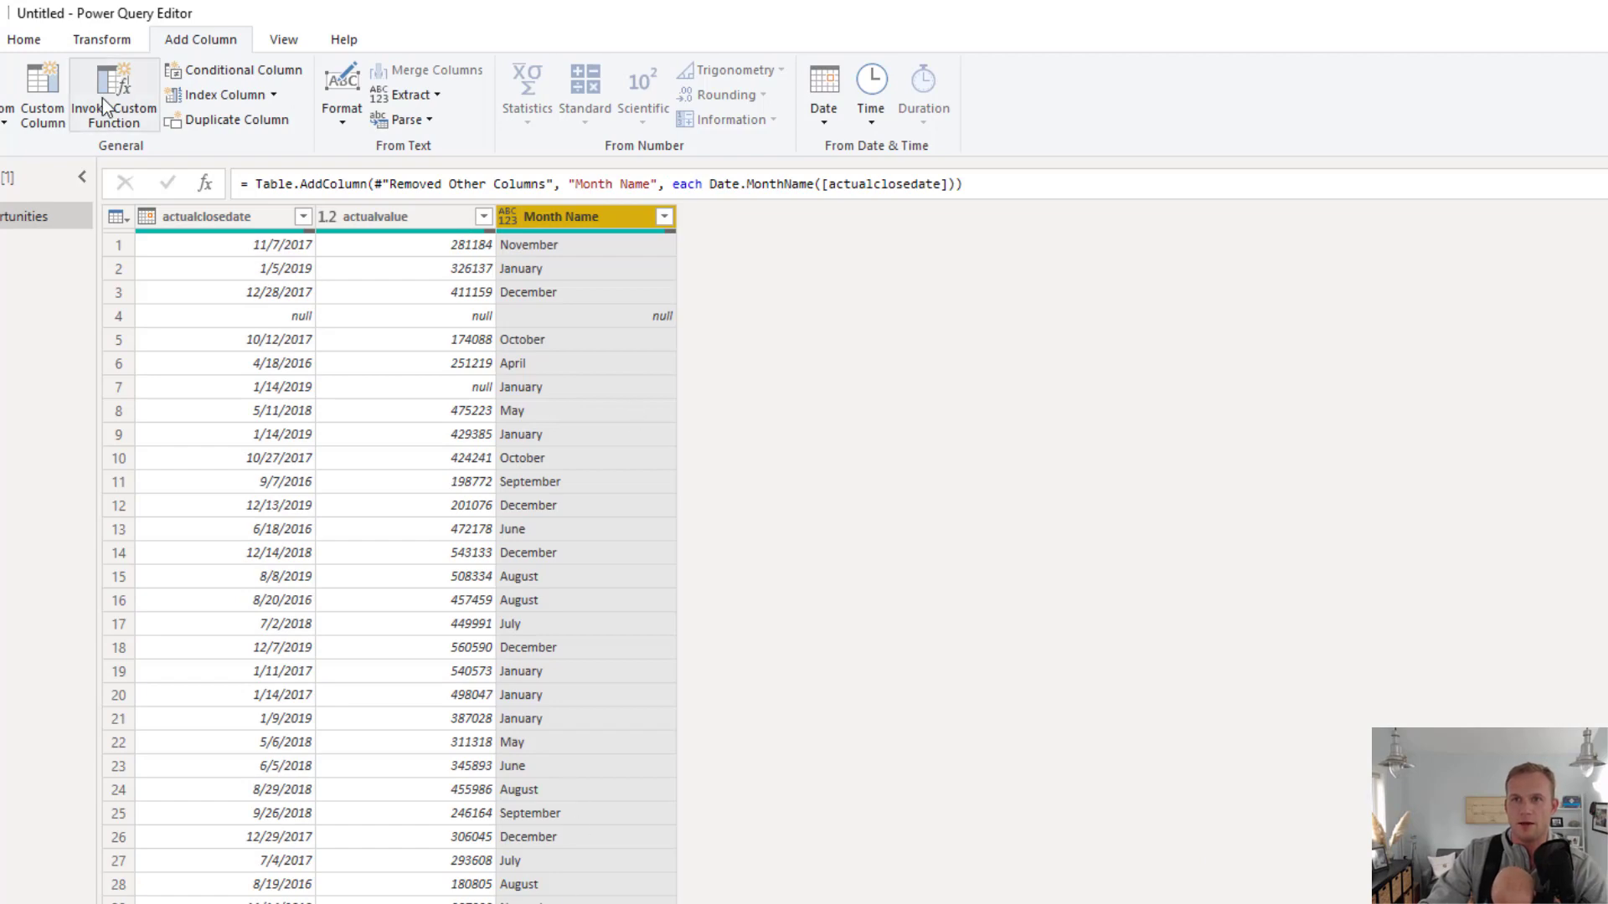
Add a custom column named Month Number with the formula Date.Month([actualclosedate])
click(43, 95)
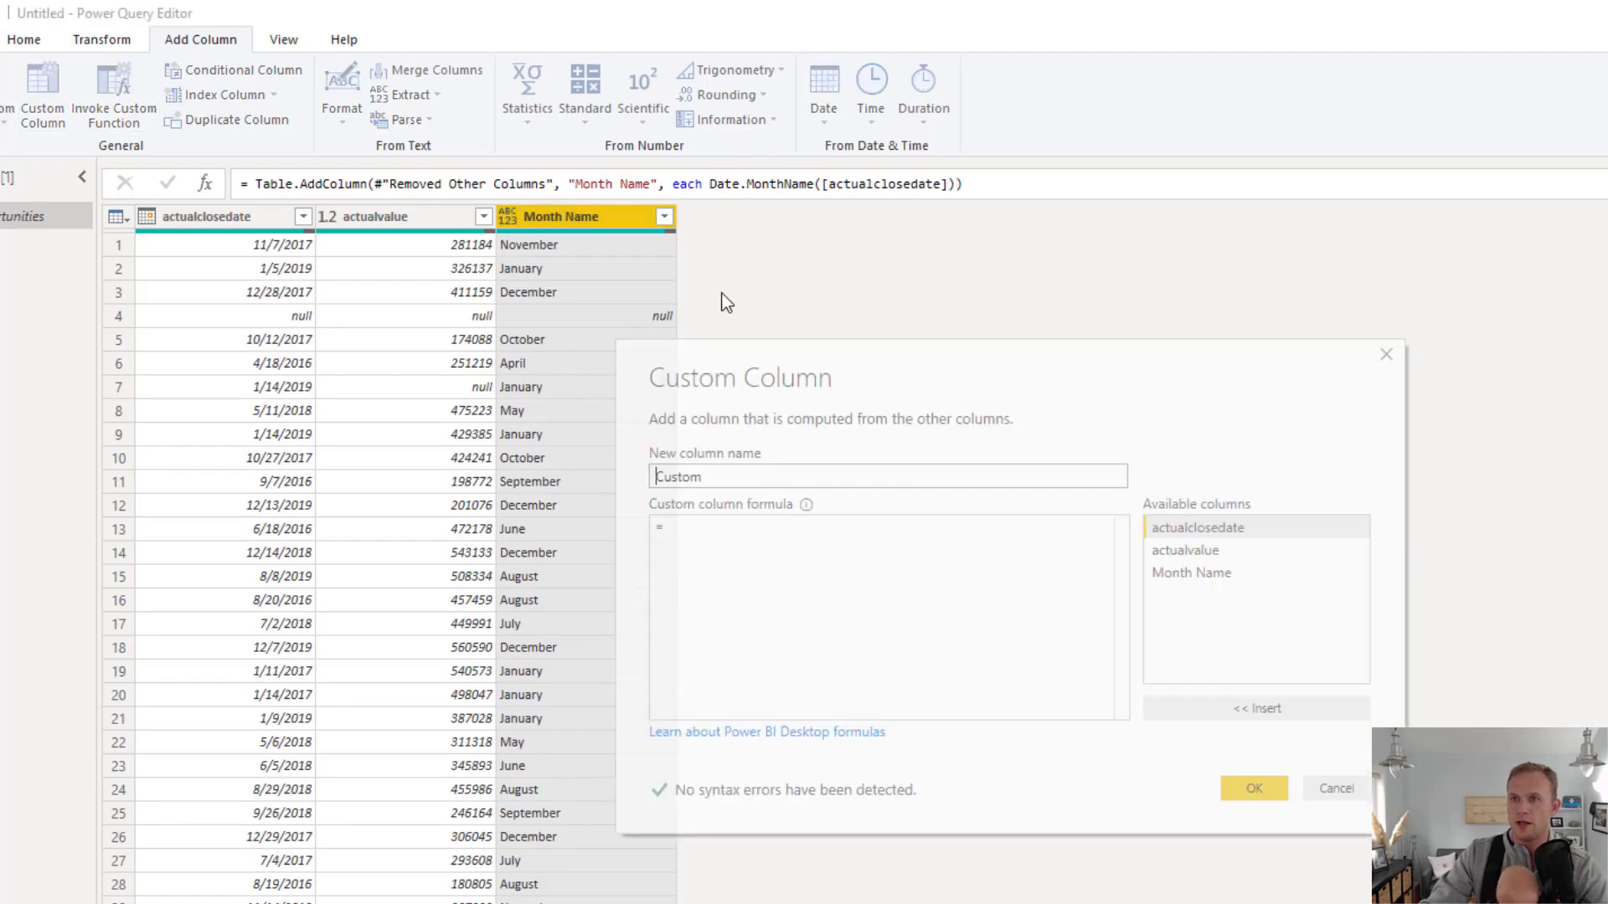
double_click(771, 476)
text(M)
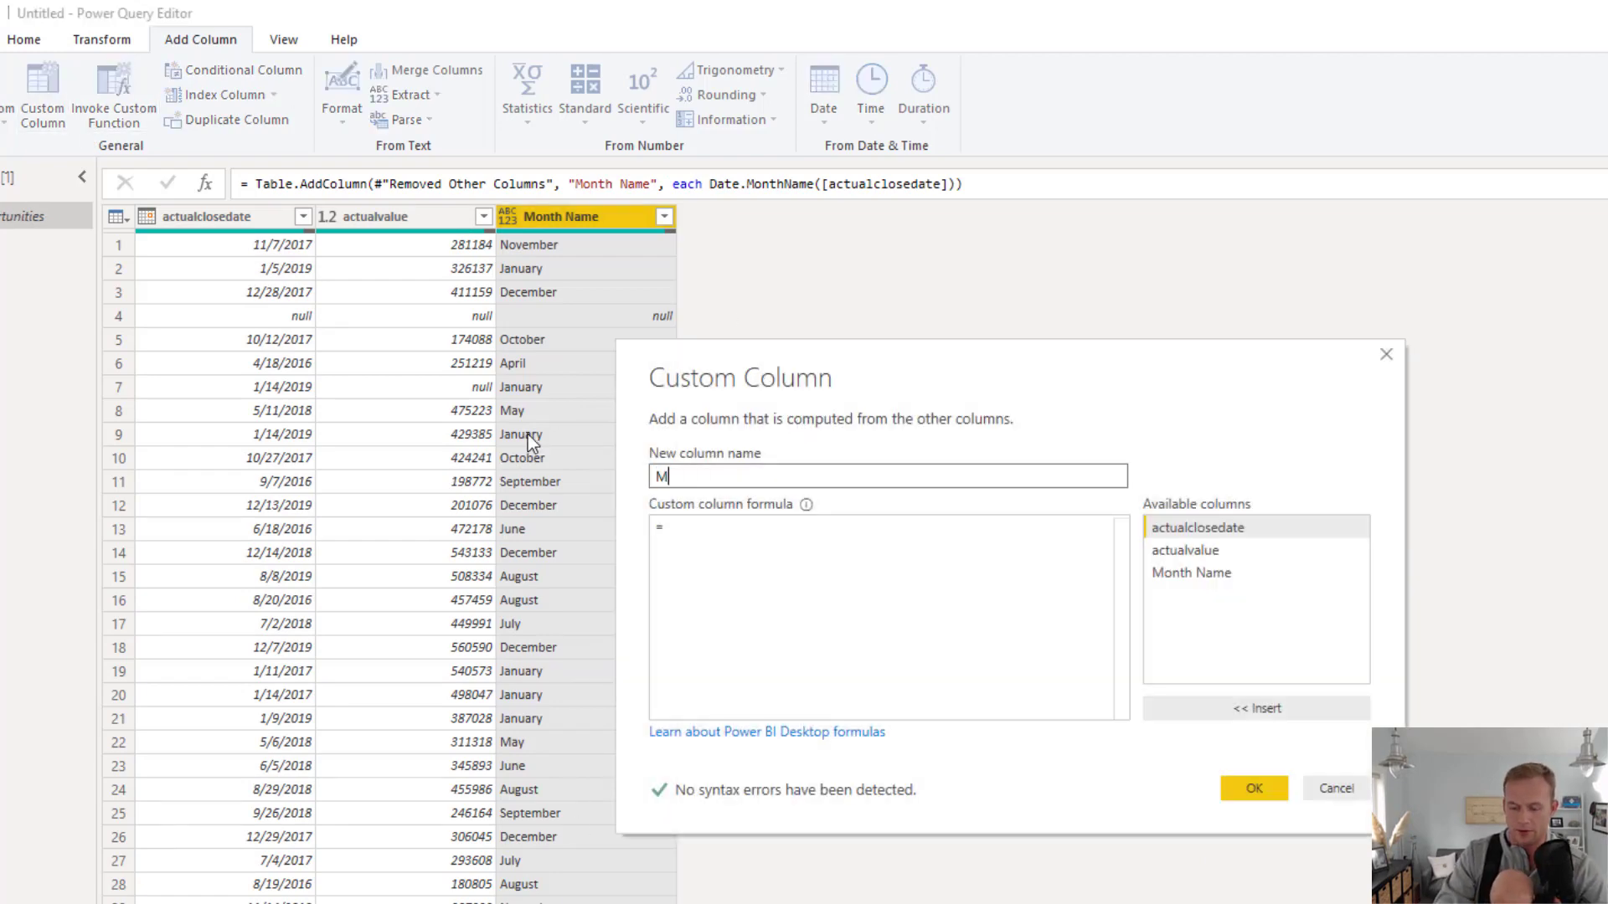
text(onth Number)
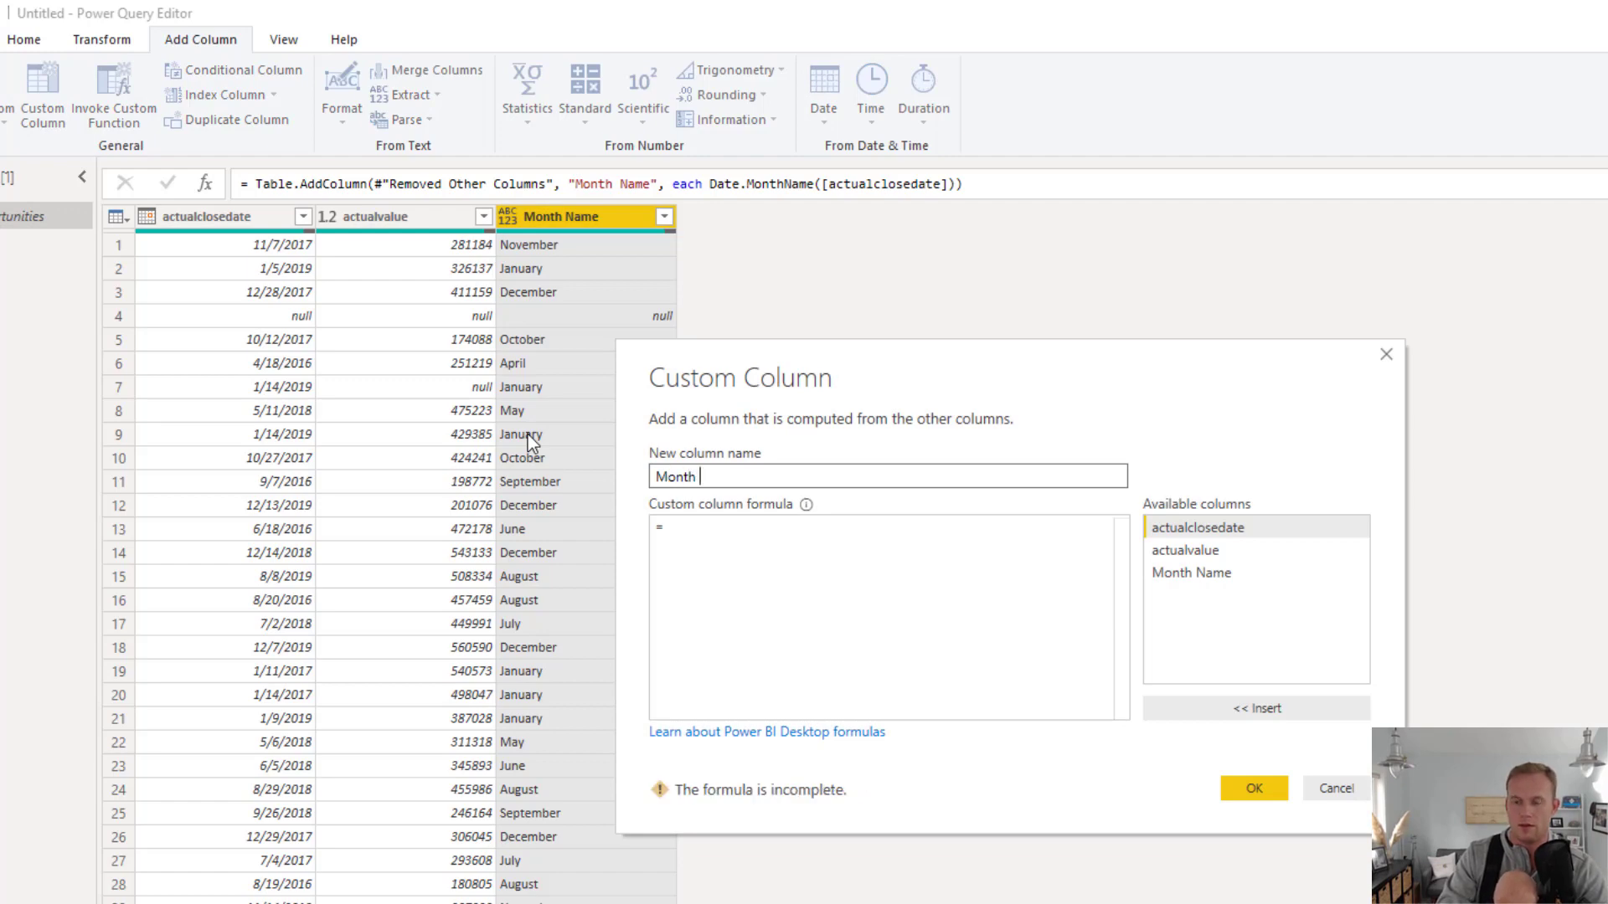
click(745, 545)
text(Date)
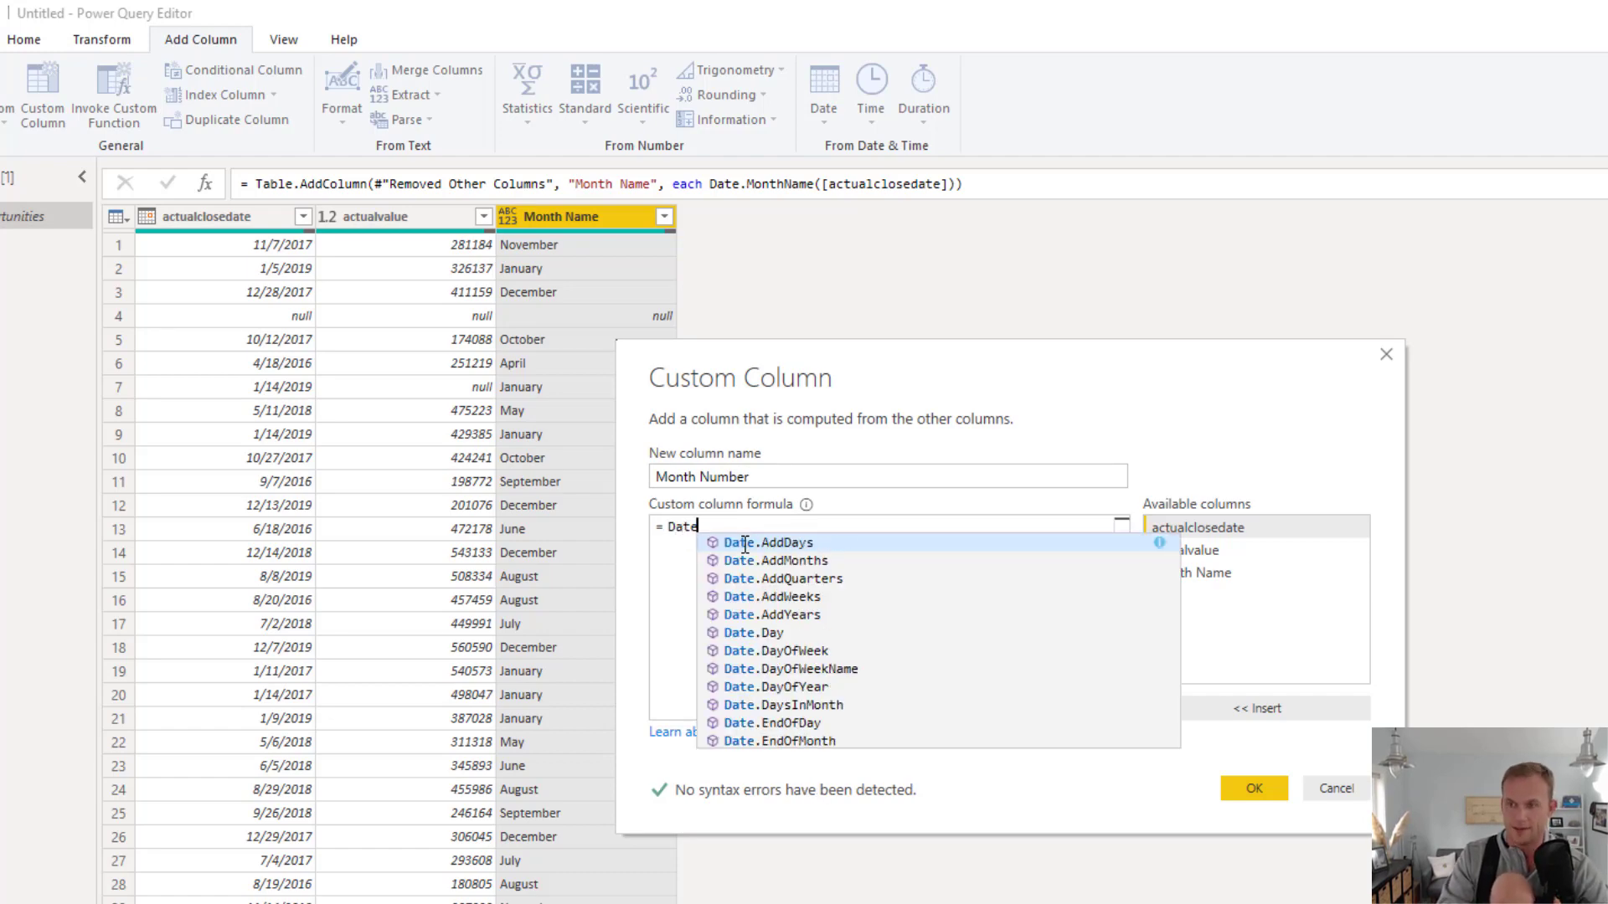
text(.Mon)
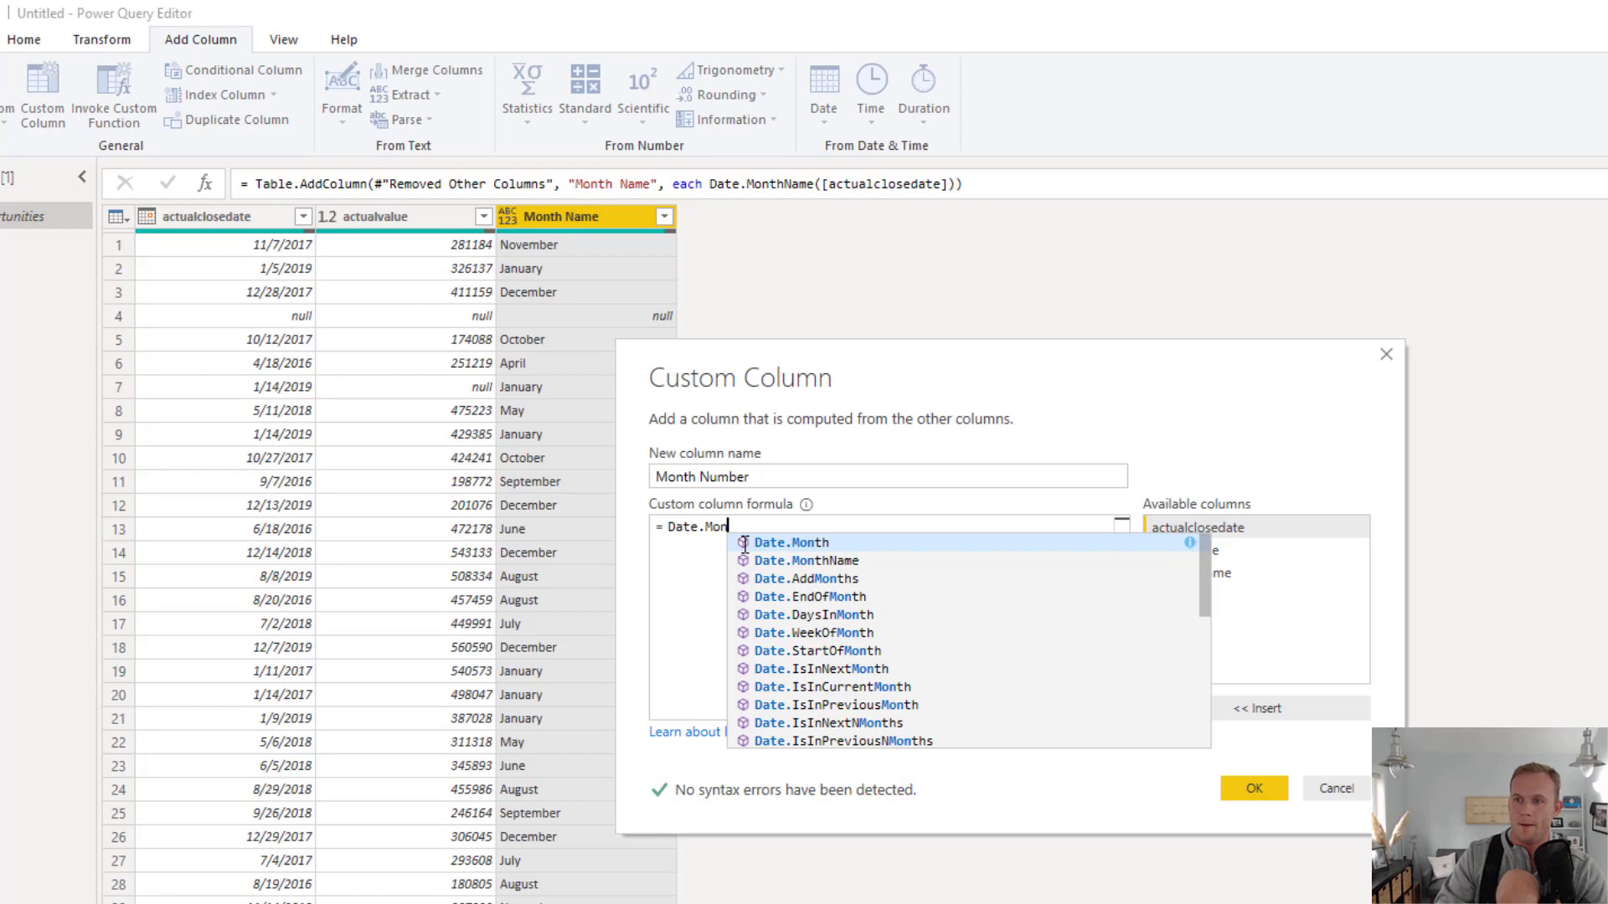
key(Tab)
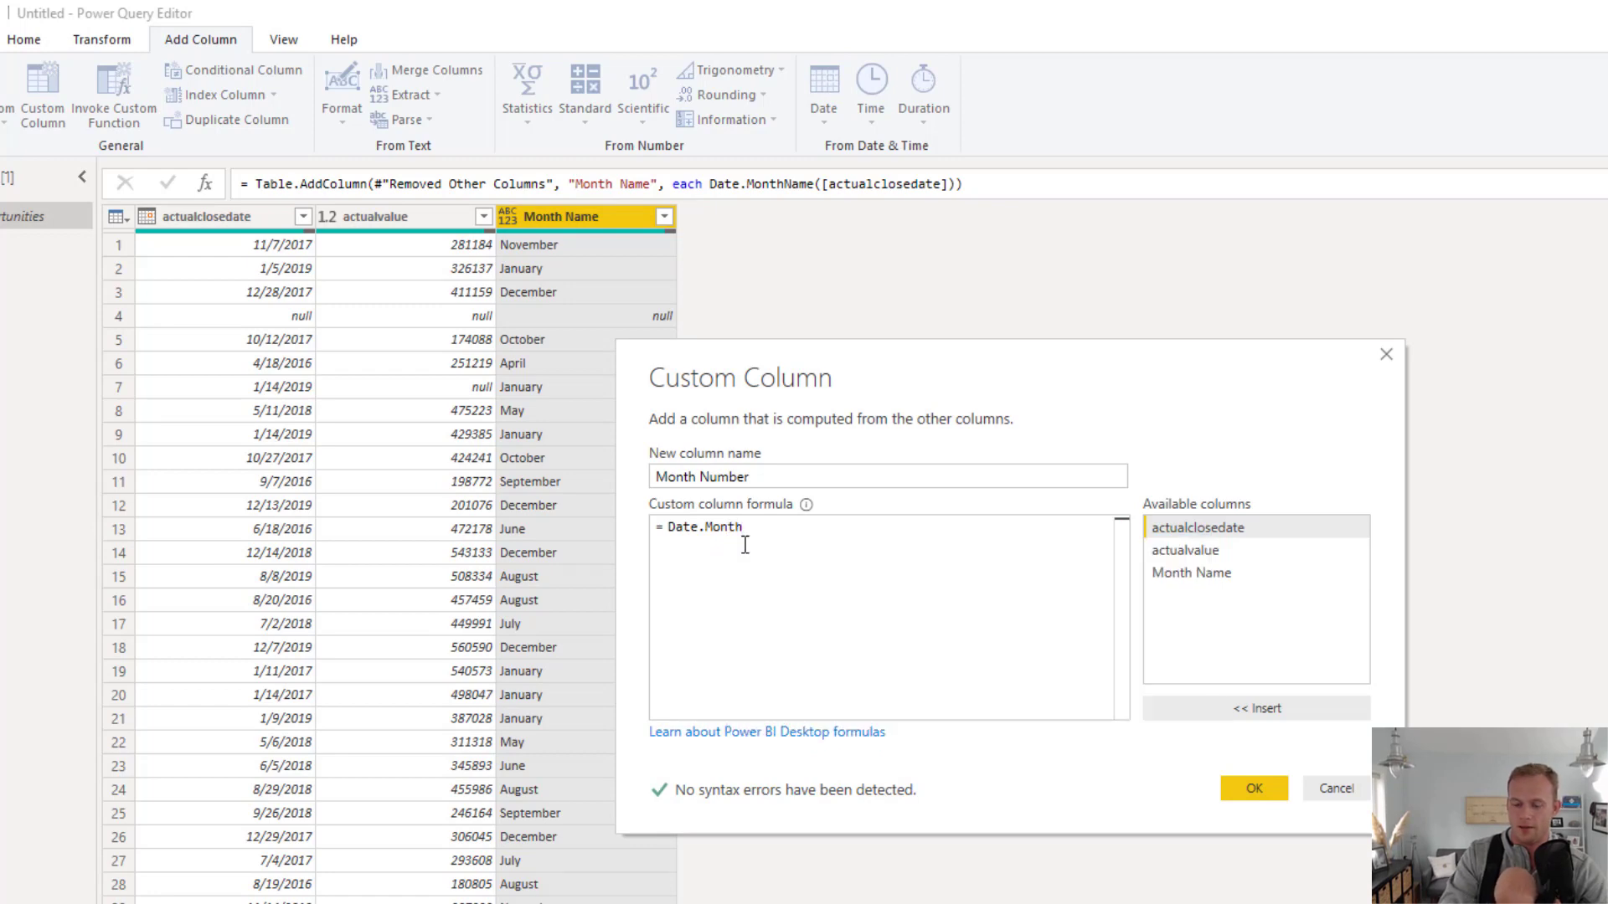
text(()
double_click(1189, 528)
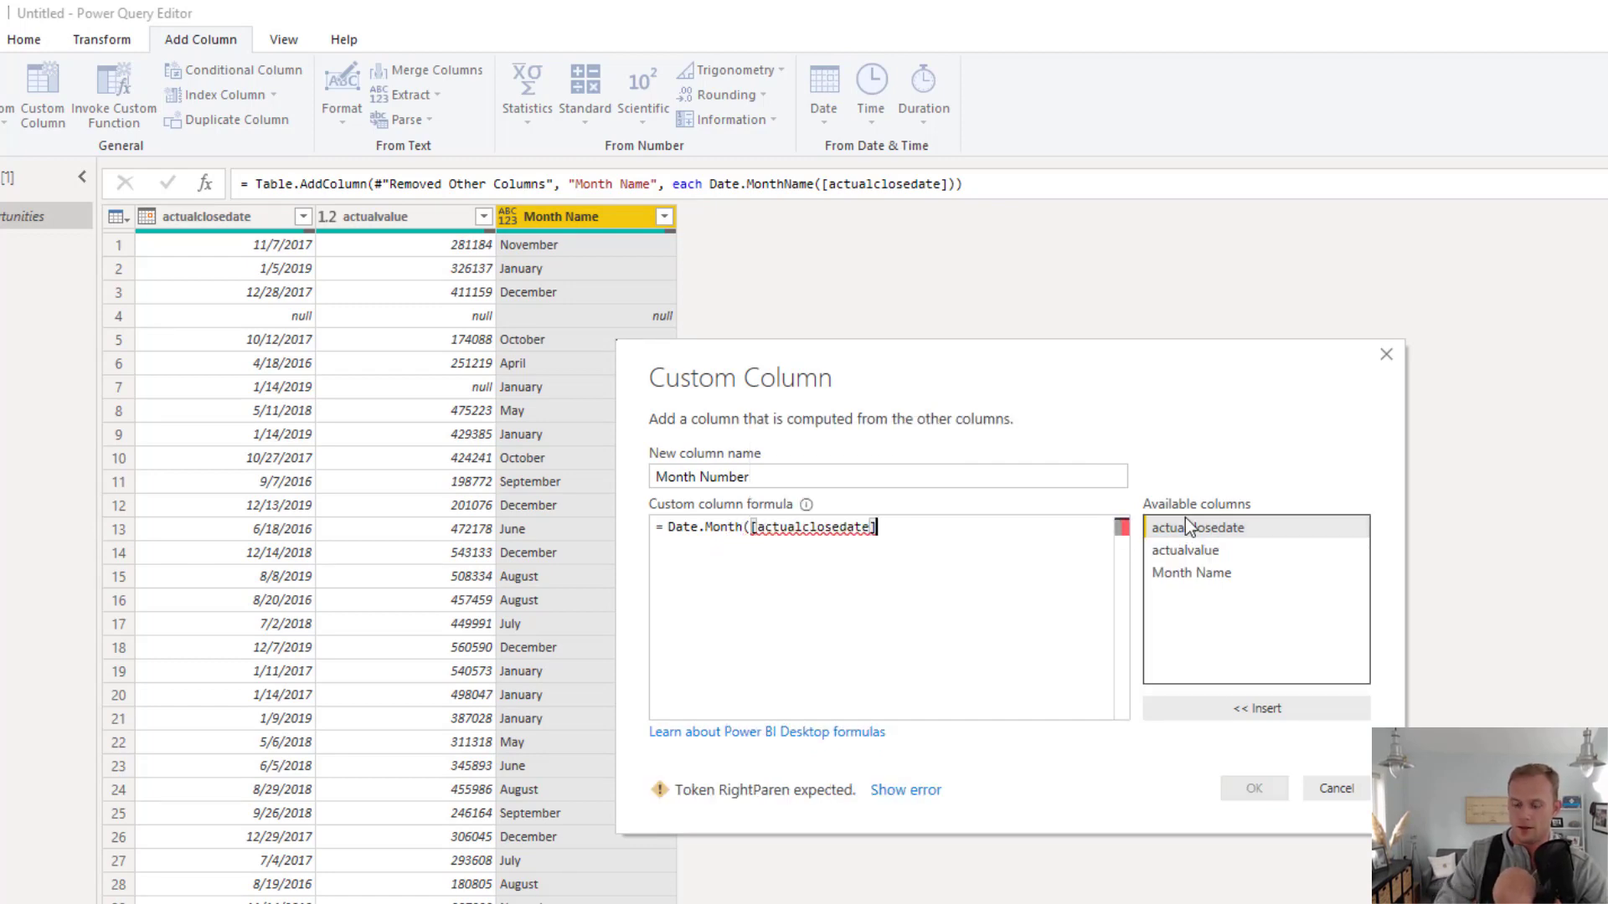
text())
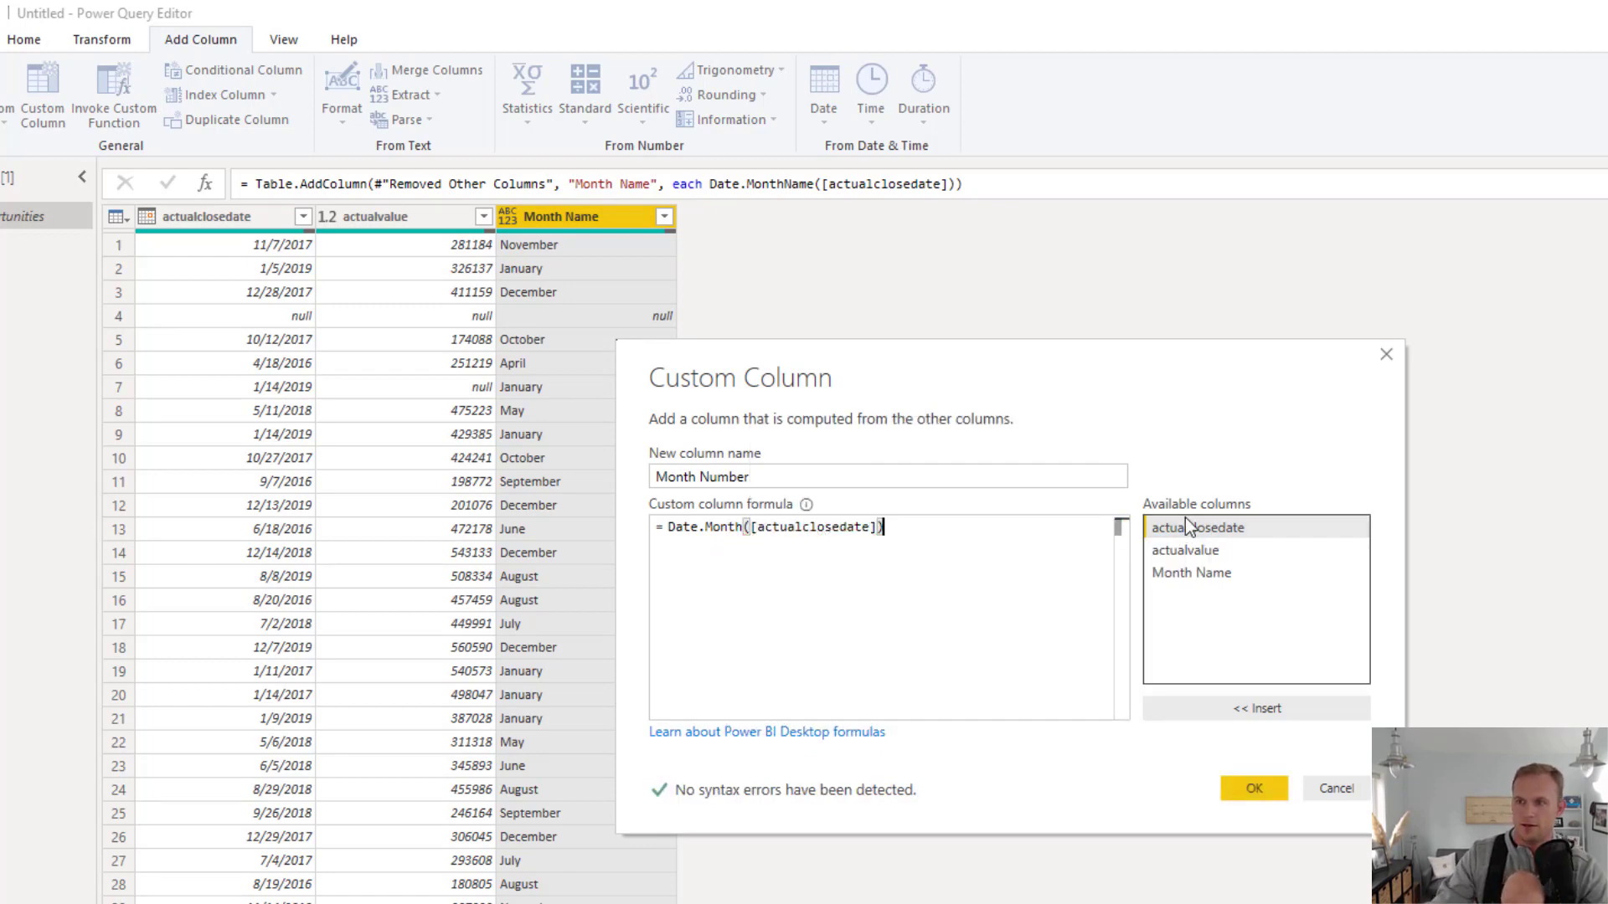
click(1263, 791)
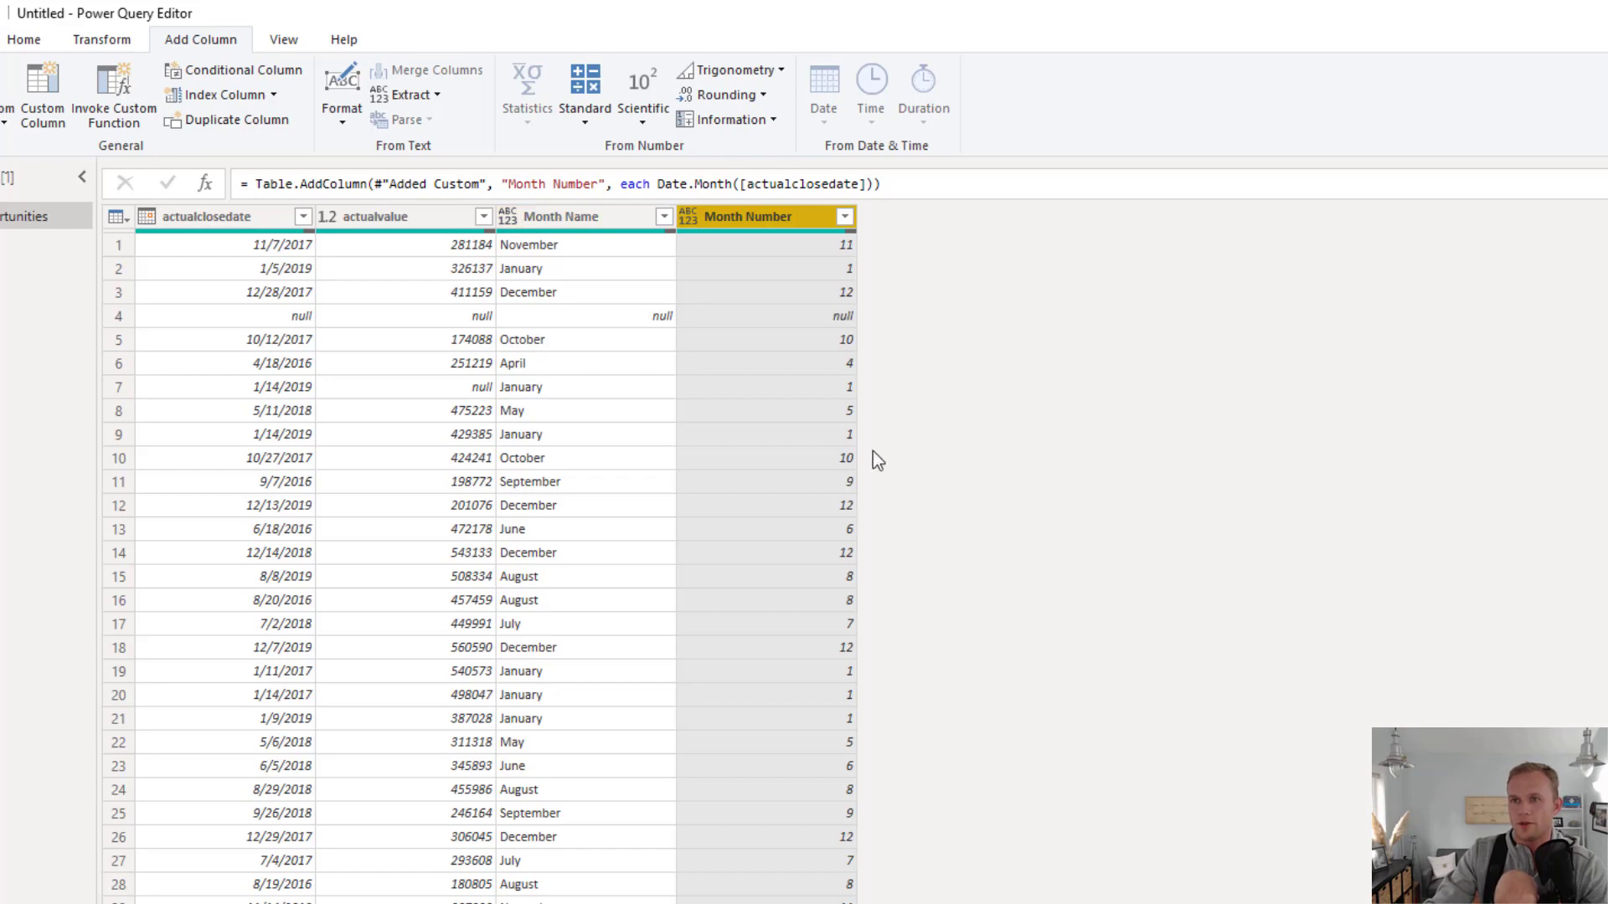
Add a custom column named Year with the formula Date.Year([actualclosedate])
click(38, 94)
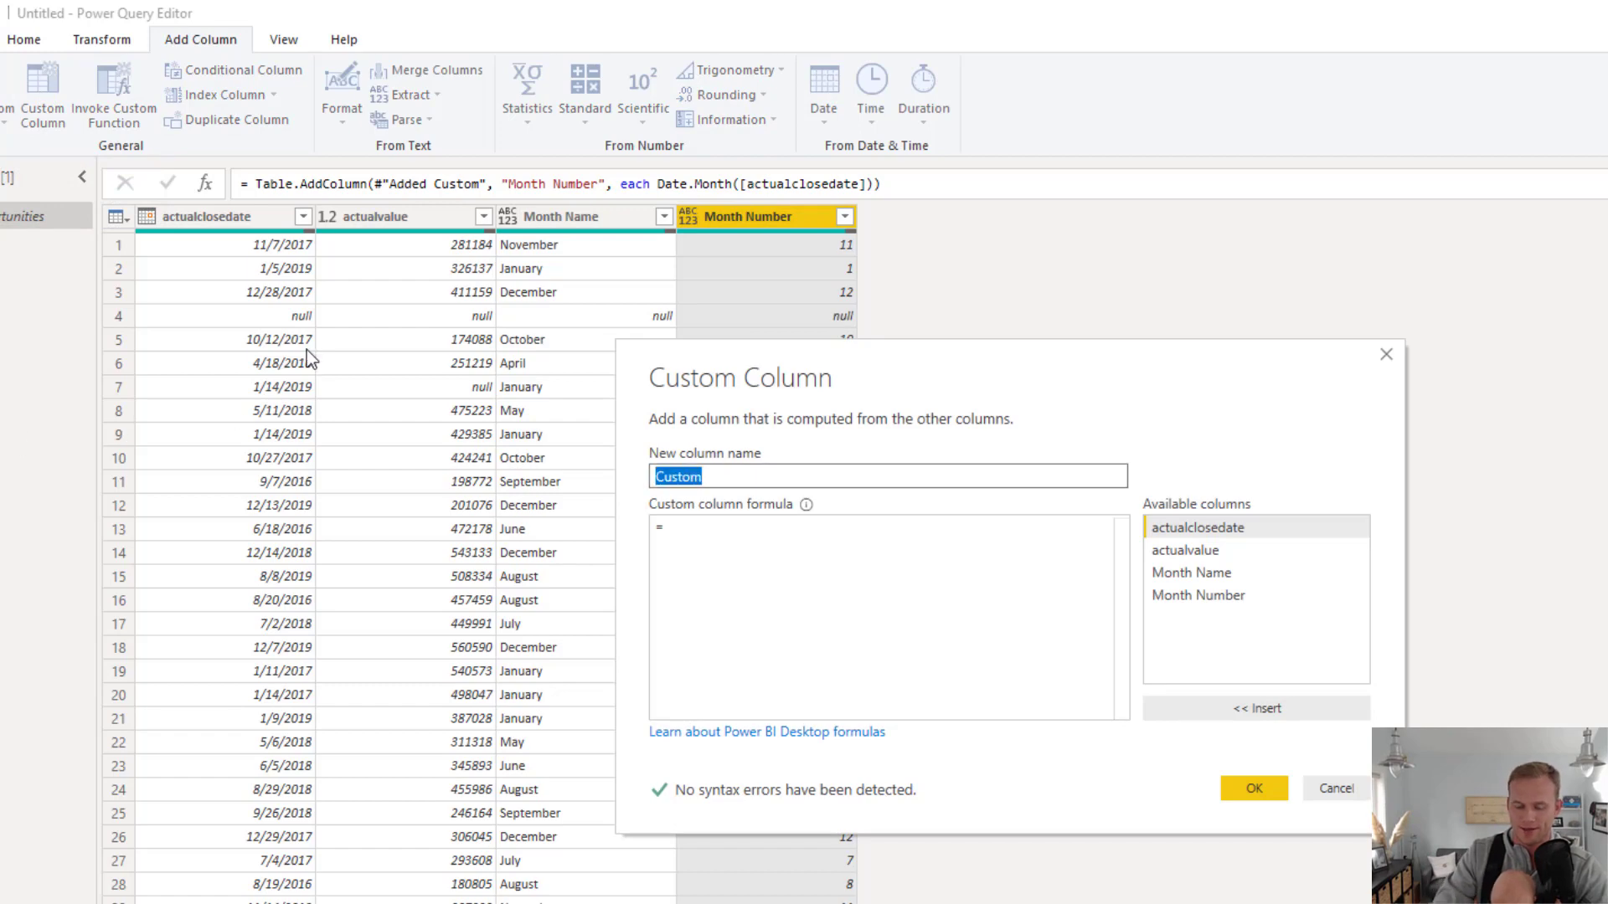
text(Year)
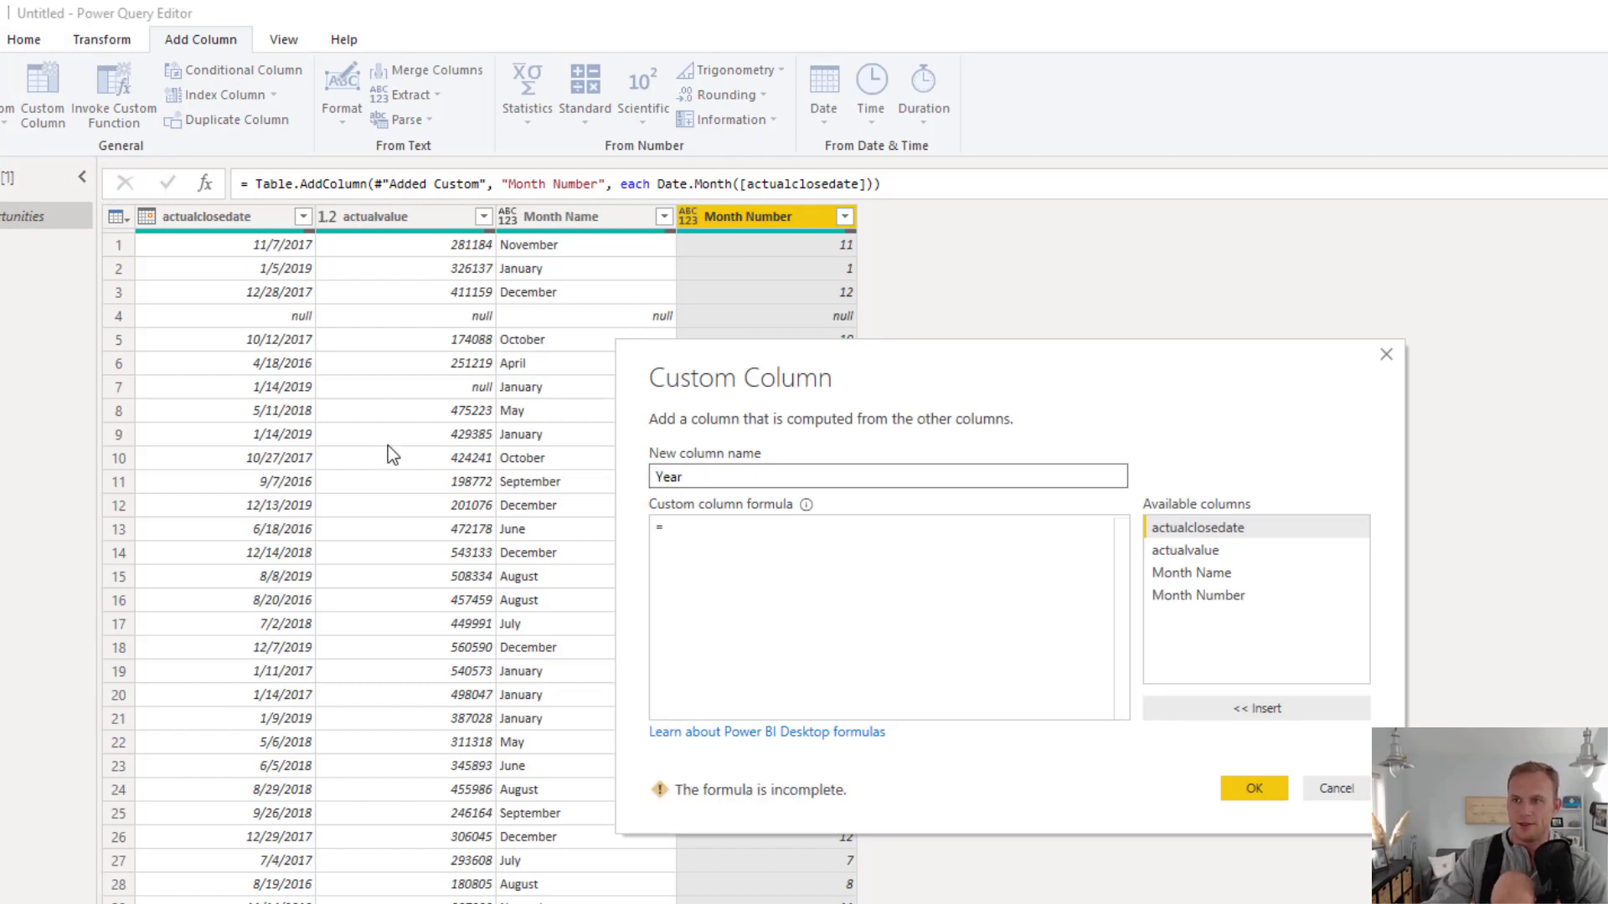
click(758, 526)
text(D)
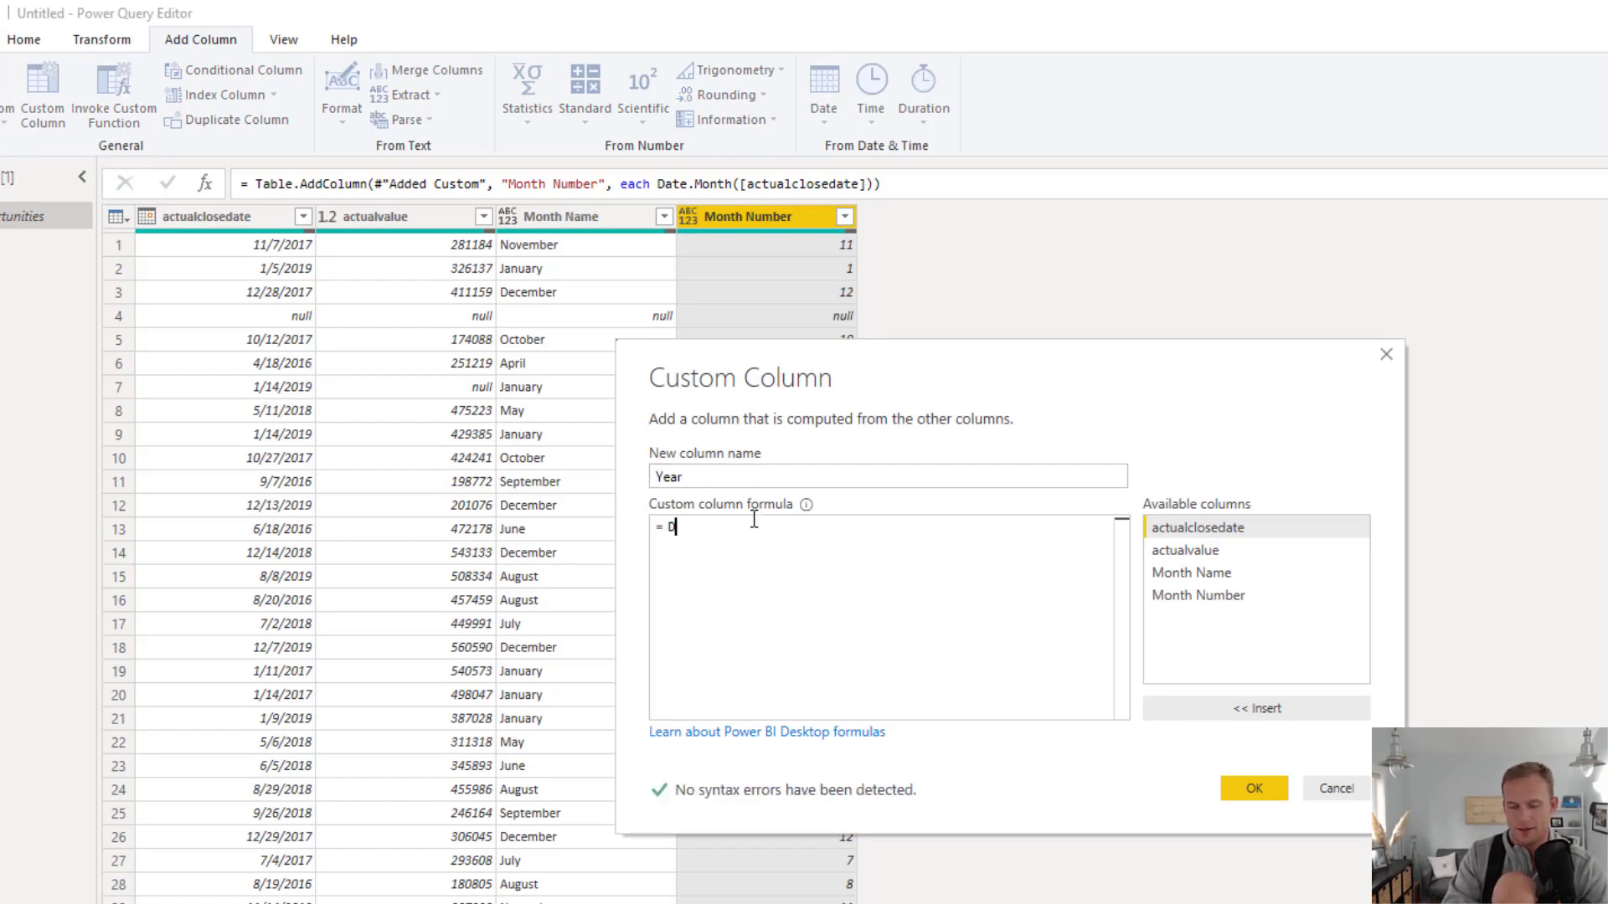
text(ate.Y)
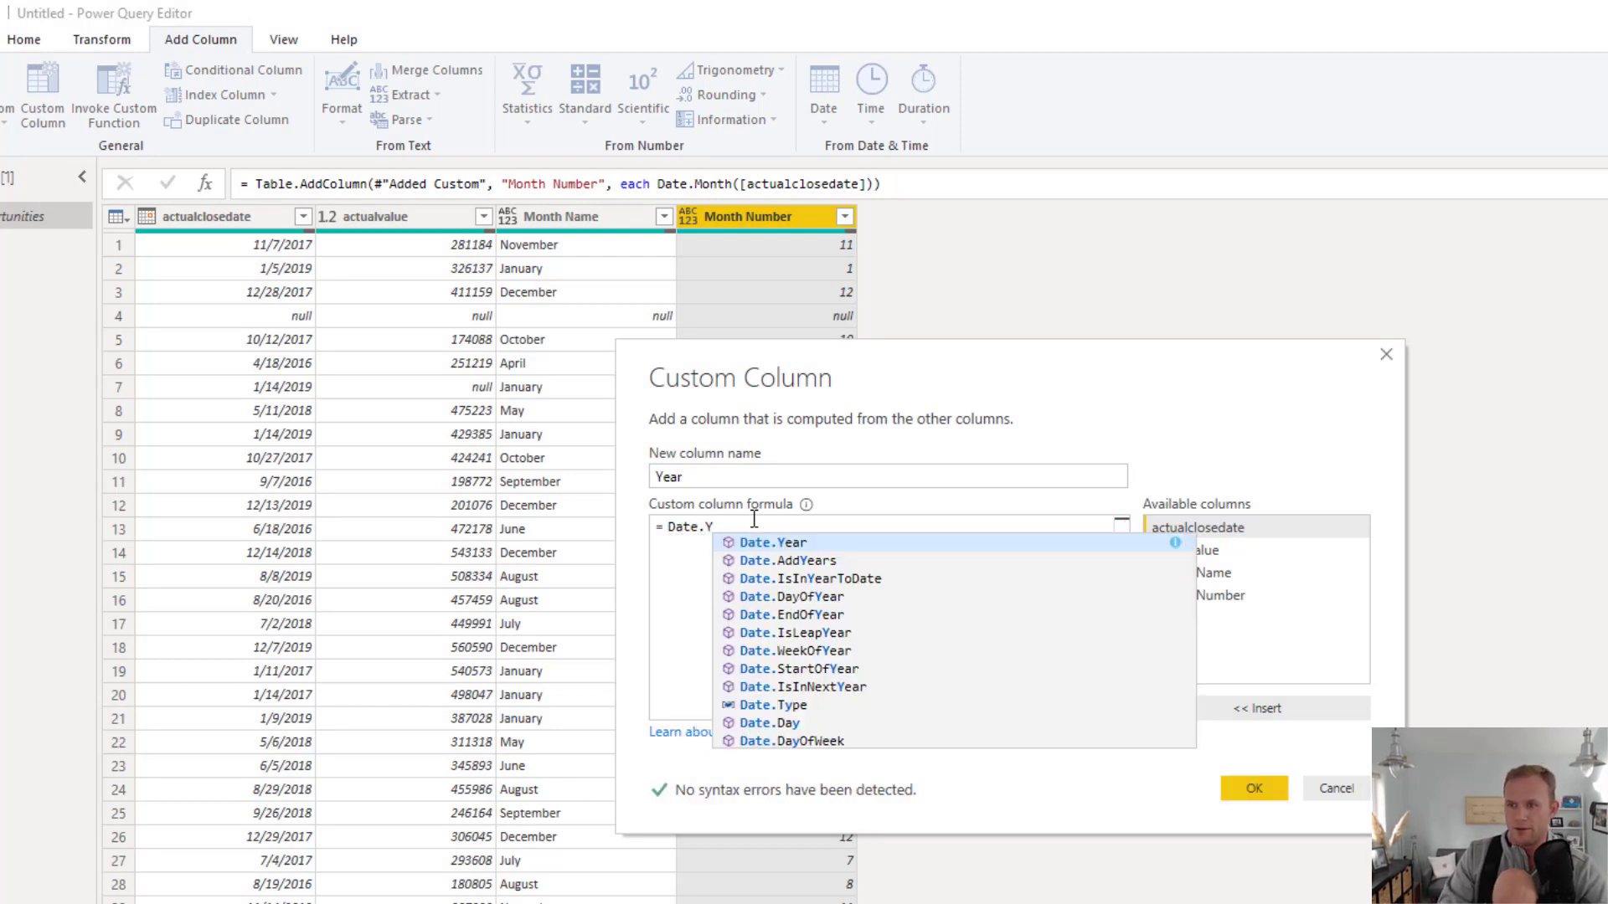
key(Down)
key(Down)
key(Up)
key(Up)
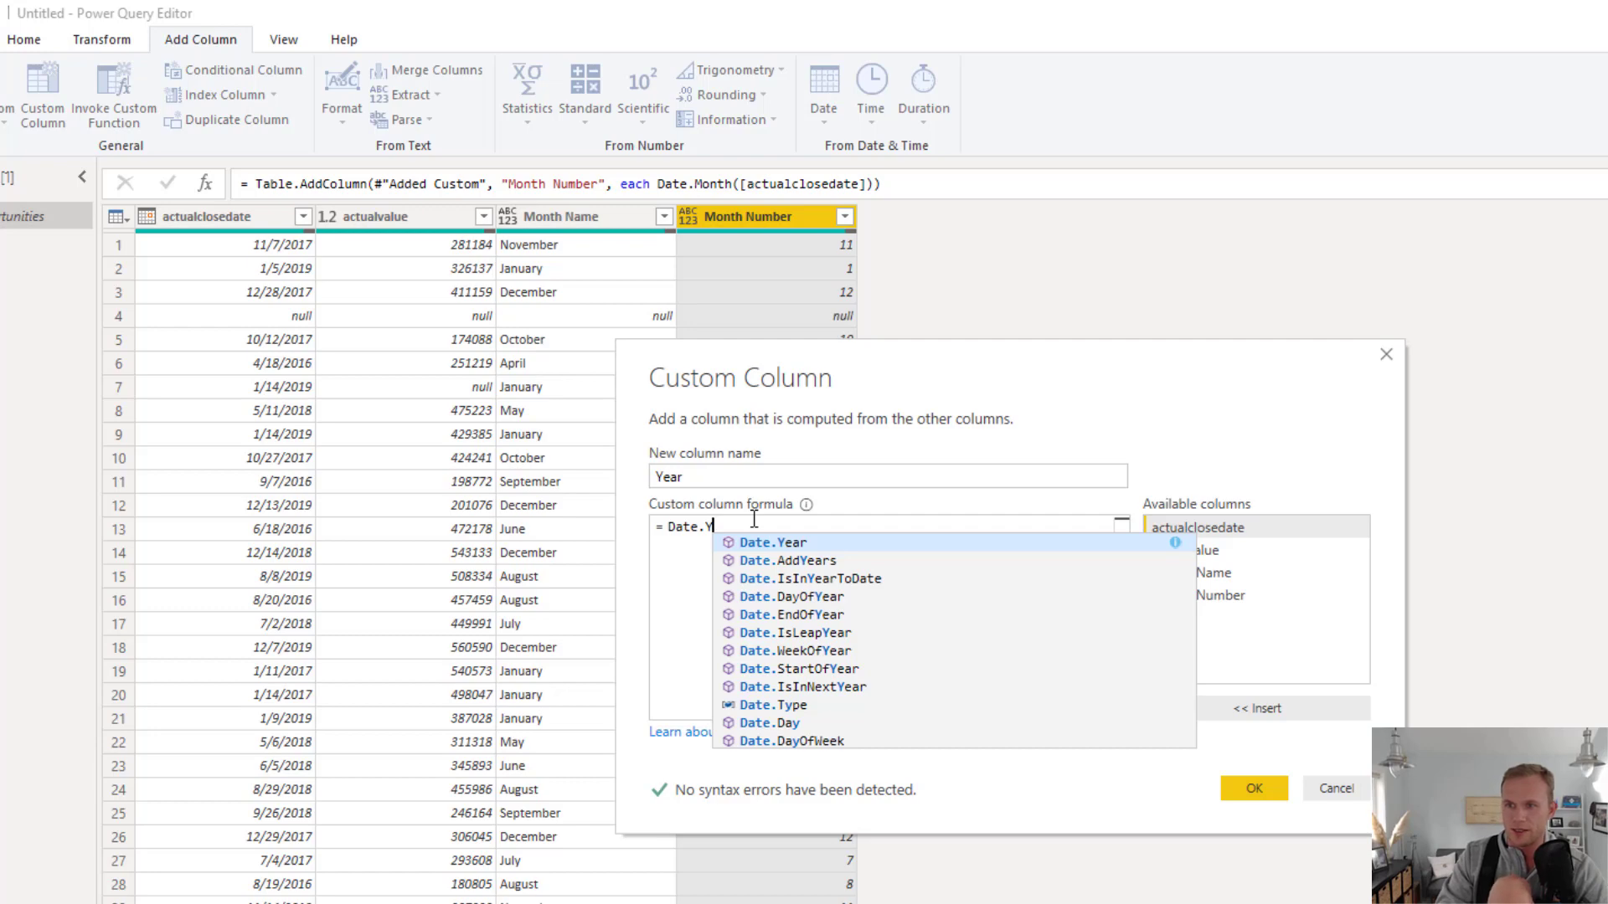
key(Tab)
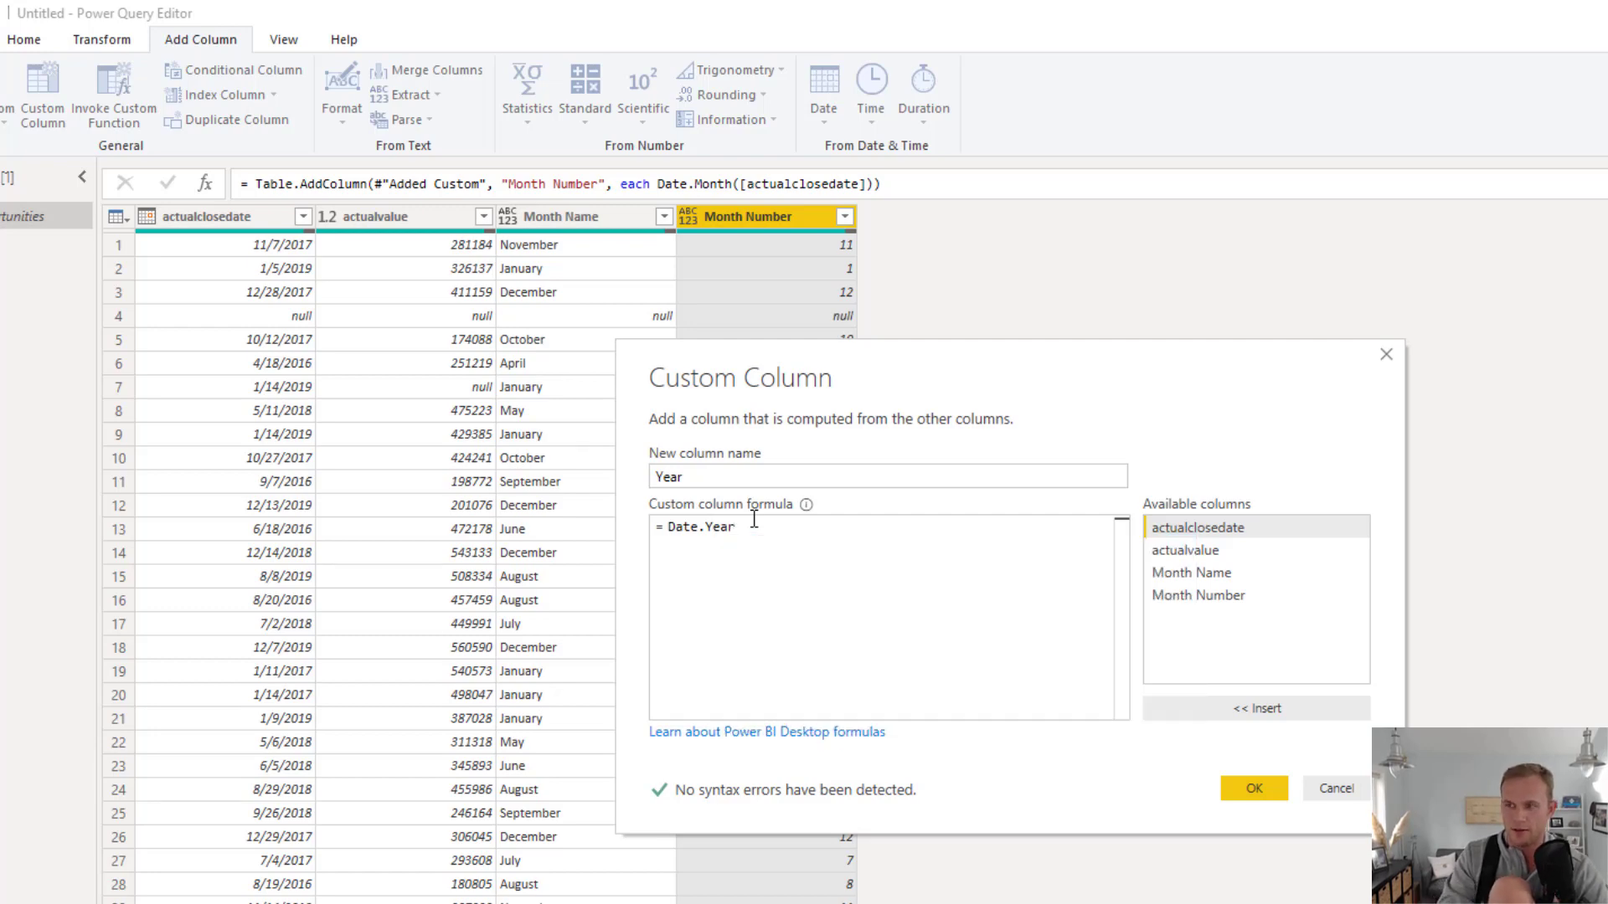
text(()
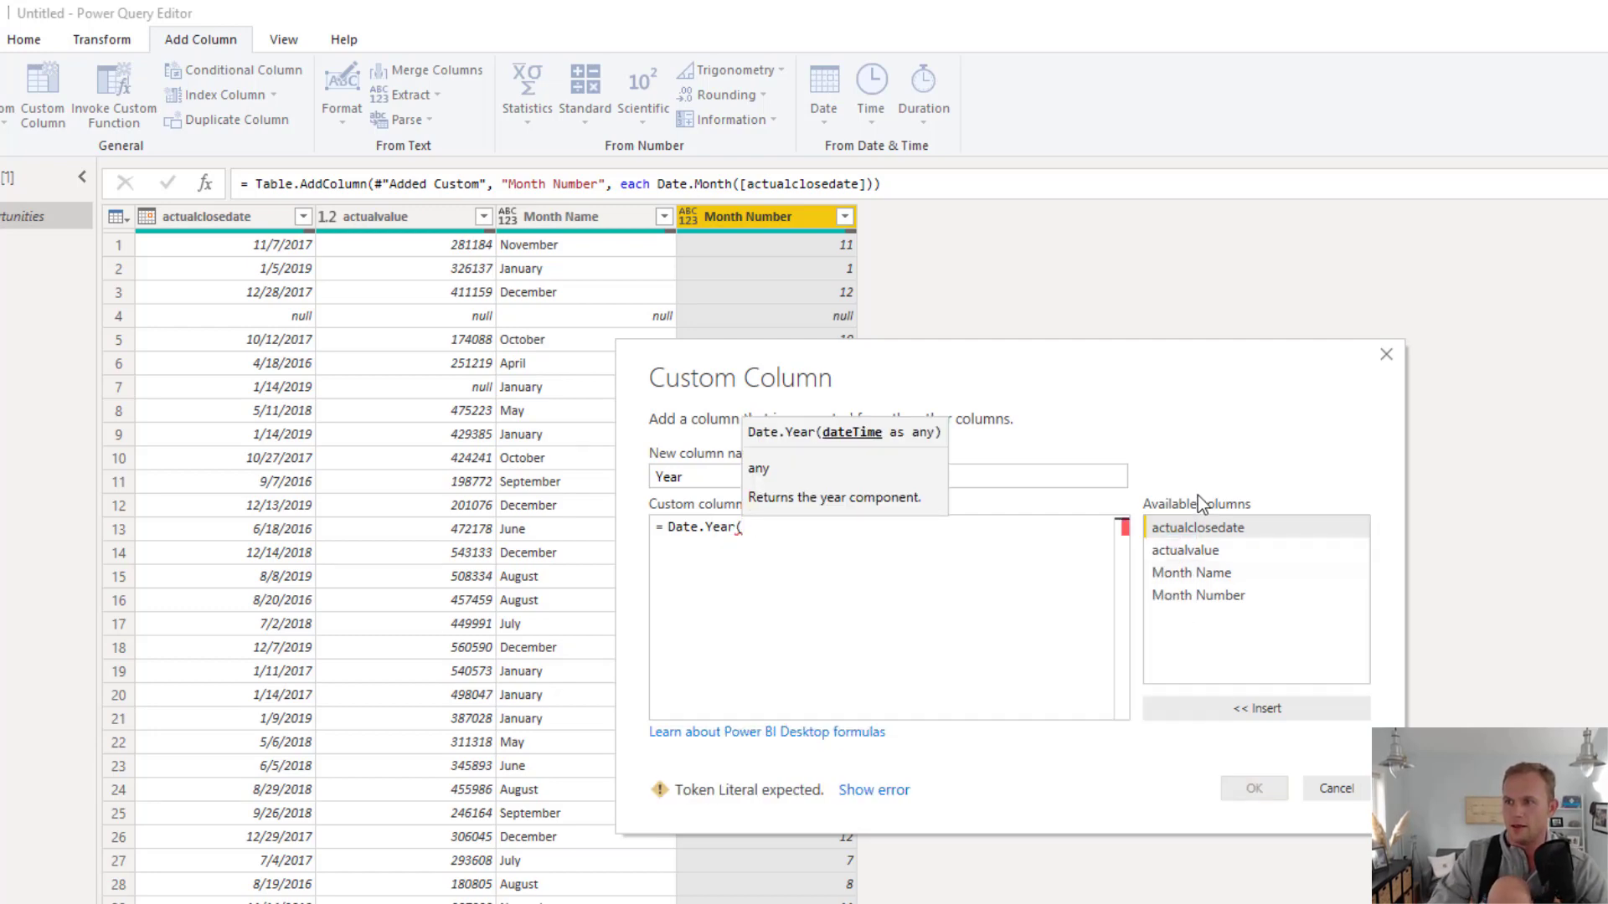
double_click(1198, 528)
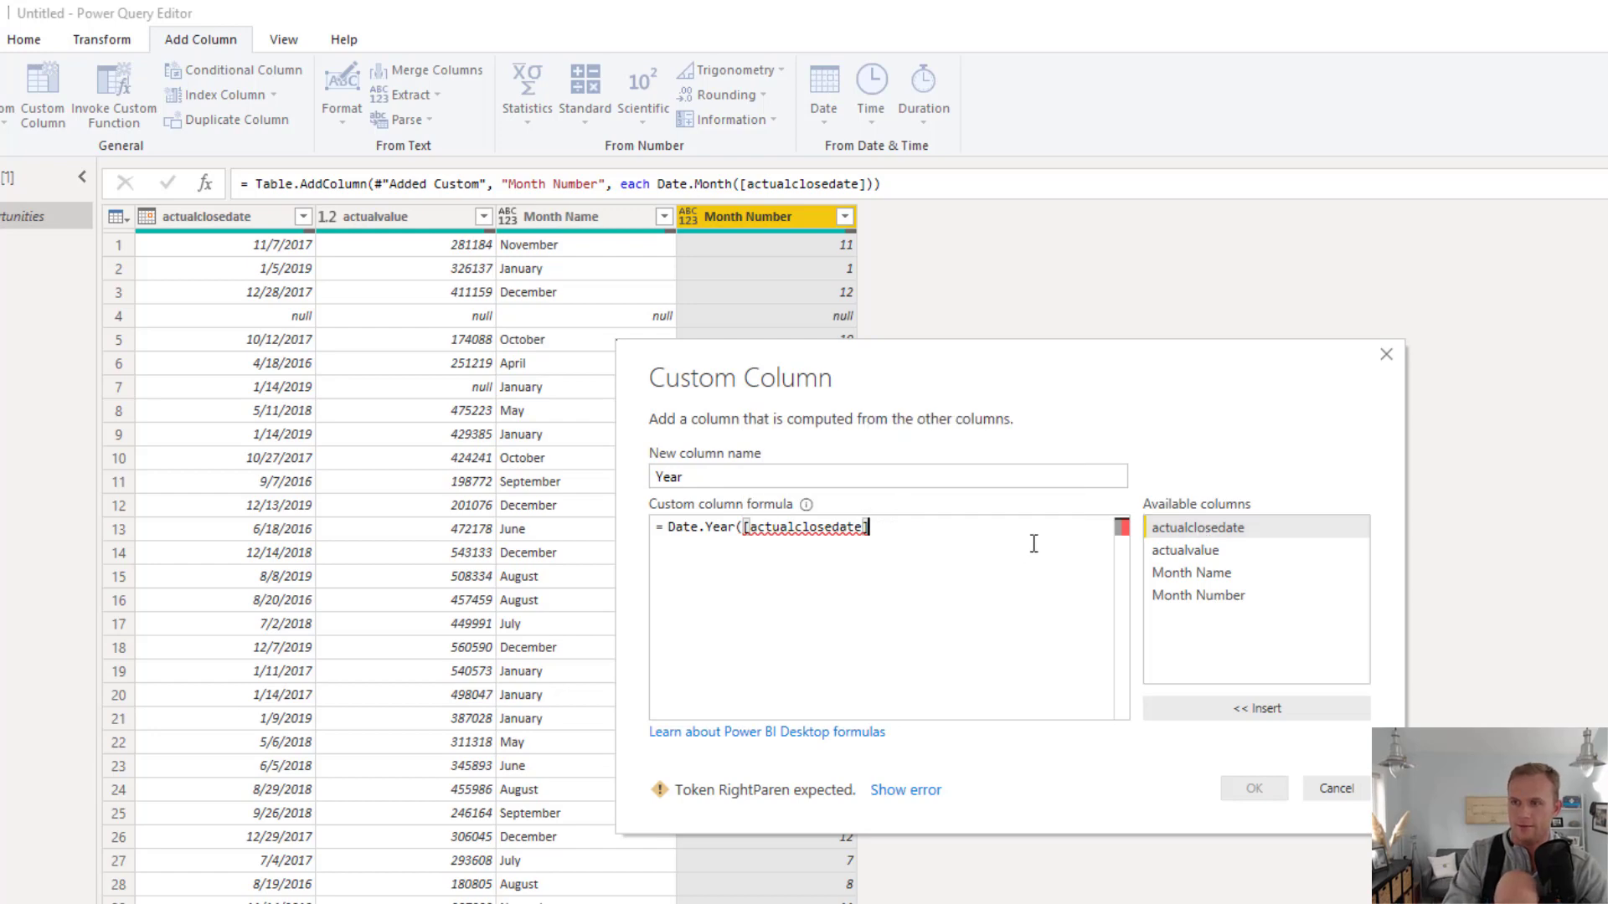
text())
click(1246, 787)
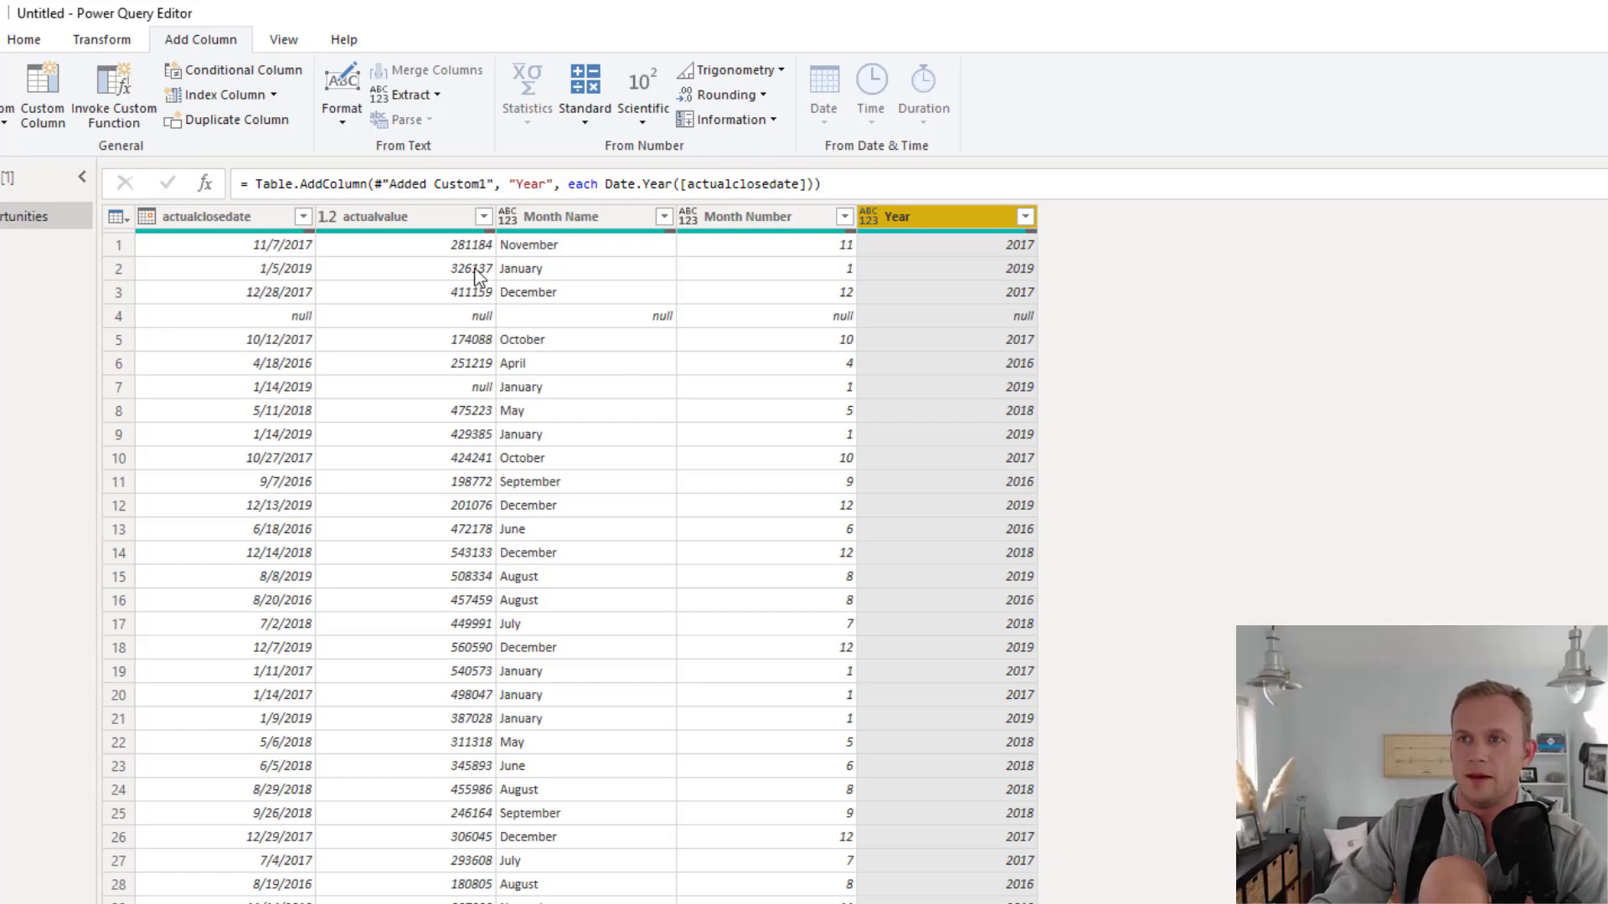
Set the data types of the new columns: Month Name to Text, Month Number to Whole Number and Year to Text
click(573, 217)
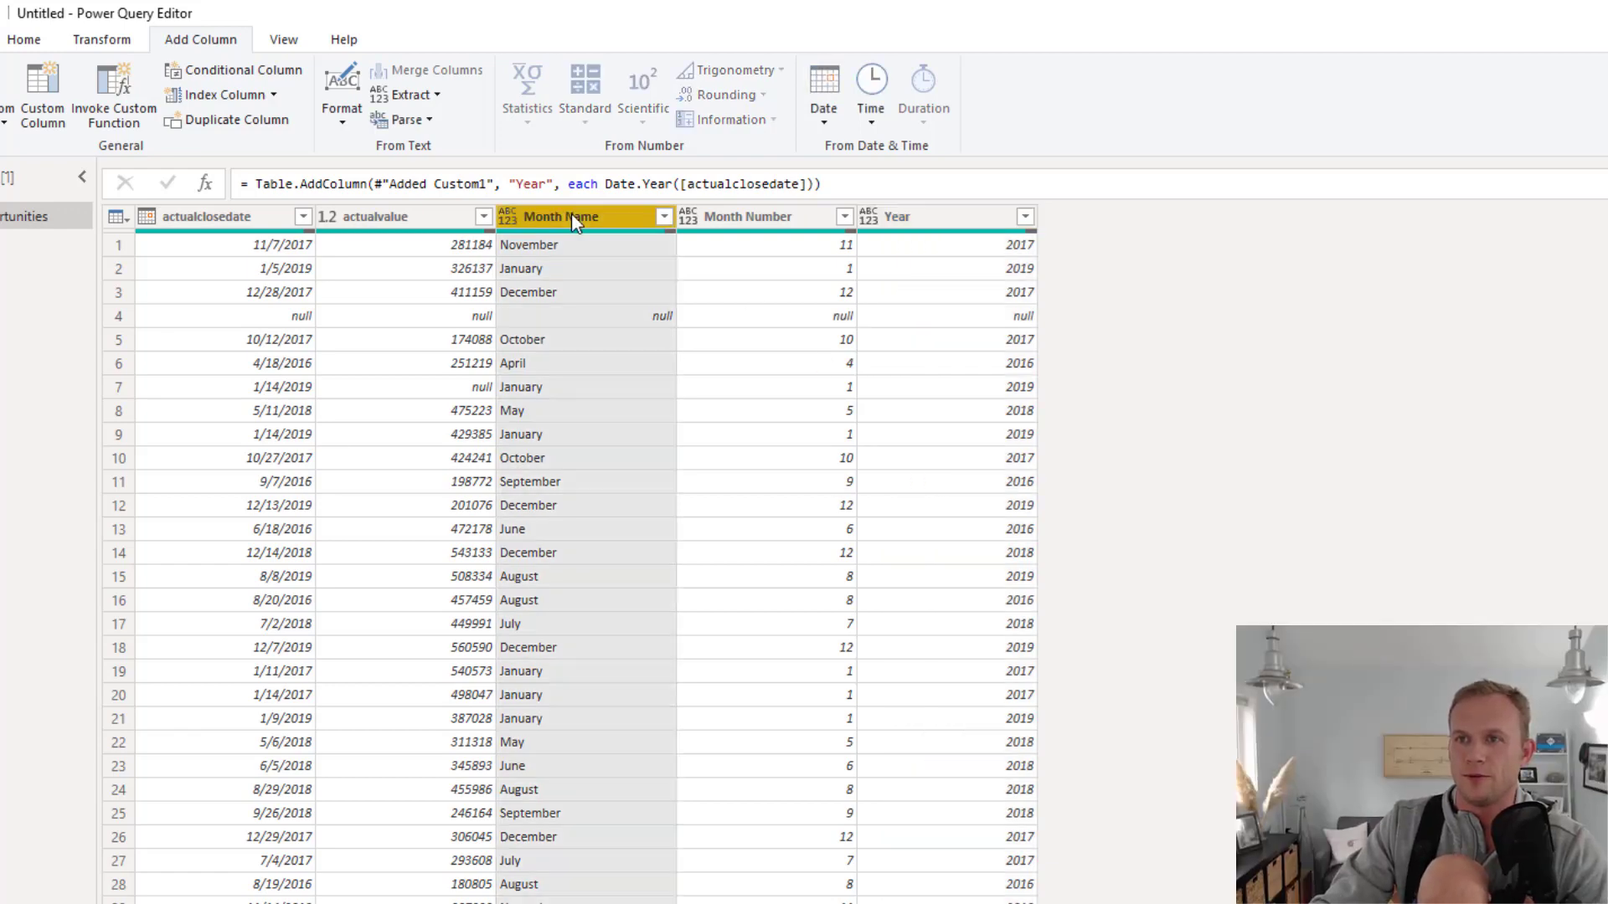
click(507, 218)
click(557, 477)
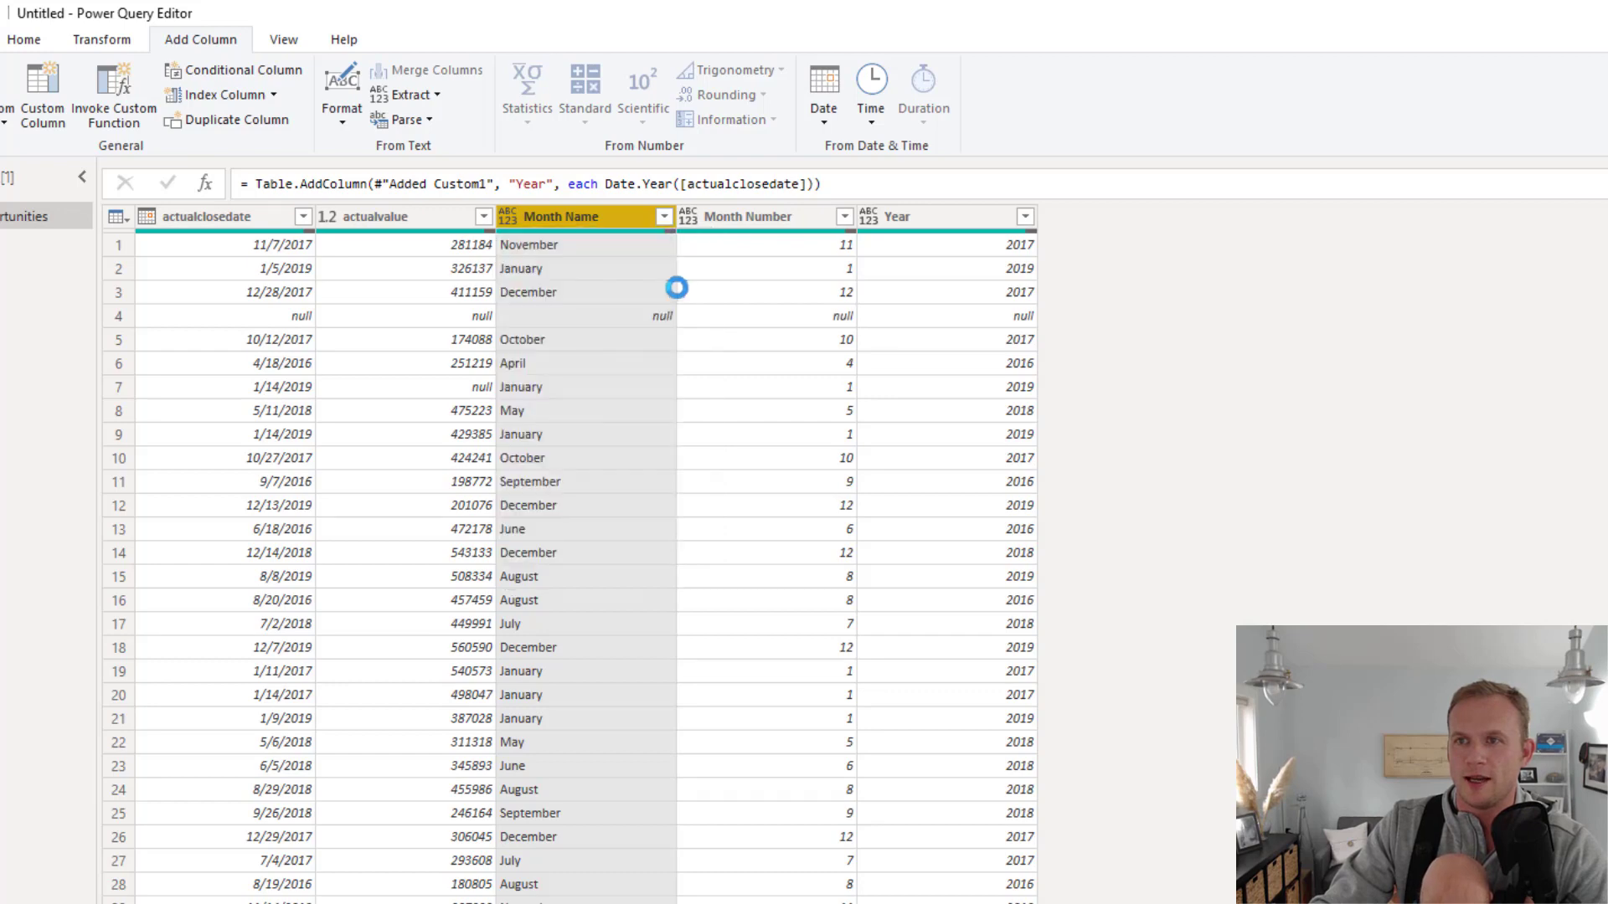
click(688, 218)
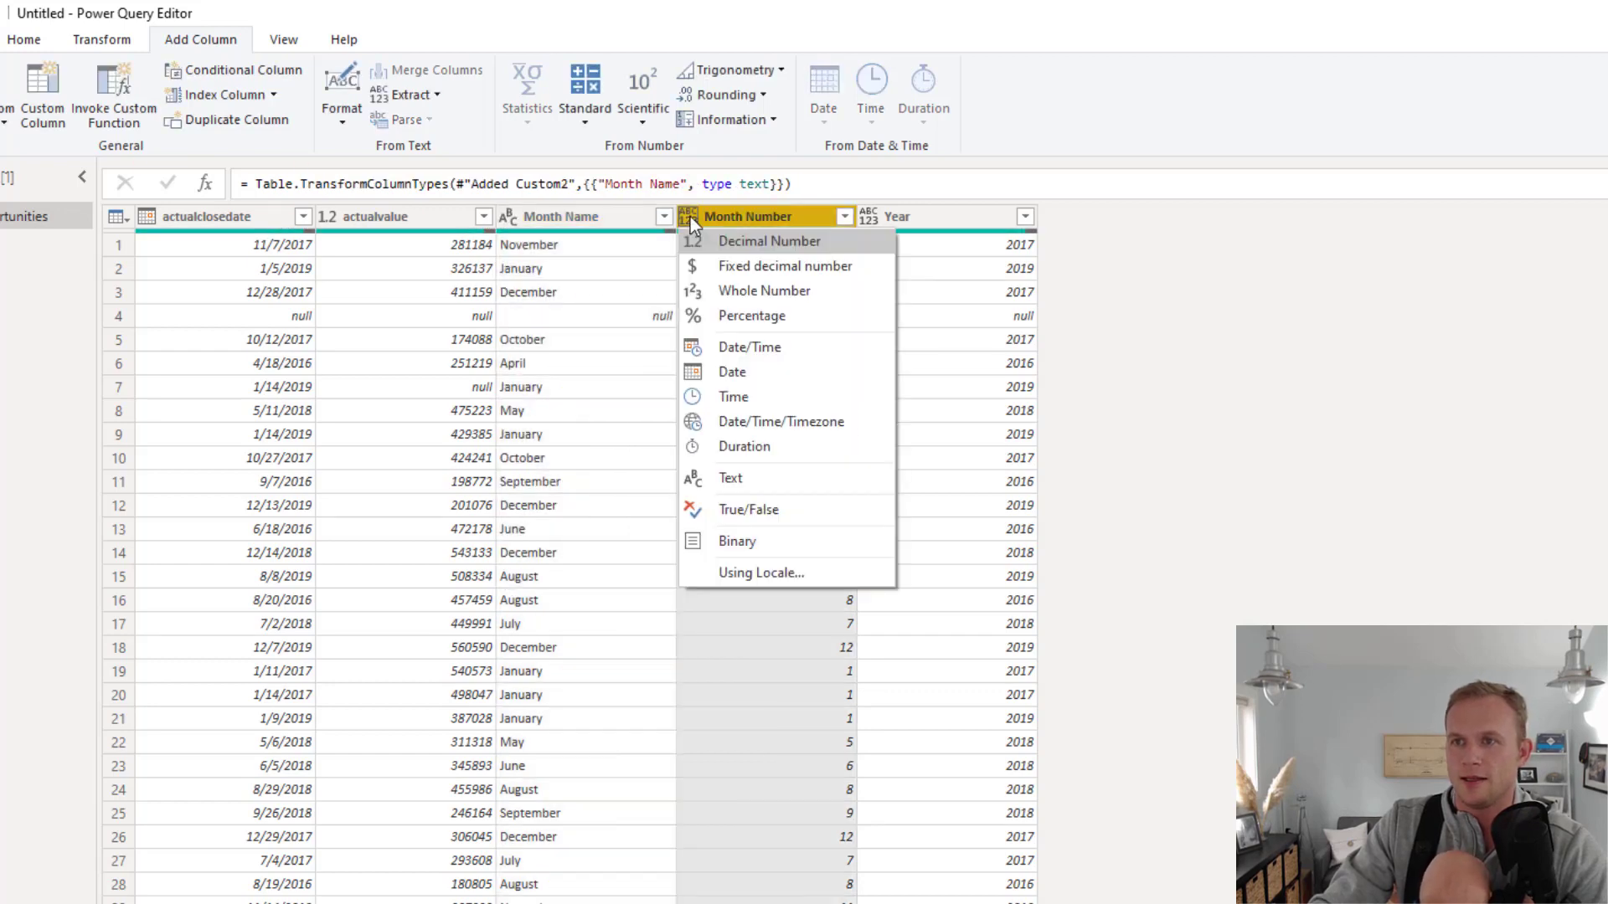
click(765, 289)
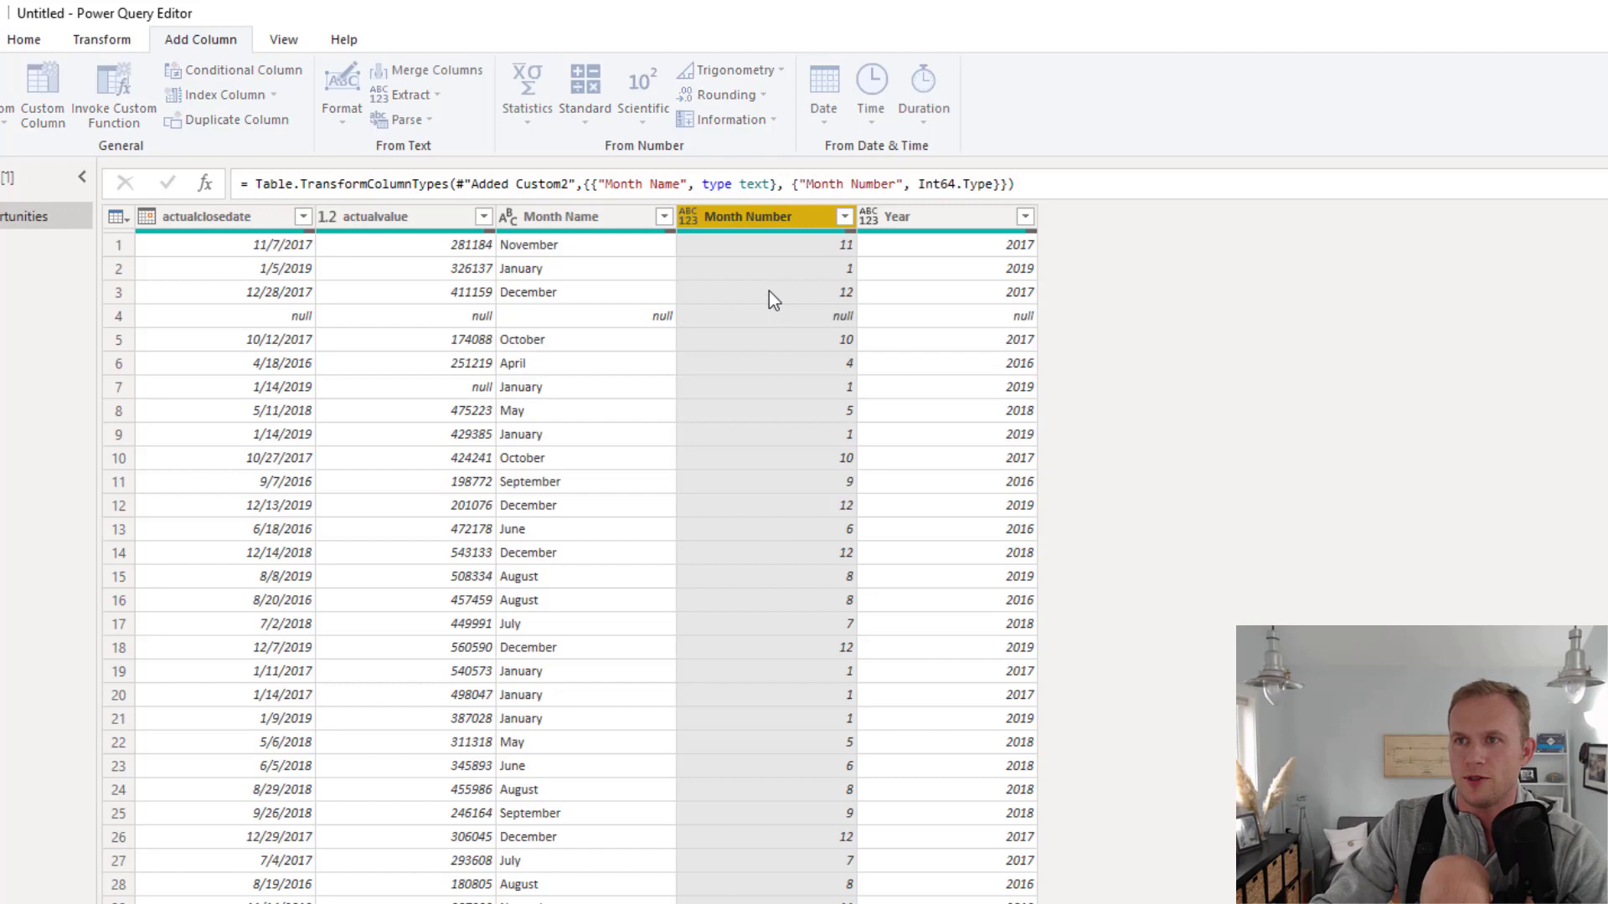
click(871, 220)
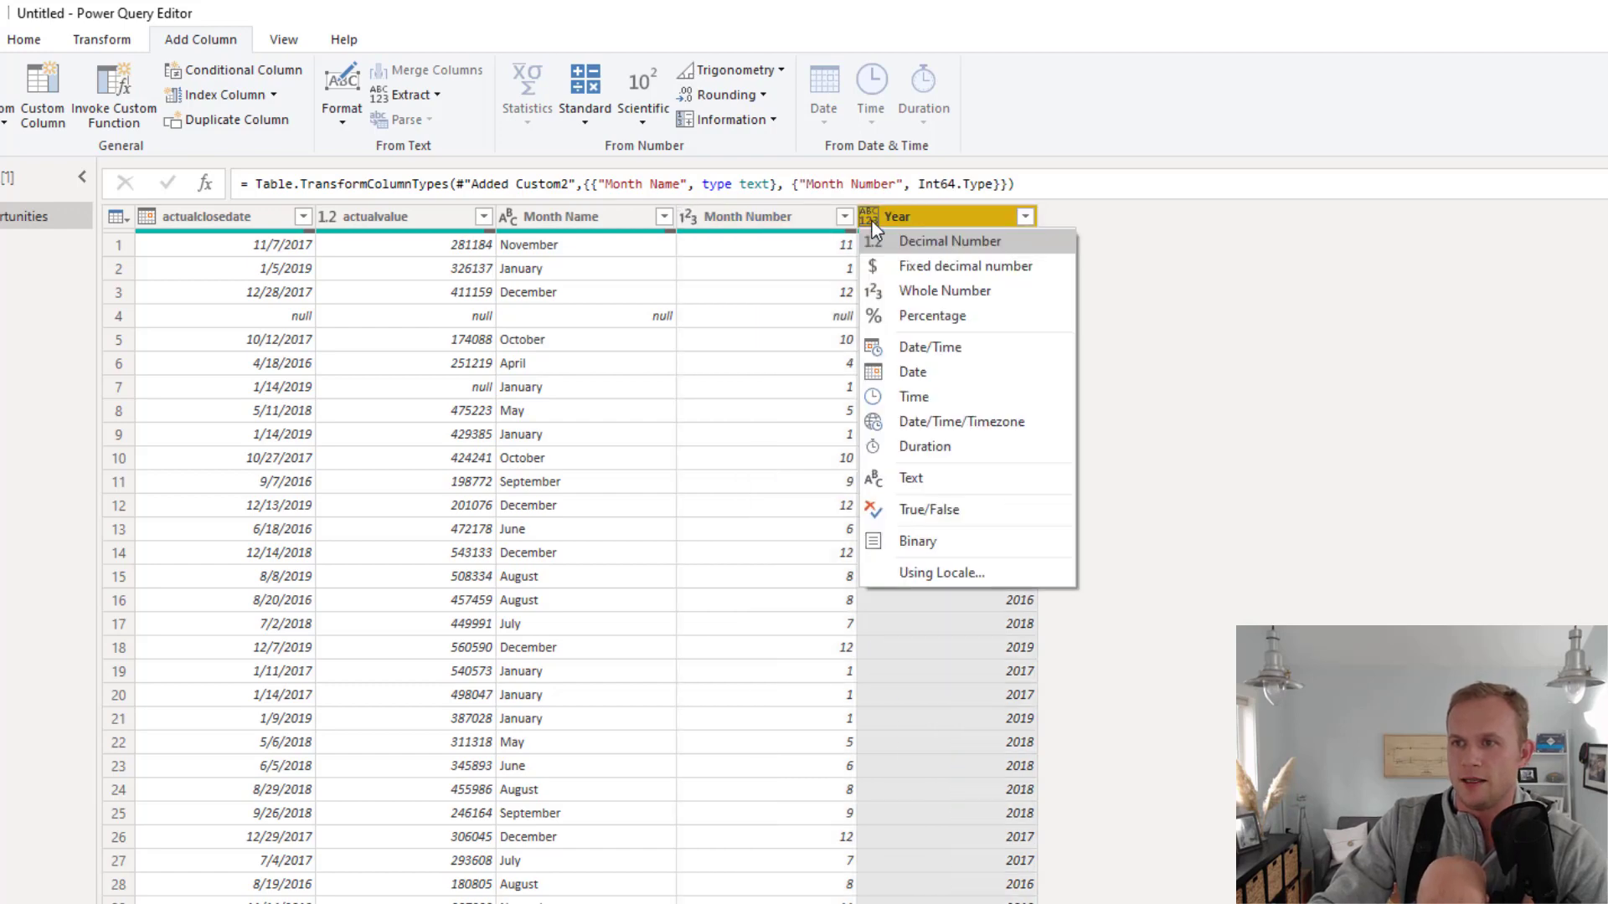
click(928, 475)
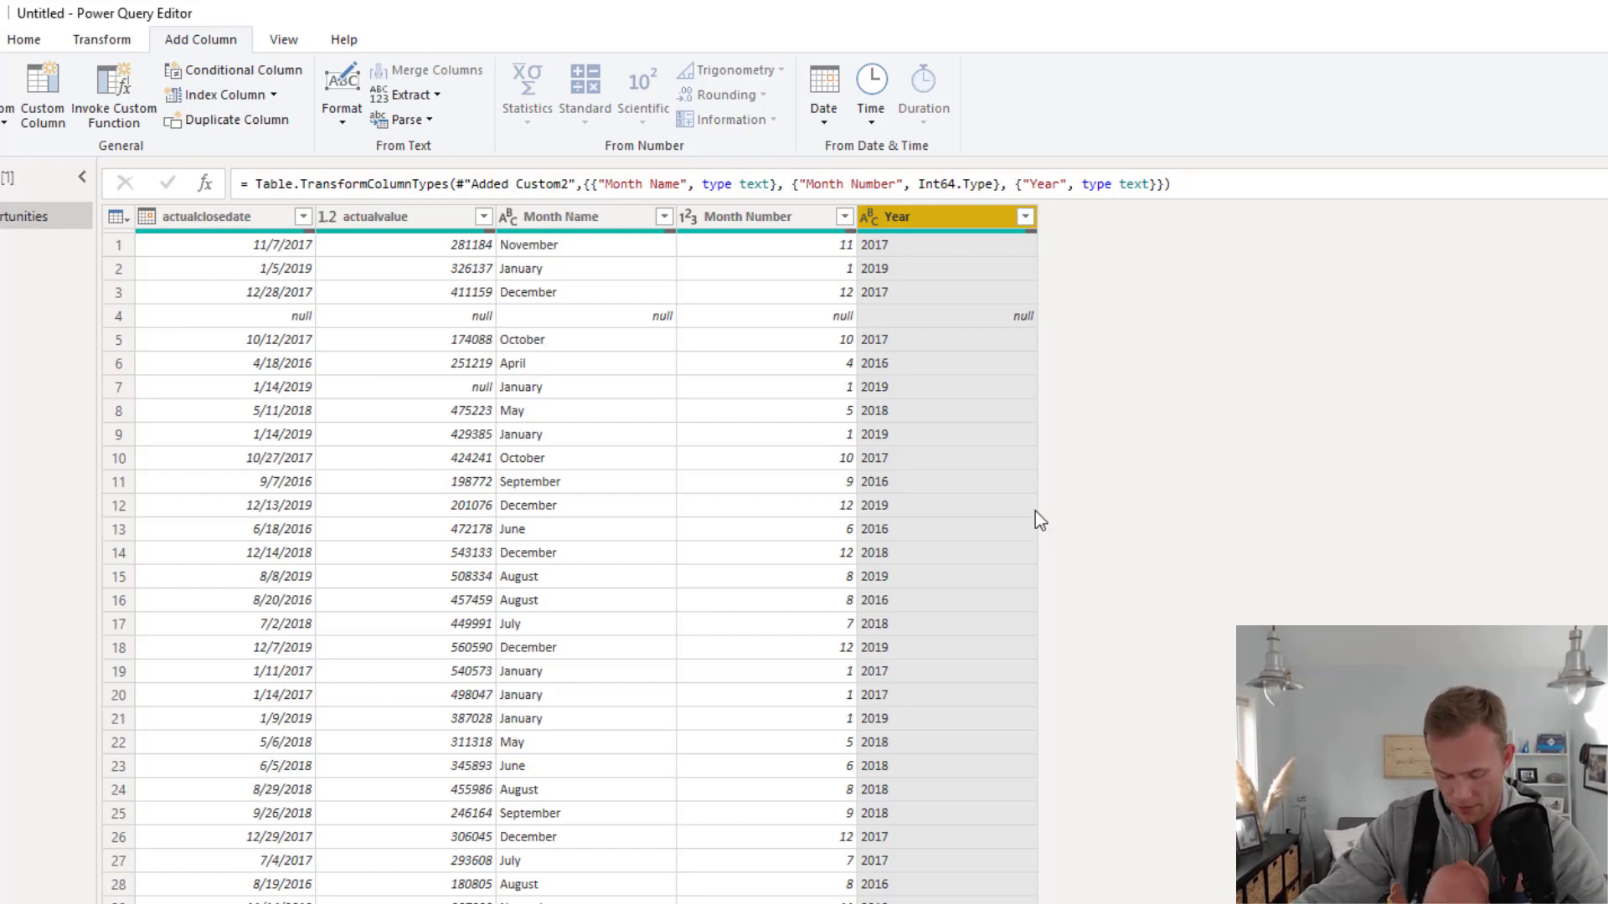
Add a custom column named MonthYear with the formula [Month Name] & "-" & [Year], and set its data type to Text
click(48, 81)
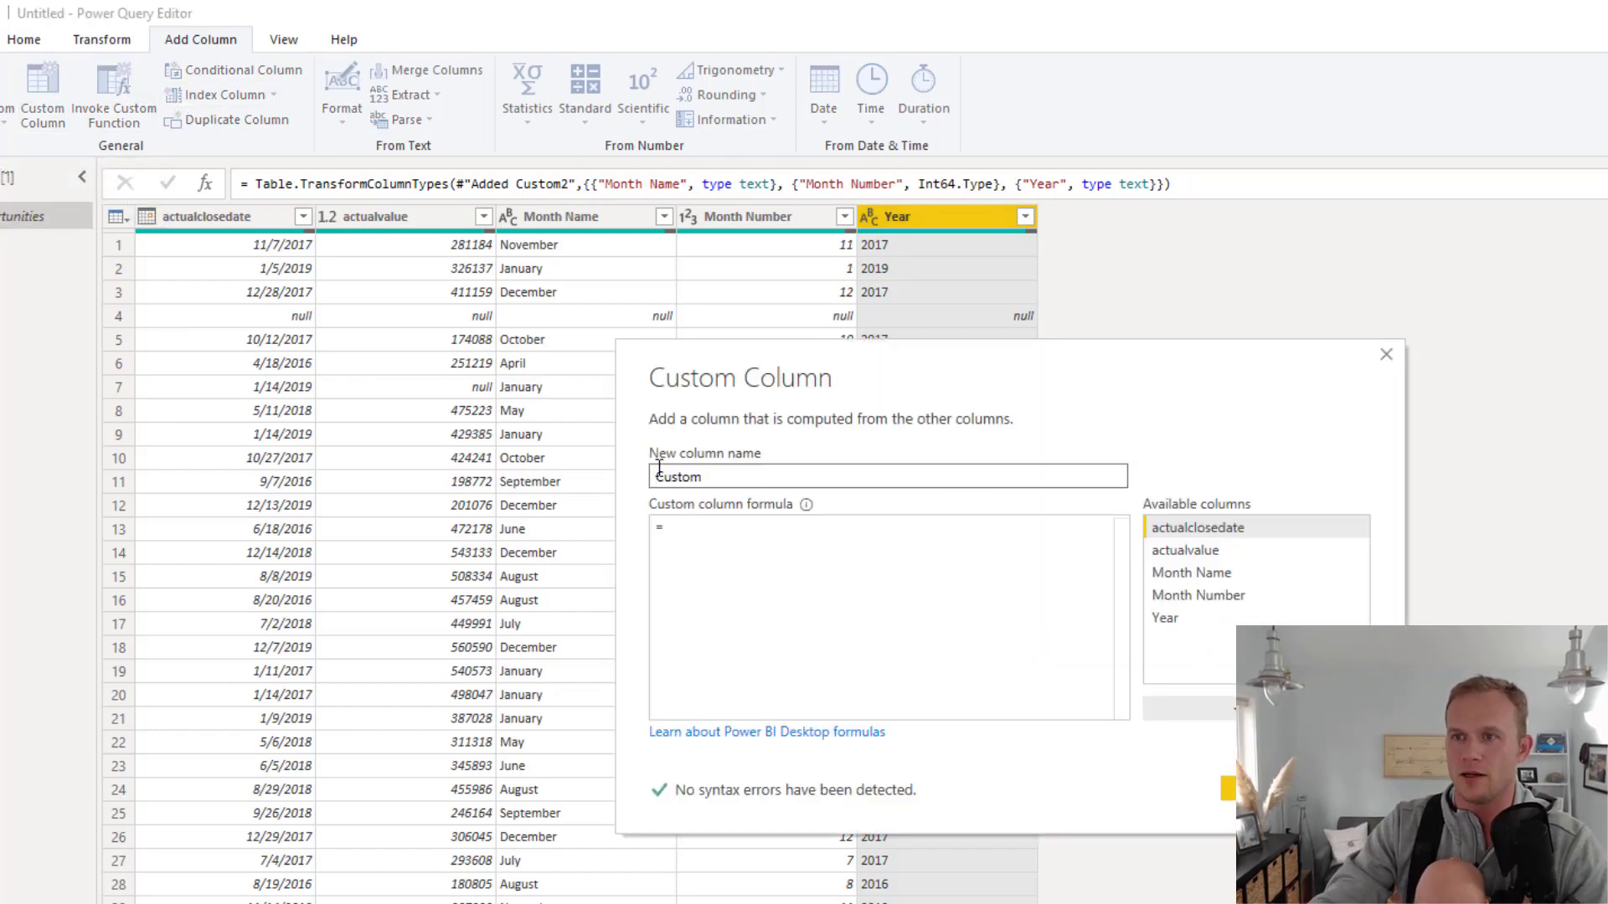
double_click(670, 471)
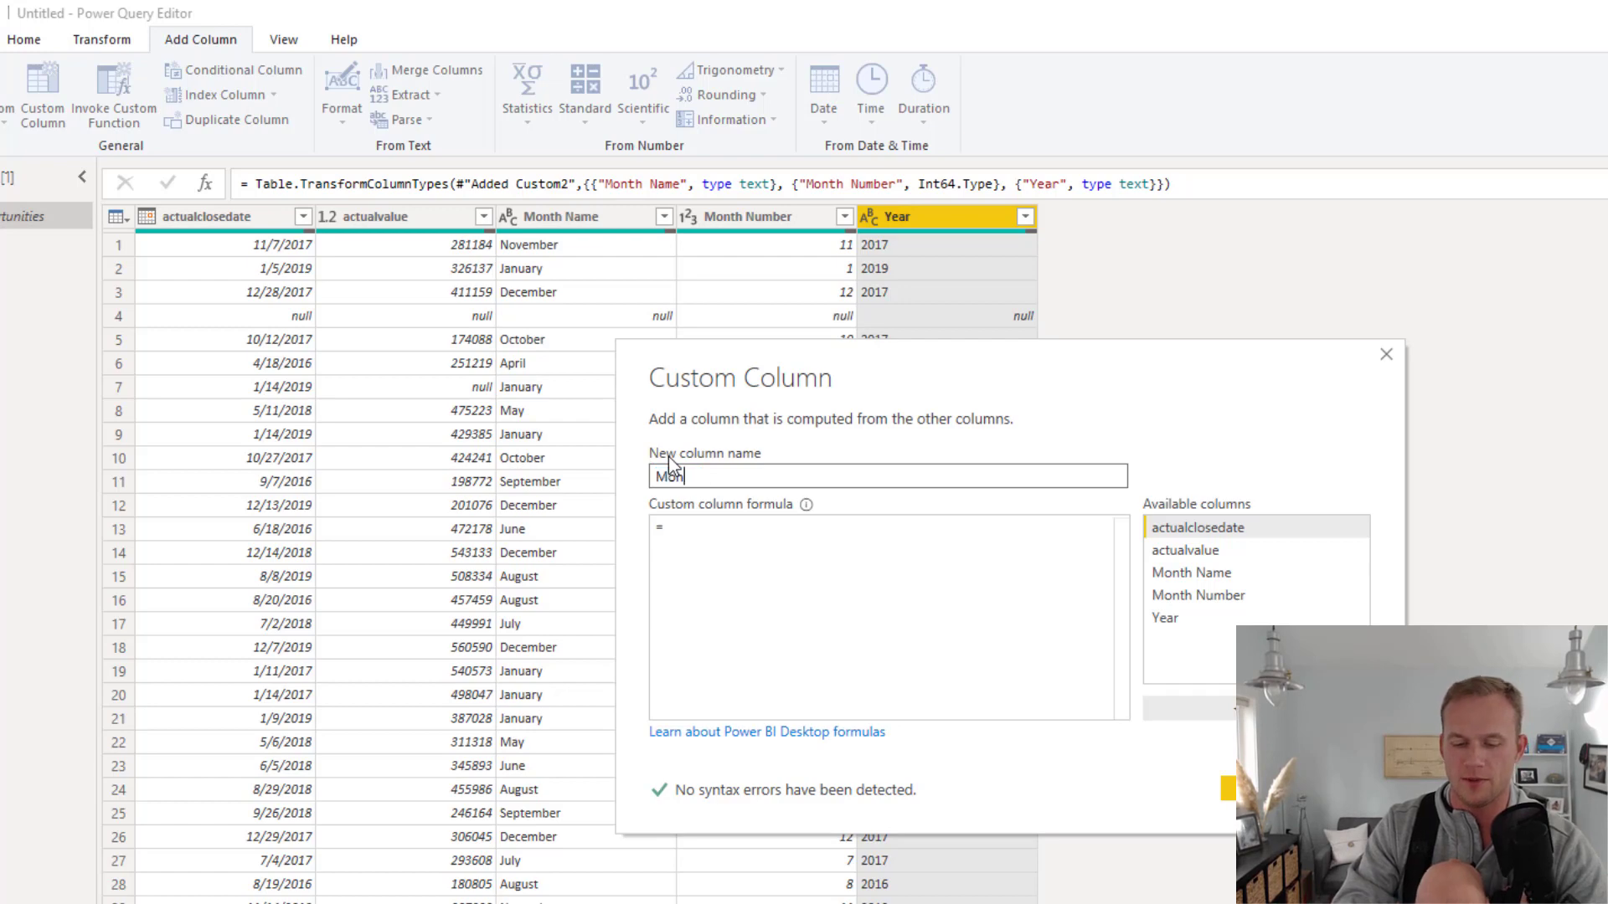
click(722, 534)
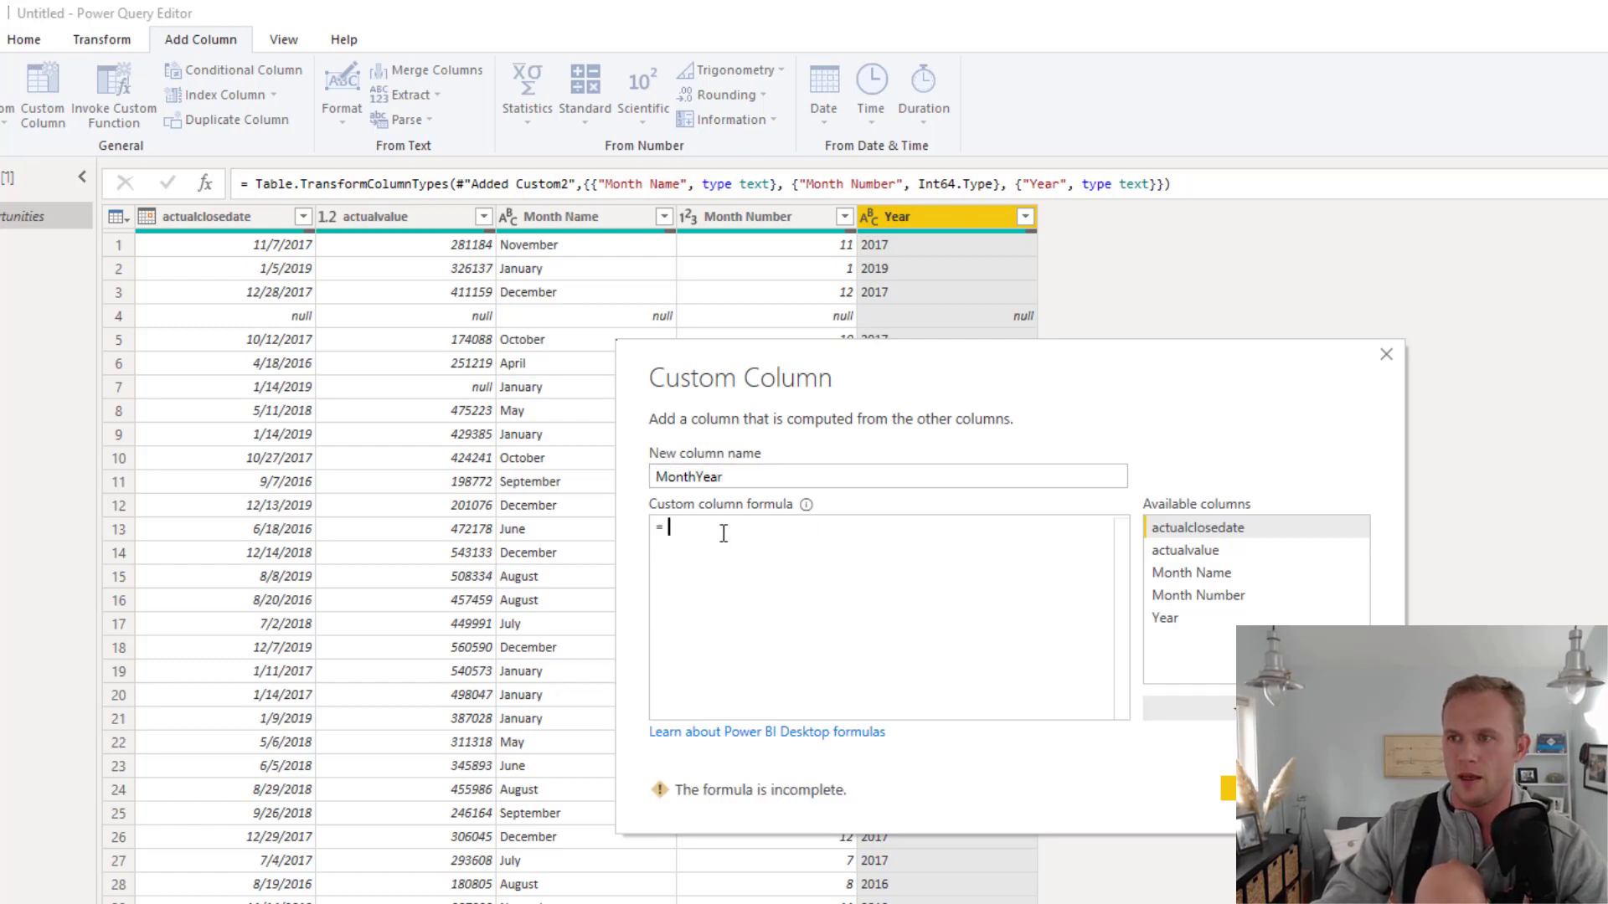
click(1213, 574)
double_click(1214, 574)
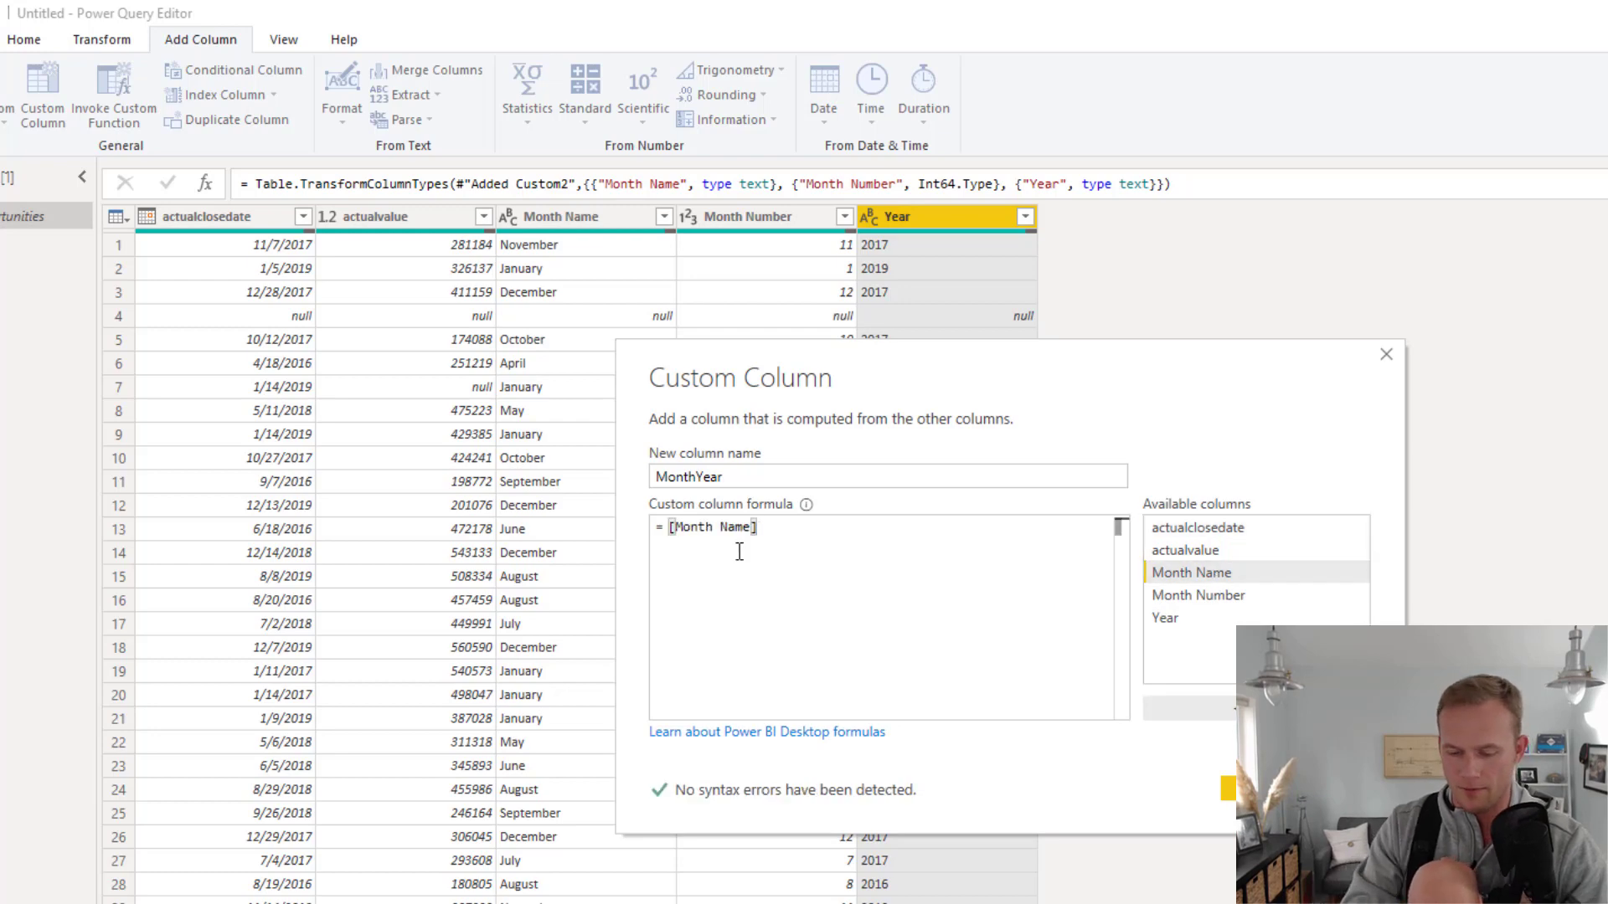
text(&)
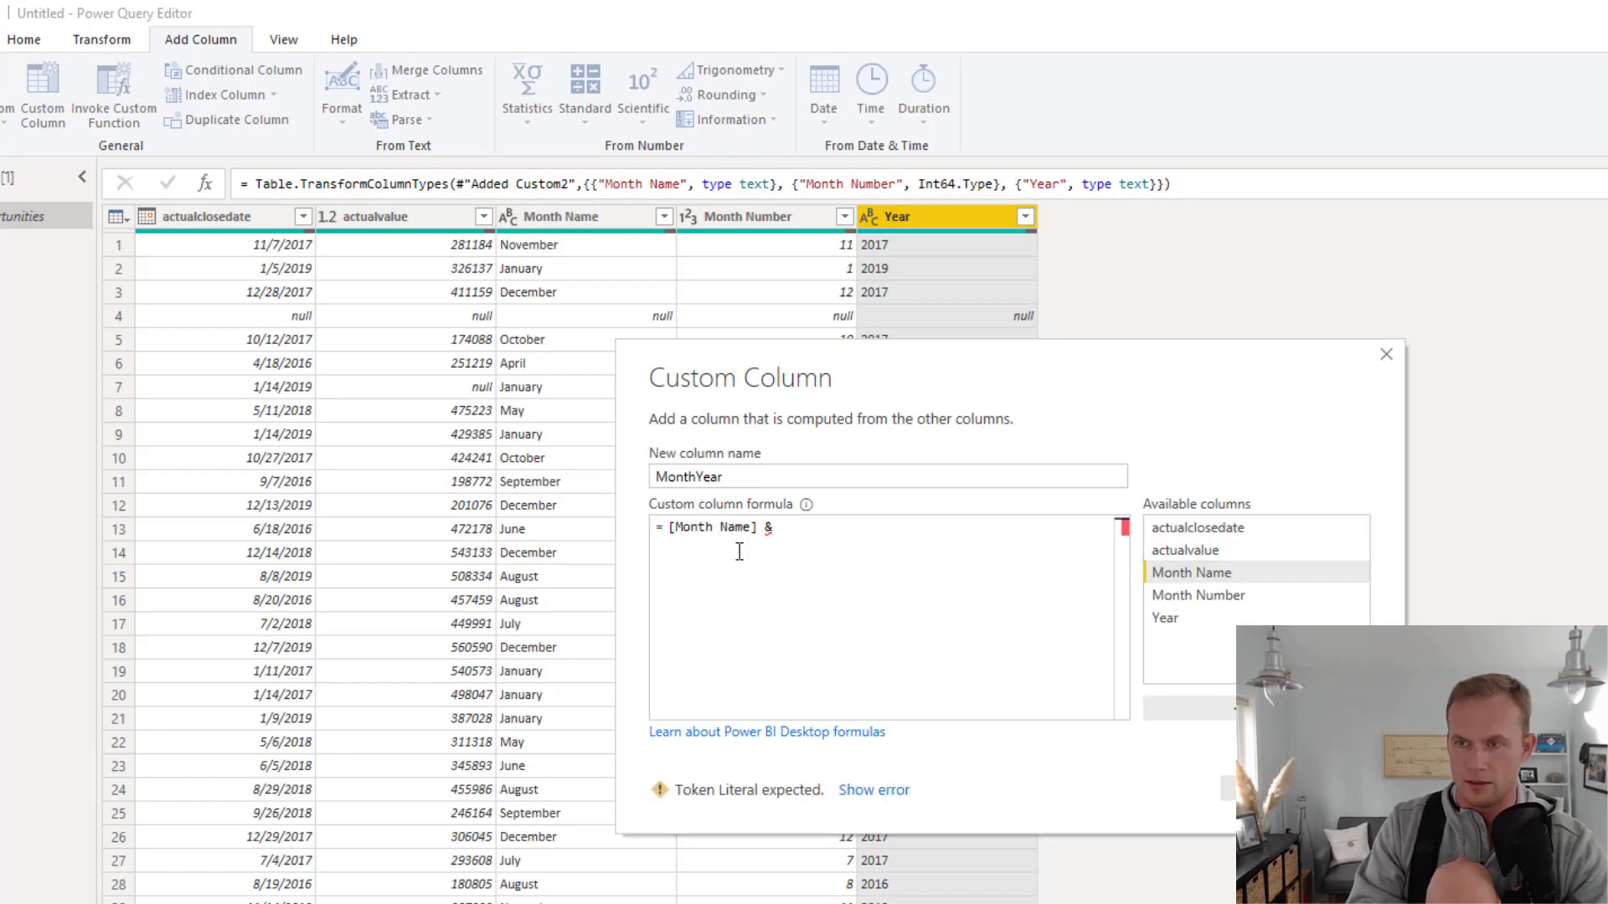
text( "-)
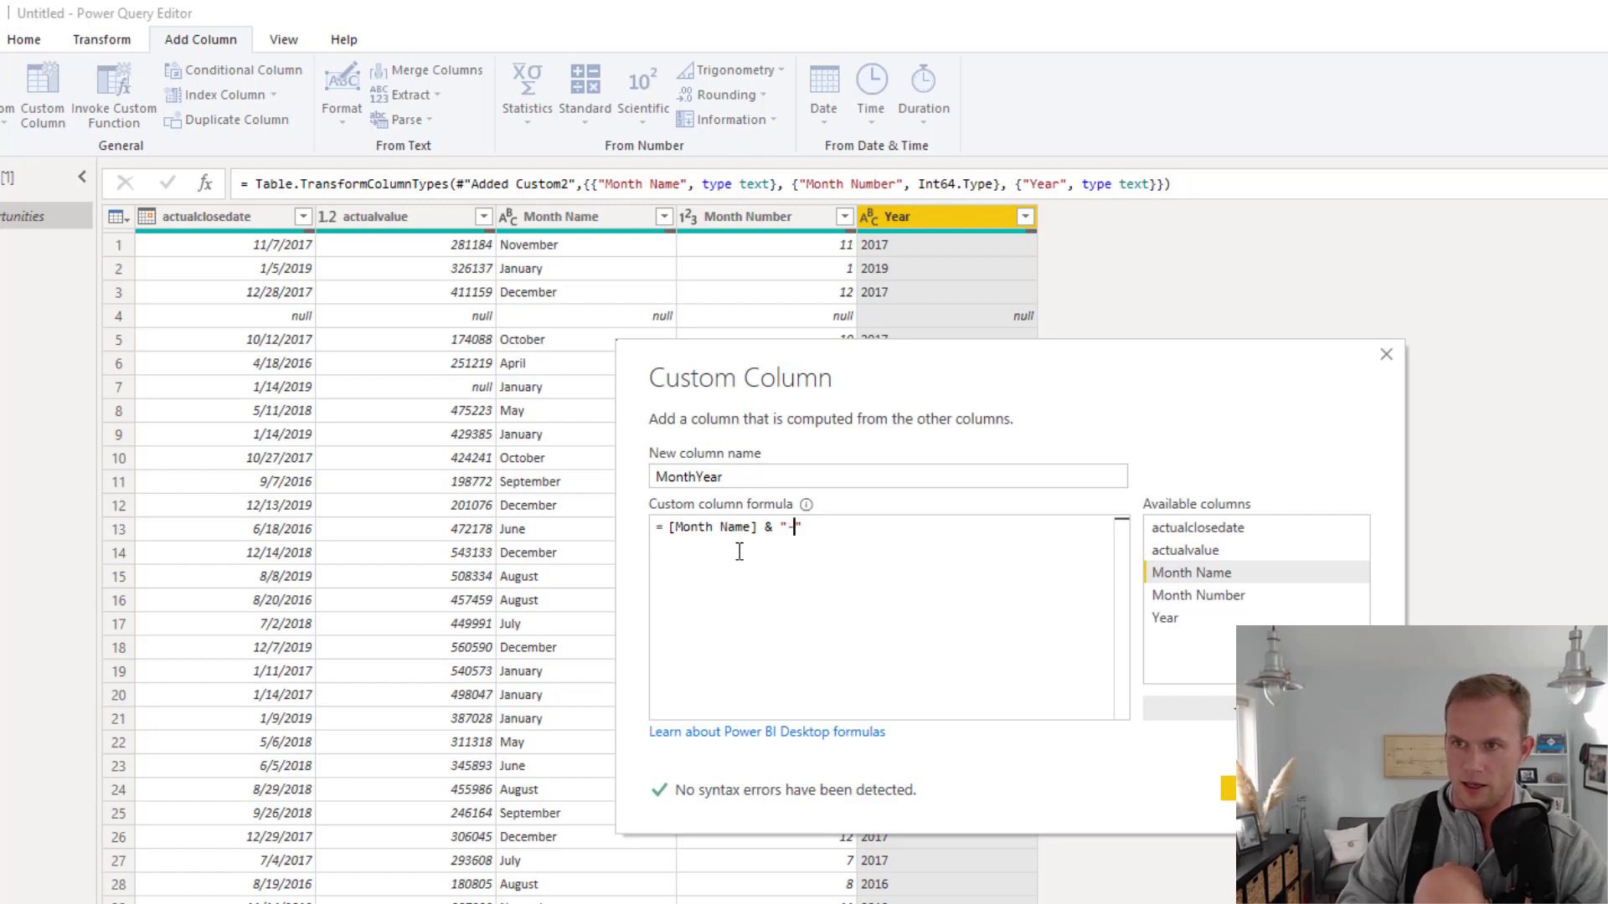
key(Right)
text(&)
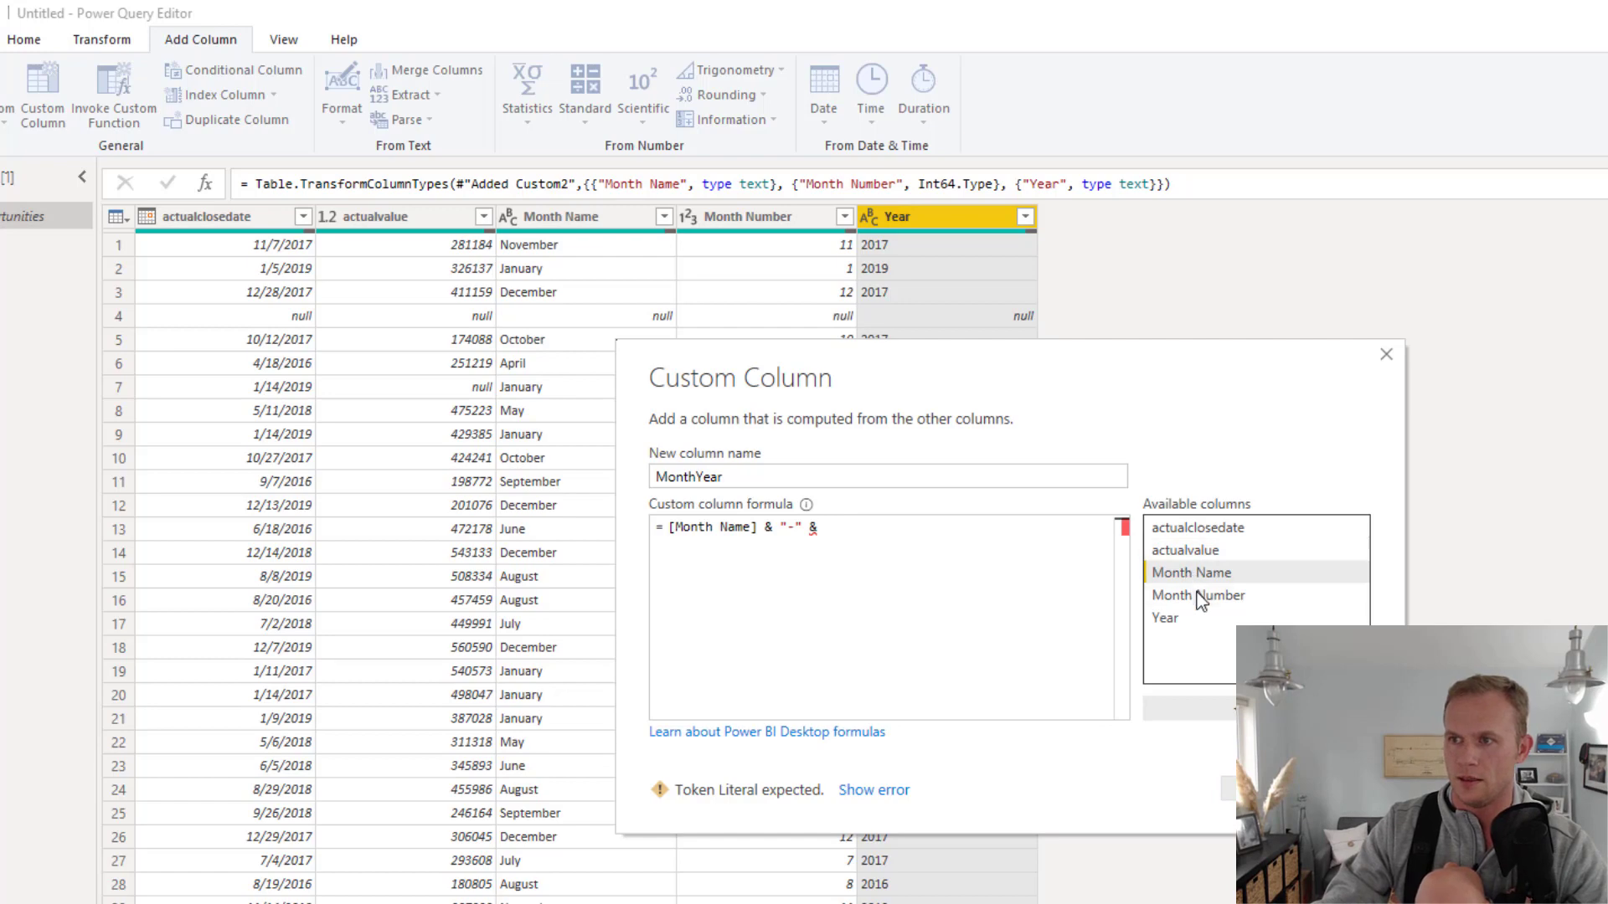
double_click(1164, 618)
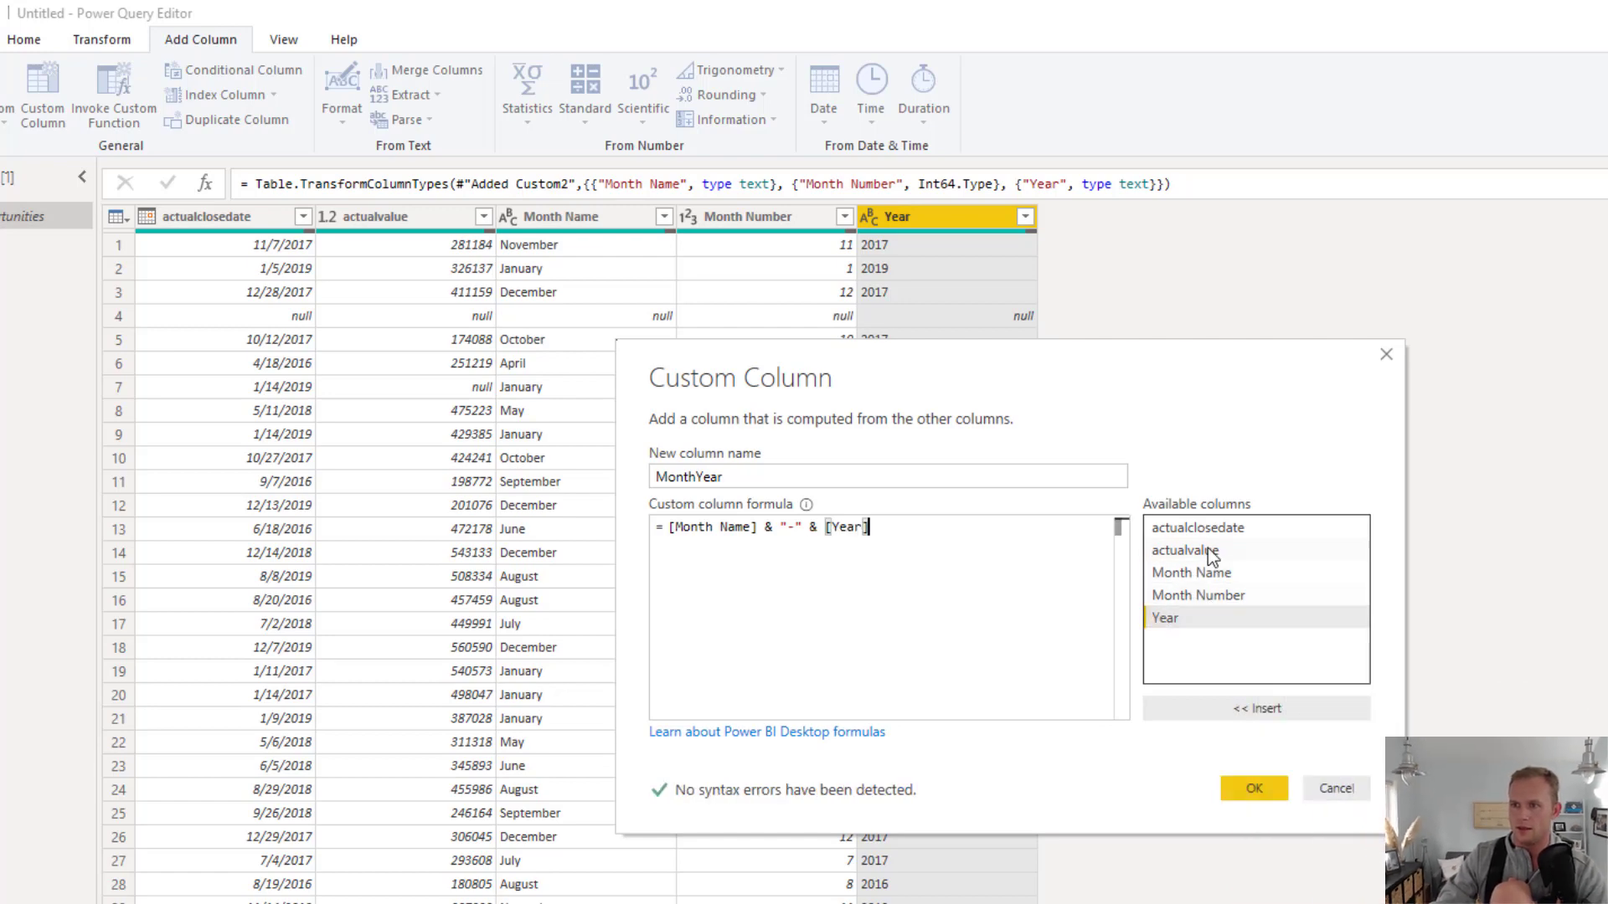
click(1256, 787)
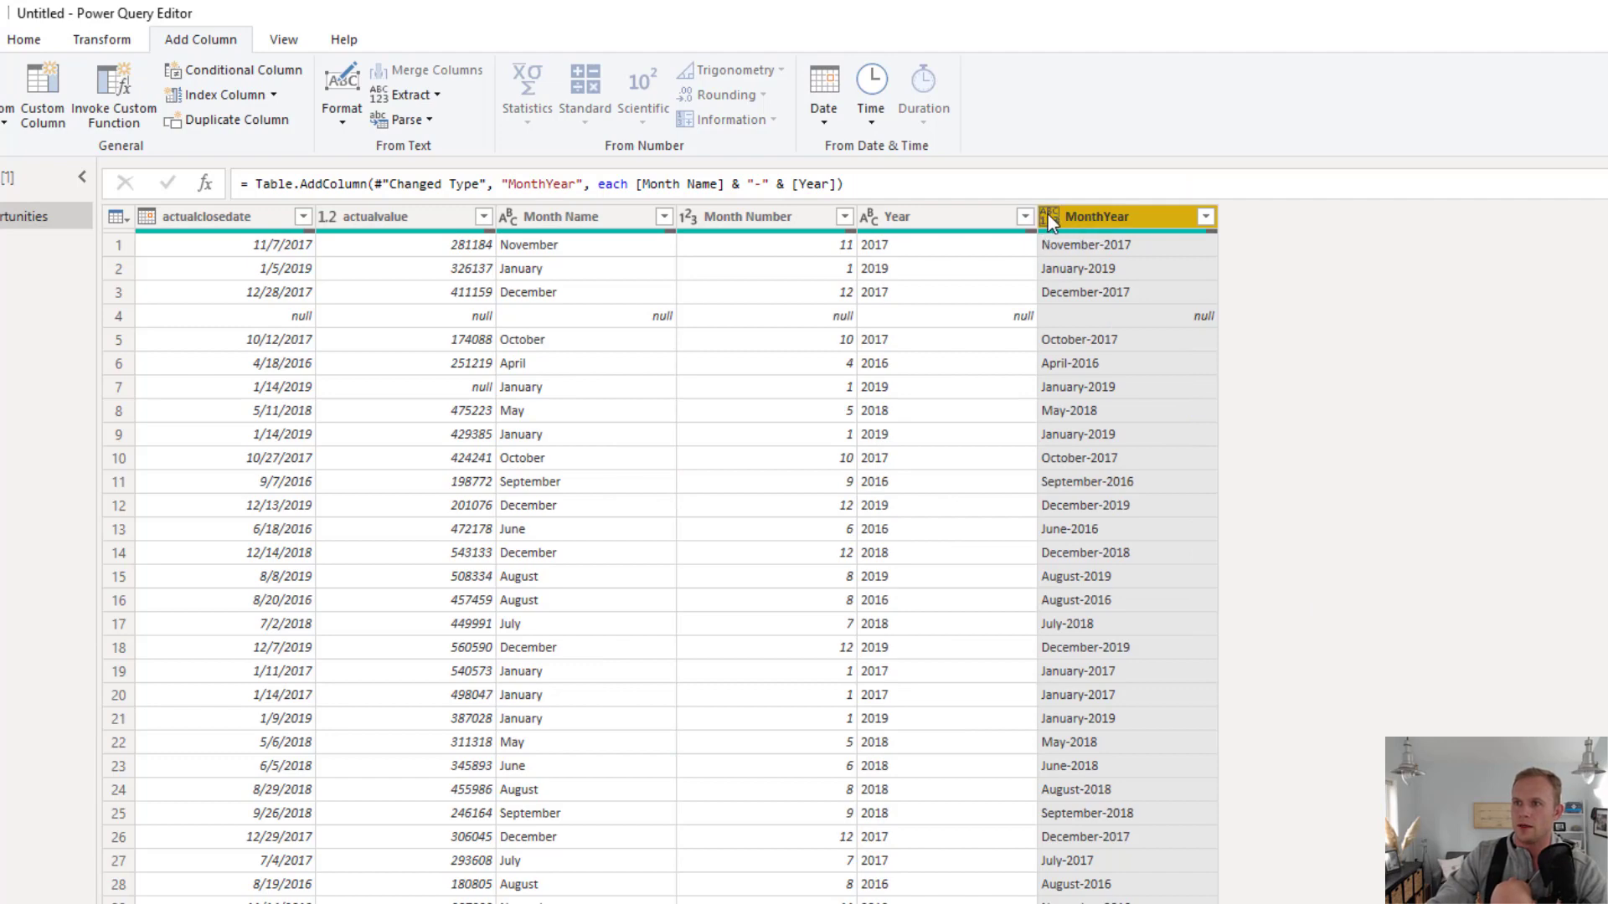
click(1049, 215)
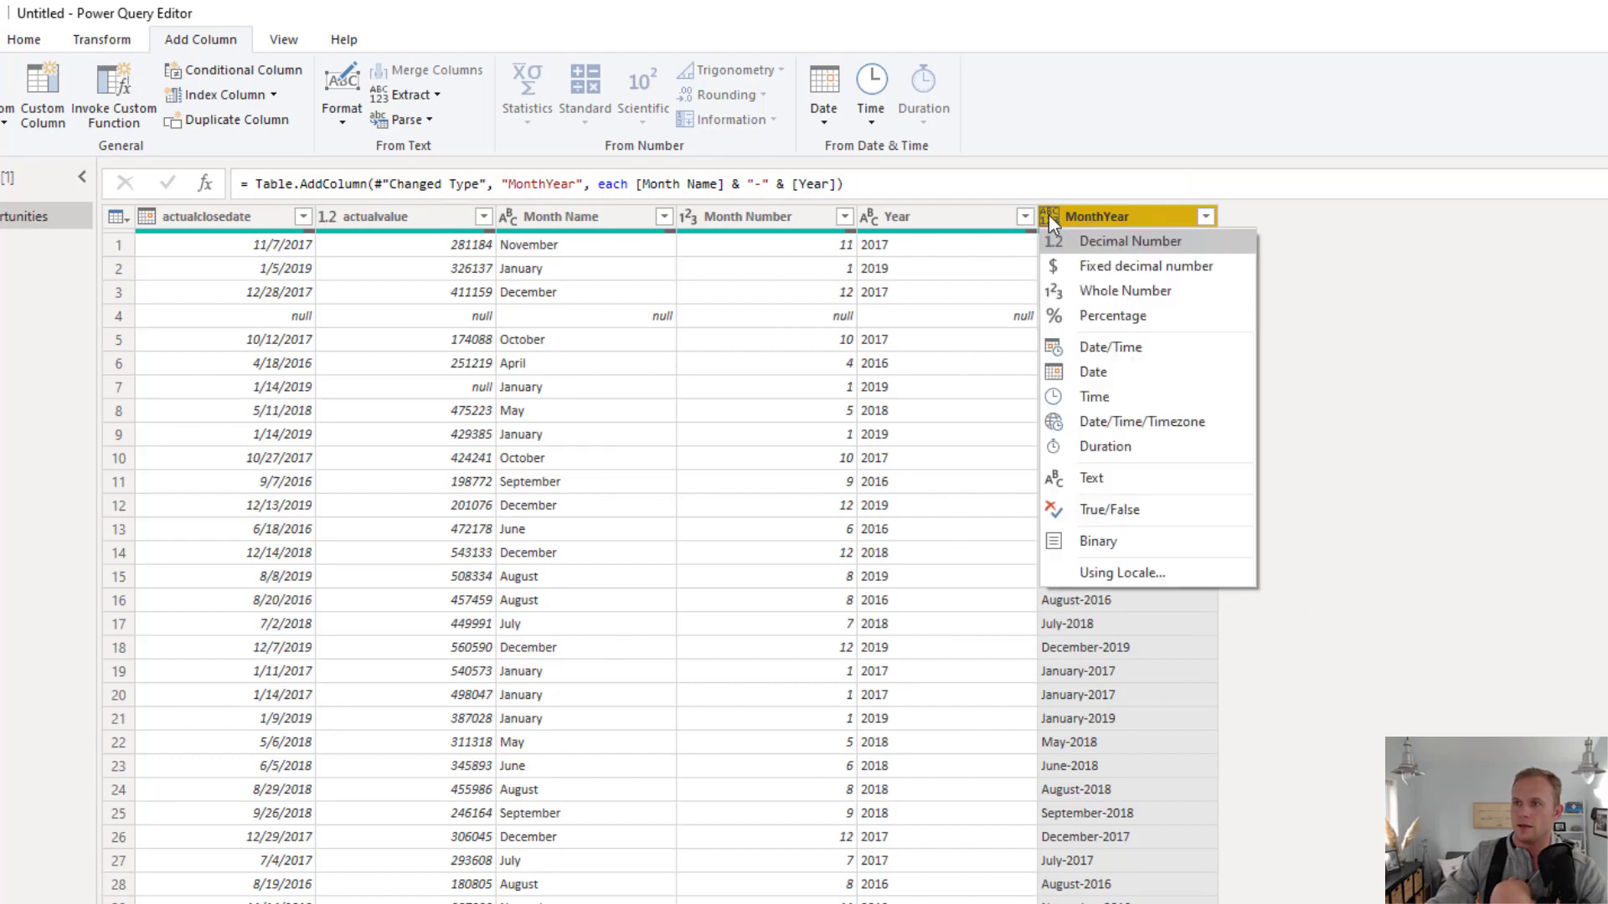
click(1097, 482)
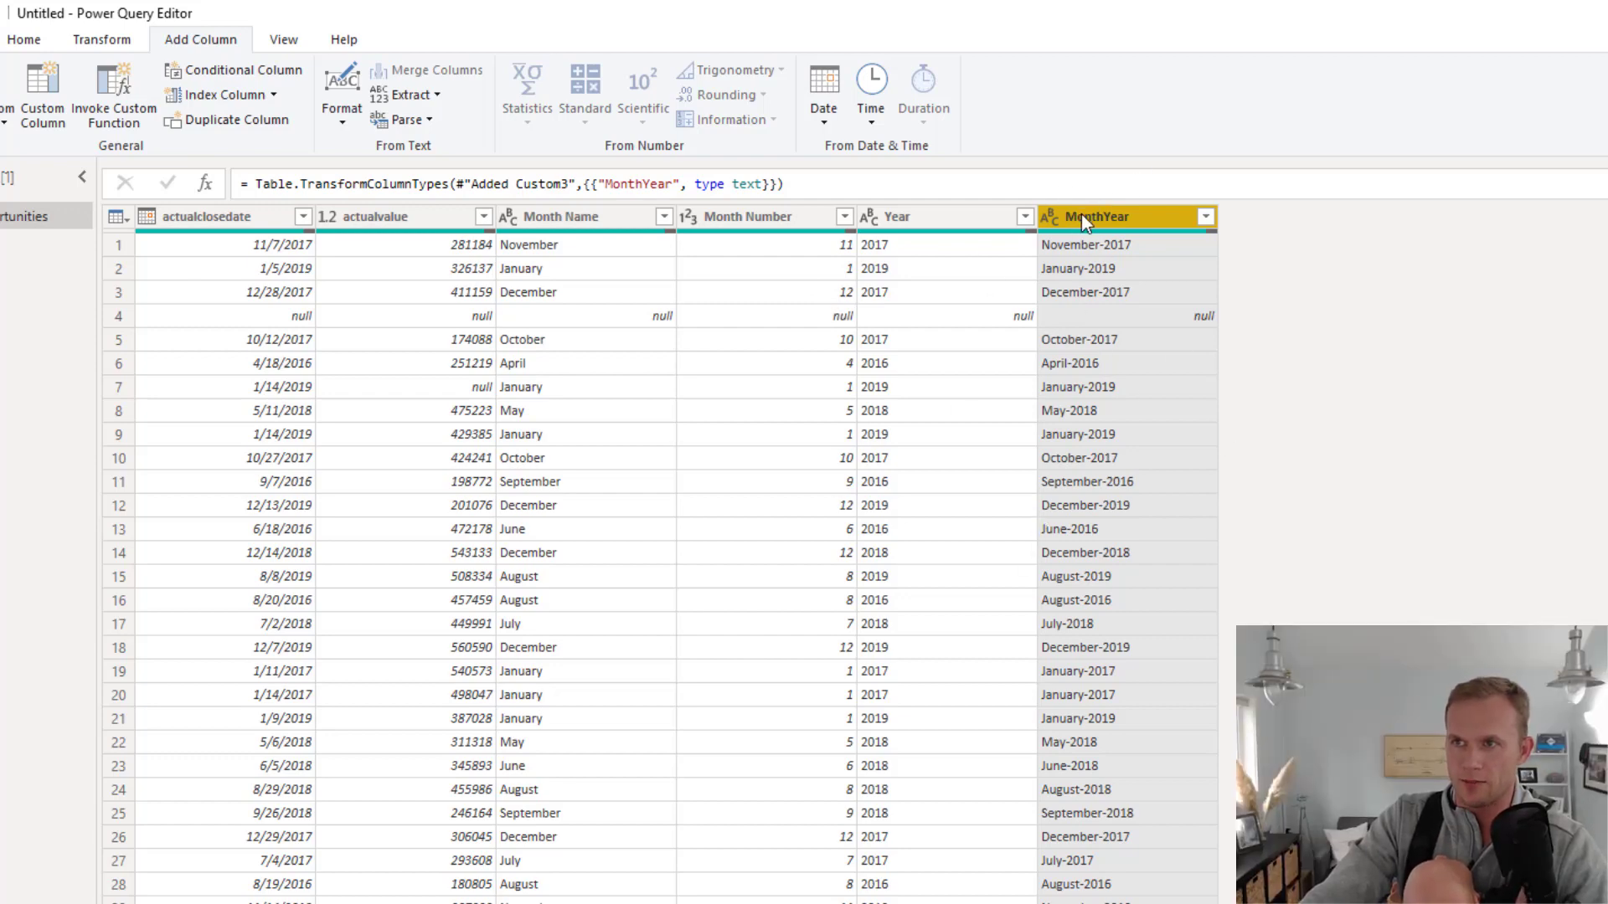
Select the MonthYear, Year, Month Number and Month Name columns and start a Group By on them
ctrl+click(912, 218)
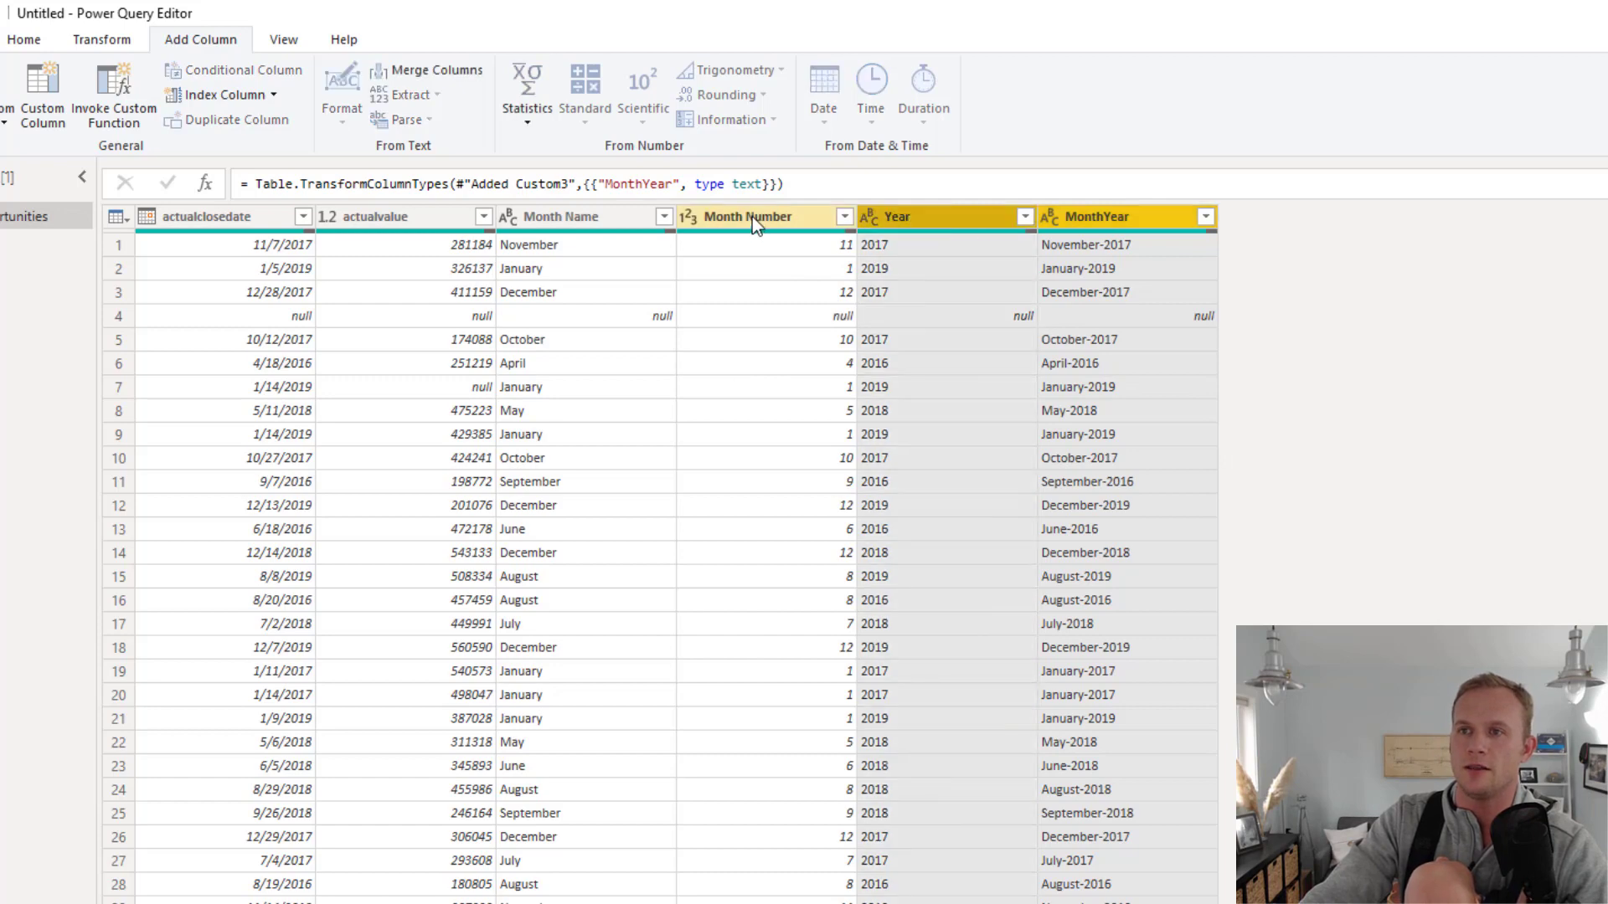
ctrl+click(752, 218)
ctrl+click(574, 219)
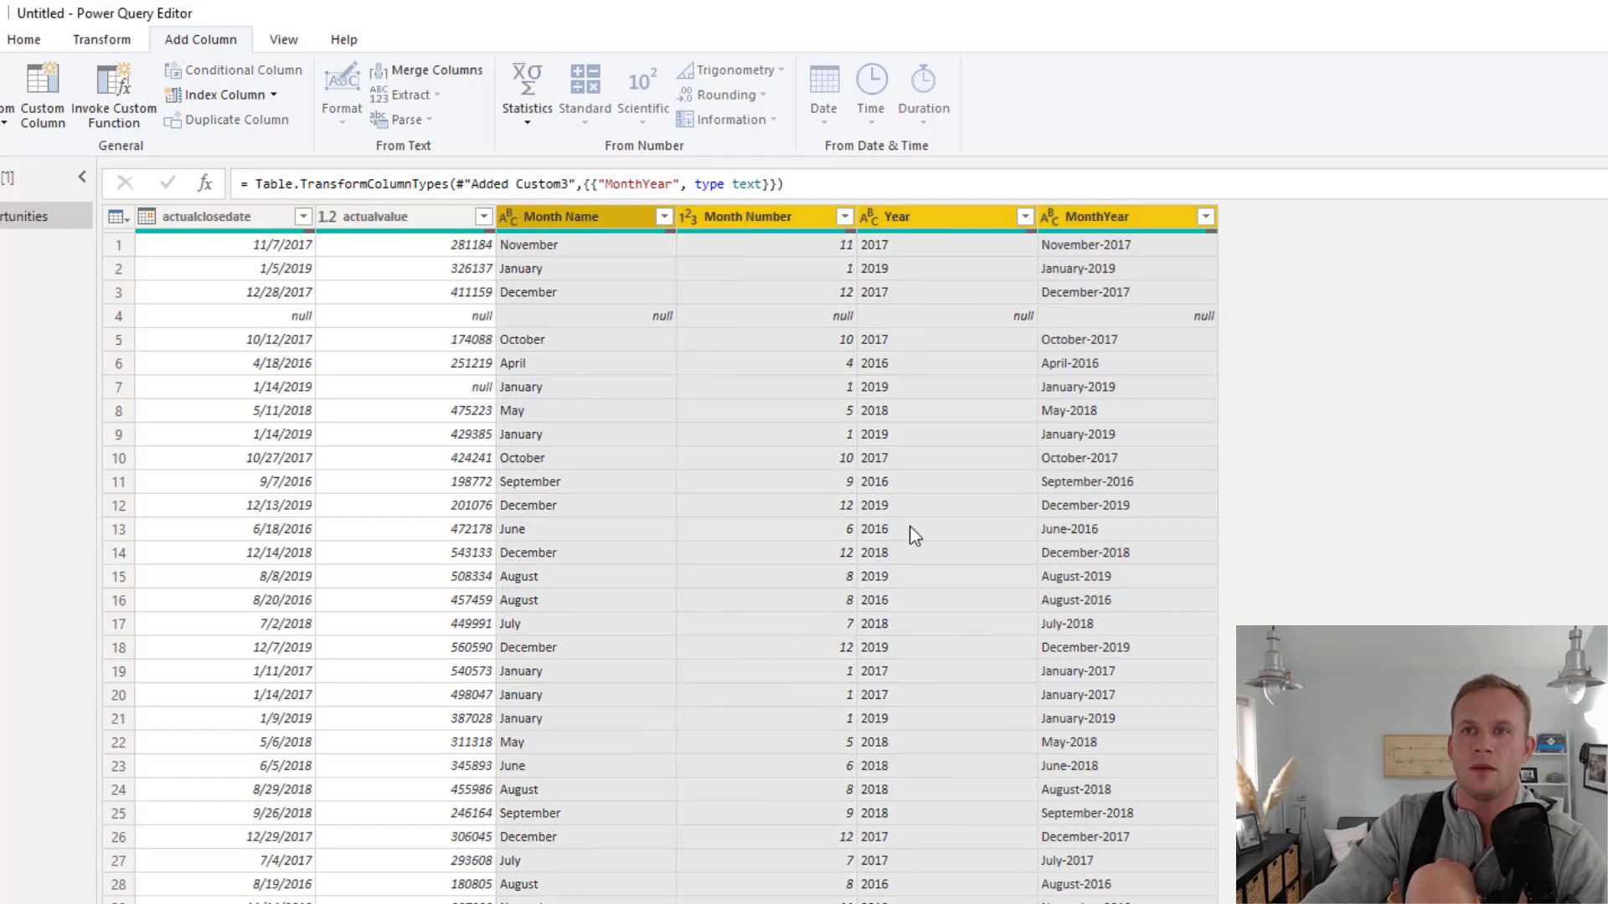
click(157, 39)
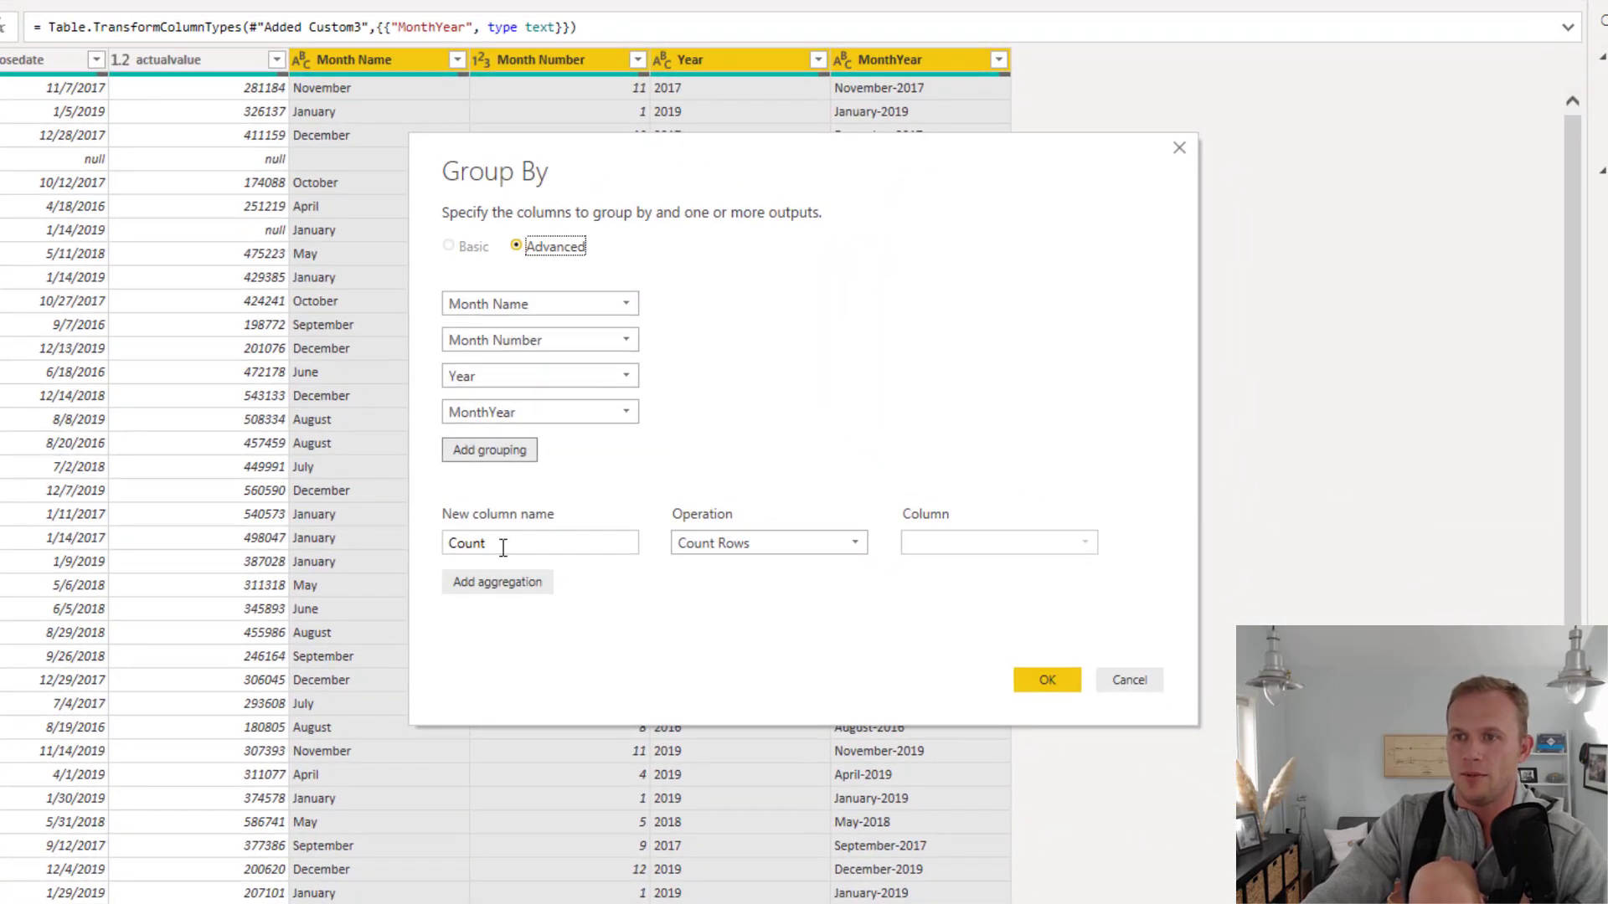
Aggregate the groups with a Sum of actualvalue in a new column named Actual Revenue and apply the grouping
click(858, 551)
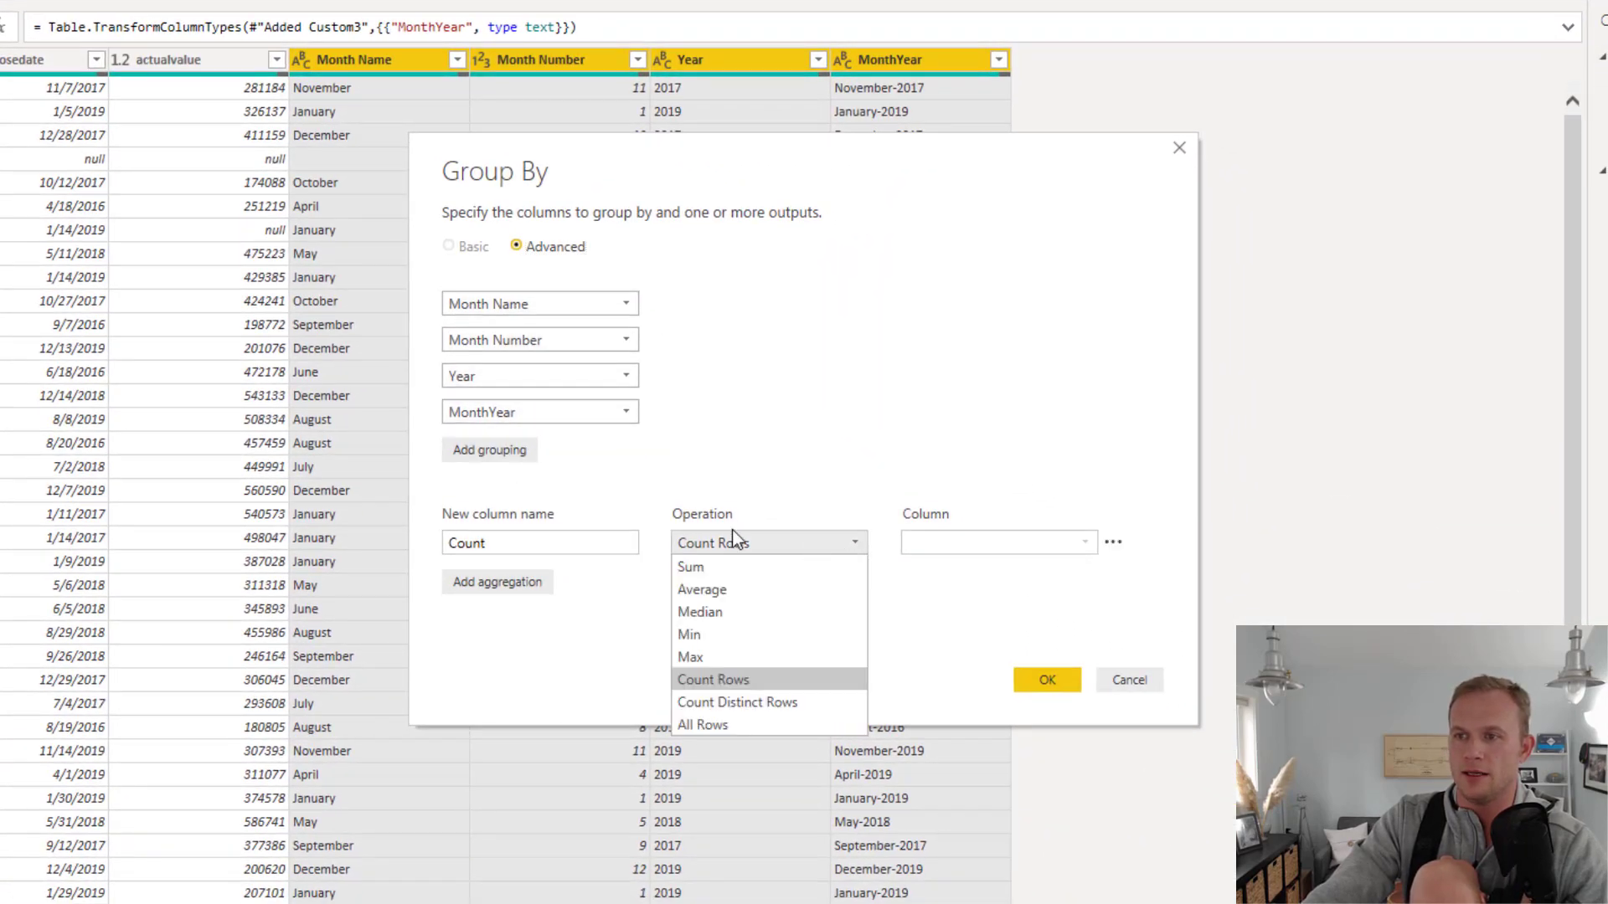
click(706, 566)
click(1004, 545)
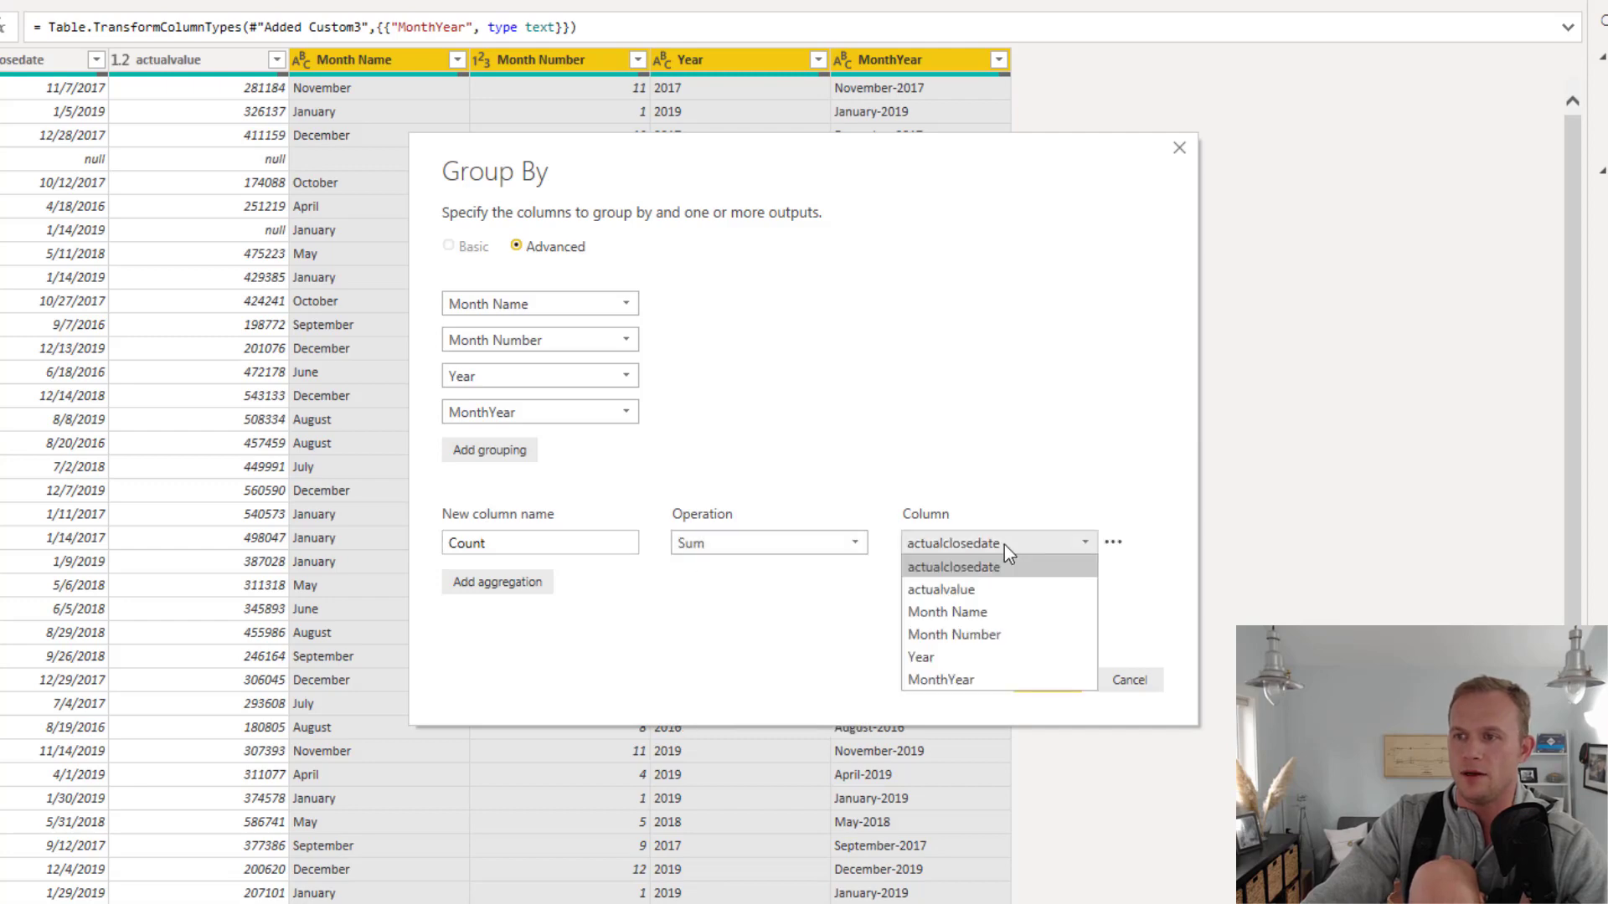
click(968, 590)
double_click(584, 541)
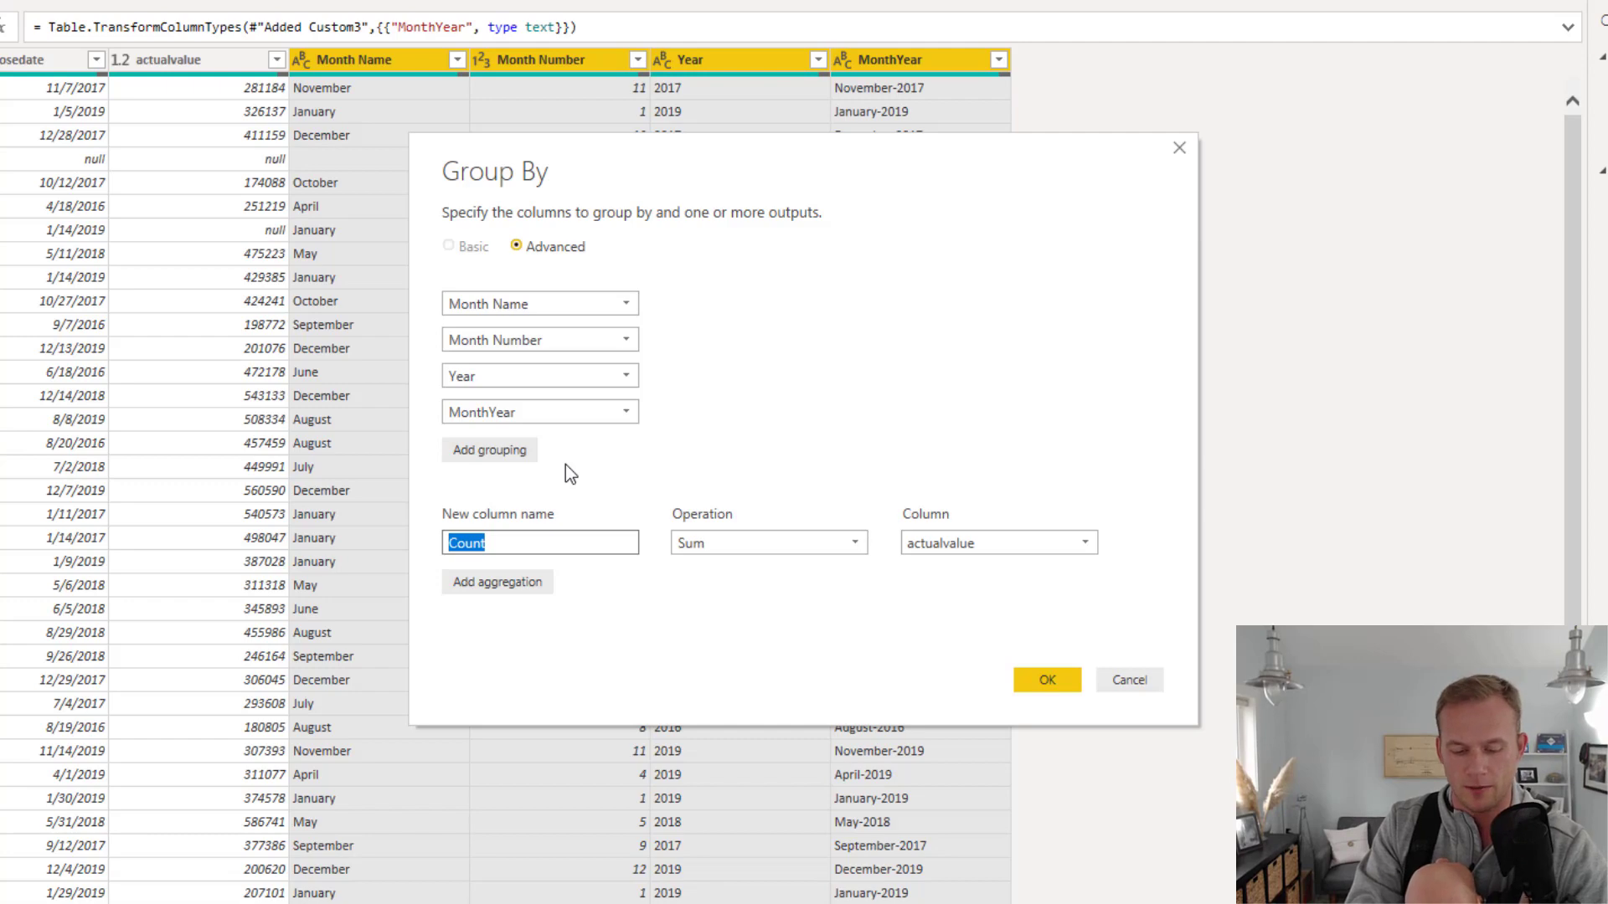
text(Revenue)
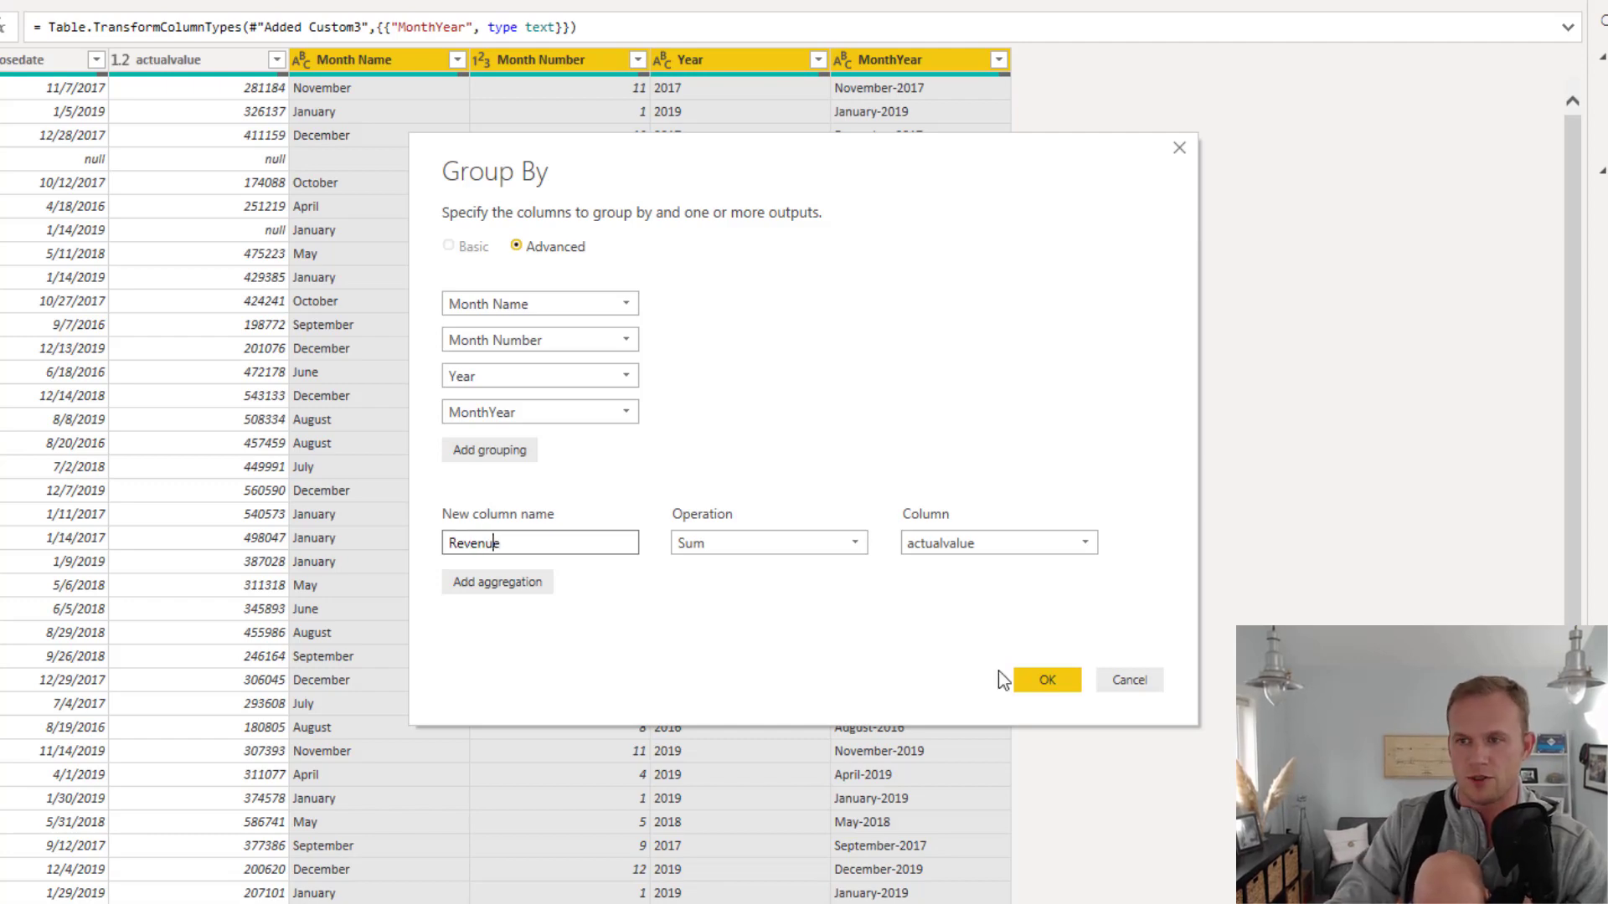
key(Home)
text(Actual)
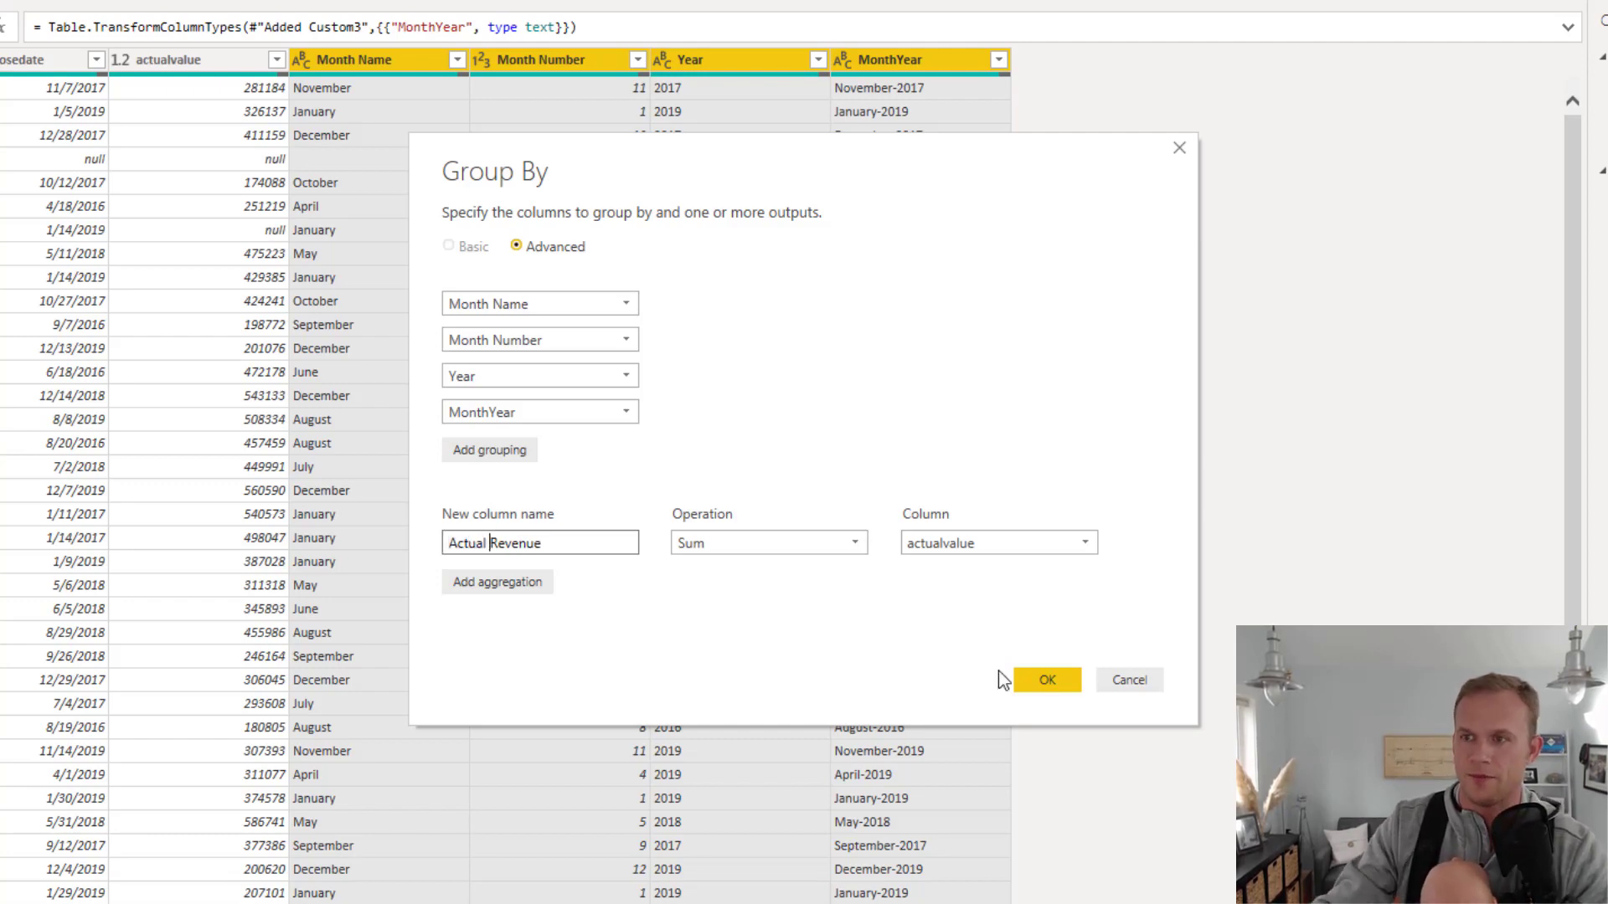
click(1046, 681)
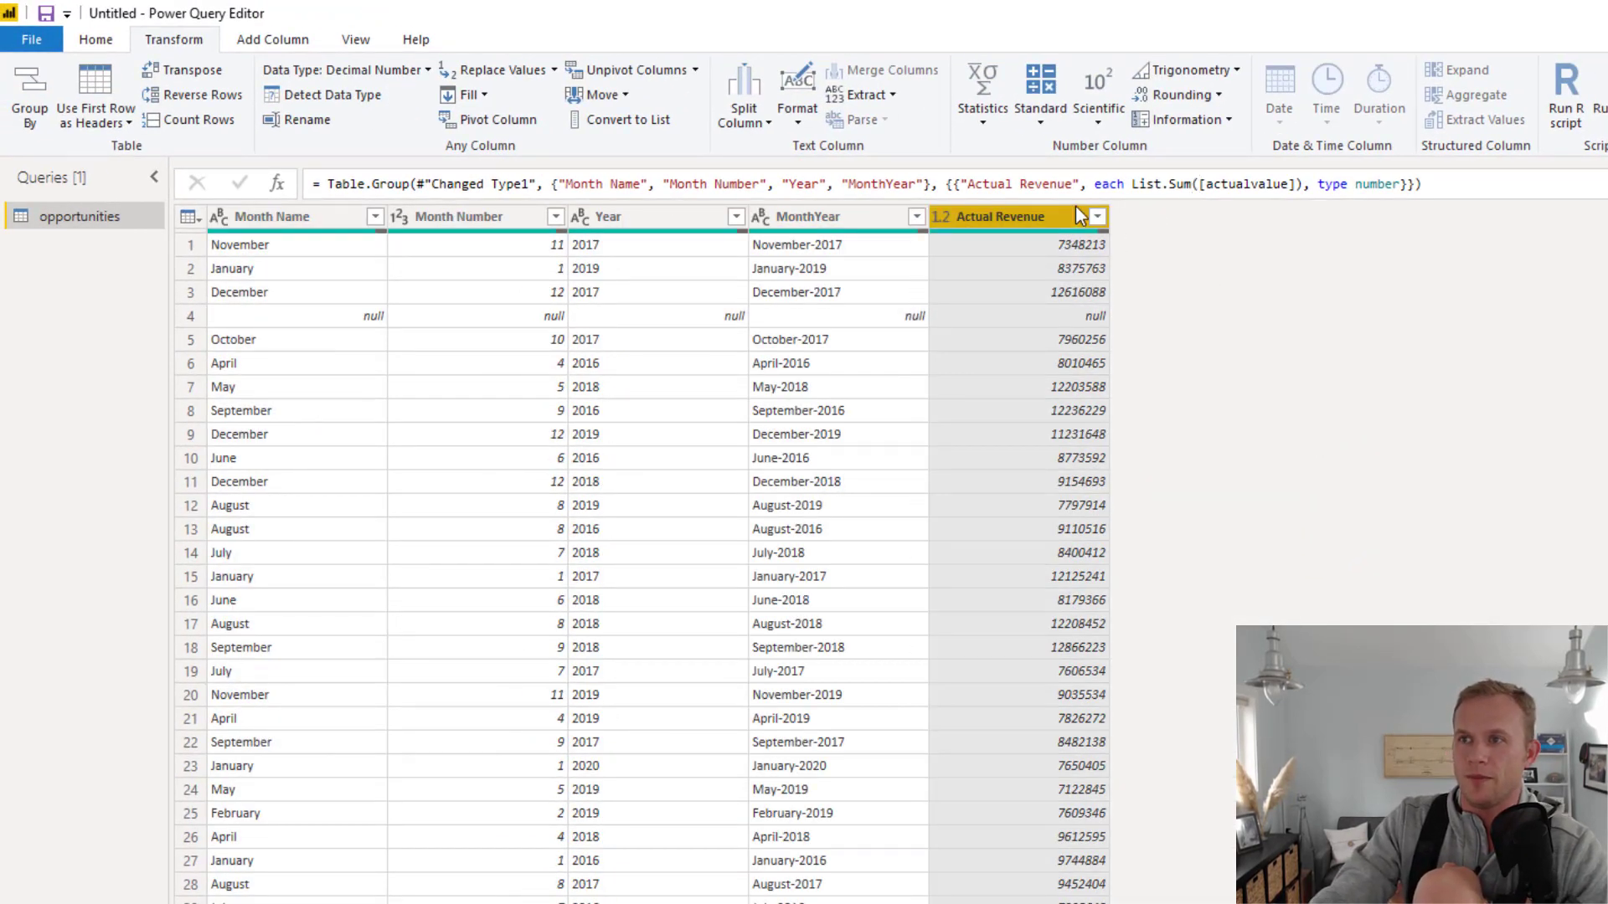
Remove the rows with an empty MonthYear from the grouped table and look through the remaining rows
click(915, 218)
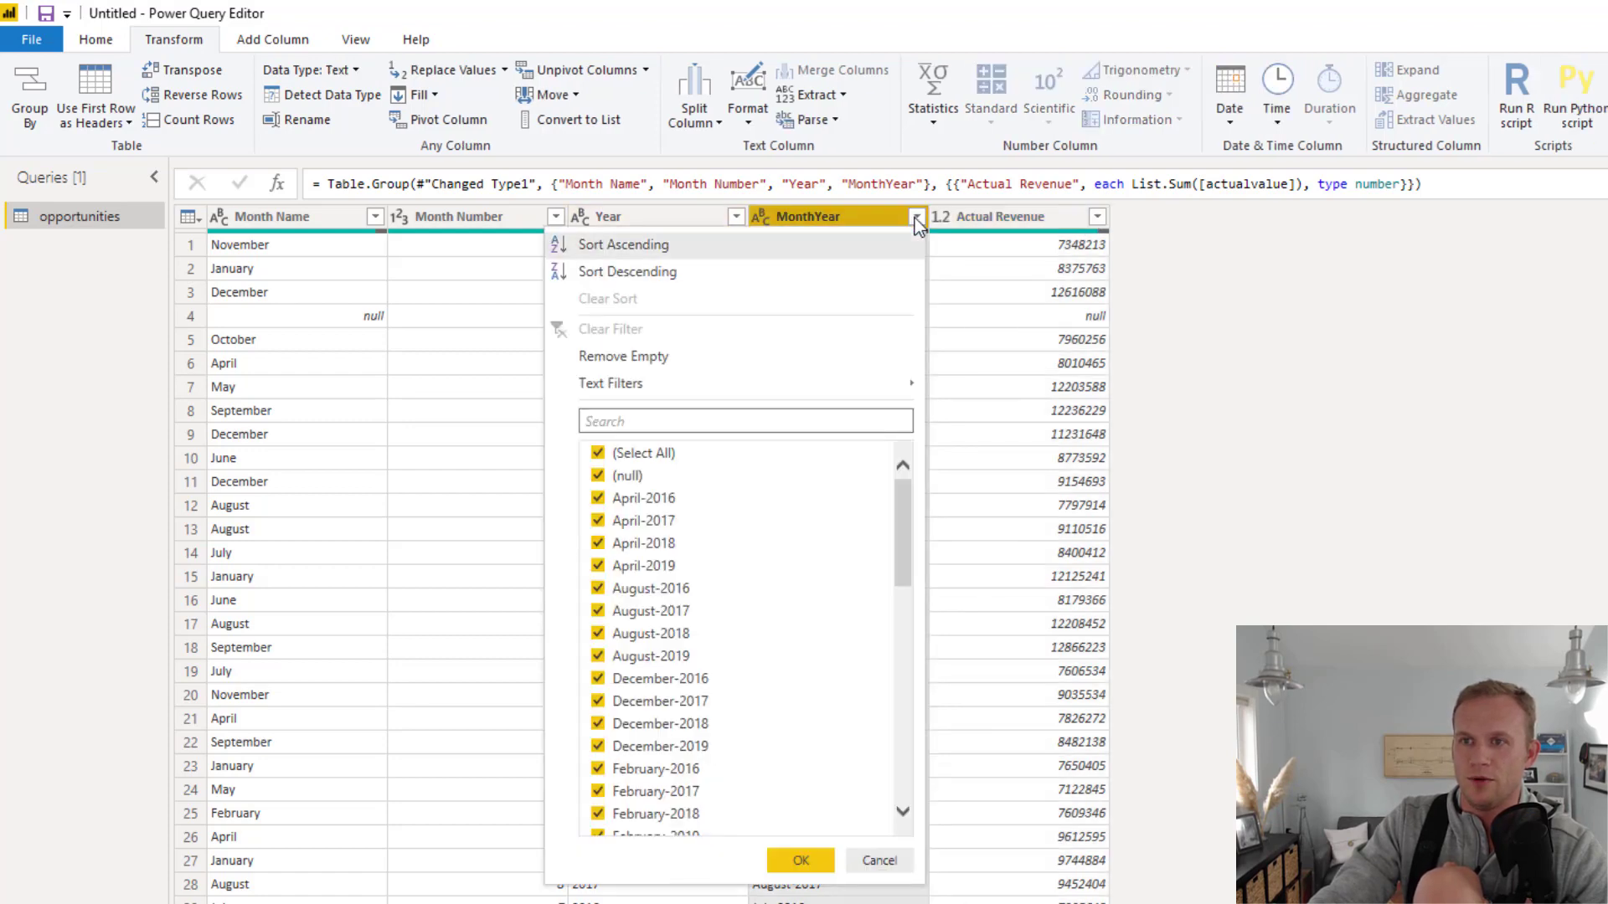
click(659, 360)
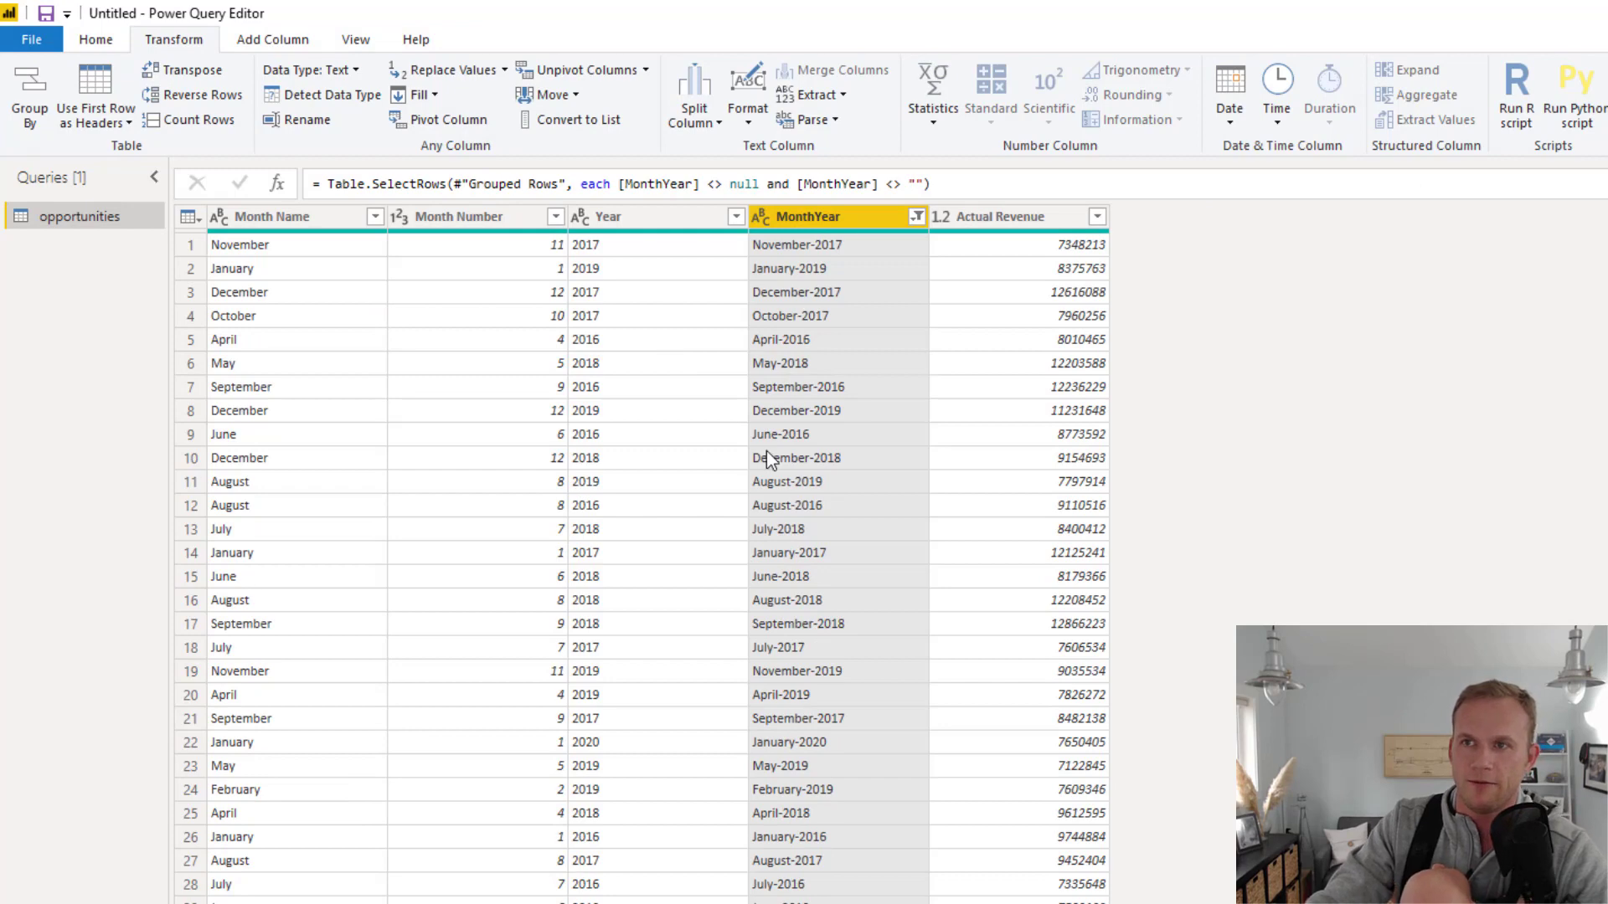
scroll(765, 475, down, 3)
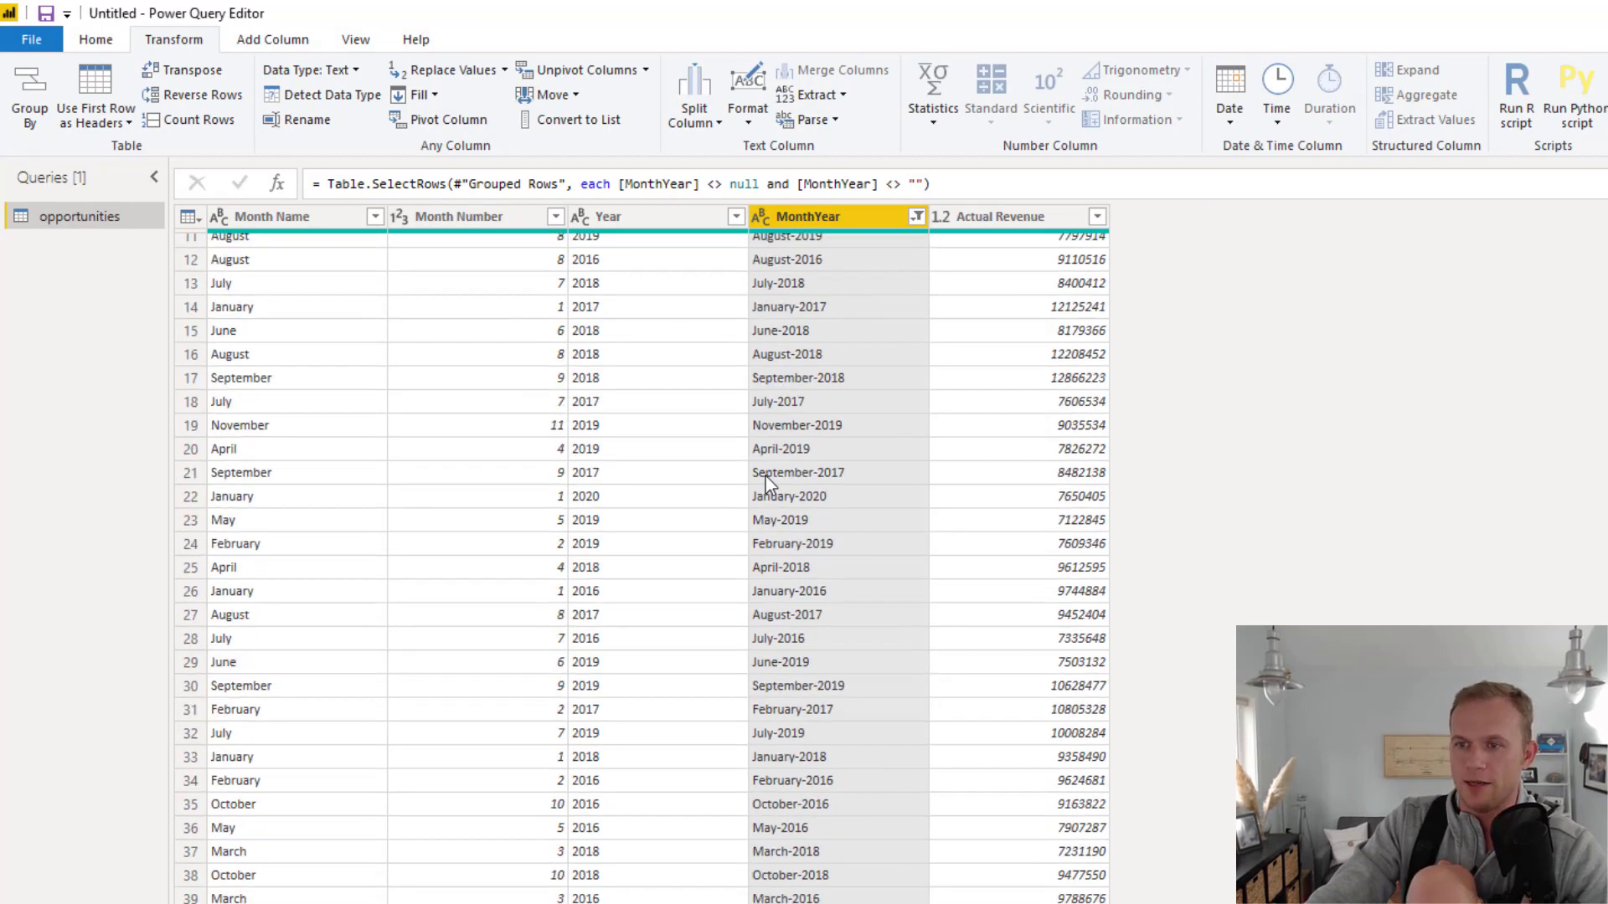
scroll(765, 477, up, 3)
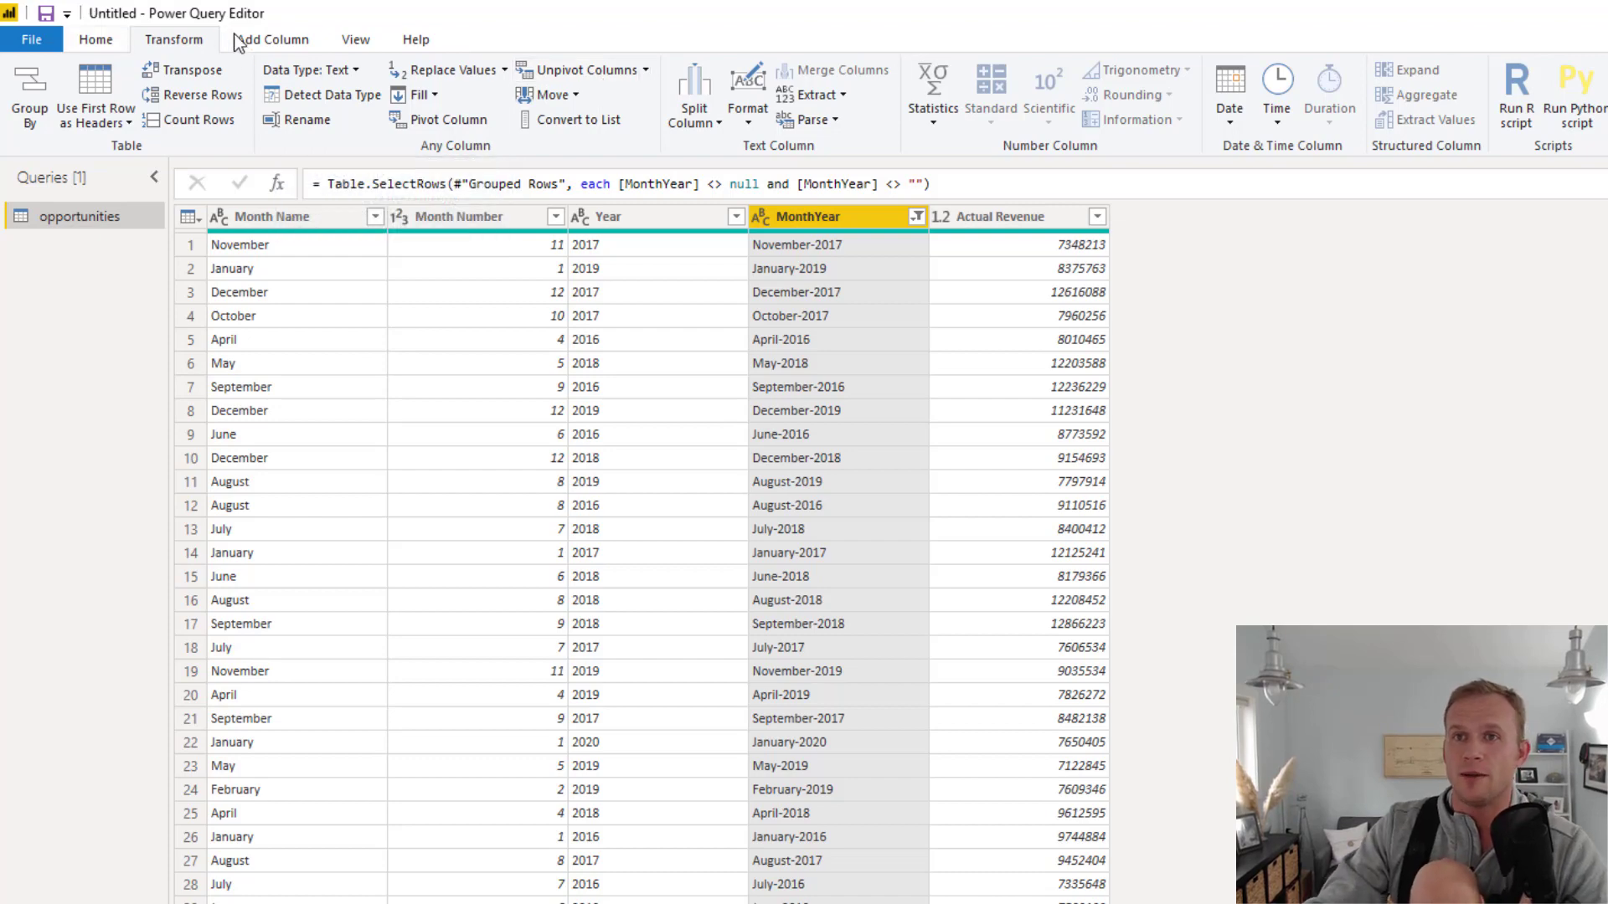
Open the opportunities query in the Advanced Editor and copy its entire code
click(94, 39)
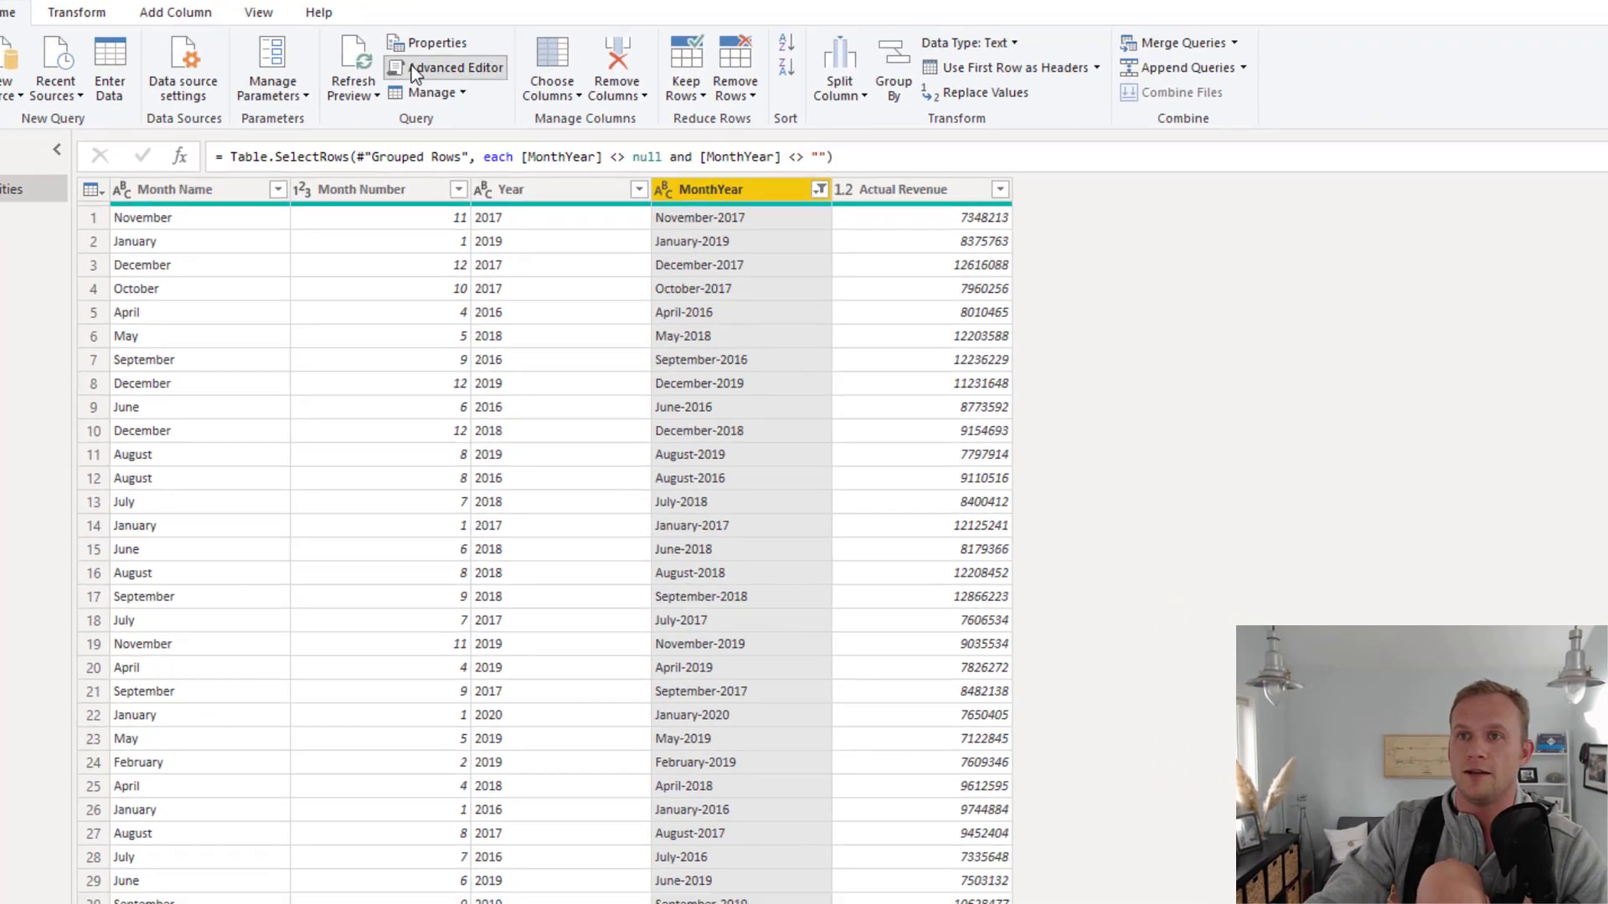
click(503, 97)
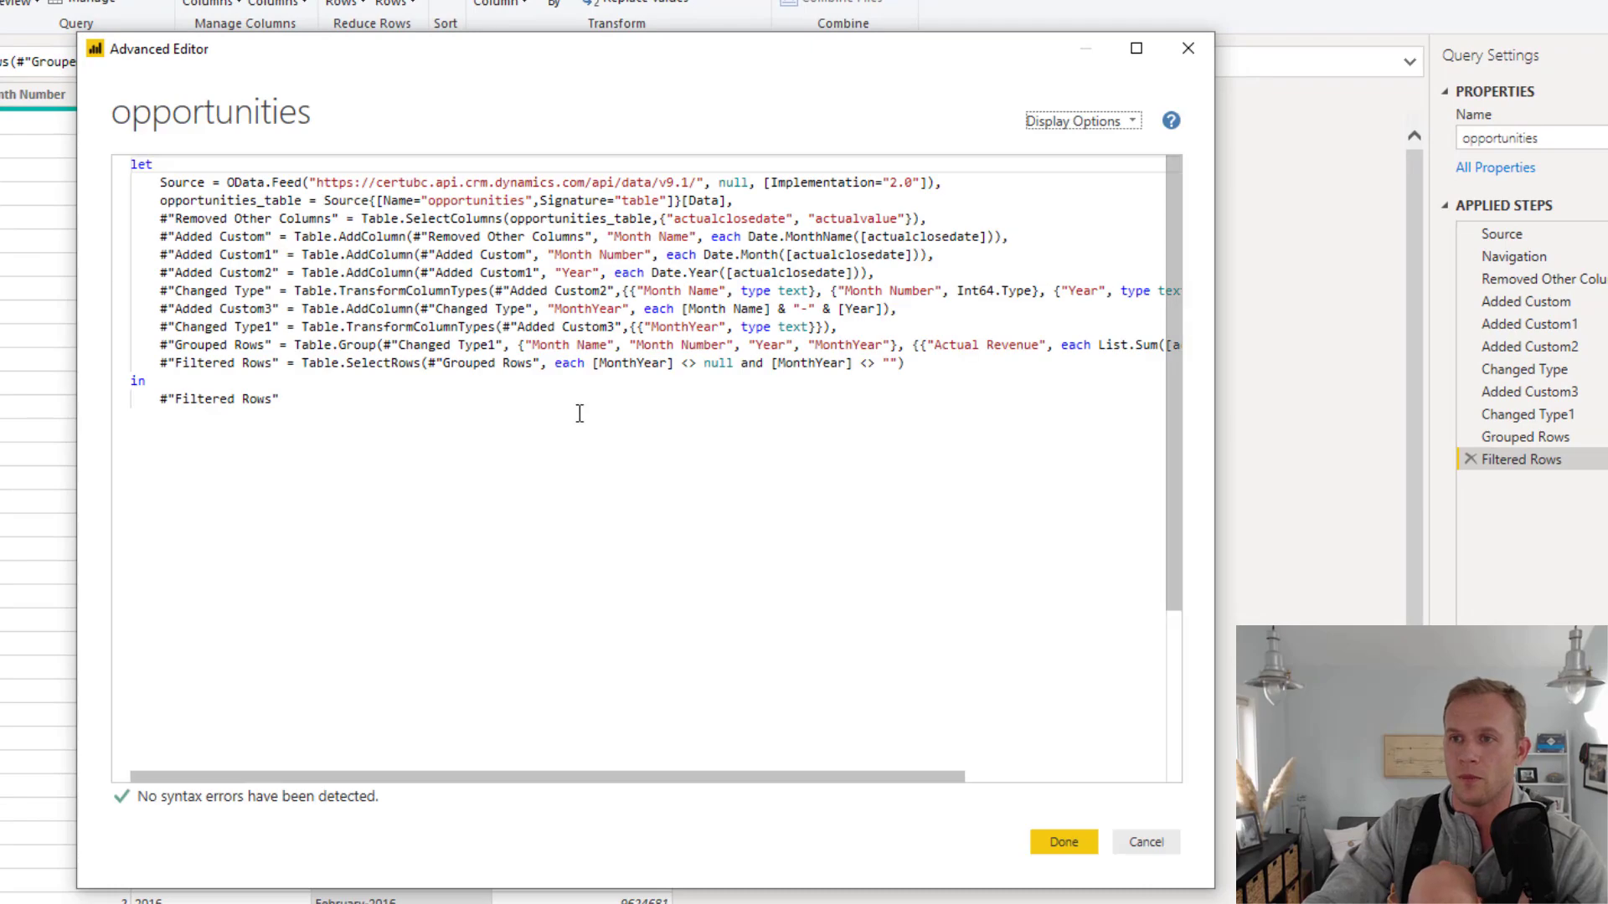
key(ctrl+a)
key(ctrl+c)
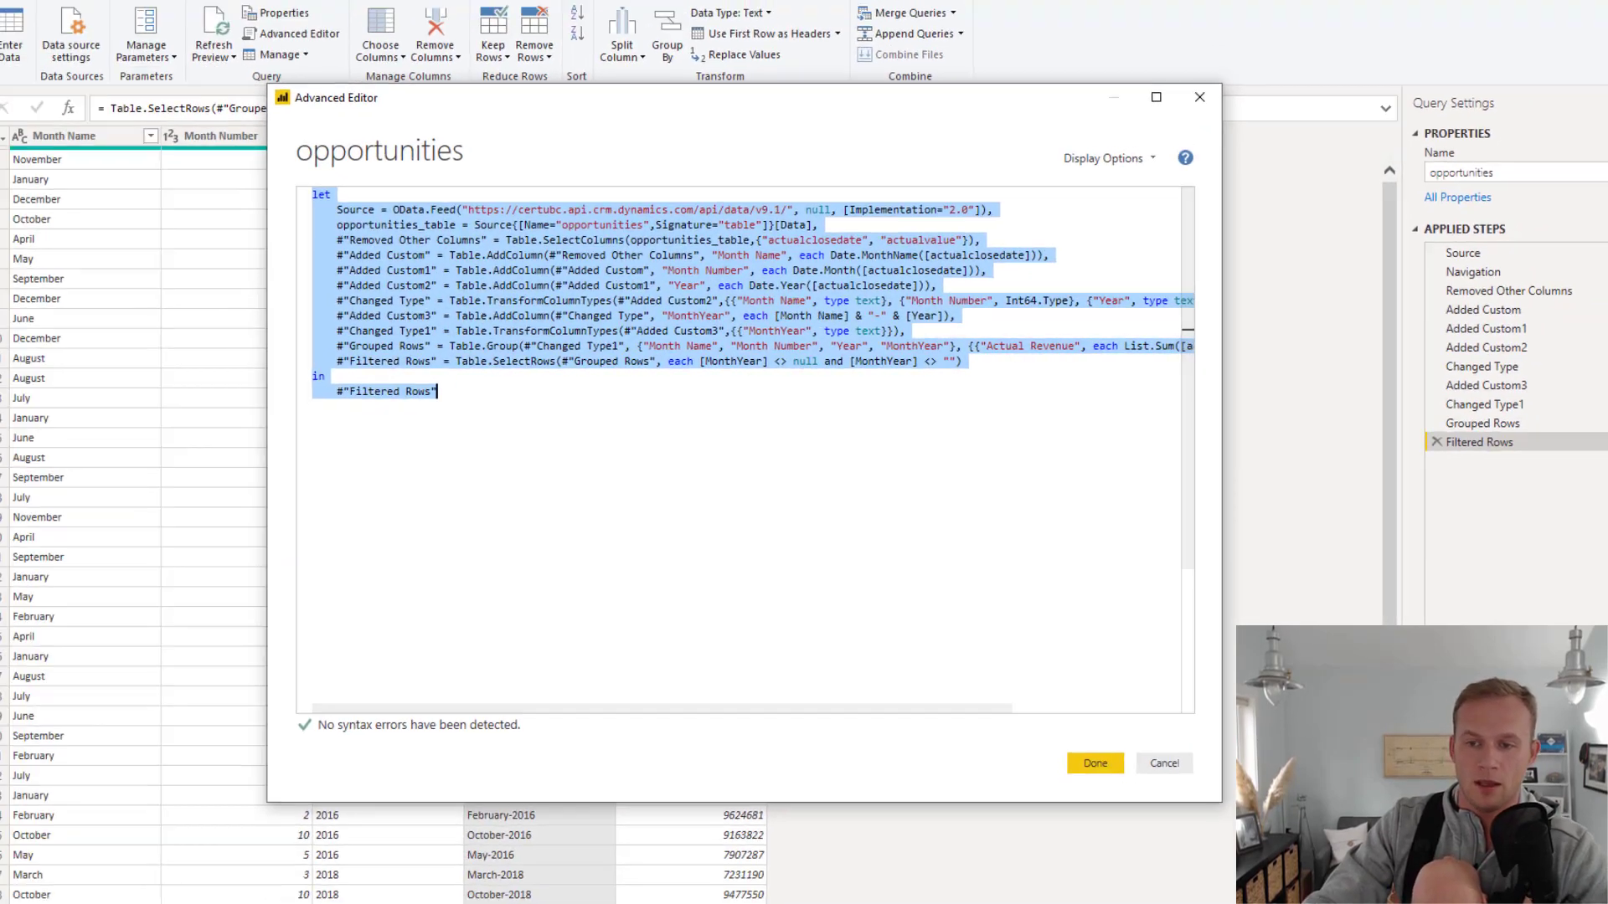
Switch to Power Apps in the browser, choose Blank query as data source and replace its default code with the copied query
click(348, 888)
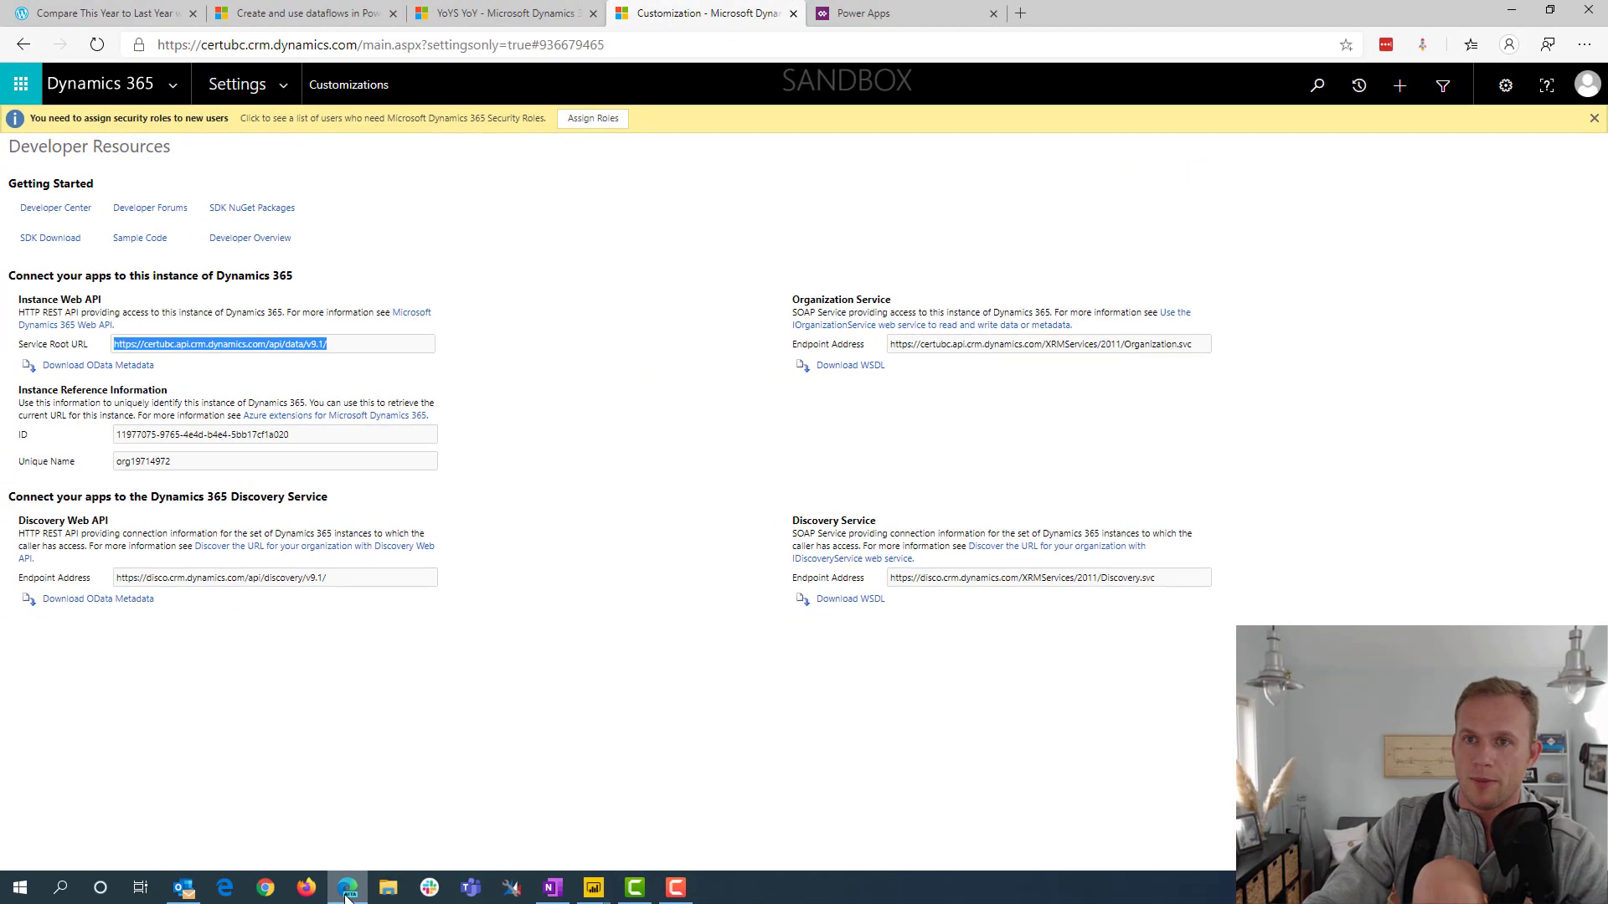
click(863, 14)
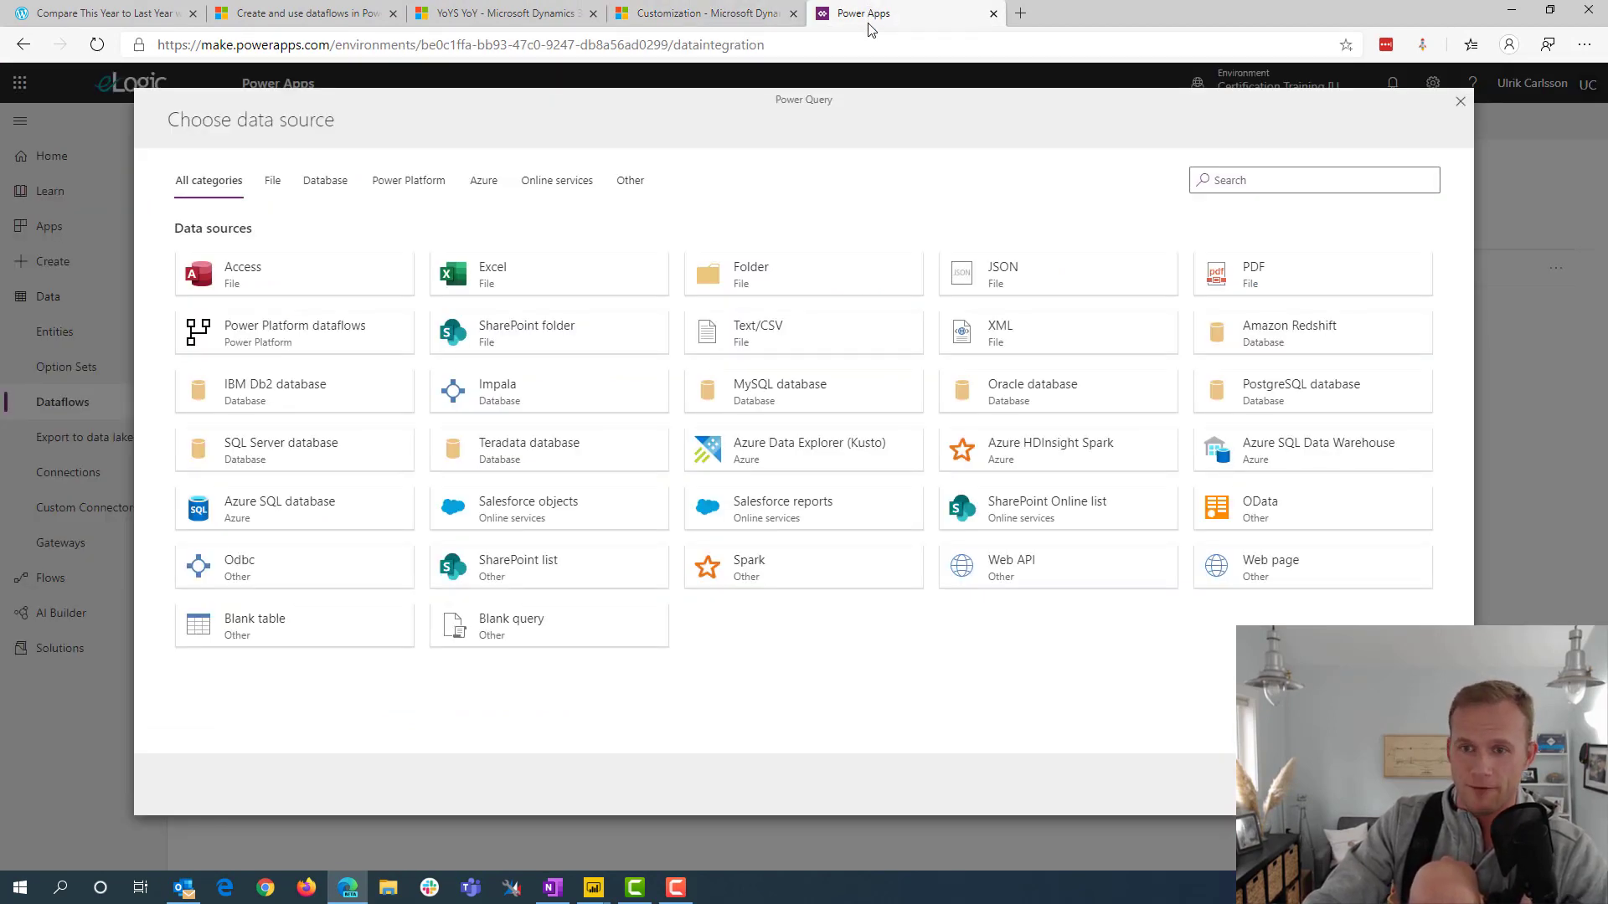
click(511, 621)
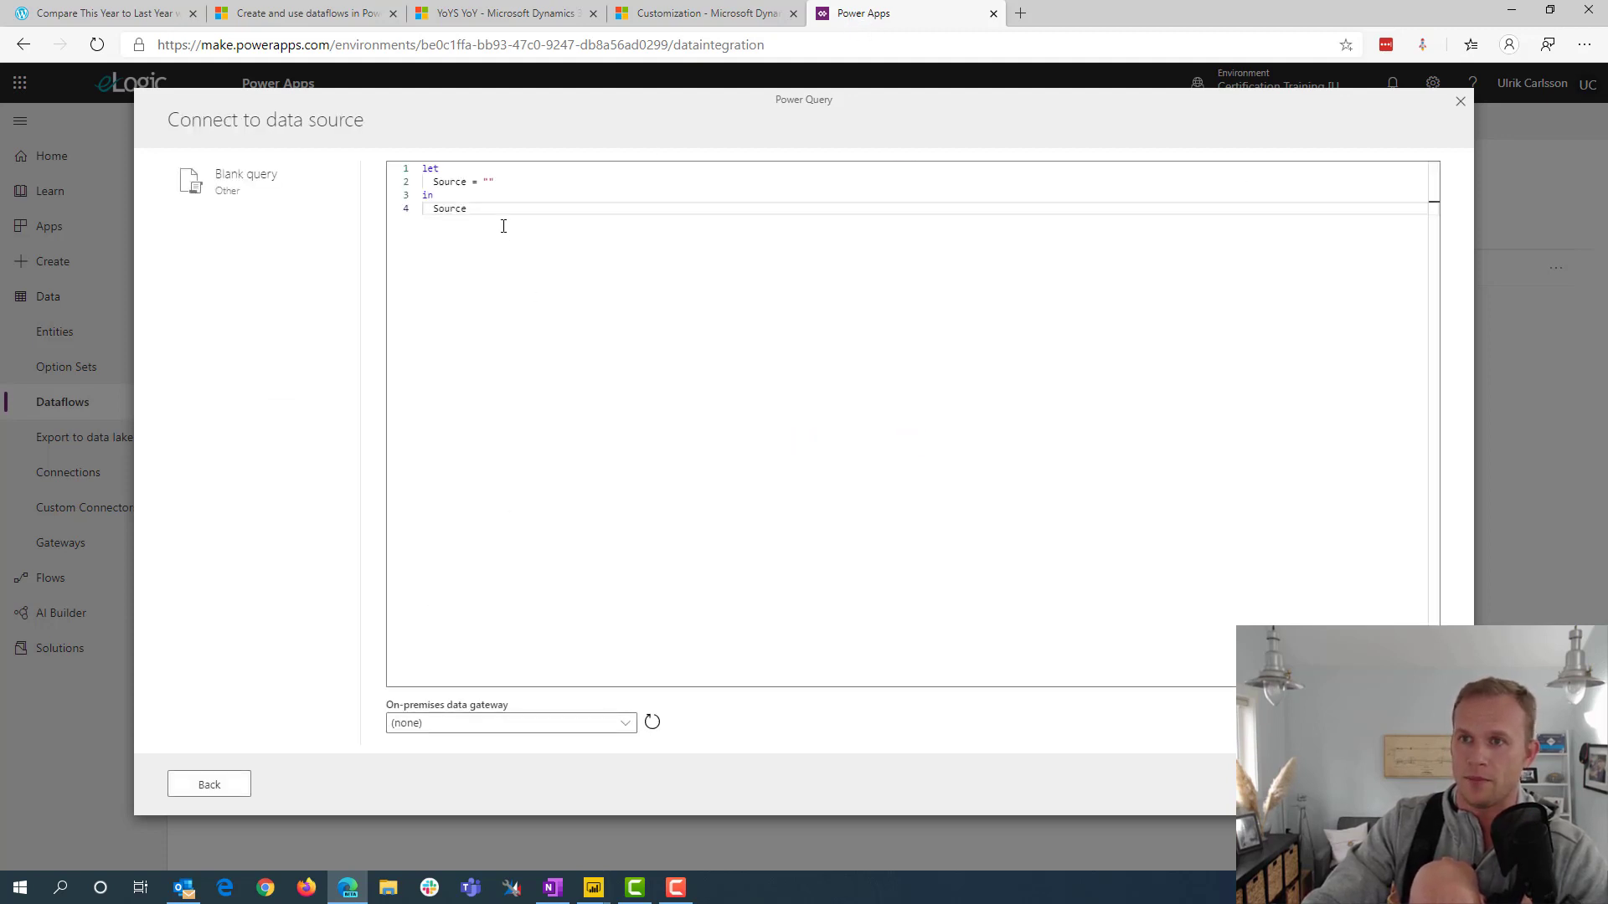
drag(503, 224, 270, 33)
key(ctrl+v)
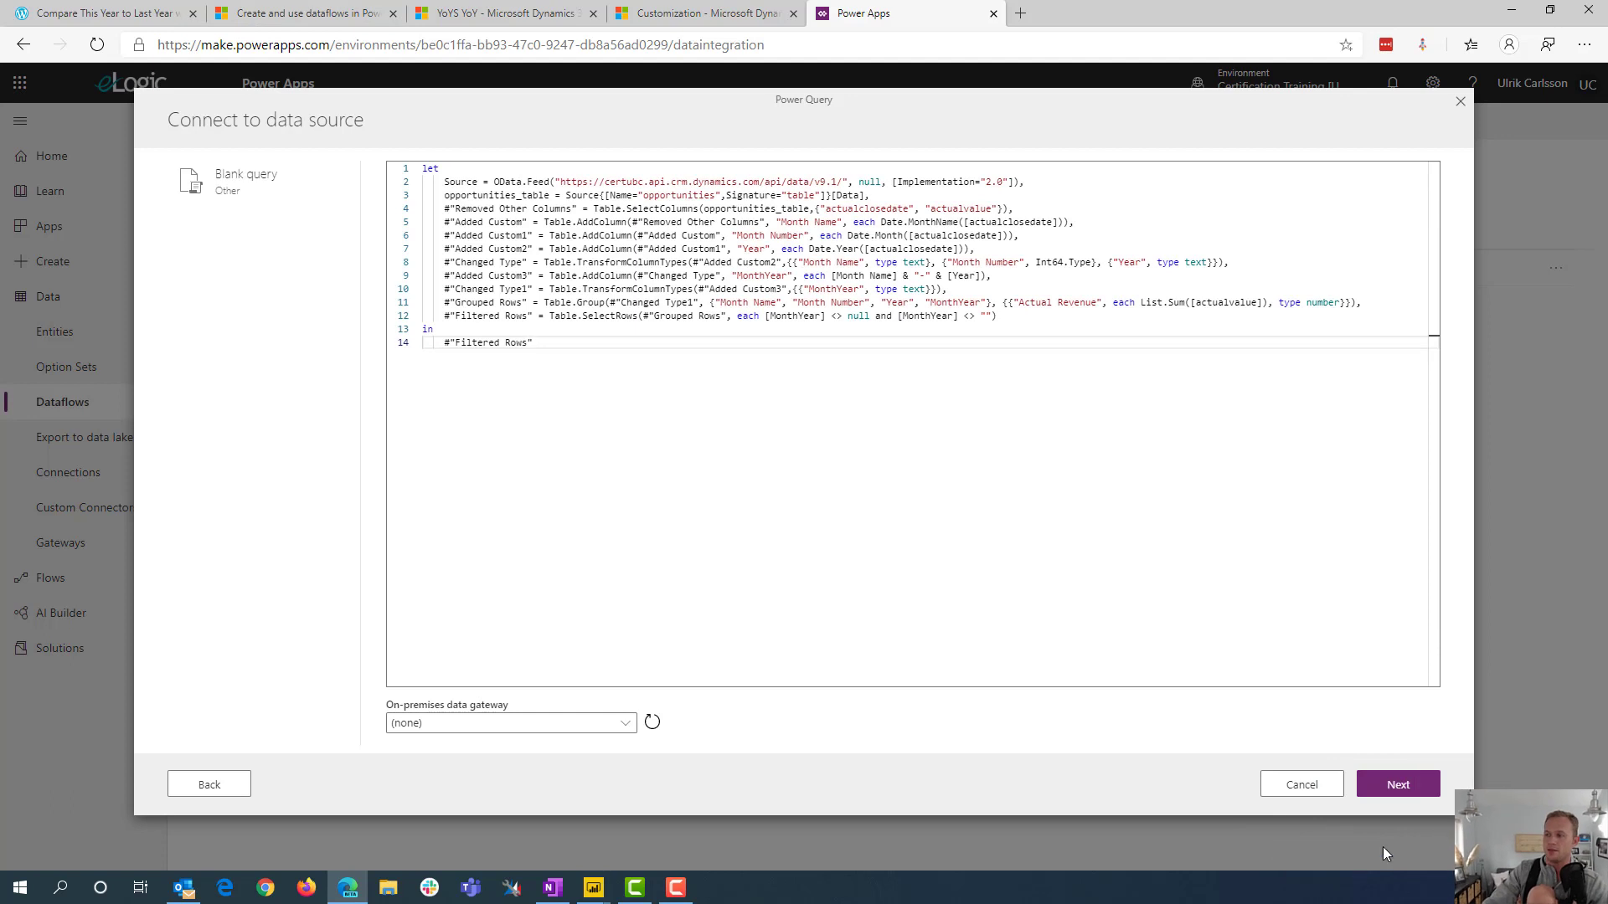
Proceed to query editing and connect to the OData source with the existing organizational account connection
click(1397, 785)
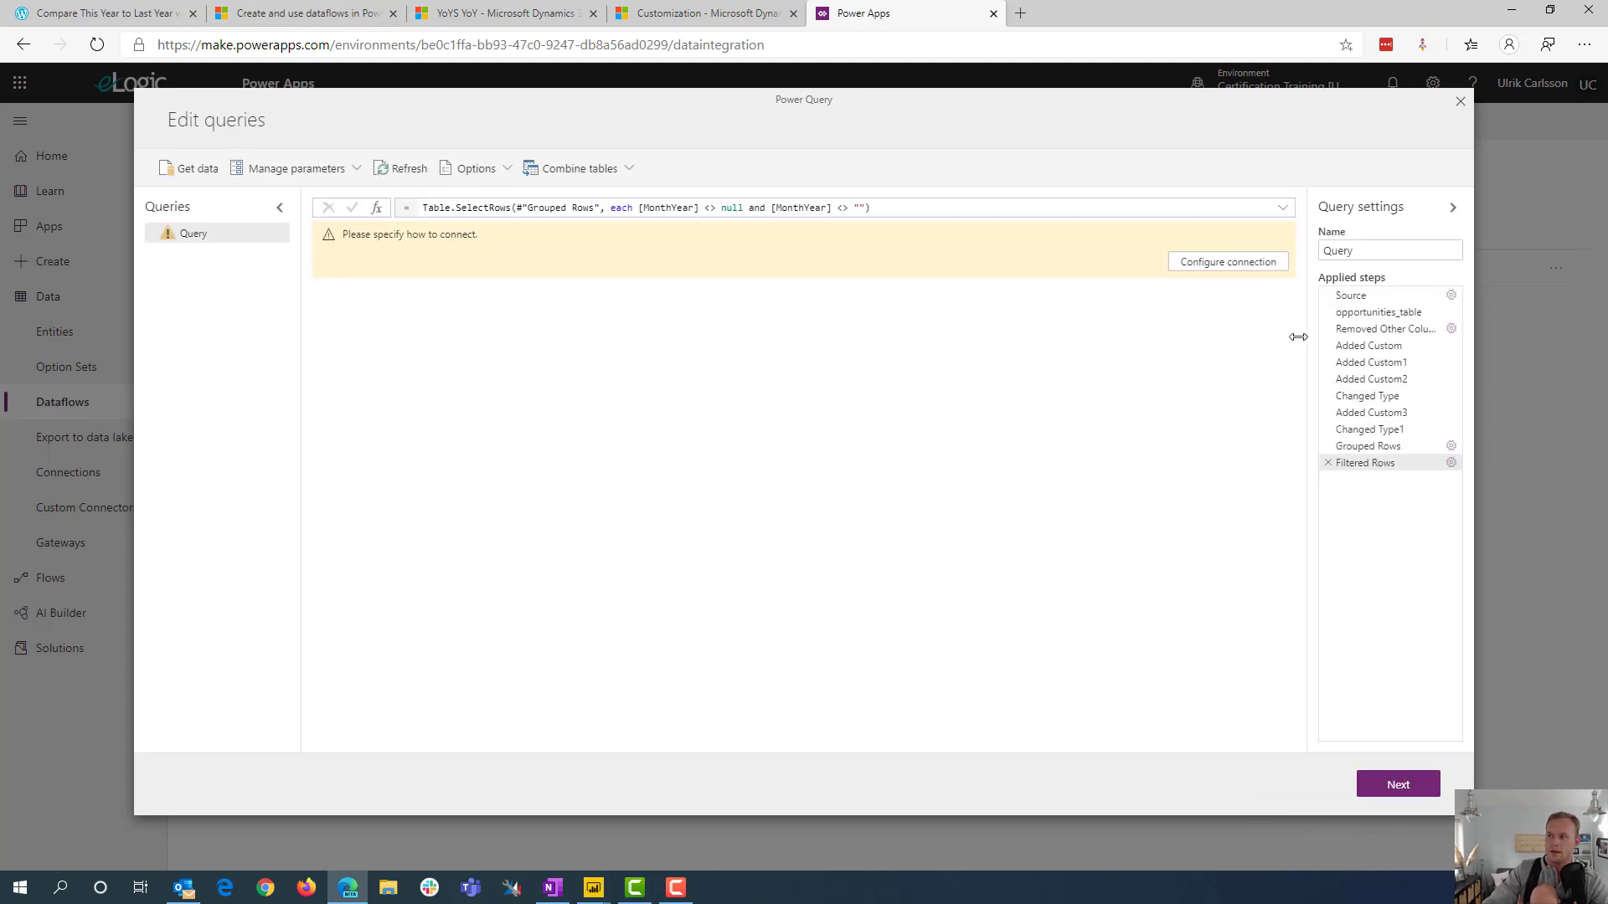
click(1230, 262)
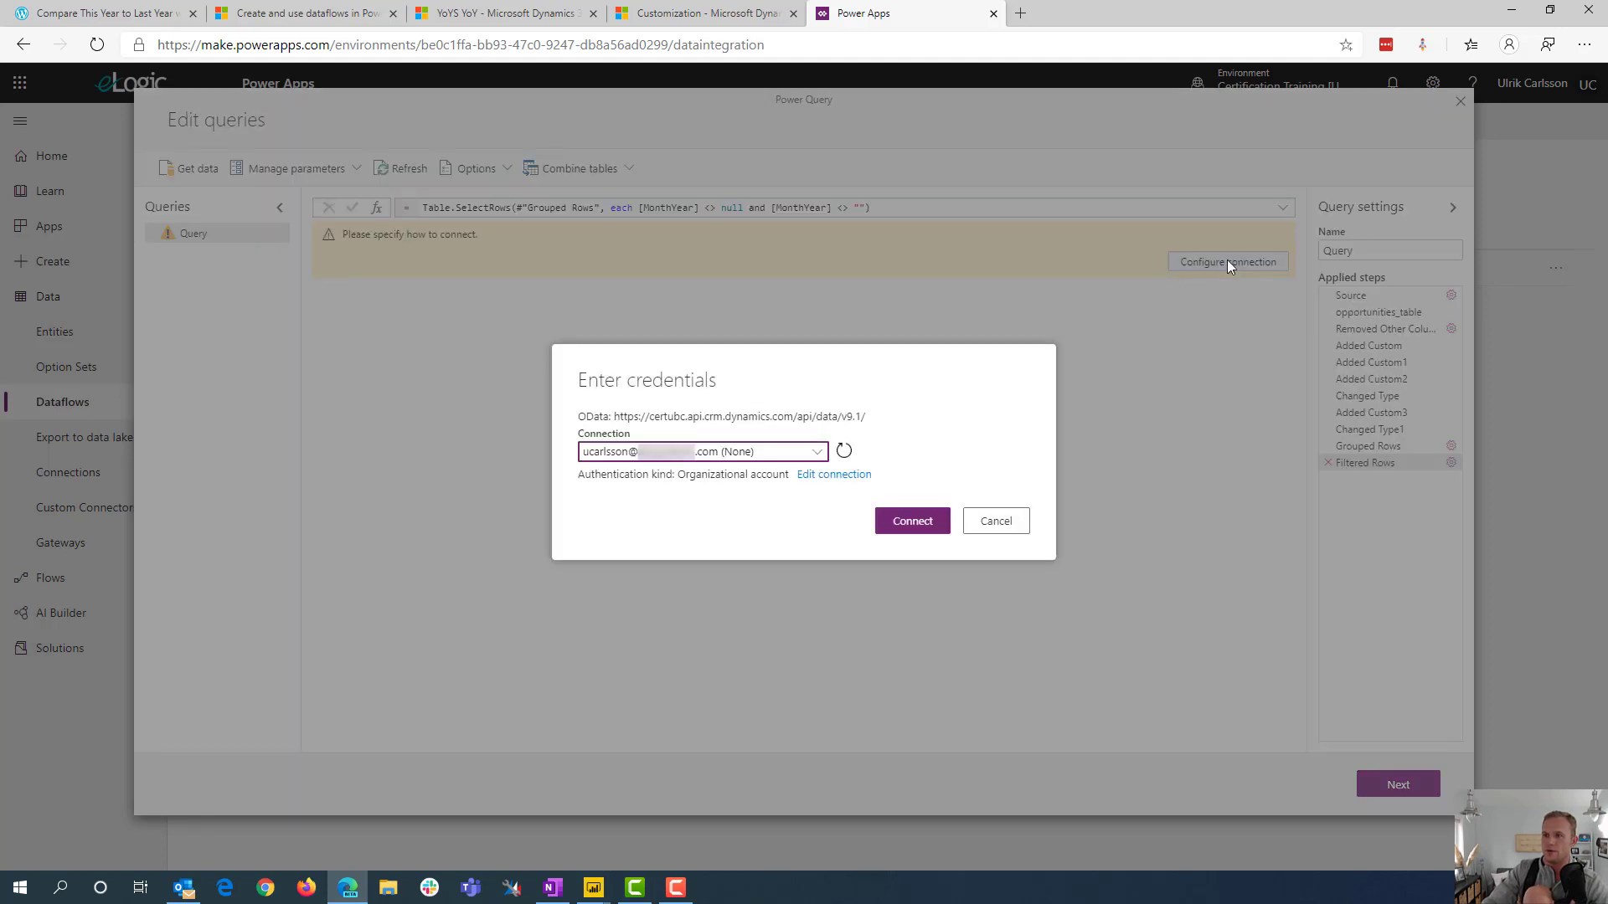
click(918, 531)
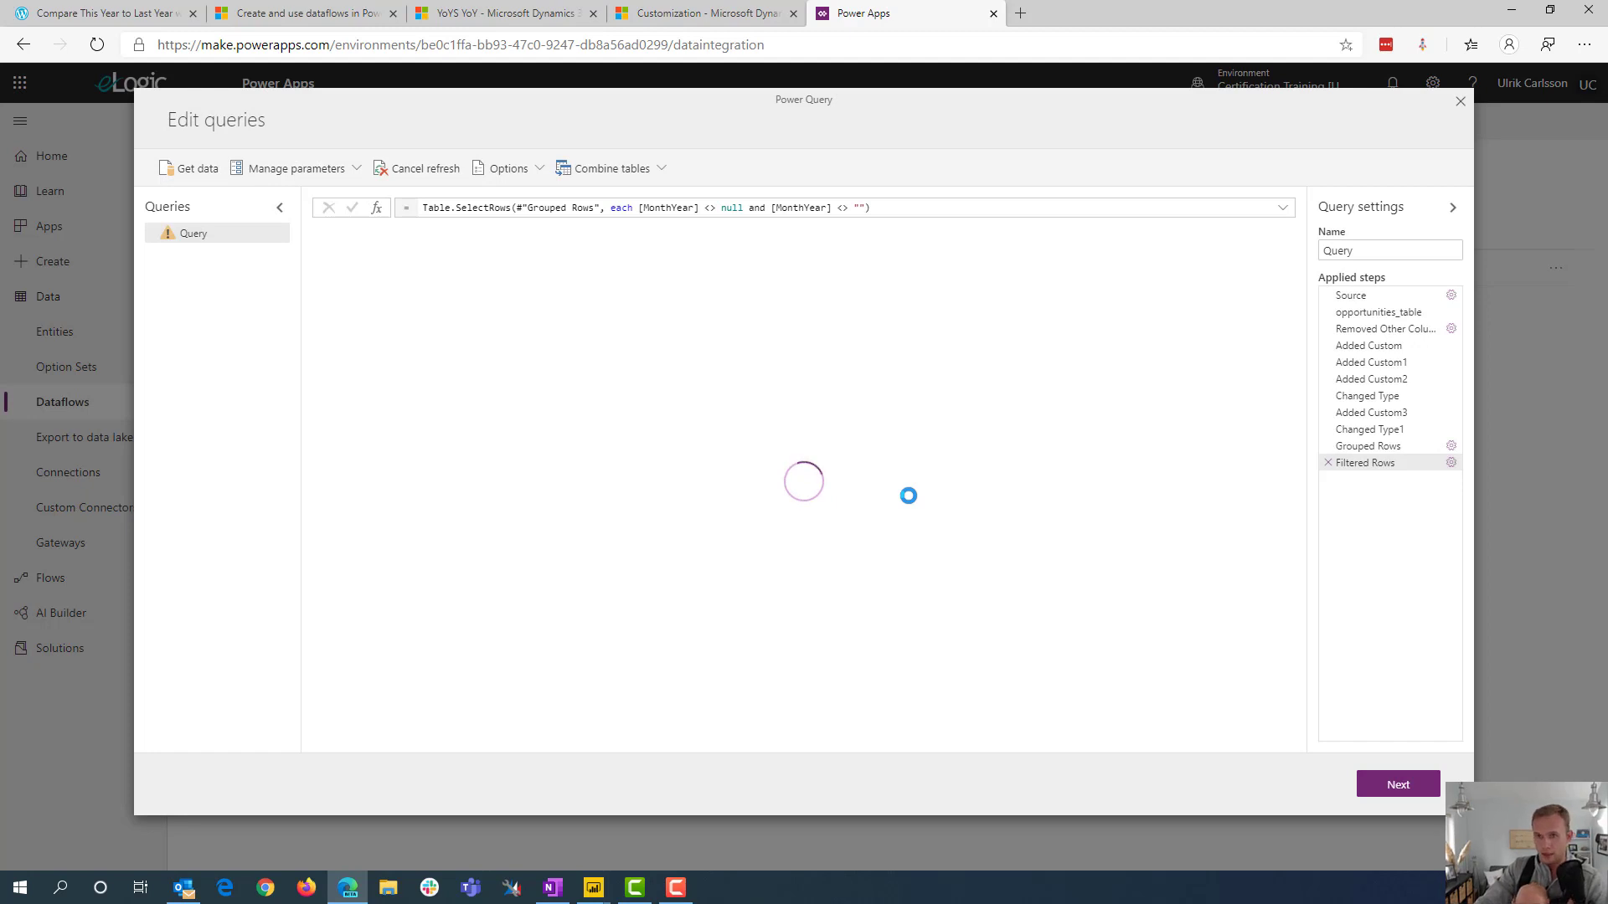
Rename the query to YearoverYear
right_click(193, 242)
click(219, 260)
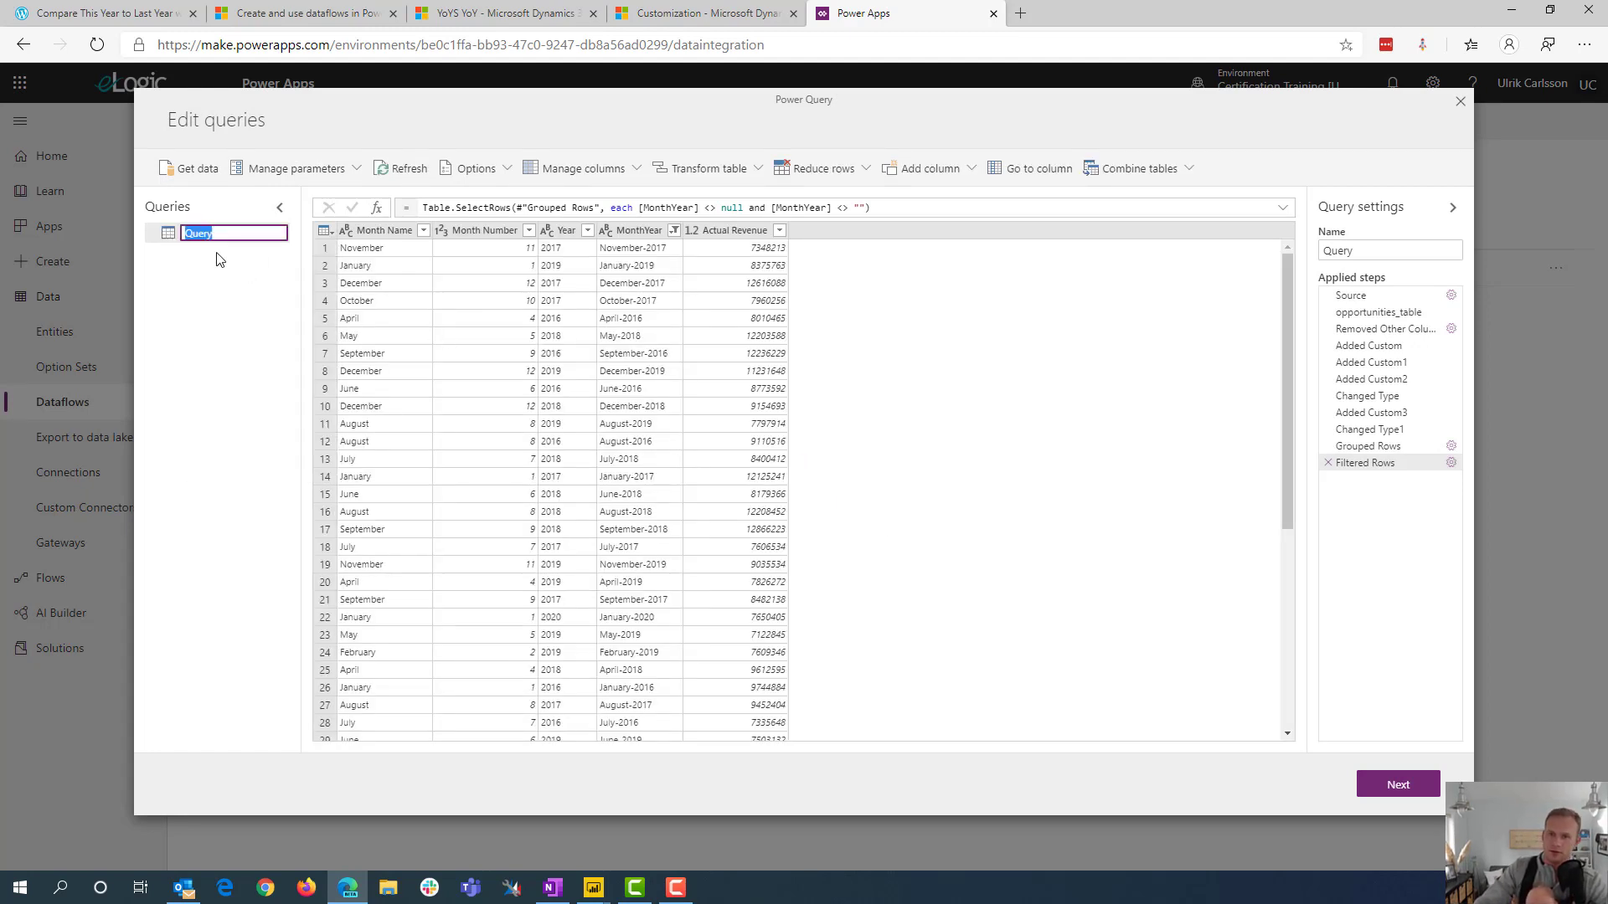
text(YearoverYear)
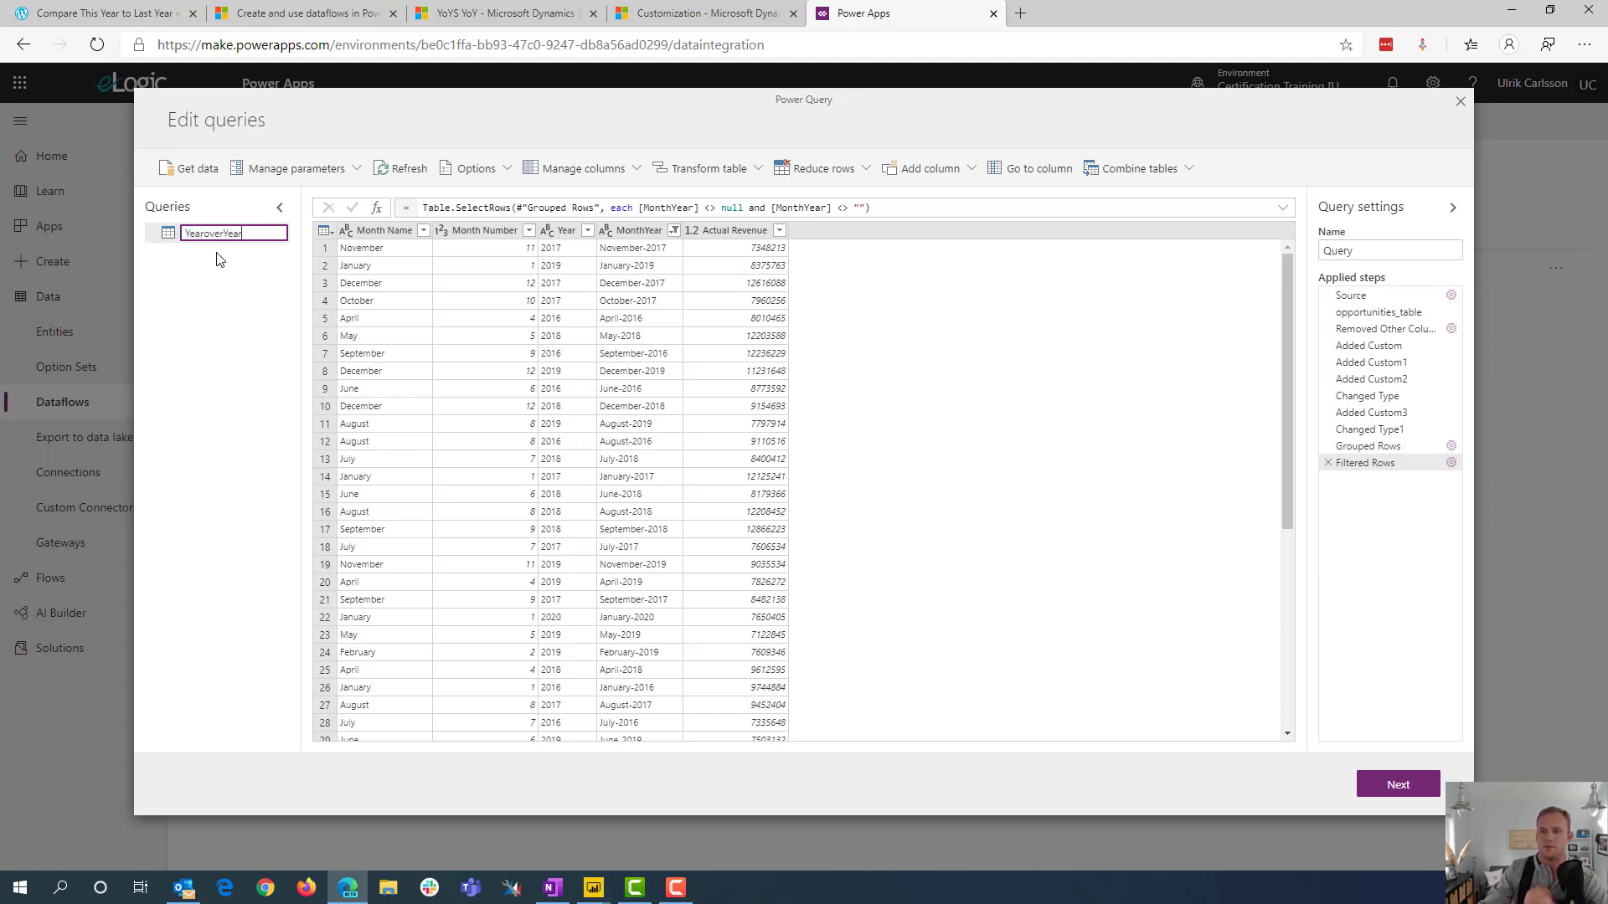
key(Return)
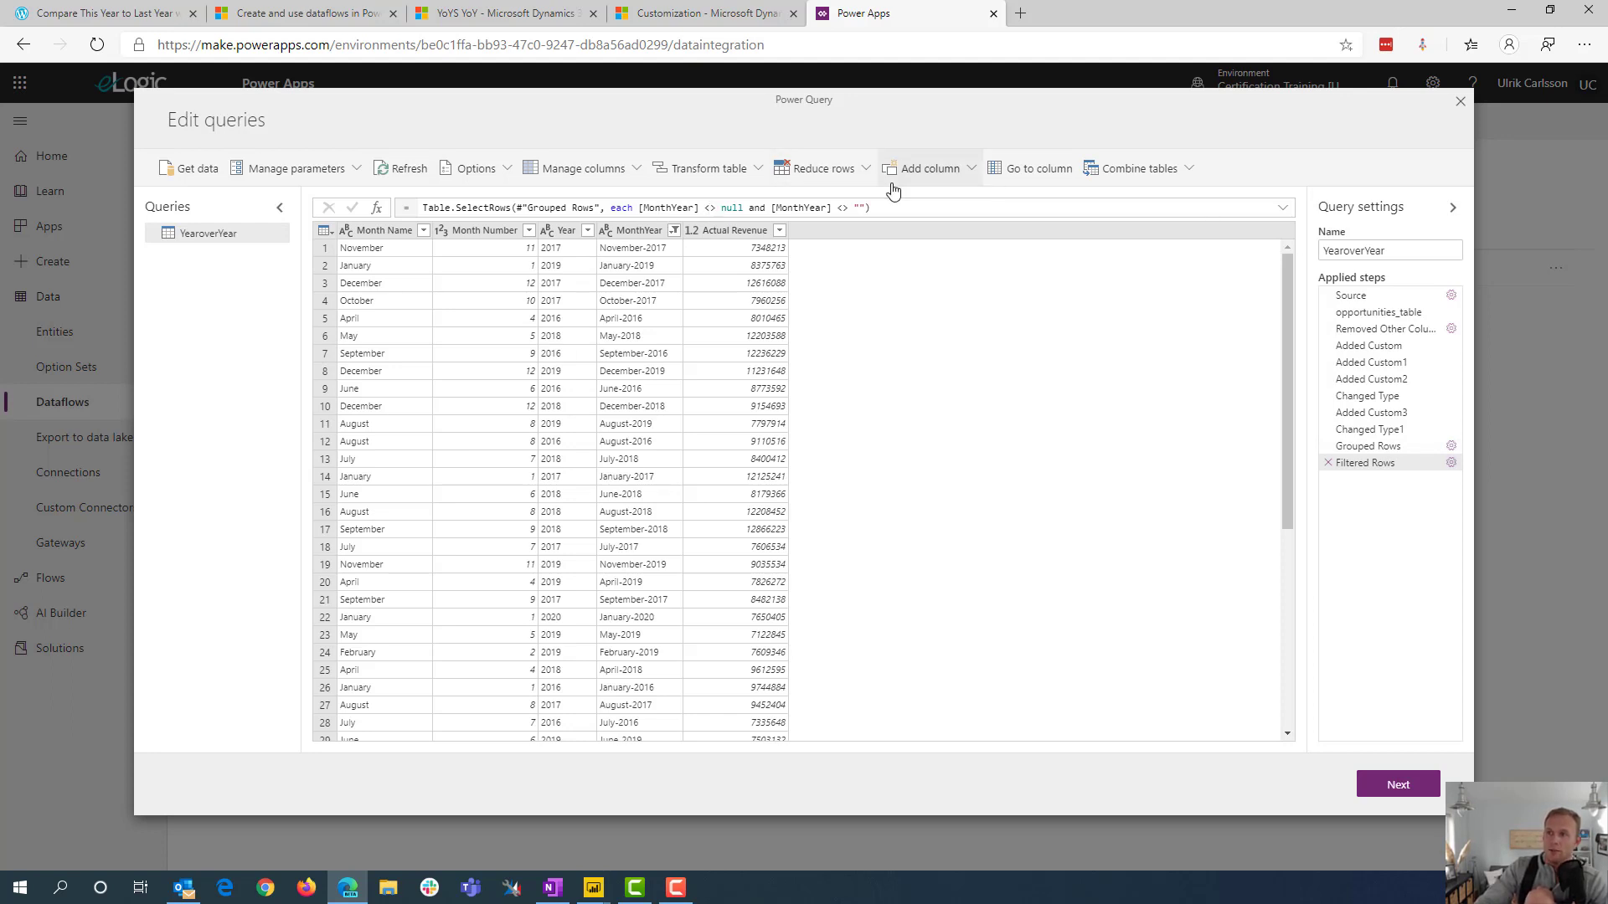
click(968, 177)
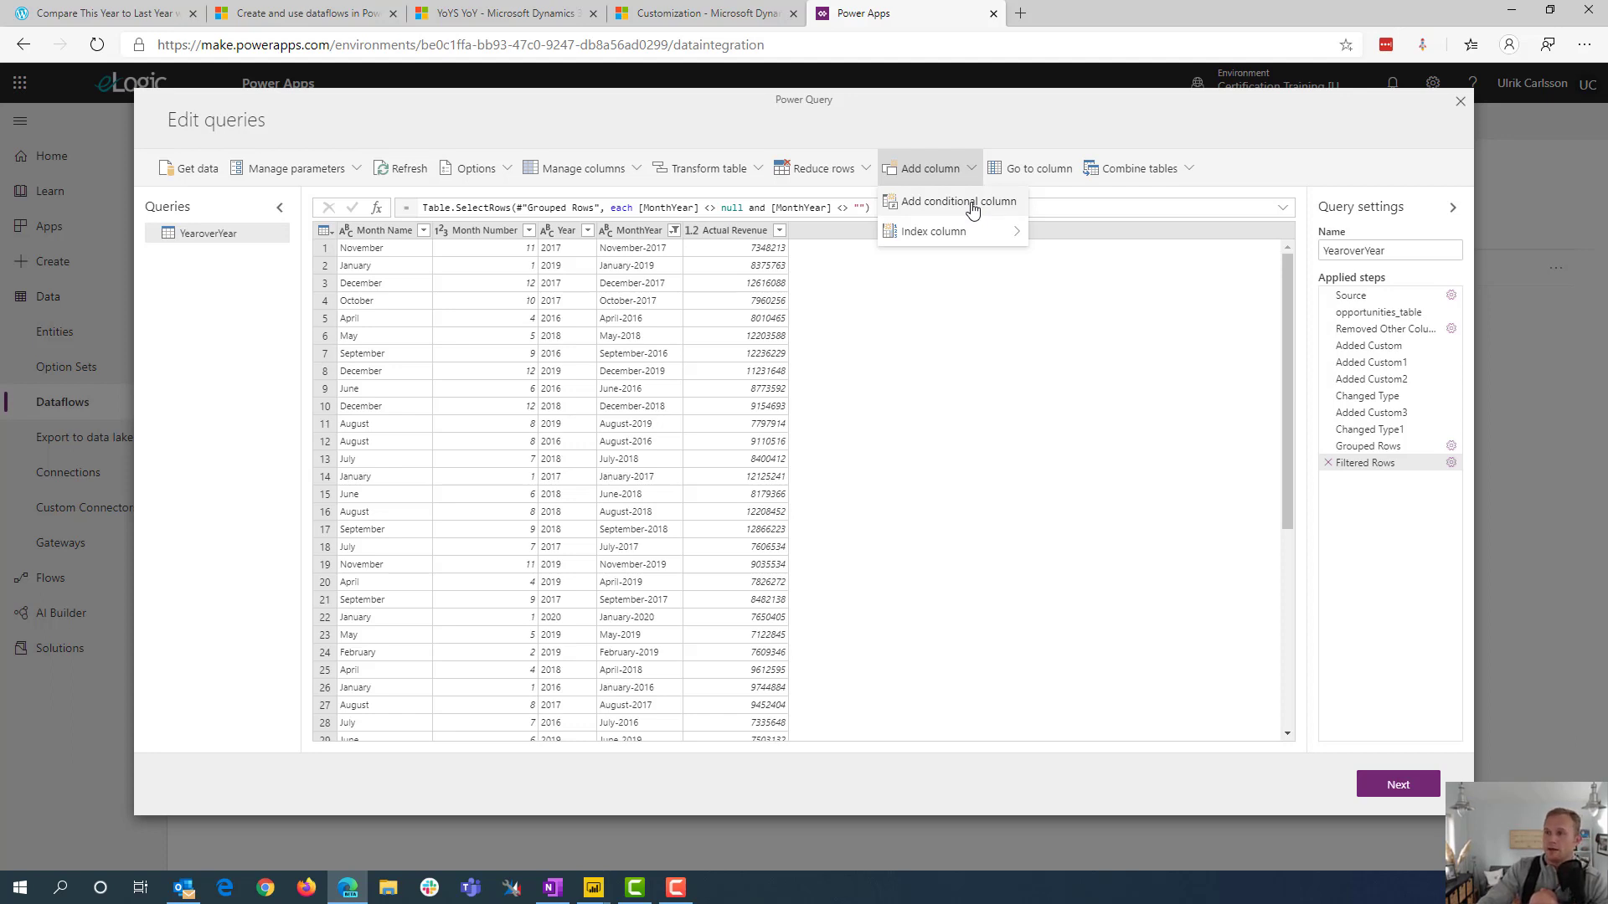
click(1255, 149)
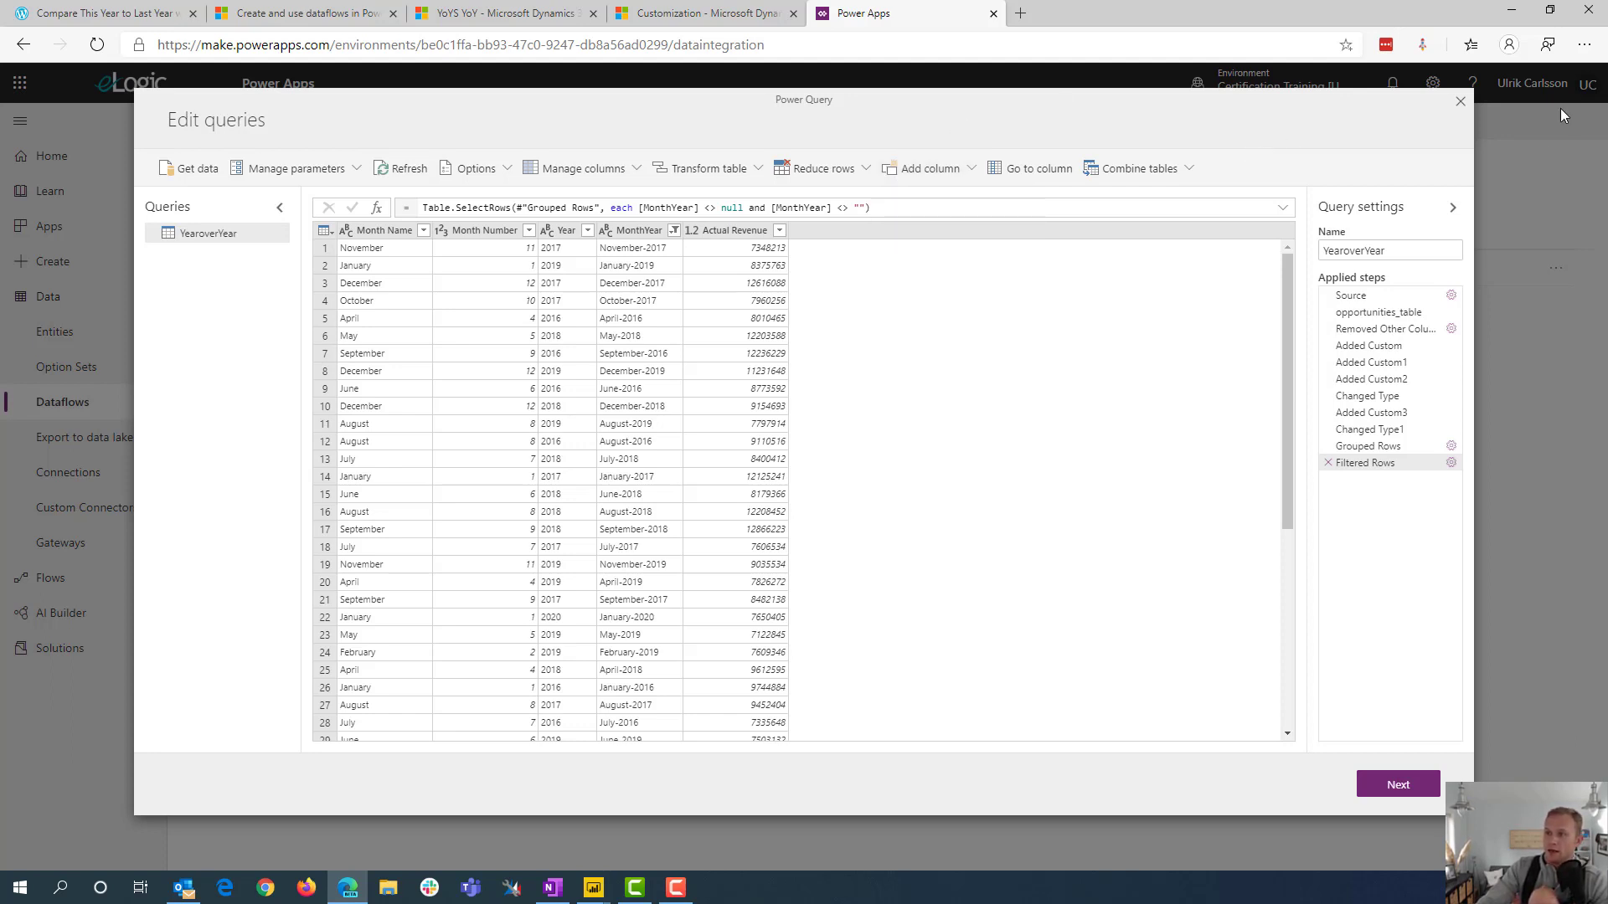
Proceed to entity mapping, load the query to a new entity and keep cr34c_MonthYear as its only key field
click(1406, 787)
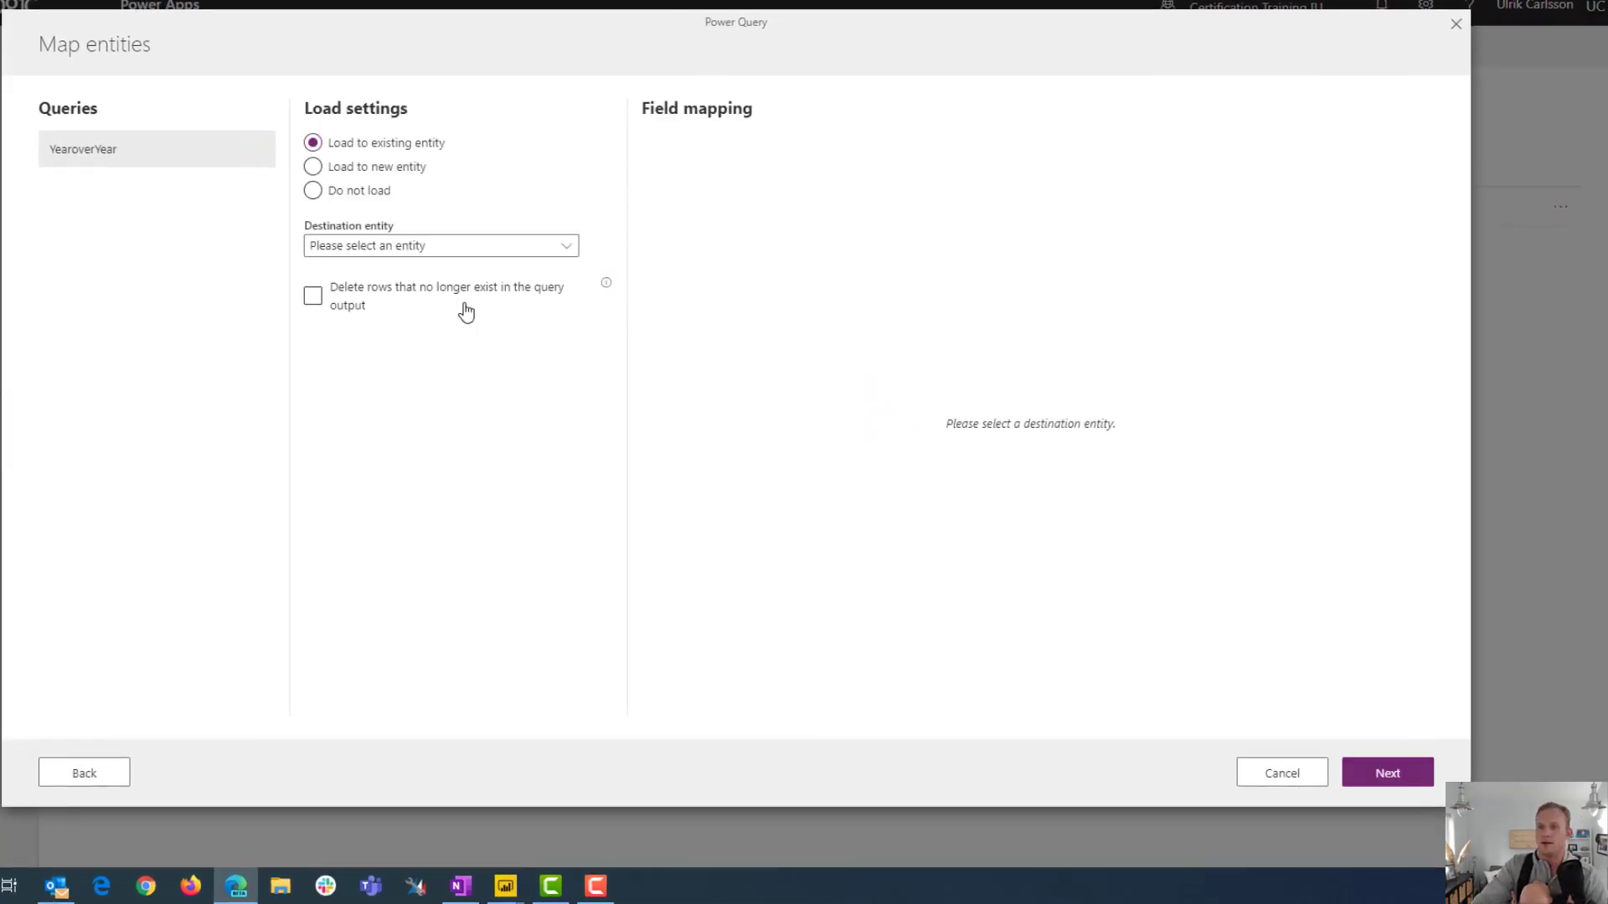
click(410, 172)
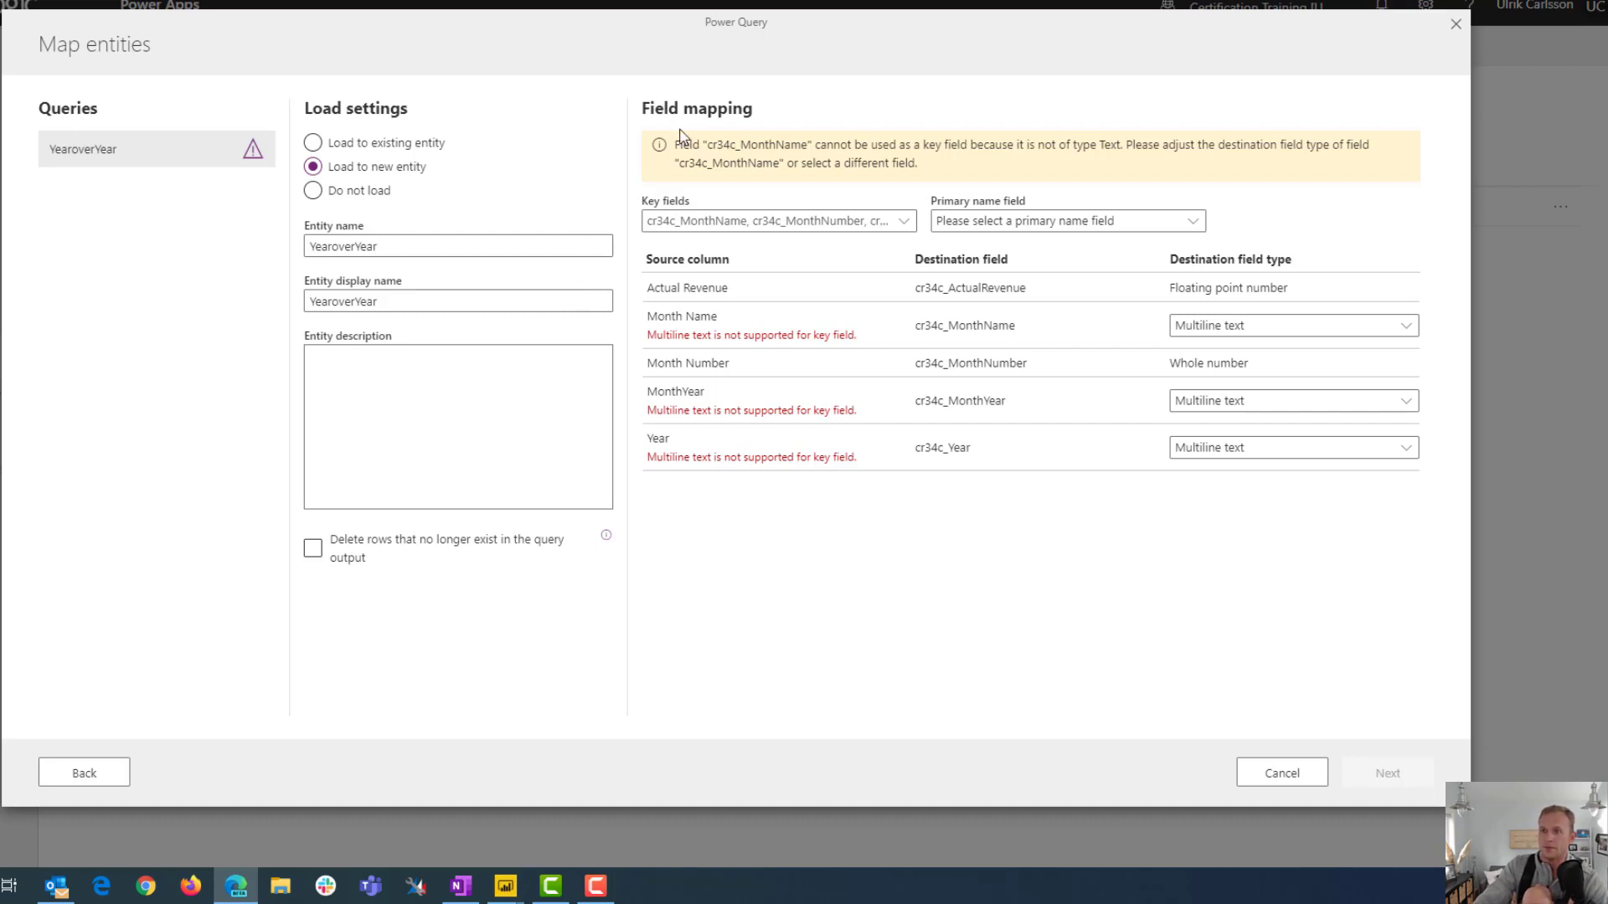
click(902, 222)
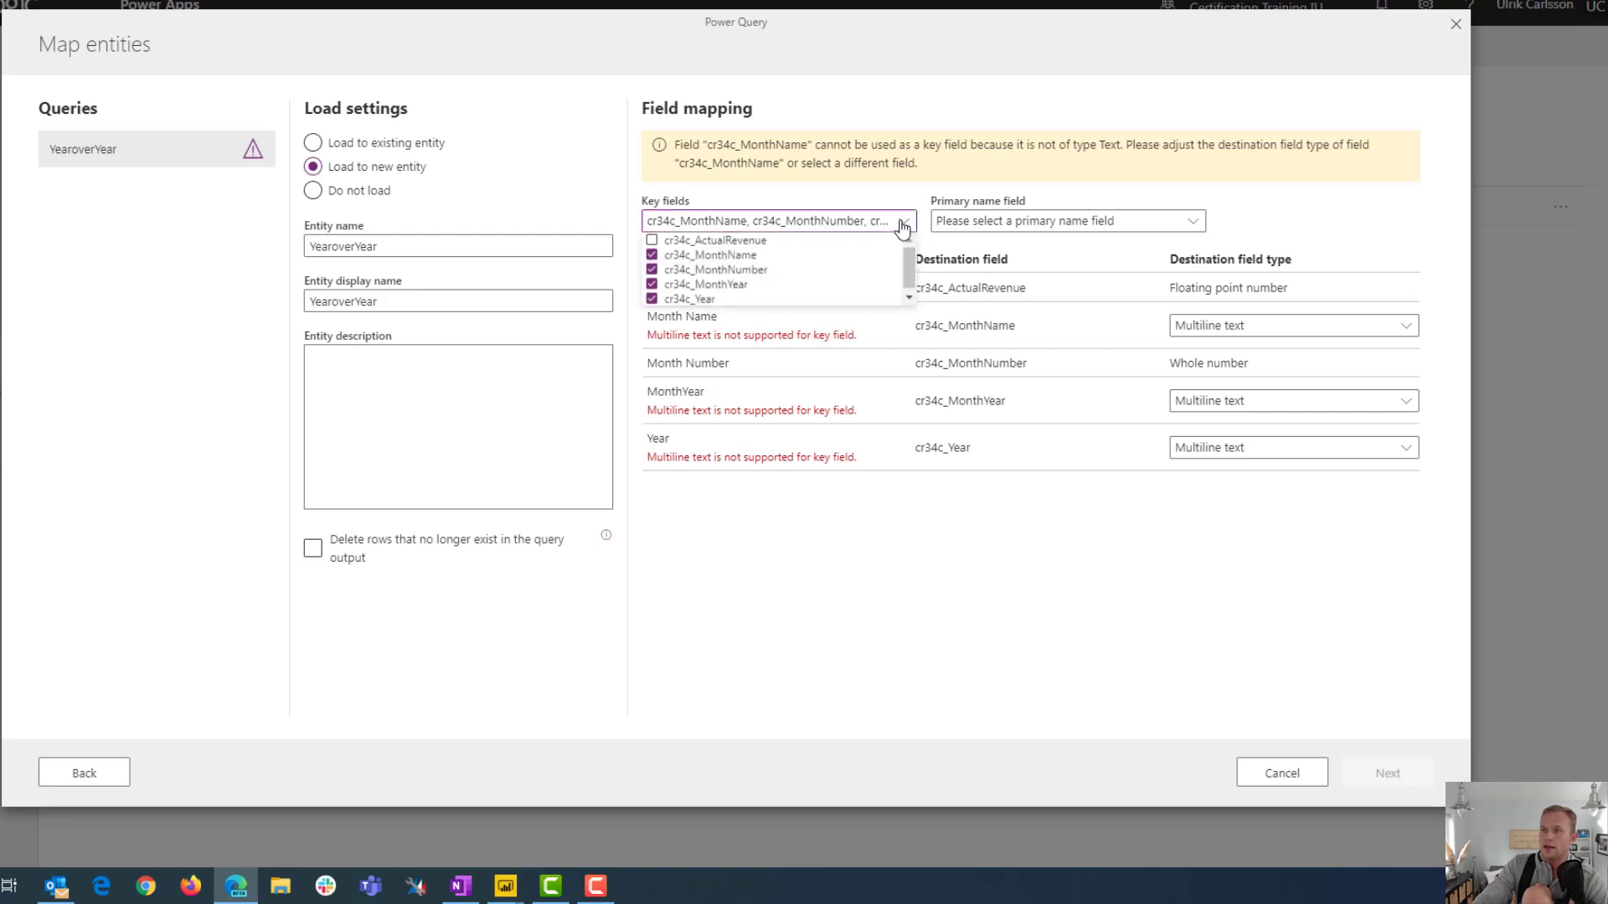
click(652, 256)
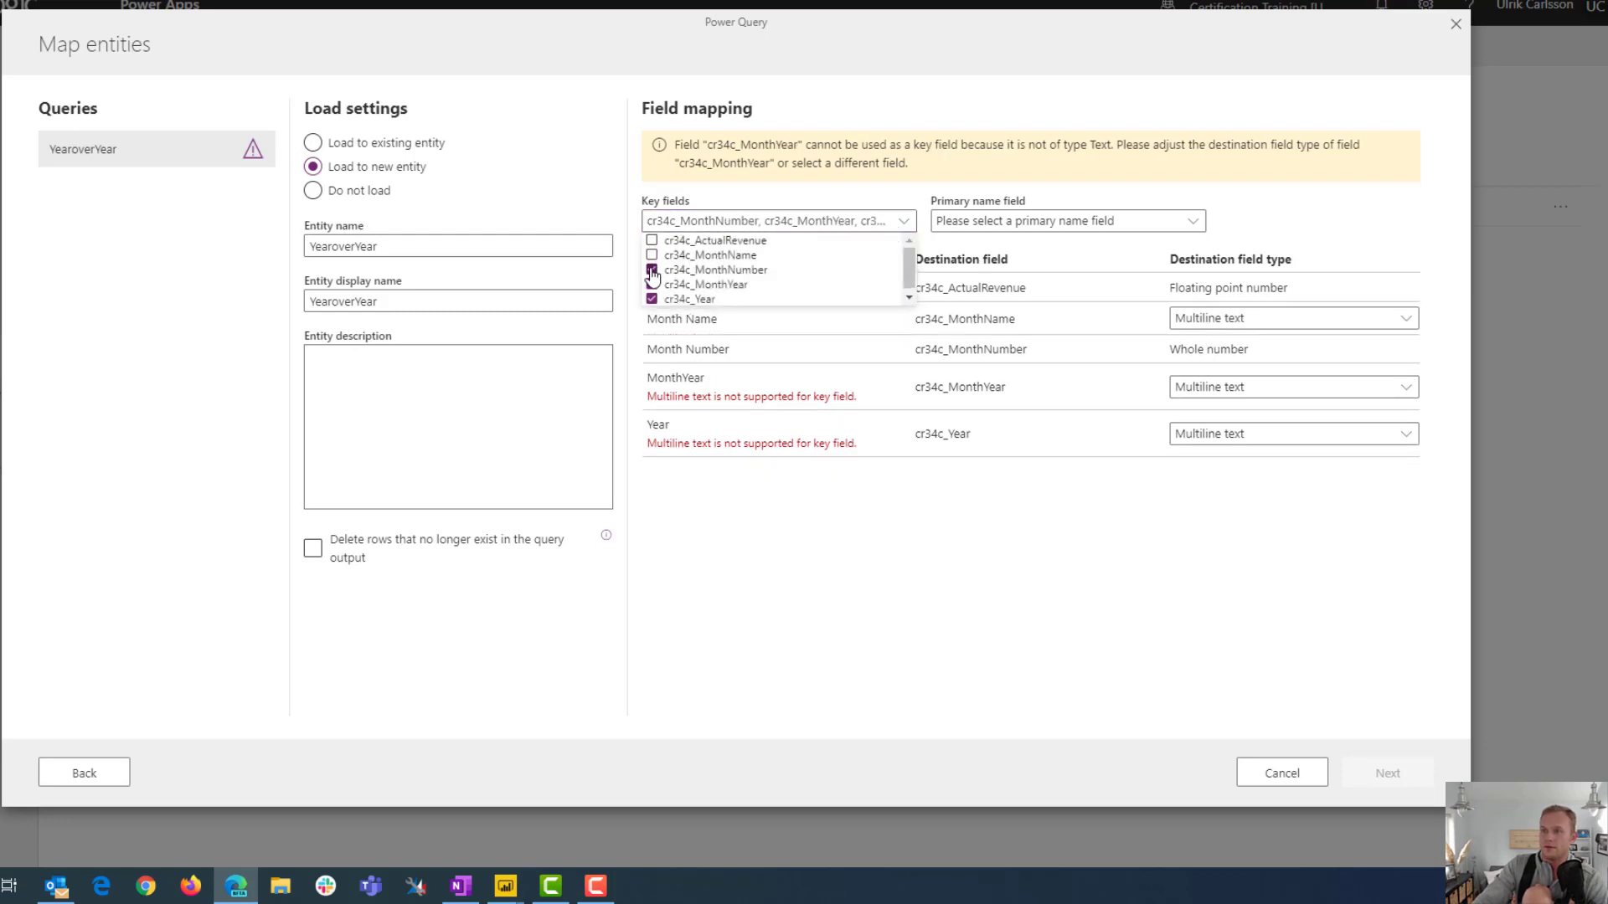
click(652, 270)
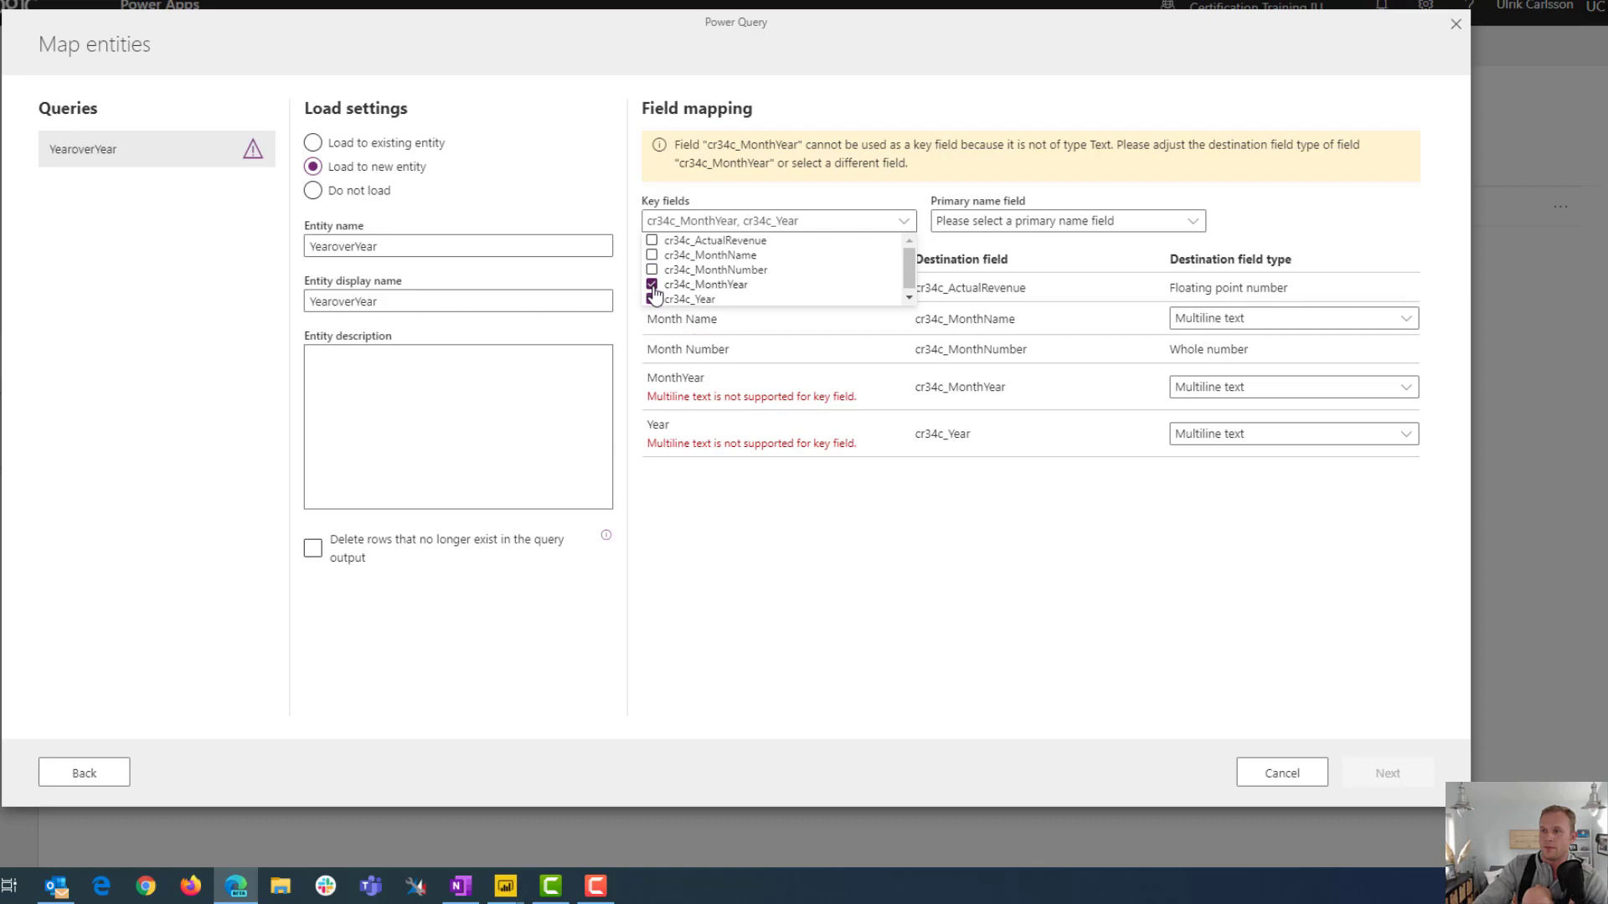
click(653, 286)
click(653, 299)
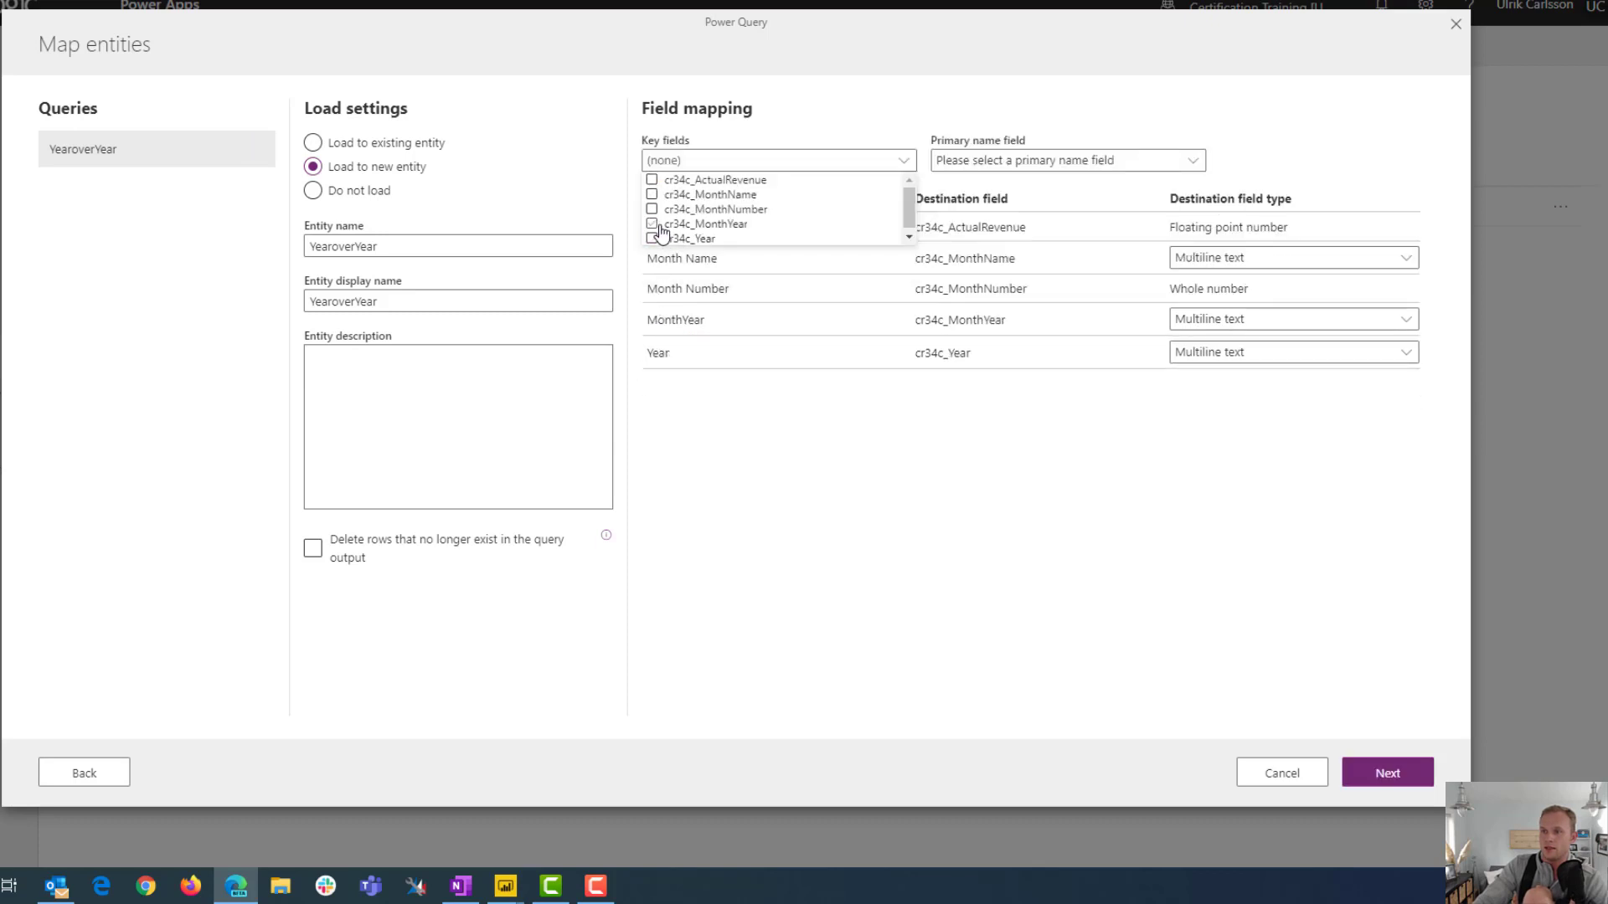
click(653, 225)
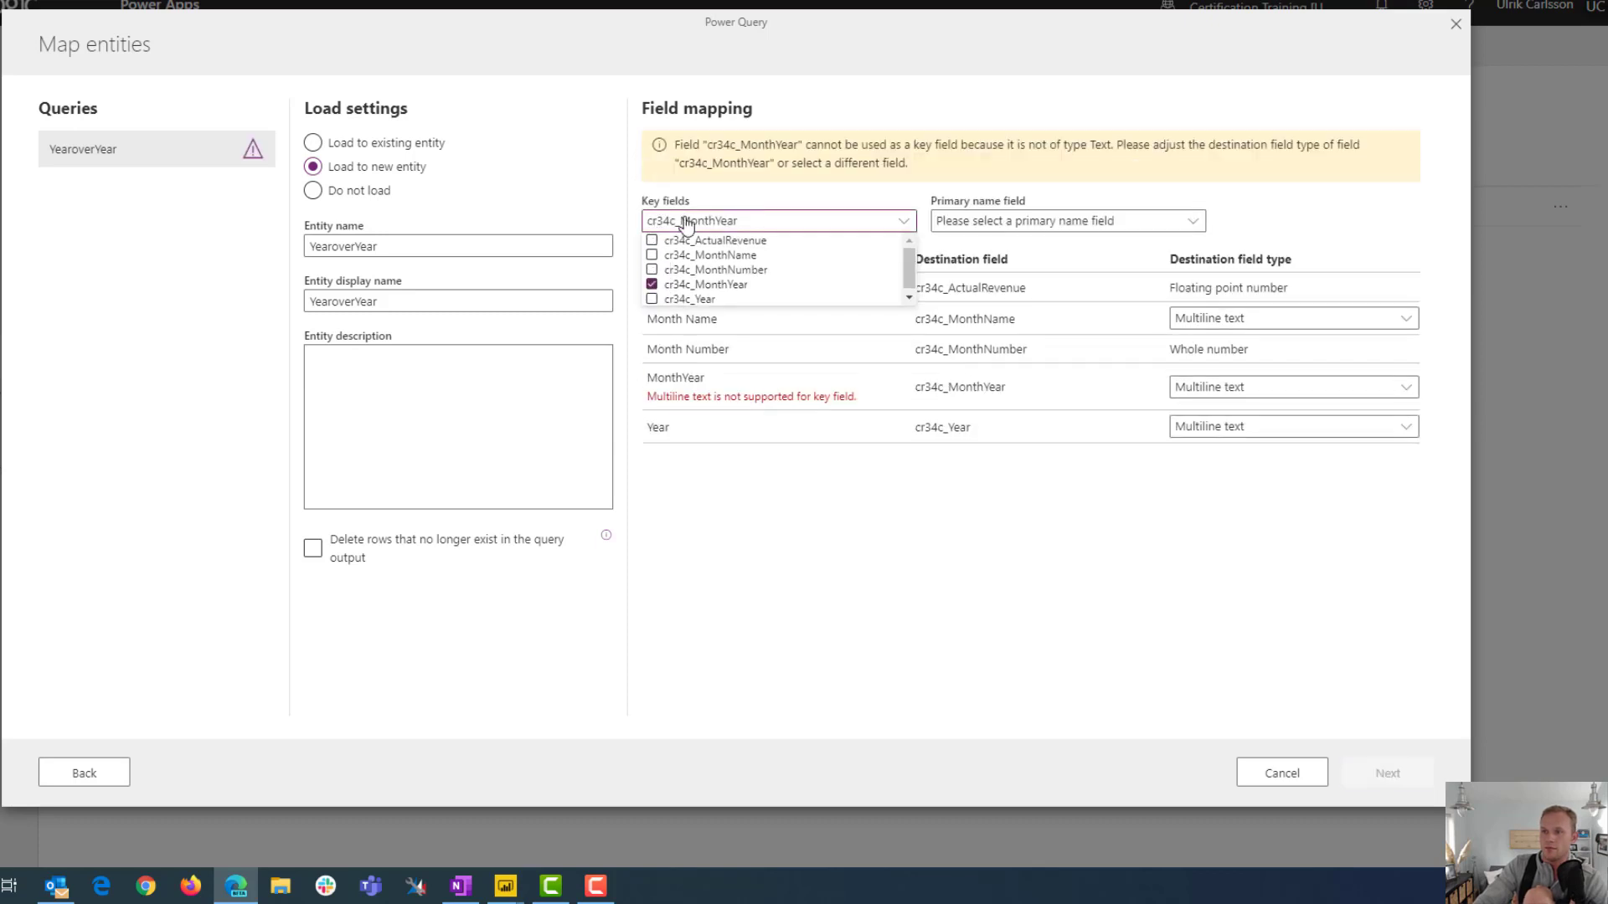
Choose MonthYear as the primary name field of the new entity
click(1070, 223)
click(1070, 223)
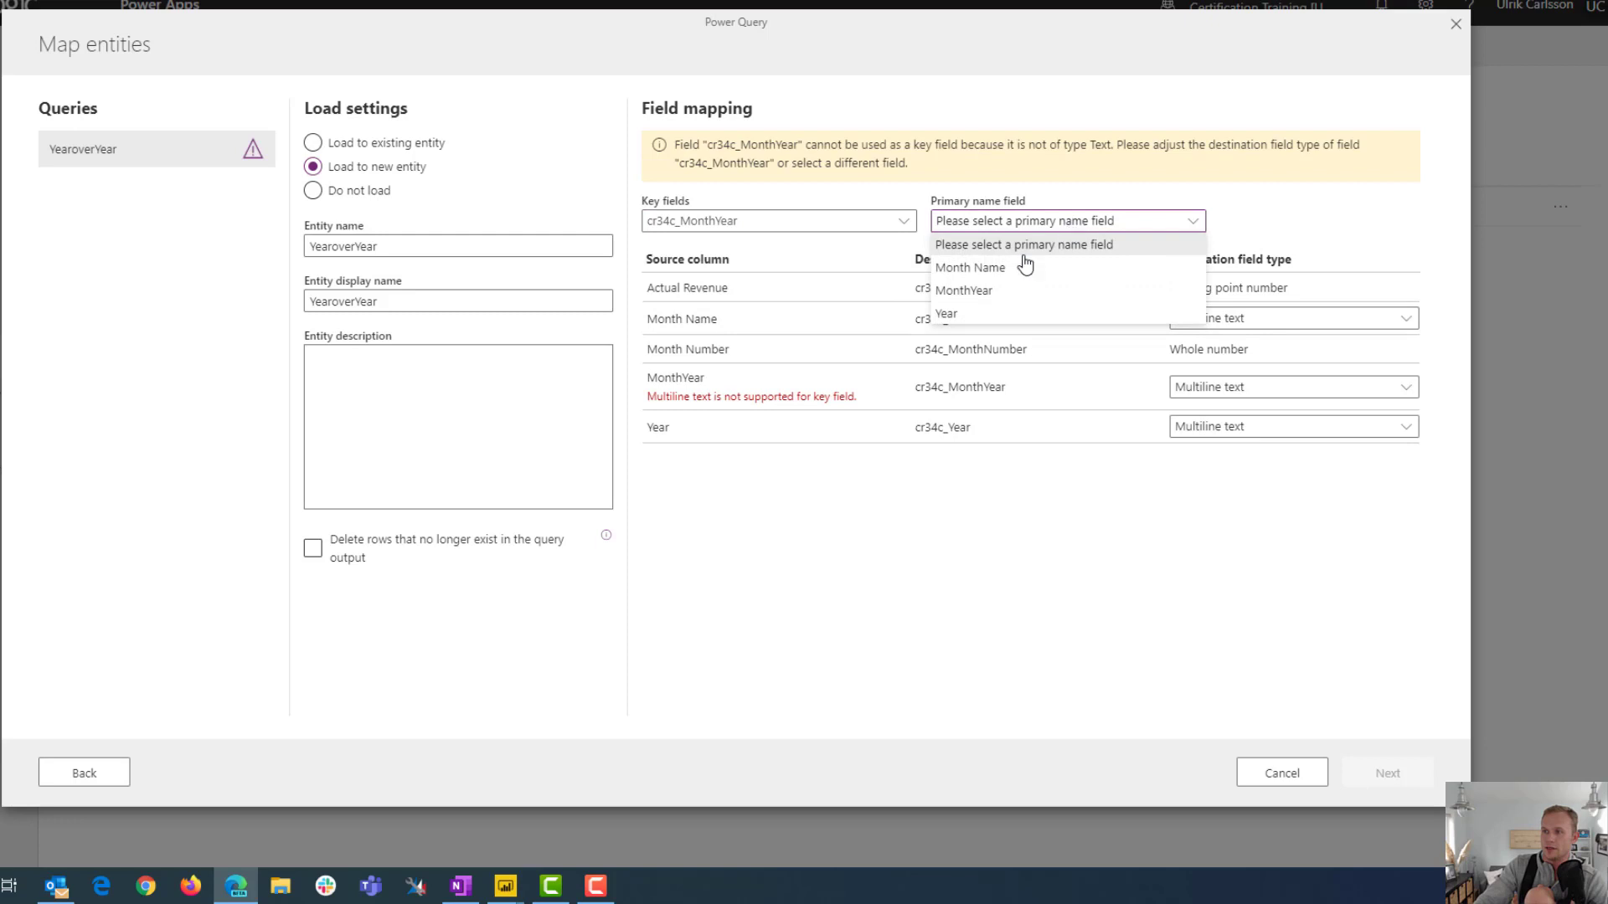
click(963, 291)
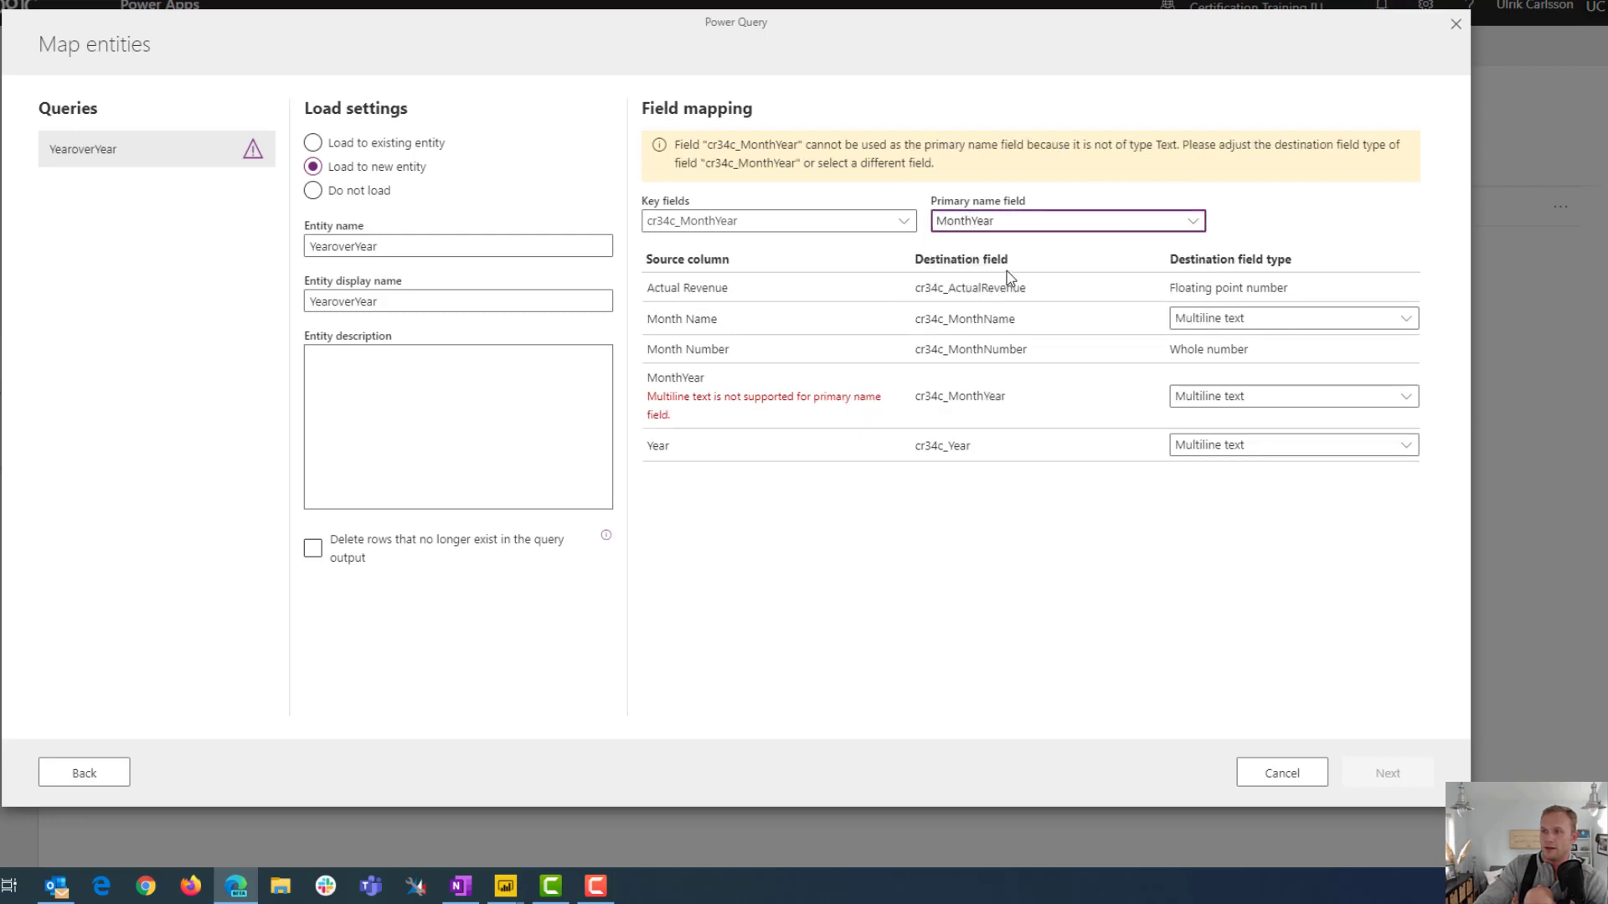
Set the destination field type of MonthYear, Month Name and Year to Text
click(1239, 402)
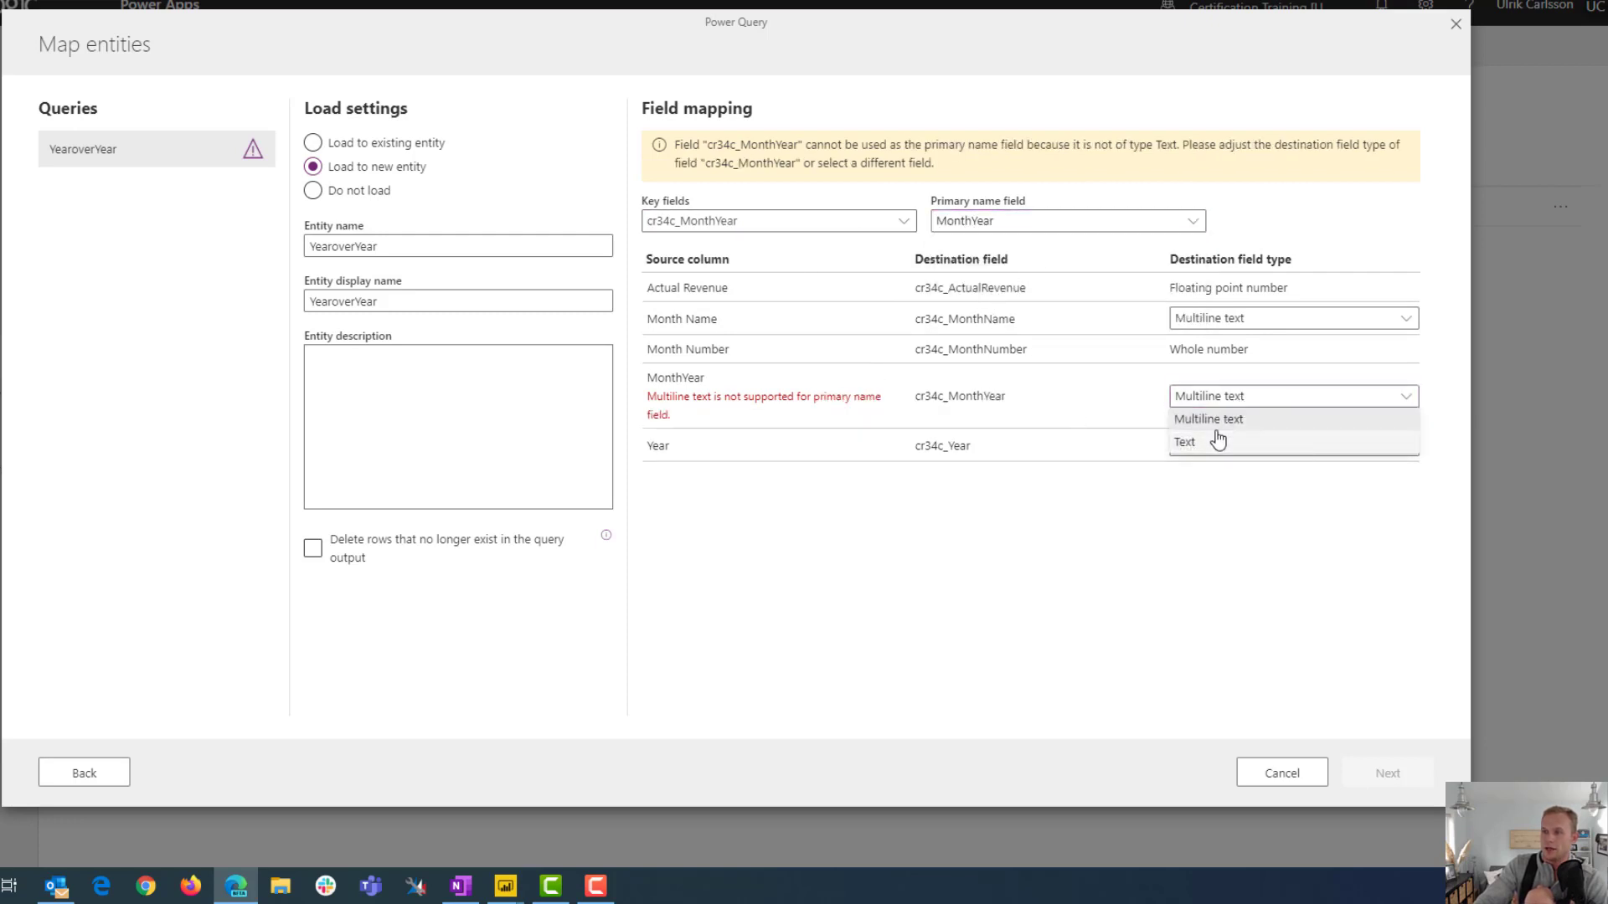
click(1218, 441)
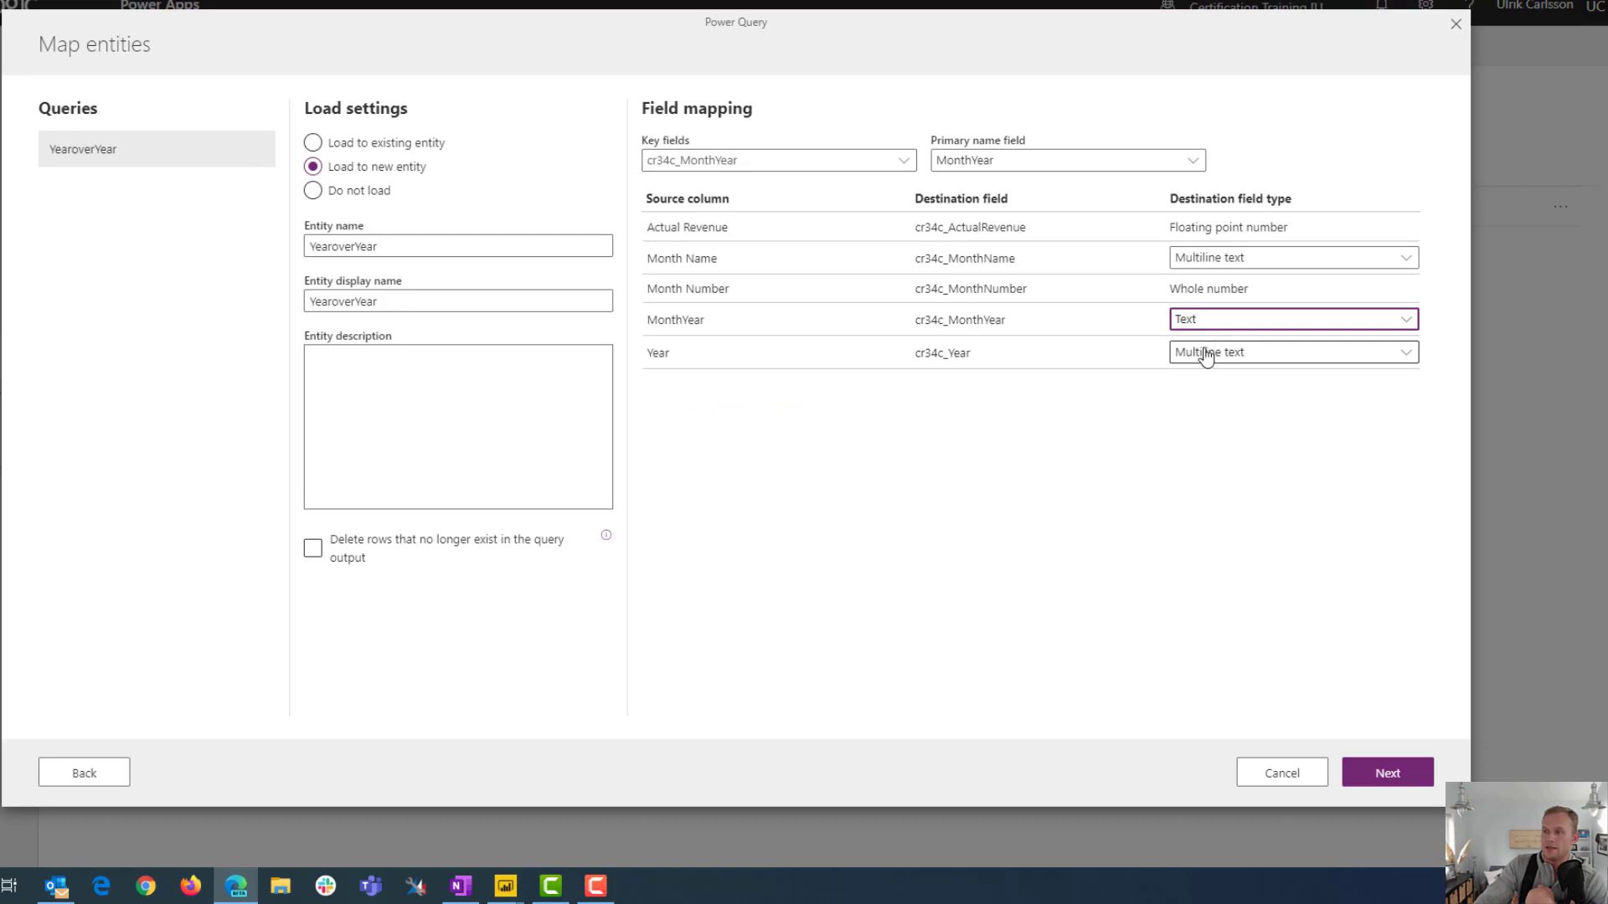
click(1265, 259)
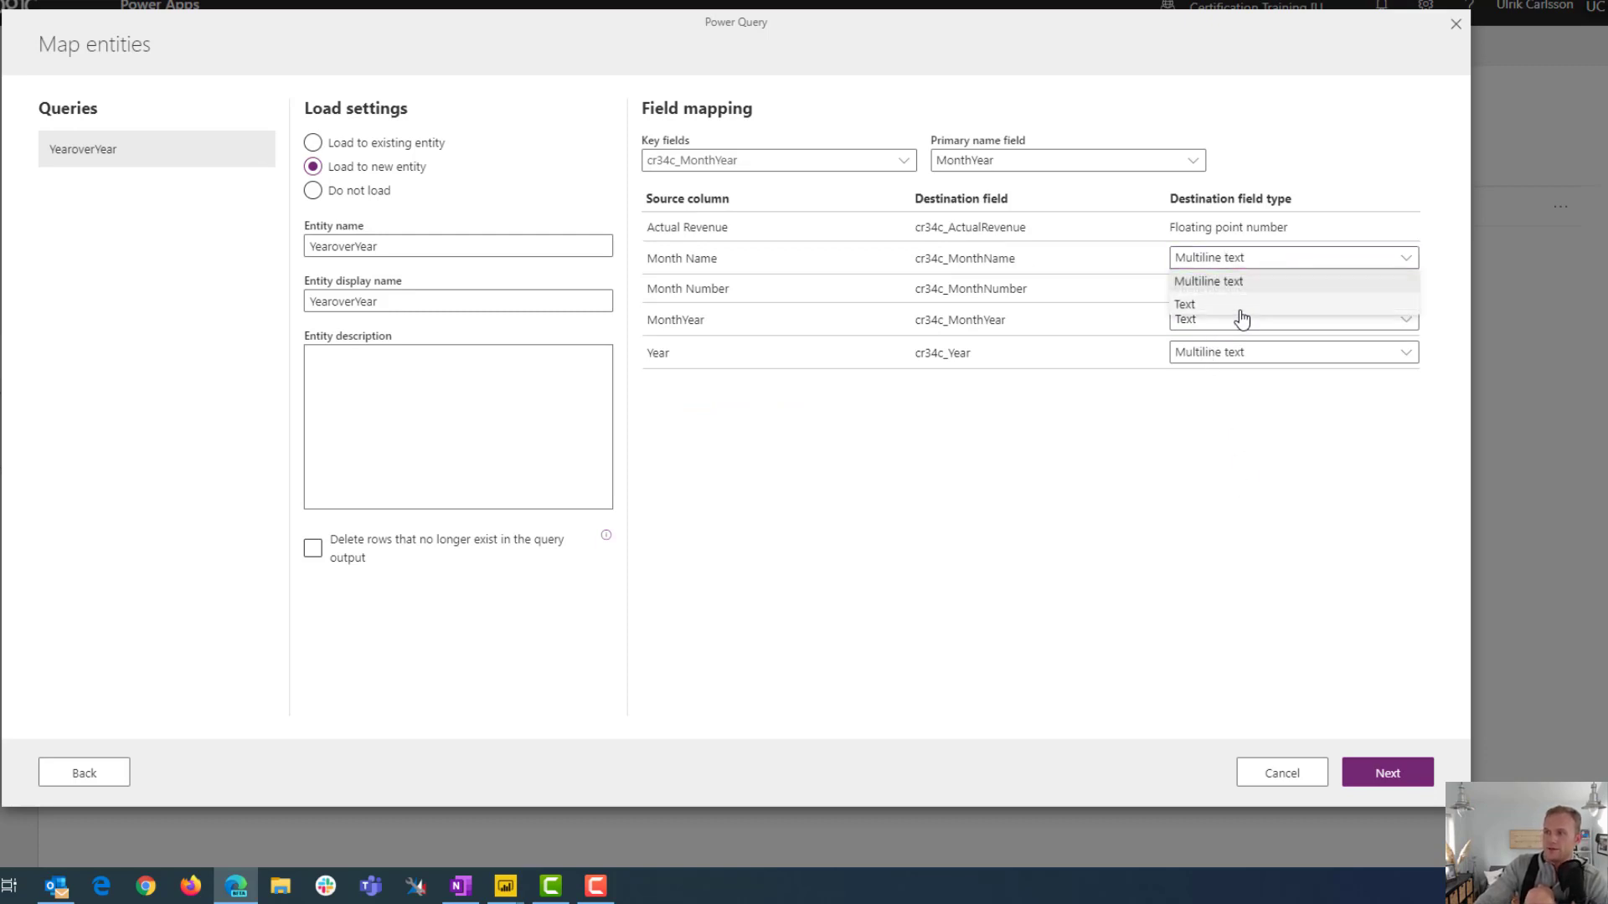
click(1241, 307)
click(1232, 353)
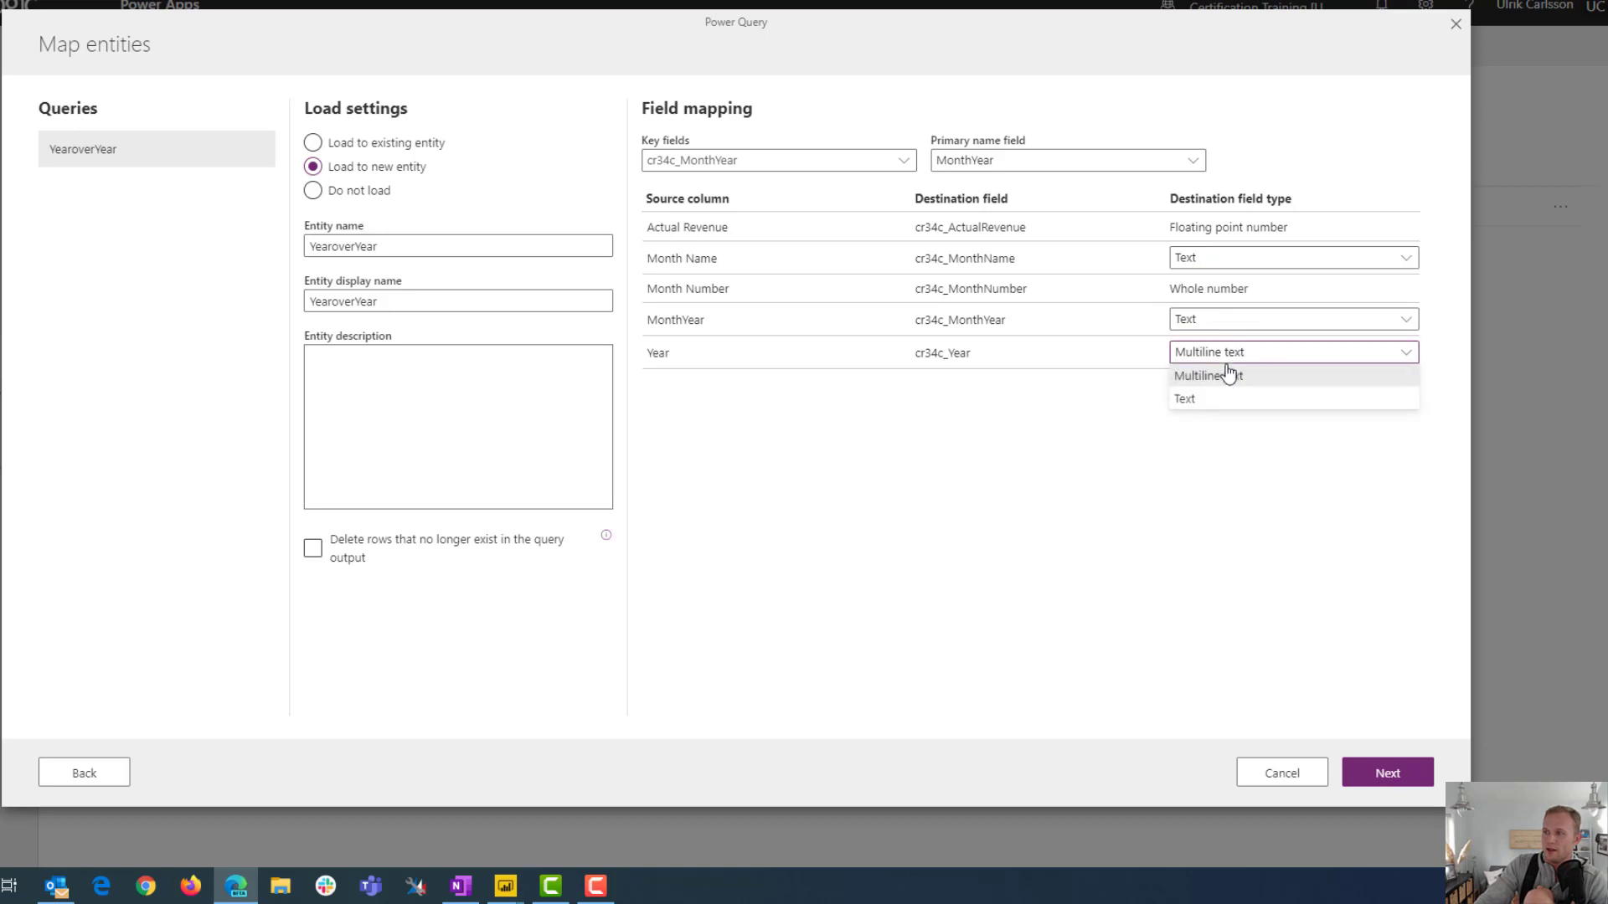
click(1202, 399)
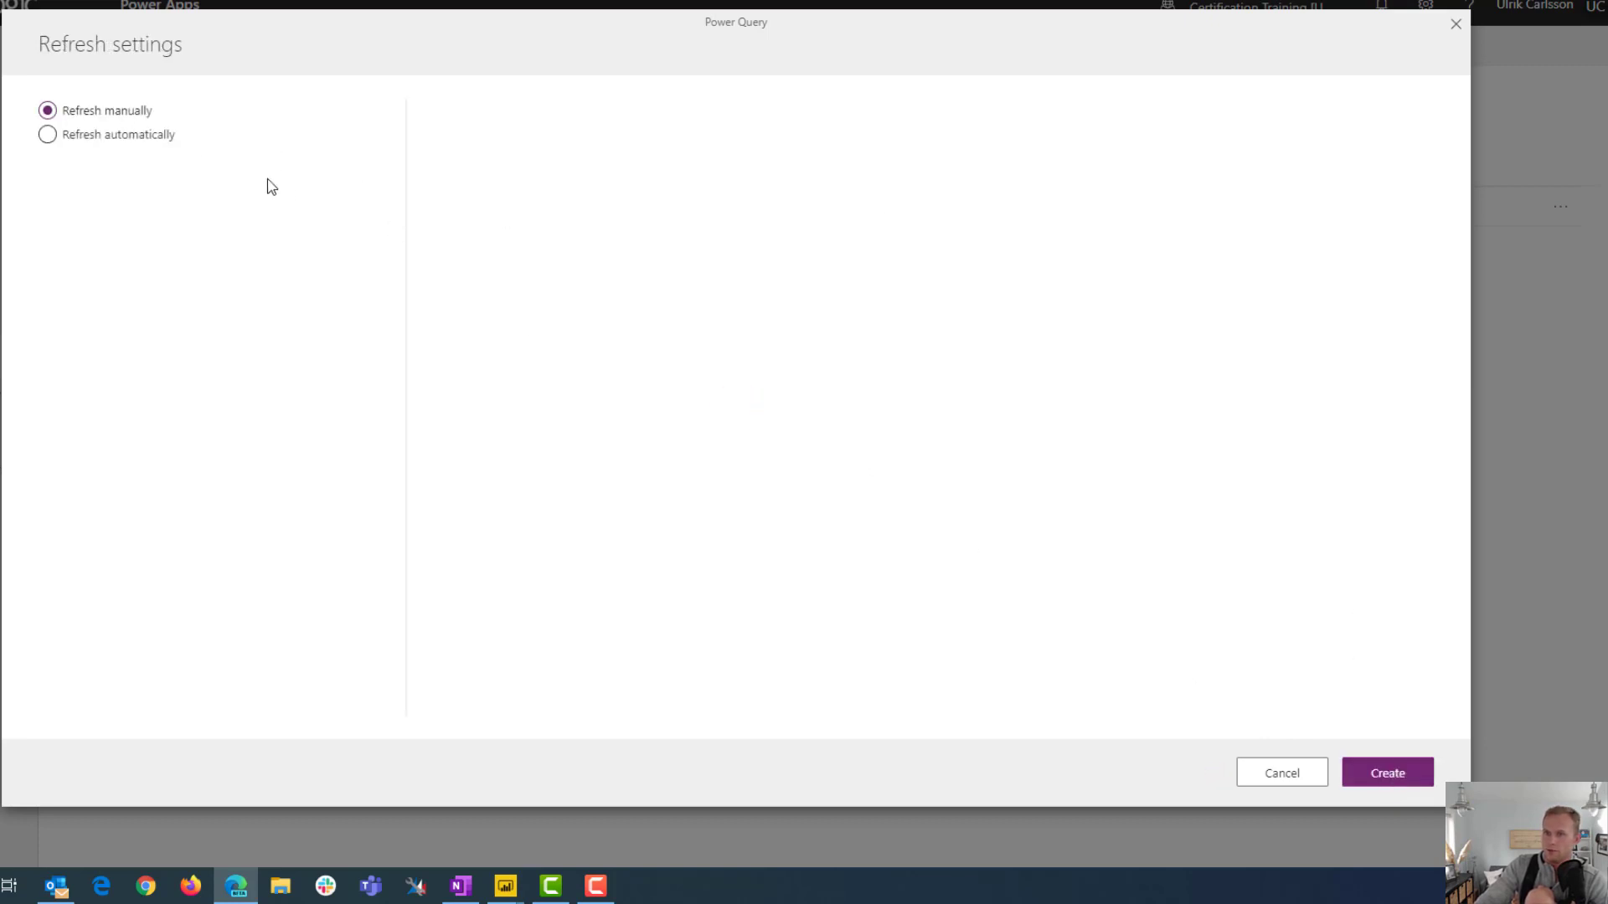
Create the dataflow with manual refresh and finish once the load has completed
click(1400, 778)
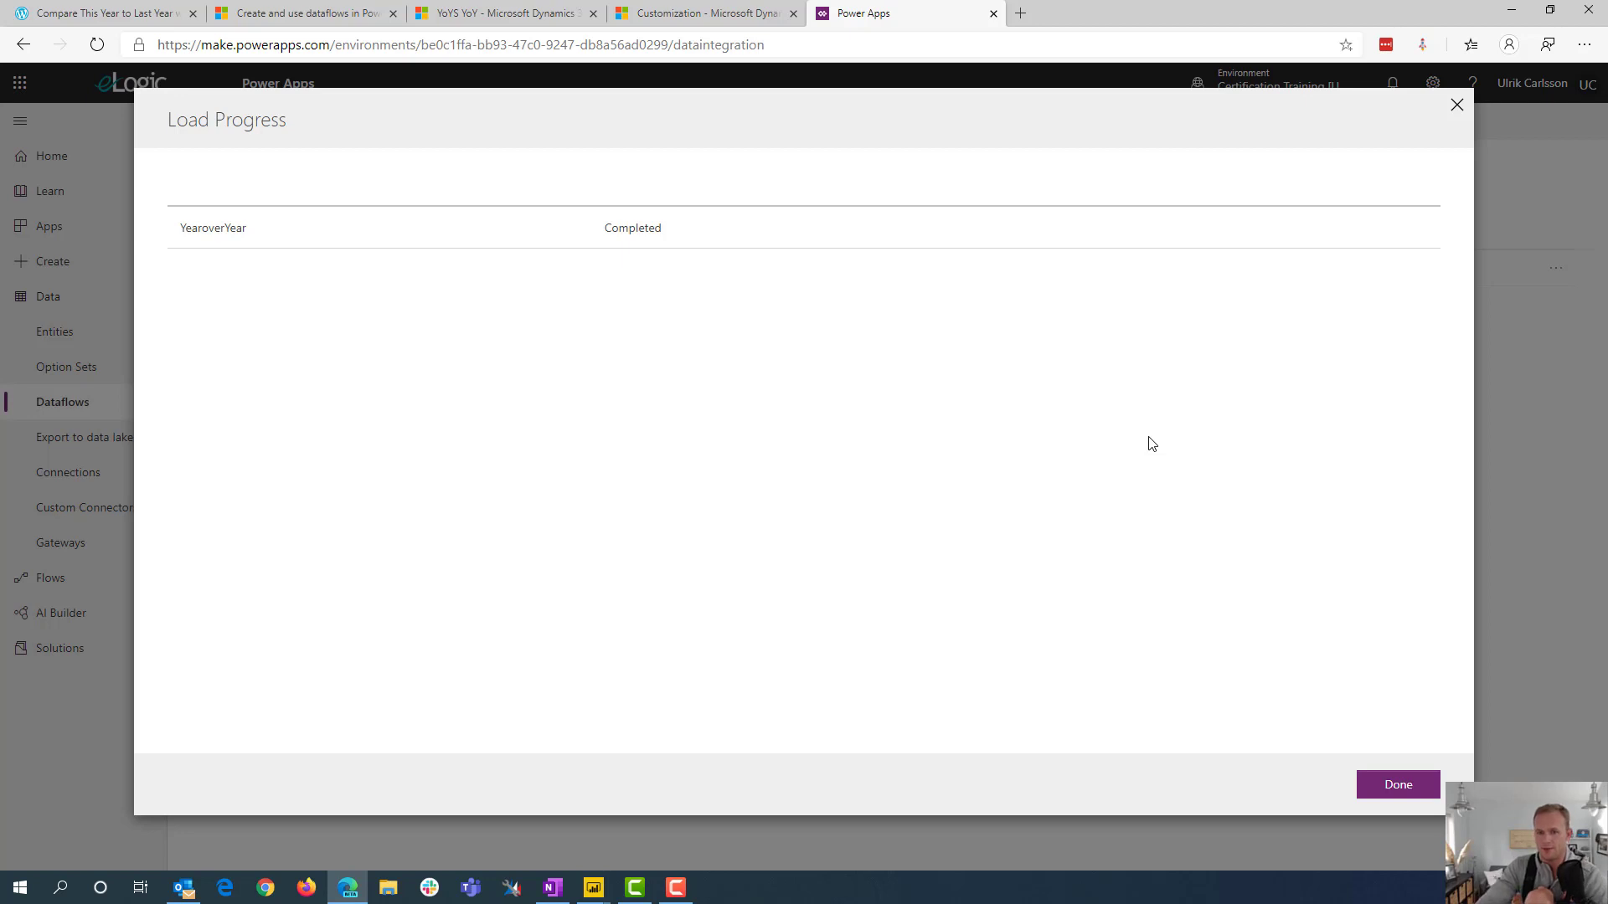
click(1388, 792)
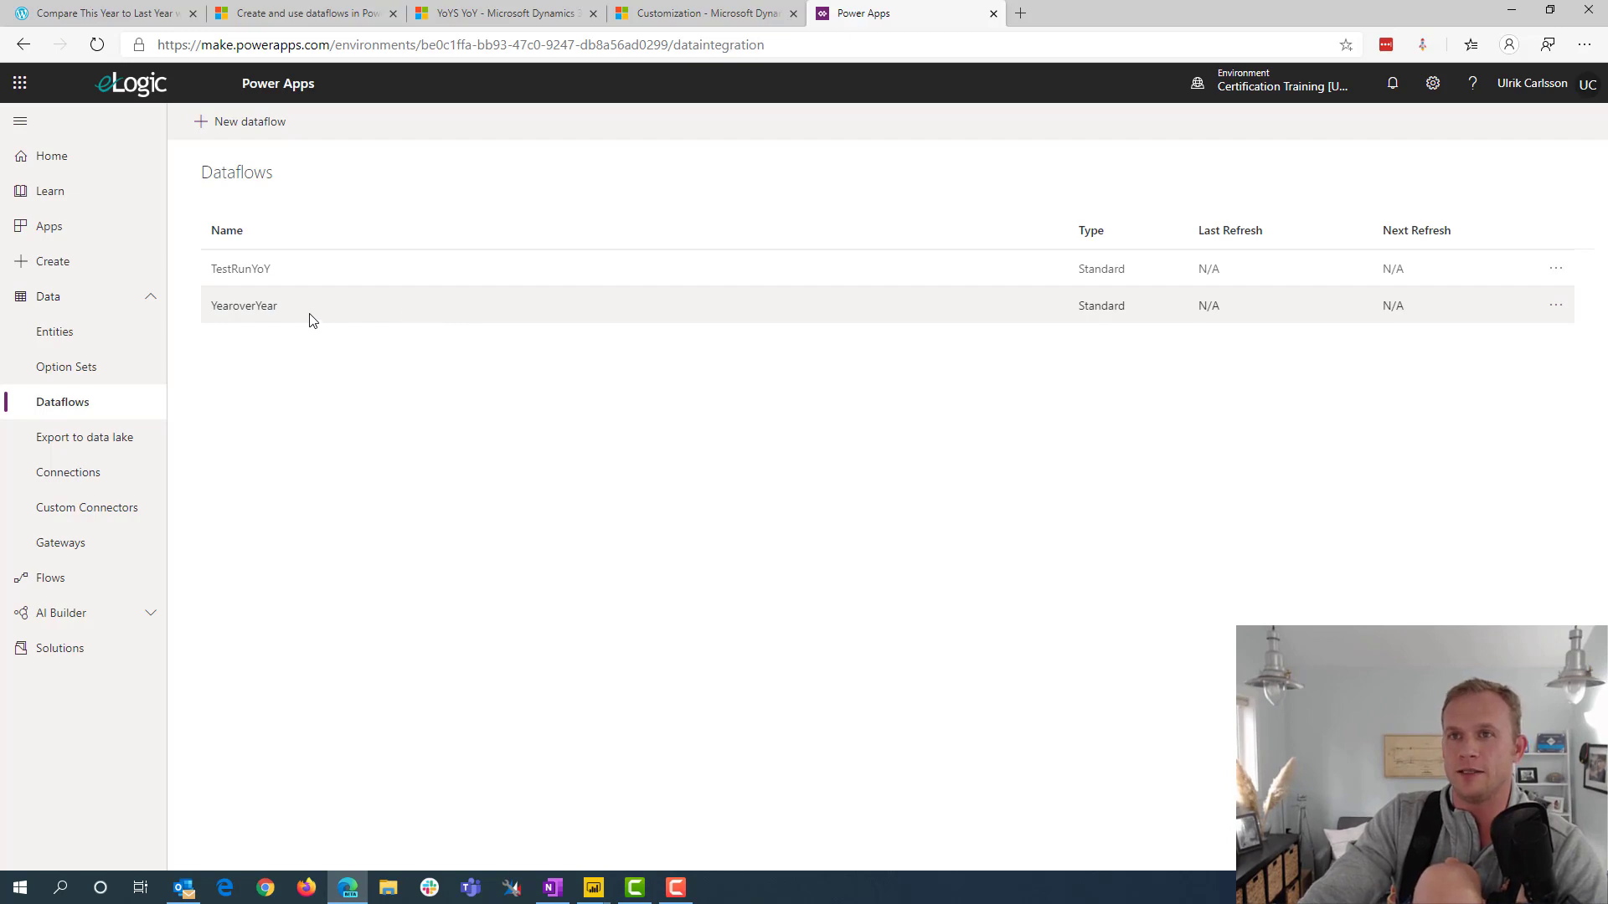
Switch to the Dynamics 365 Sales Hub and create a new Dynamics 365 dashboard with a two-column layout
click(508, 17)
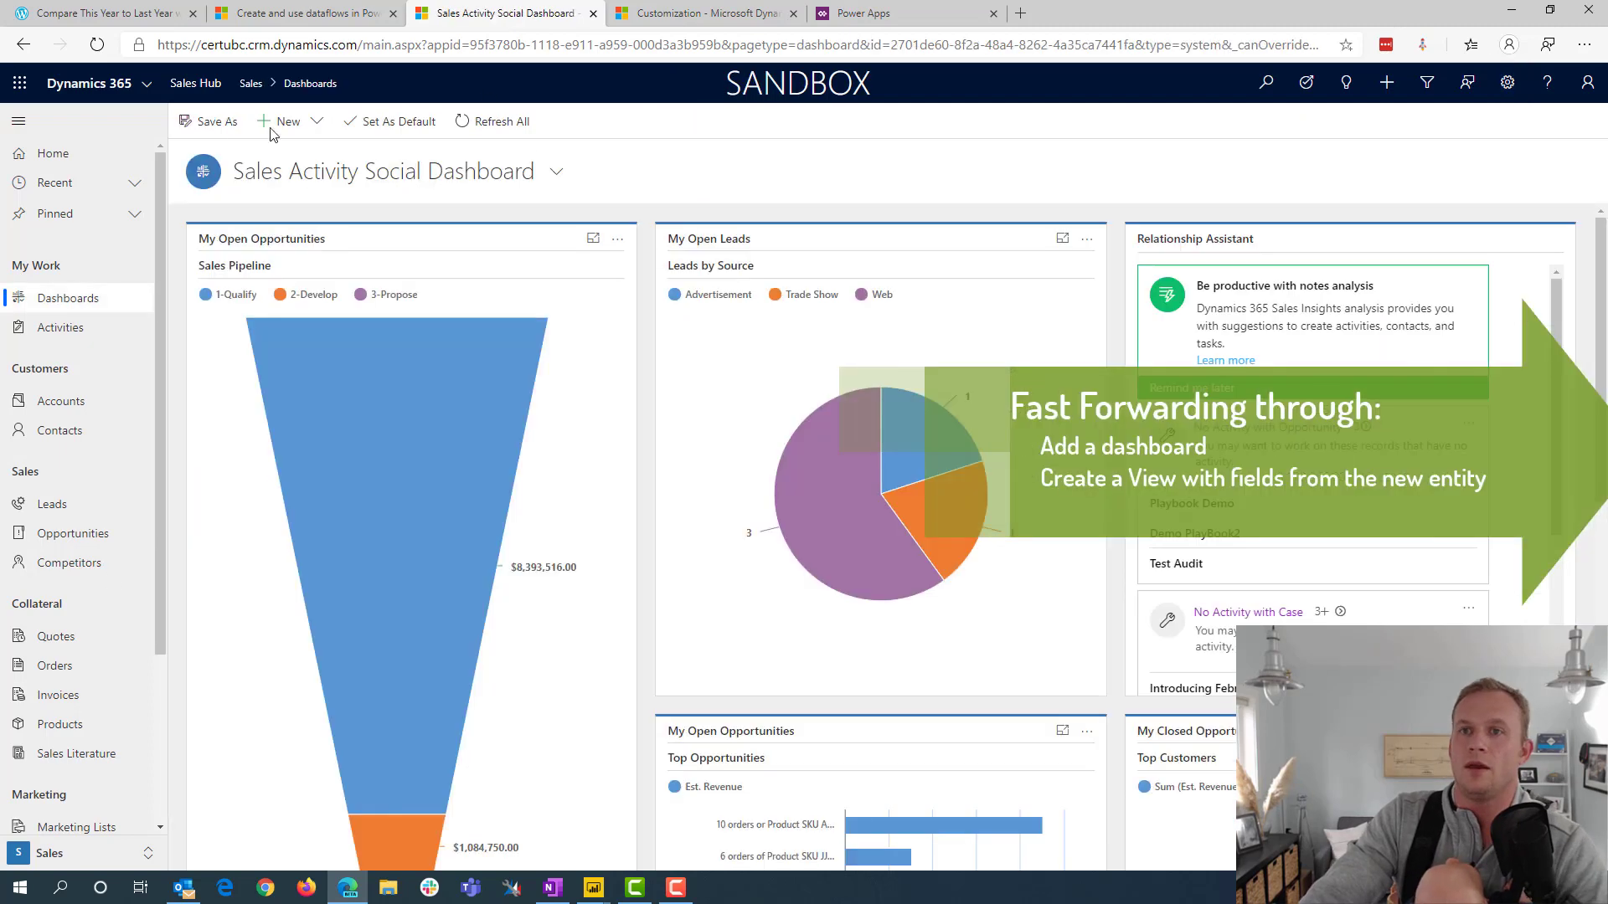
click(287, 124)
click(335, 157)
click(552, 519)
click(1086, 652)
Add a list component for the YearoverYears record type to the first section of the dashboard
click(415, 340)
click(645, 411)
scroll(653, 567, down, 20)
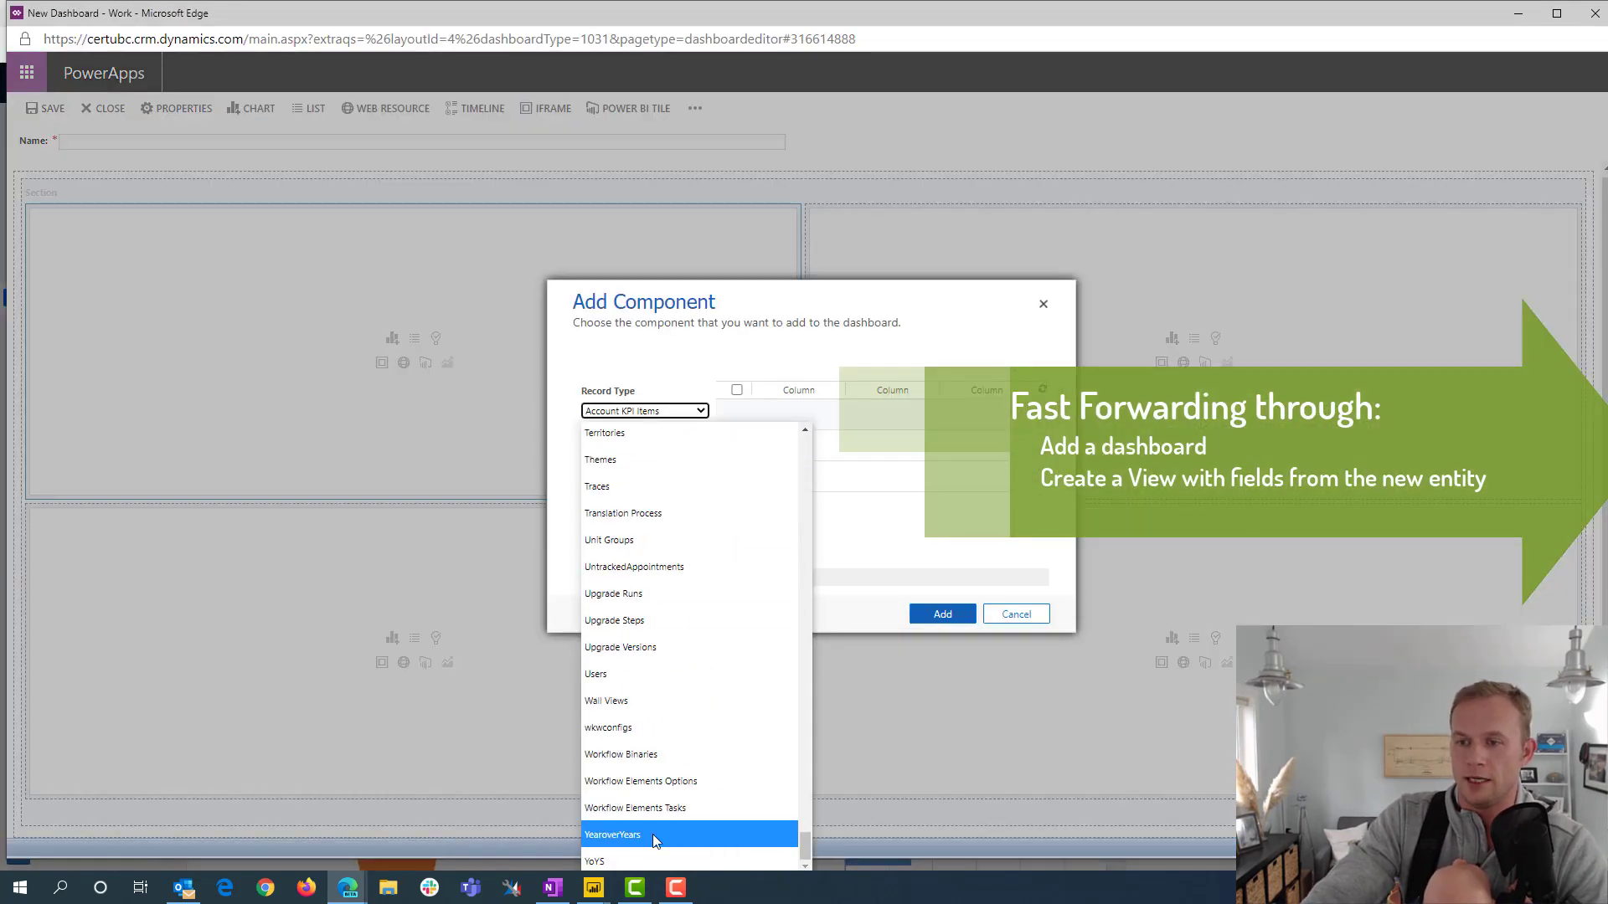
click(657, 841)
click(947, 615)
Name the dashboard YearoverYear Dashboard, save and close it, and display it in the Sales Hub
click(208, 142)
text(YearoverYear Dashboard)
click(45, 108)
click(103, 108)
click(544, 170)
click(630, 348)
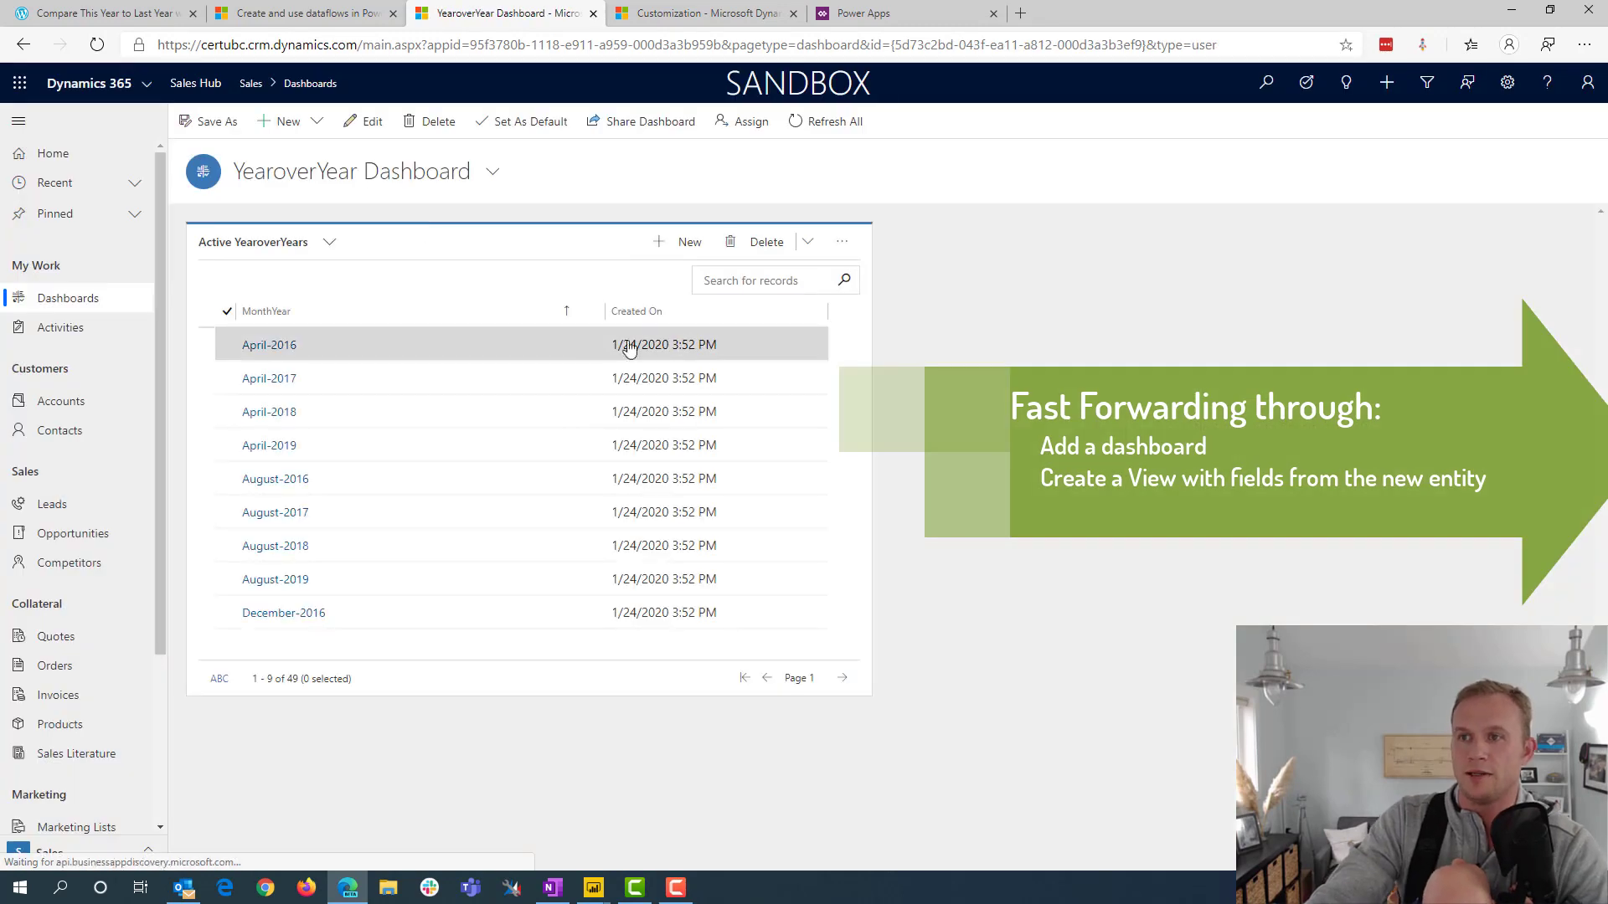
Open the full YearoverYears record list and remove the Created On column from its view columns in Advanced Find
click(842, 242)
click(900, 326)
click(1427, 82)
click(467, 173)
click(656, 312)
click(887, 460)
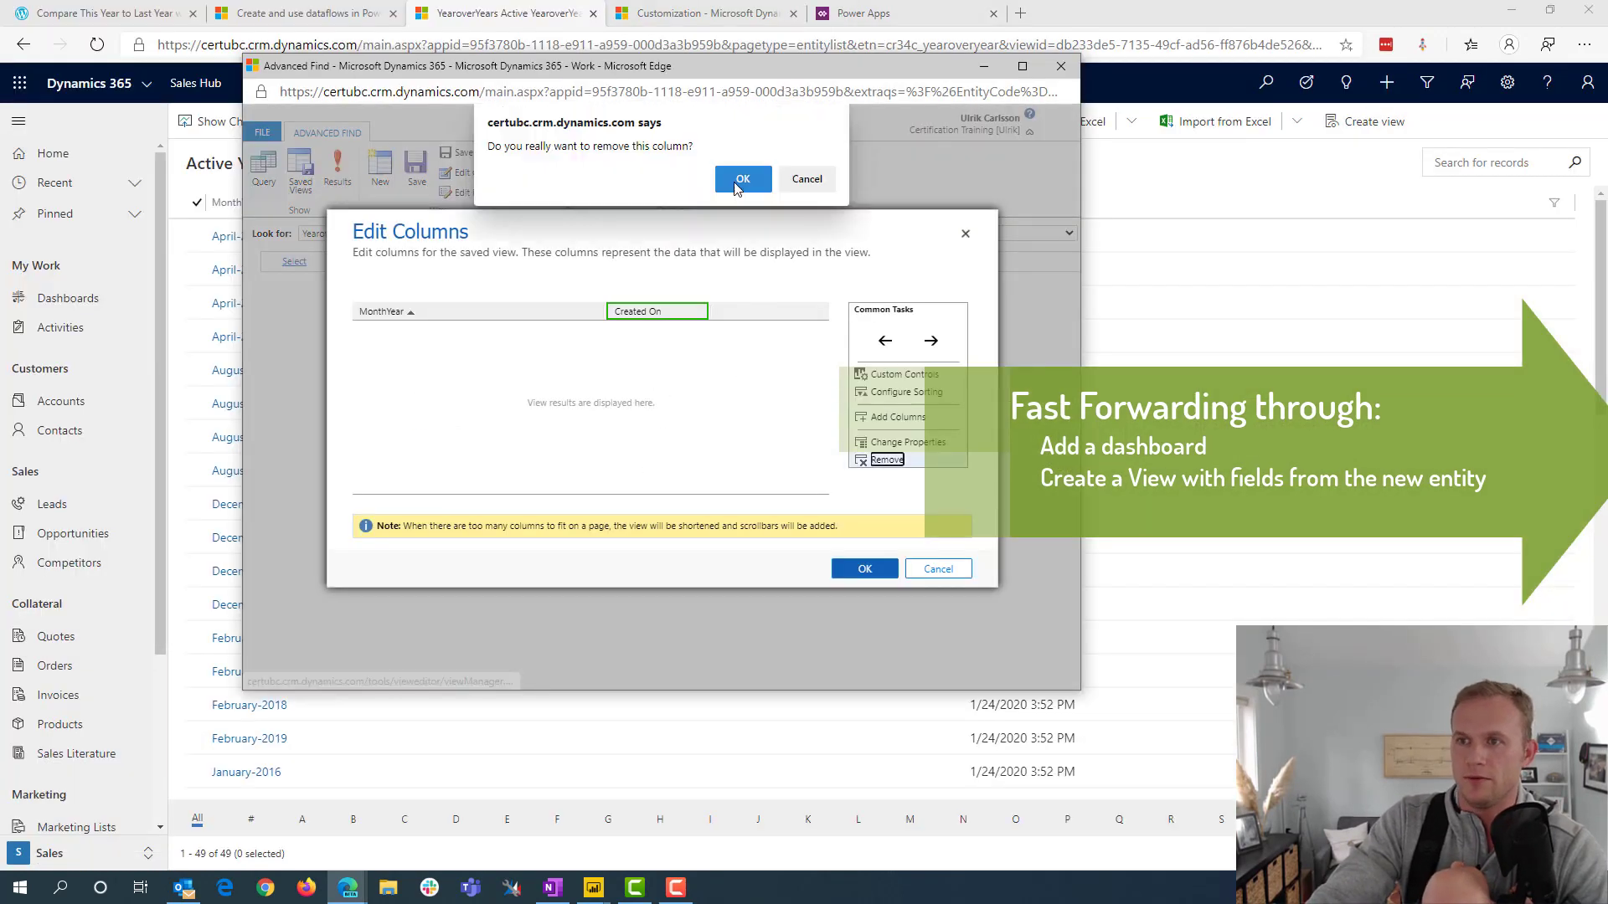
click(737, 188)
Add the Actual Revenue, Month Name, Month Number and Year columns to the view
click(898, 417)
click(765, 548)
double_click(382, 311)
click(722, 494)
click(739, 589)
click(865, 569)
Save the column layout as a new view named YearoverYear
click(467, 152)
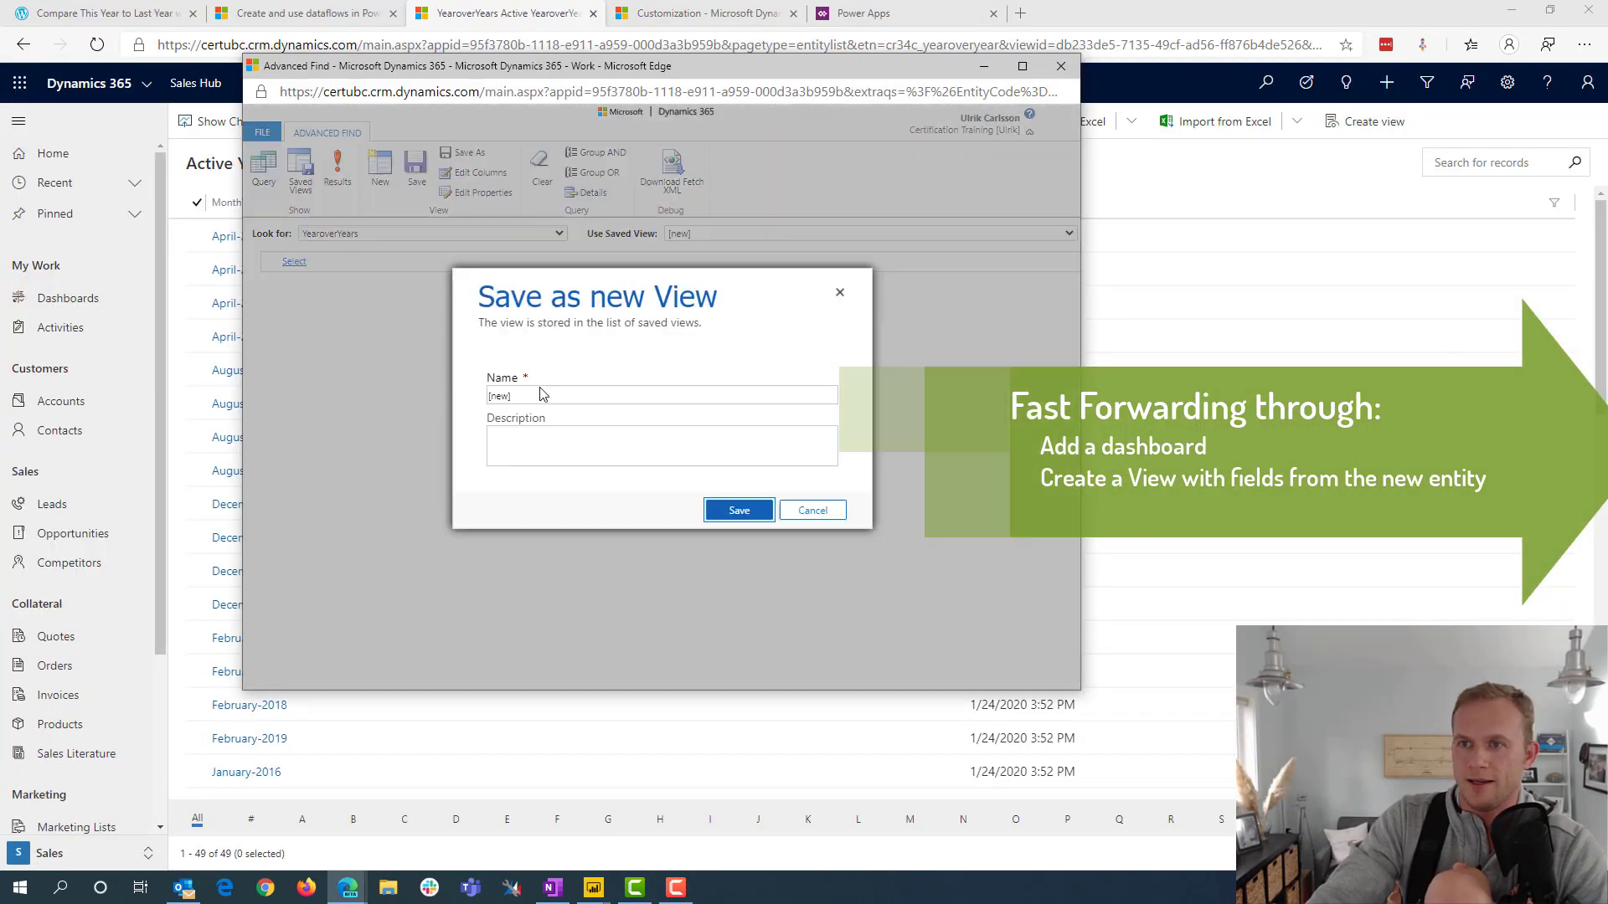
triple_click(542, 395)
text(YearoverYear)
click(739, 510)
Close Advanced Find, switch the record list to the YearoverYear view and look through its rows
click(1061, 67)
click(365, 163)
click(280, 244)
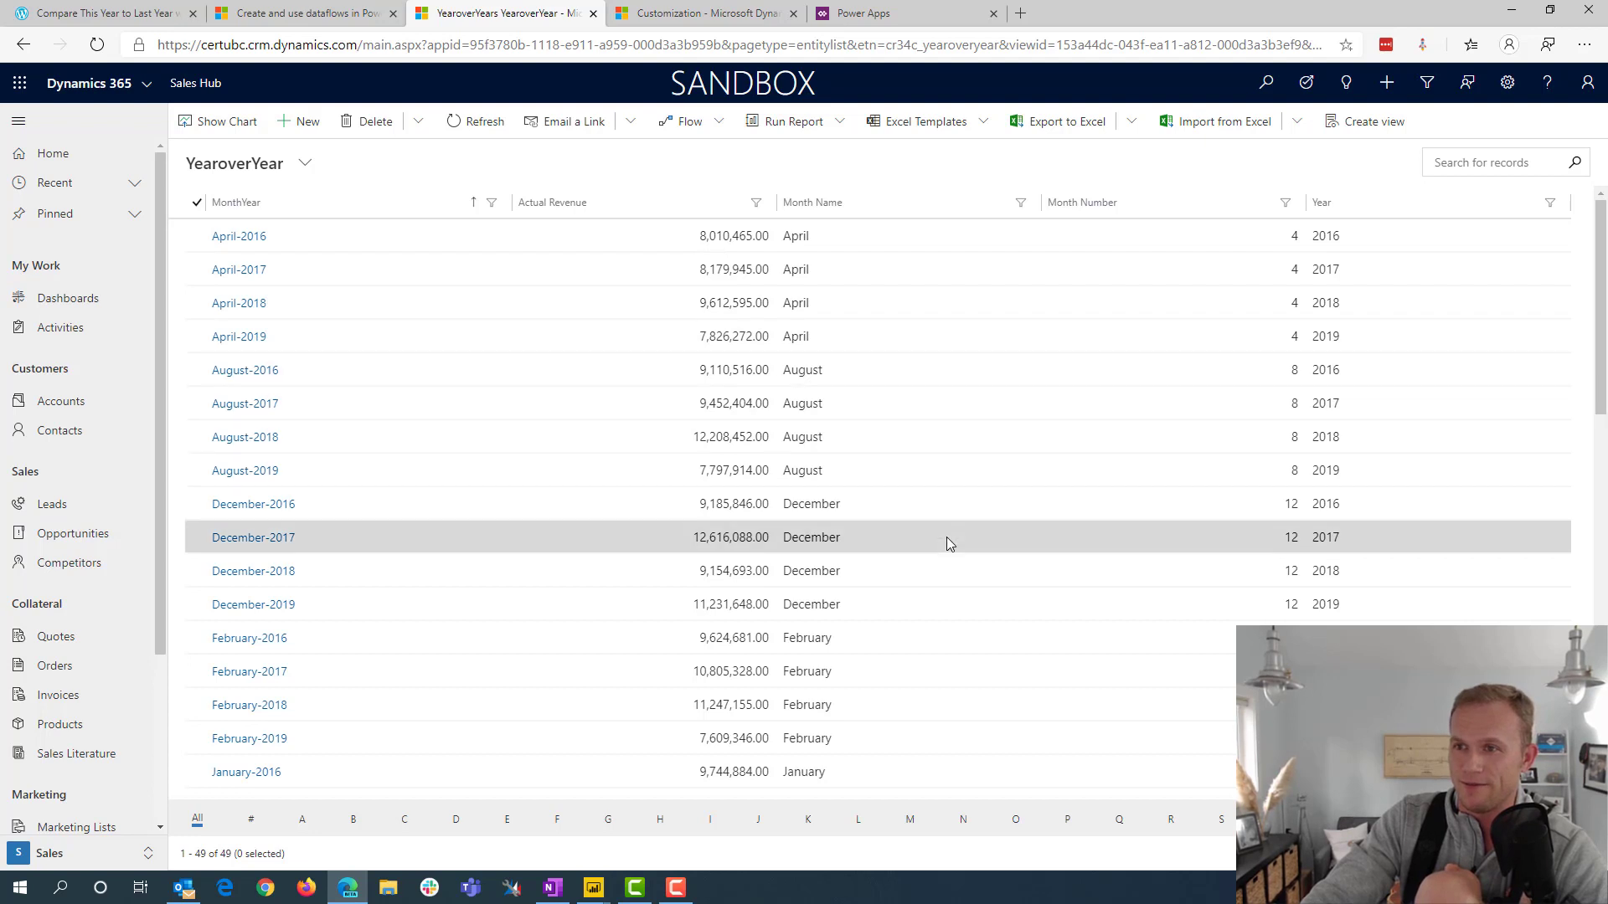
scroll(951, 537, down, 2)
scroll(952, 537, up, 2)
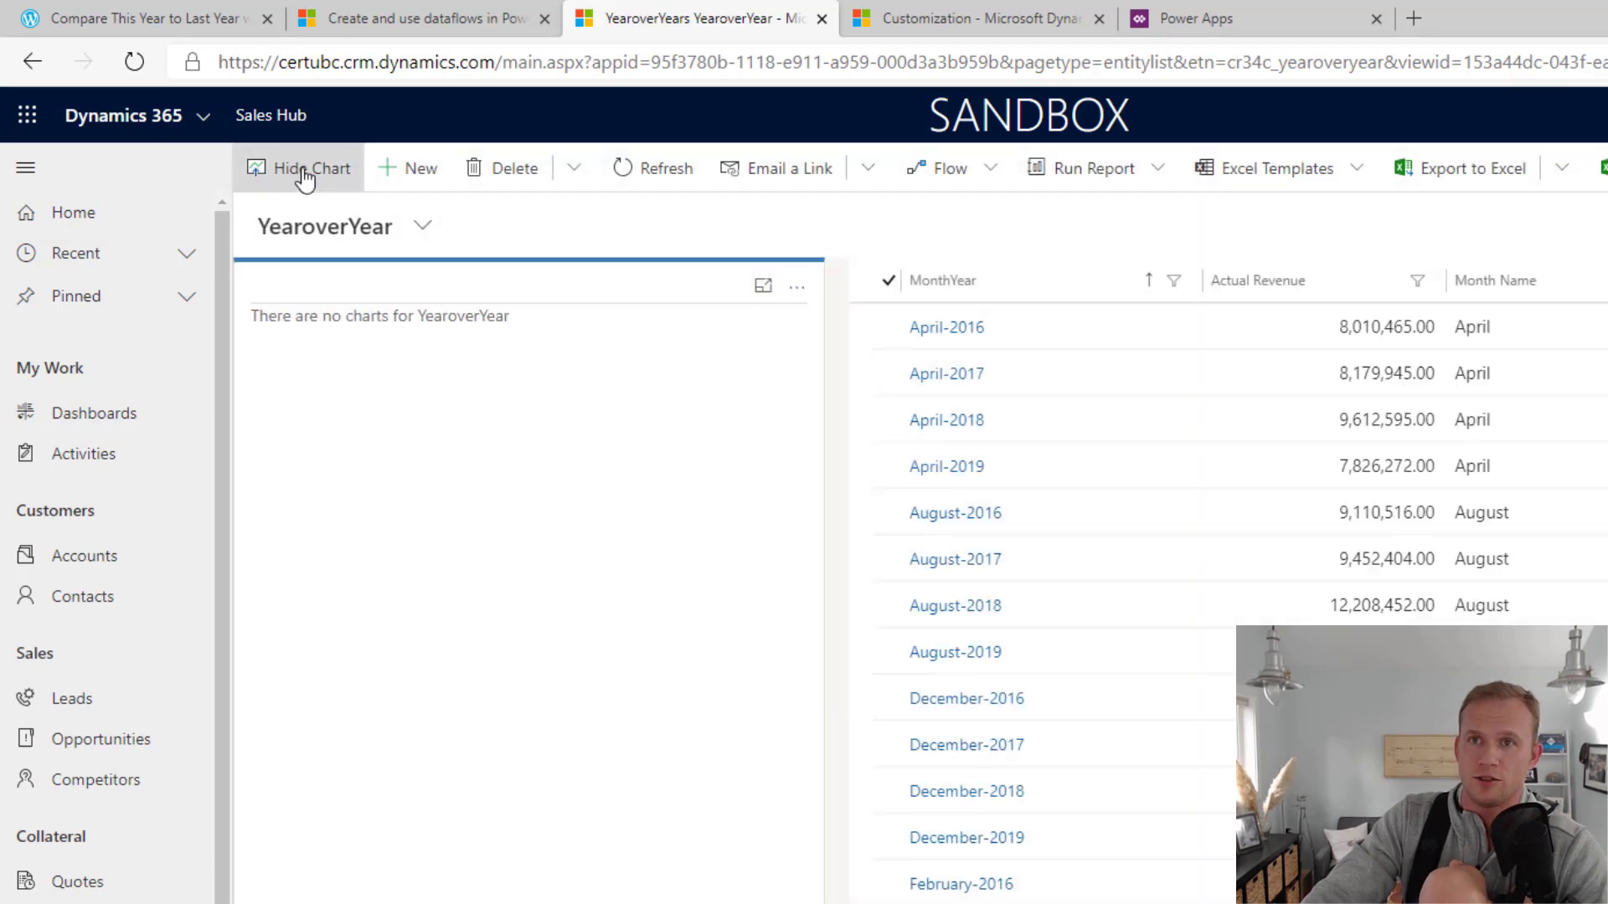
Start a new chart for the YearoverYear records and use the sum of Actual Revenue as its series
click(796, 287)
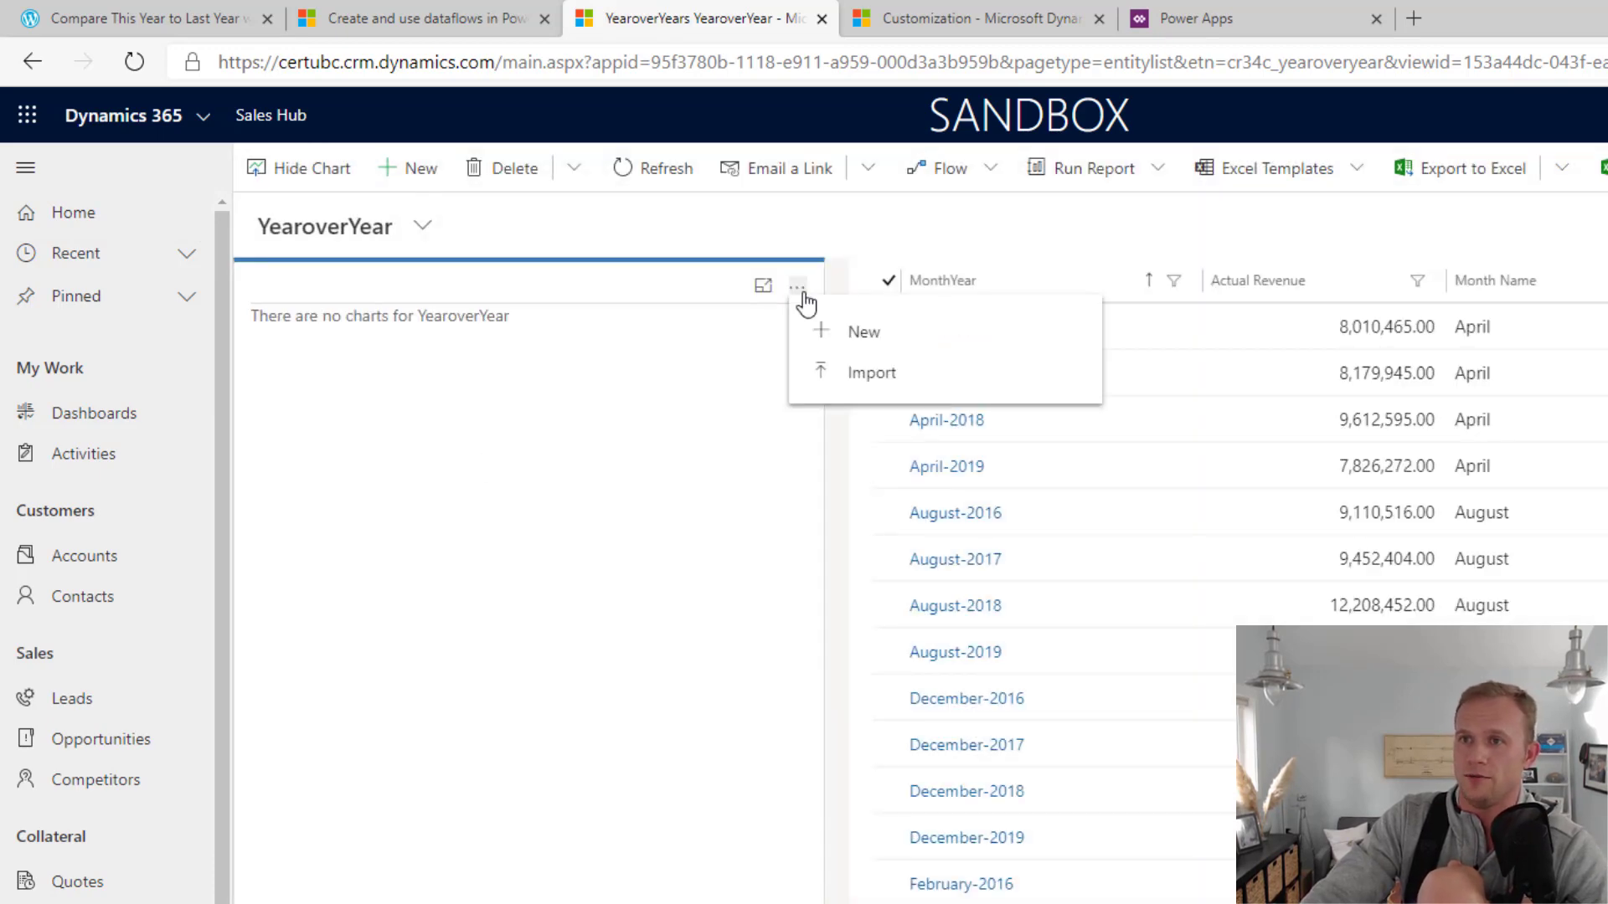
click(842, 343)
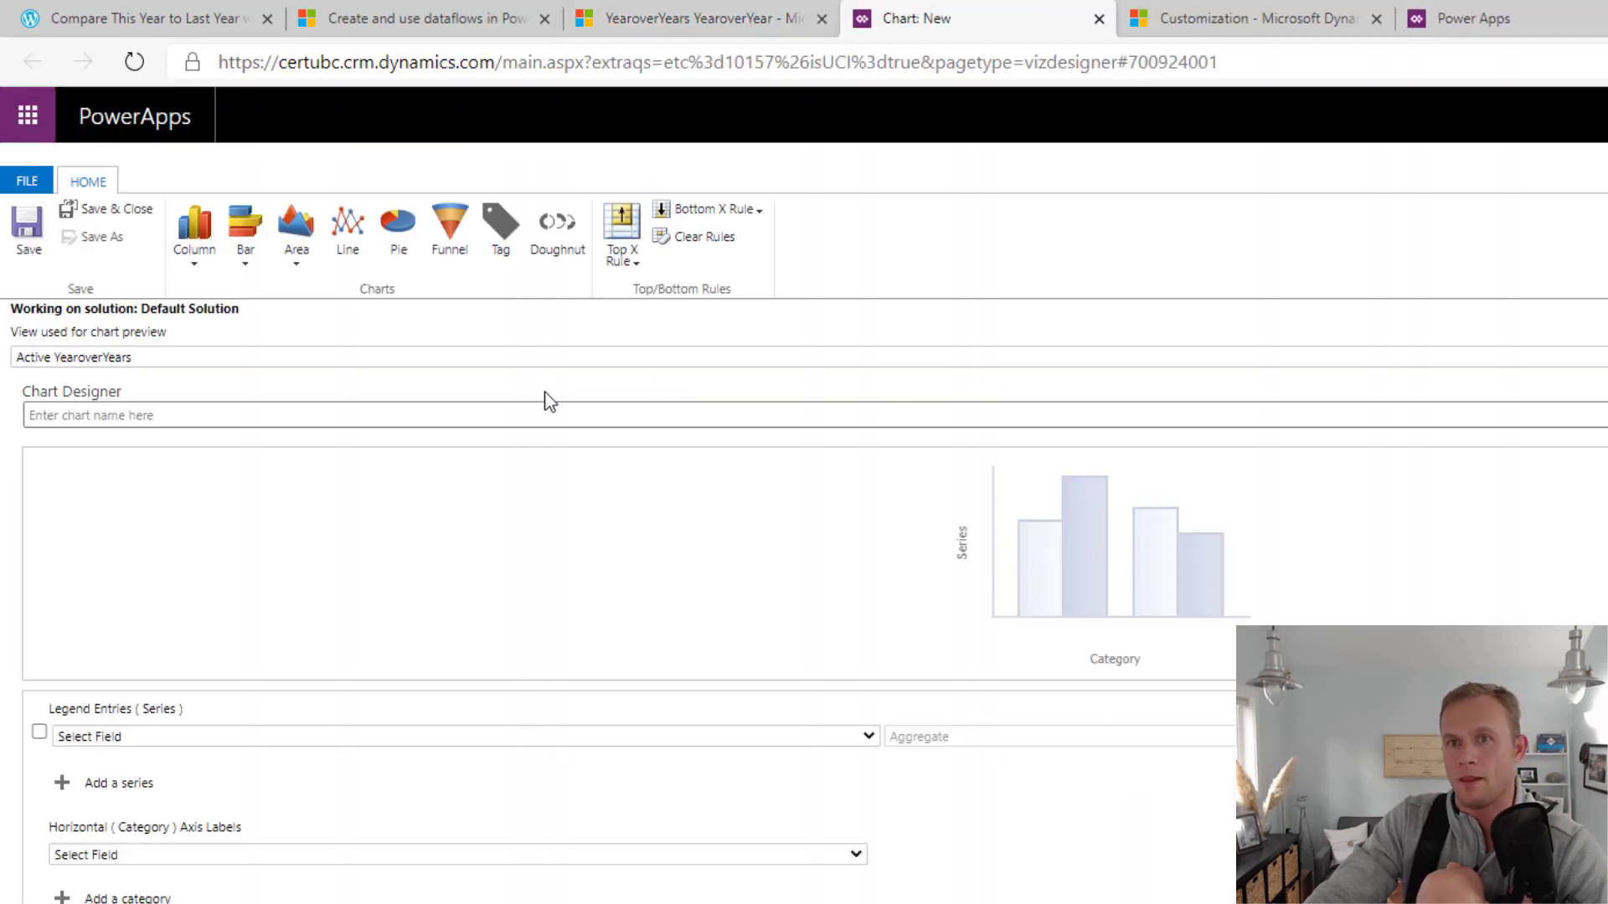
click(302, 737)
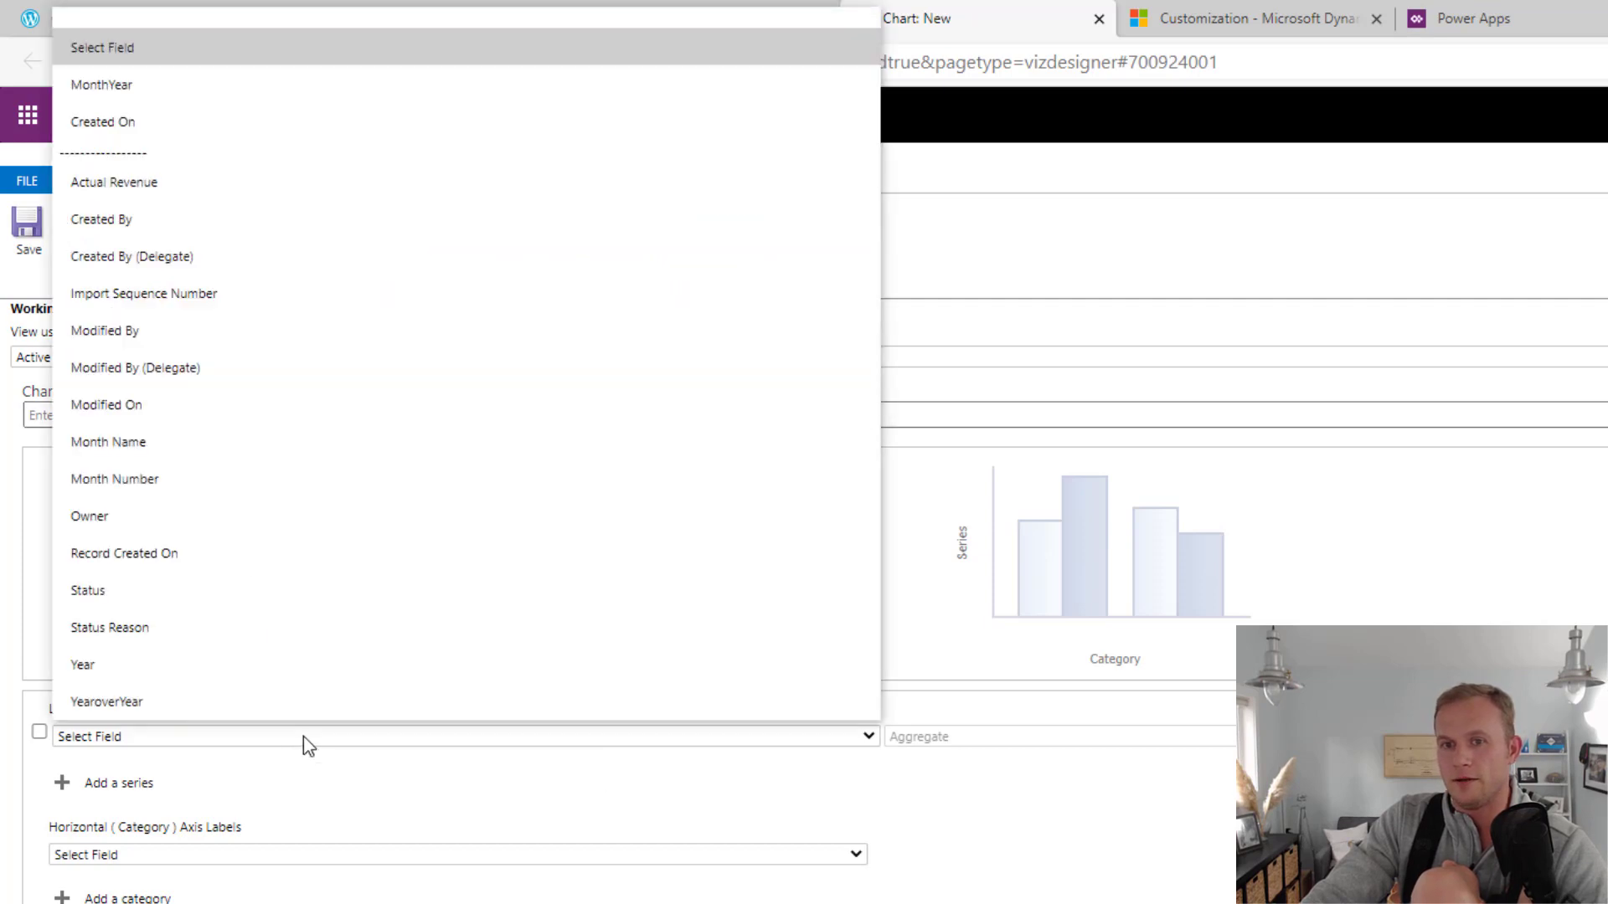
click(123, 183)
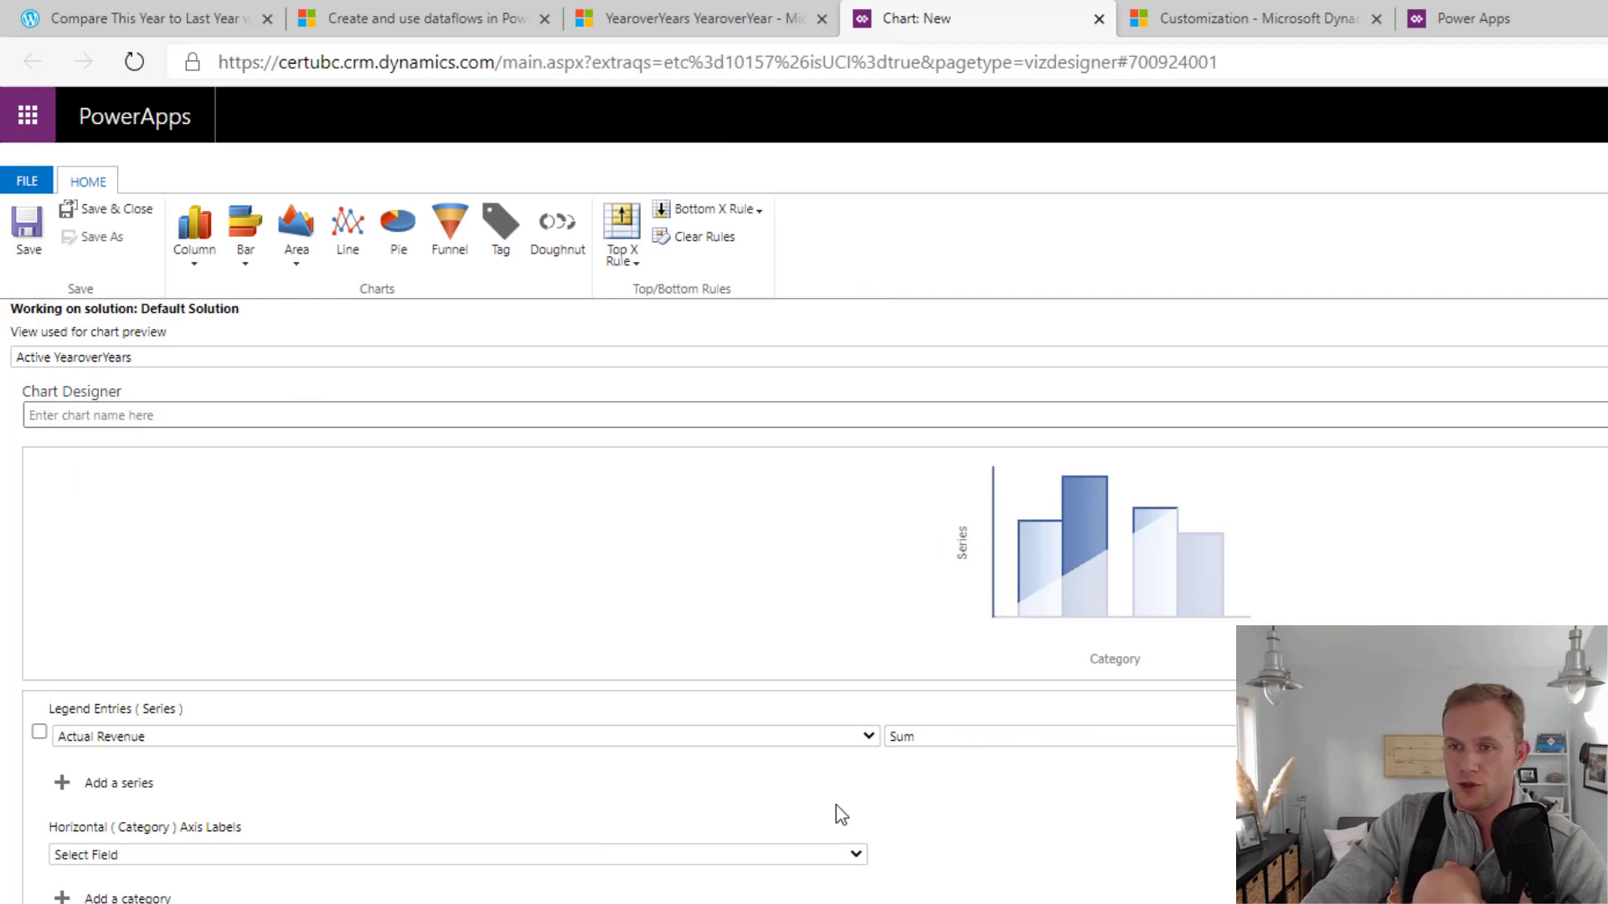
Set the chart's horizontal axis categories to Month Name and, as a second category, Year
click(574, 854)
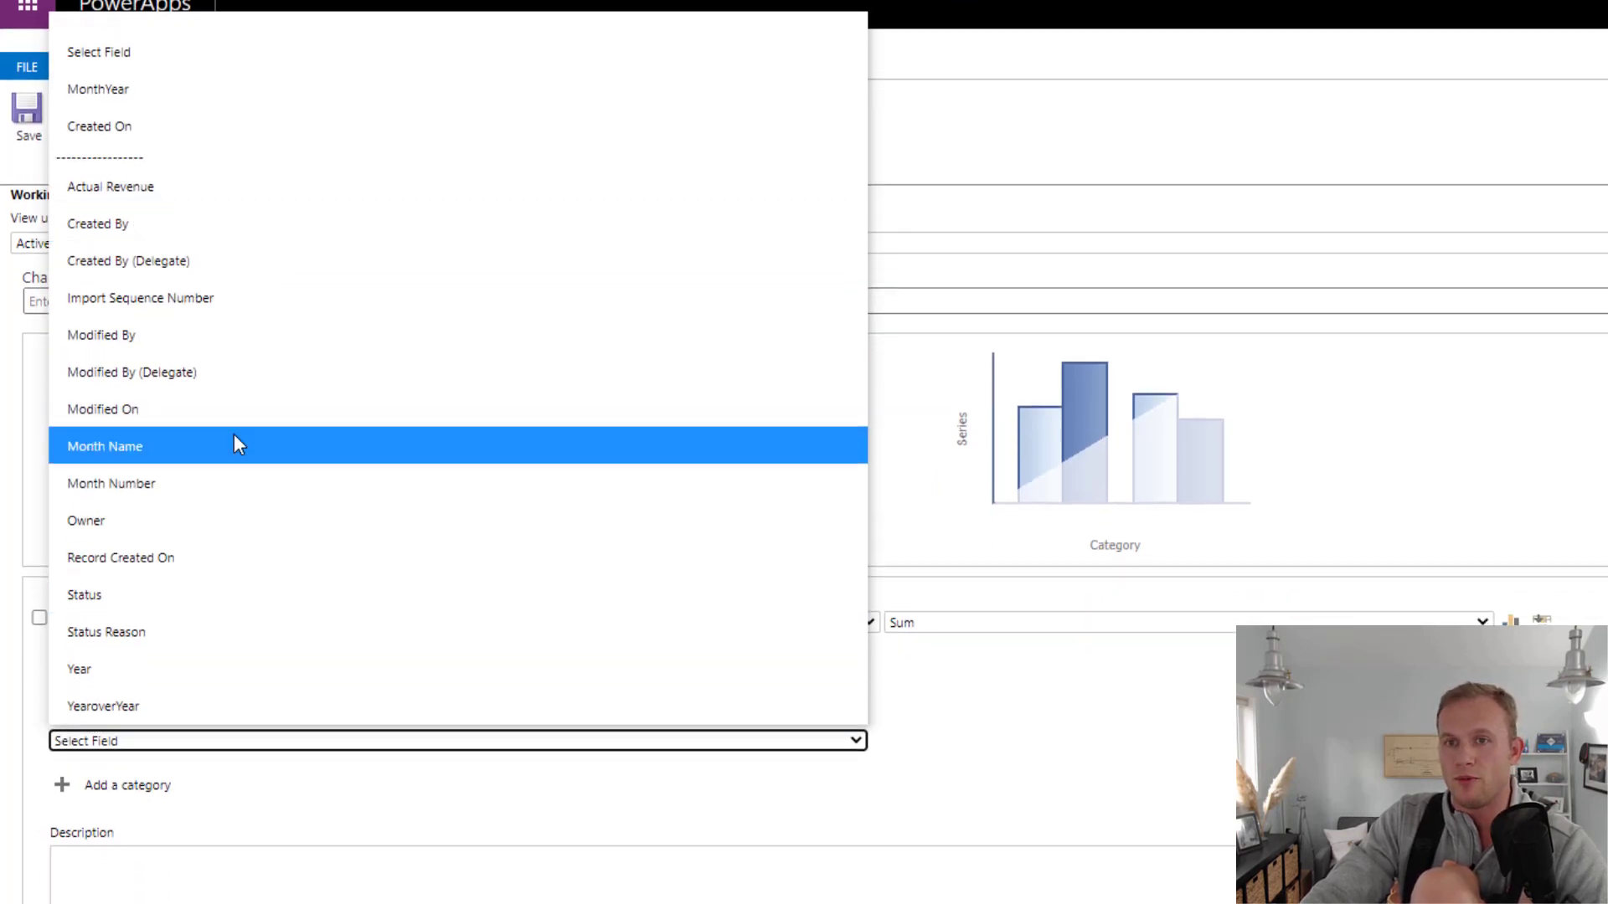
click(235, 445)
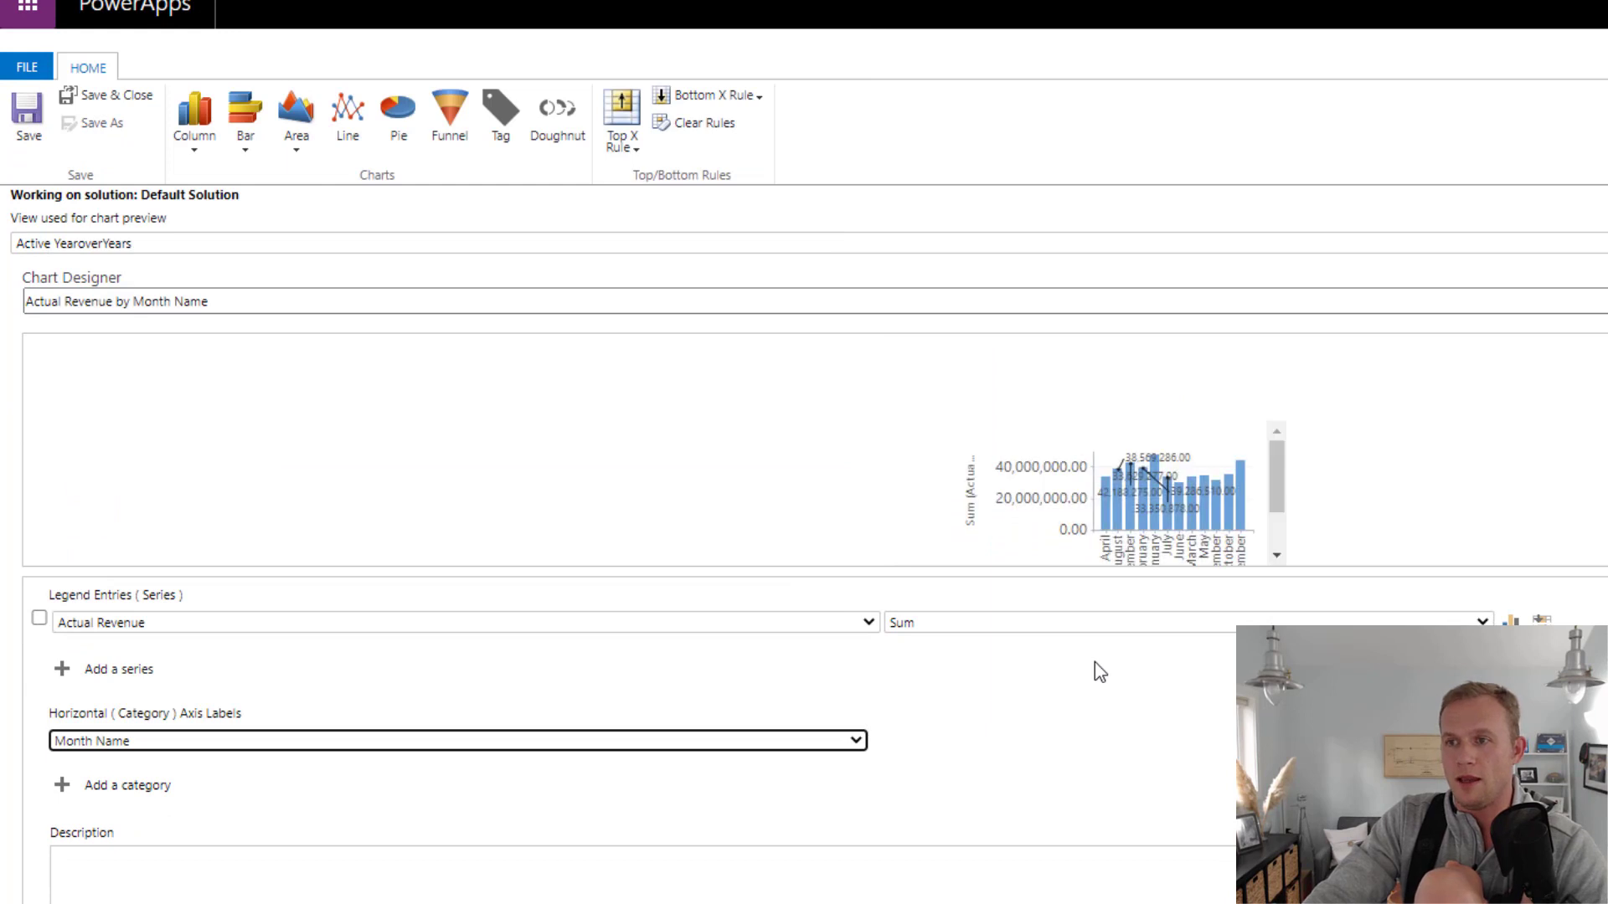
click(127, 786)
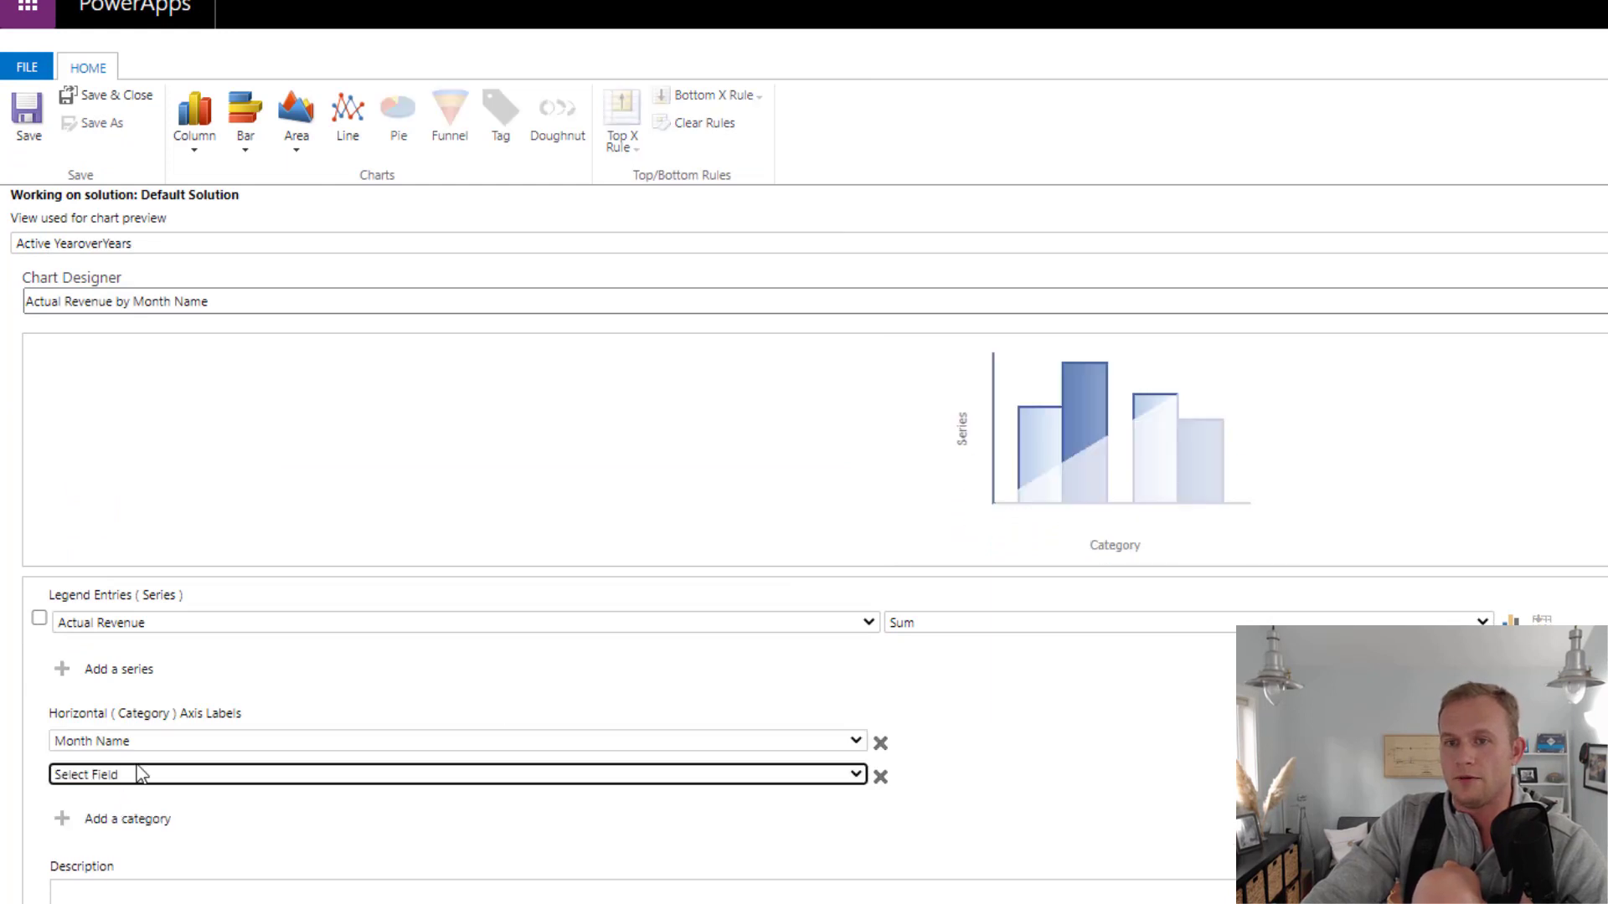
click(148, 782)
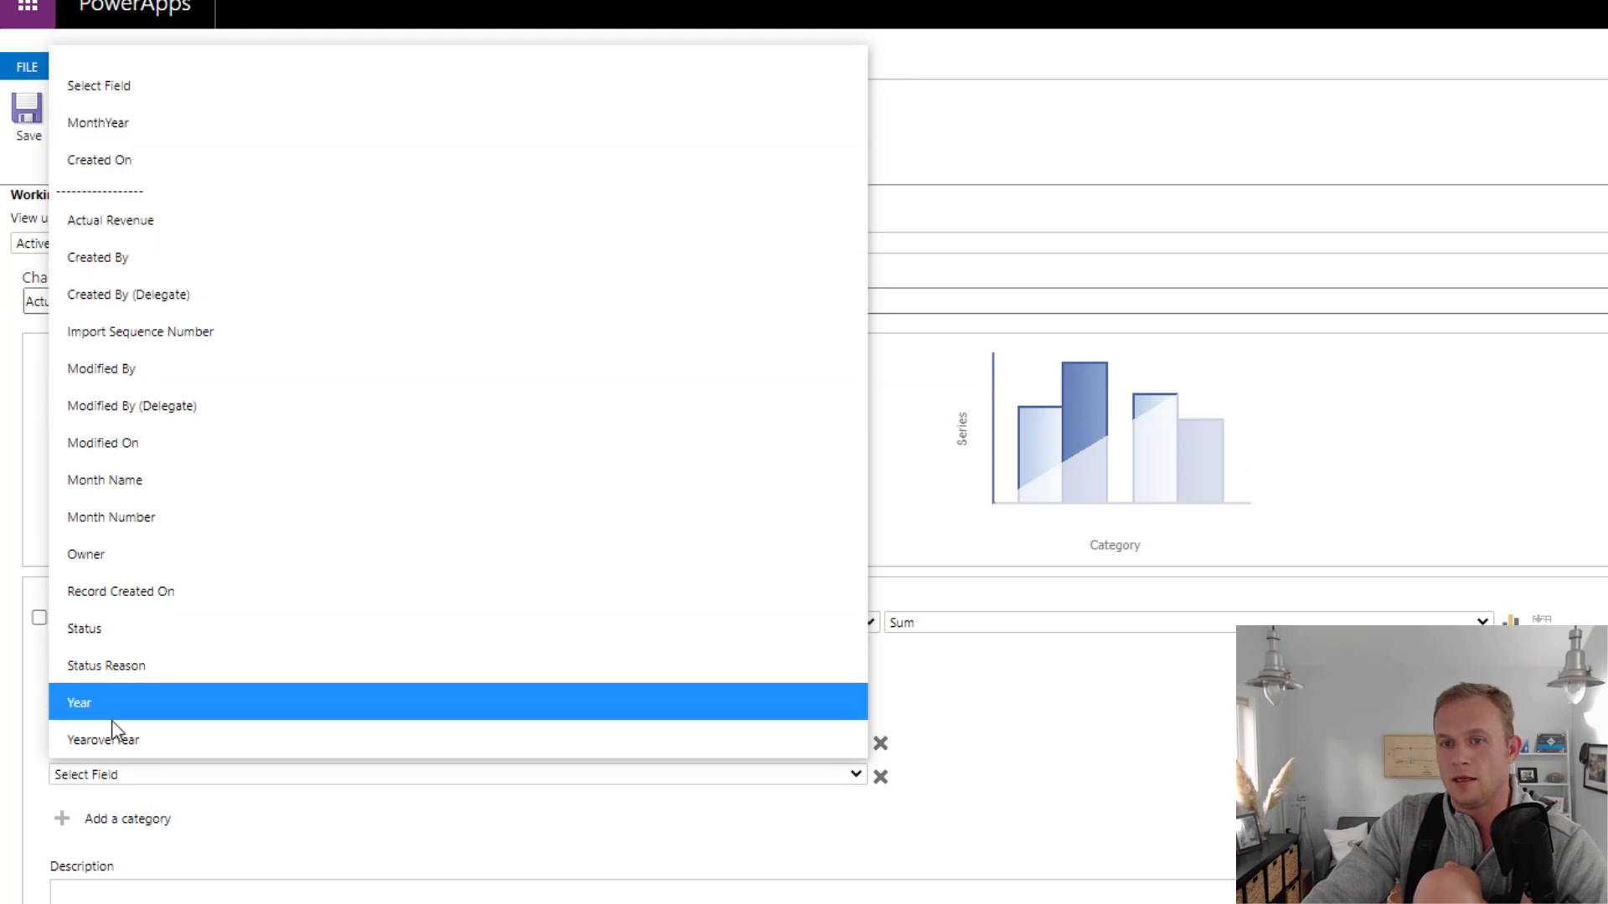
click(112, 698)
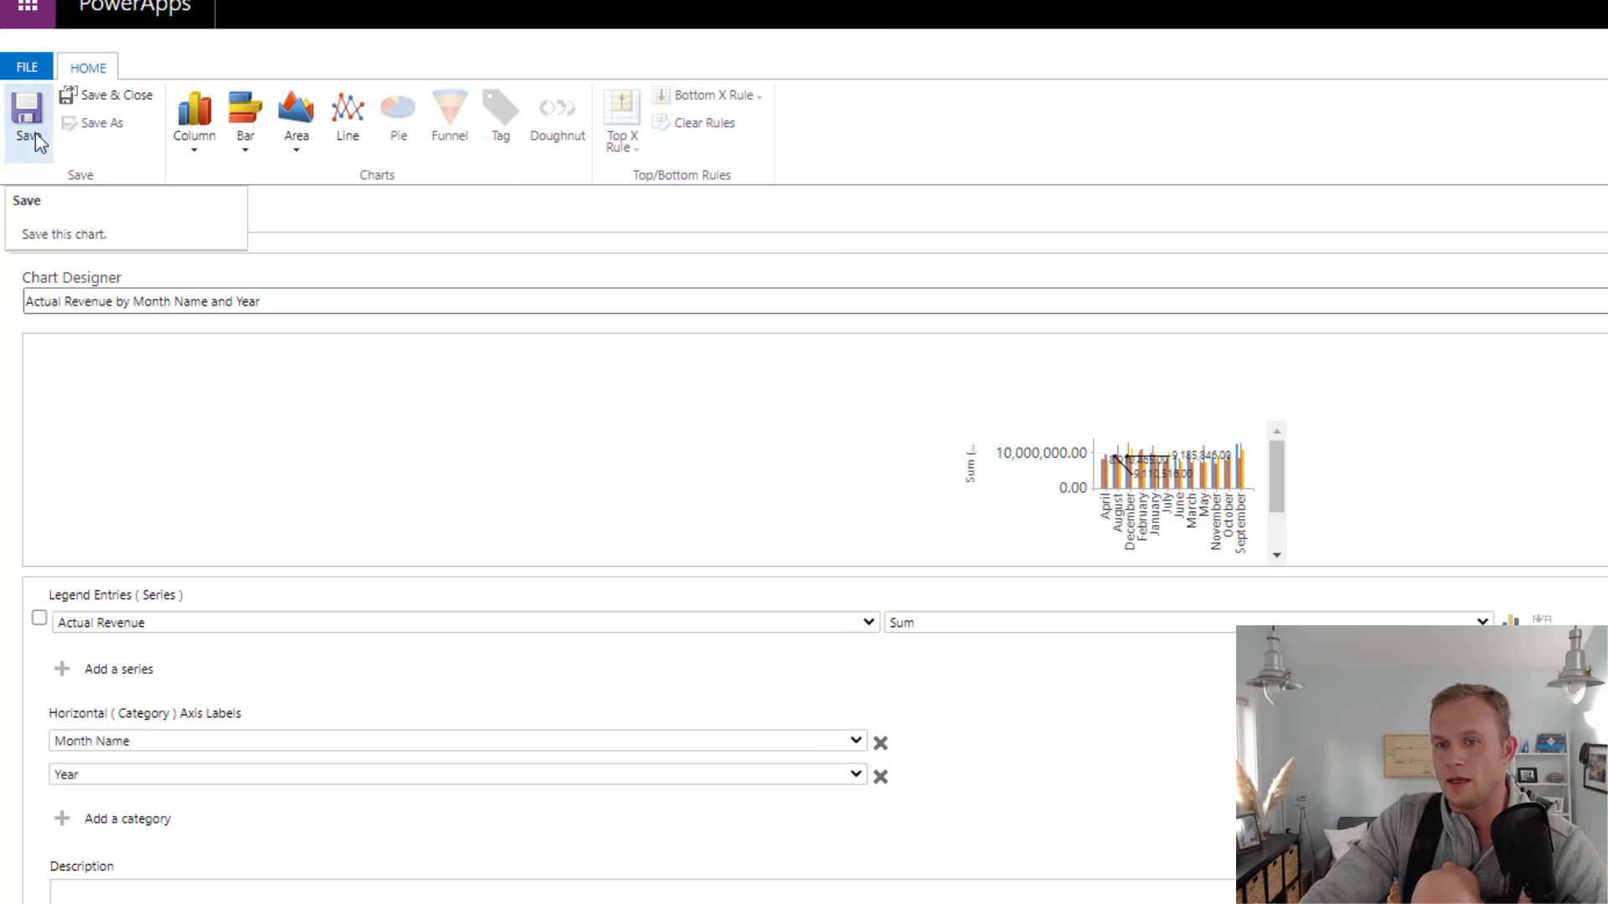
Name the chart YoY Chart, save and close it, then dismiss the chart editor notice and refresh the YearoverYear records
triple_click(122, 301)
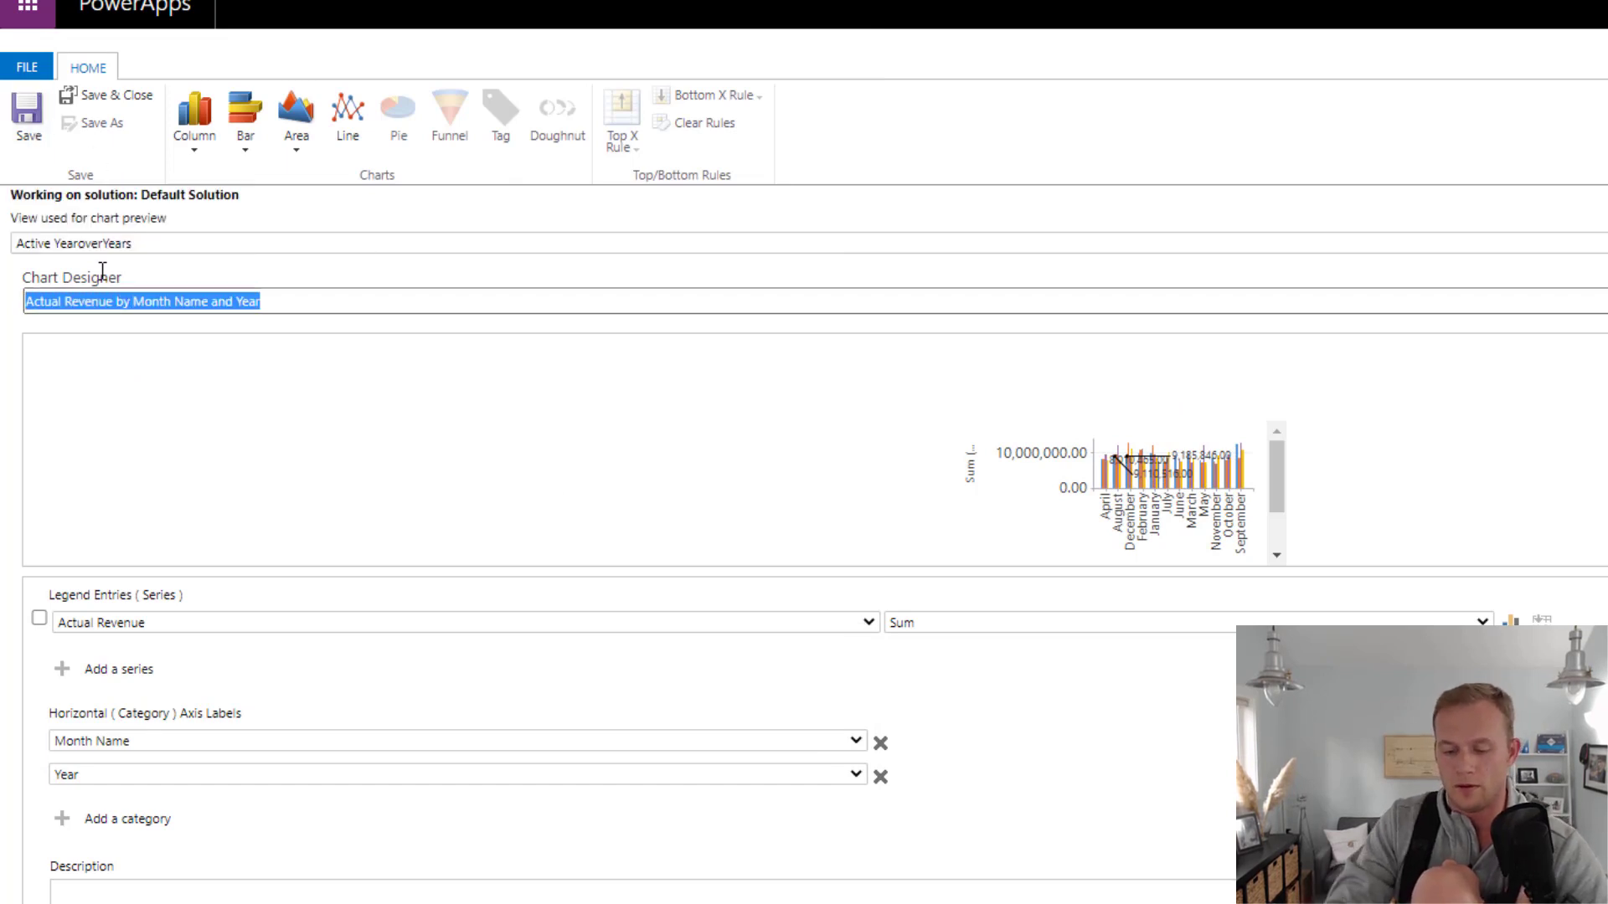
text(YoY )
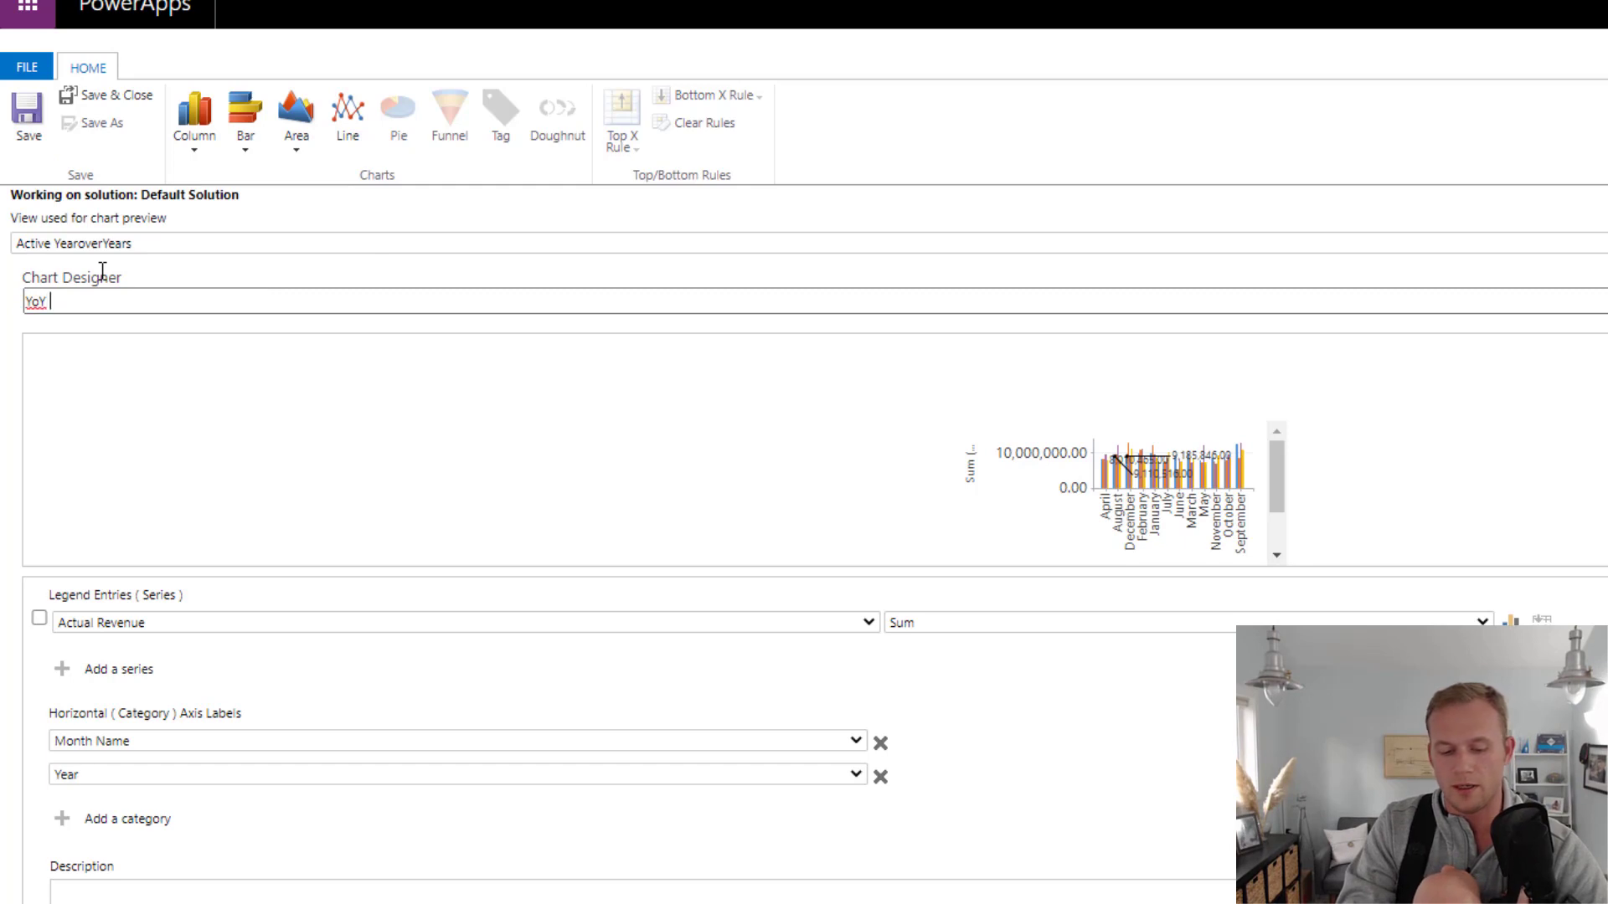
text(Cahrt)
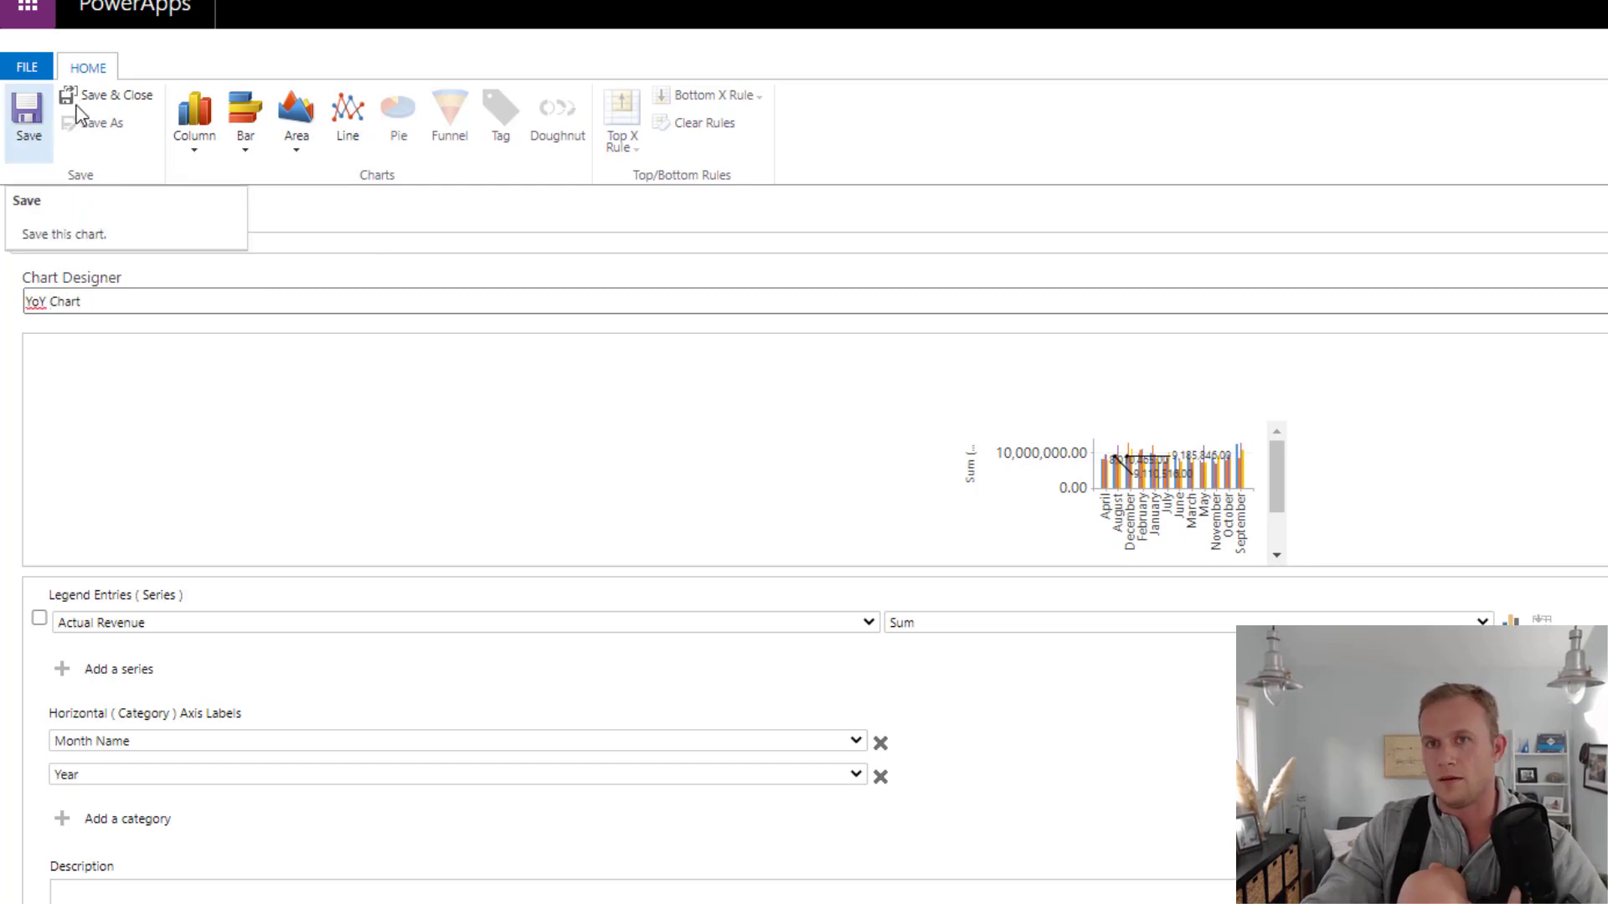
click(91, 97)
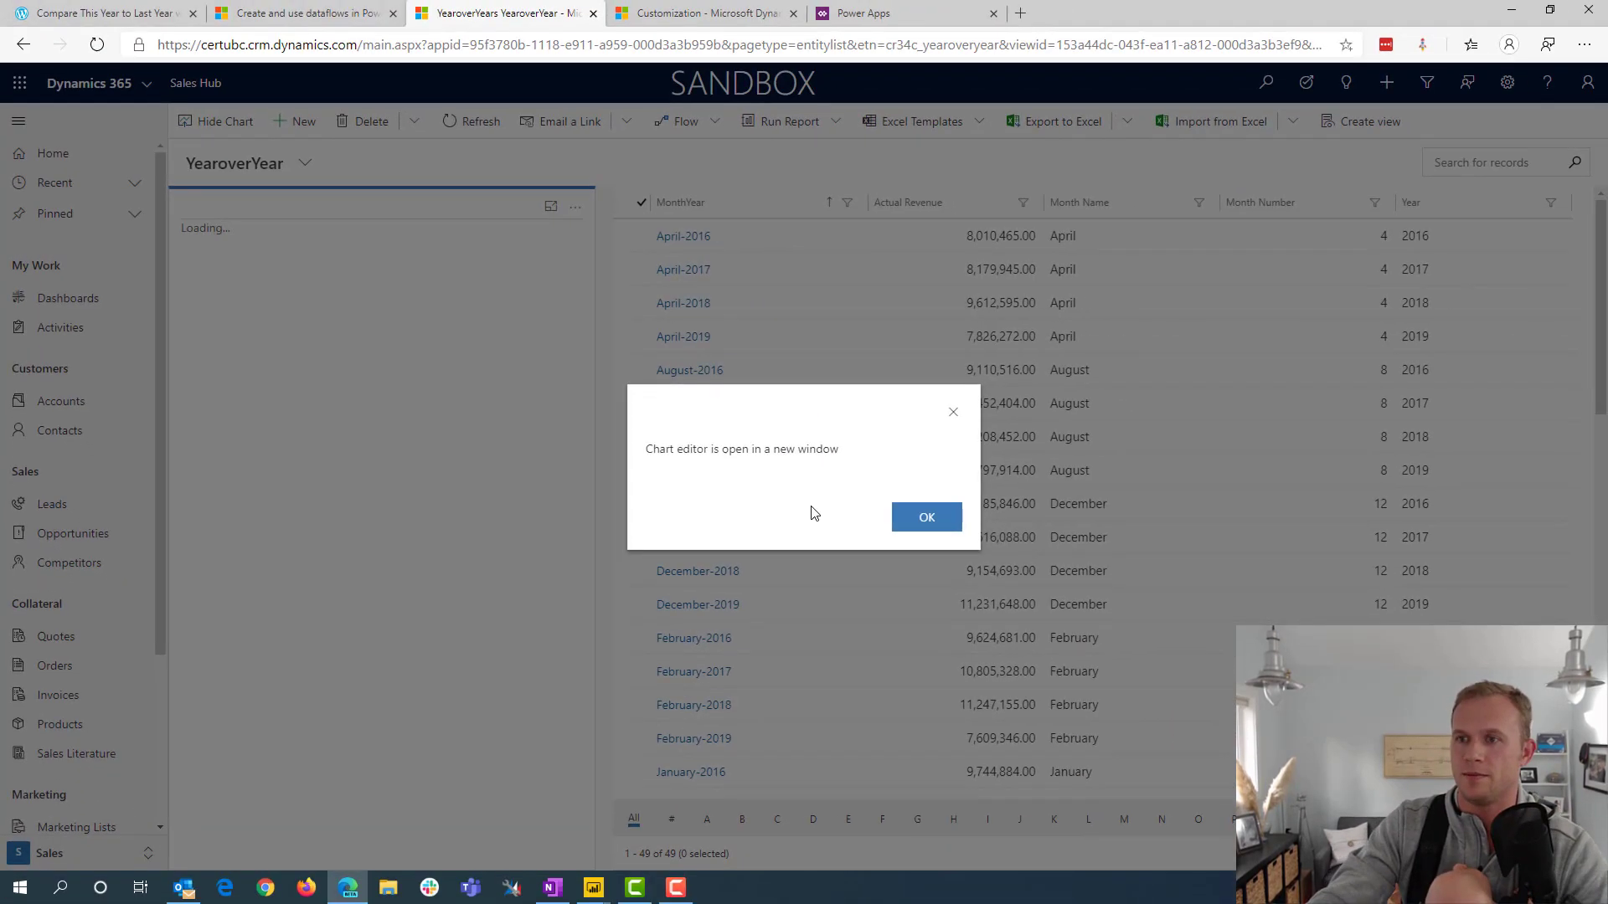
click(1001, 536)
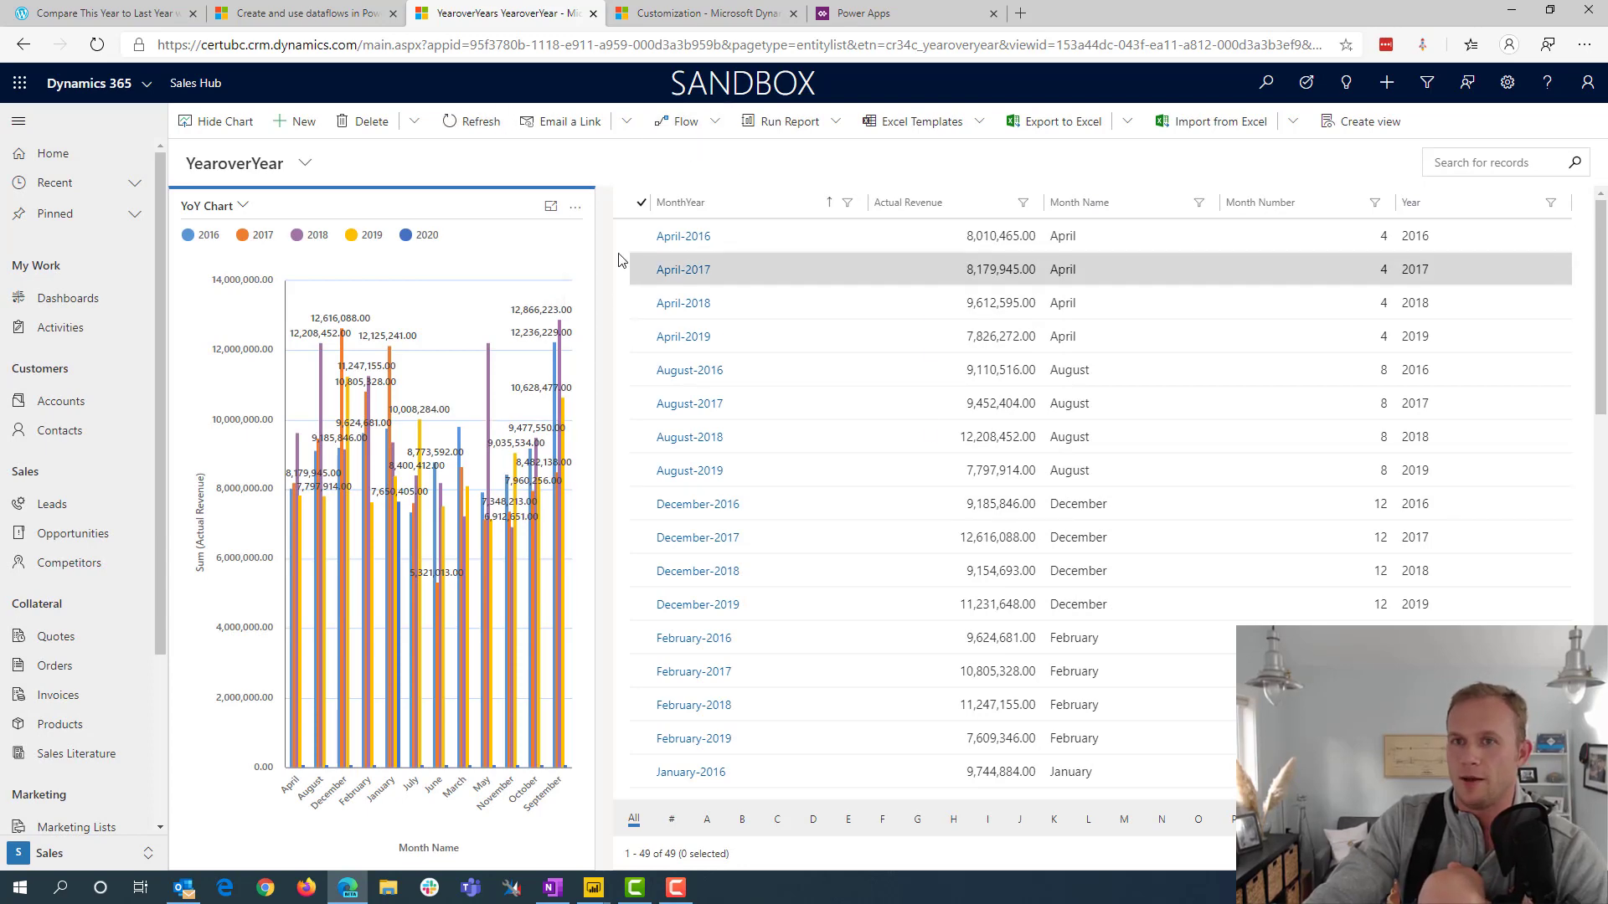
click(467, 124)
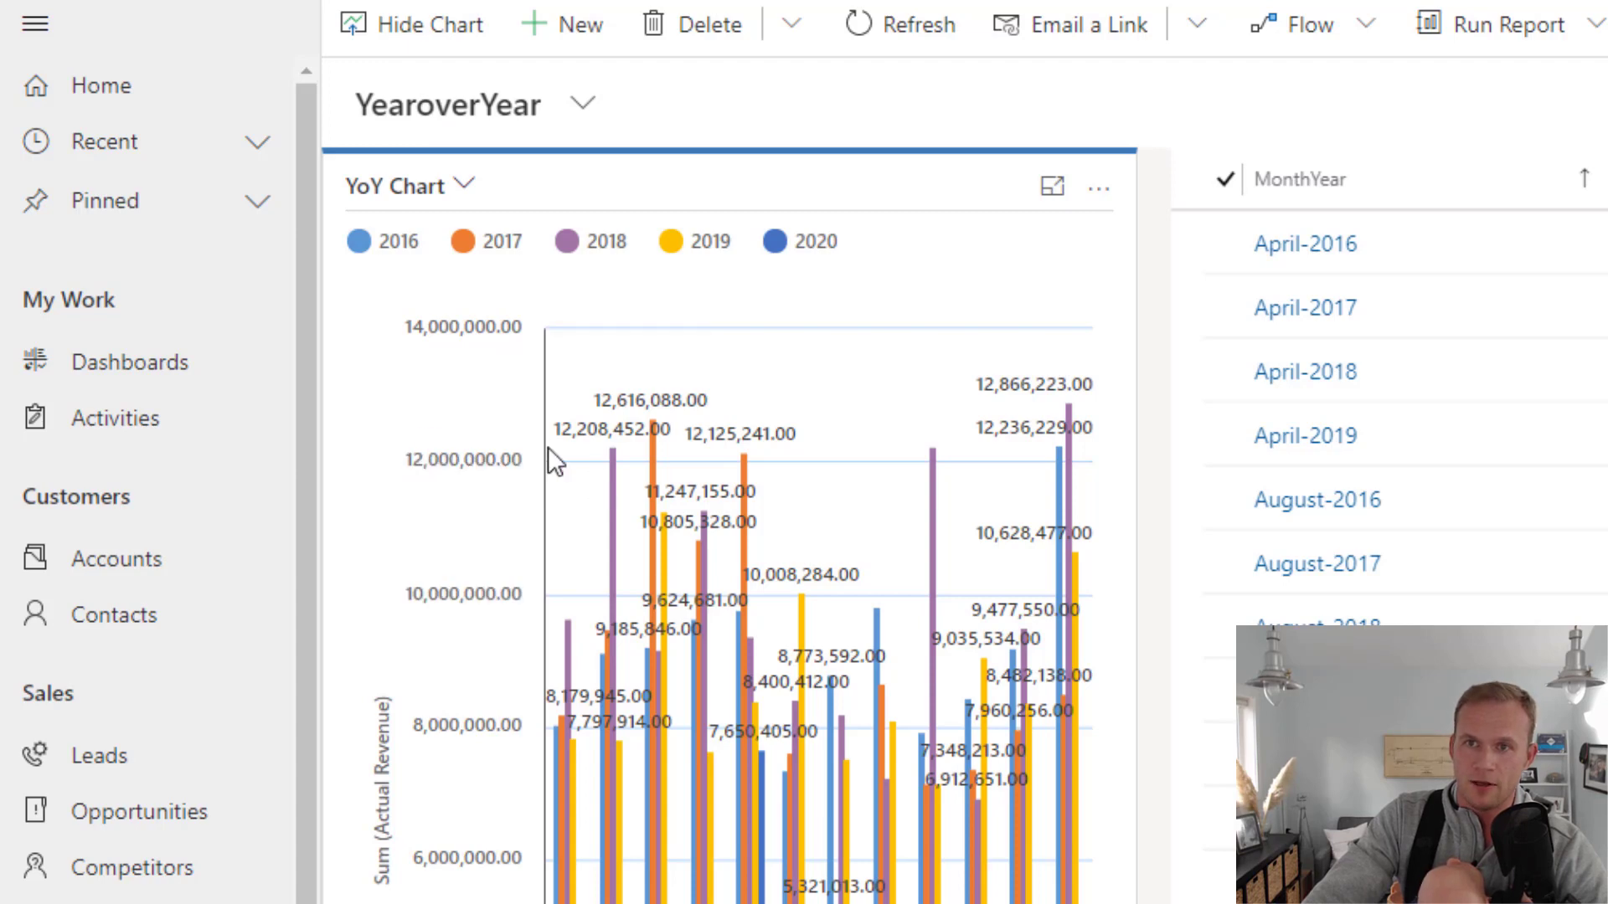
Launch XrmToolBox and connect it to the Cert UBC environment
mouse_move(636, 419)
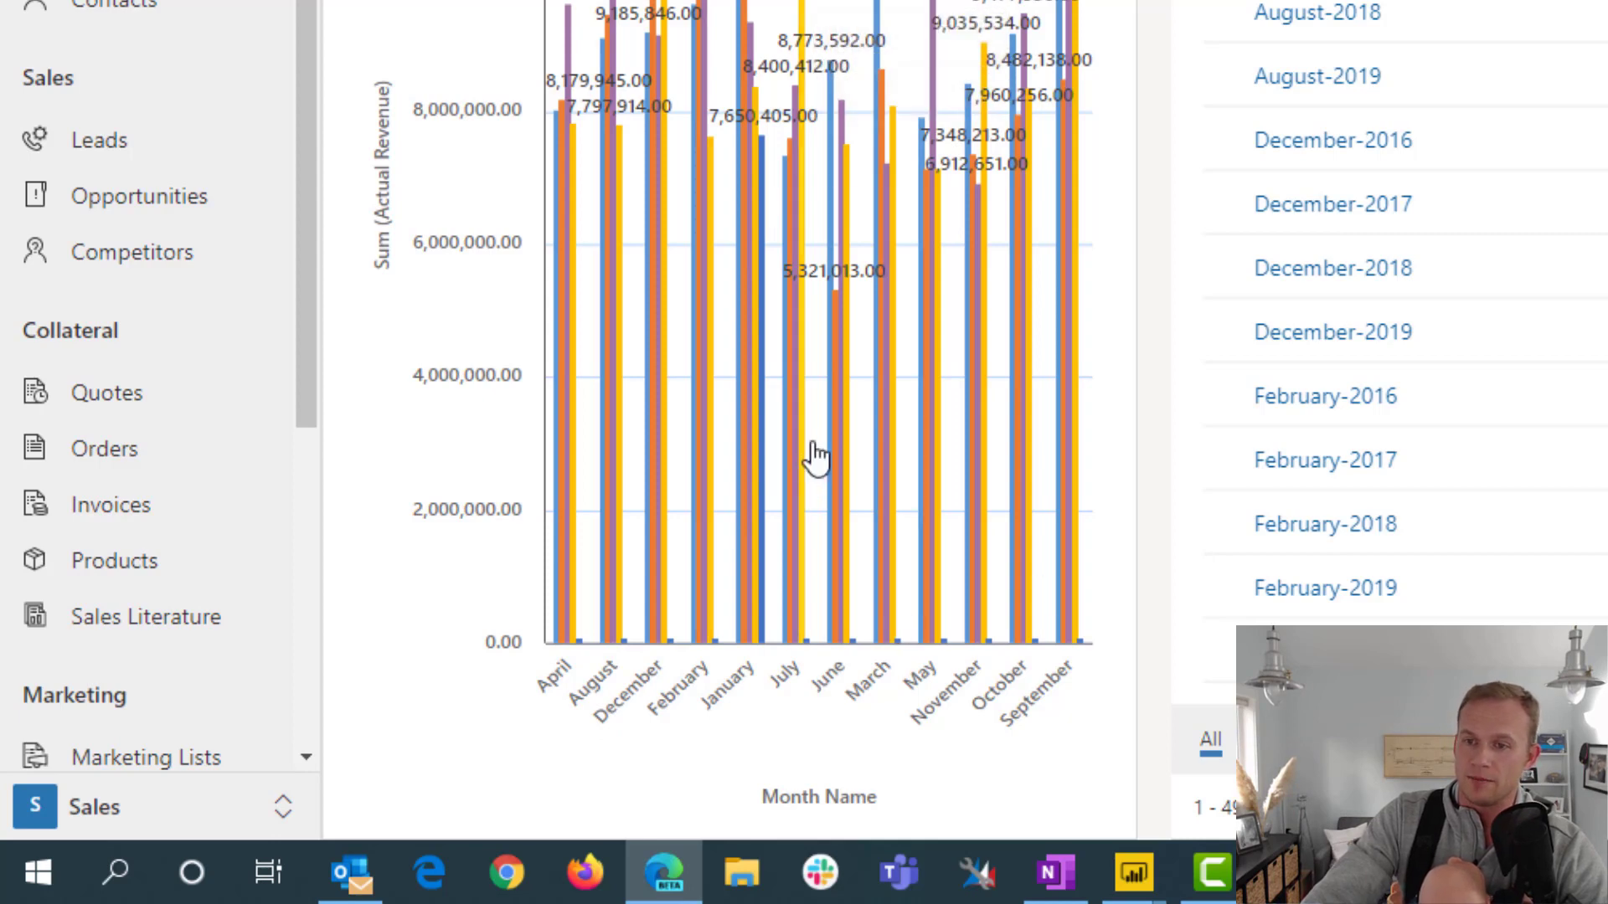
mouse_move(840, 450)
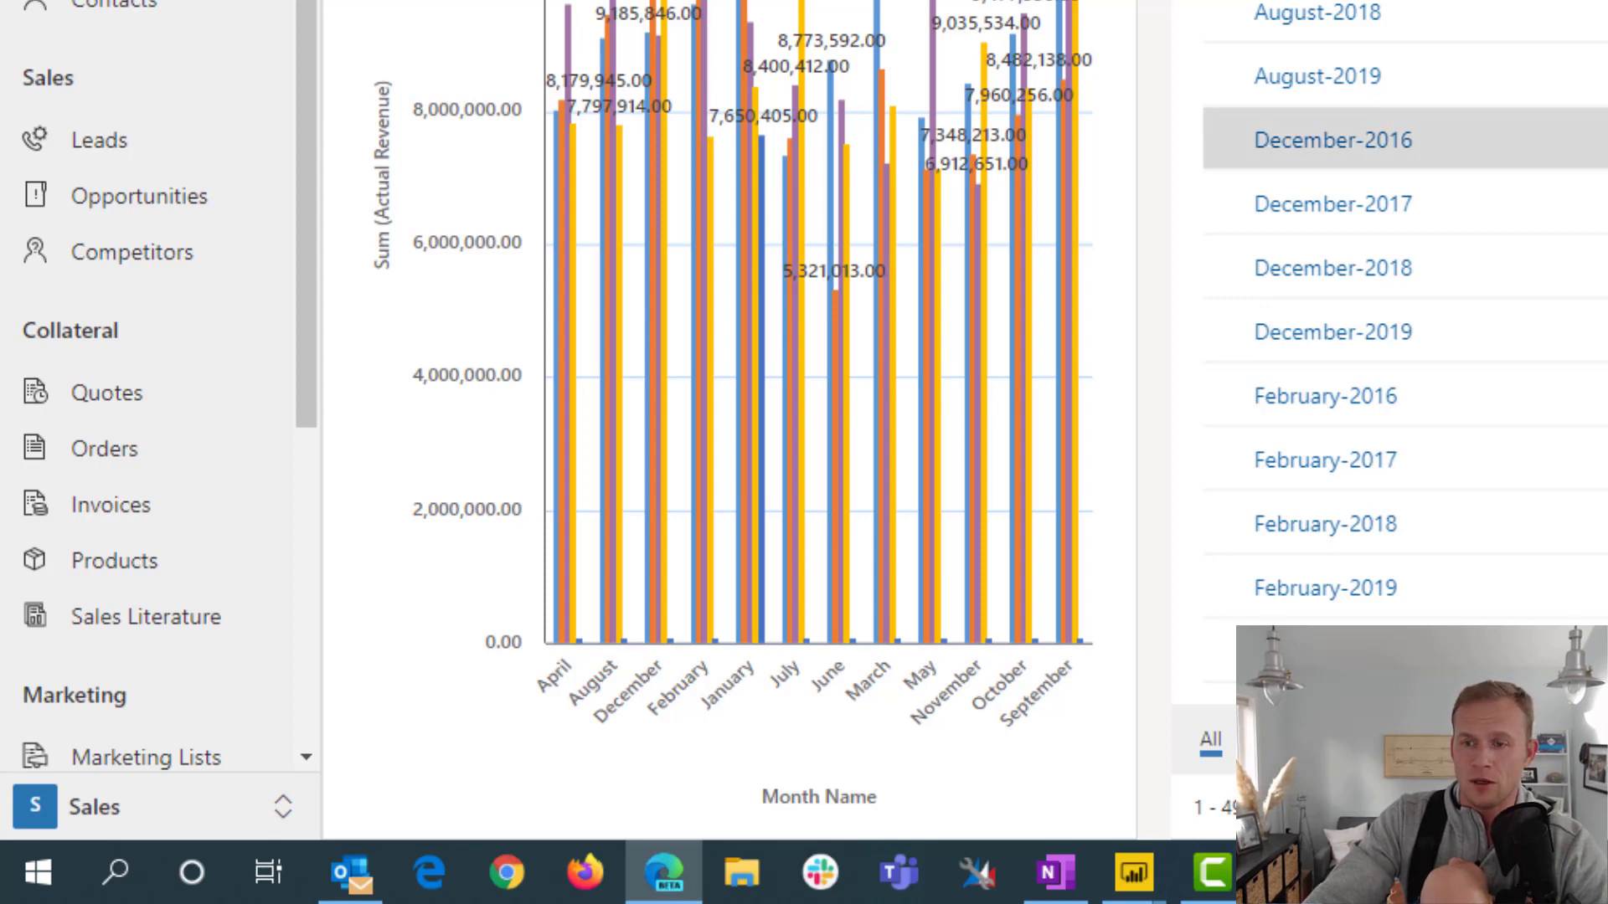
click(972, 879)
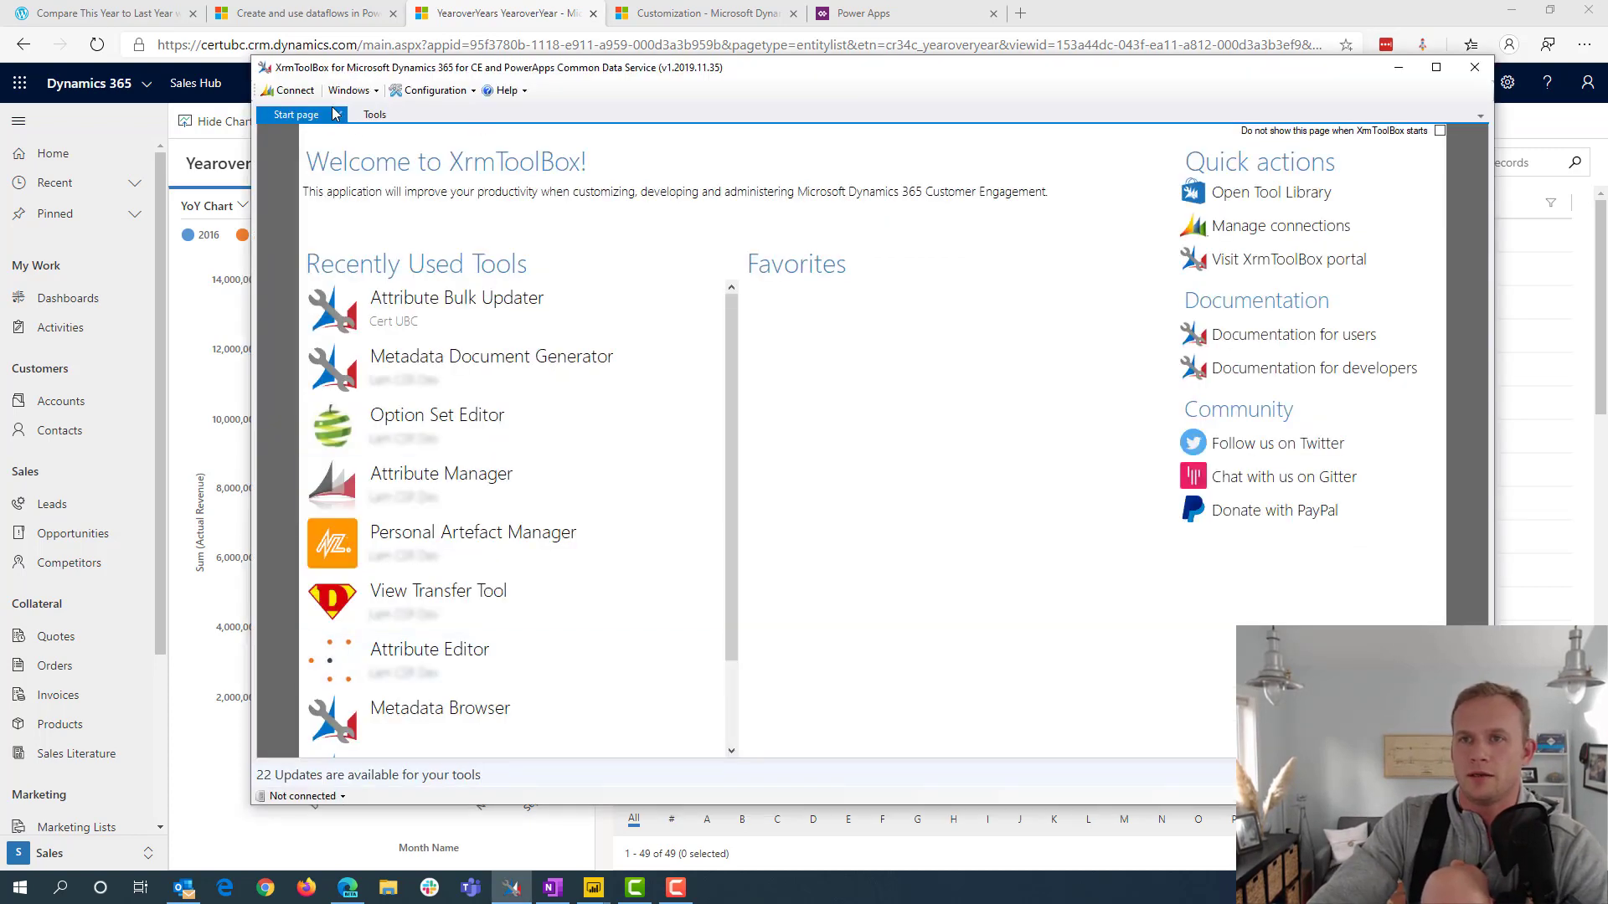
click(289, 89)
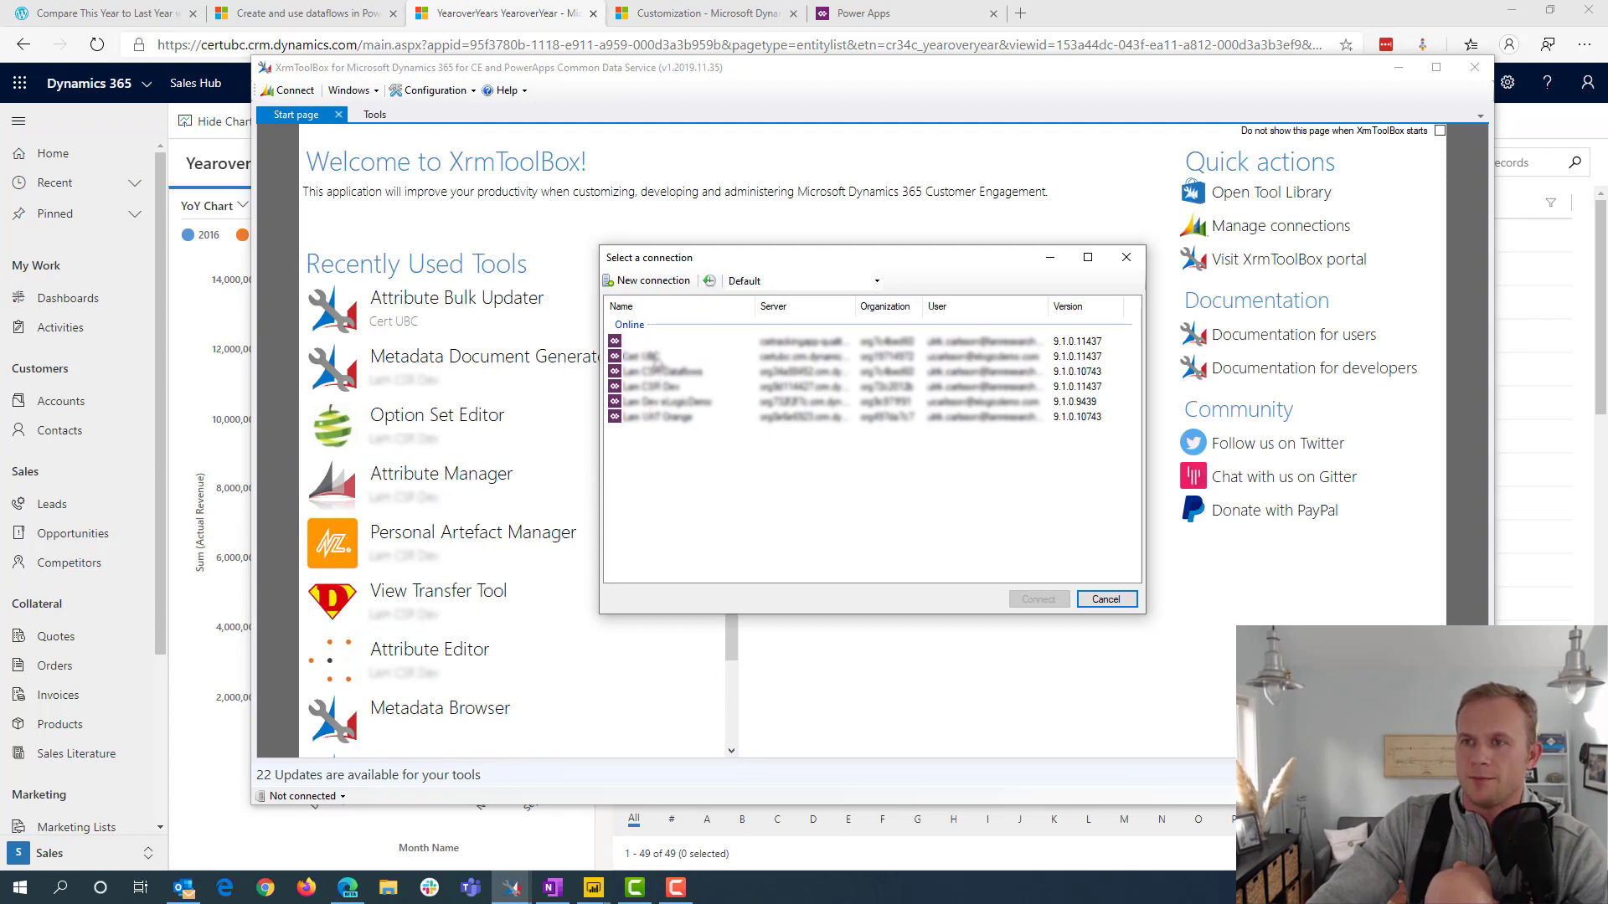
double_click(657, 366)
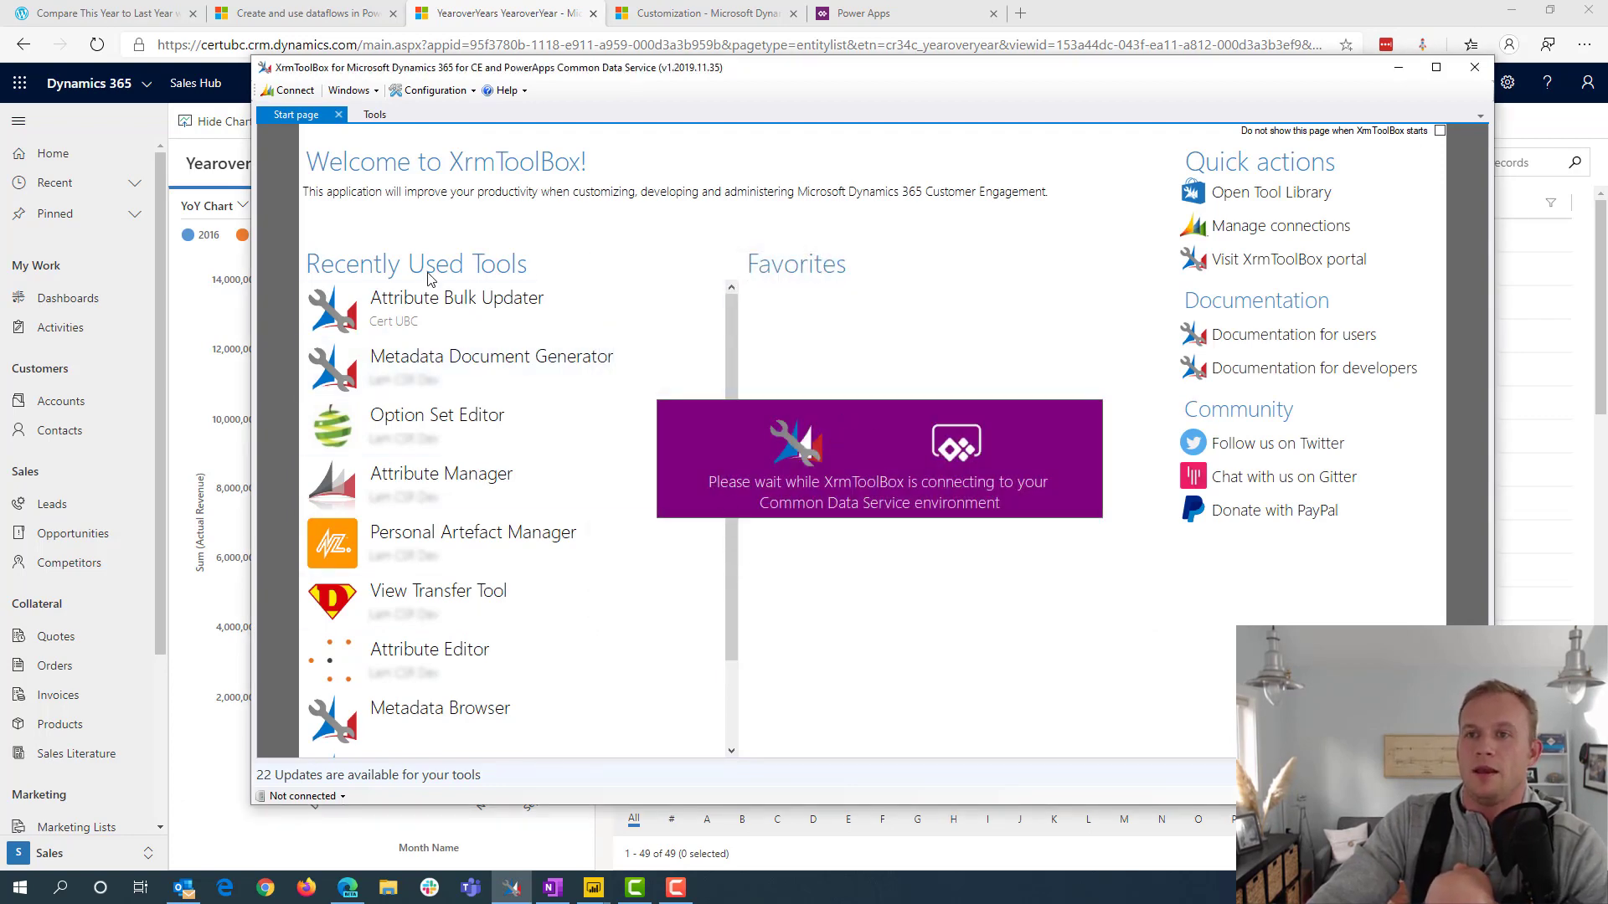
Filter the XrmToolBox tools by "chart ed", open the Advanced Chart Editor and load the entities
click(391, 121)
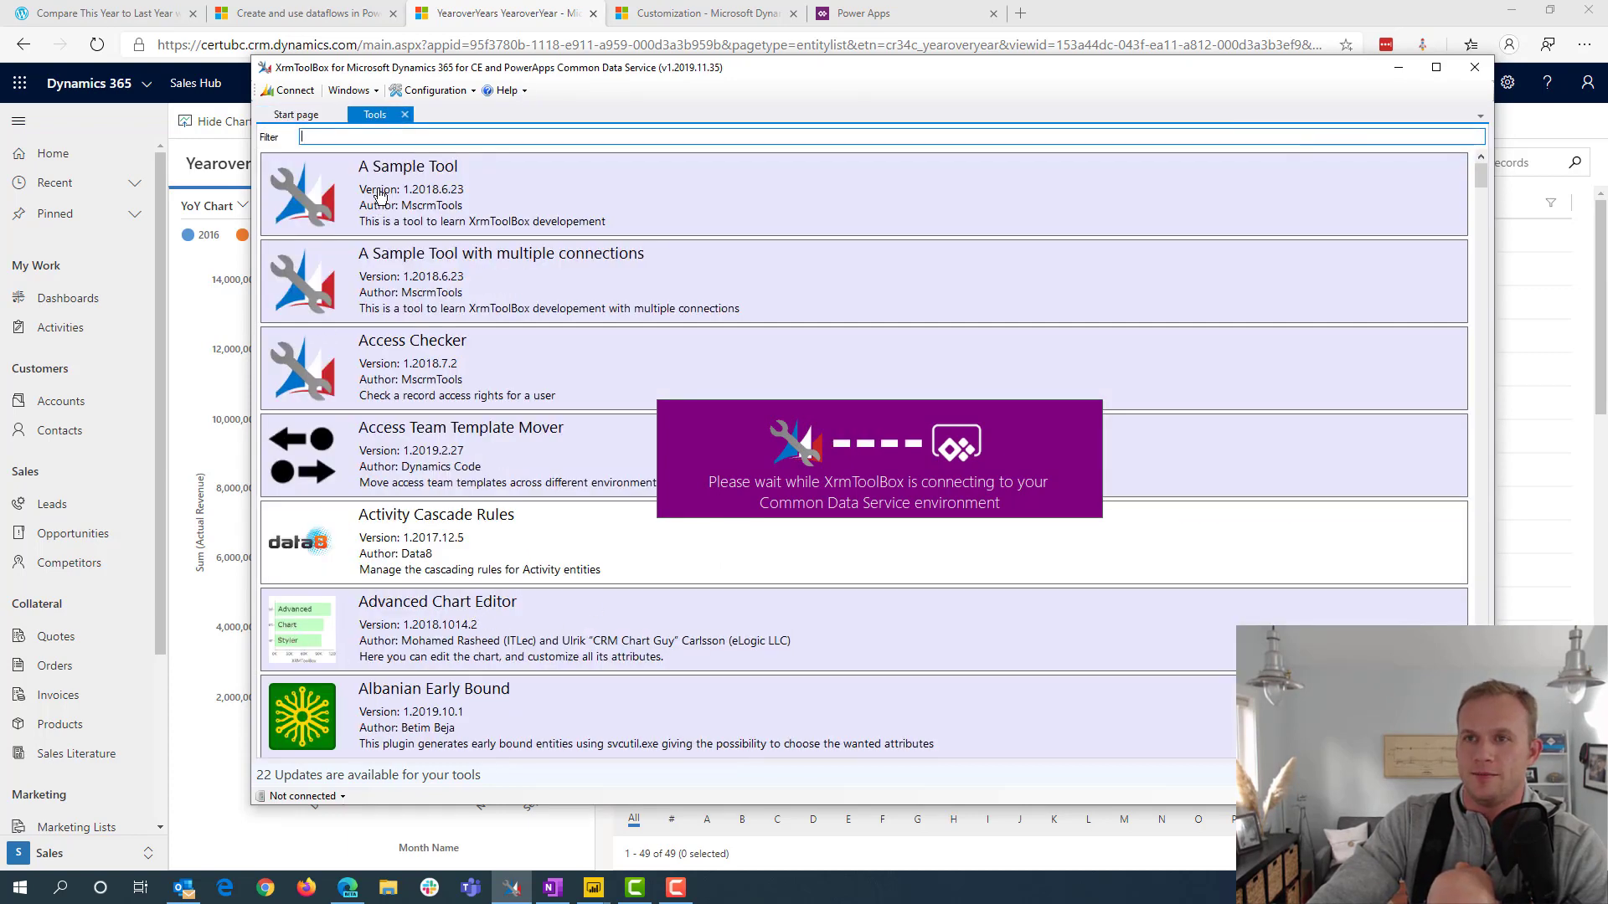
text(c)
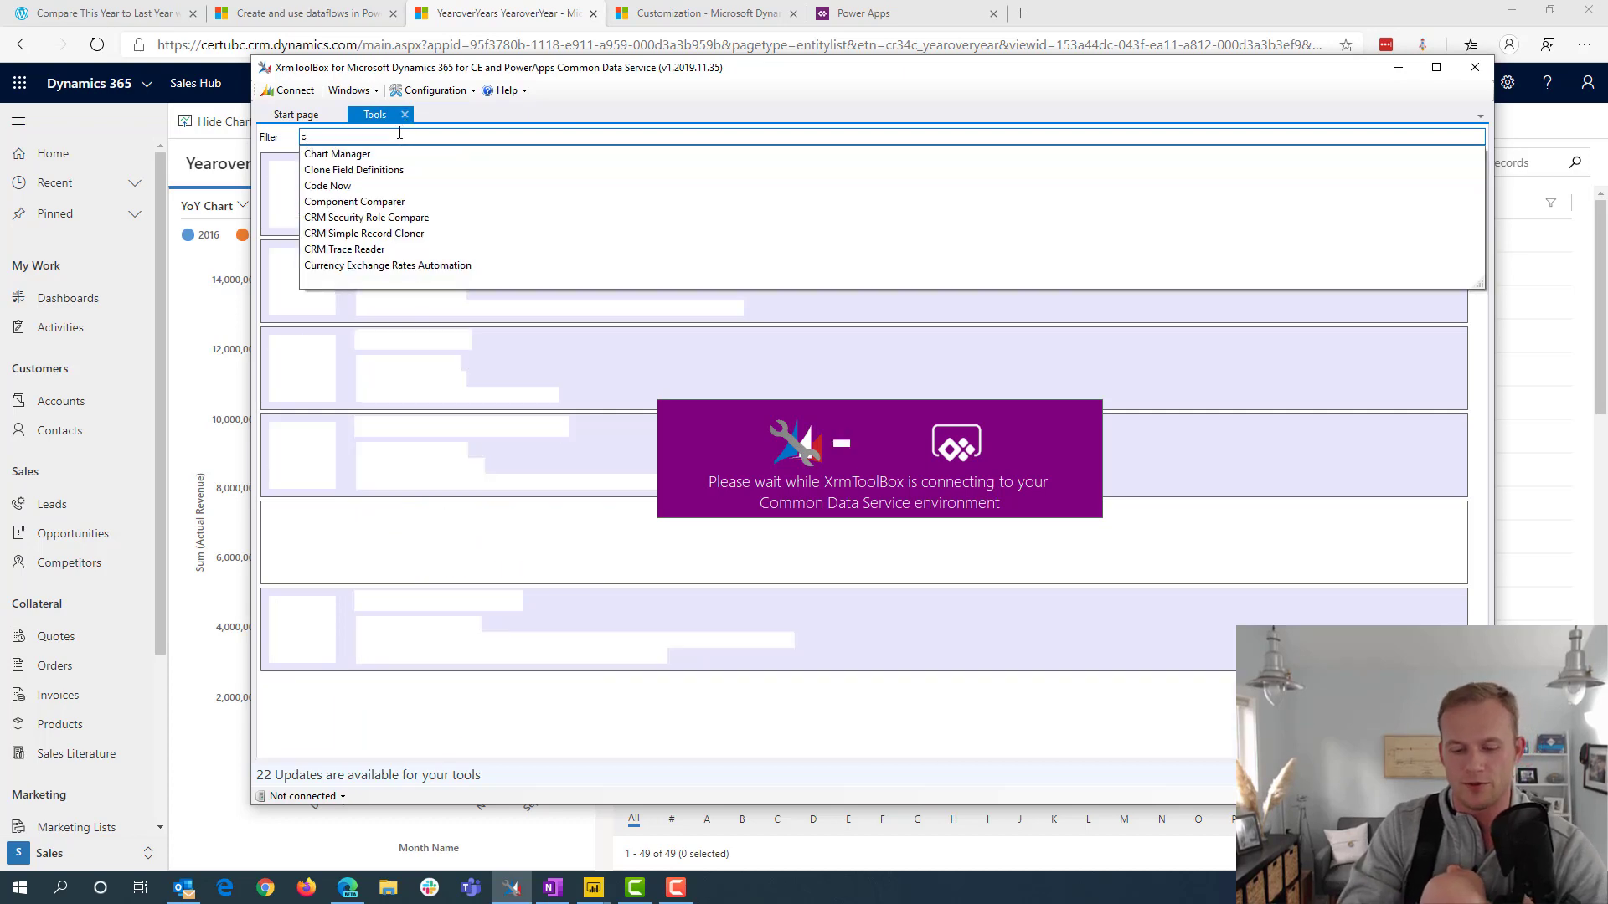
text(hart ed)
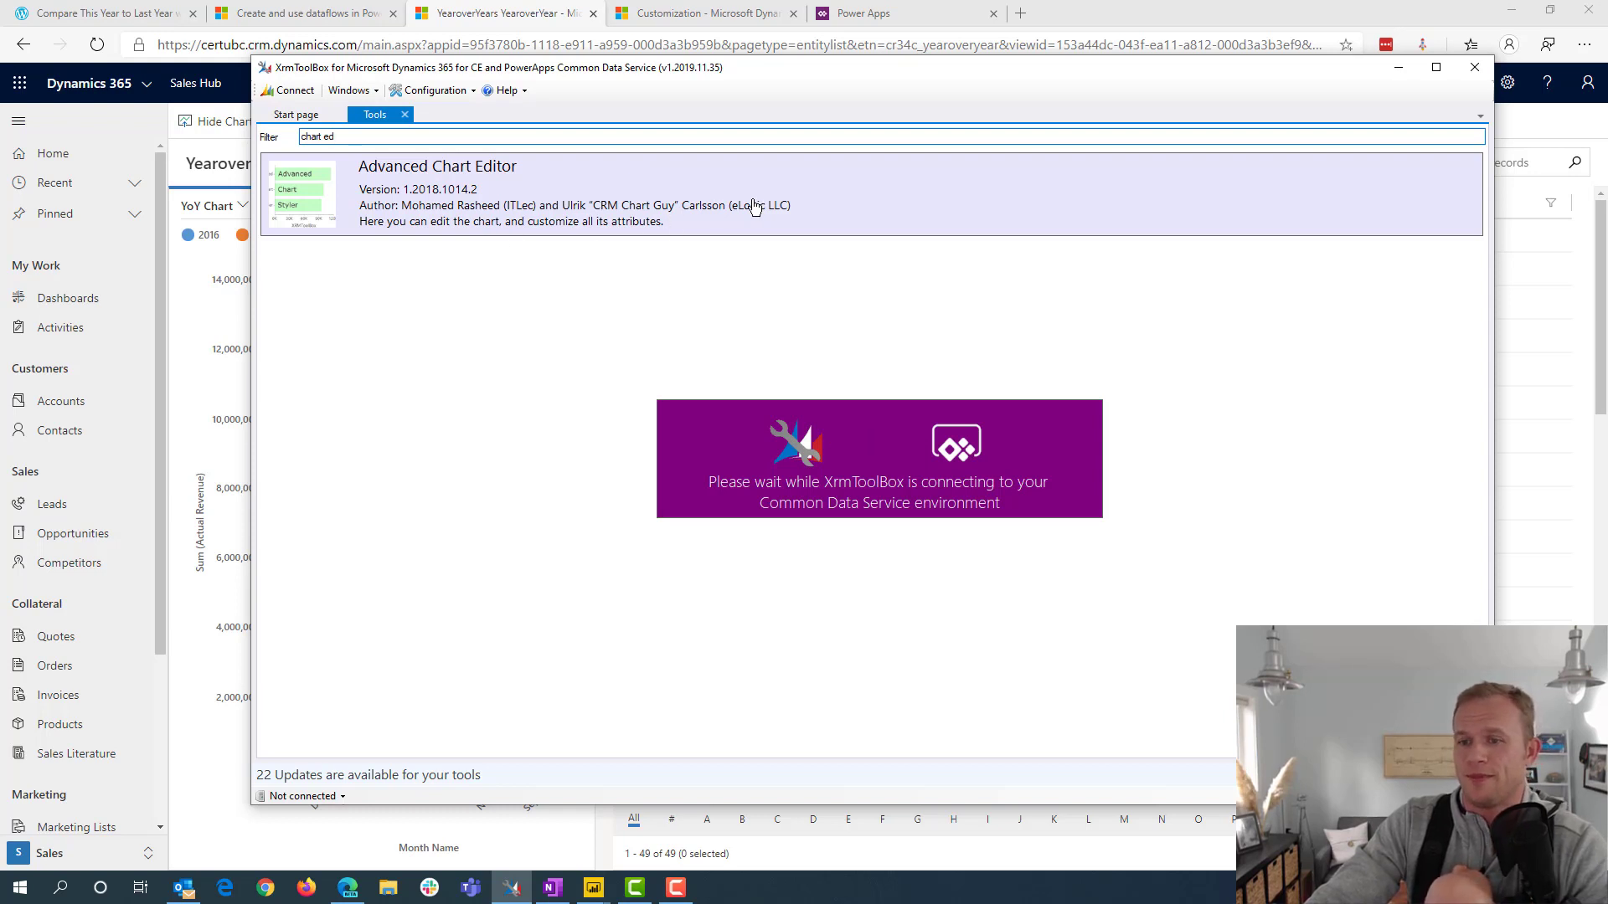
click(333, 135)
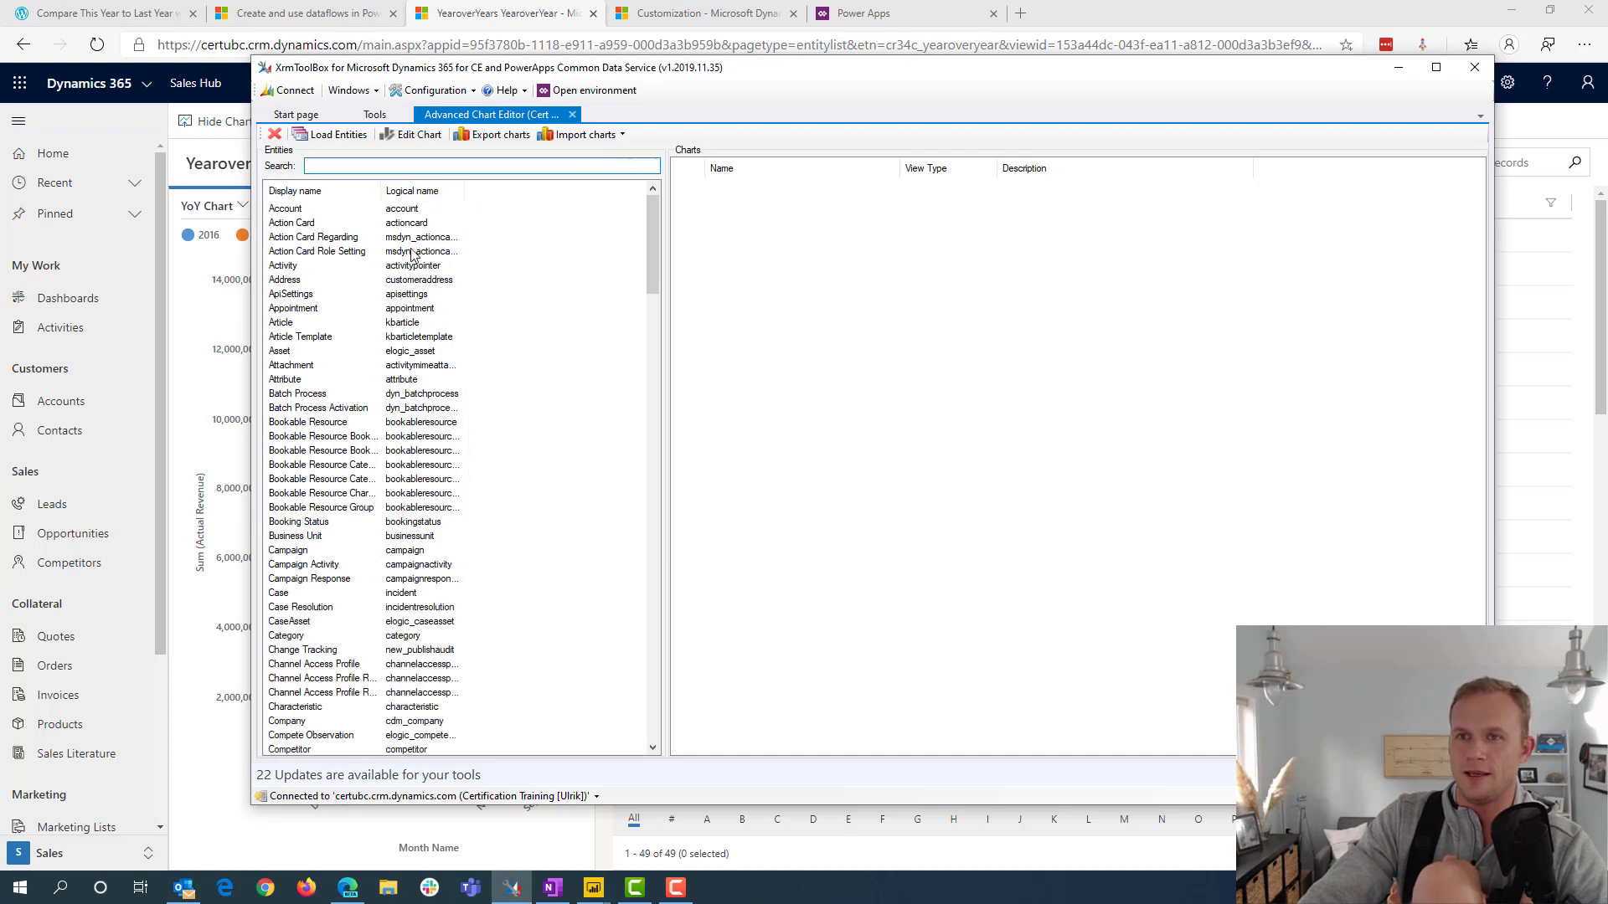
Open the YearoverYear entity's YoY Chart for editing
scroll(423, 394, down, 20)
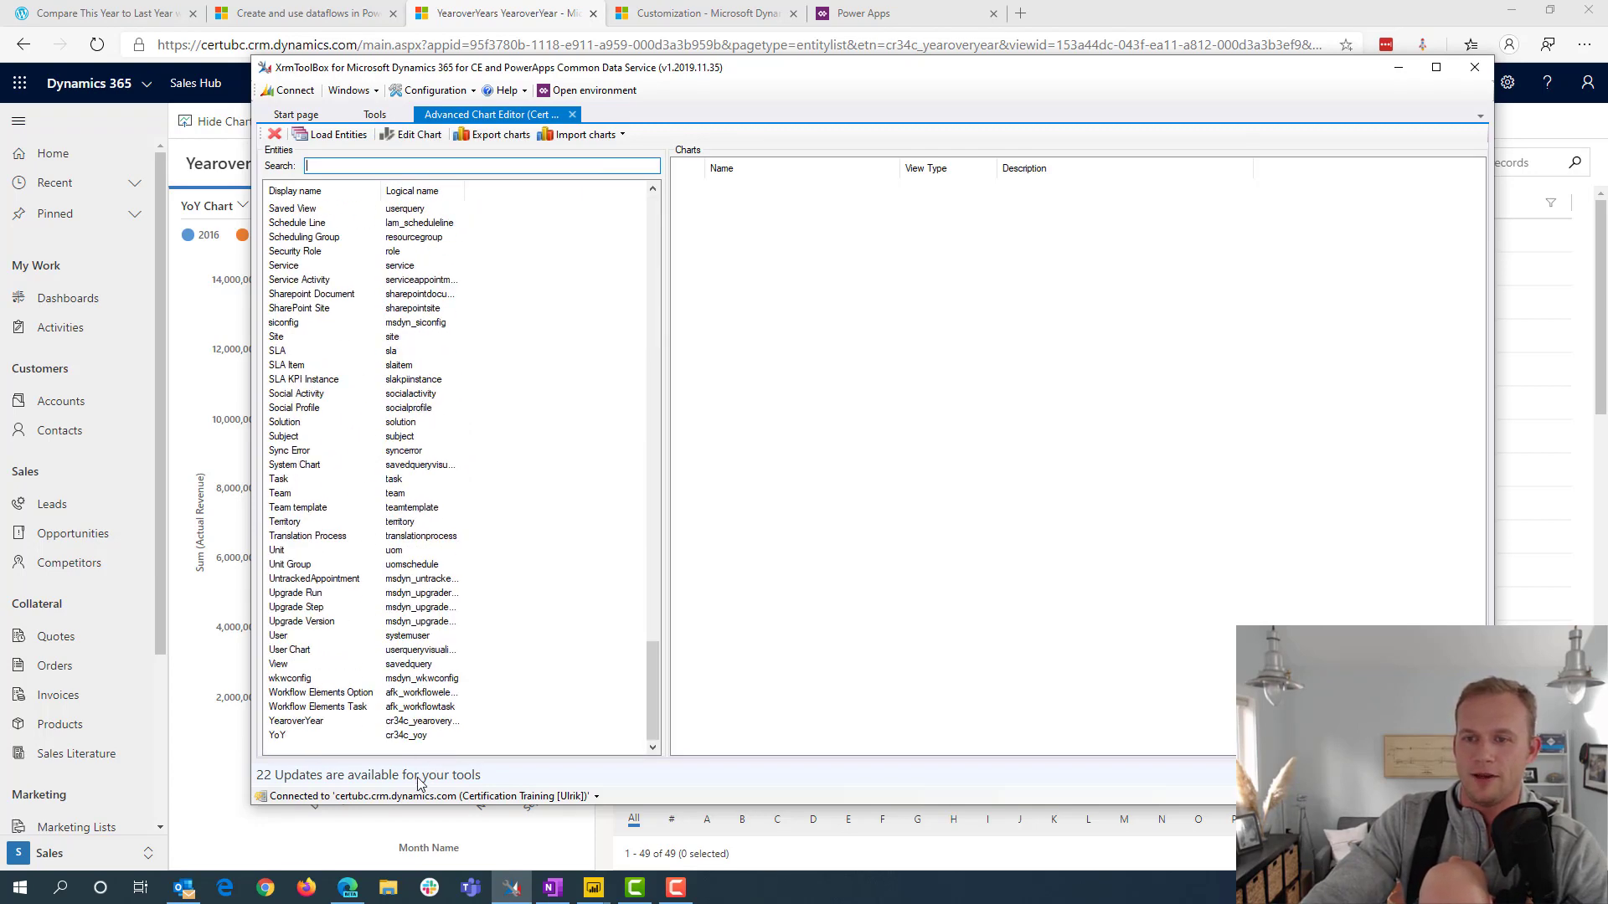
click(316, 721)
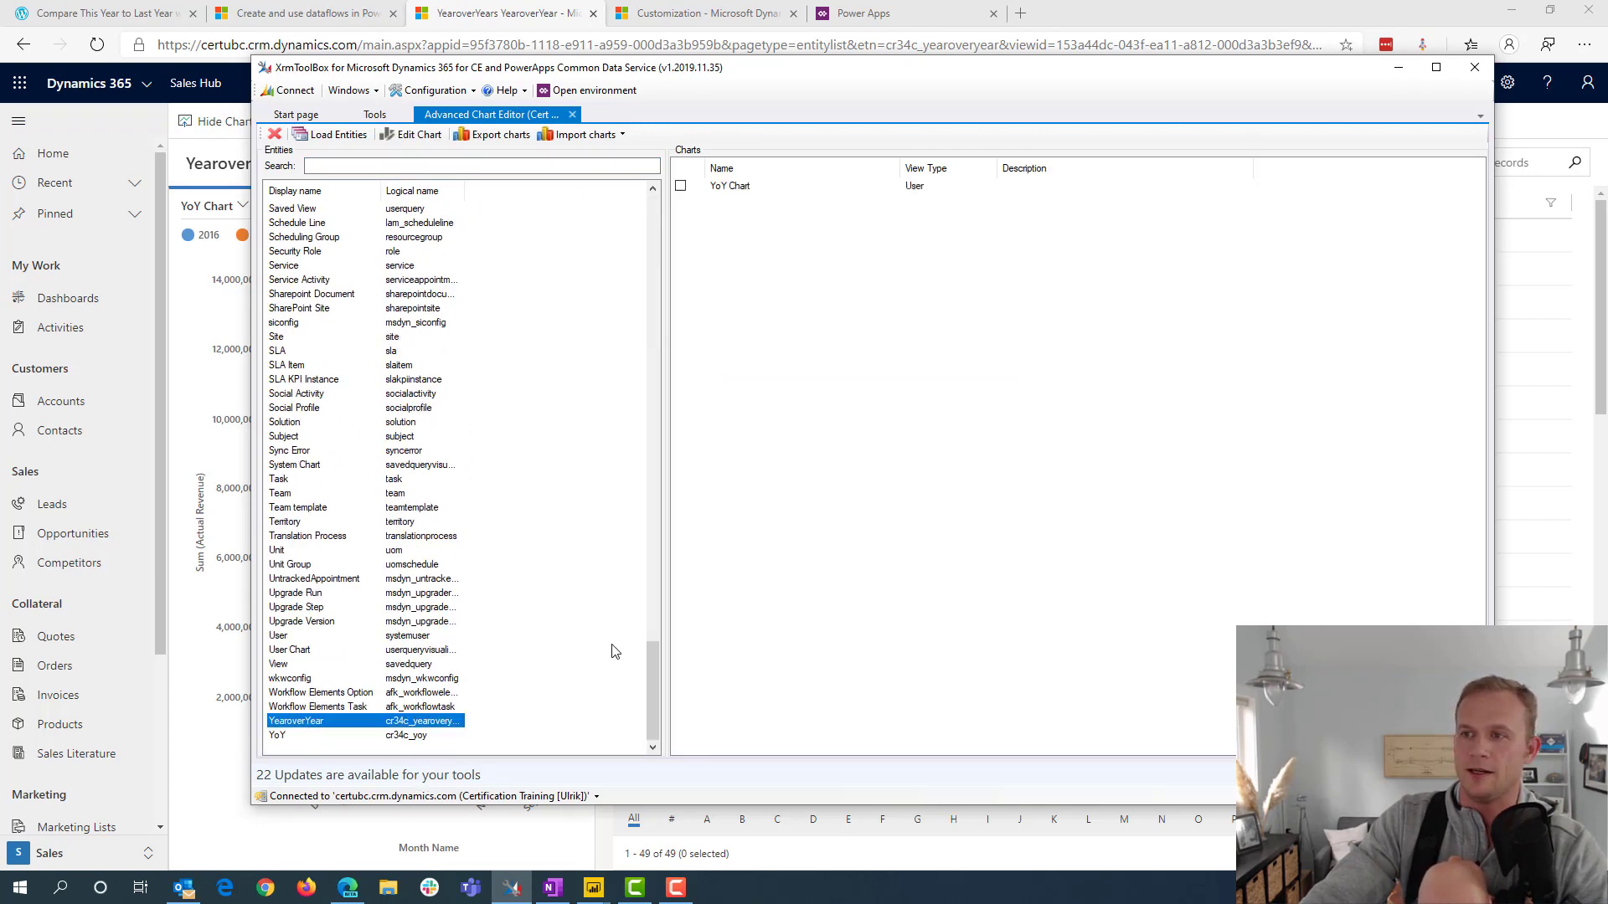
click(745, 192)
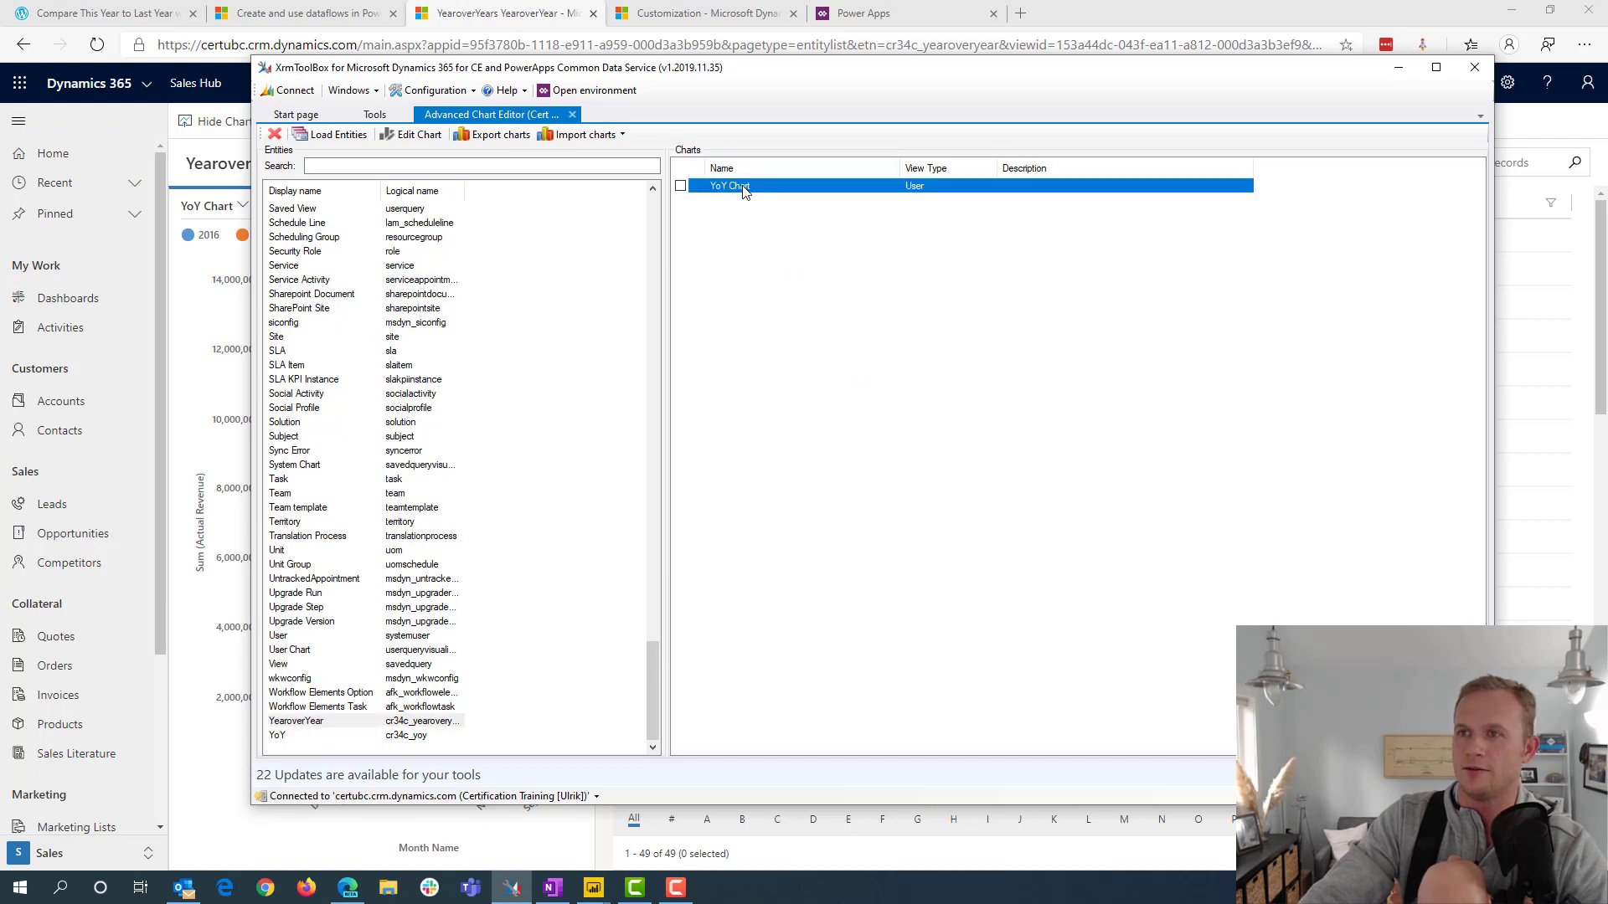
click(423, 138)
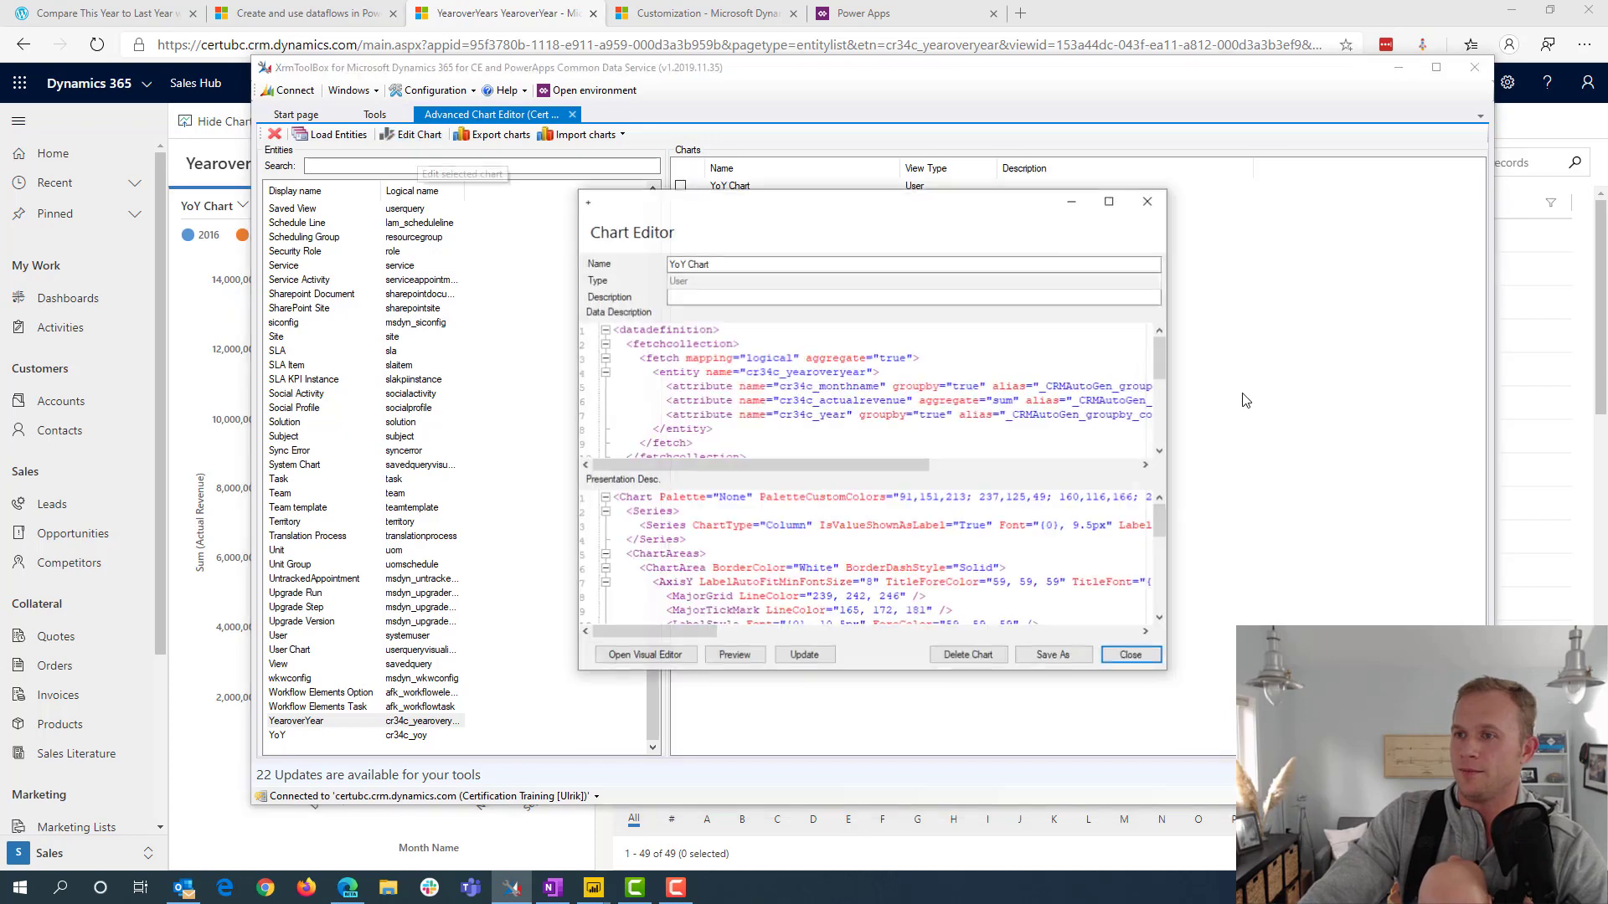
Start a new attribute line with a name property below cr34c_year in the data description, and widen the Chart Editor window
click(653, 428)
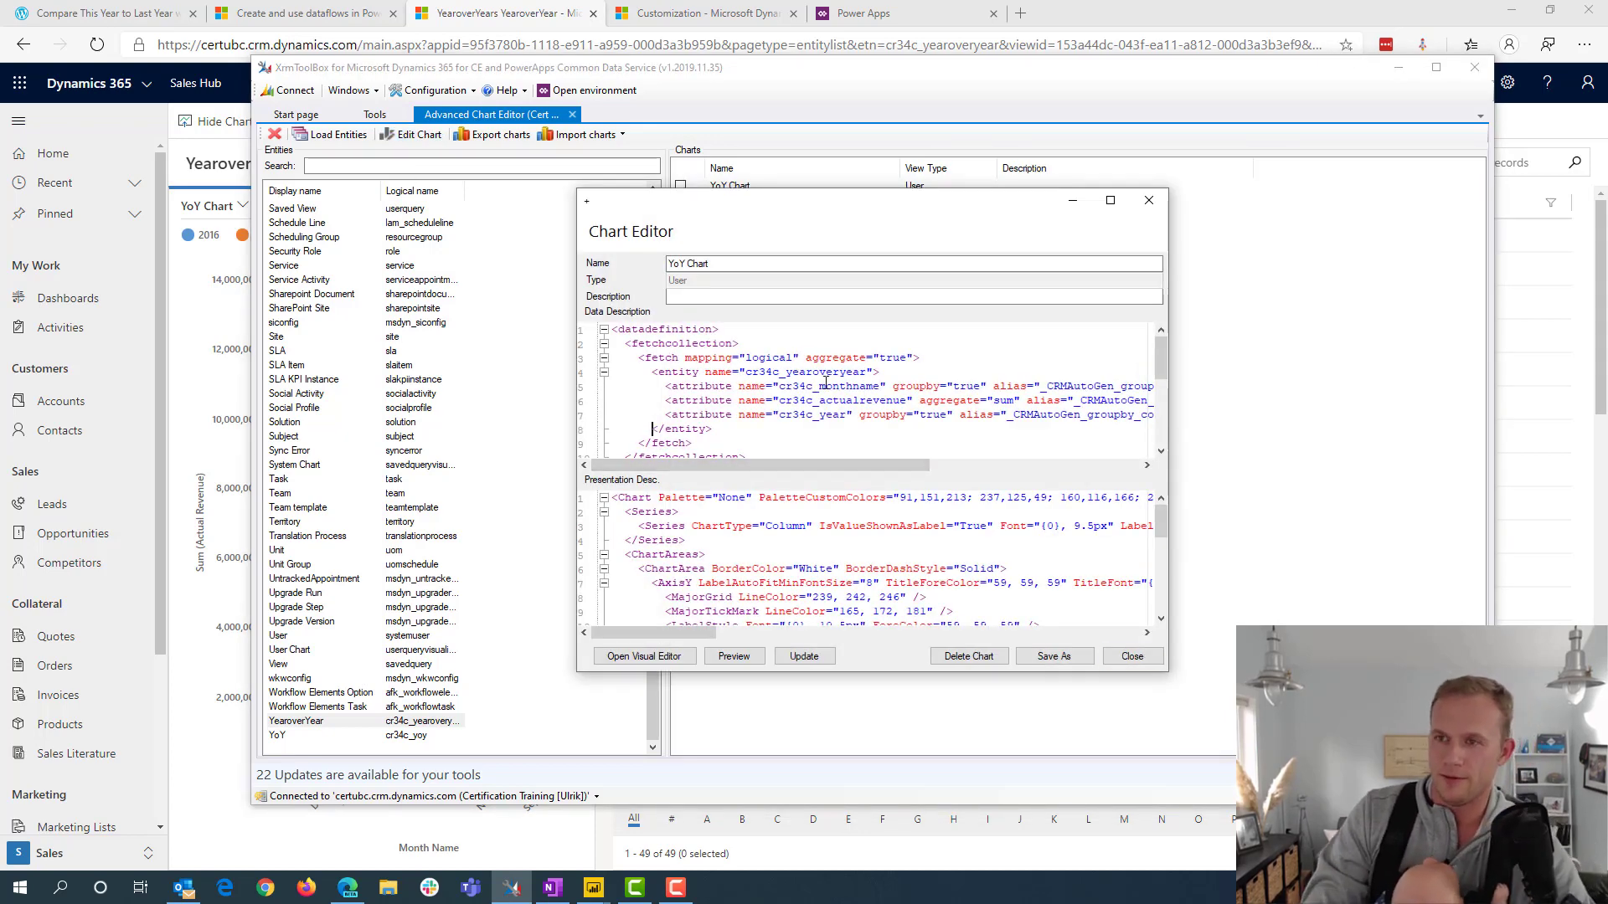
key(Return)
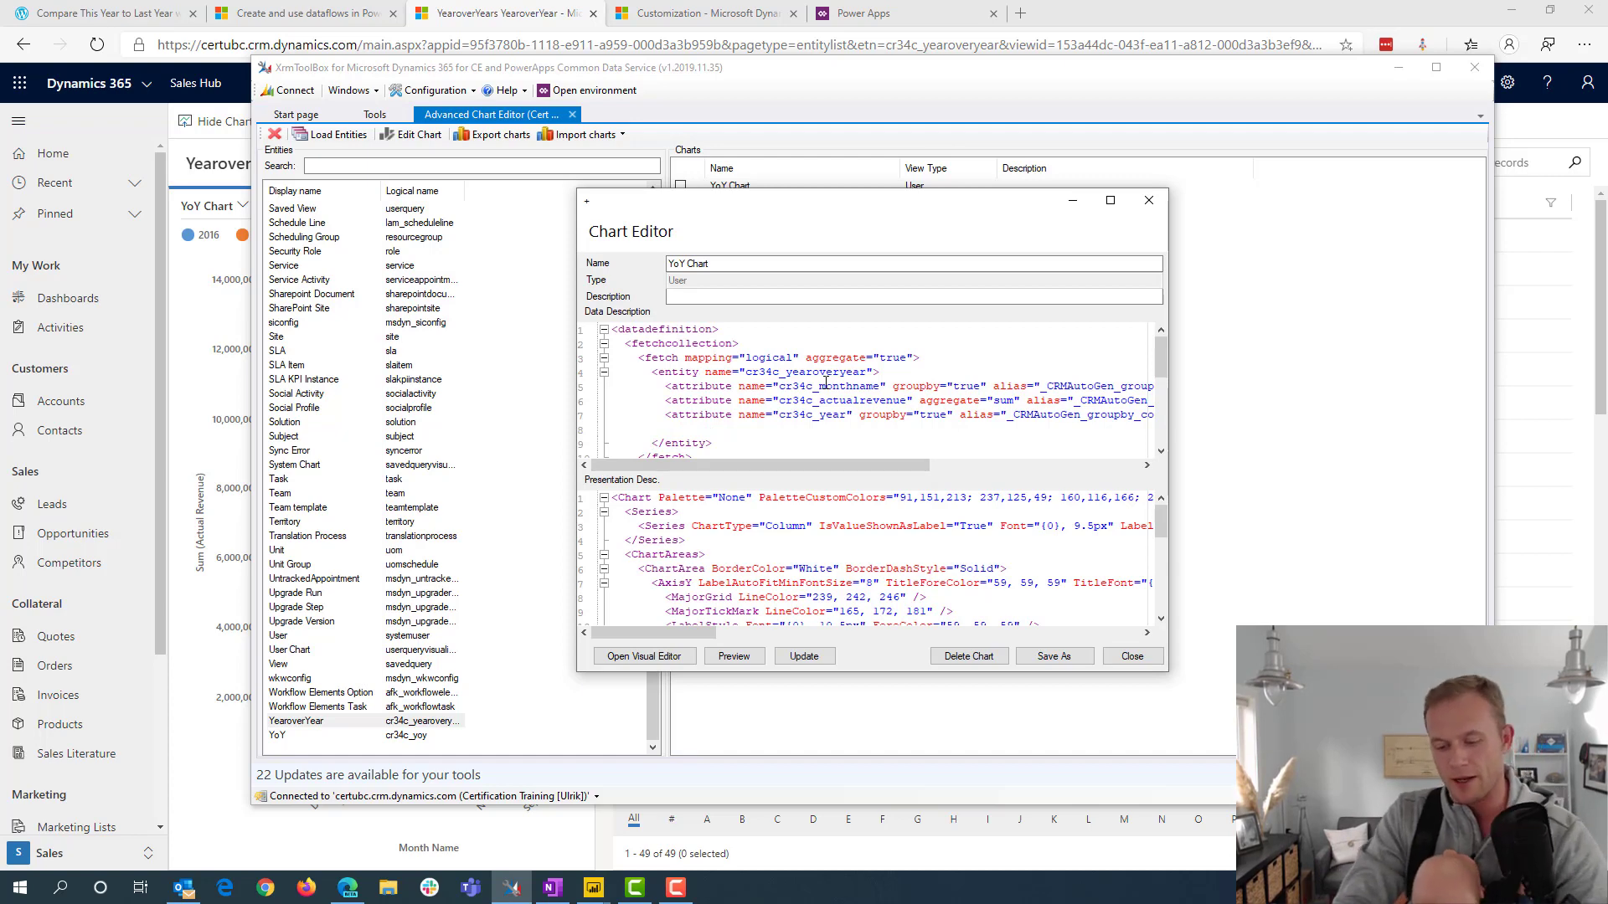
key(Tab)
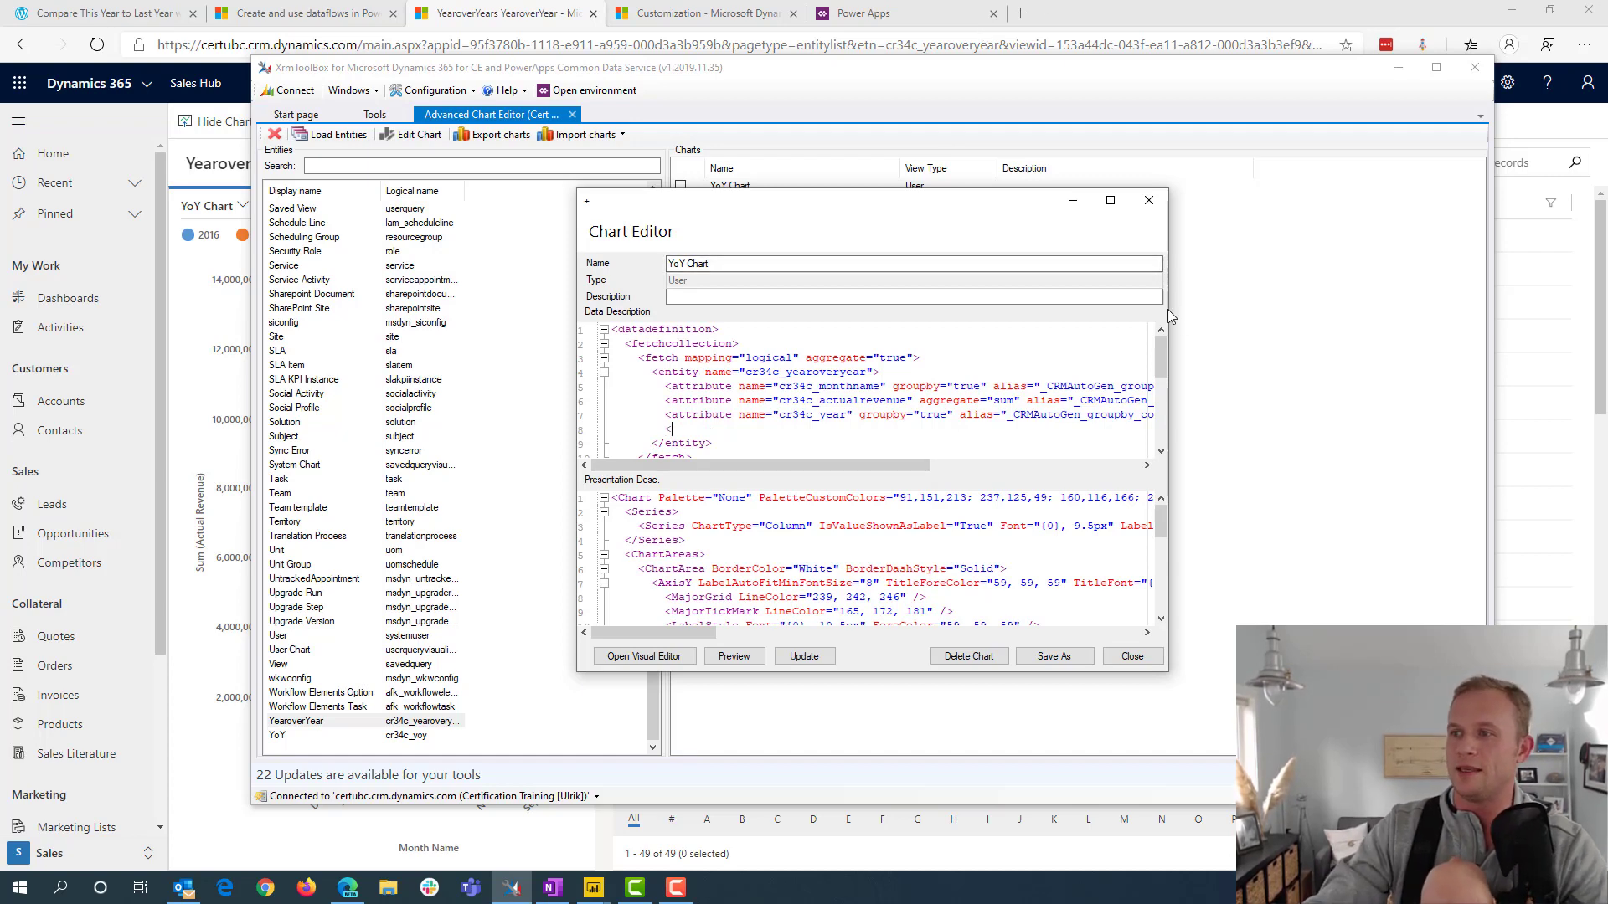
drag(1170, 315, 1454, 330)
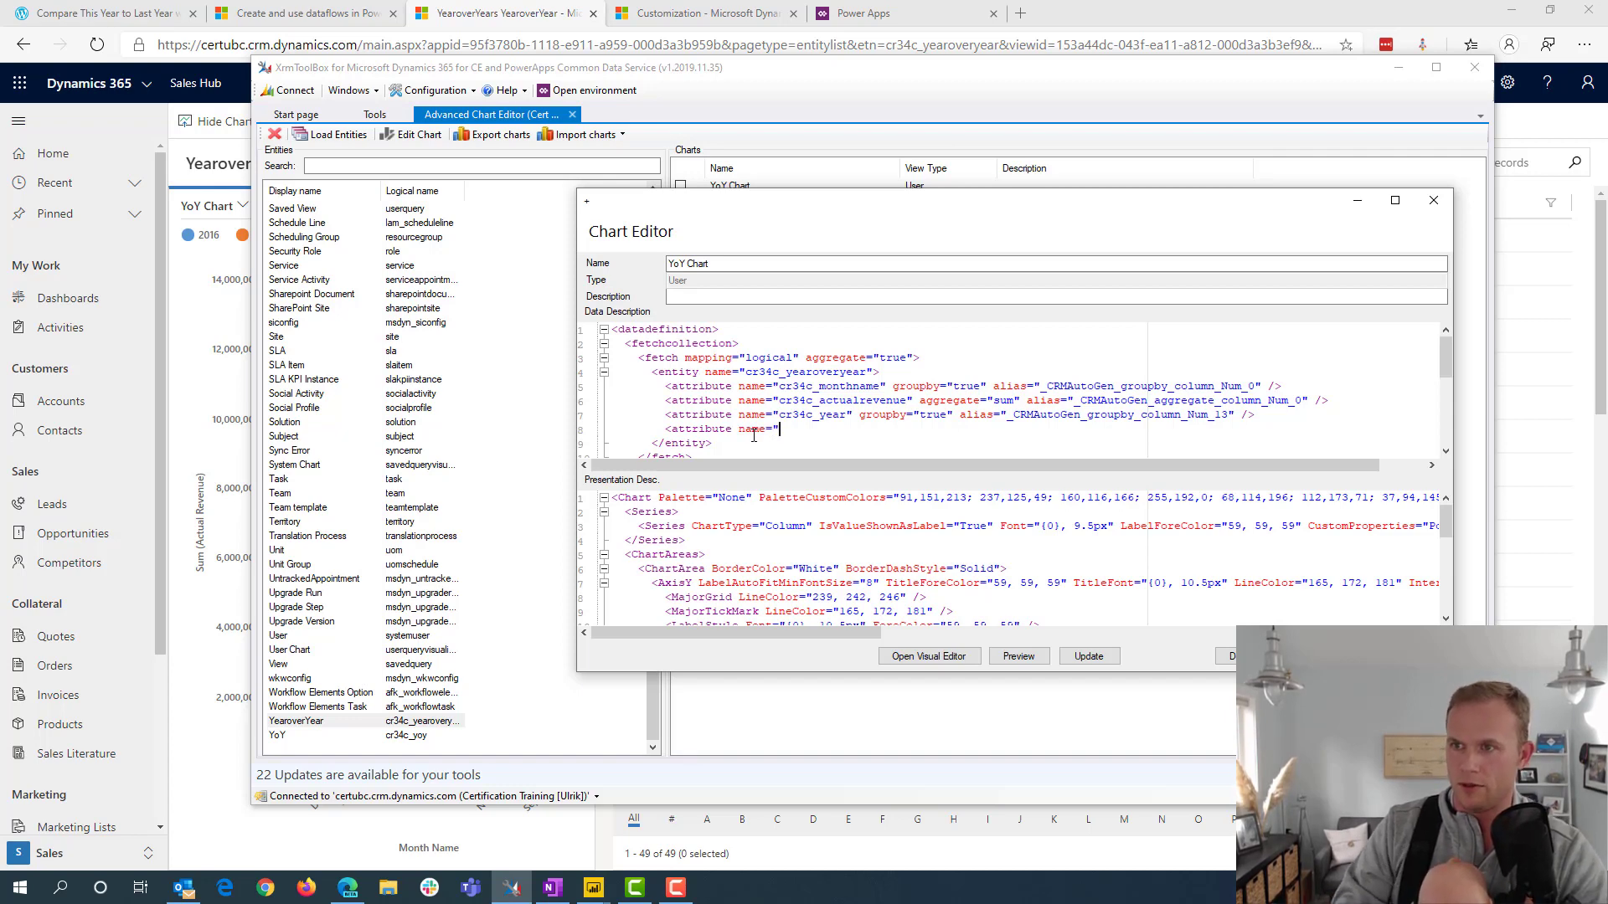
key(Up)
key(Up)
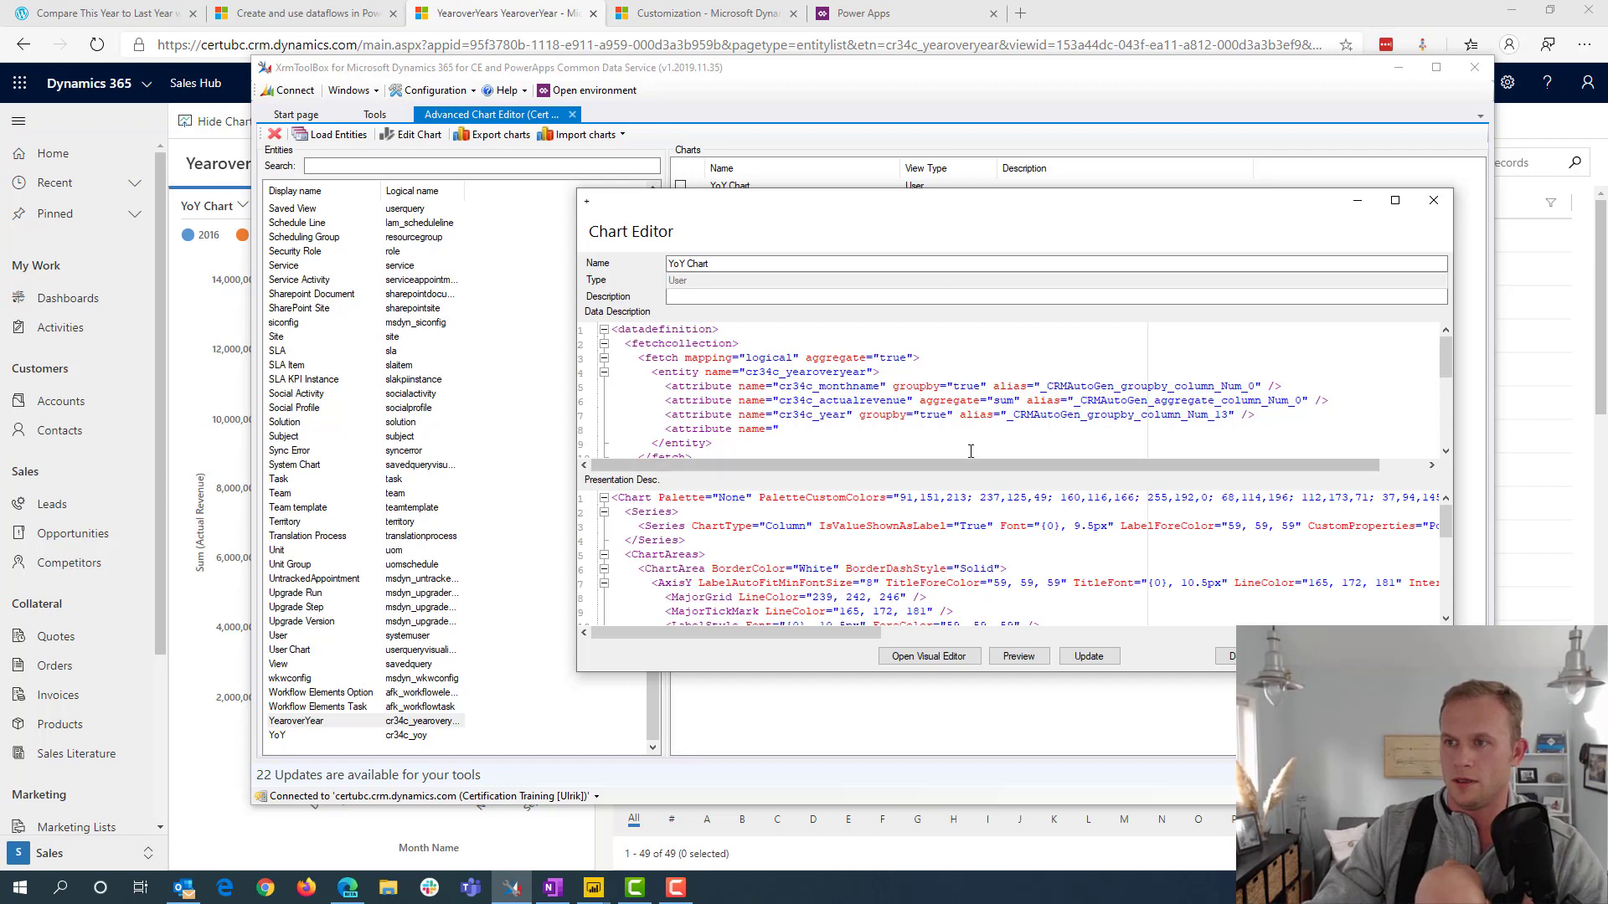
Complete the new attribute's name as cr34c_monthnumber, matching the Month Number column of the YearoverYear entity, and set its aggregate to "sum"
double_click(846, 386)
key(ctrl+c)
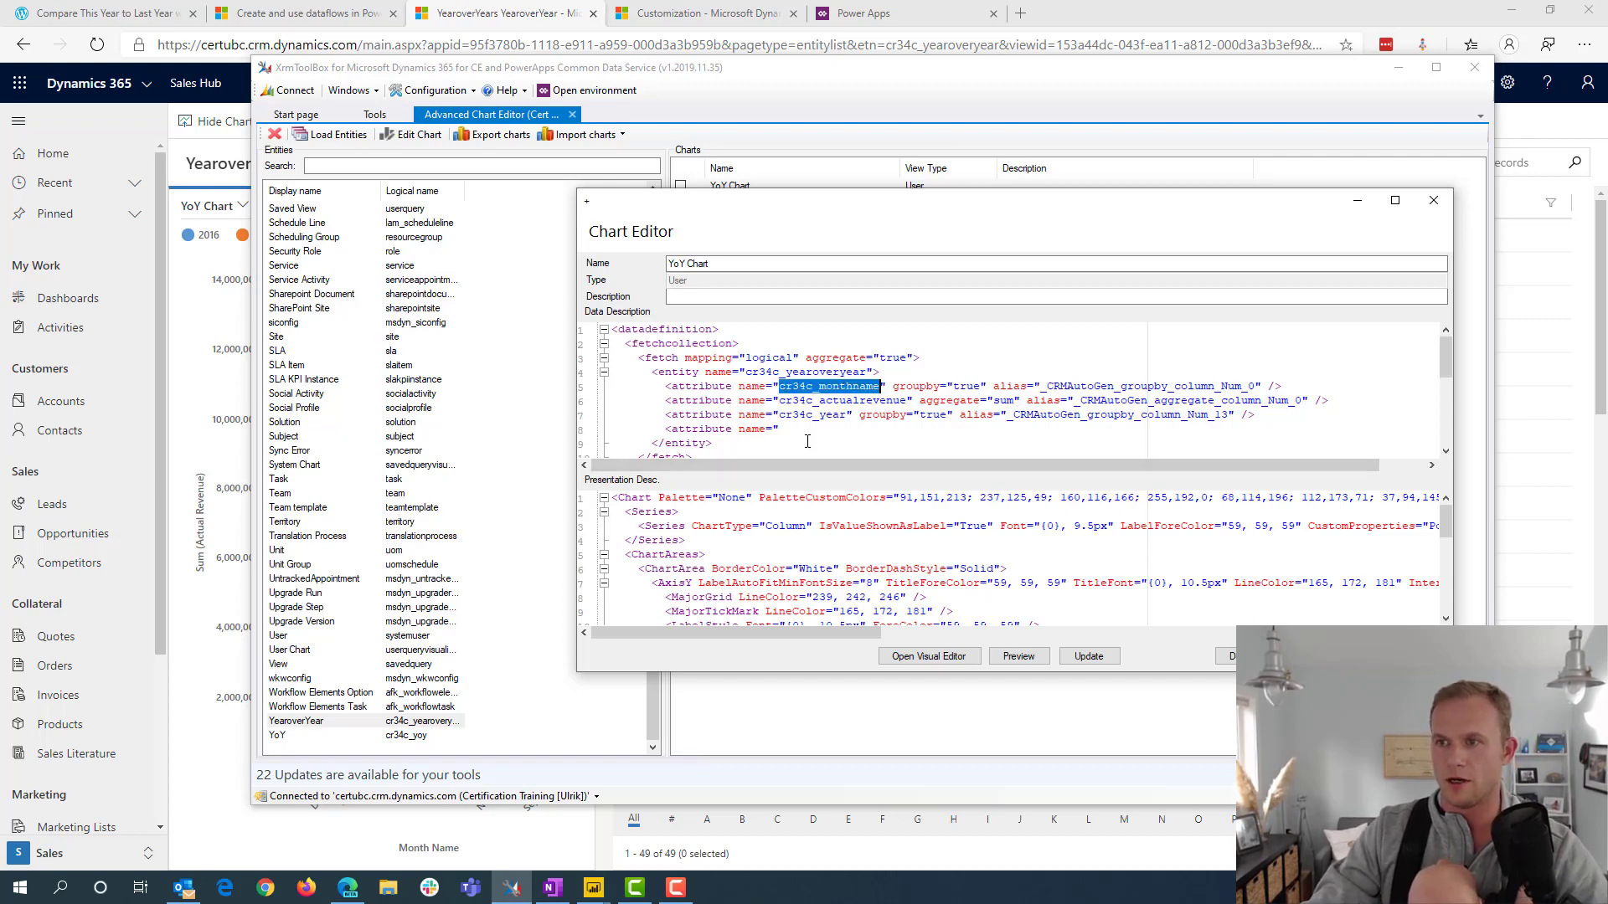
click(805, 428)
key(ctrl+v)
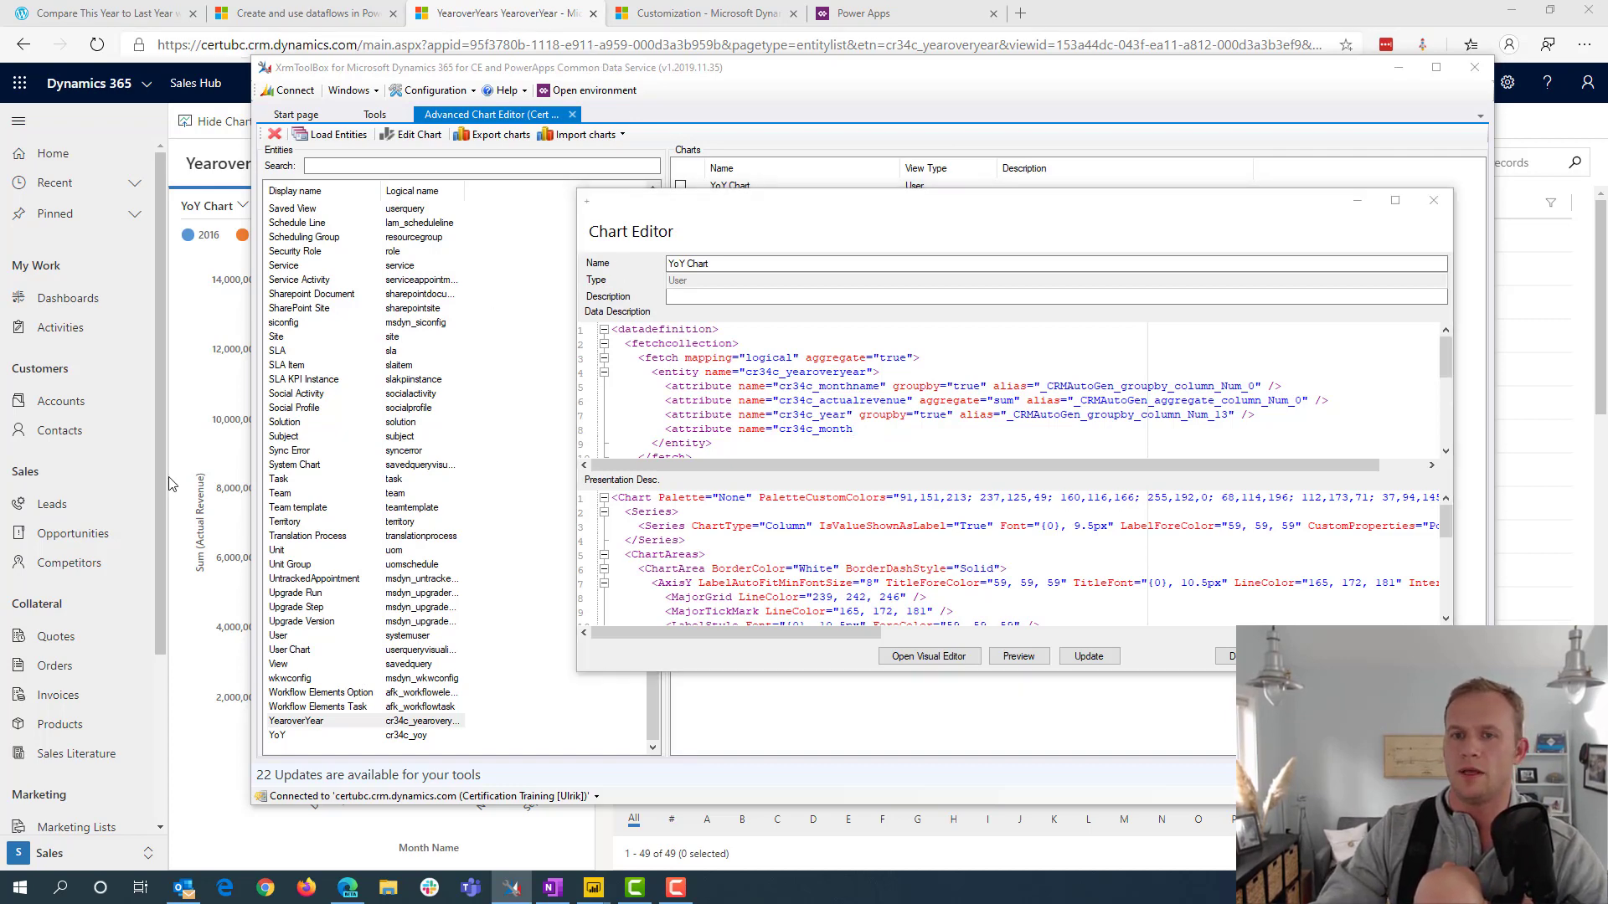
click(188, 677)
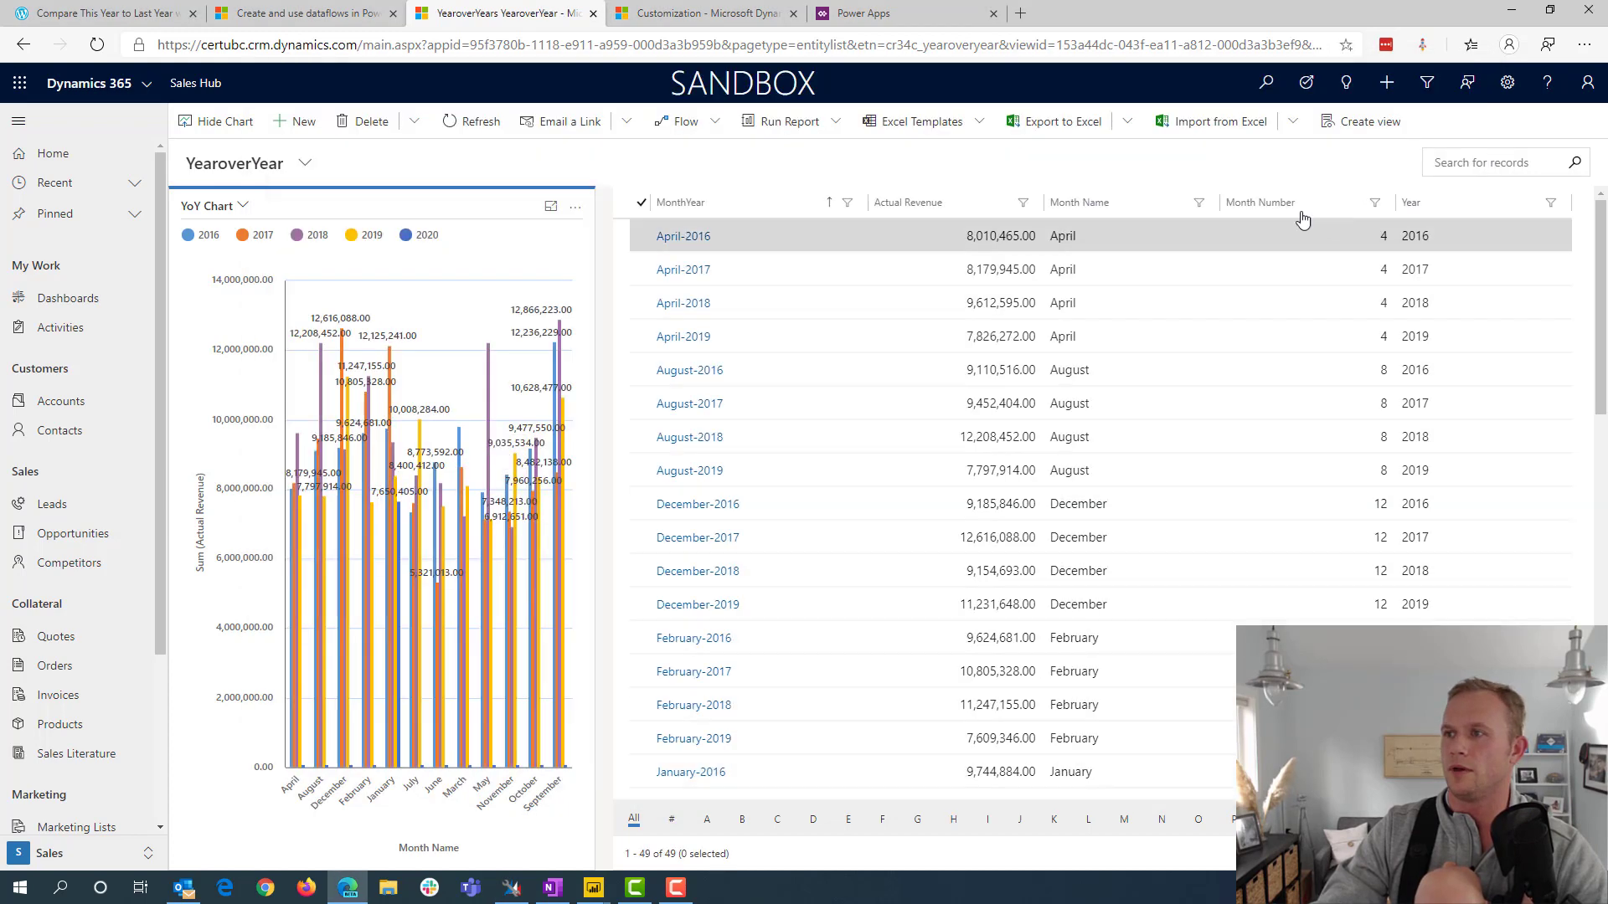
click(512, 887)
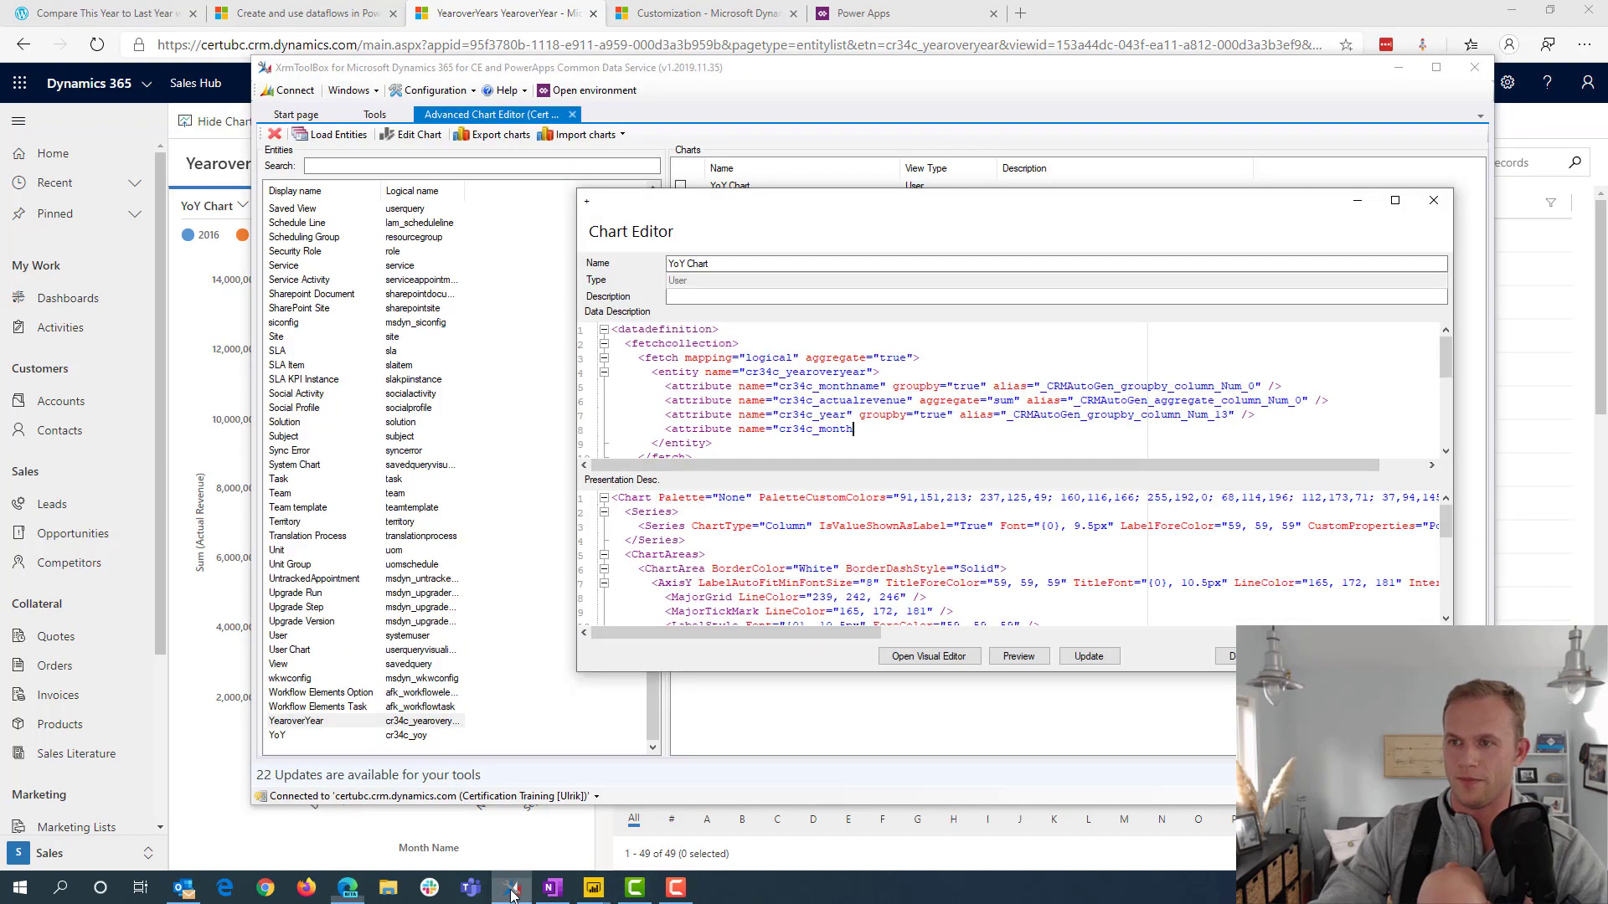
text(number" a)
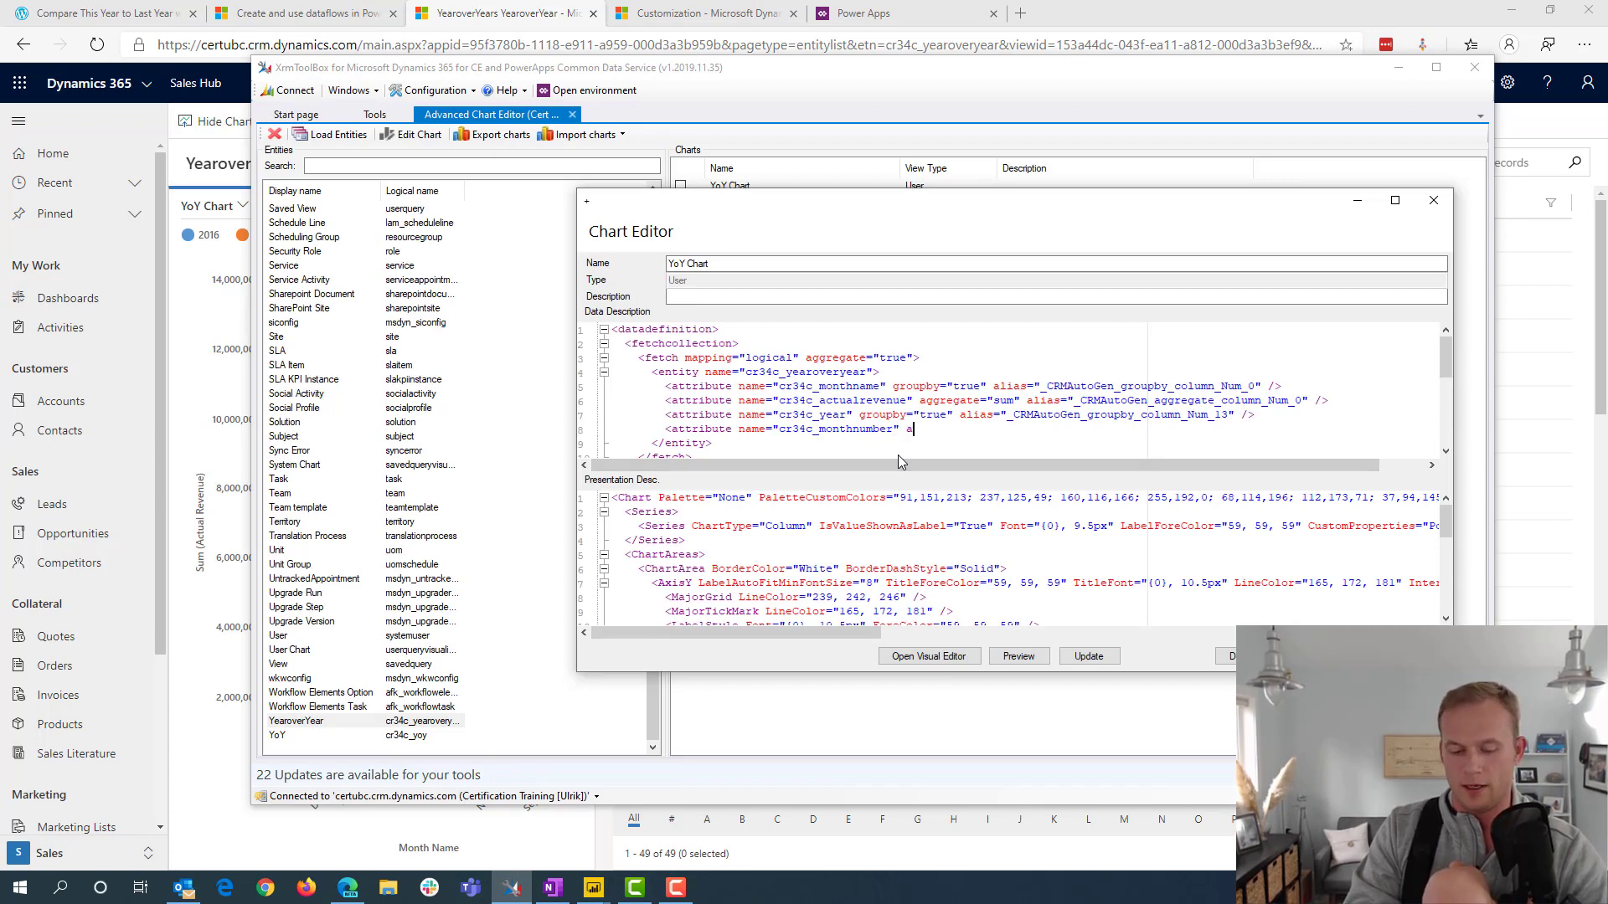
text(ggre)
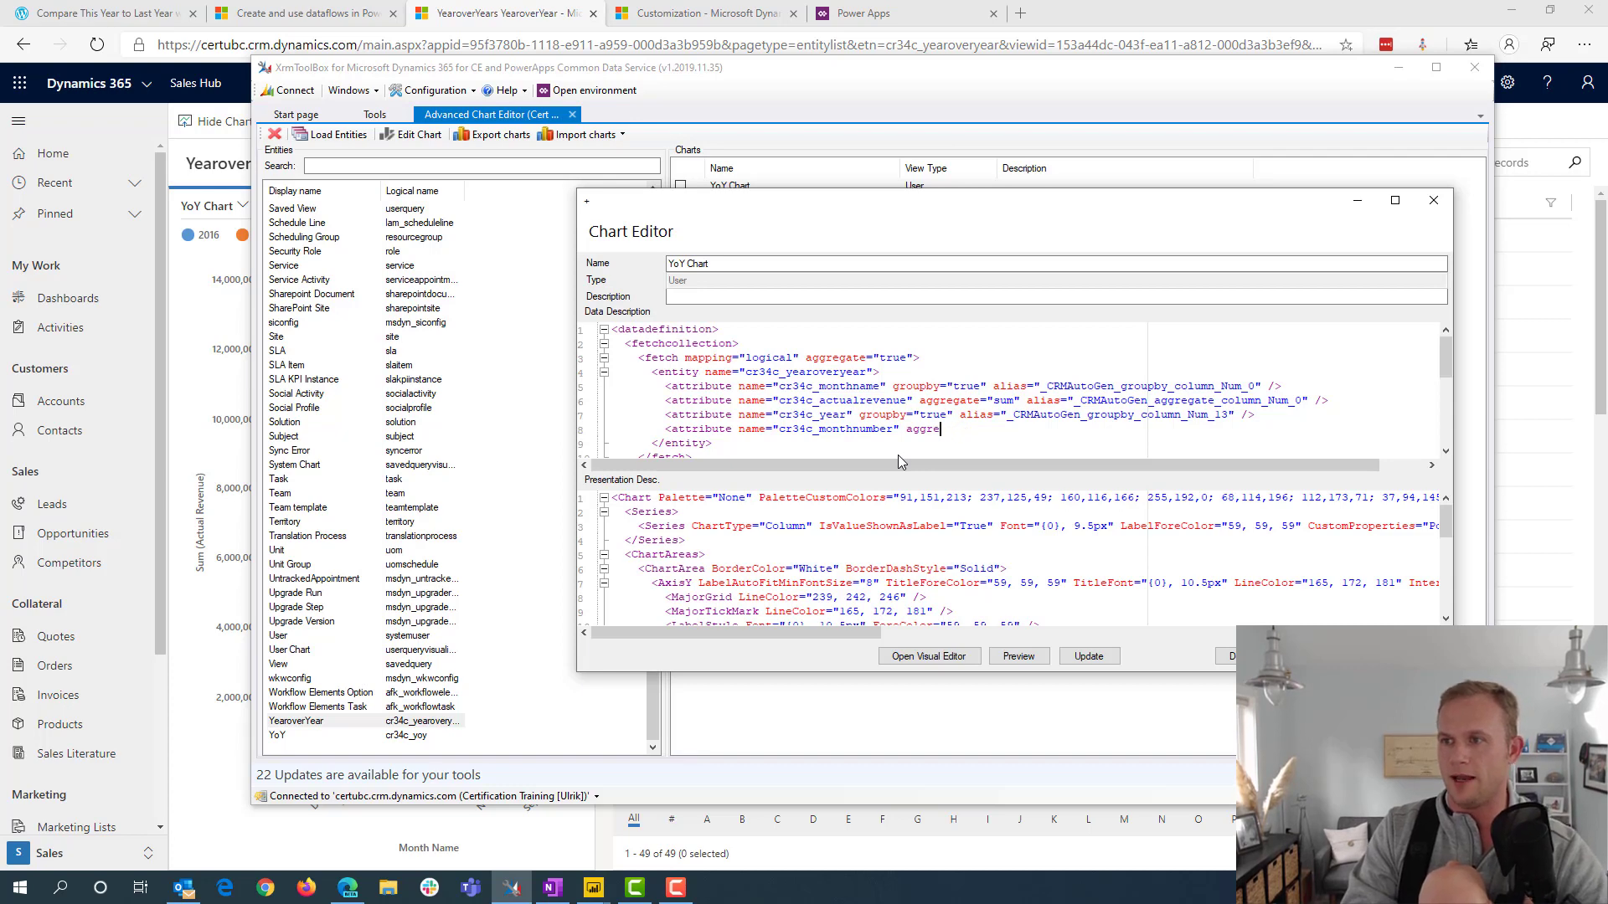
text(gate)
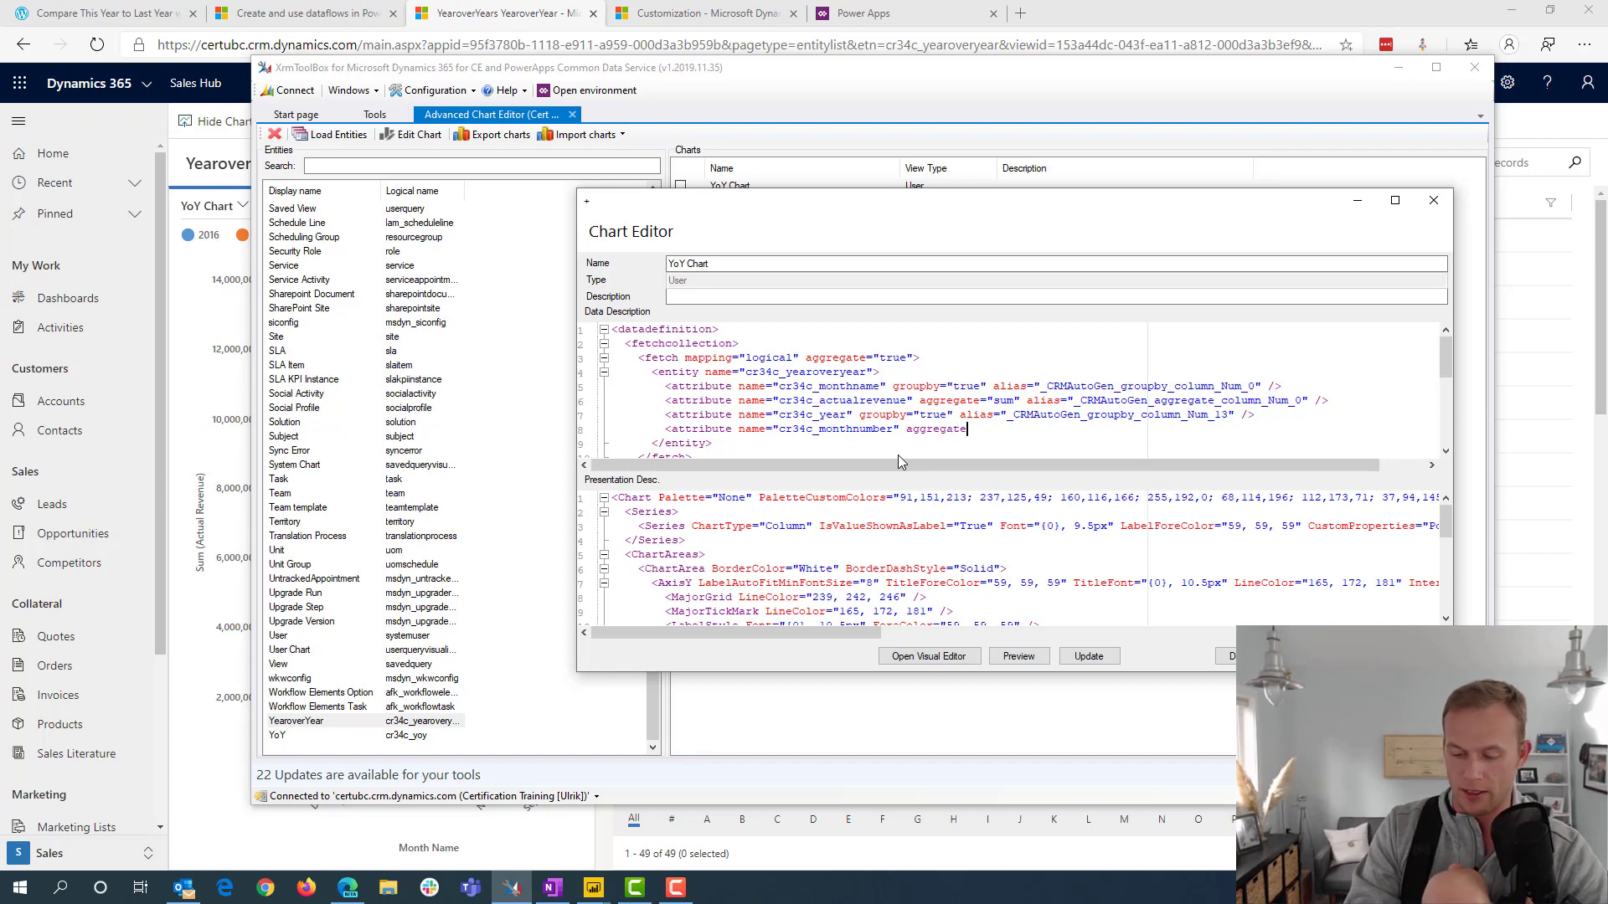
text(="s)
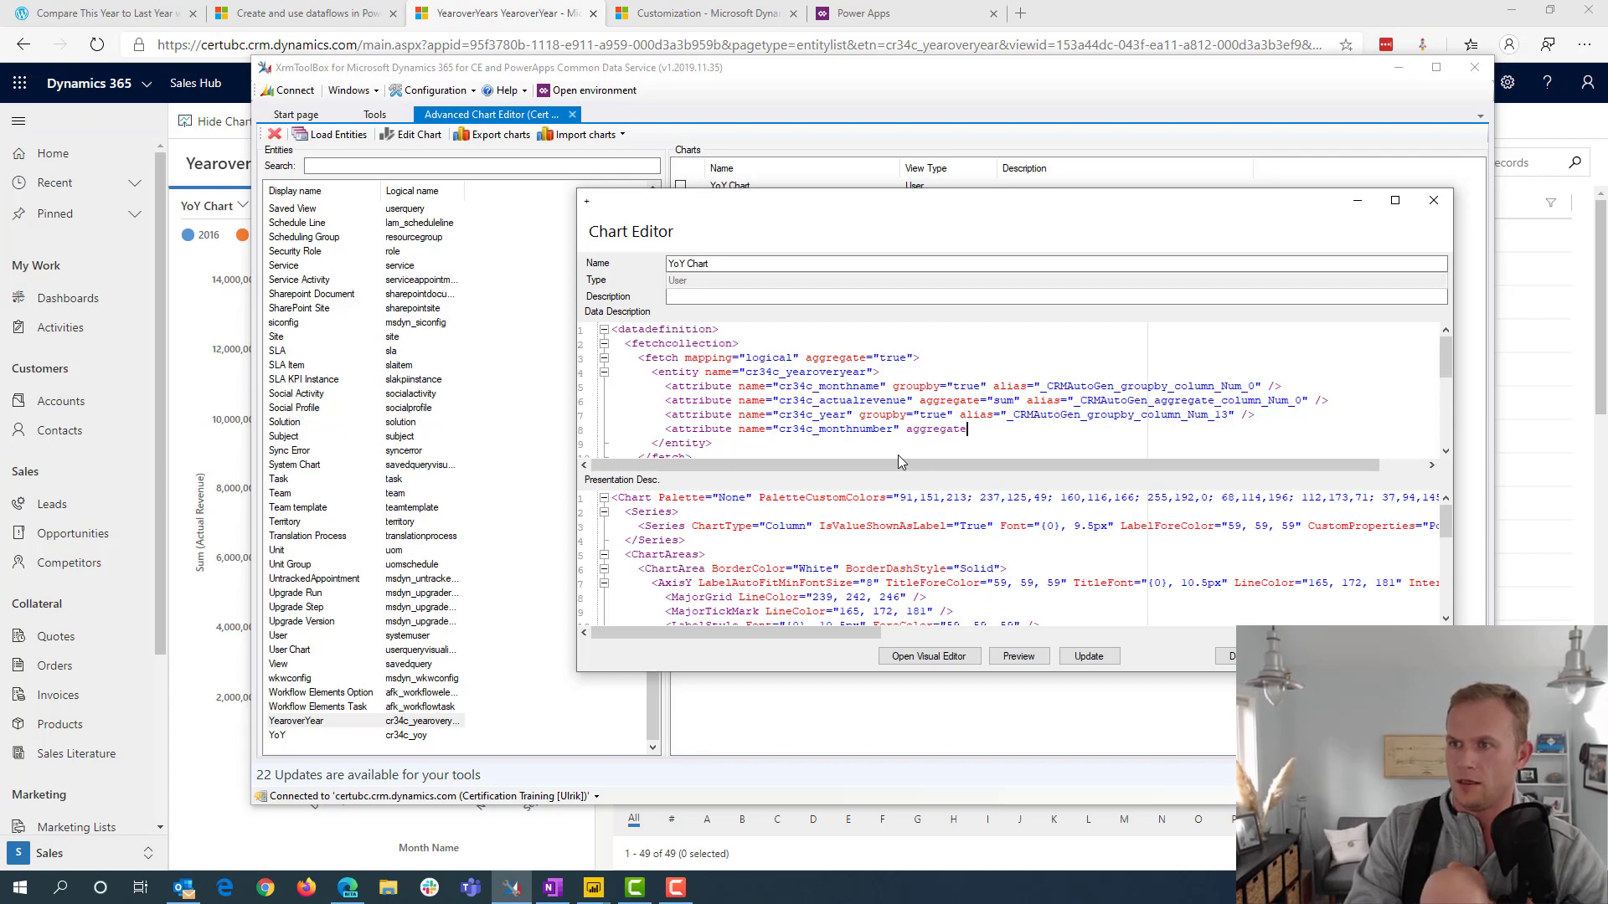
text(um")
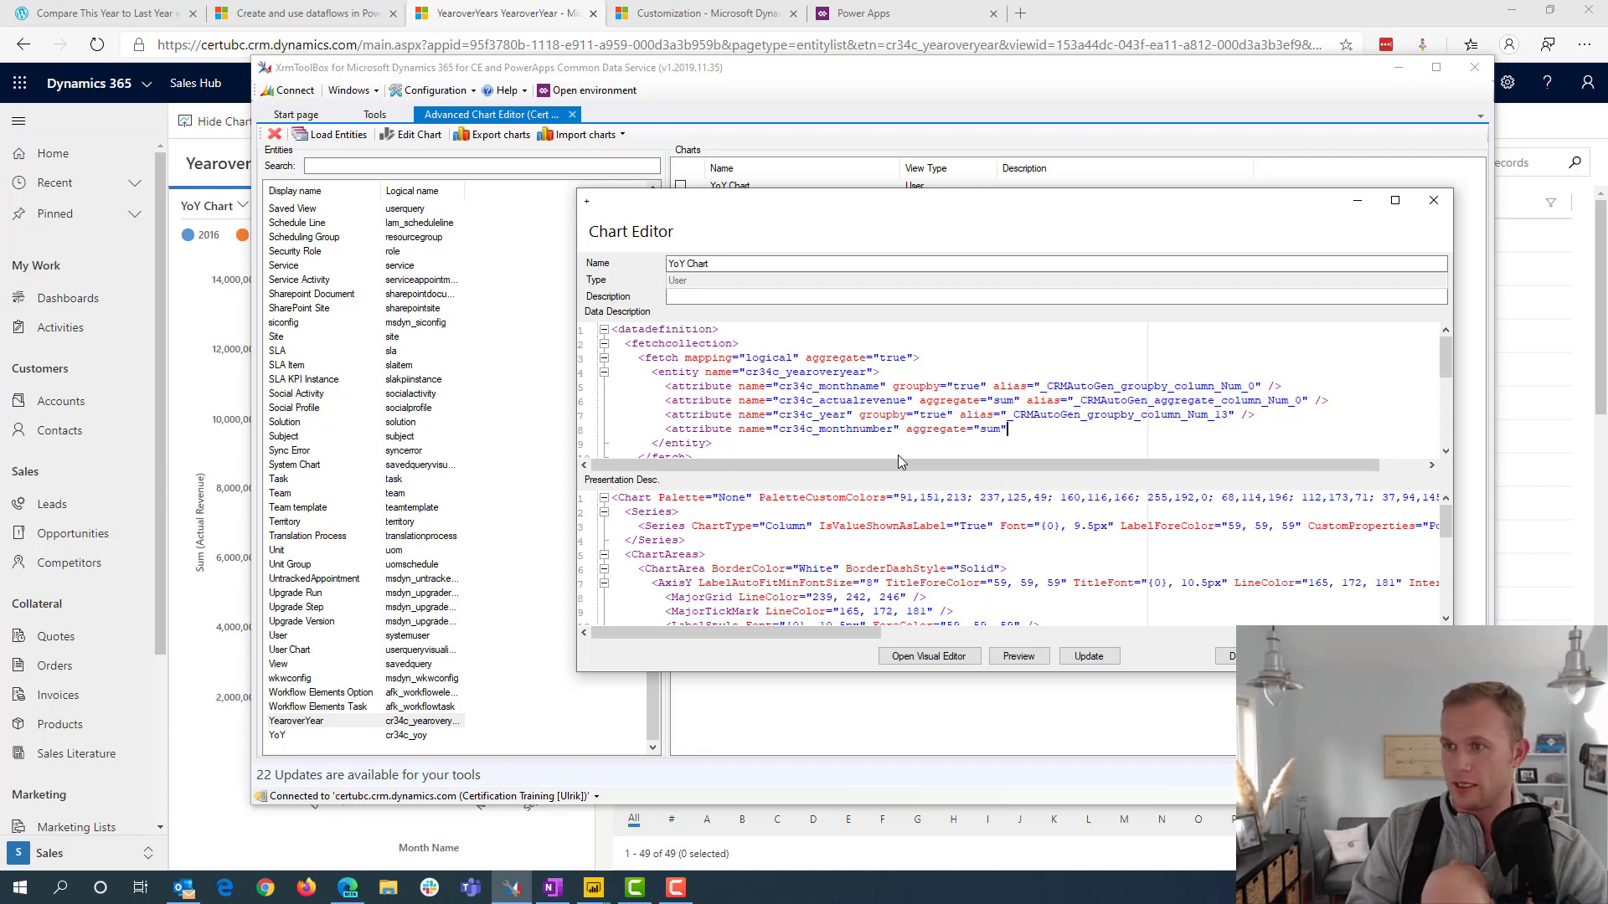
text( alias)
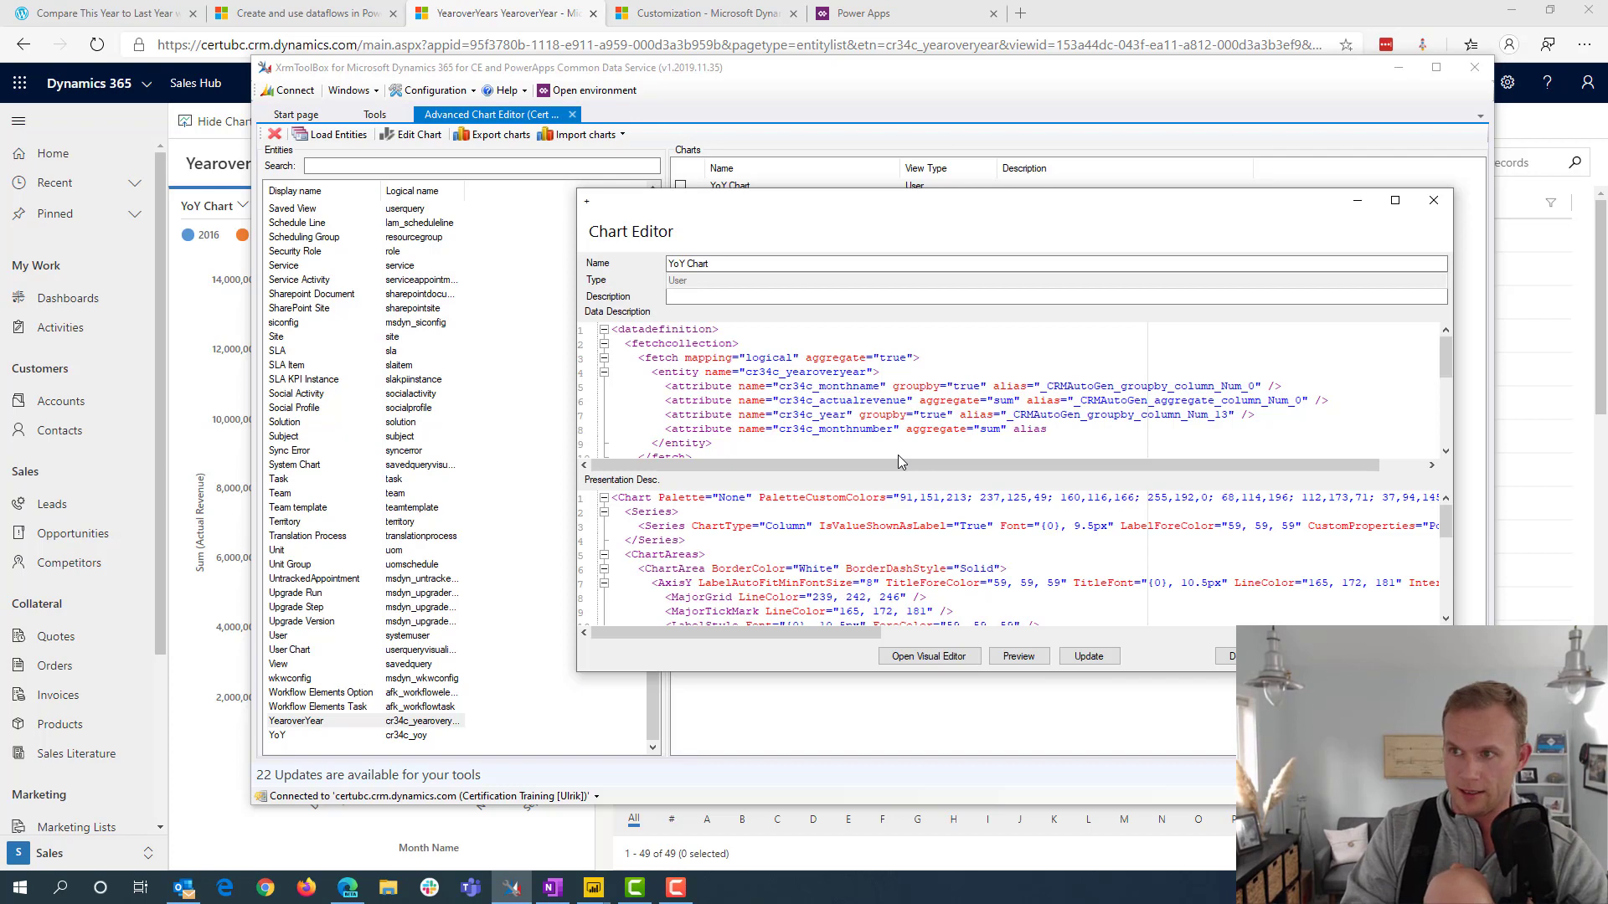
text("month)
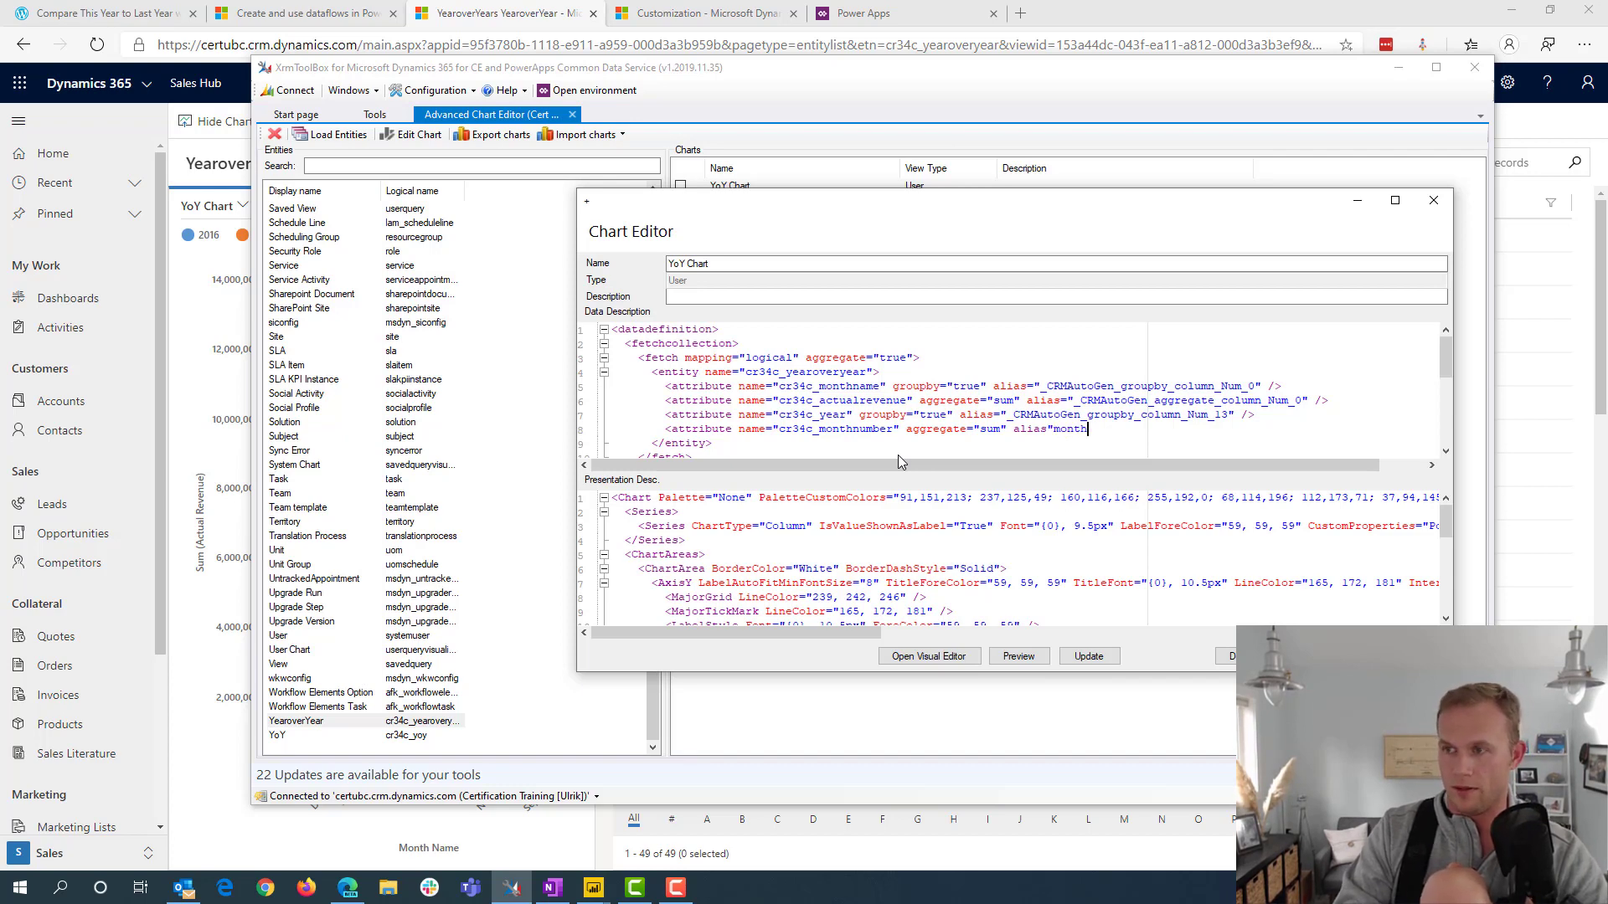
text(order)
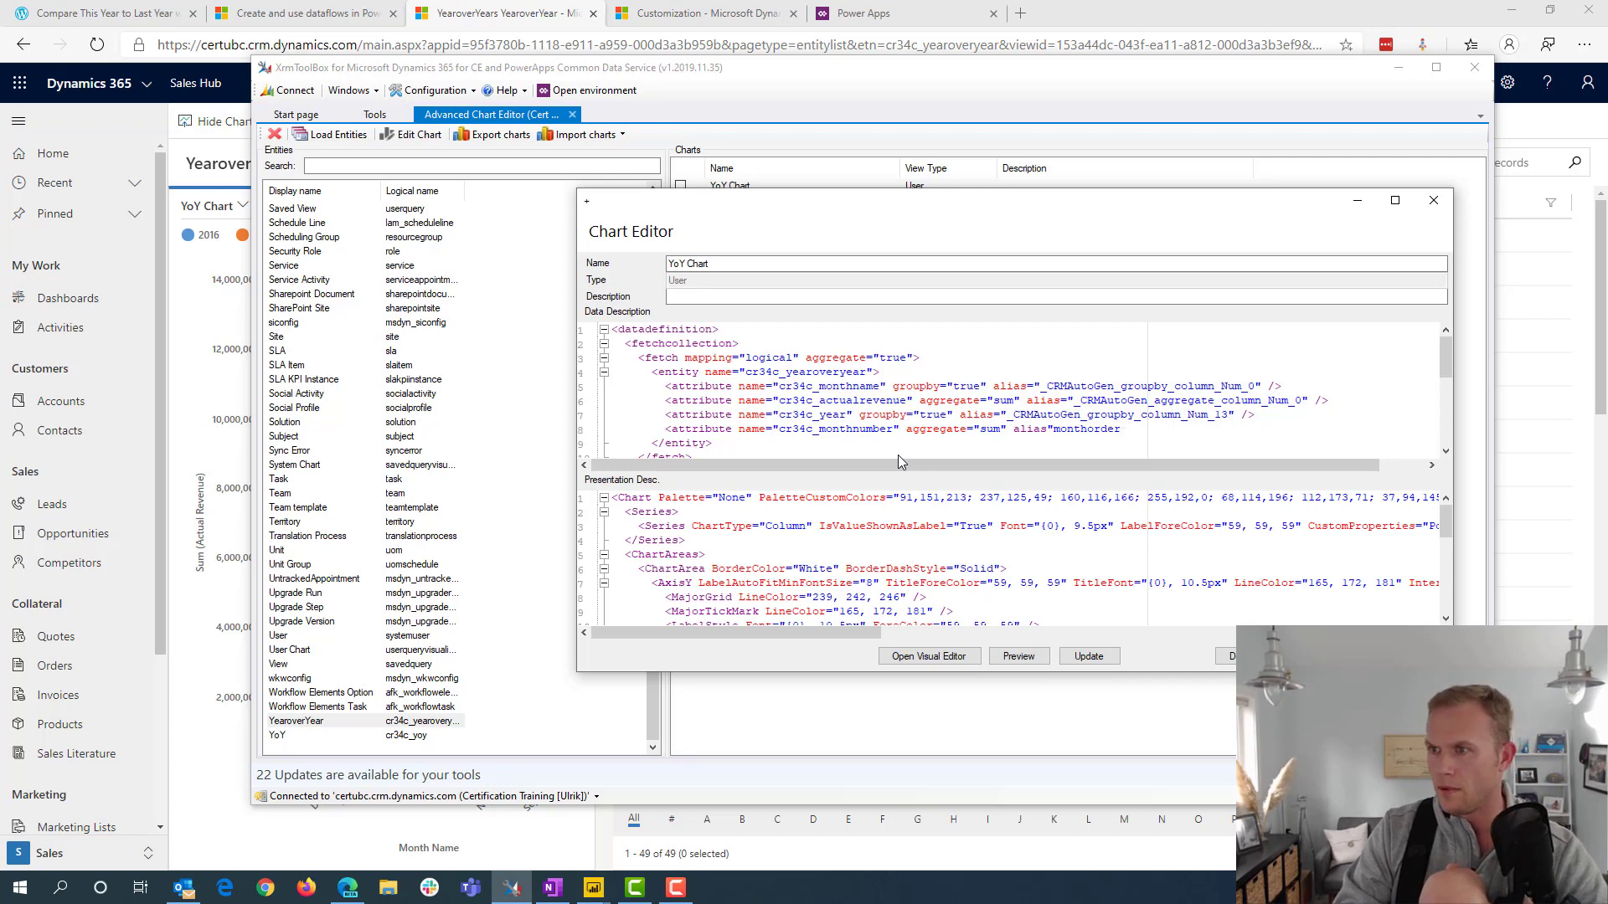
text(:")
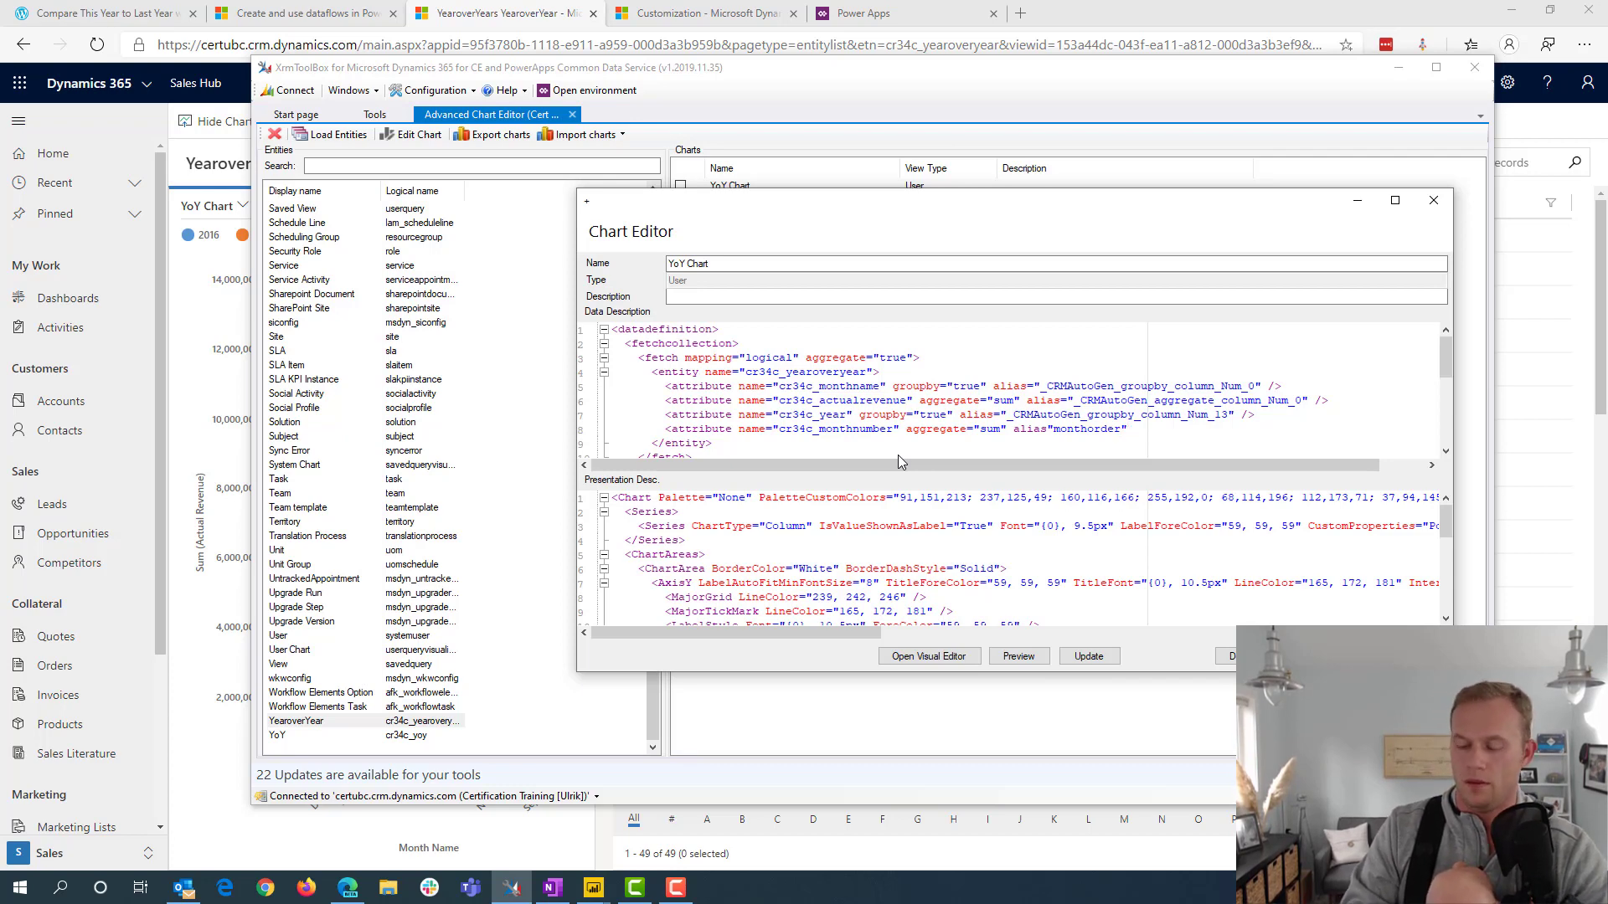
text( />)
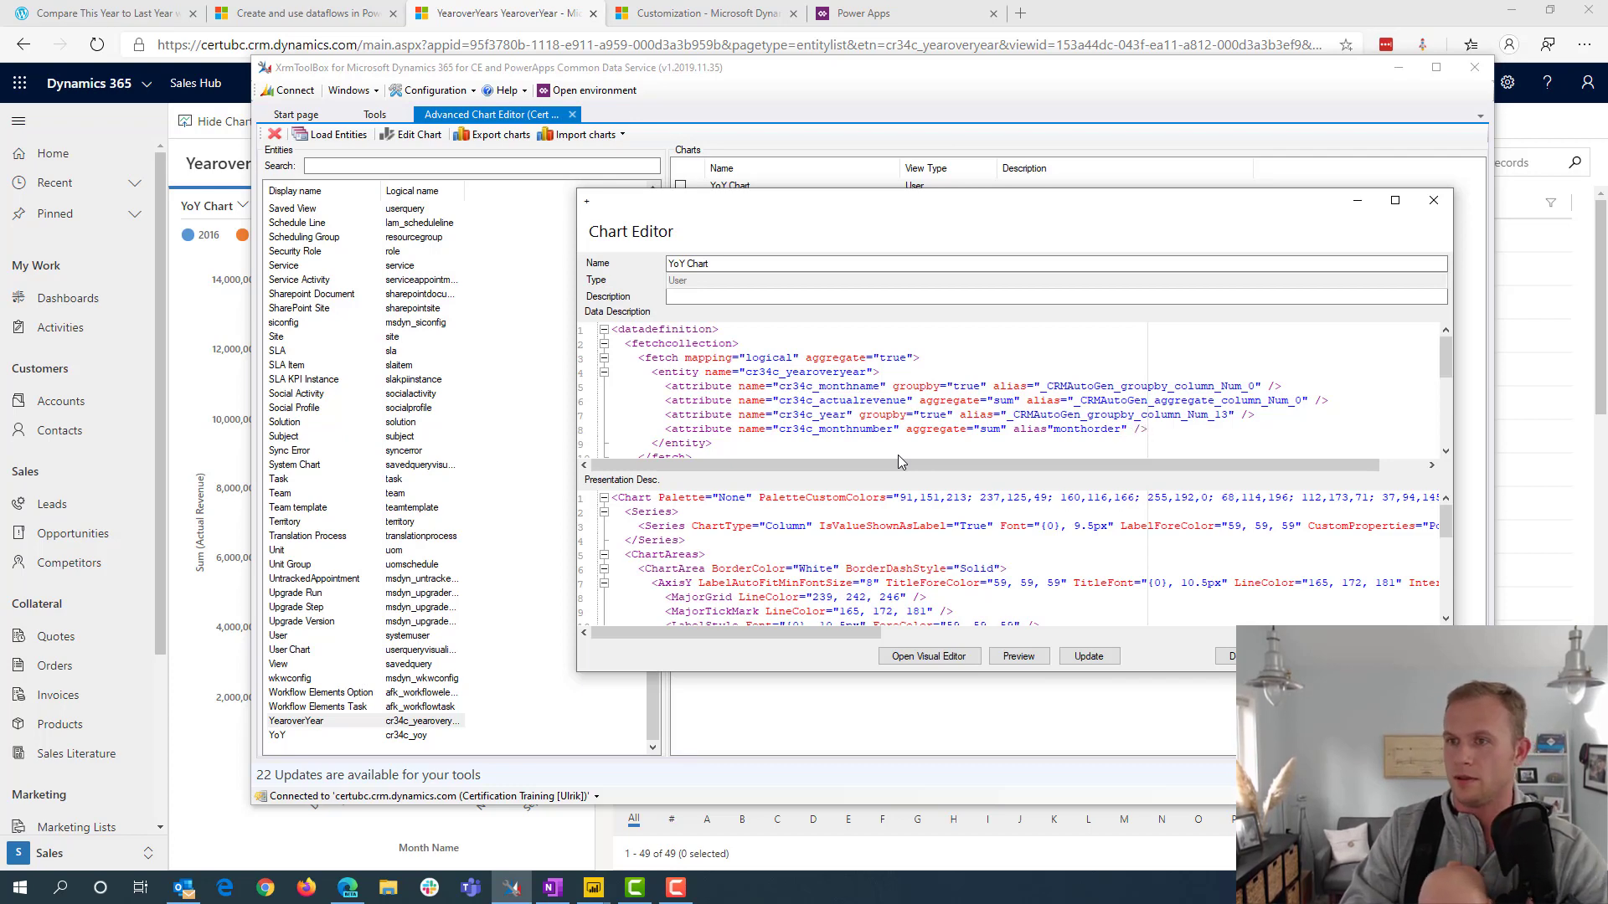
Add an order element below the cr34c_monthnumber attribute with alias="monthorder" and descending="false"
key(Return)
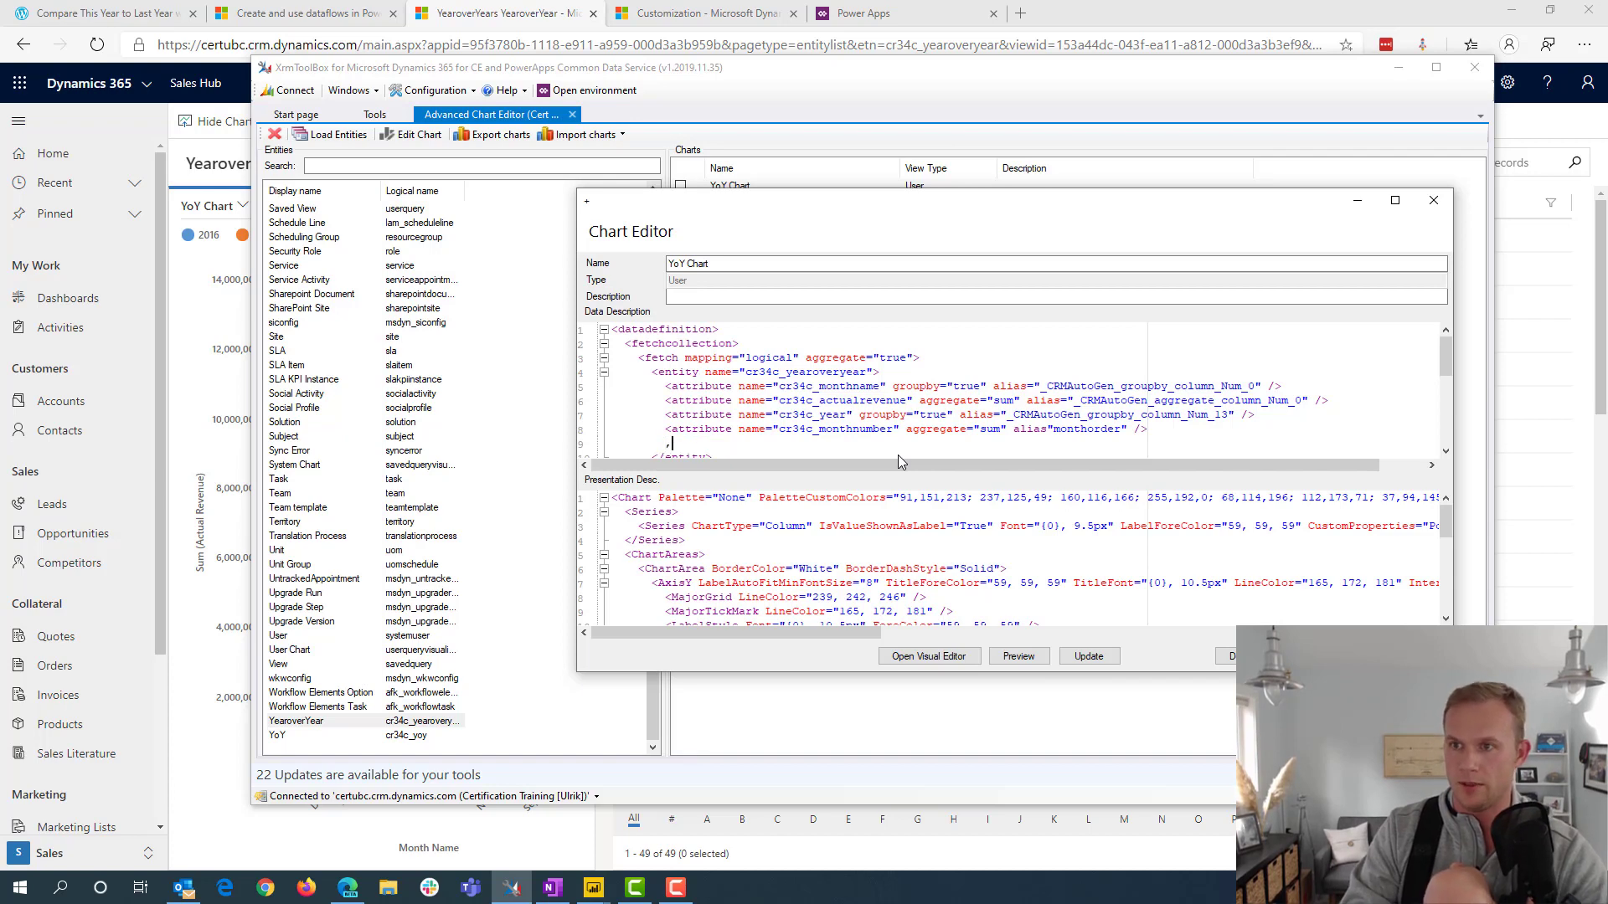
text(<order alias )
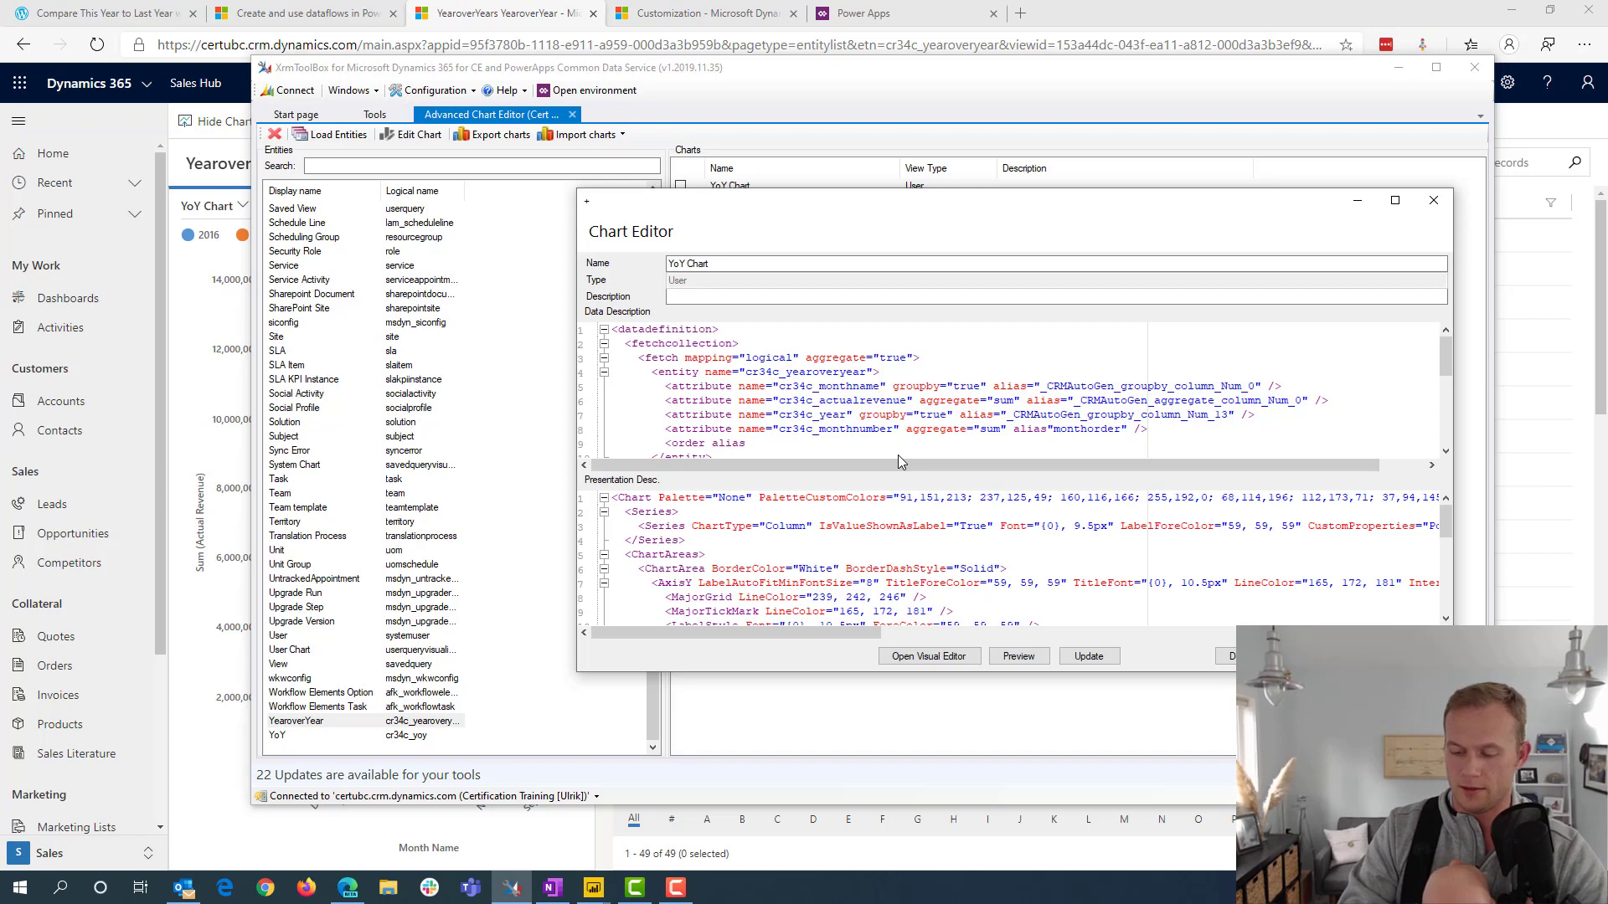
text(="mon)
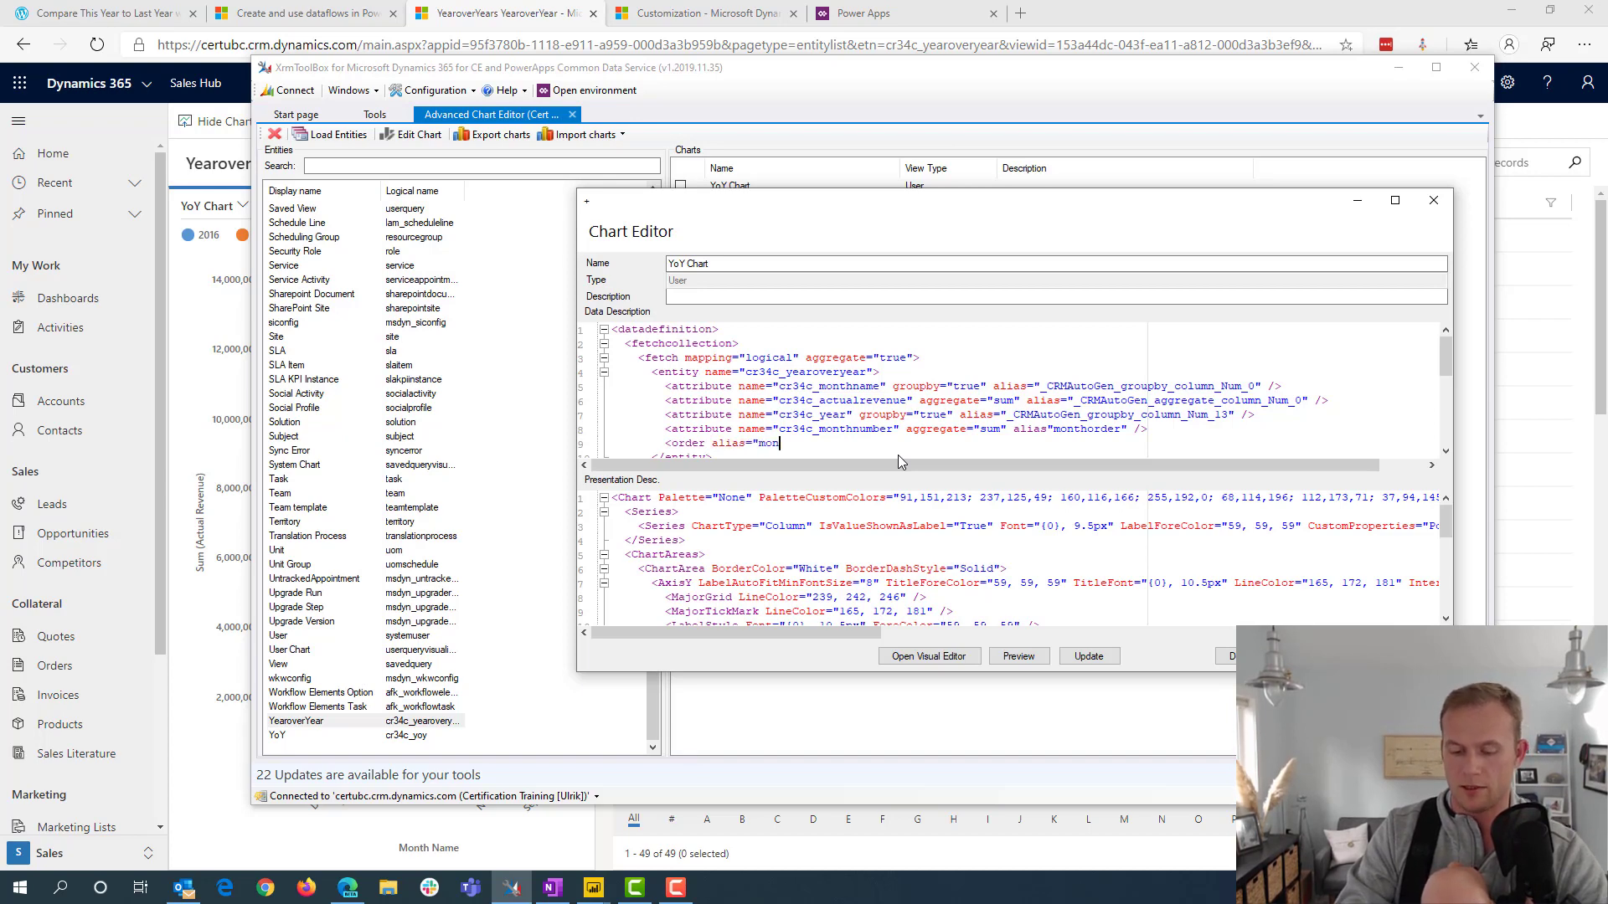
text(thorder)
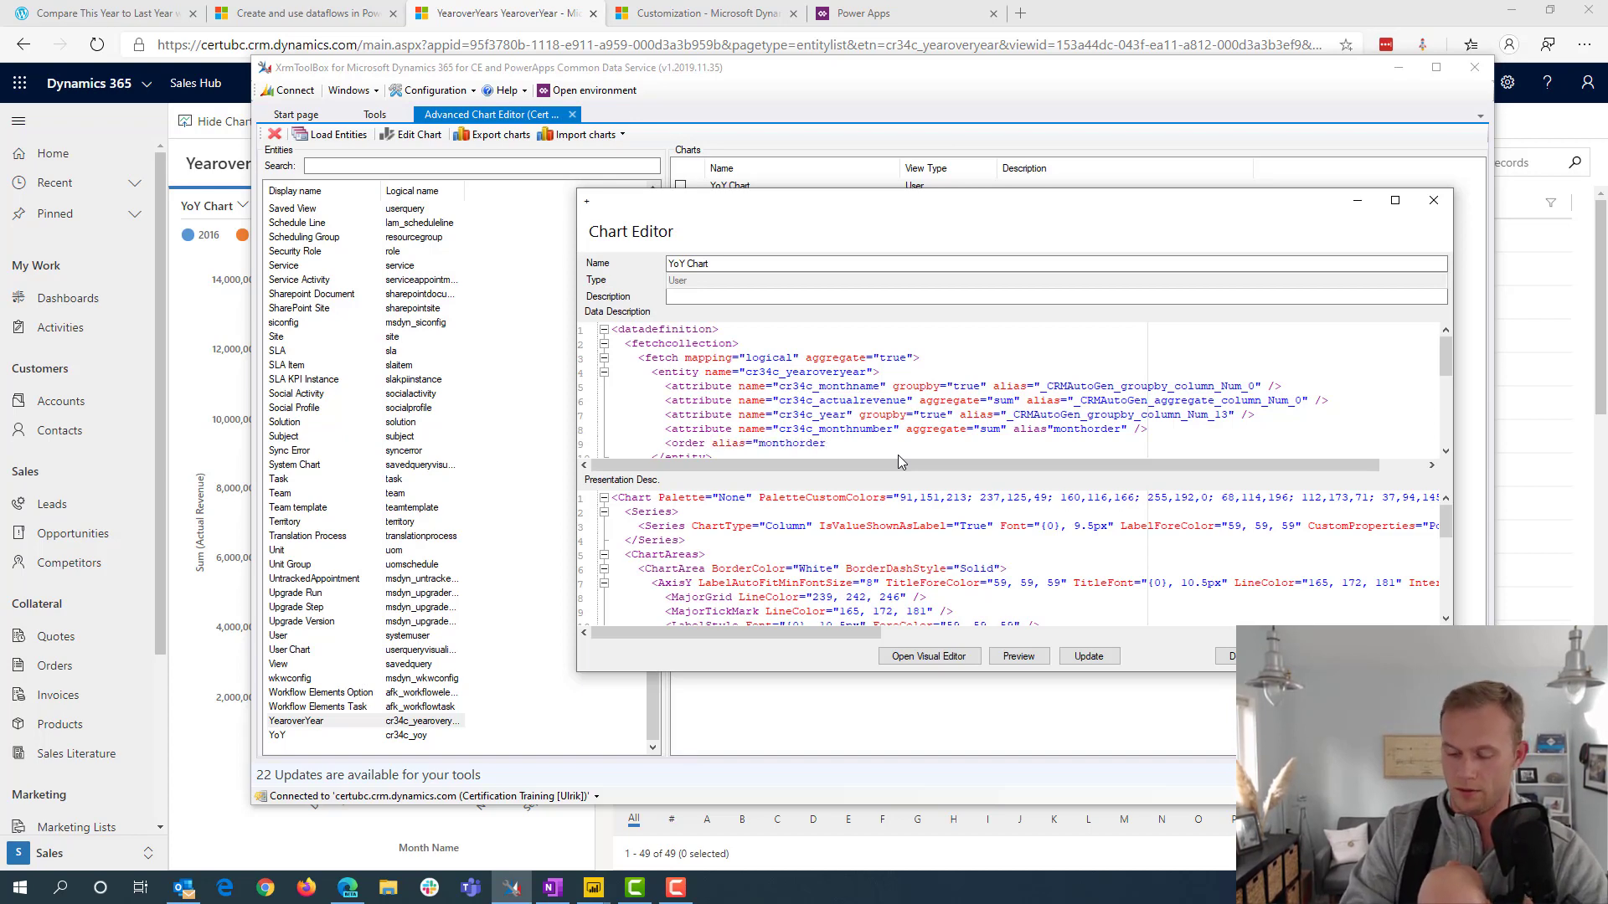
text(")
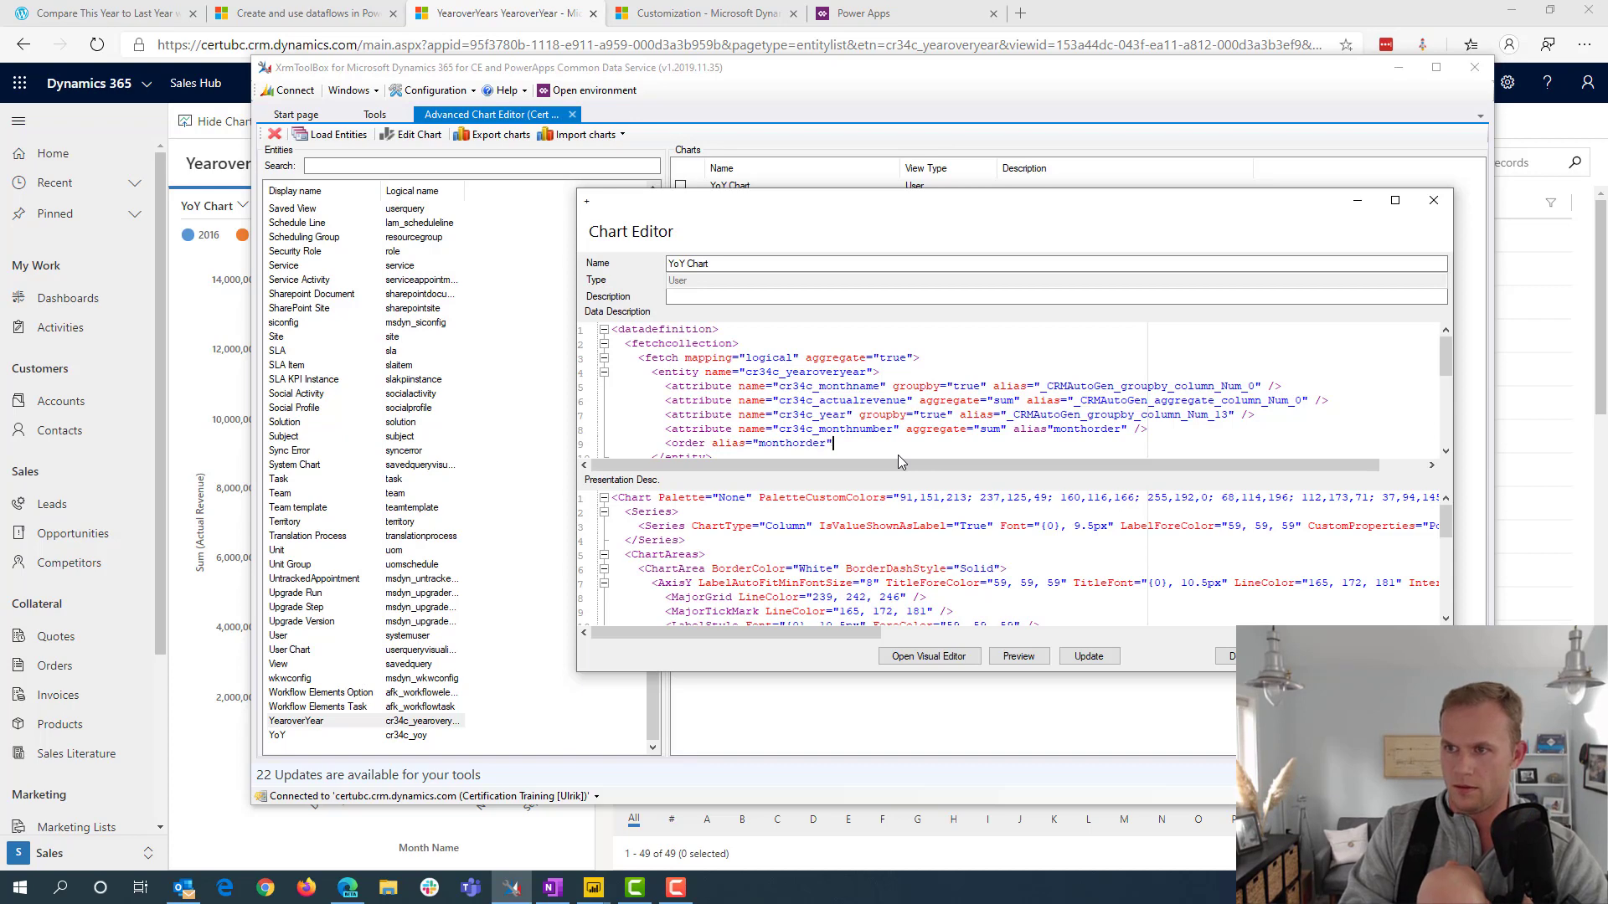
text( des)
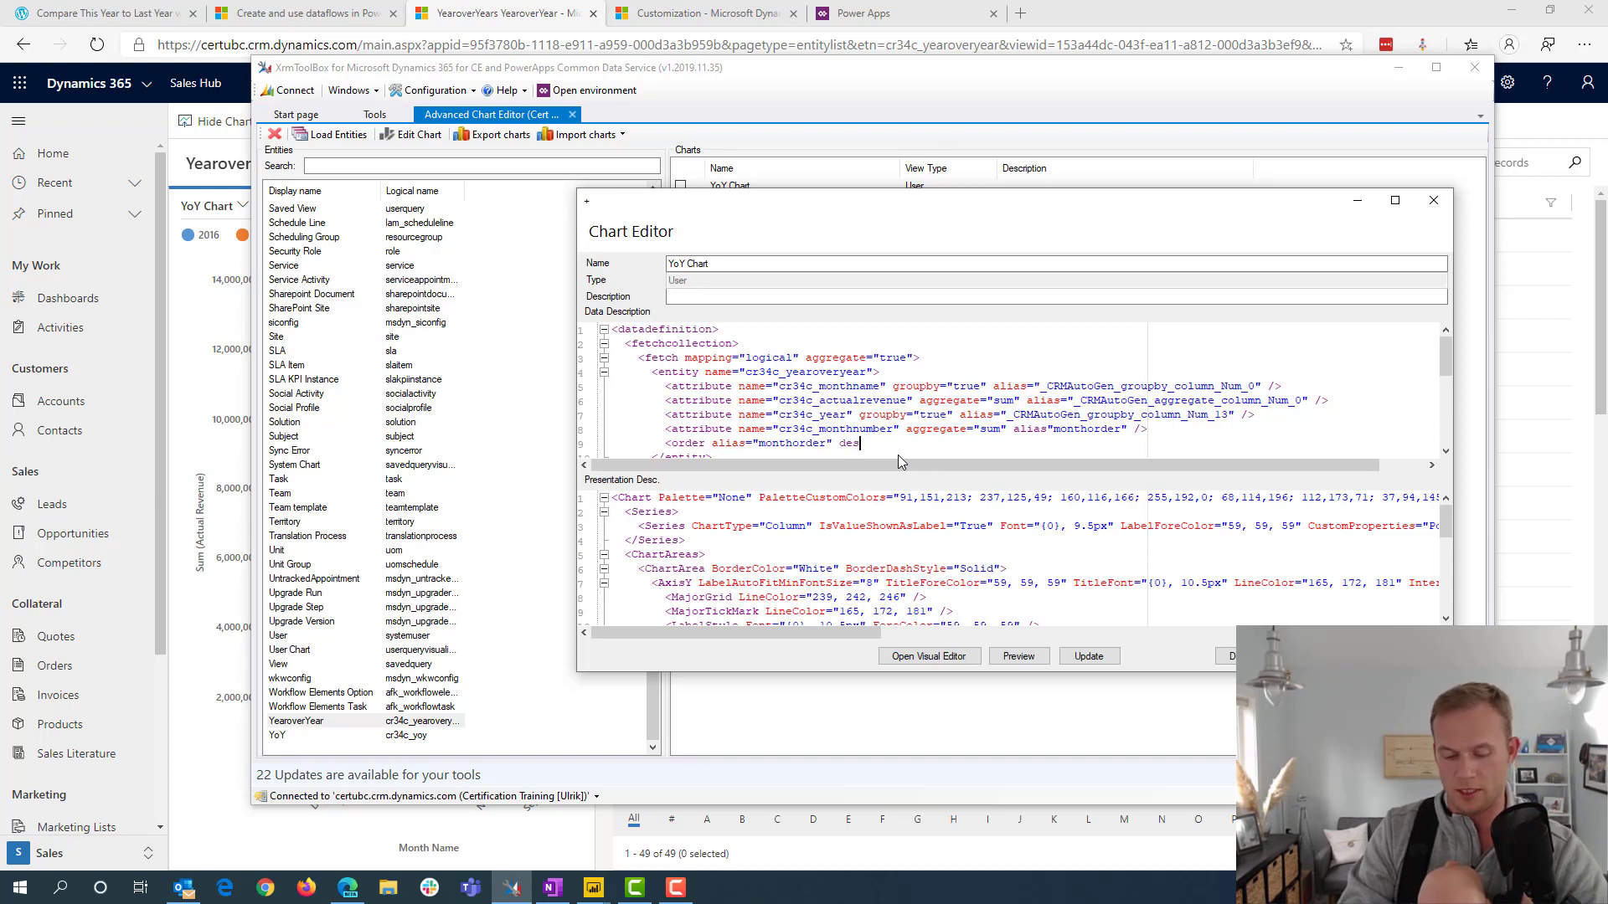
text(cending=)
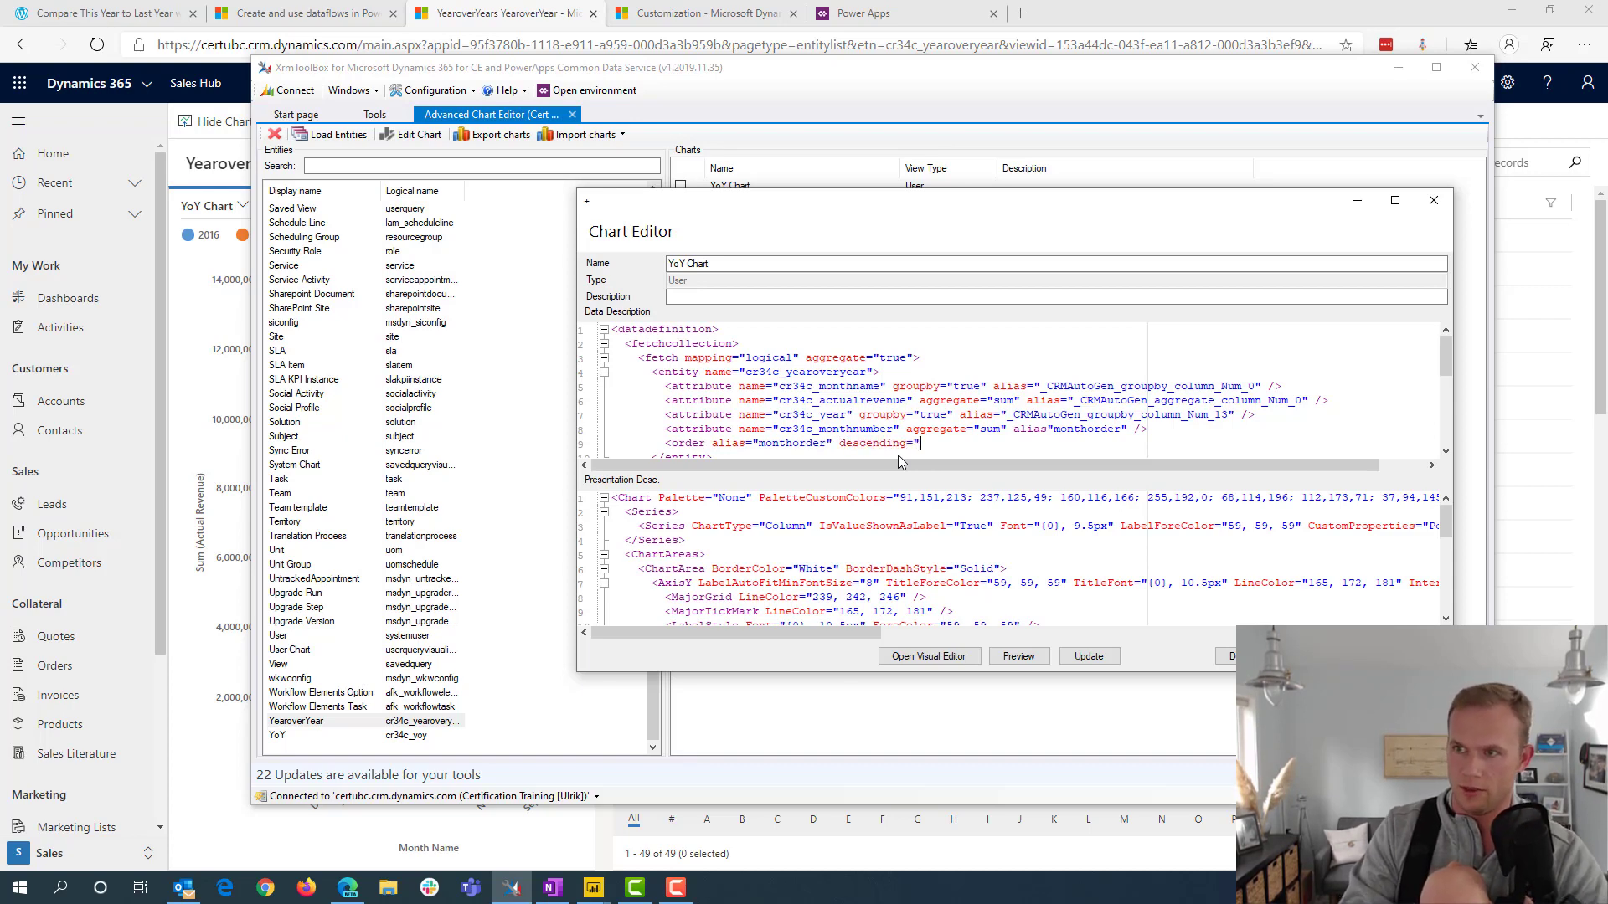
text("false)
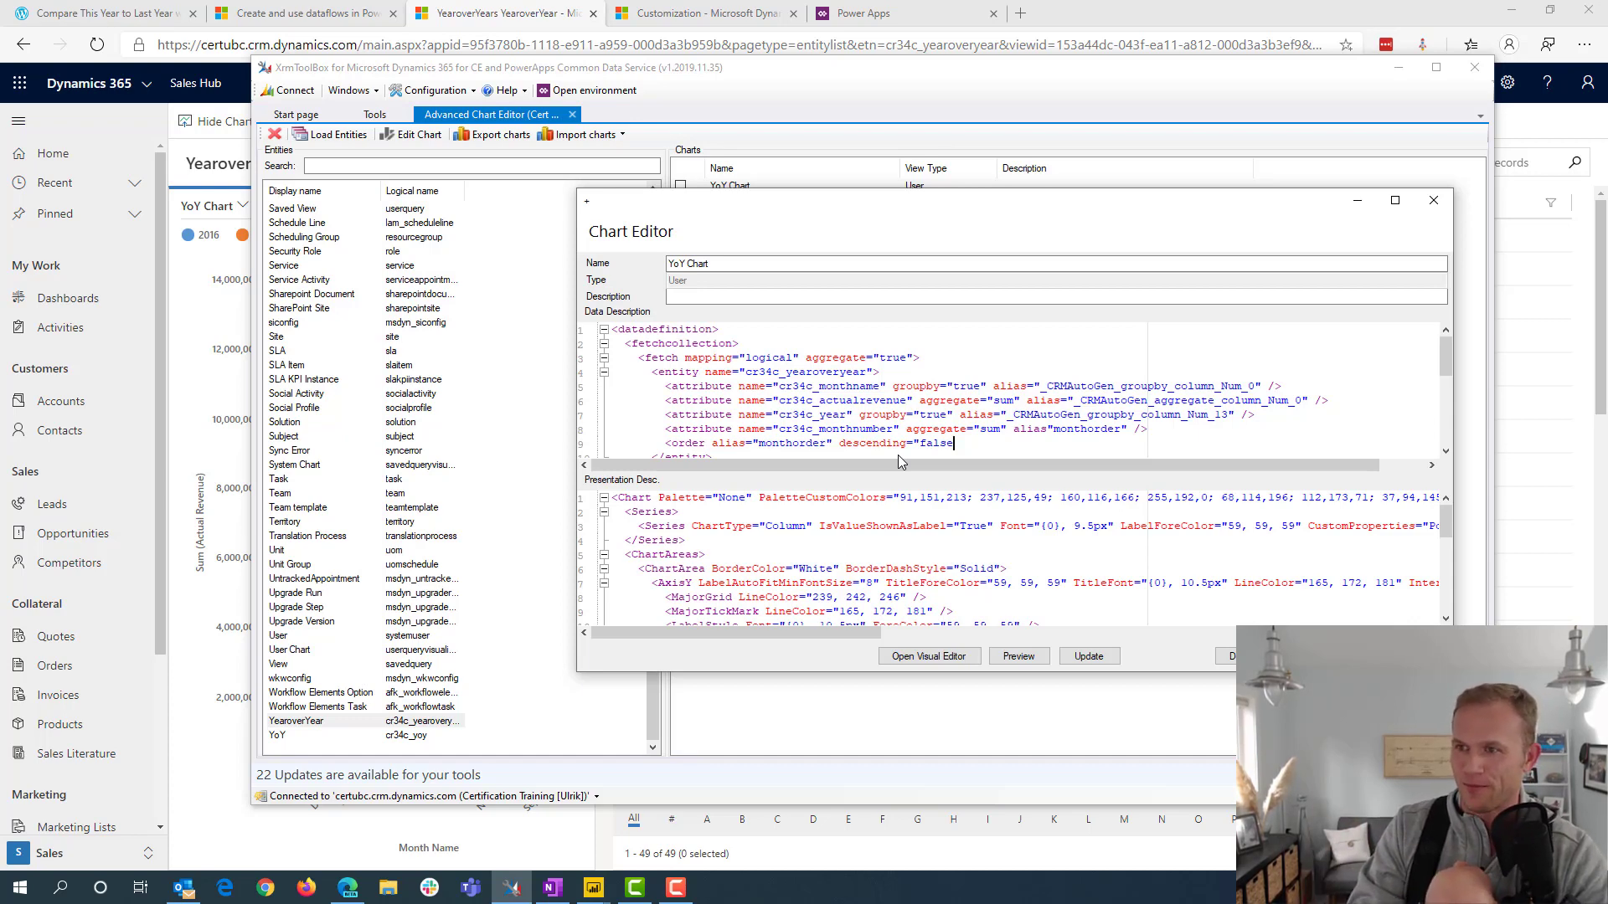
text(")
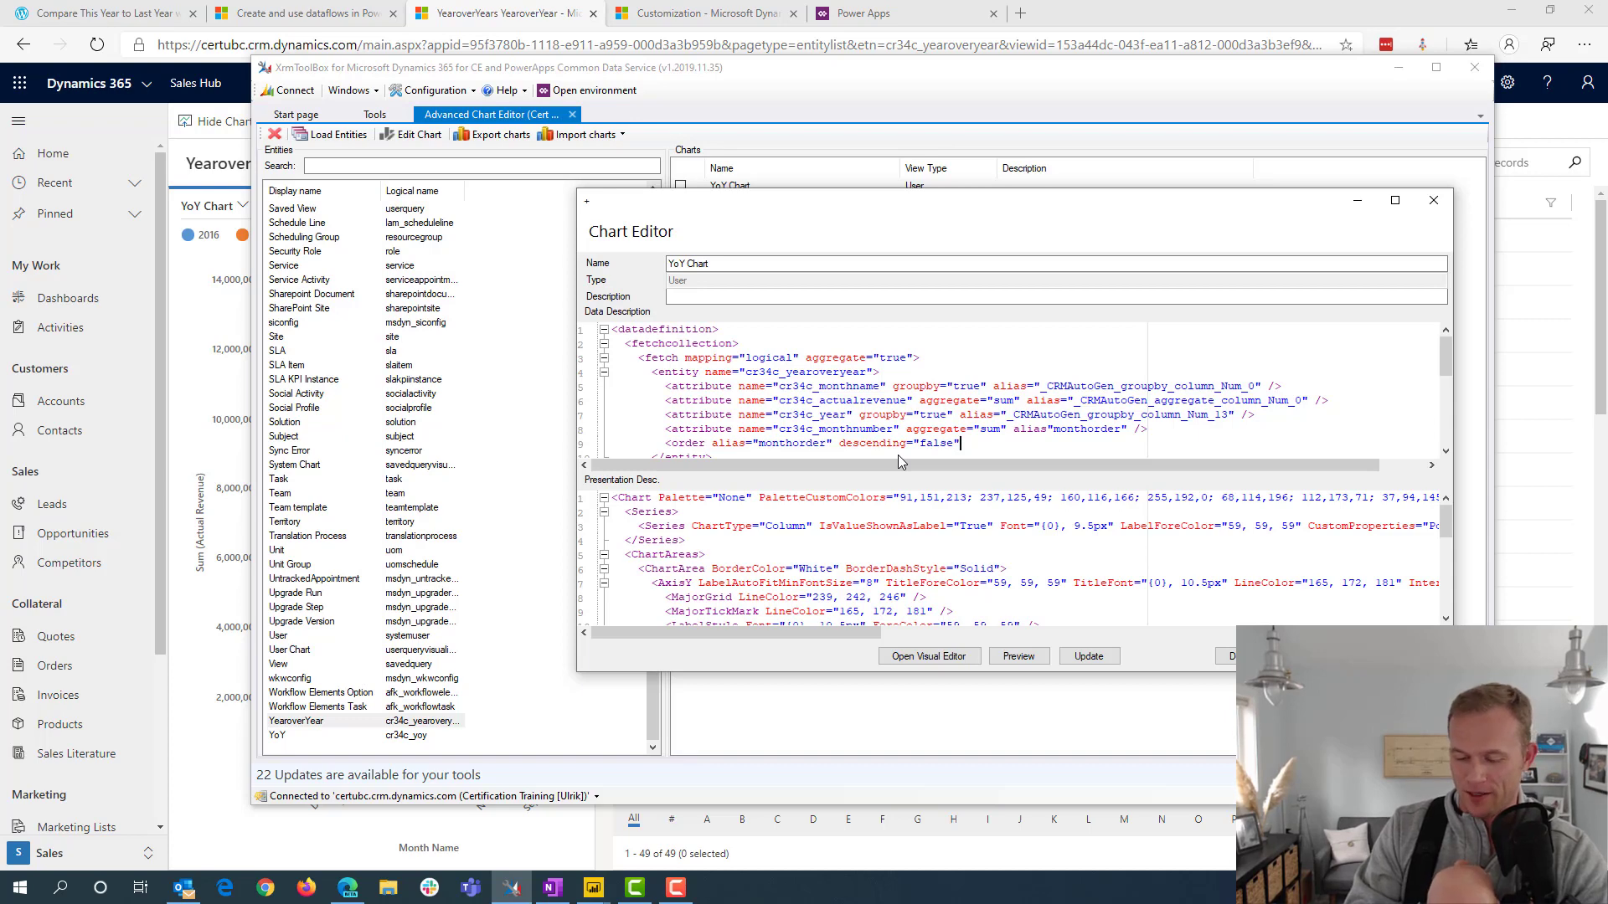
text( /)
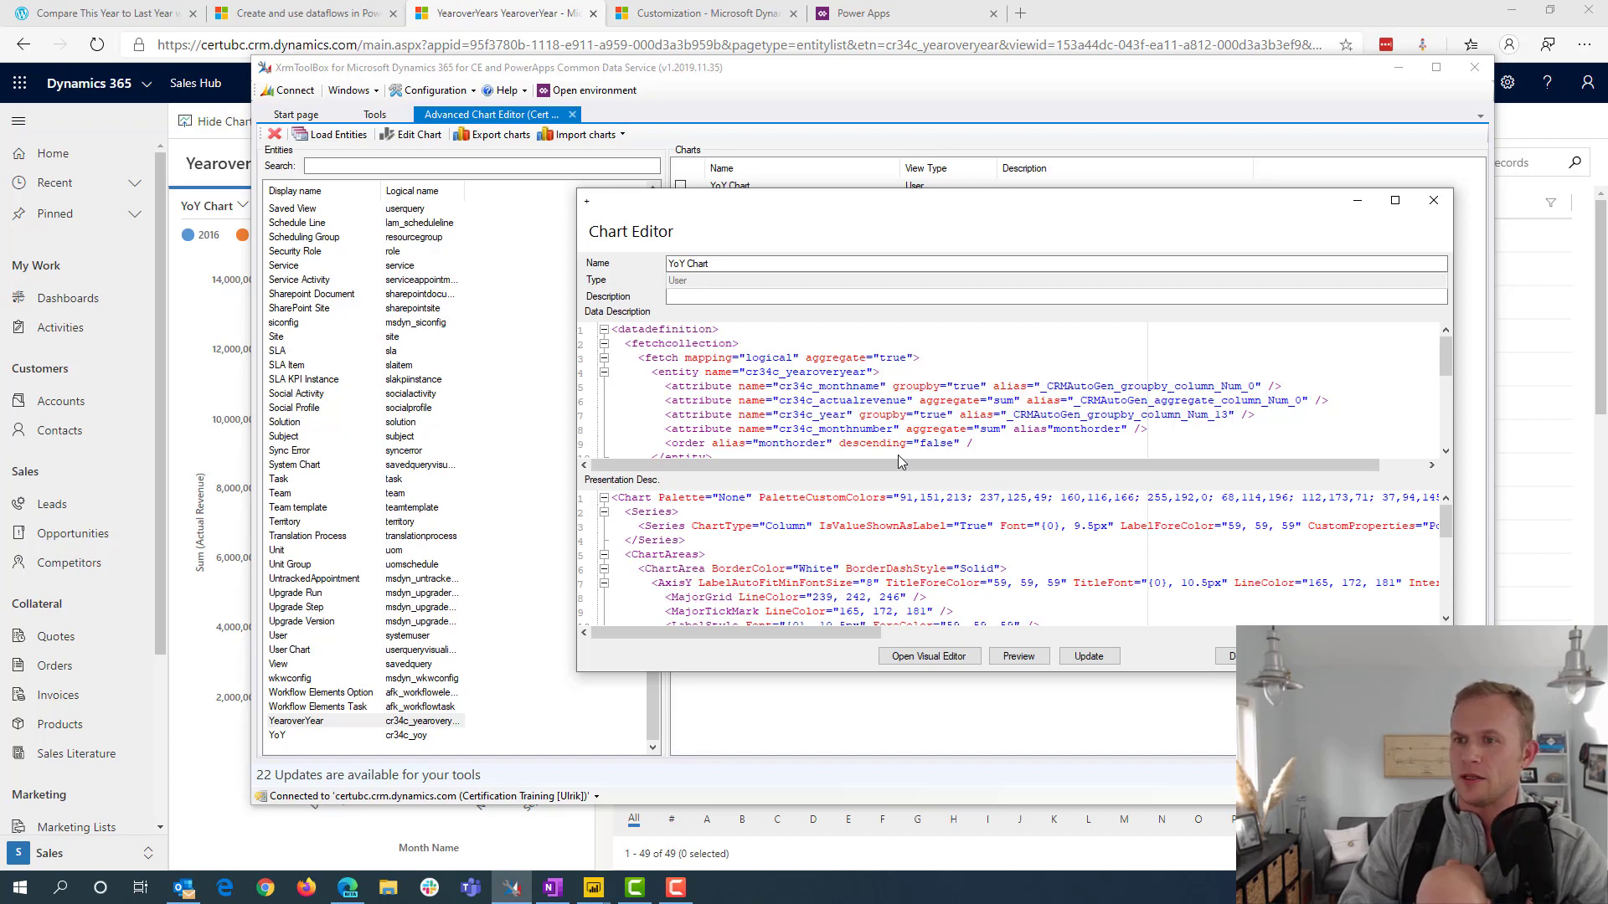
text(>)
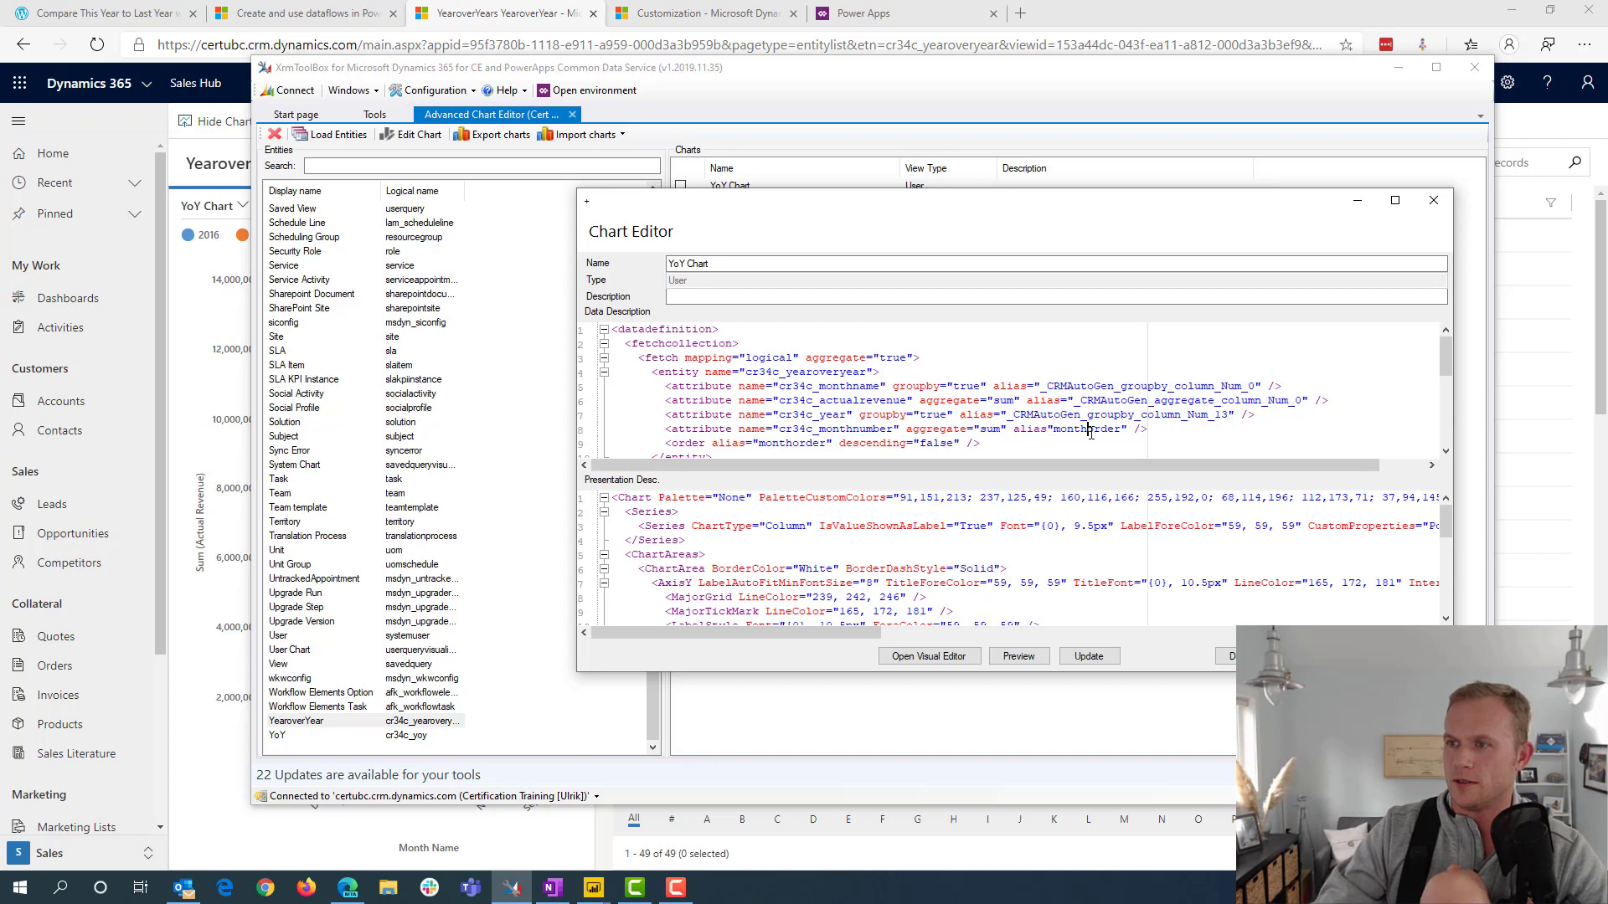
text(=)
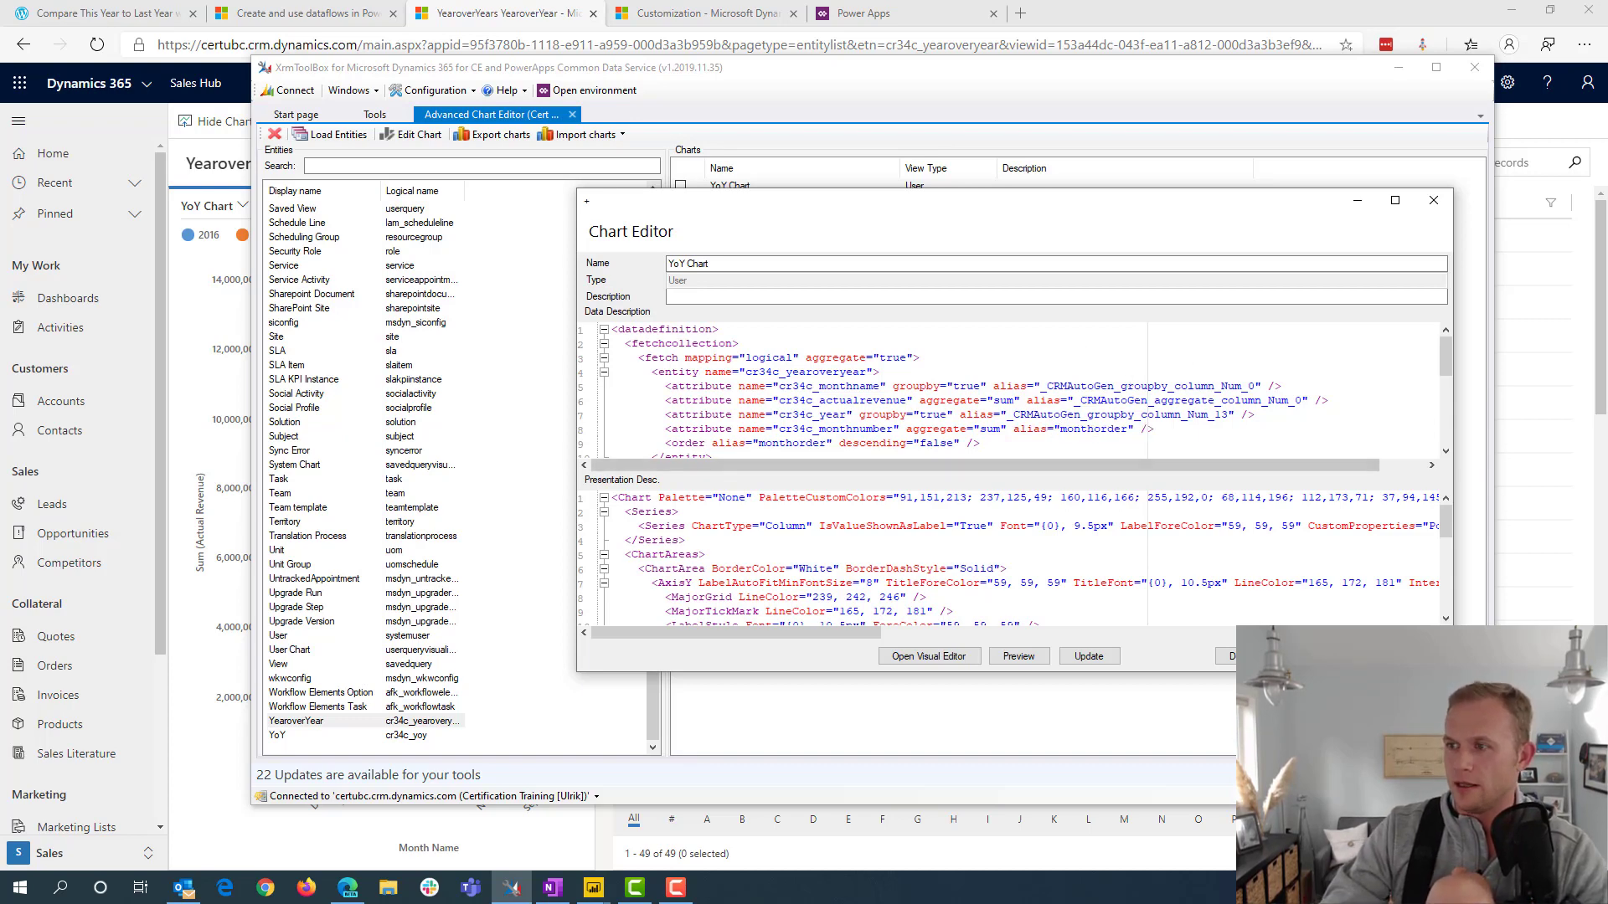
Insert the missing equals sign after alias on the cr34c_monthnumber line and update the chart
click(1086, 657)
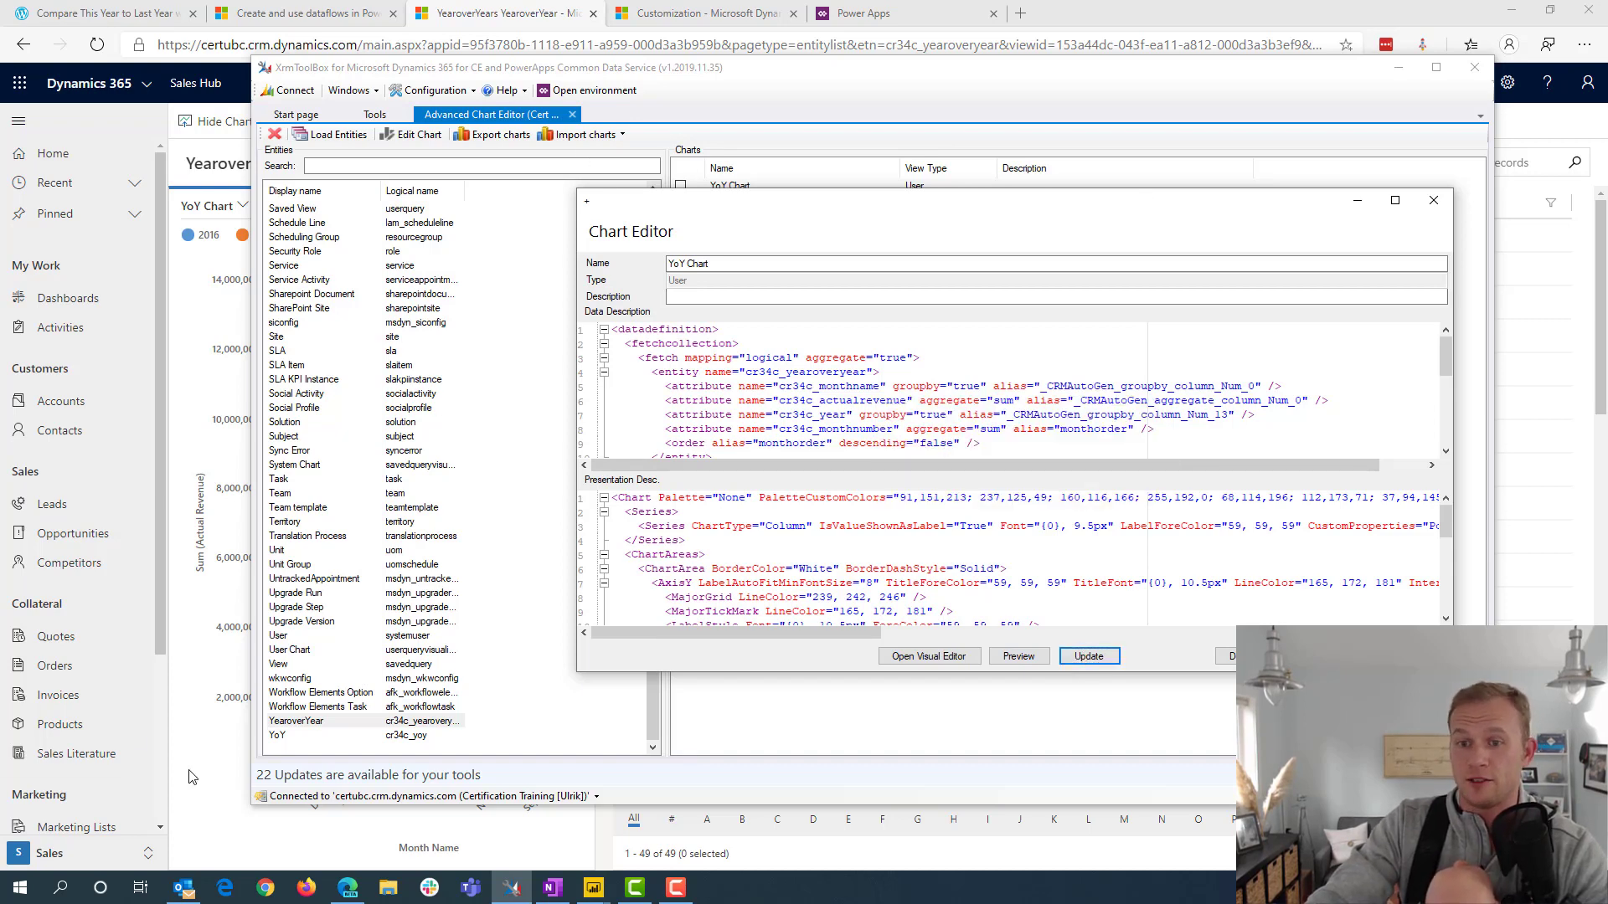
Switch to the Dynamics 365 YearoverYear view and reload it to check the month order of the YoY Chart
click(205, 784)
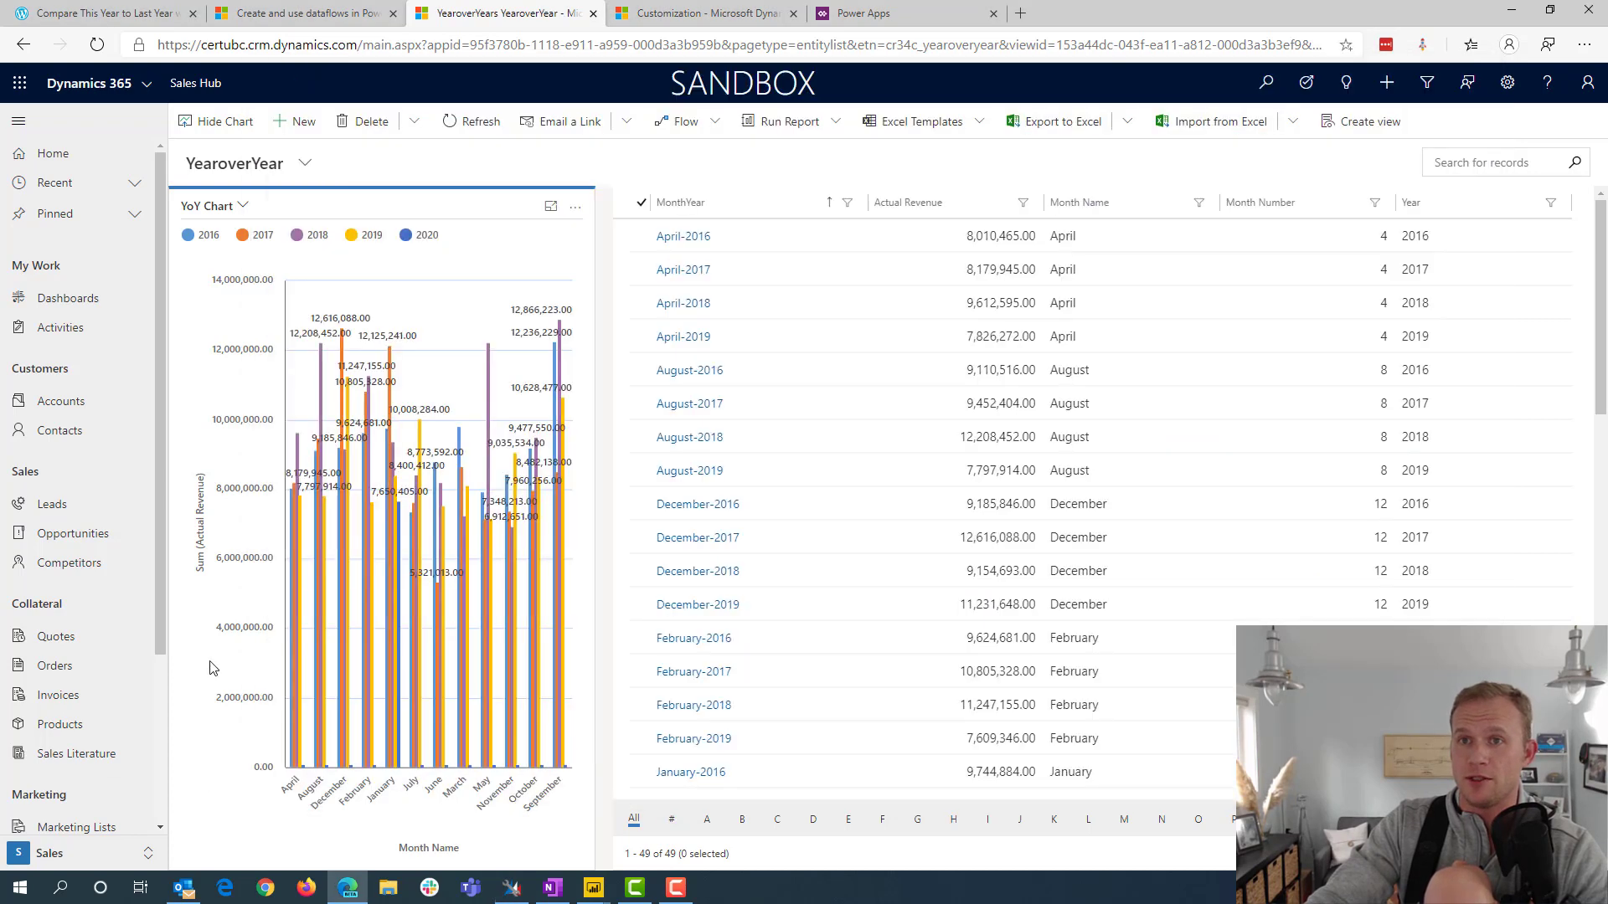
click(457, 121)
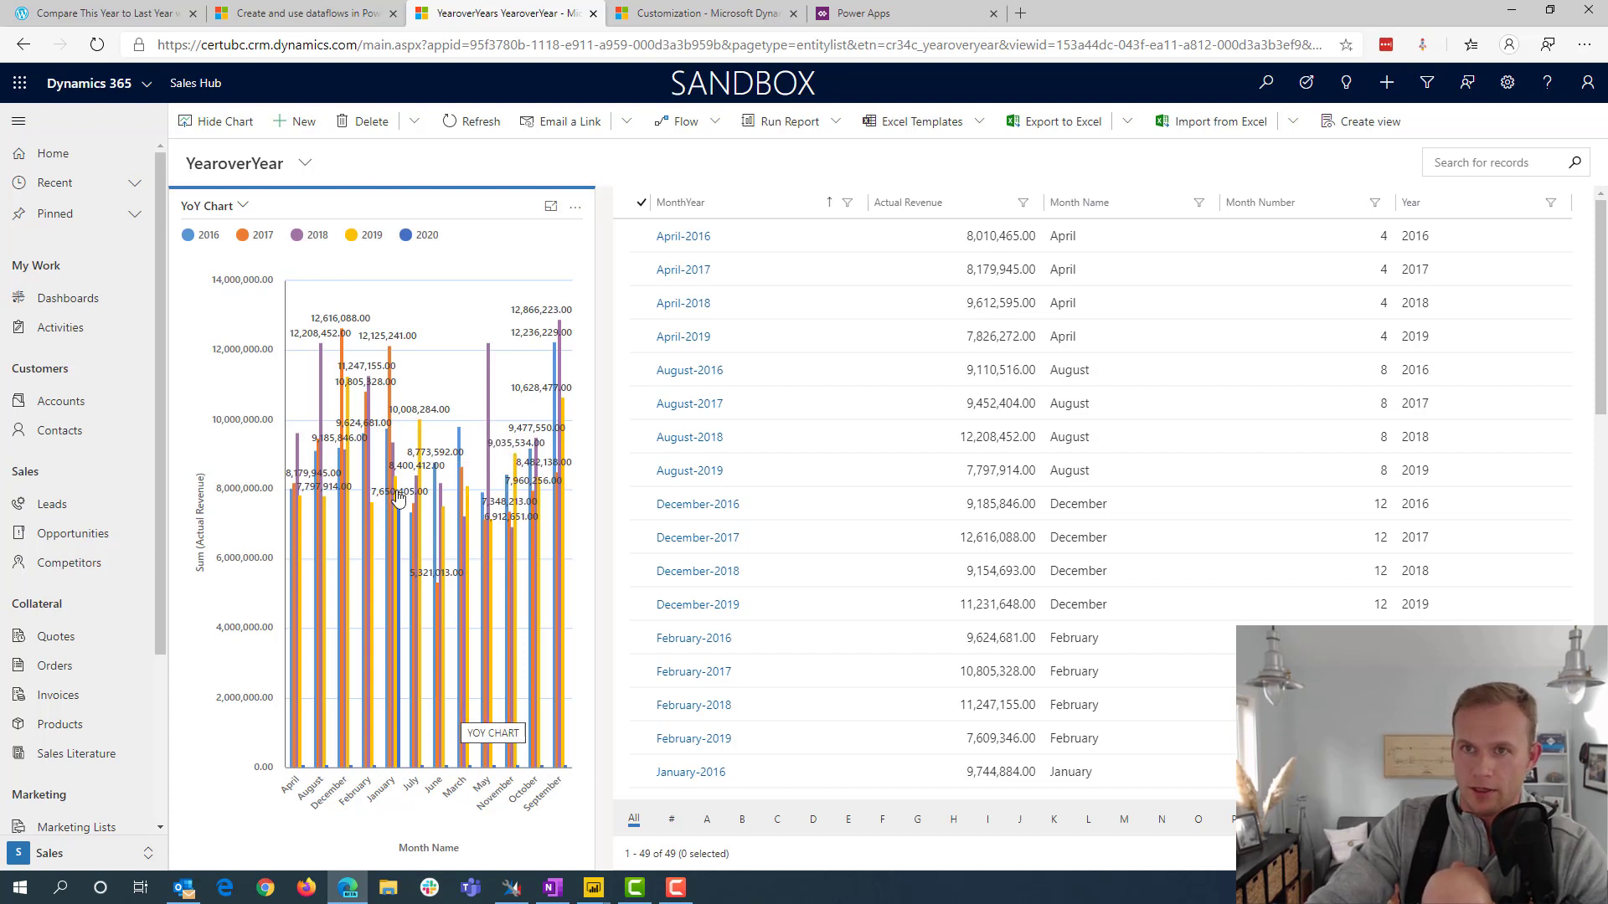
click(97, 47)
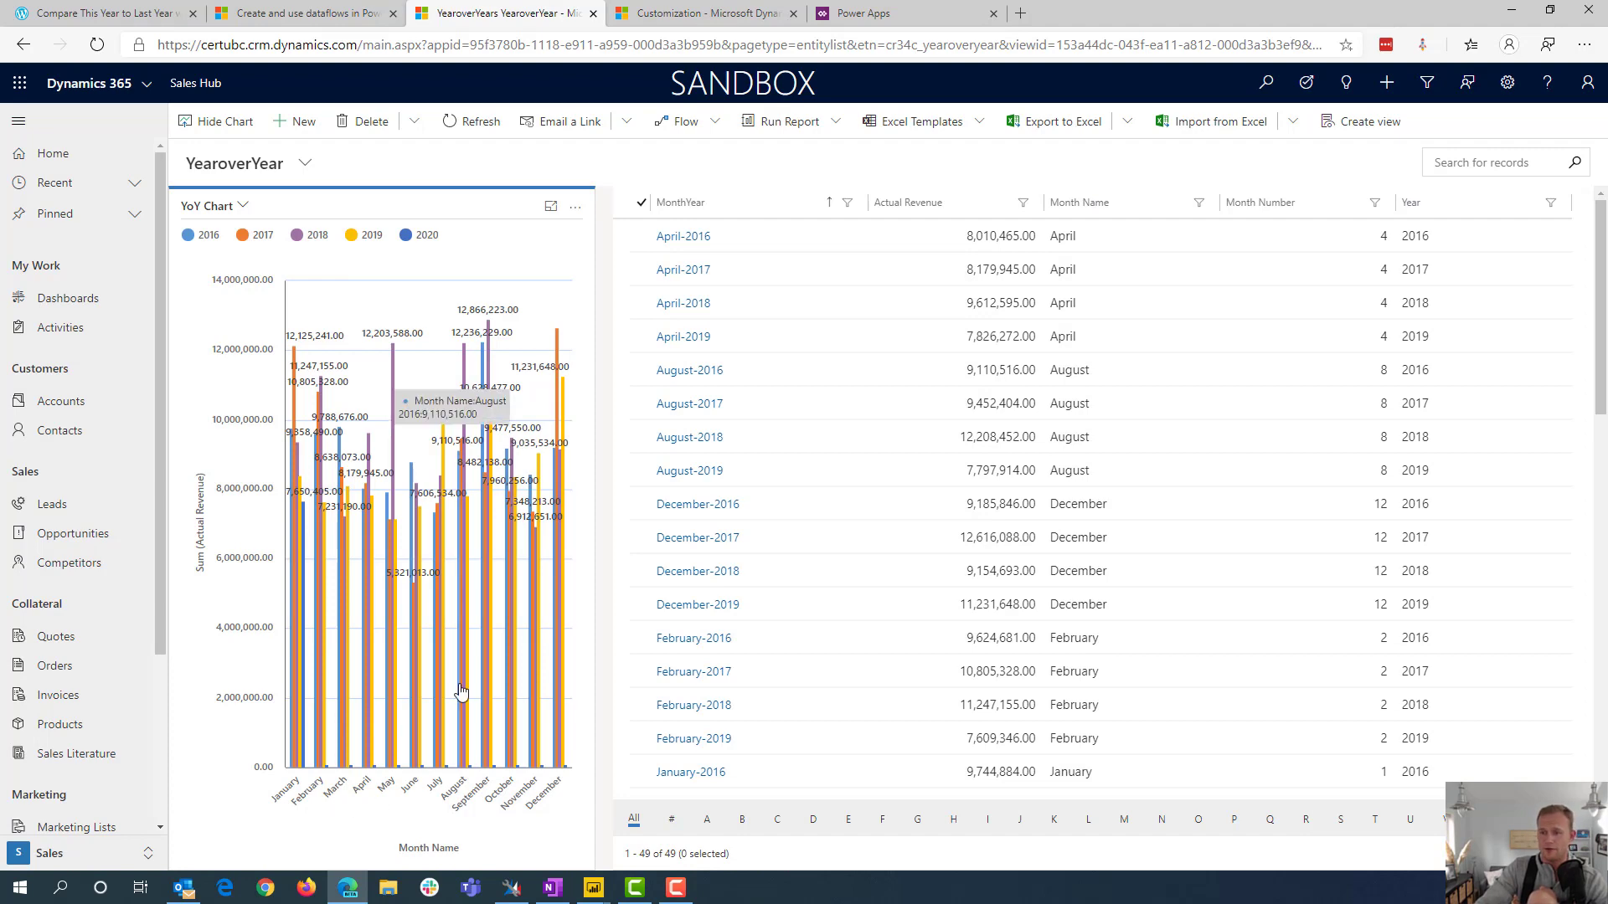
Return to XrmToolBox, open the YoY Chart in the visual editor and display the properties of its series
click(511, 888)
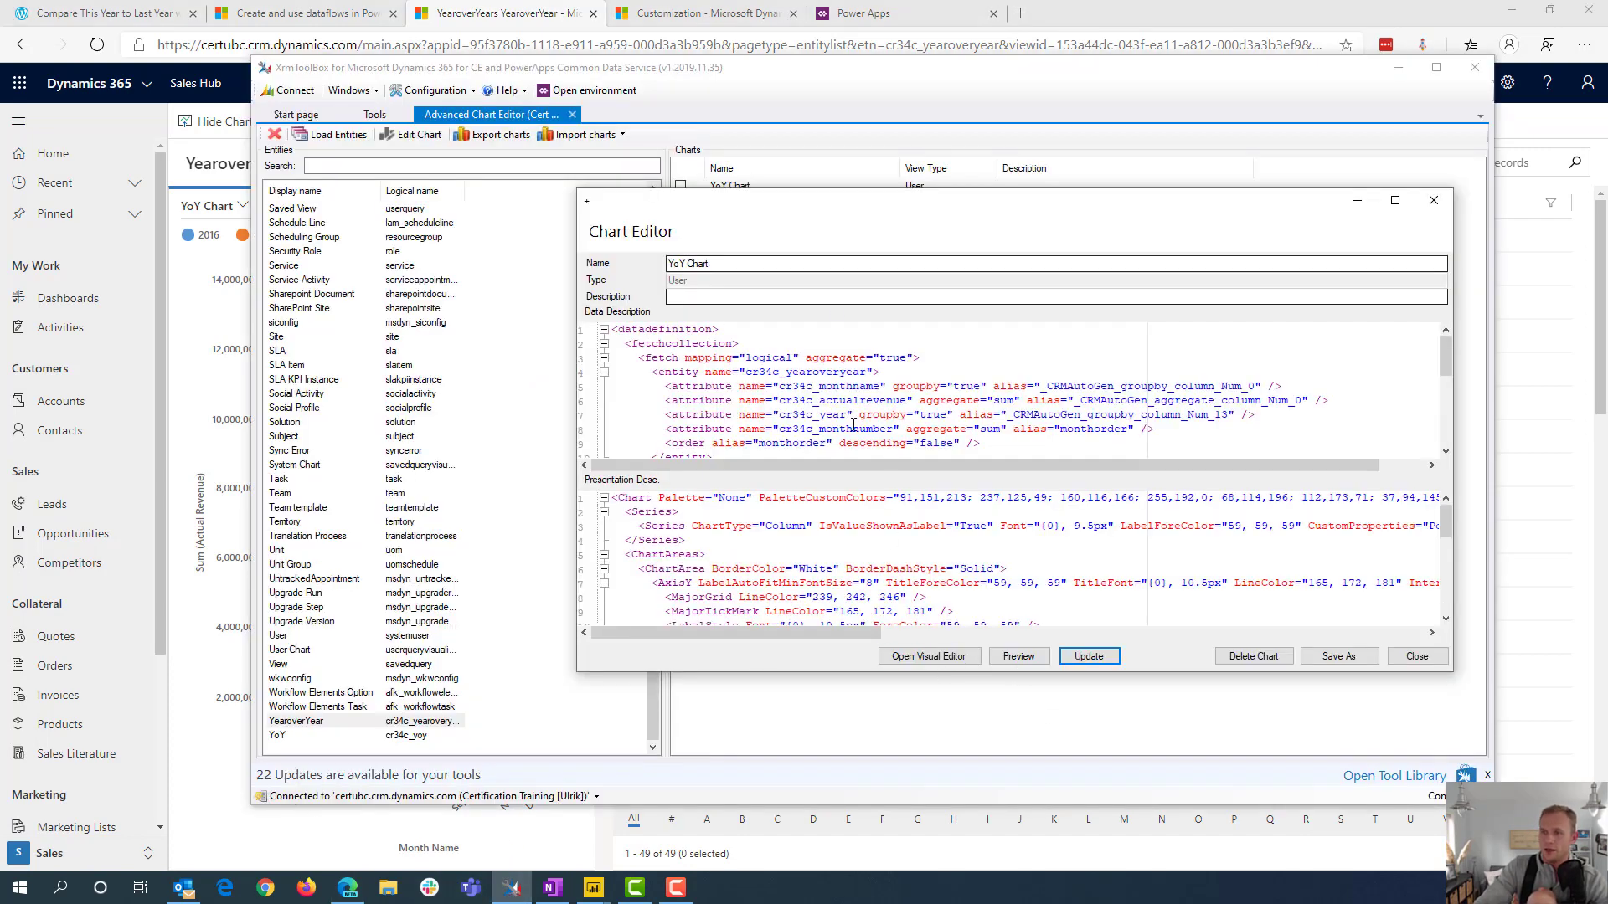
click(929, 656)
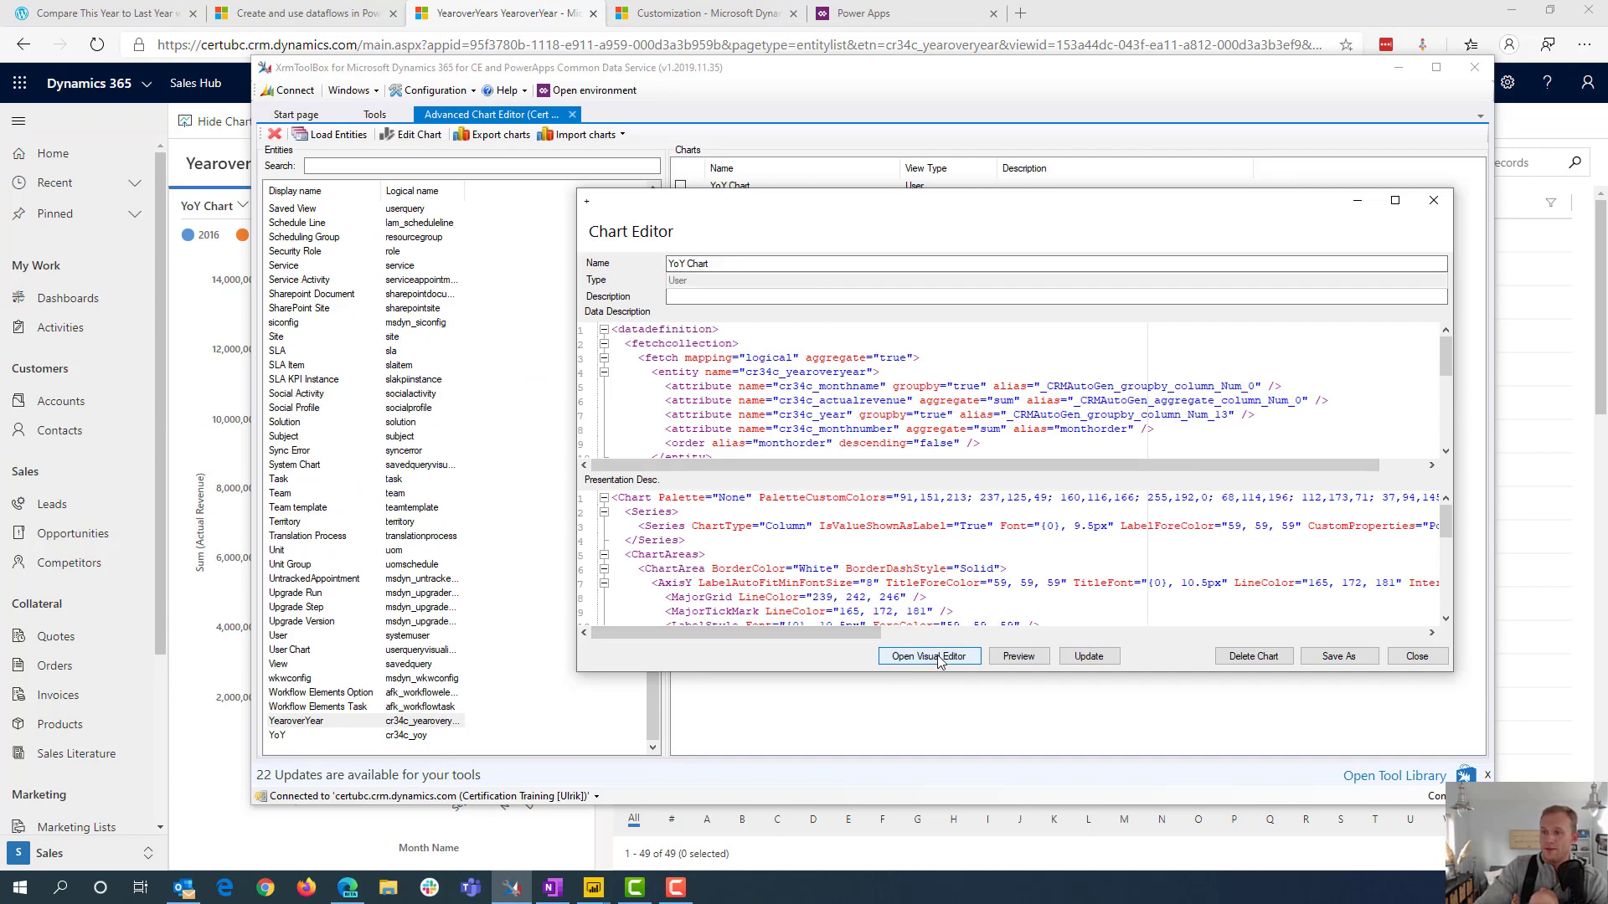
drag(339, 40, 856, 118)
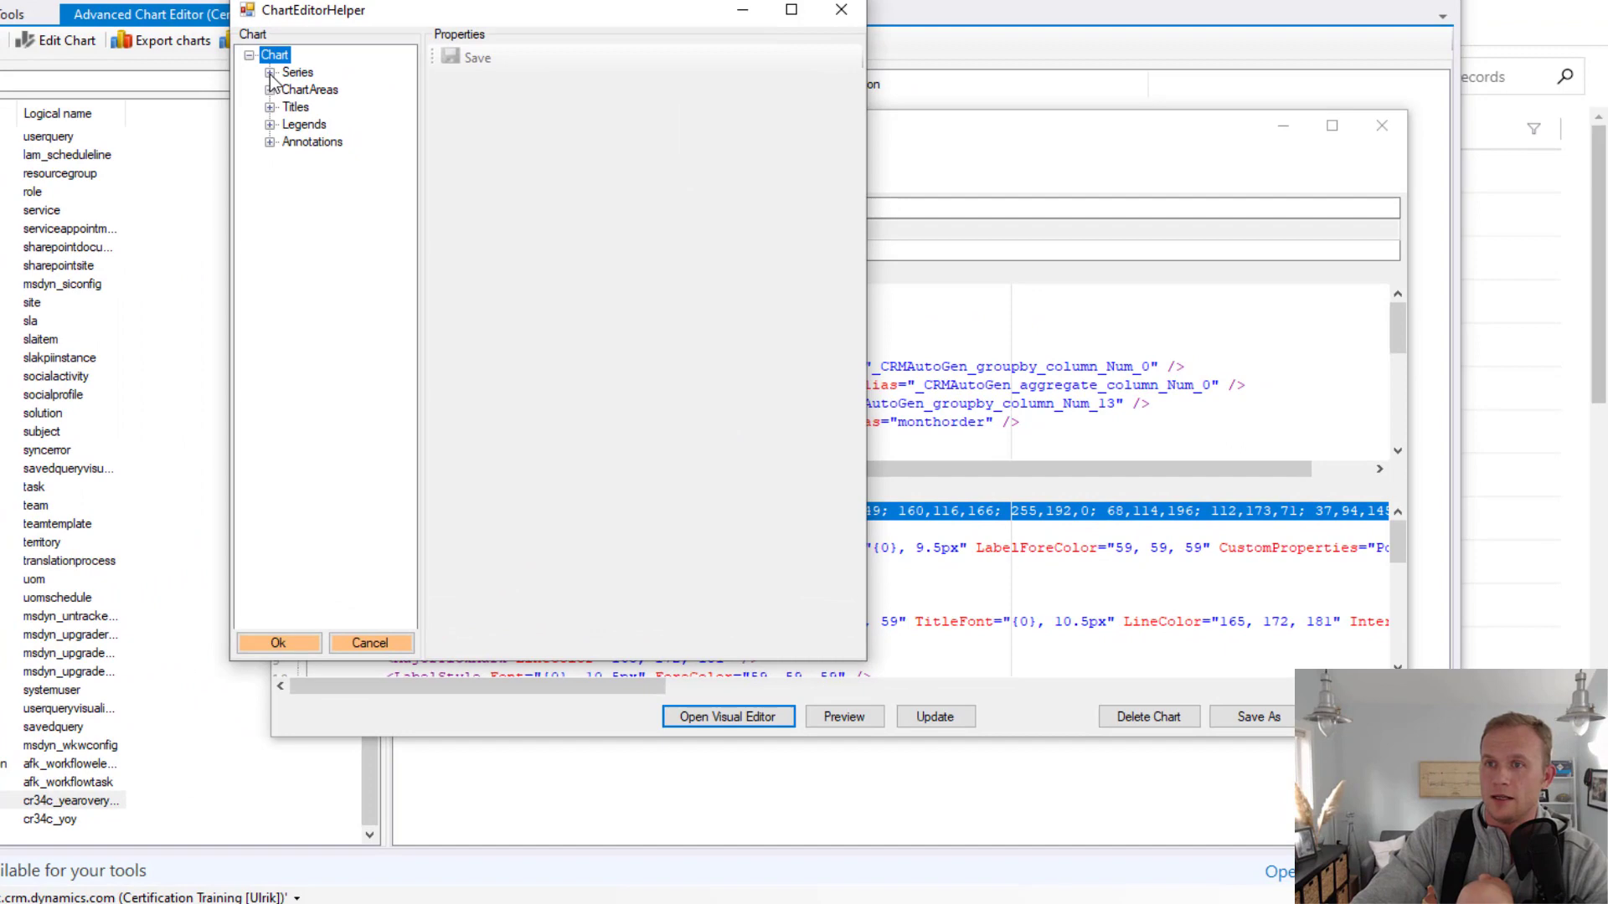
click(269, 73)
click(297, 73)
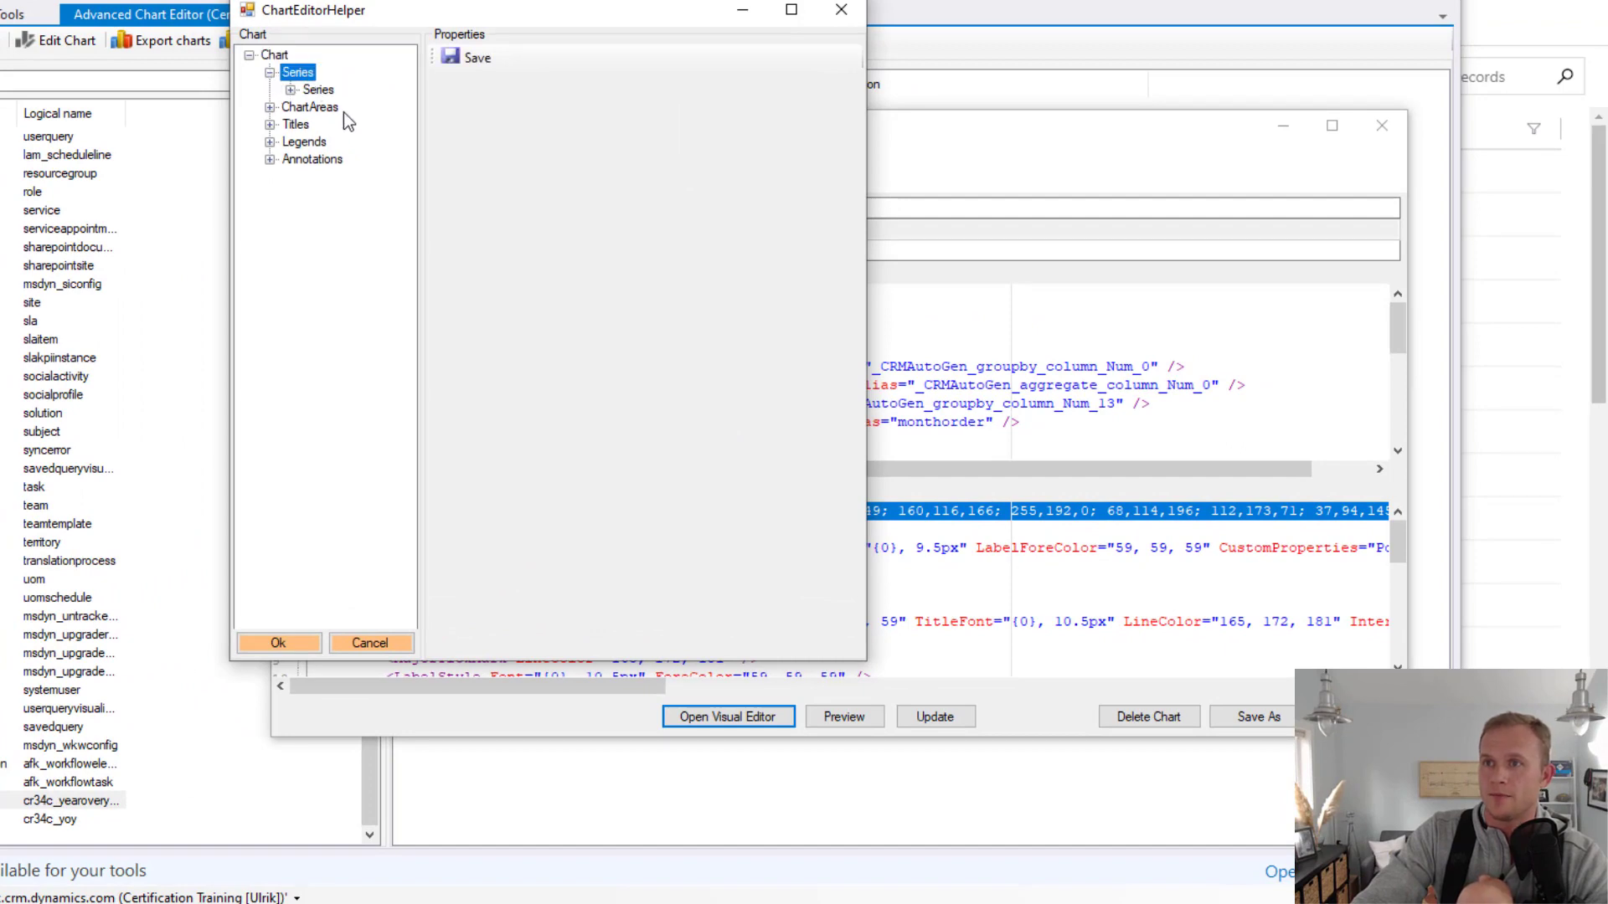
click(319, 91)
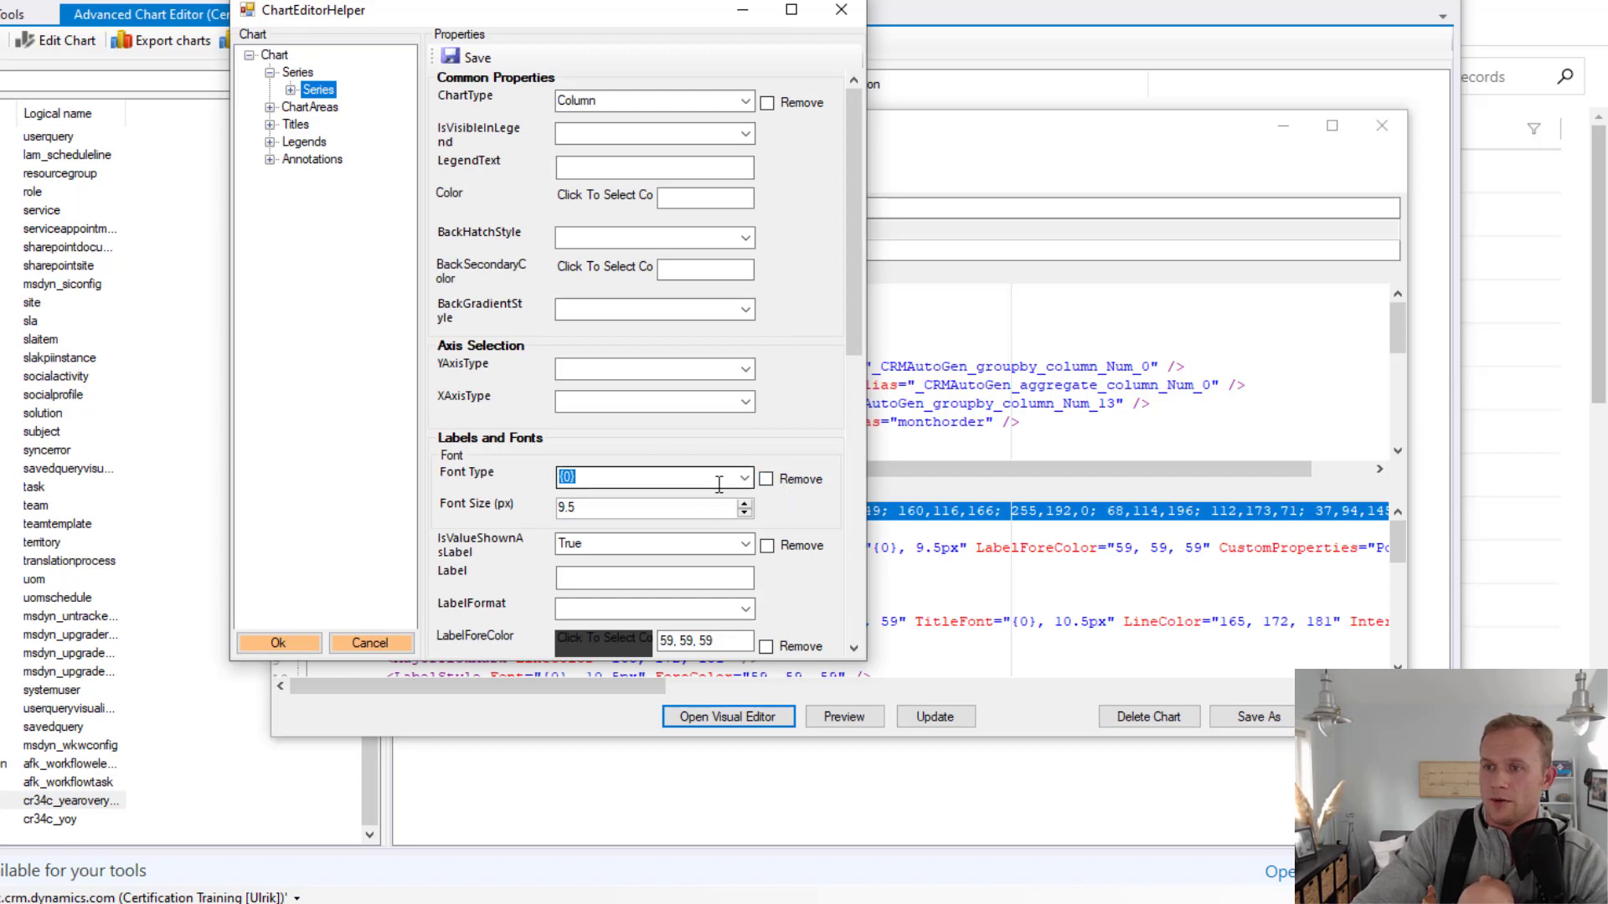
Set the series' font size to 9.2 px and its LabelFormat to #,0,,.##M, enlarging the chart editor window for room
scroll(702, 510, down, 1)
drag(867, 508, 1219, 486)
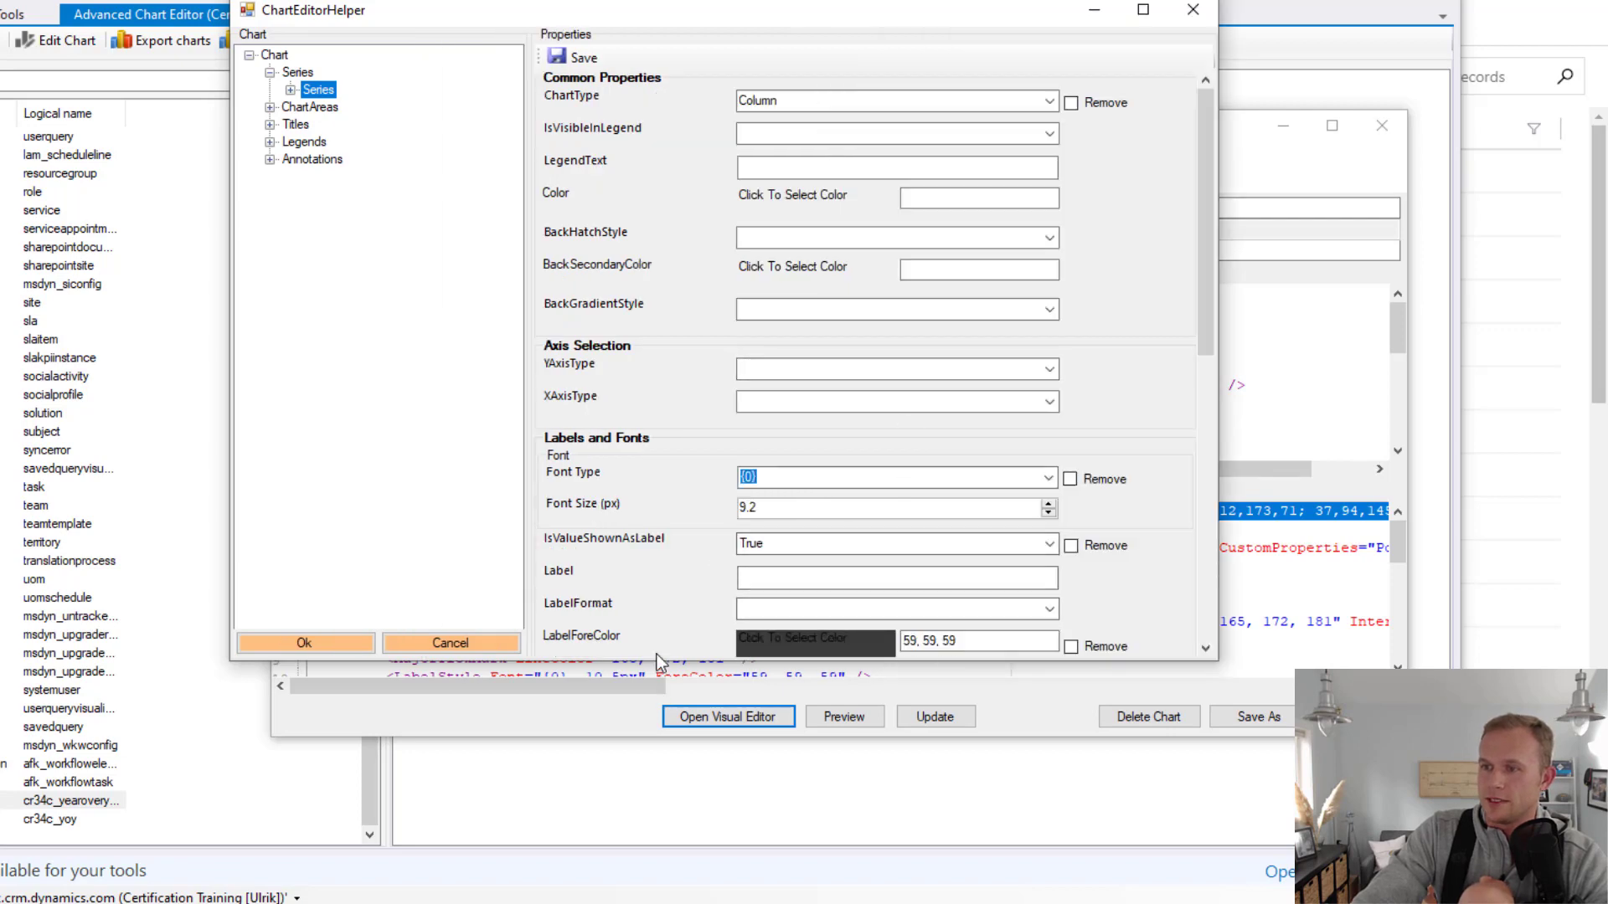
drag(657, 662, 657, 893)
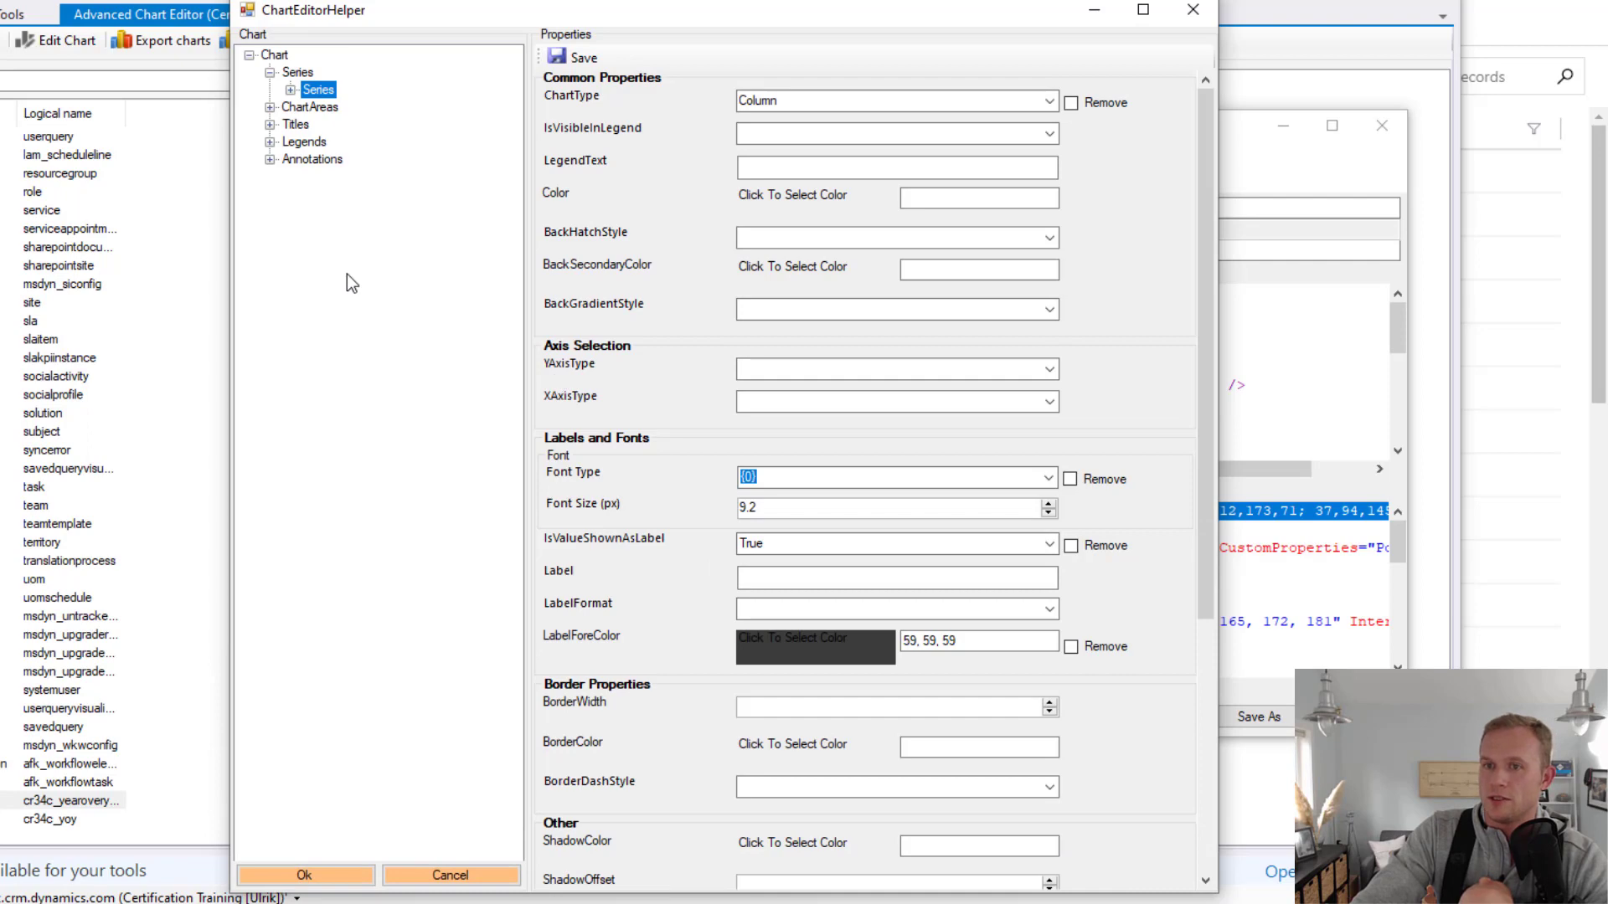
click(1050, 609)
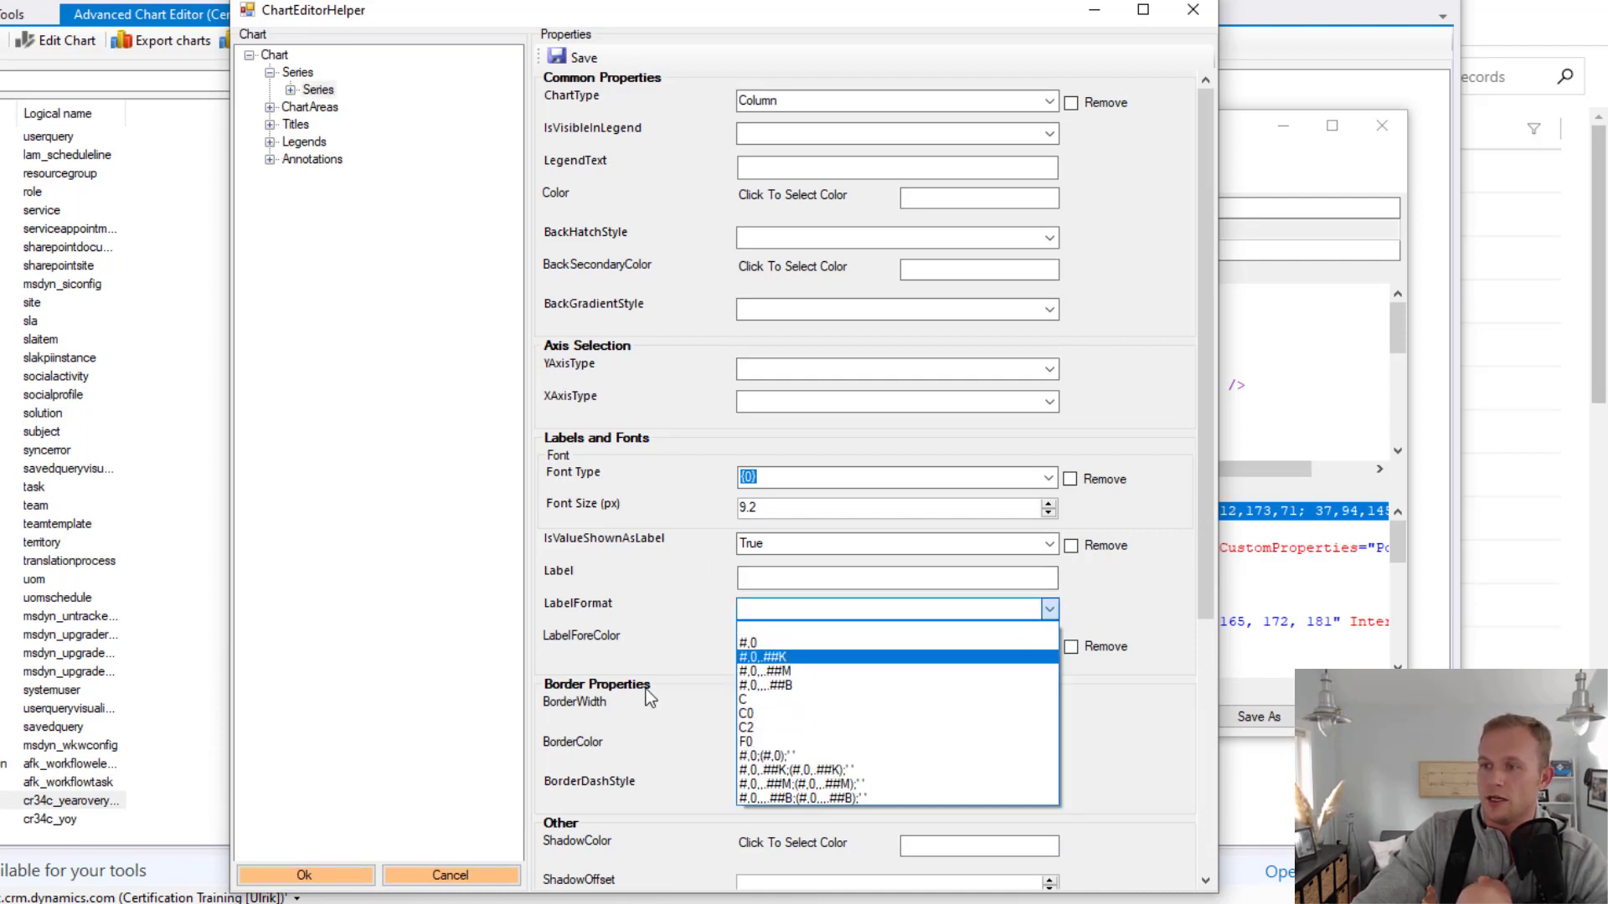
click(780, 672)
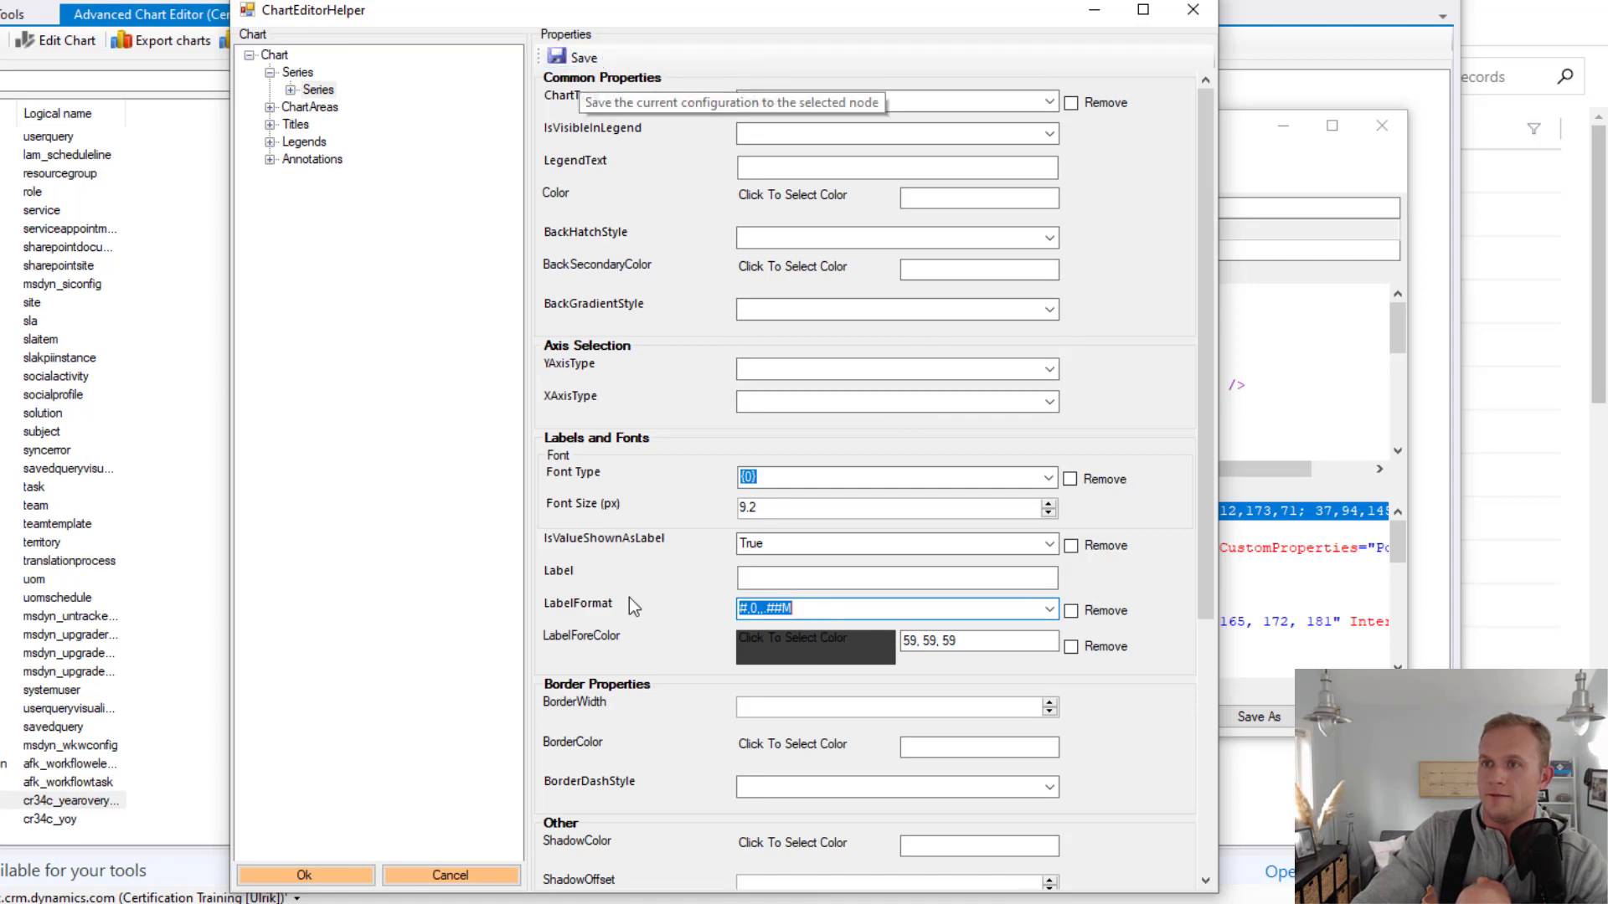
Set the Format of the chart area's AxisY LabelStyle to #,0,,.##M and save it to the node
double_click(285, 108)
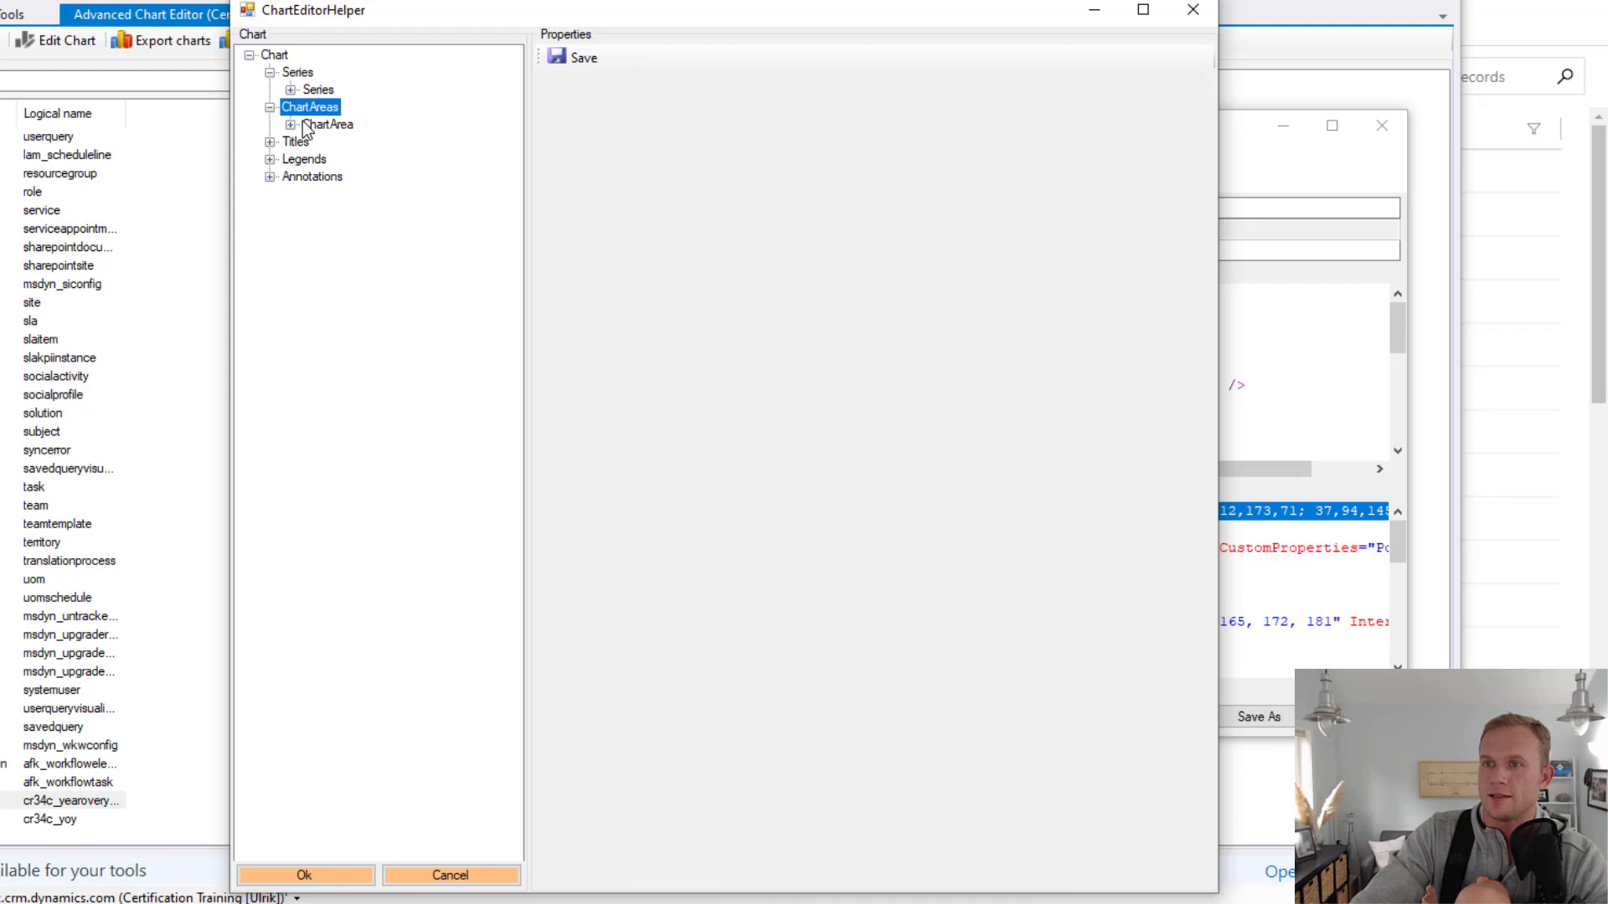
double_click(306, 125)
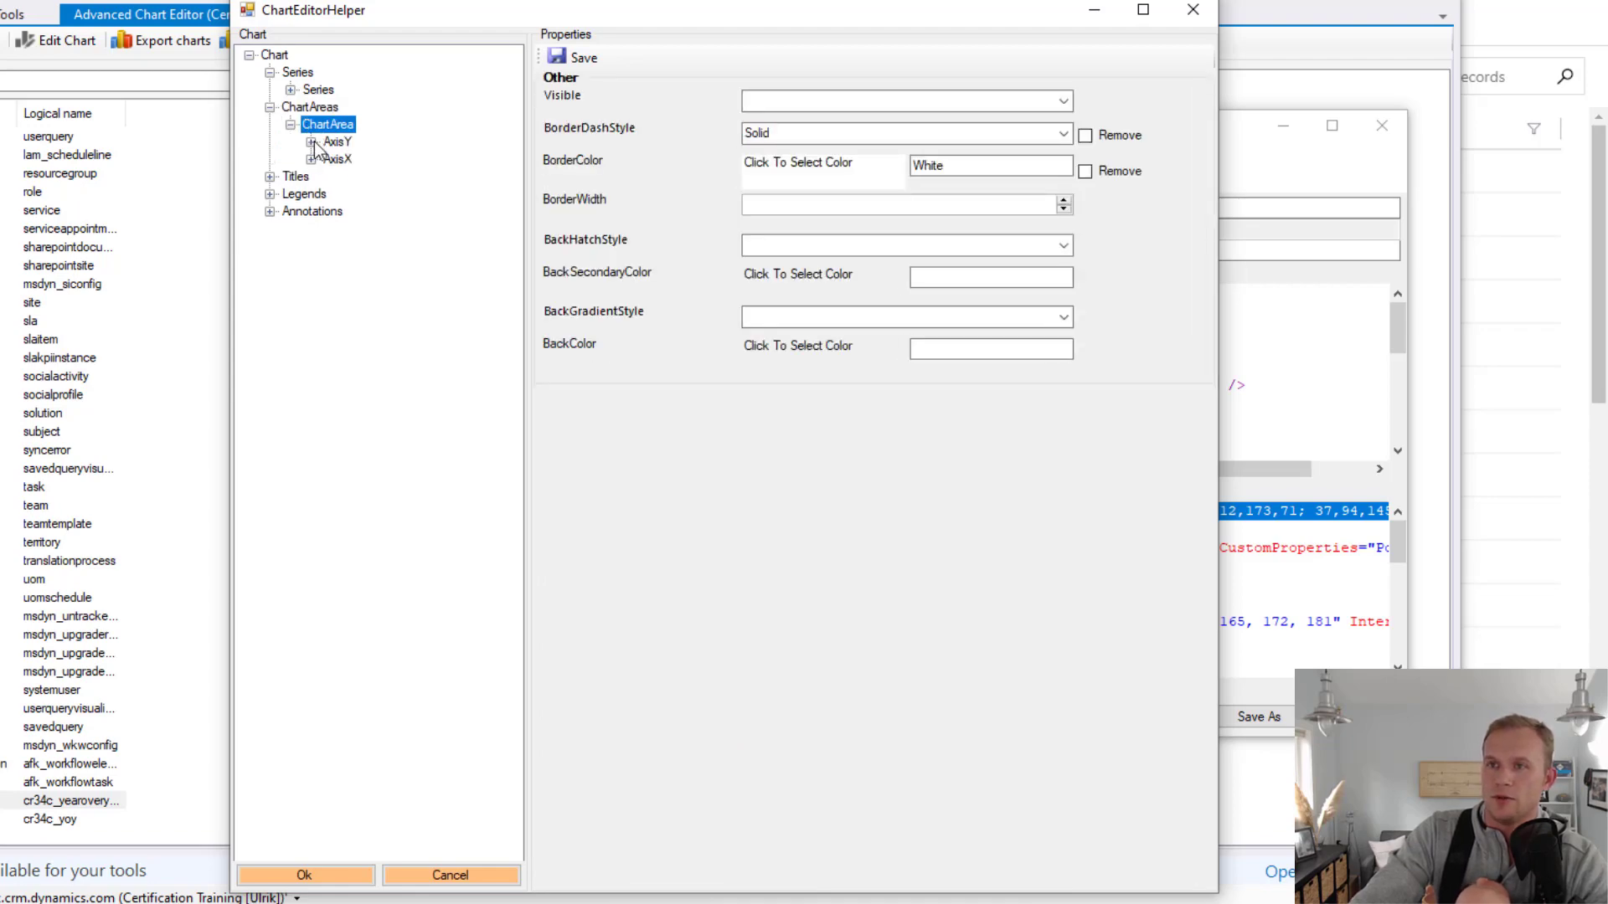
click(312, 142)
click(381, 194)
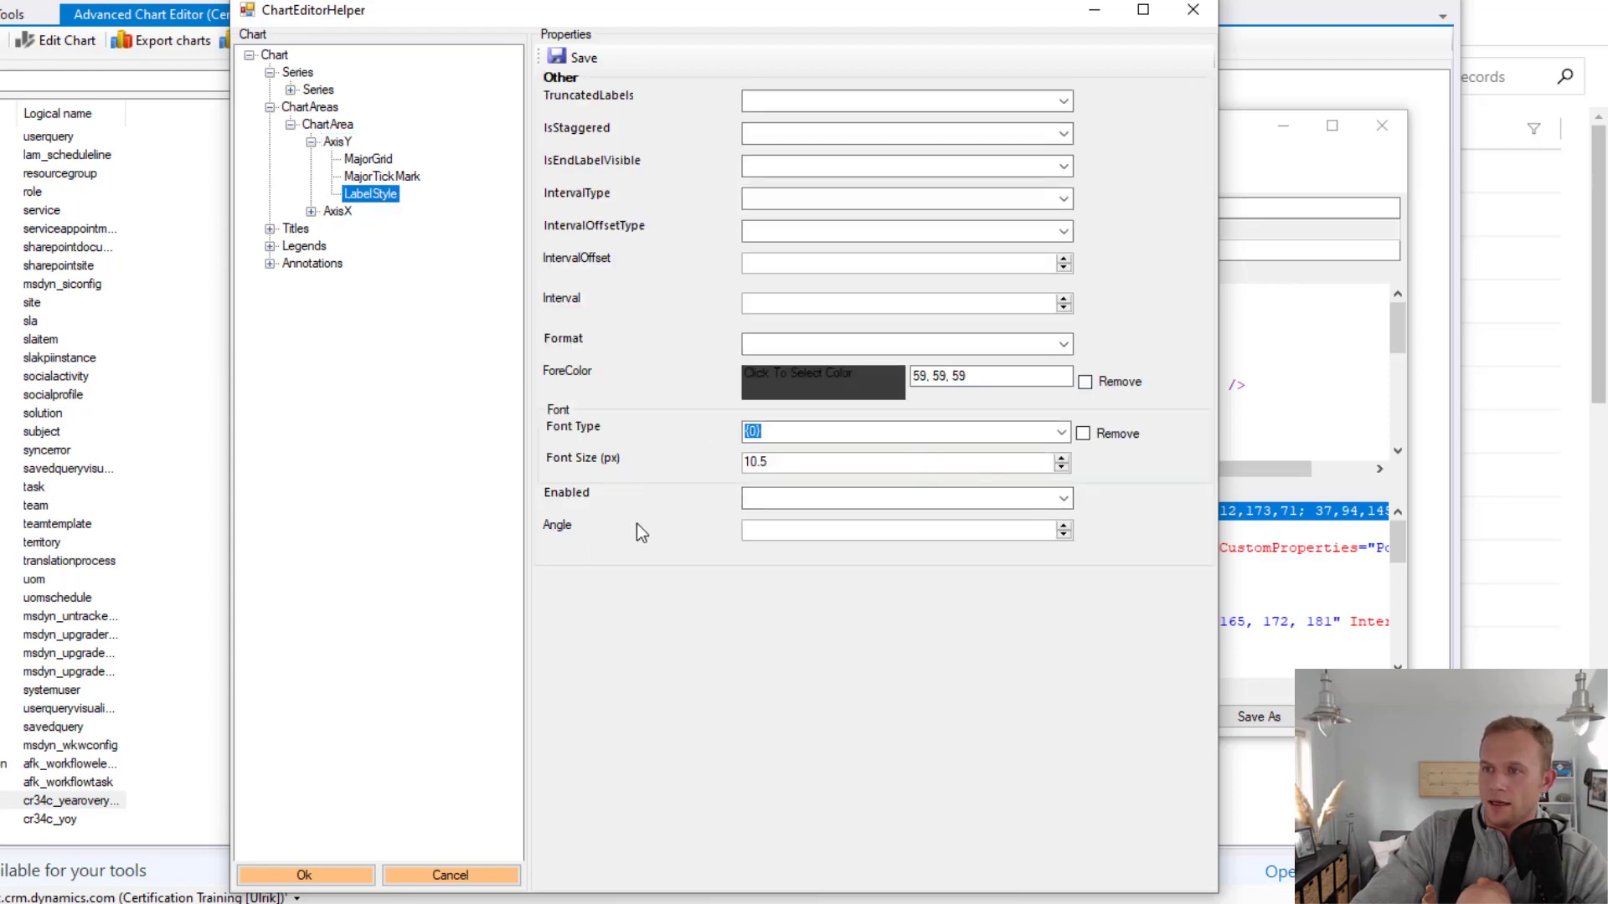
click(1064, 345)
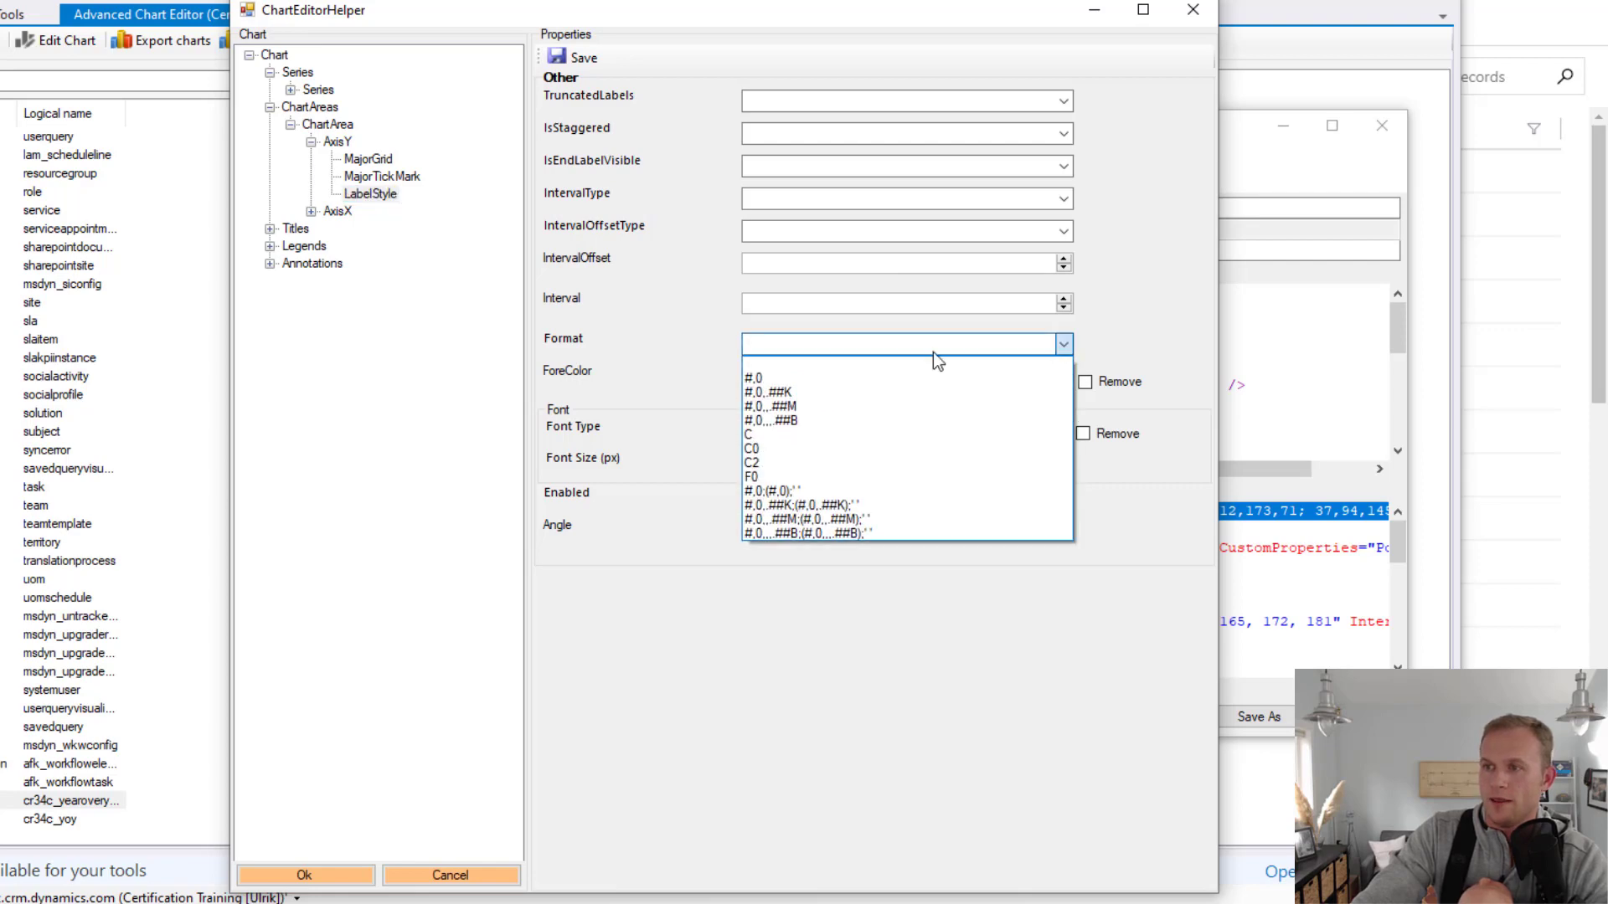
click(792, 406)
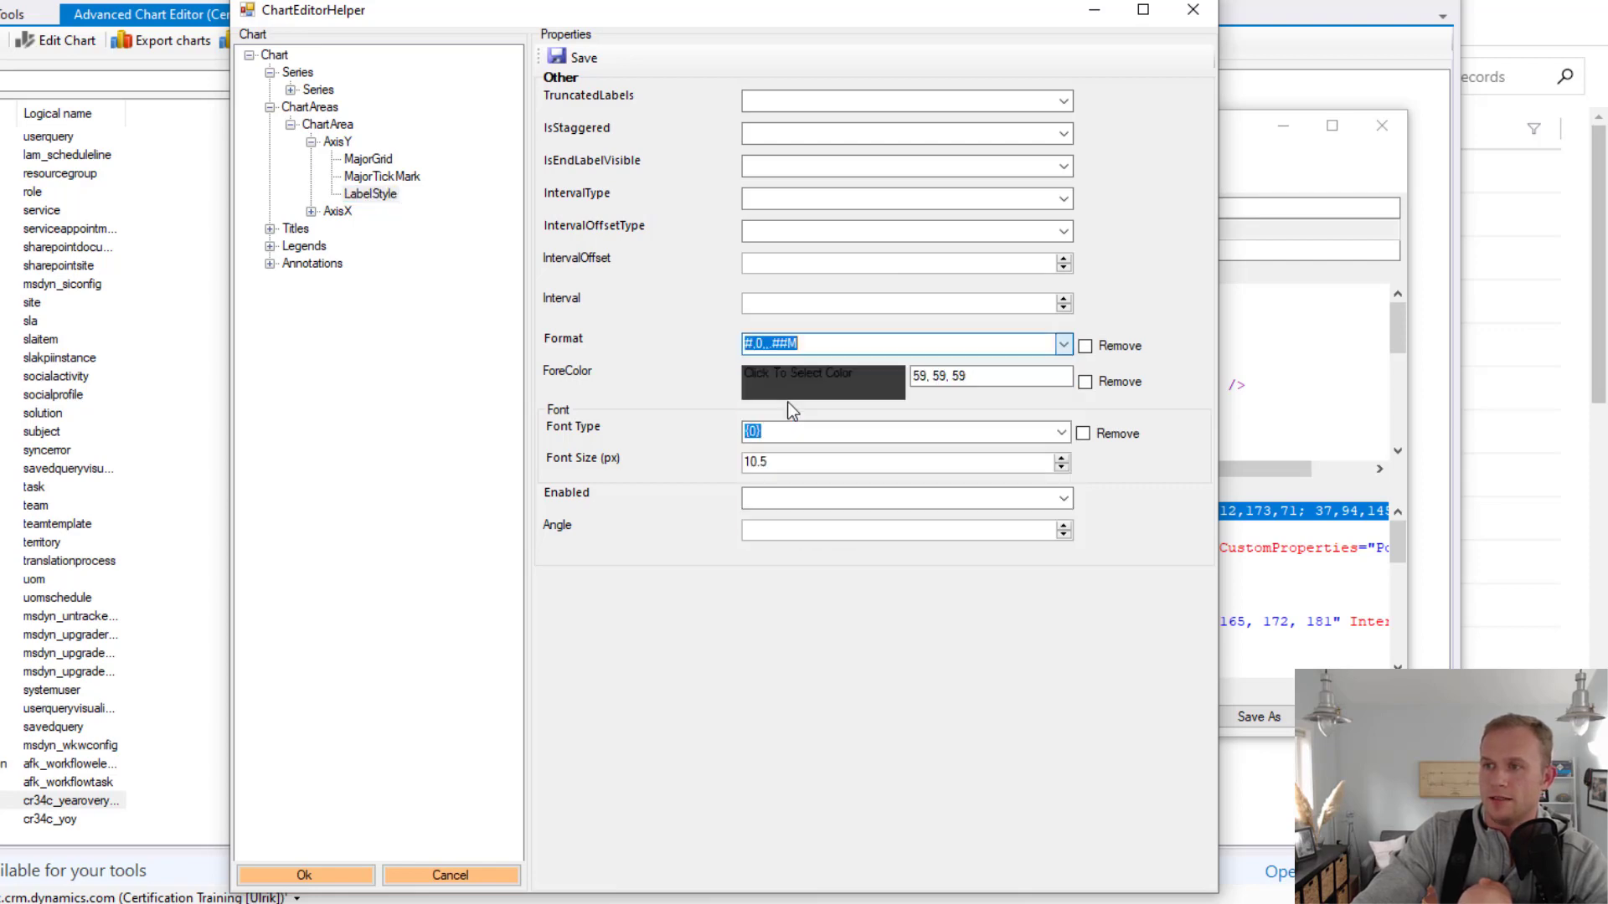
click(576, 54)
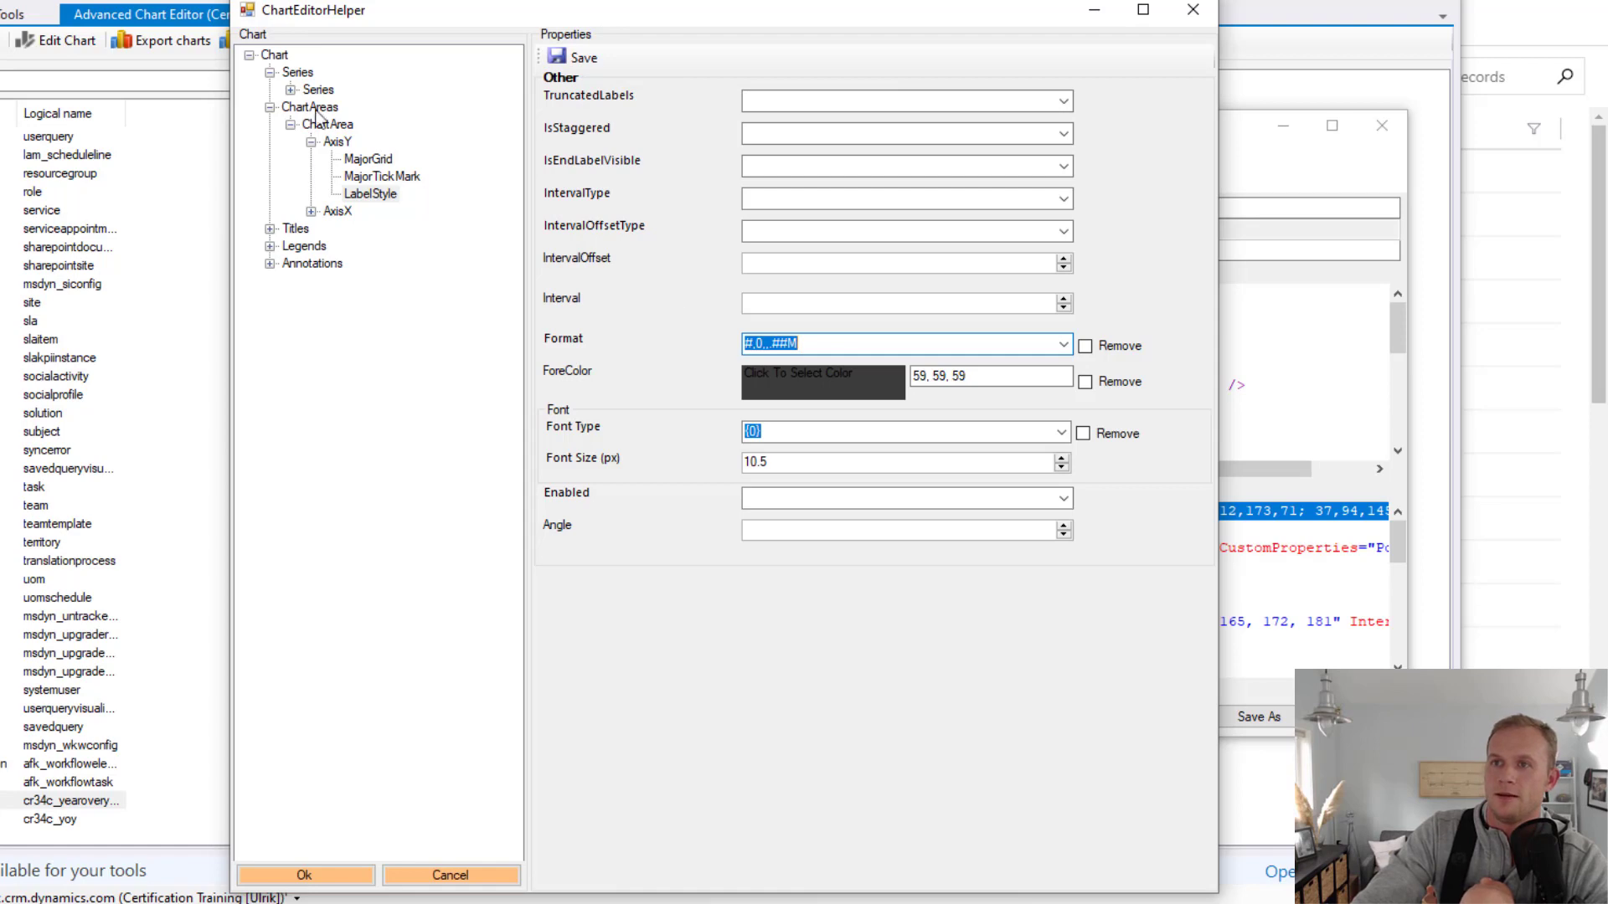
Save the PaletteCustomColors set beginning 59,121,183; 153,235,237 on the Chart node and update the YoY Chart
click(275, 56)
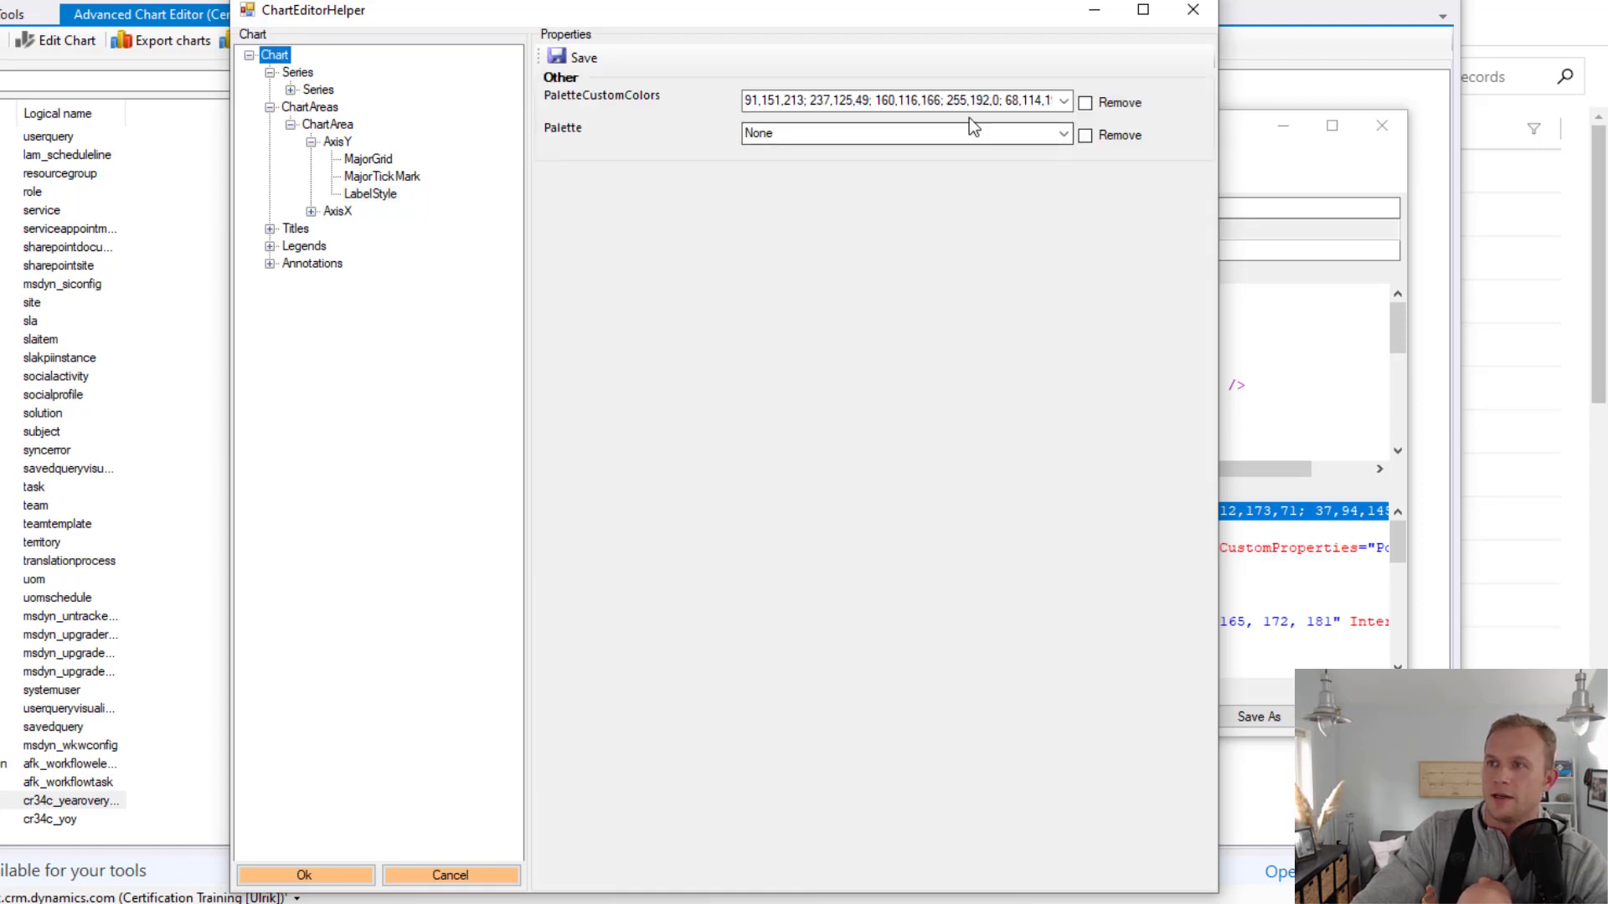
click(1063, 100)
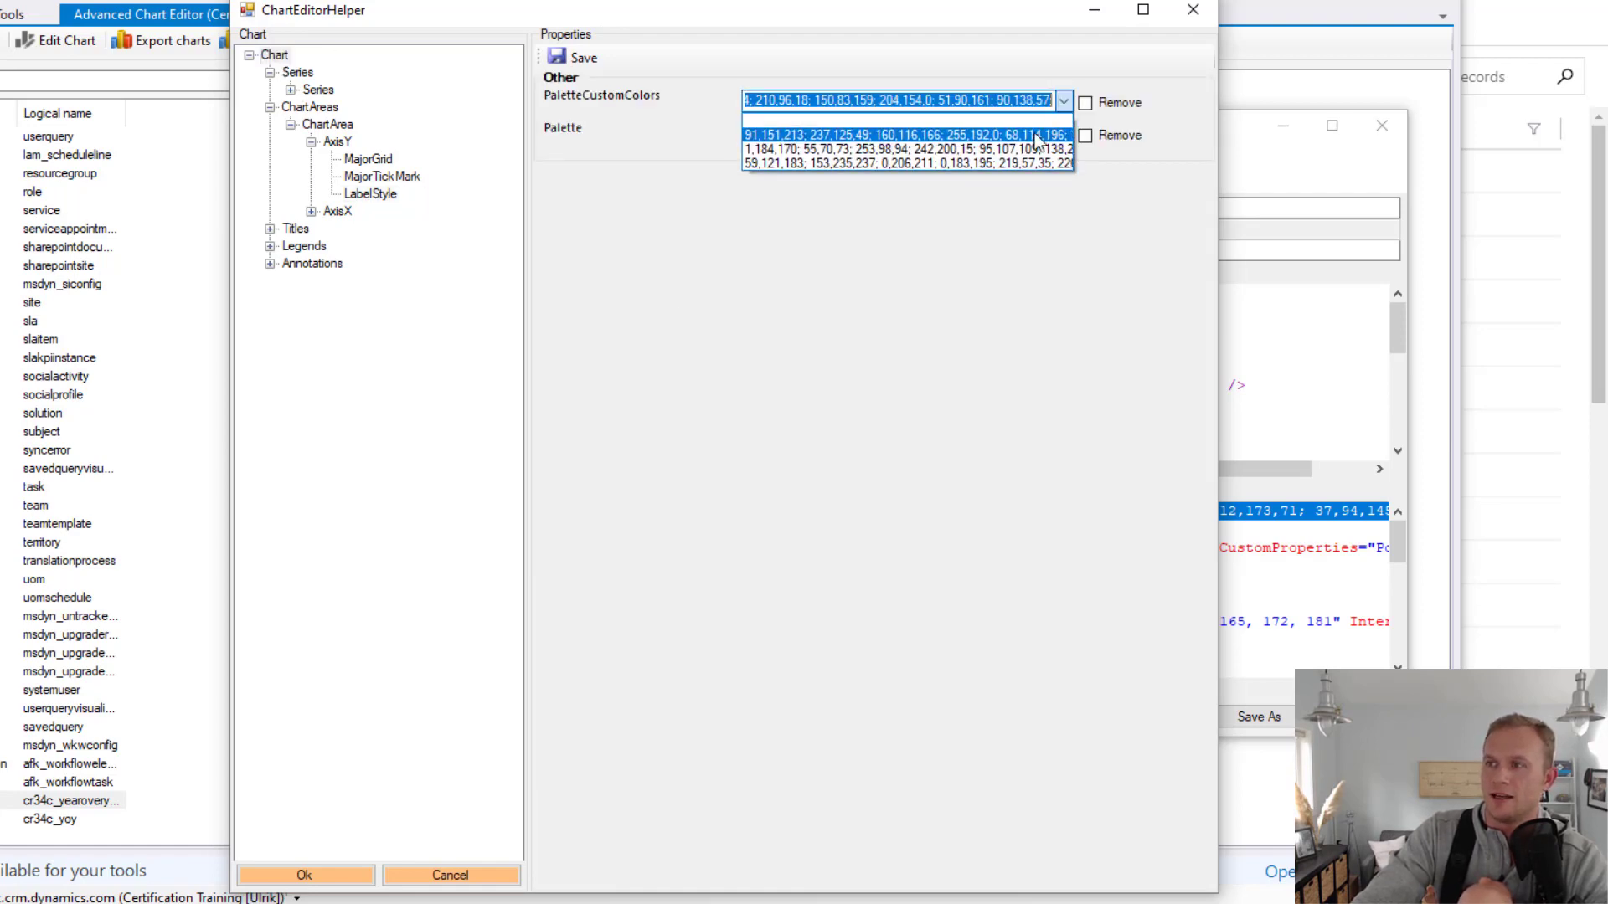
click(984, 165)
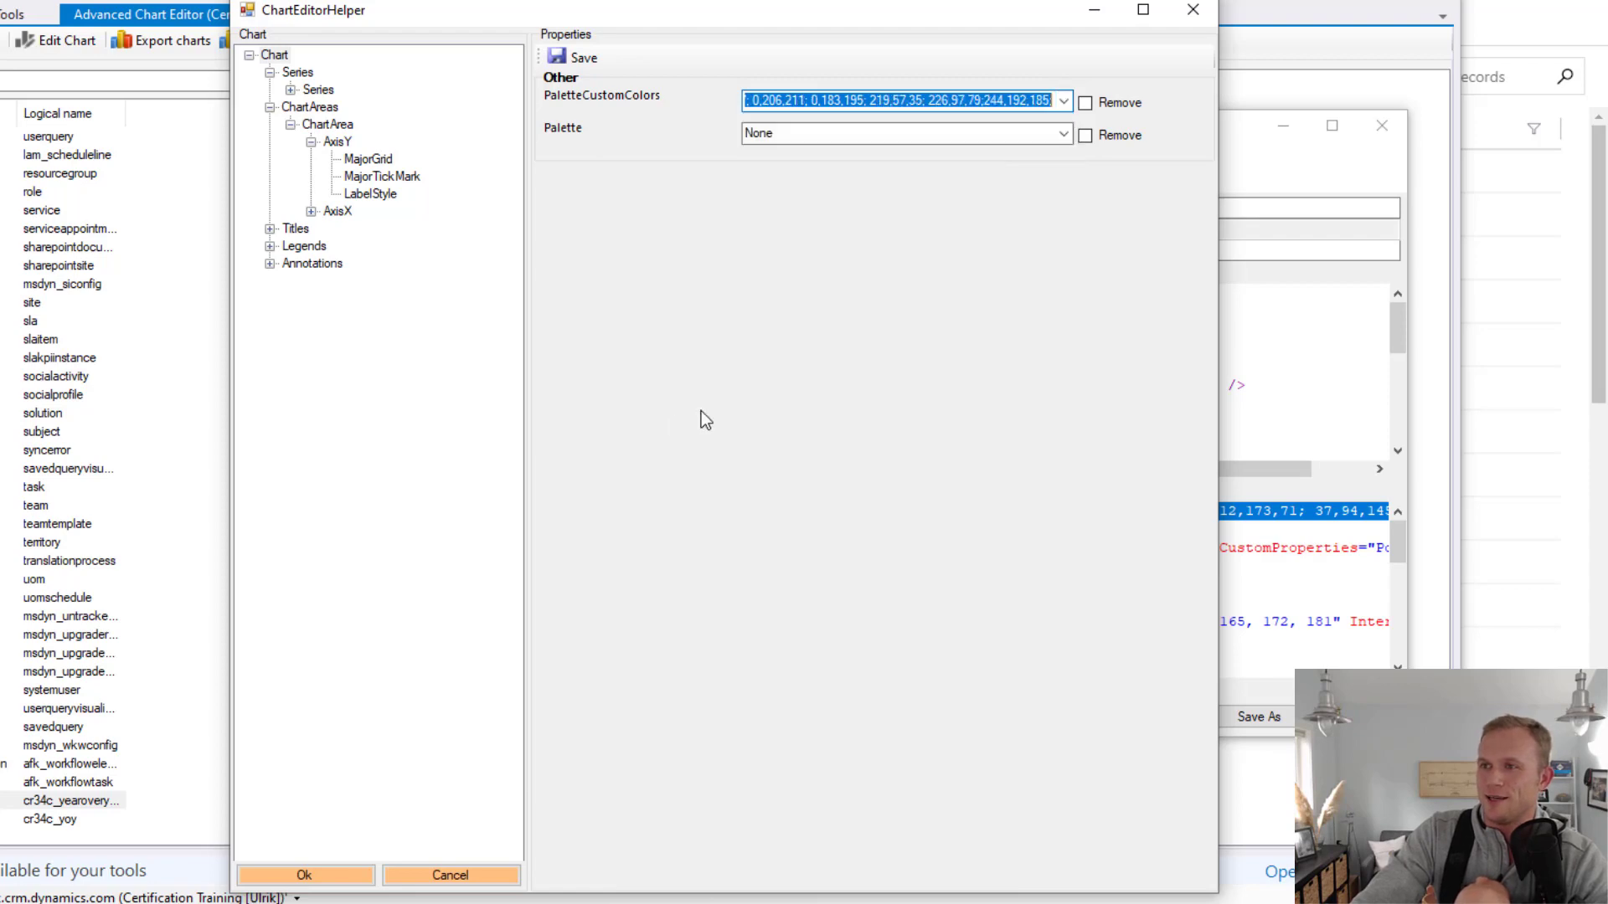
click(584, 58)
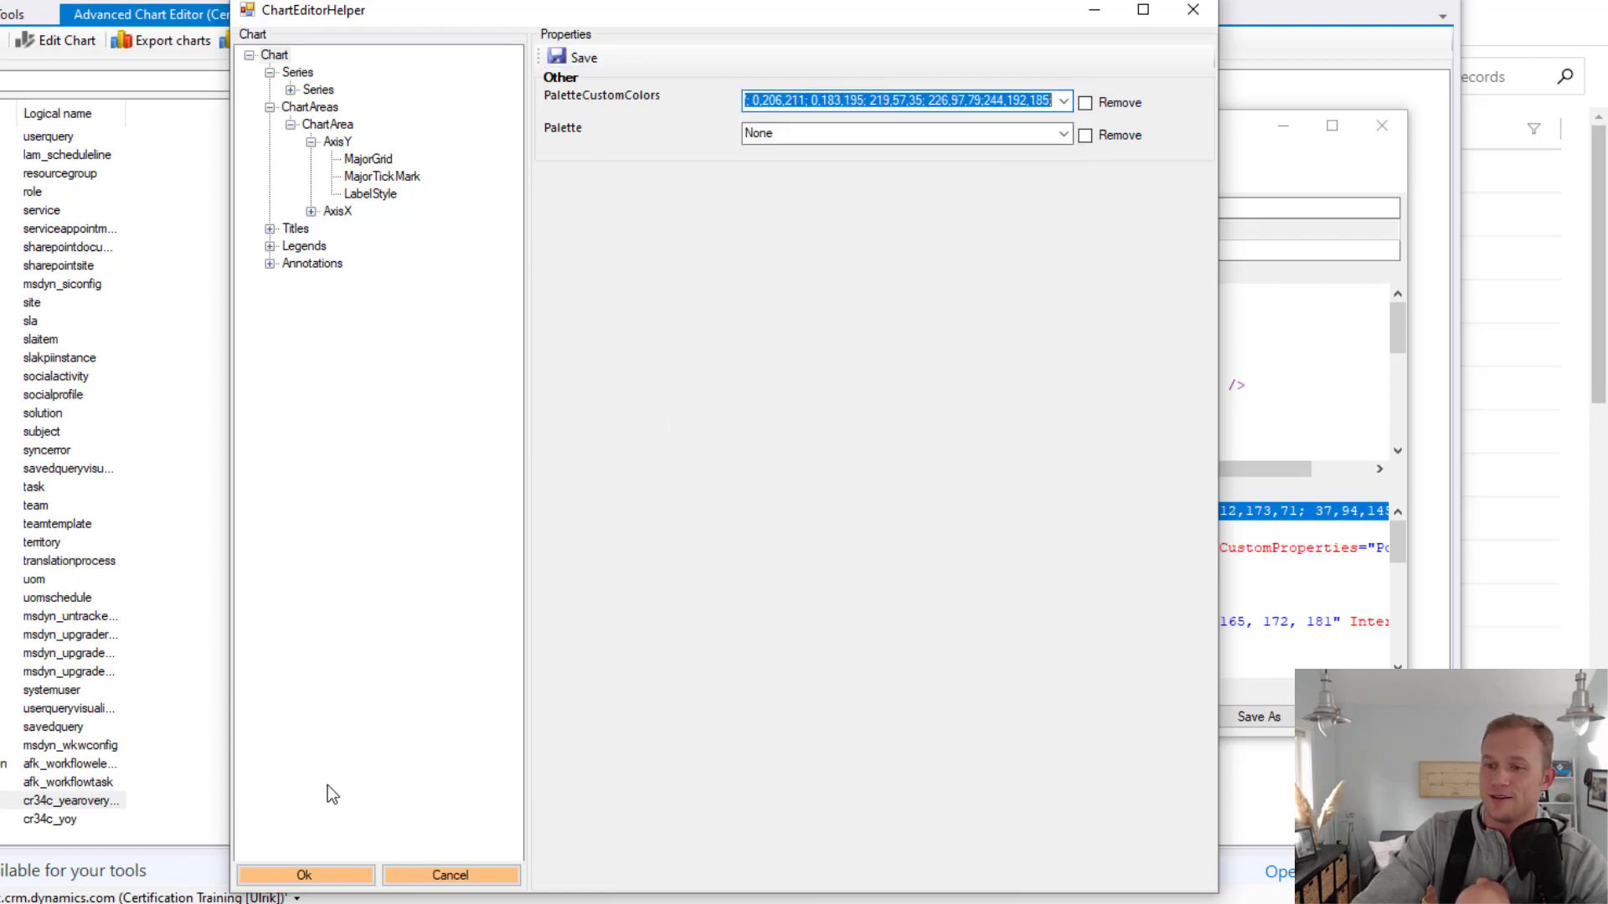
click(305, 874)
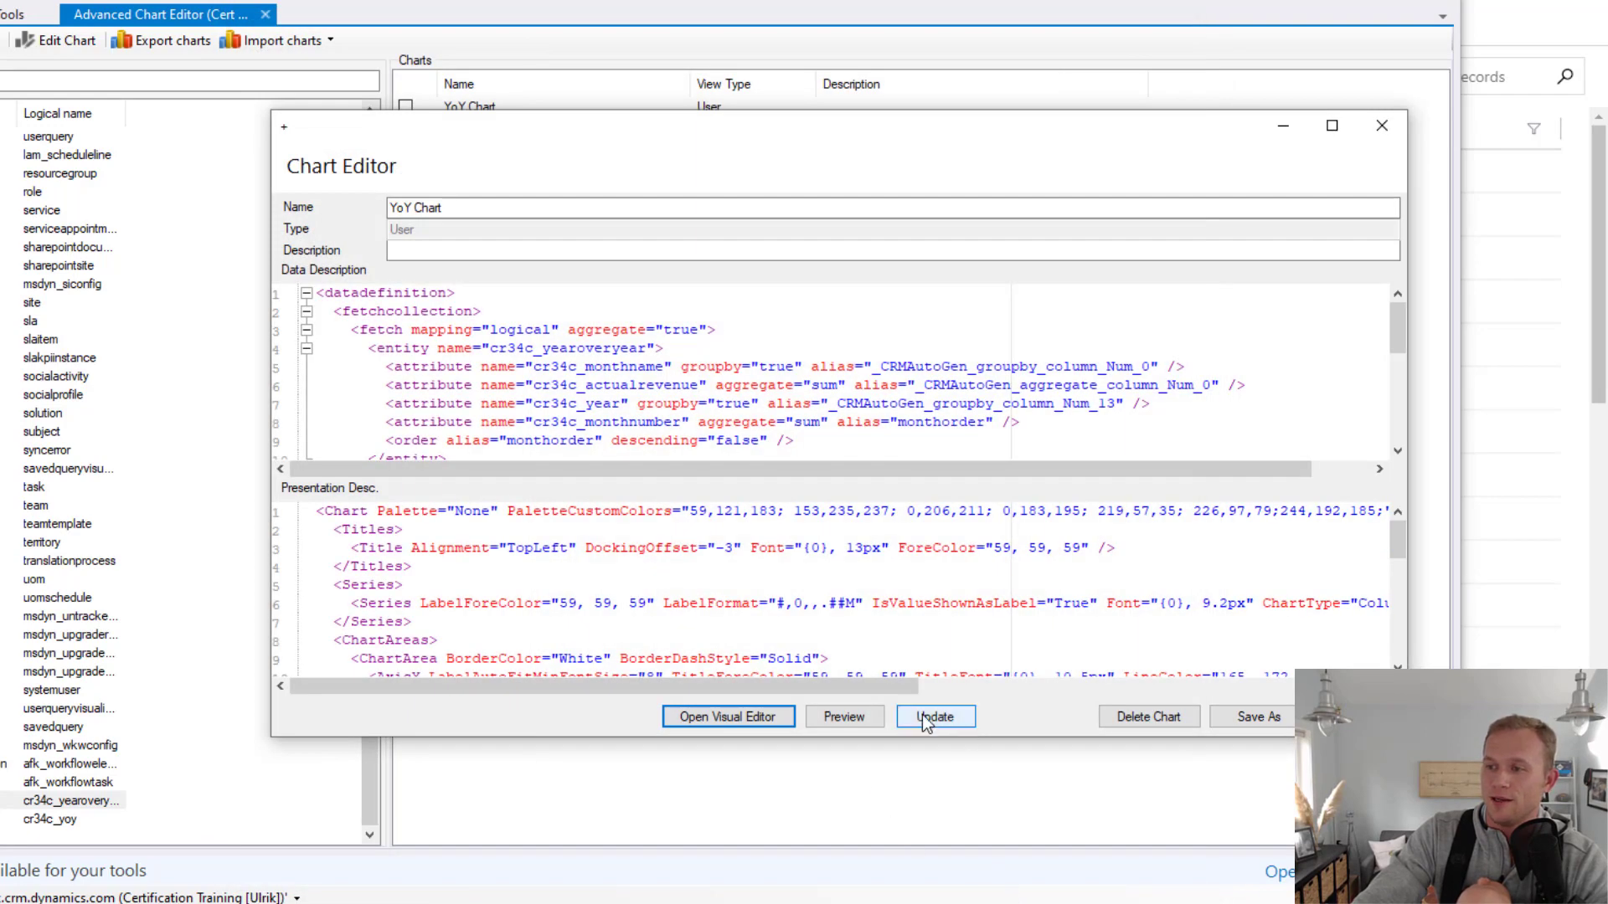
click(945, 722)
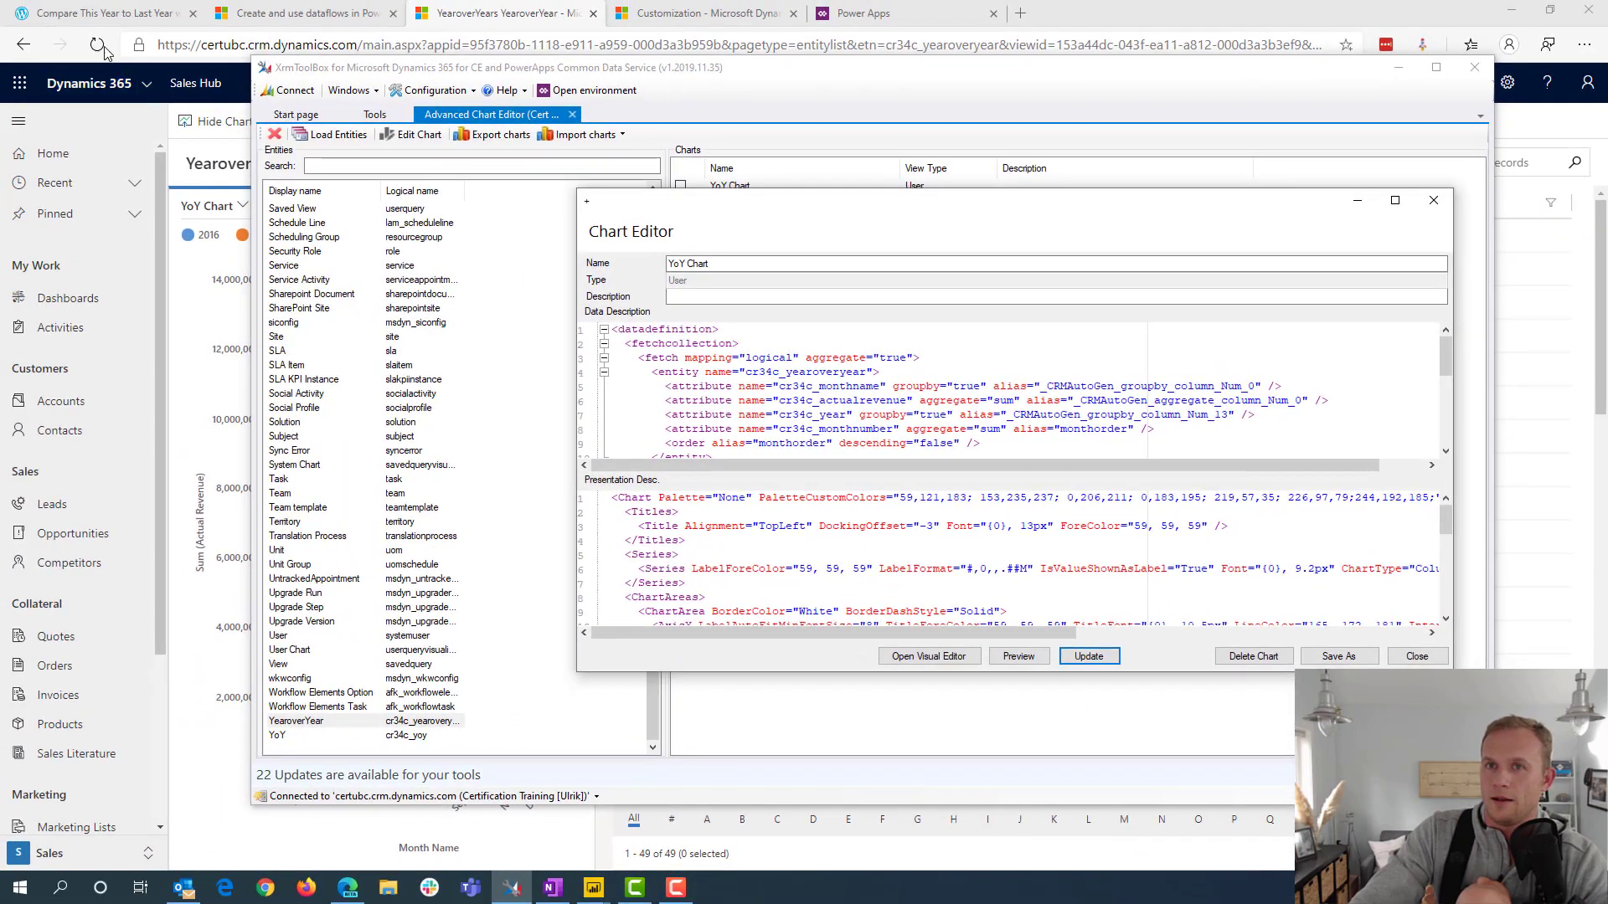
Switch to the Dynamics 365 YearoverYear view, reload it and show the chart to check the new formatting
click(99, 46)
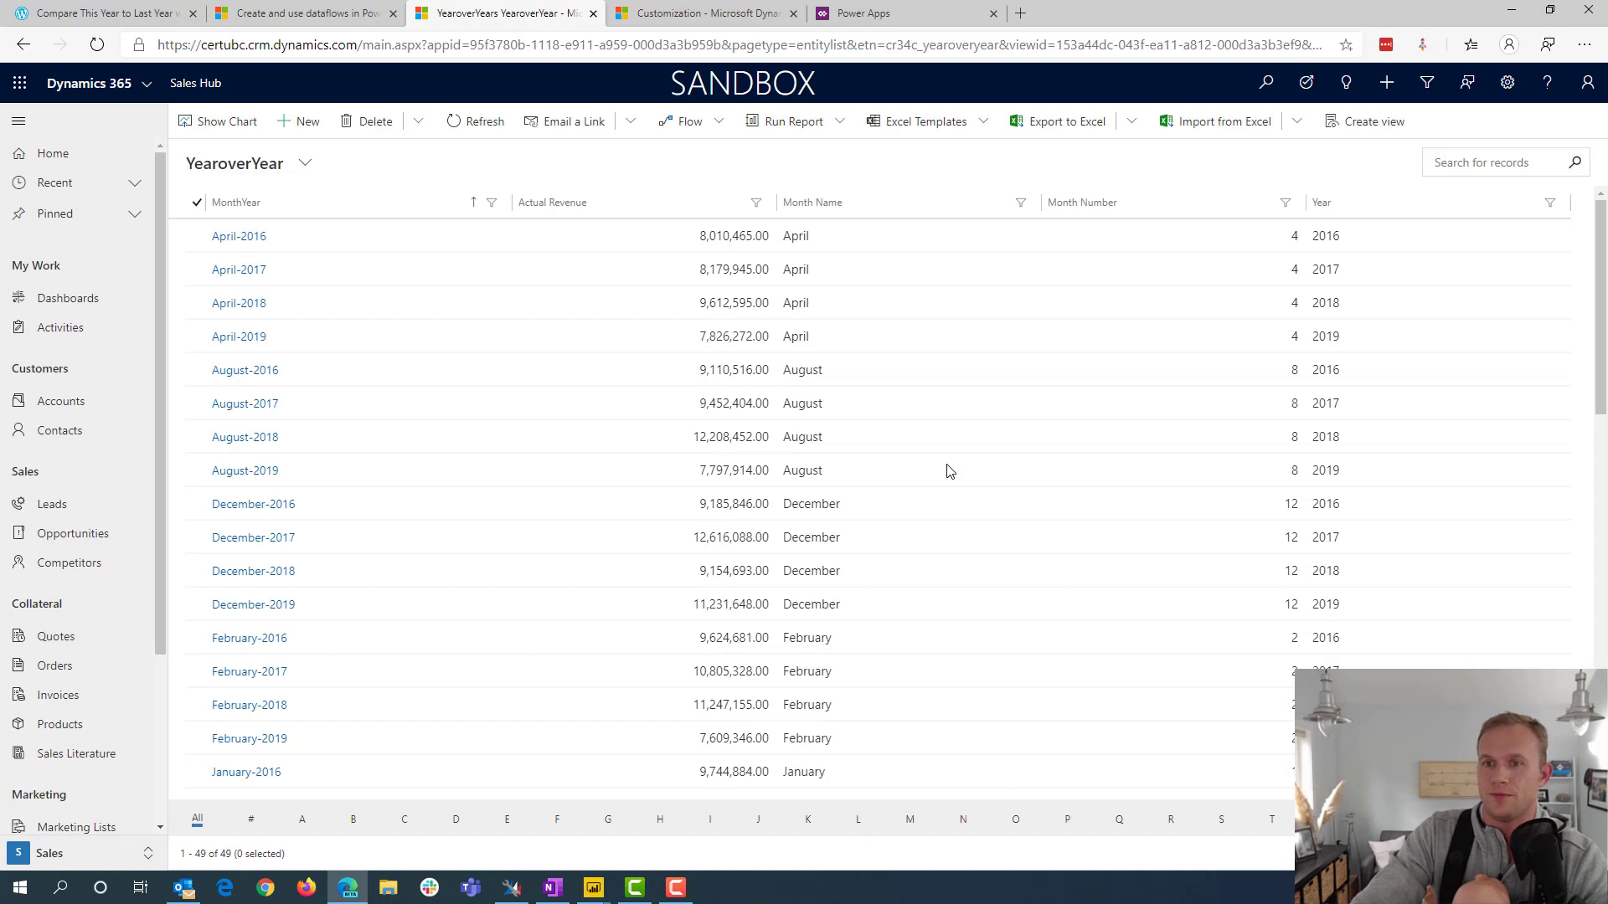
click(218, 121)
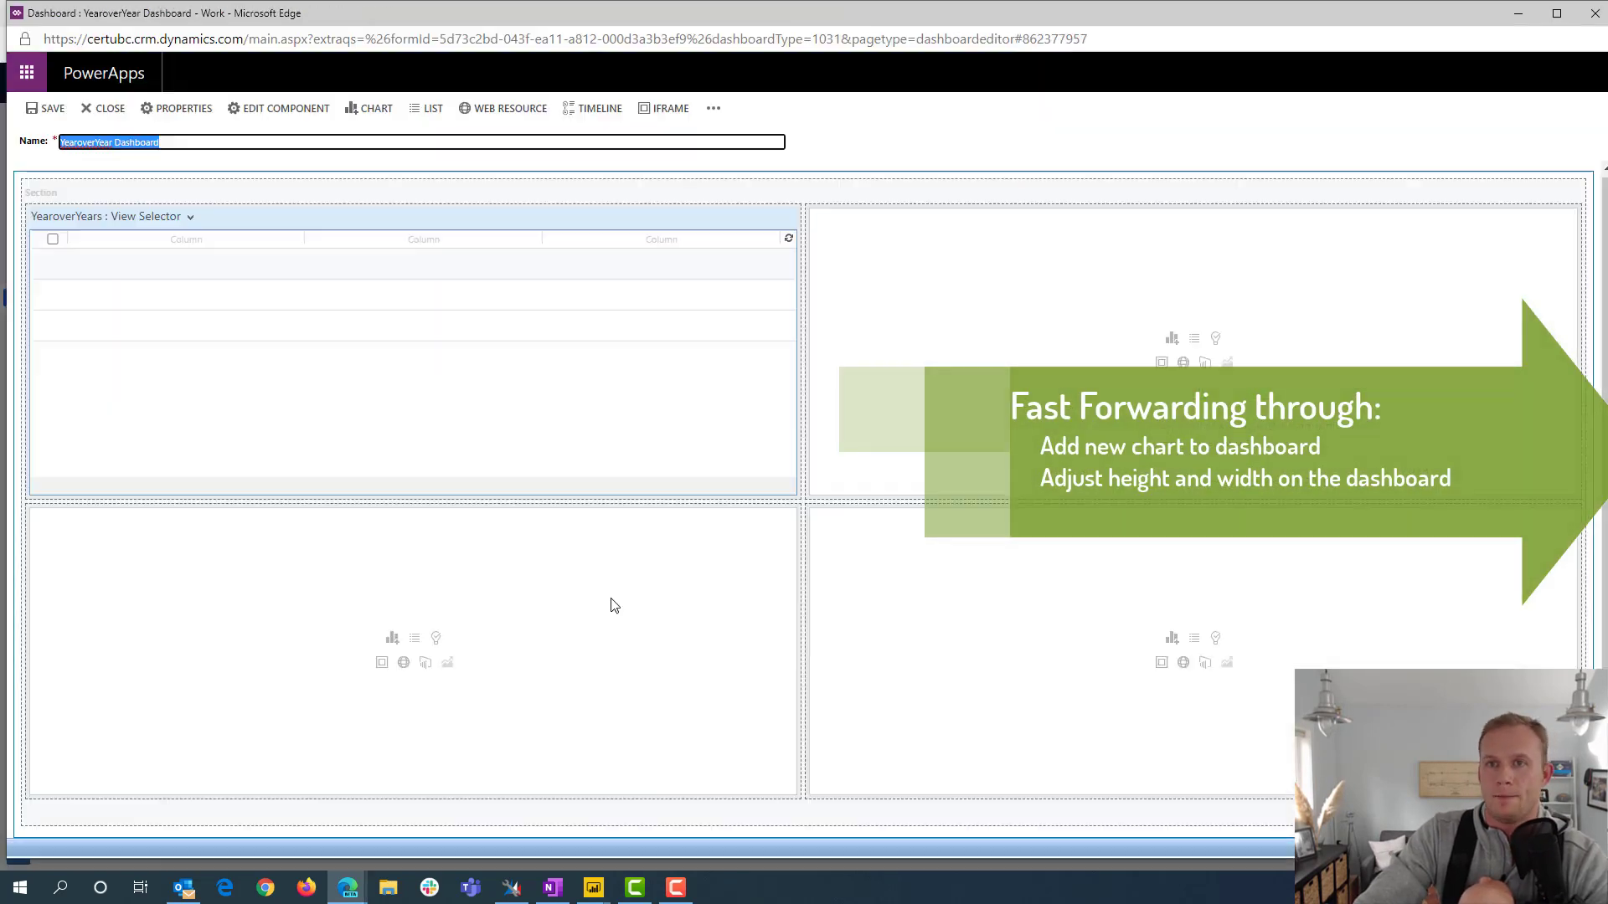
Replace the view list on the YearoverYear Dashboard with the YoY Chart of the YearoverYear record type
click(560, 363)
click(392, 342)
click(700, 409)
scroll(711, 799, down, 20)
click(670, 852)
click(697, 452)
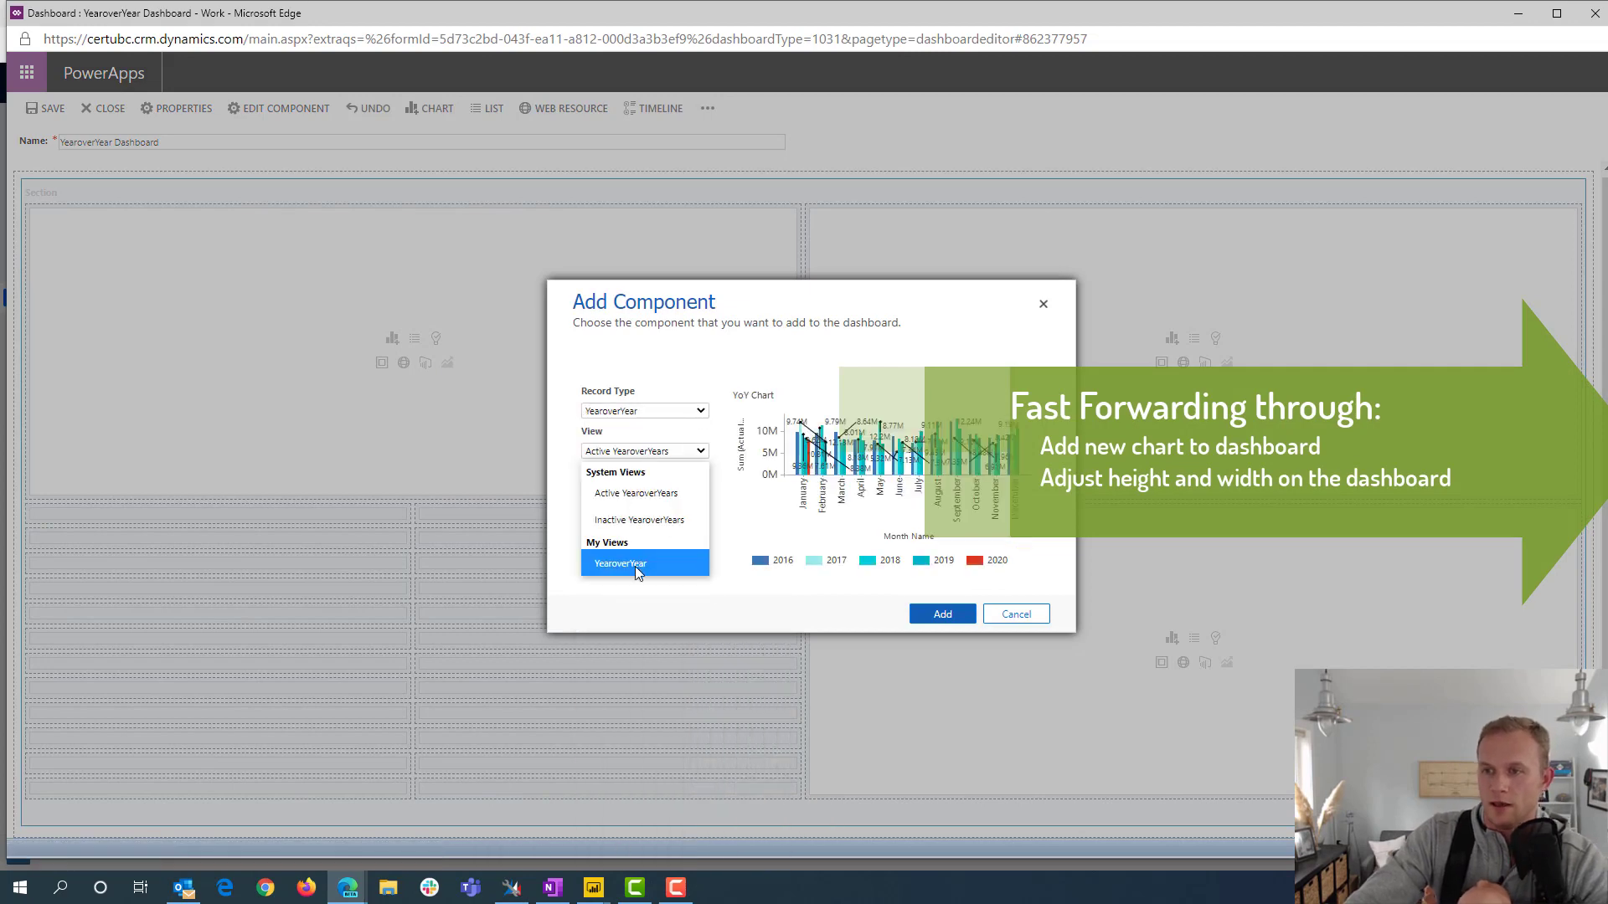
click(635, 566)
click(941, 614)
Increase the YoY Chart component's height on the dashboard, save the dashboard and close its editor
drag(279, 510, 279, 211)
click(704, 108)
click(765, 251)
click(705, 108)
click(764, 295)
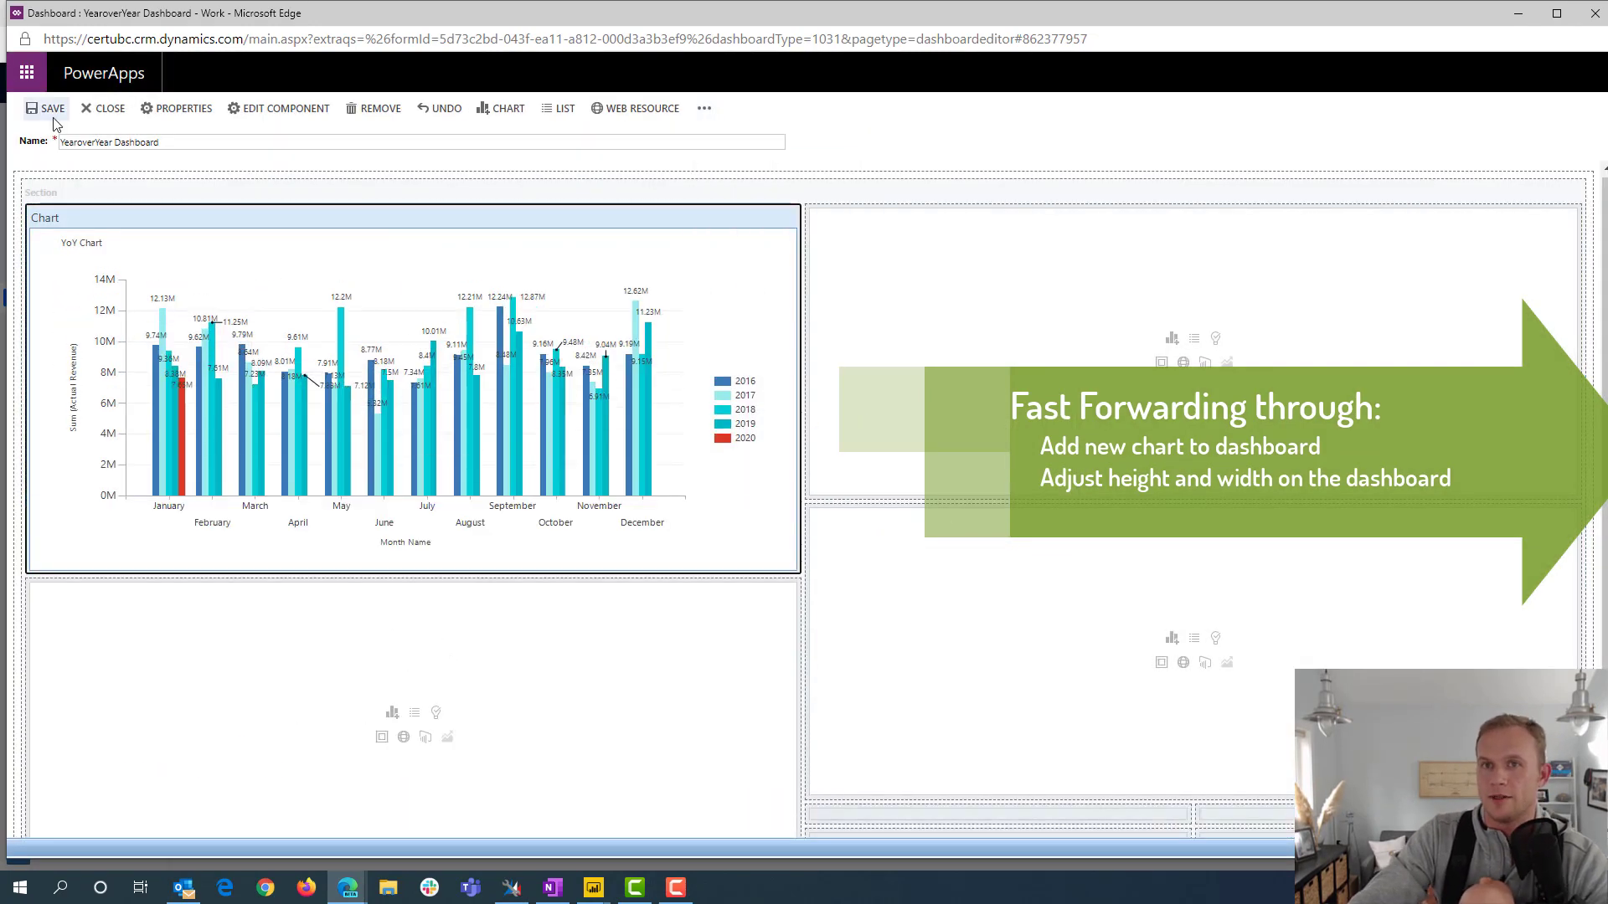
click(50, 110)
click(104, 109)
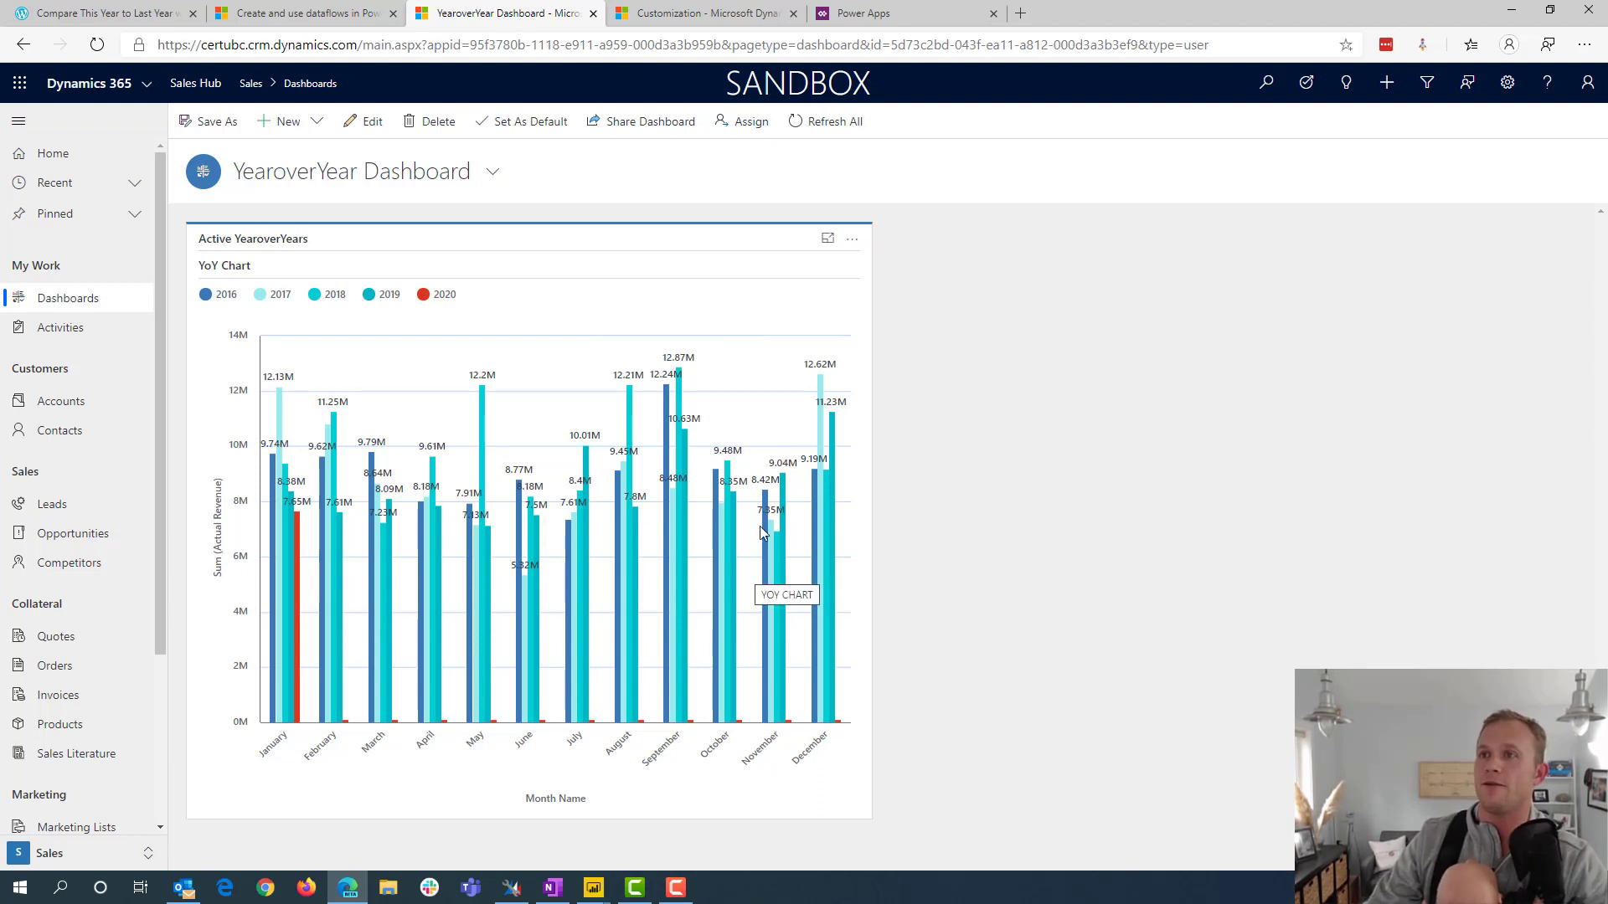
Switch to Power Apps and open the YearoverYear dataflow for editing
click(890, 17)
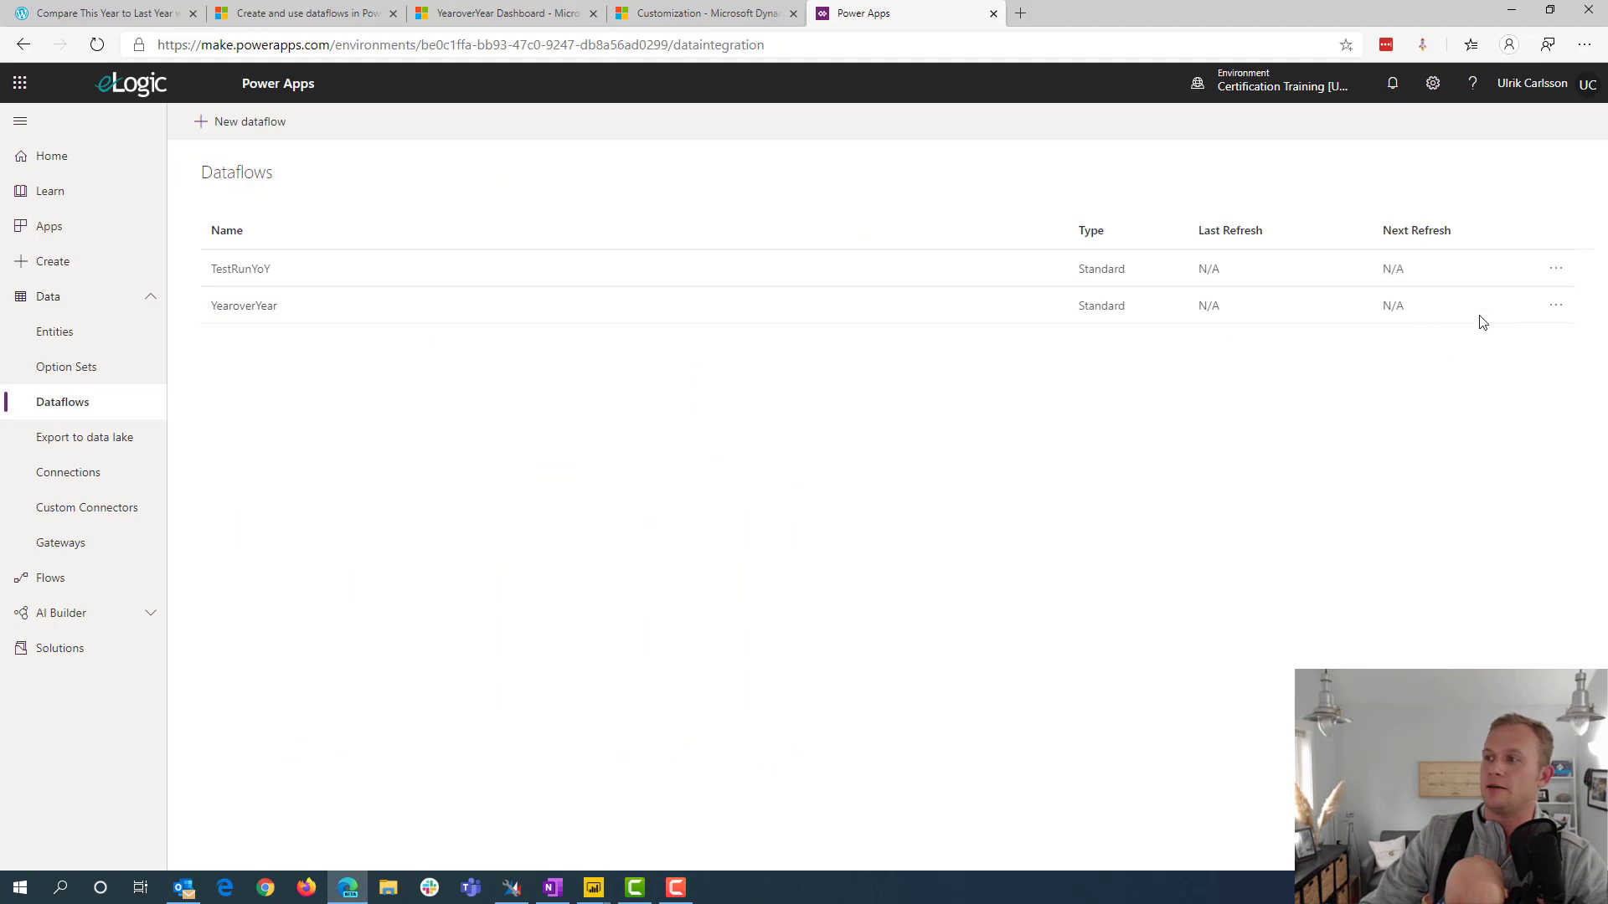
click(1553, 307)
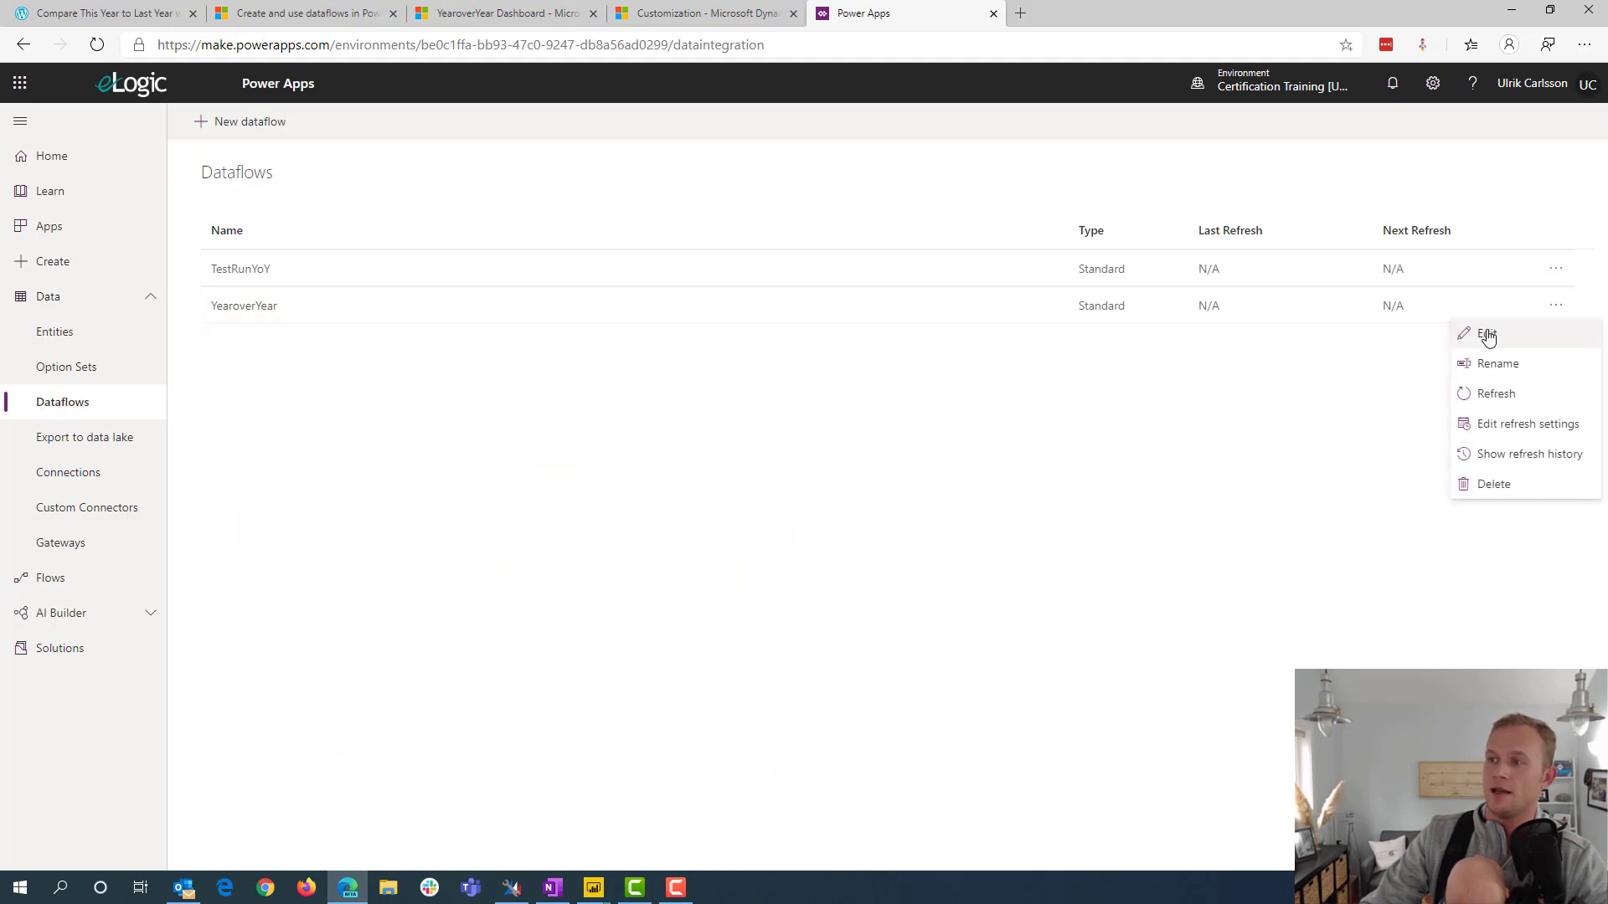
click(1488, 331)
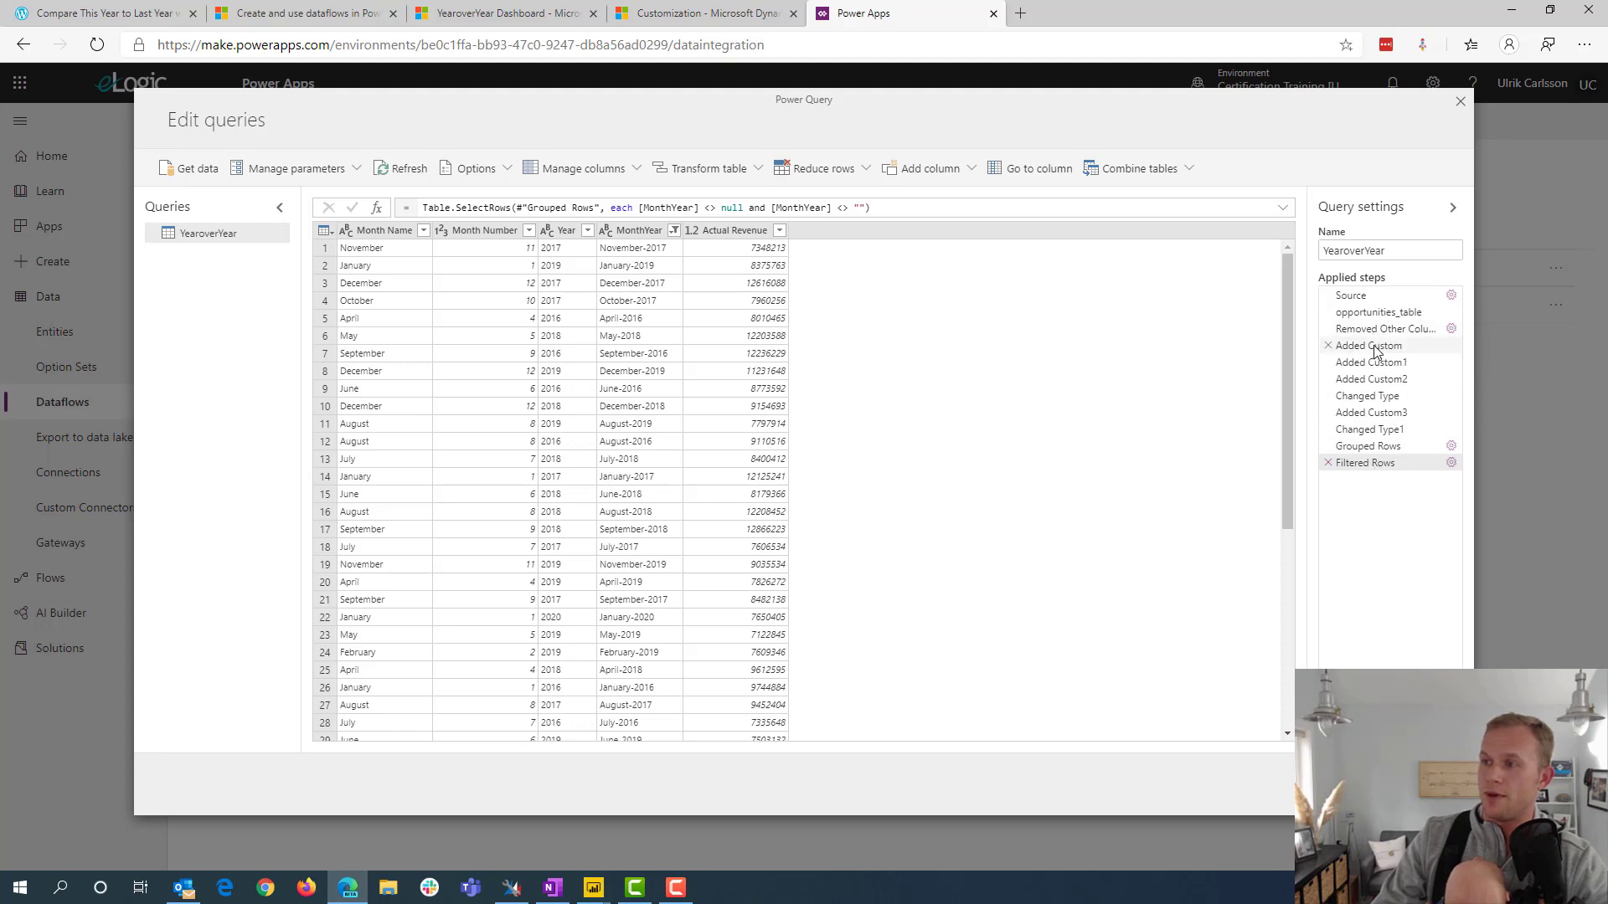
Insert a This month date filter on actualclosedate directly after the Removed Other Columns step
click(1376, 348)
click(1382, 331)
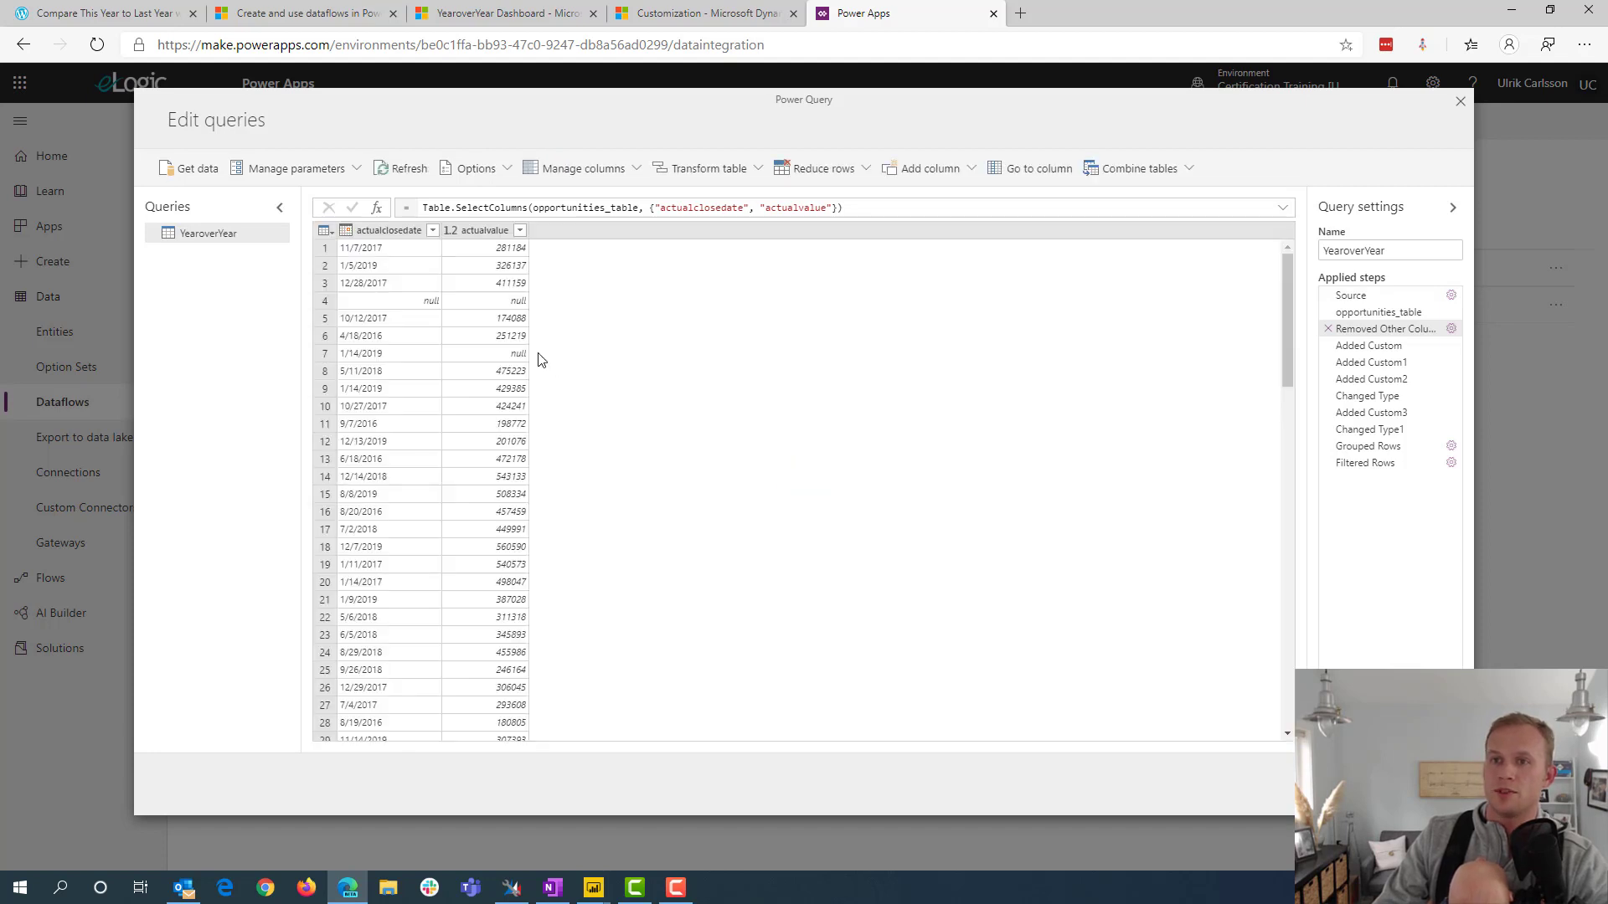
click(432, 231)
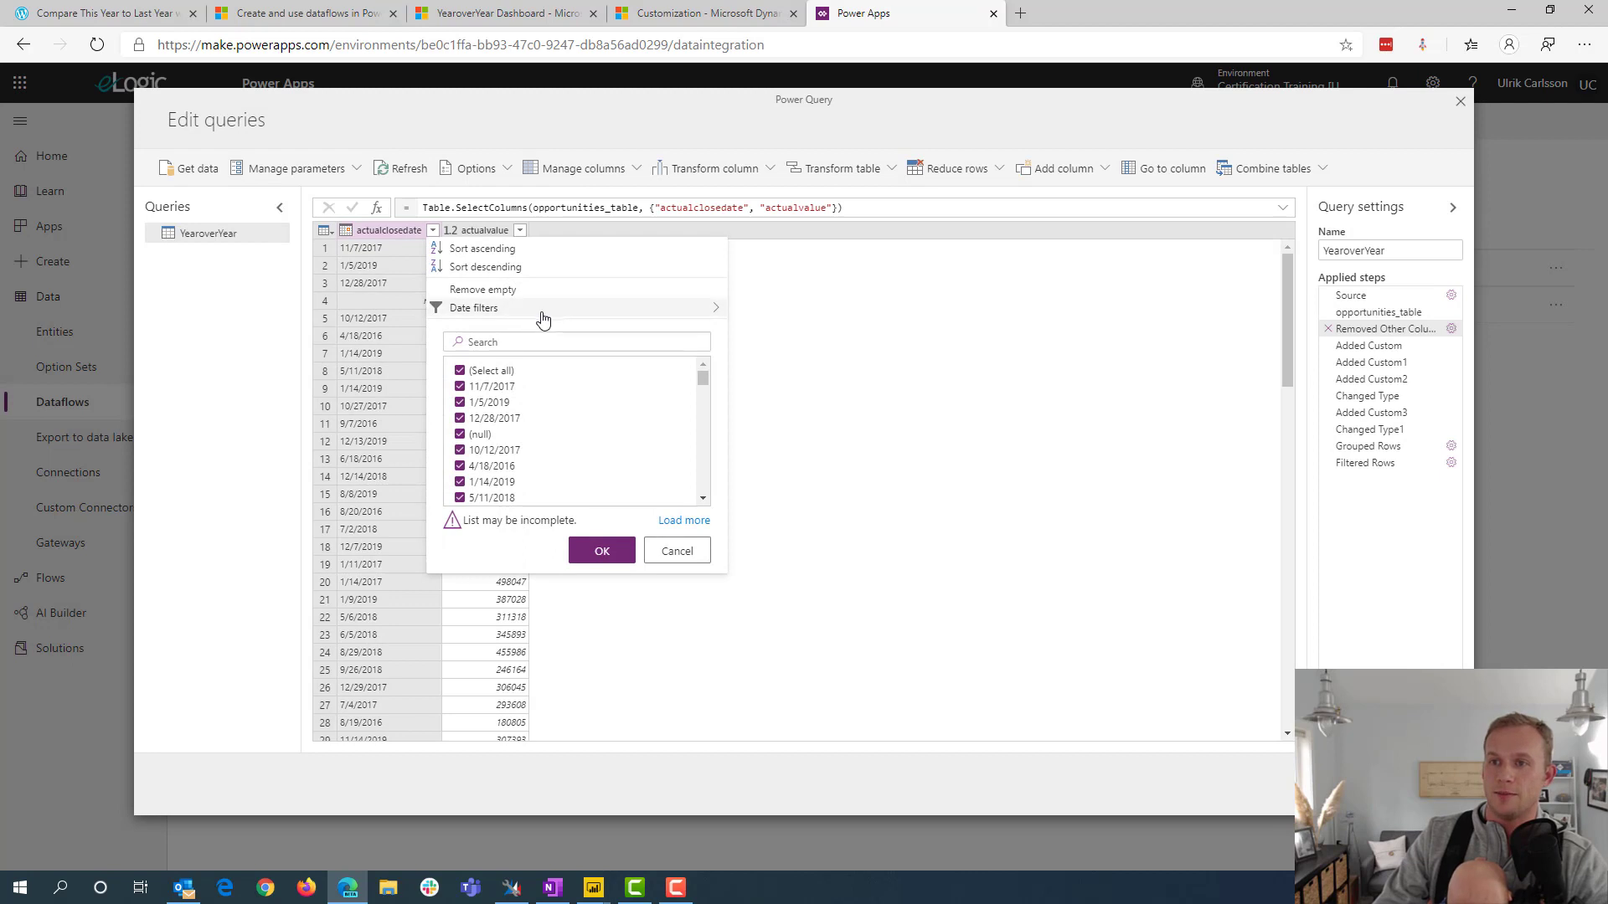
mouse_move(543, 319)
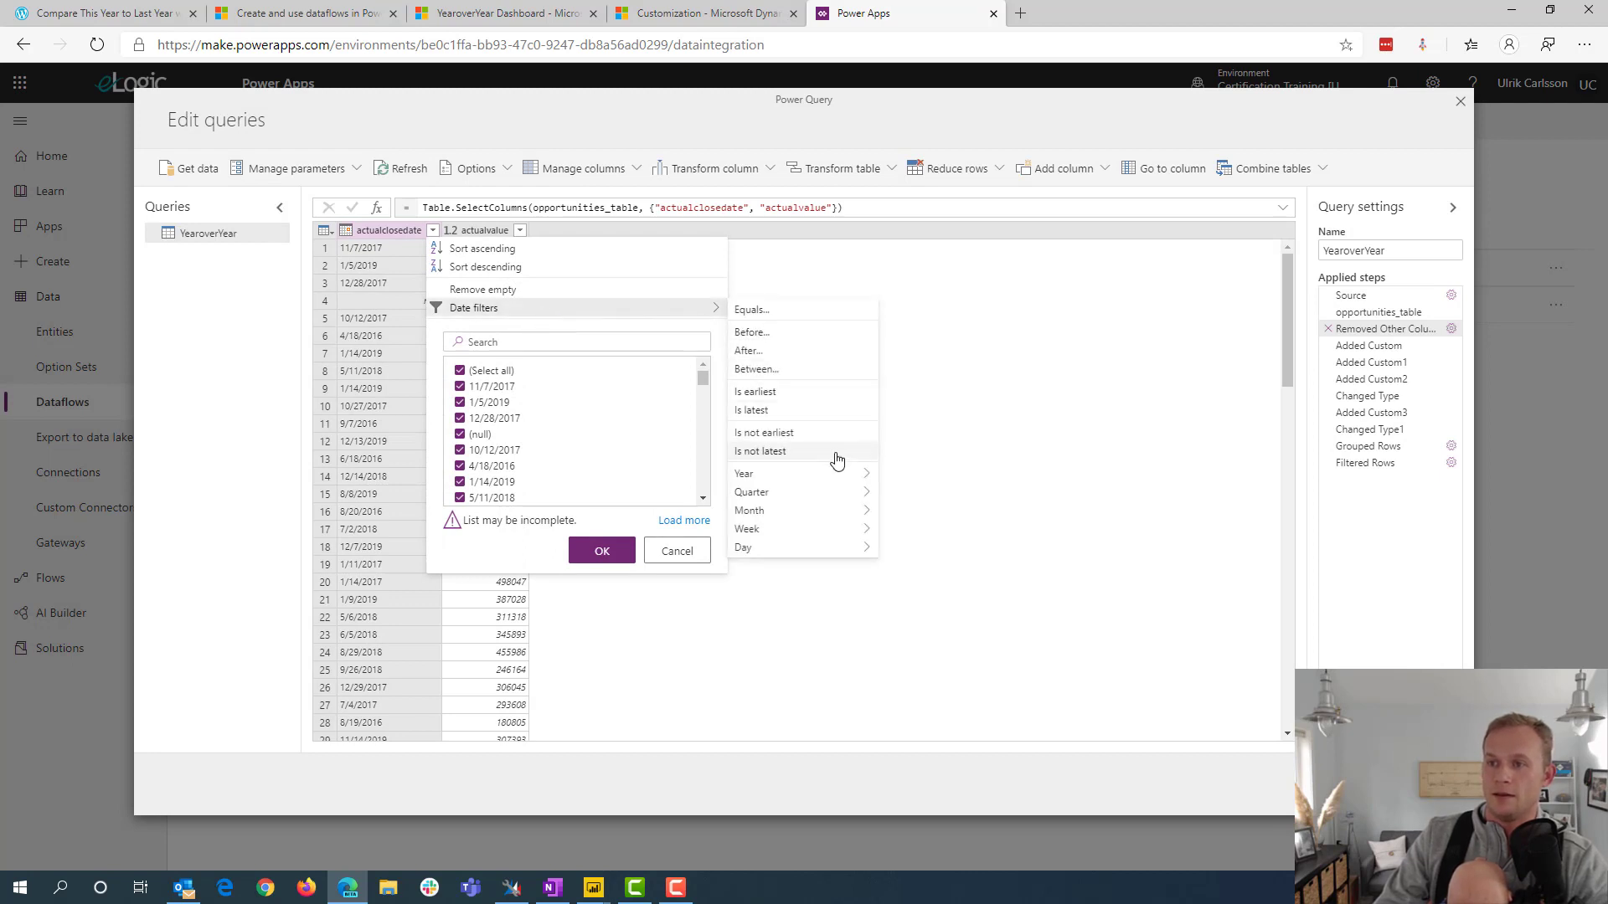
mouse_move(828, 513)
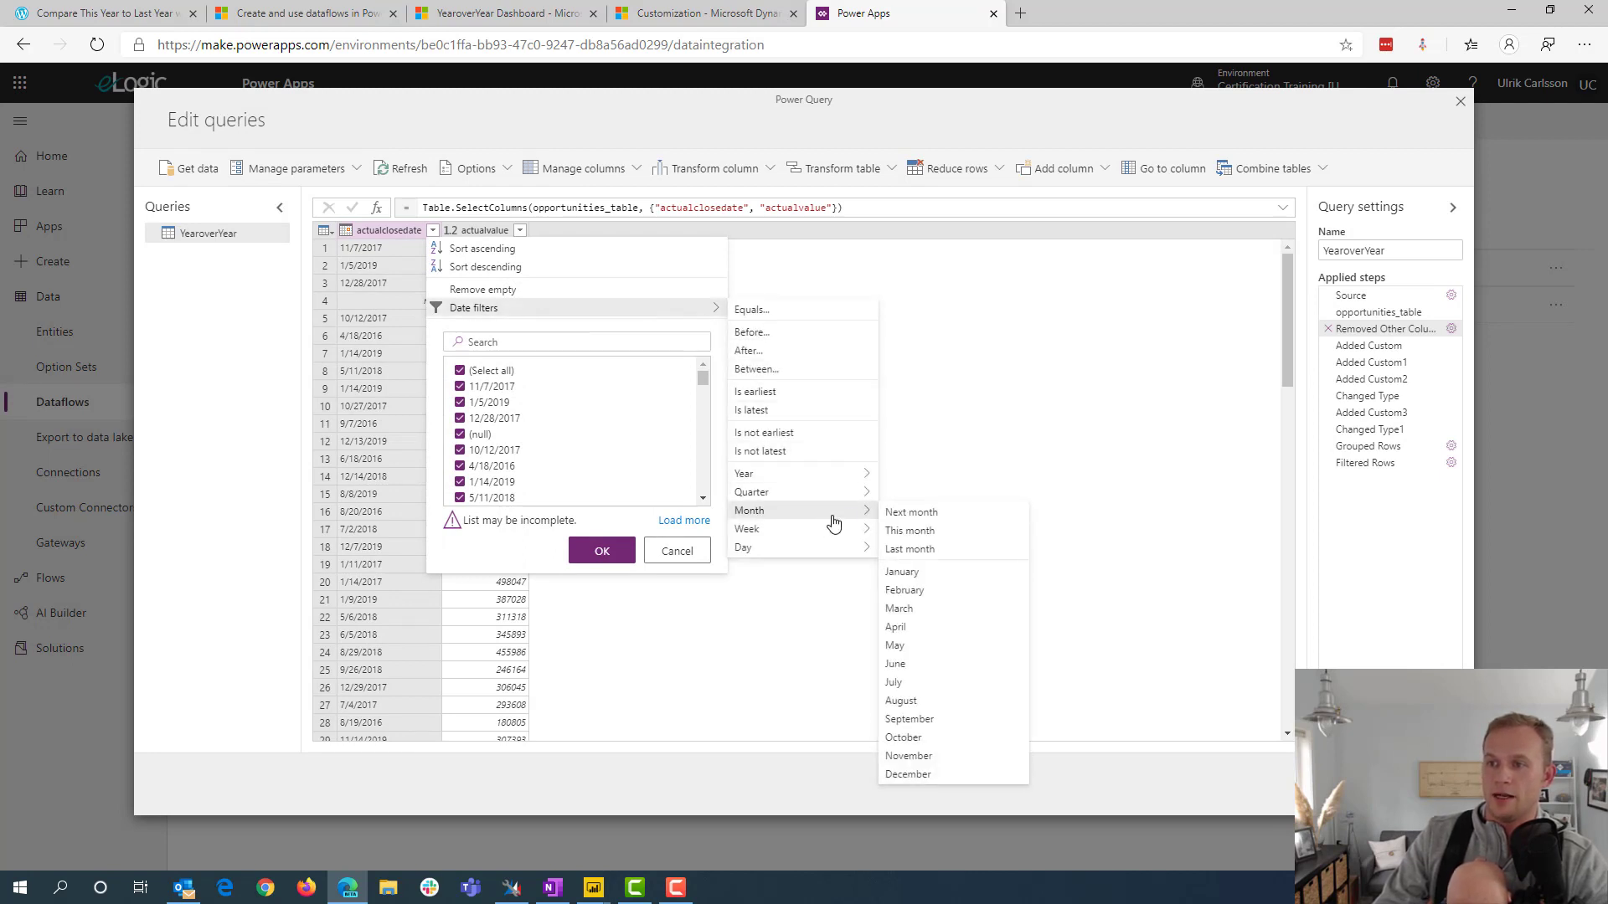
click(919, 533)
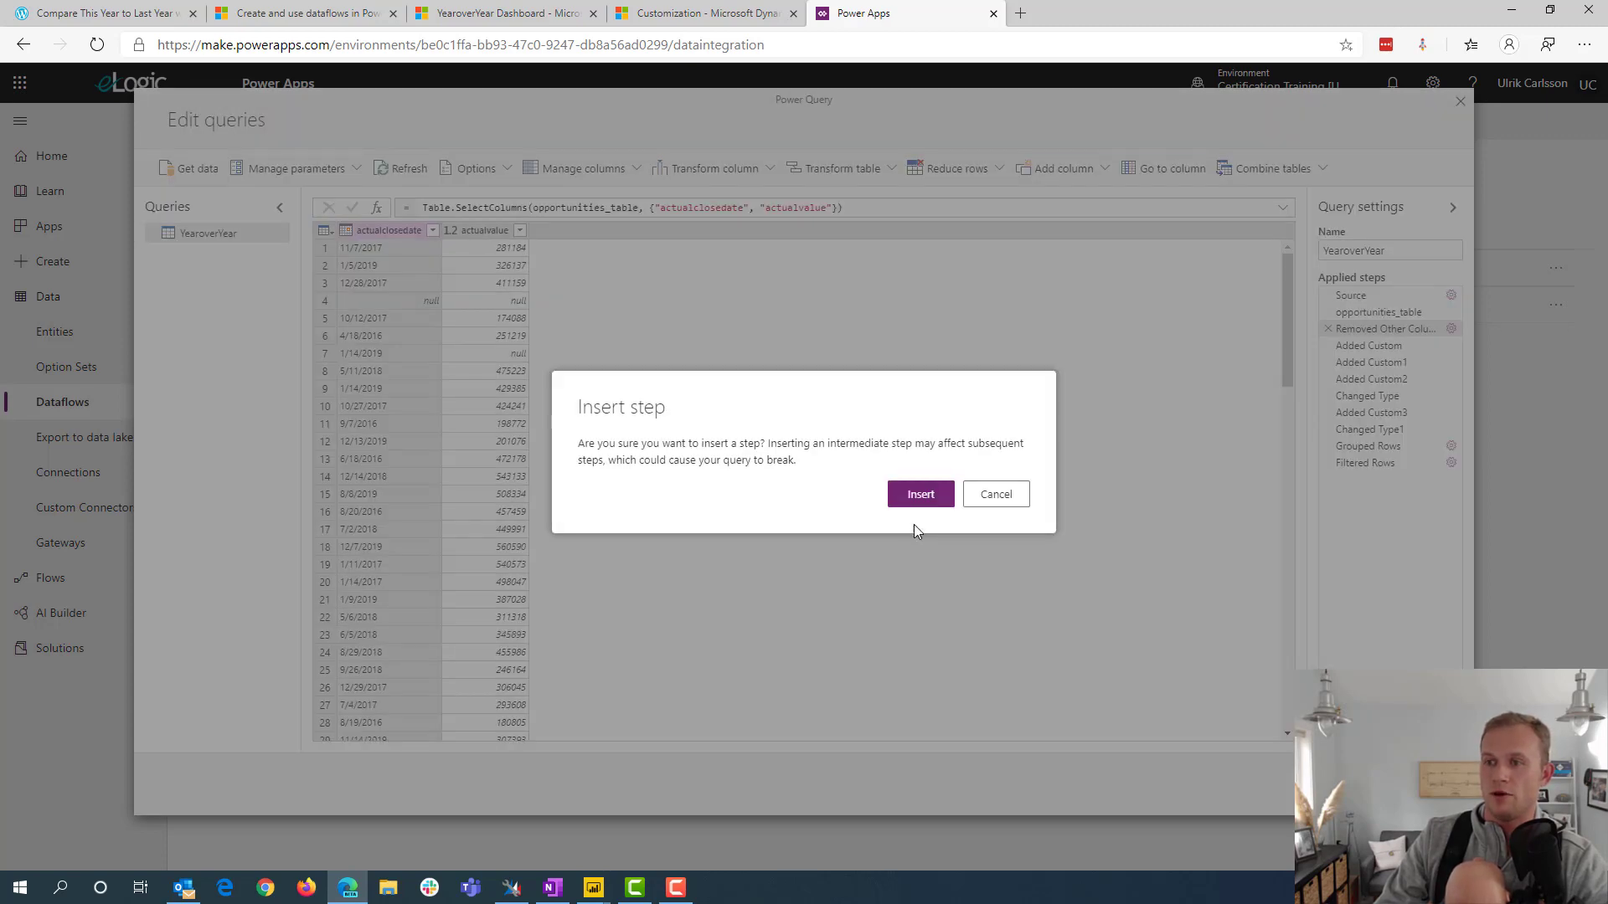
click(921, 499)
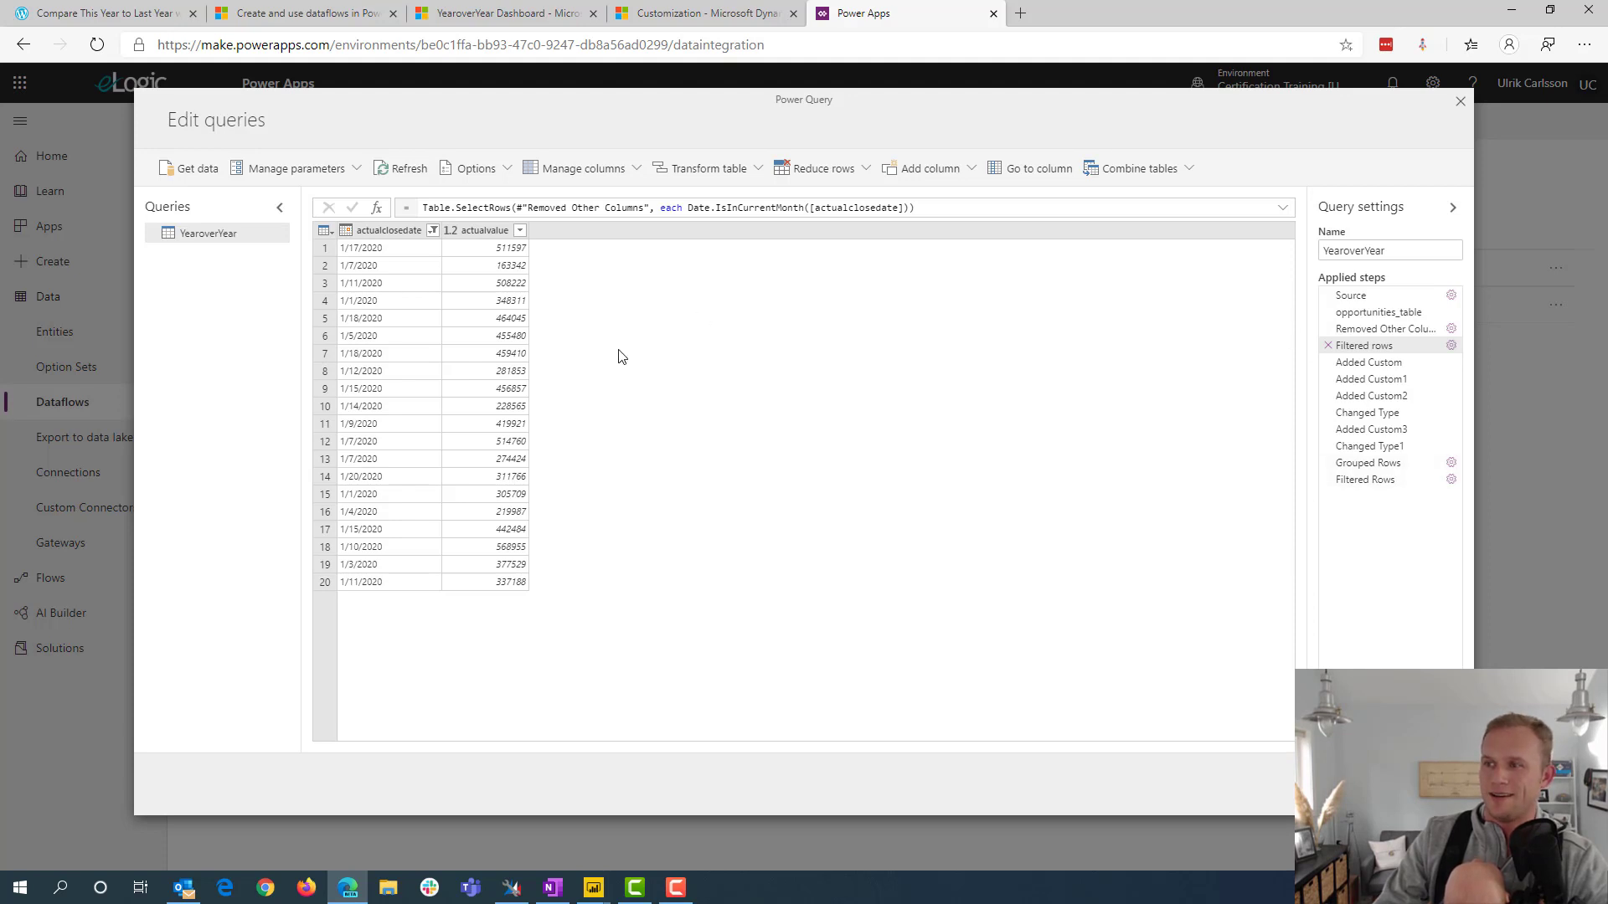
Check the output of the final Filtered Rows step and accept the field mapping to reach the refresh settings
click(1367, 482)
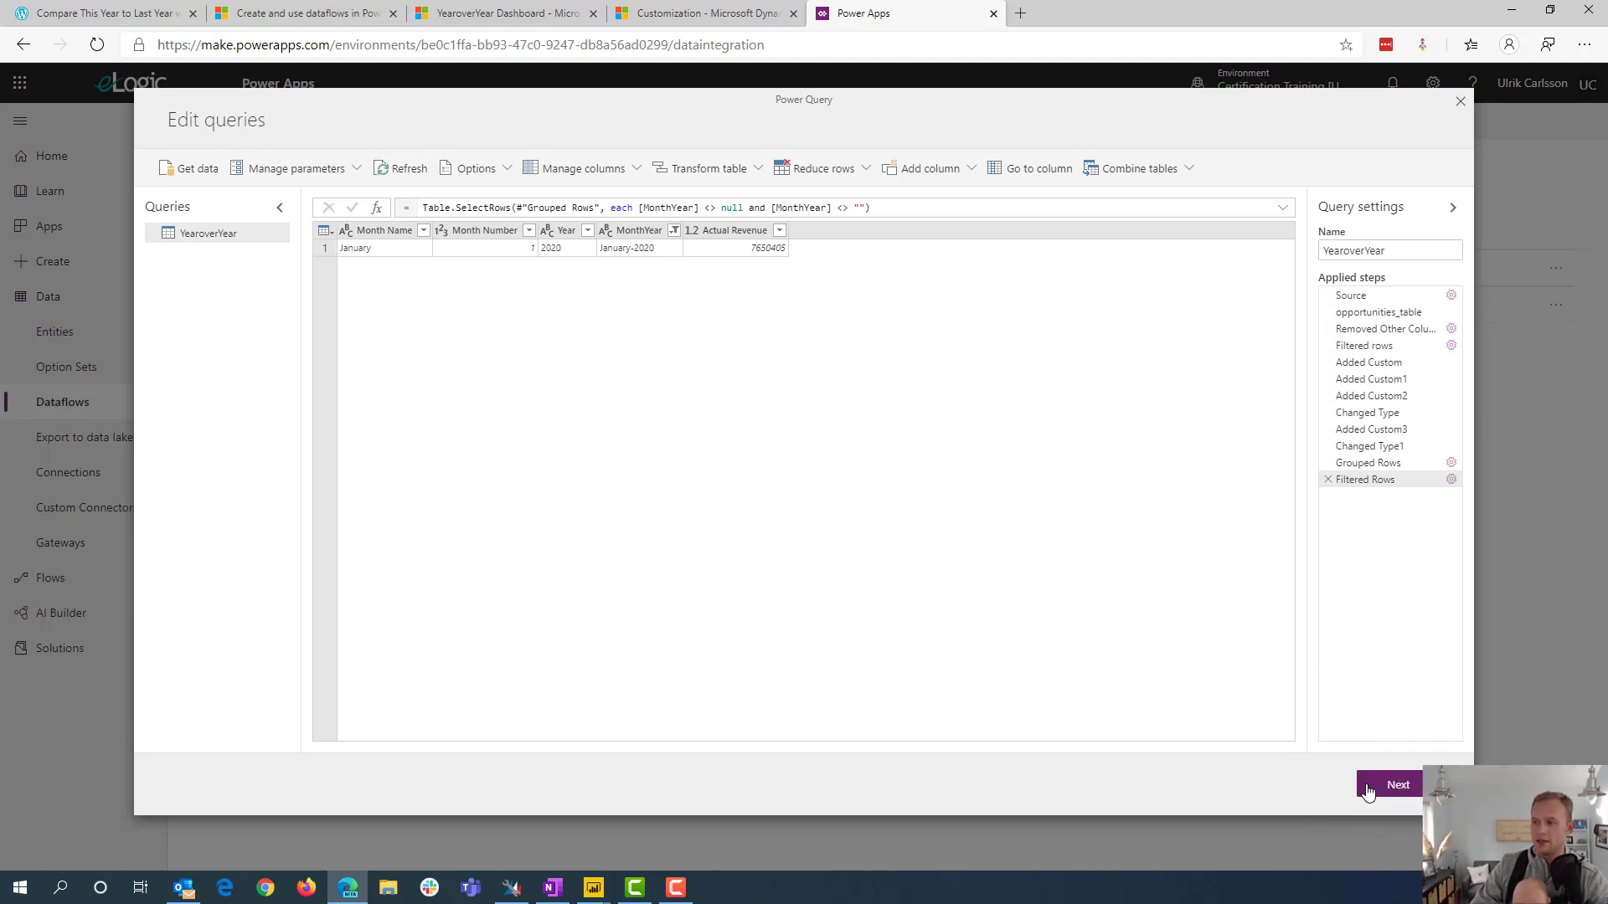
click(1394, 790)
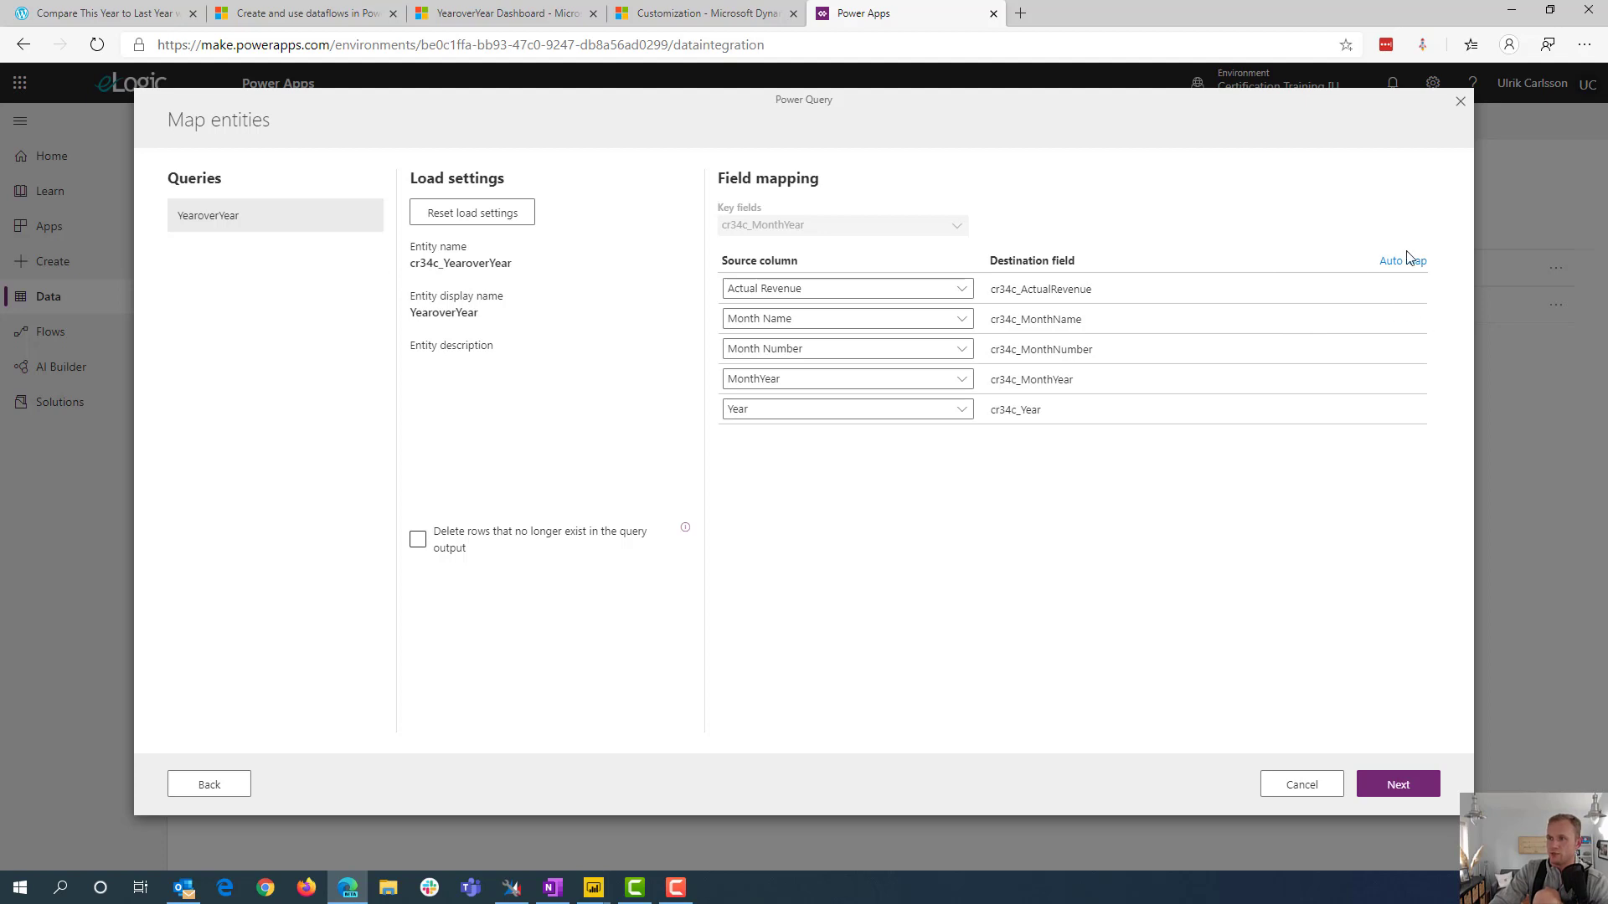
click(1405, 790)
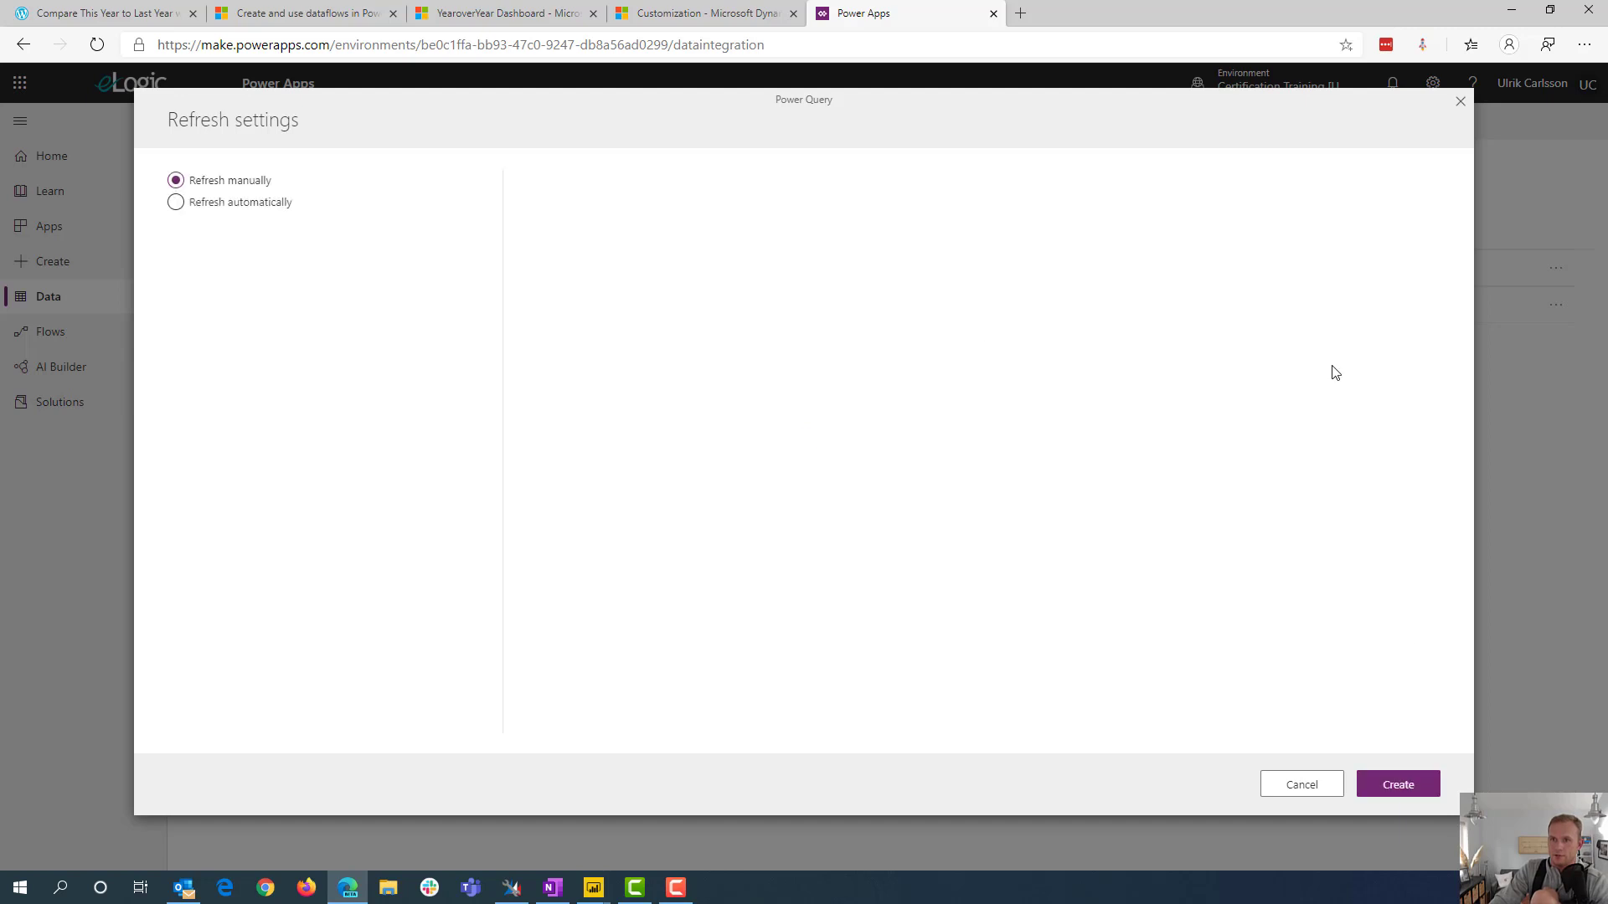
Schedule the dataflow to refresh automatically every 1 minute starting at 12:00 AM UTC, create it and finish the load
click(177, 205)
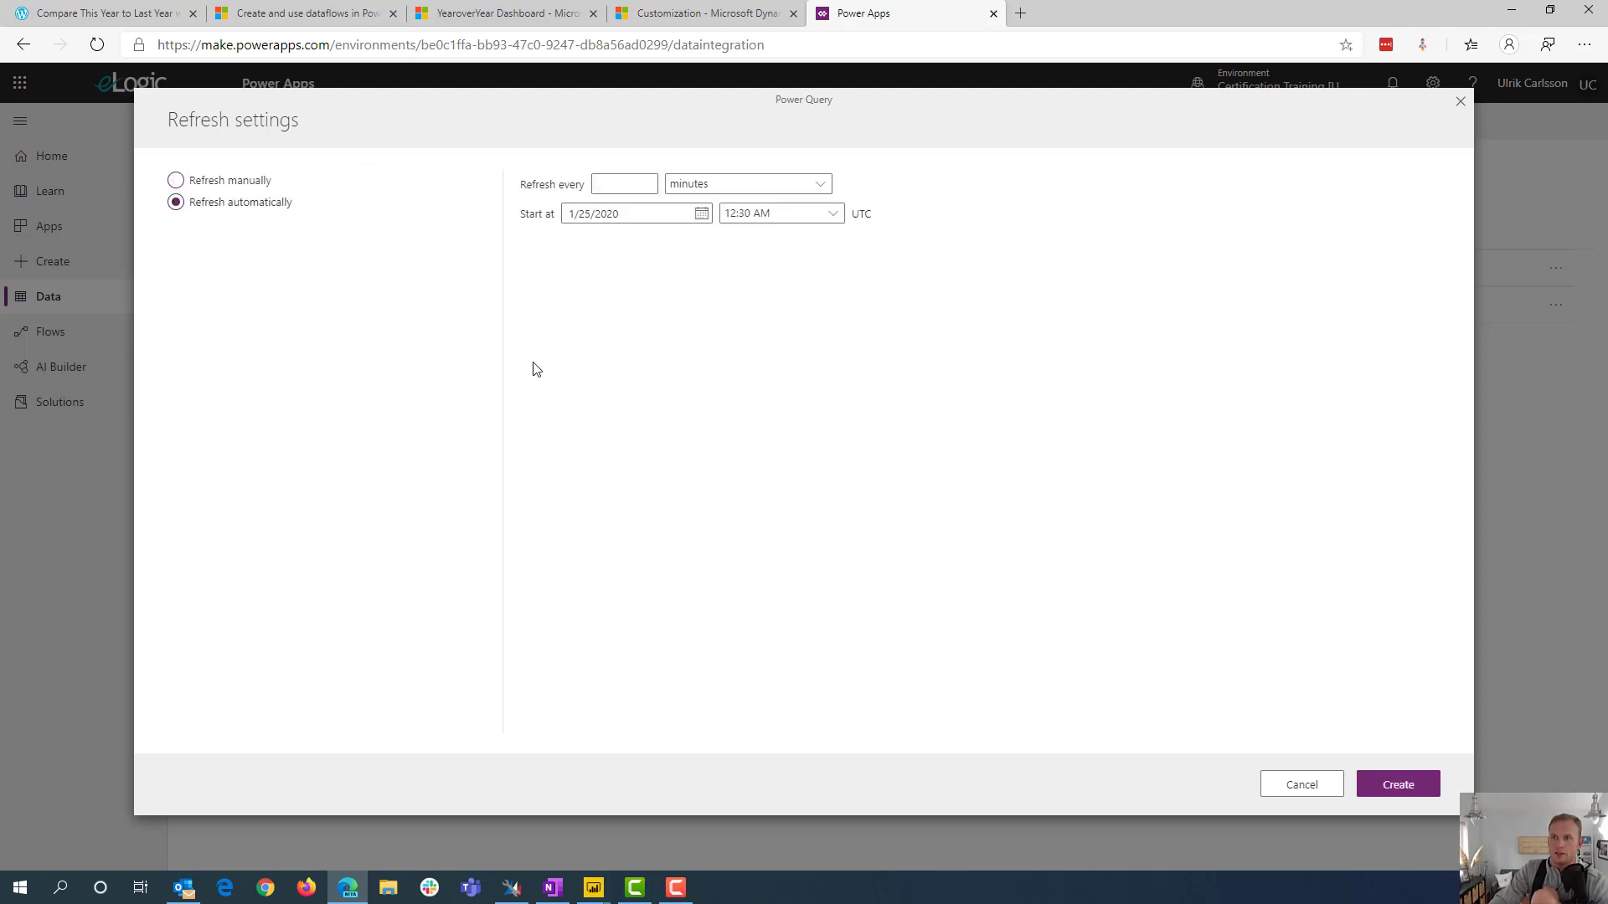
click(635, 180)
click(836, 216)
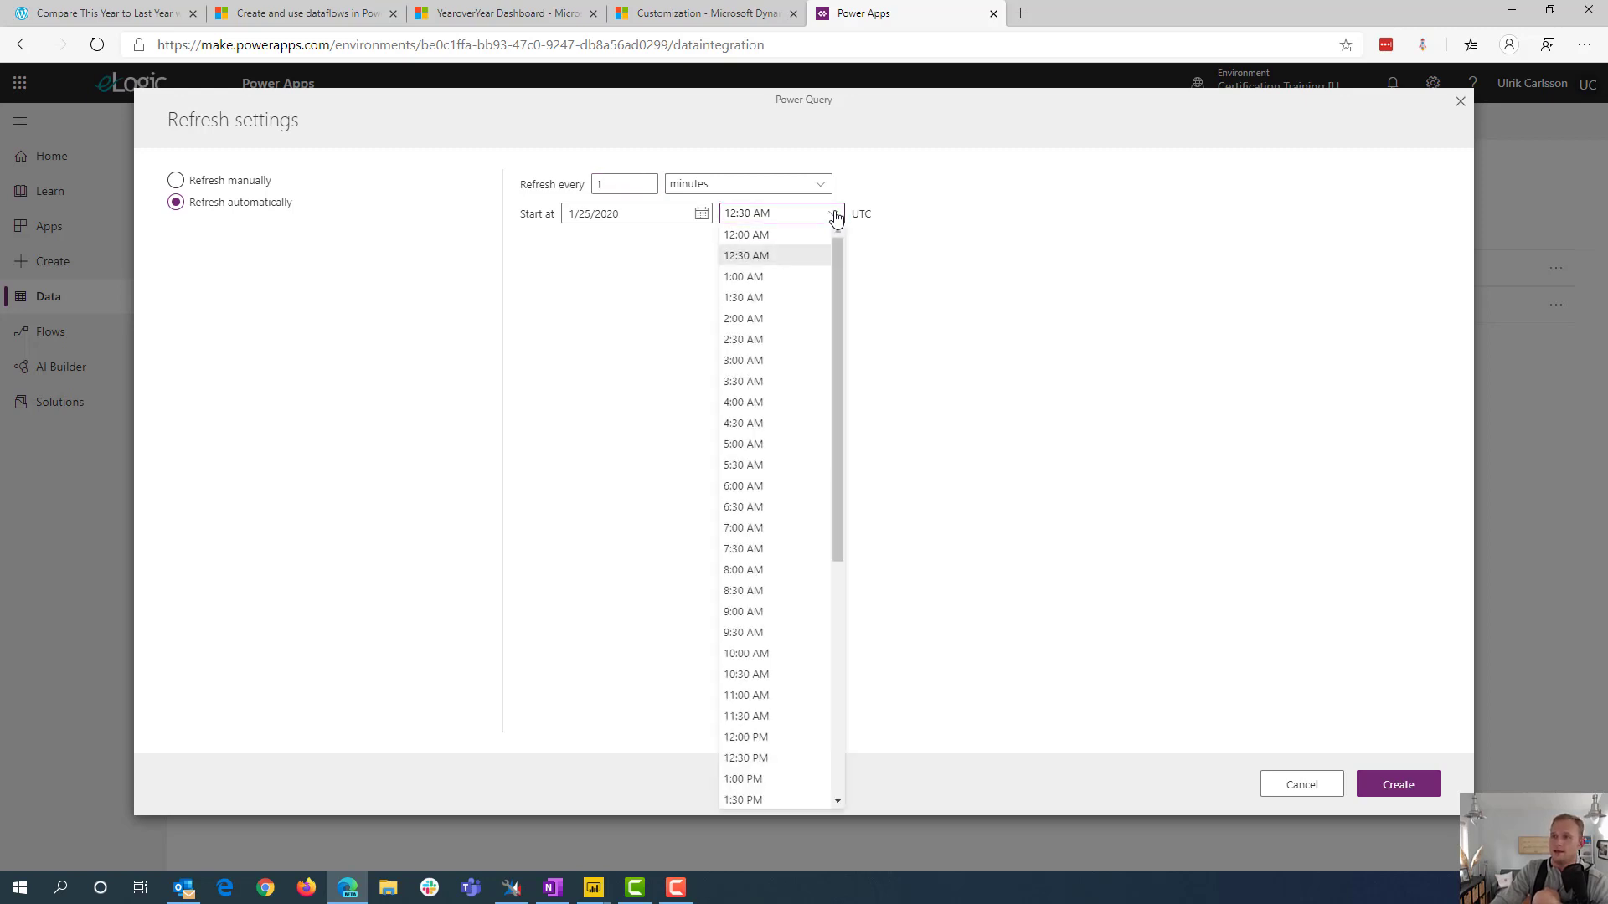
click(1037, 323)
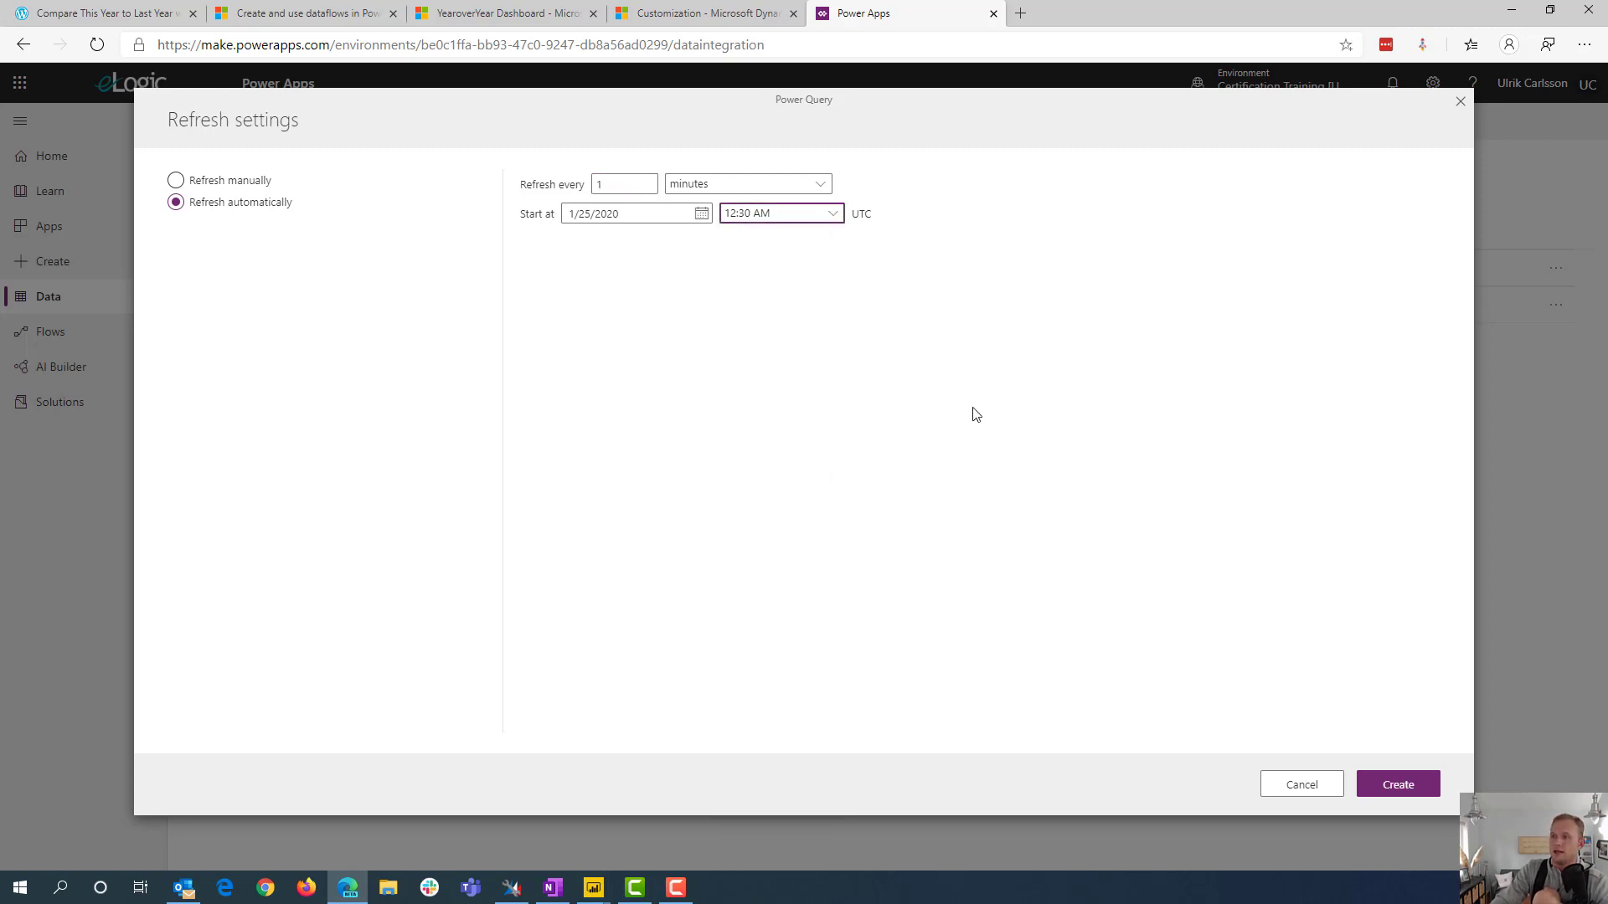
click(838, 216)
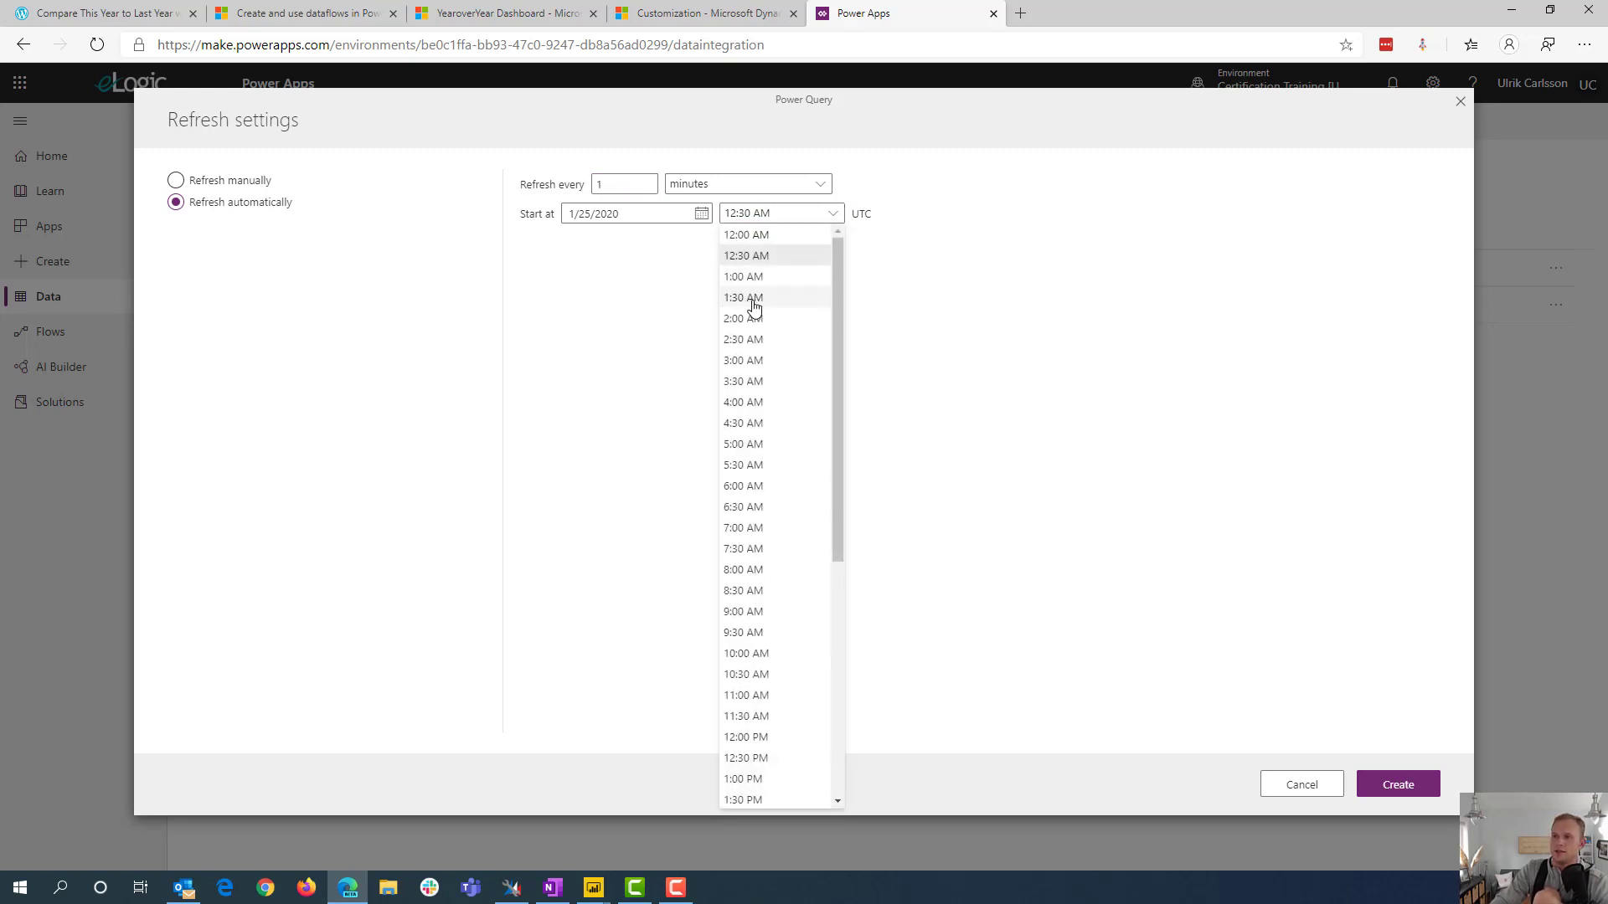
click(766, 237)
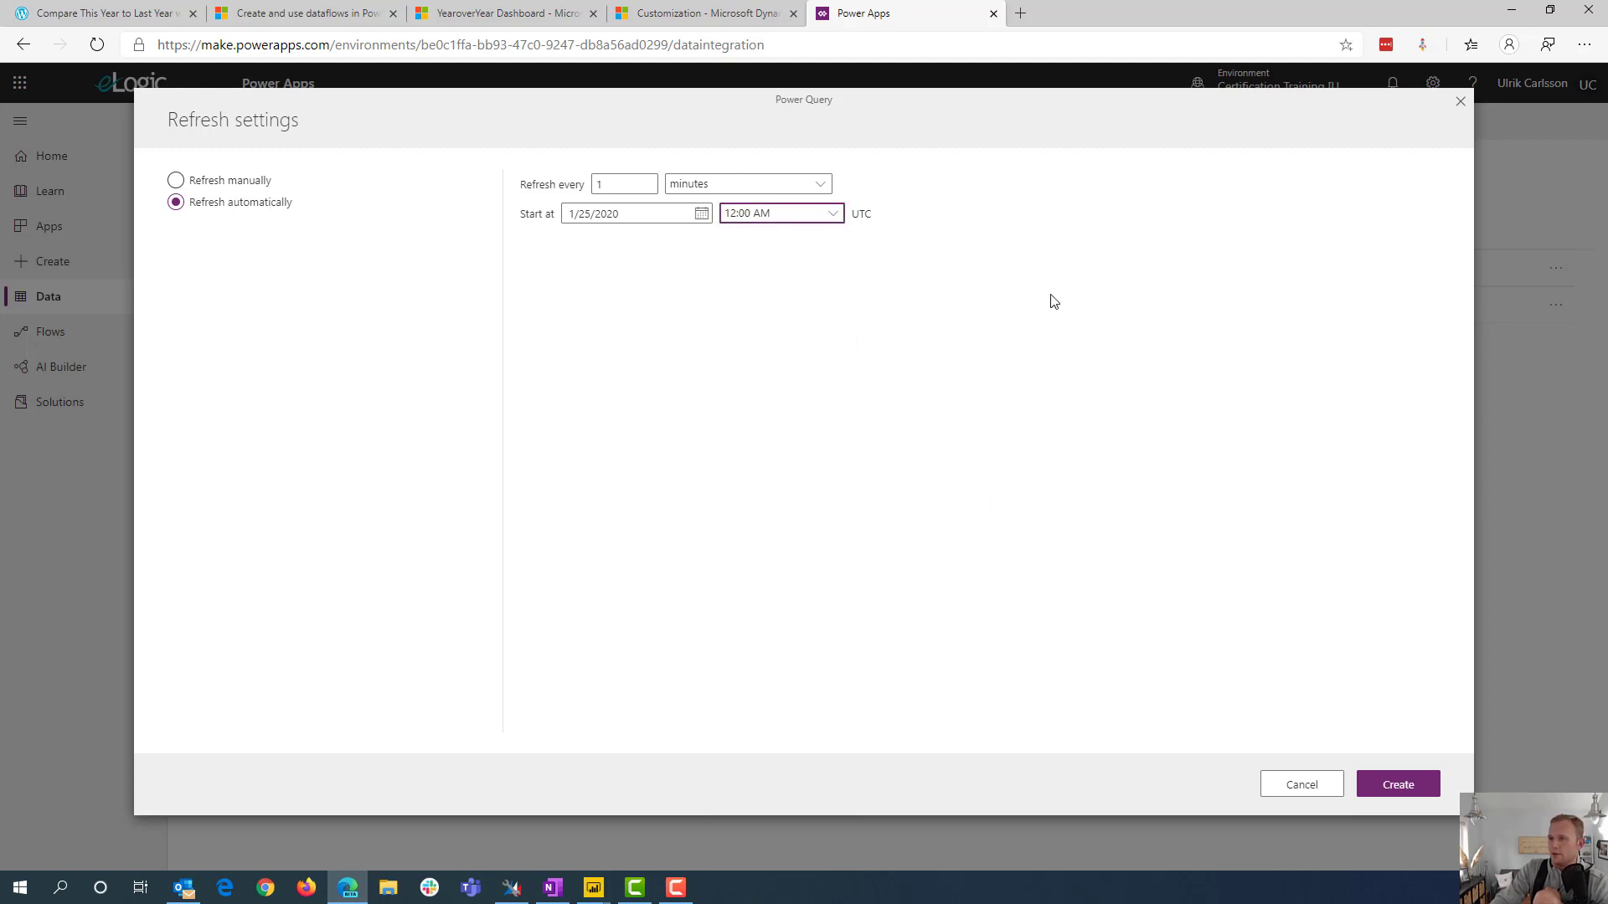
click(1398, 791)
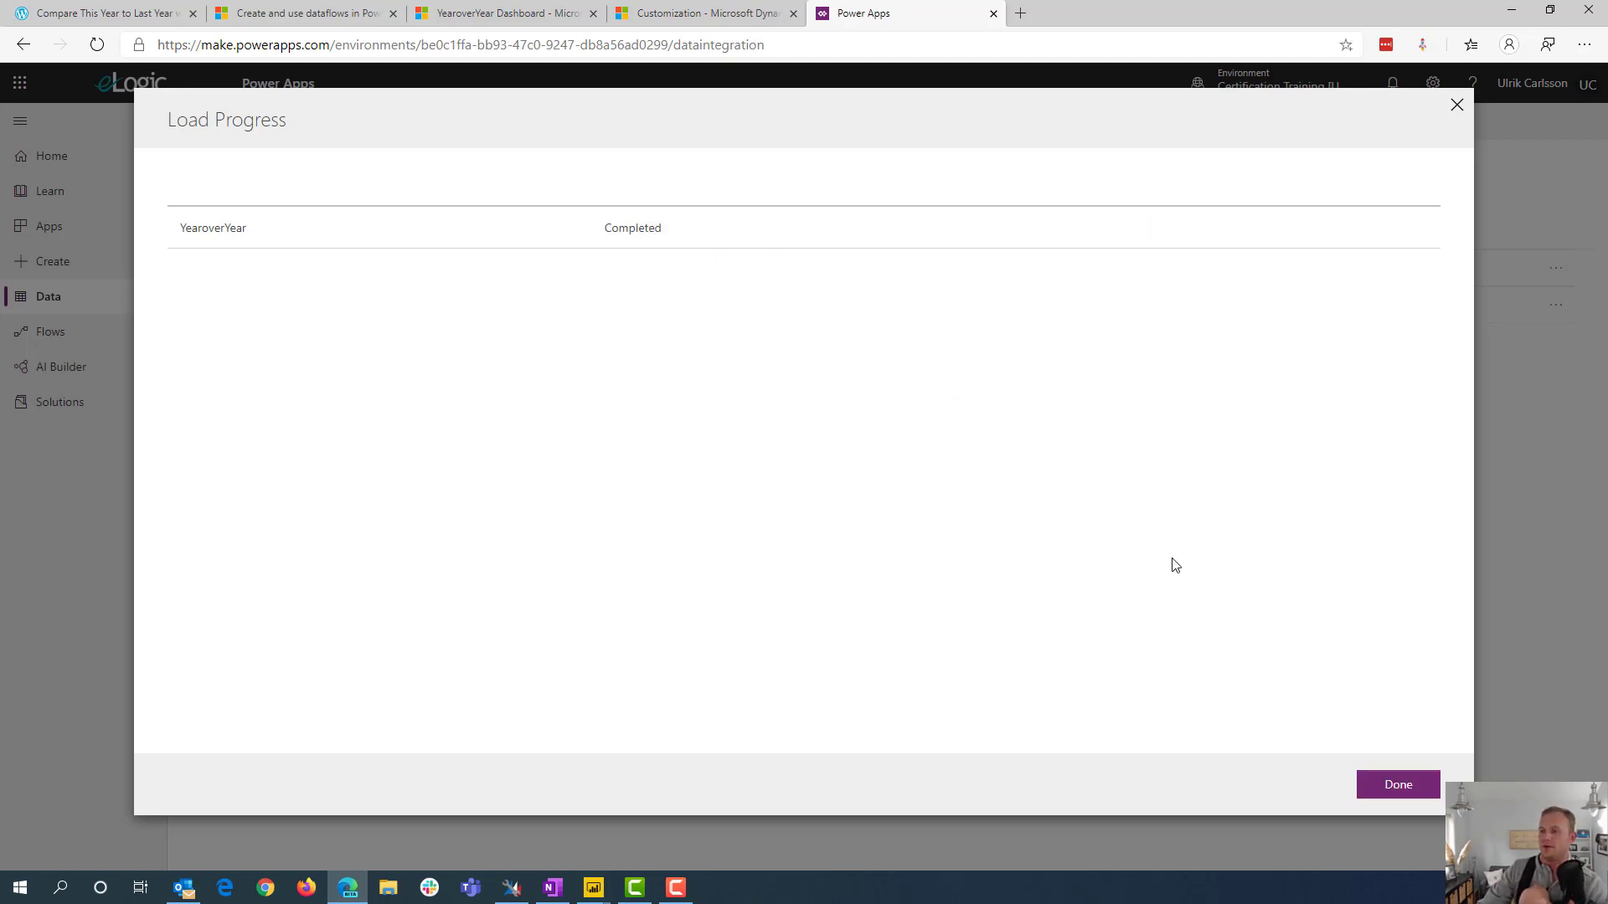
click(1393, 787)
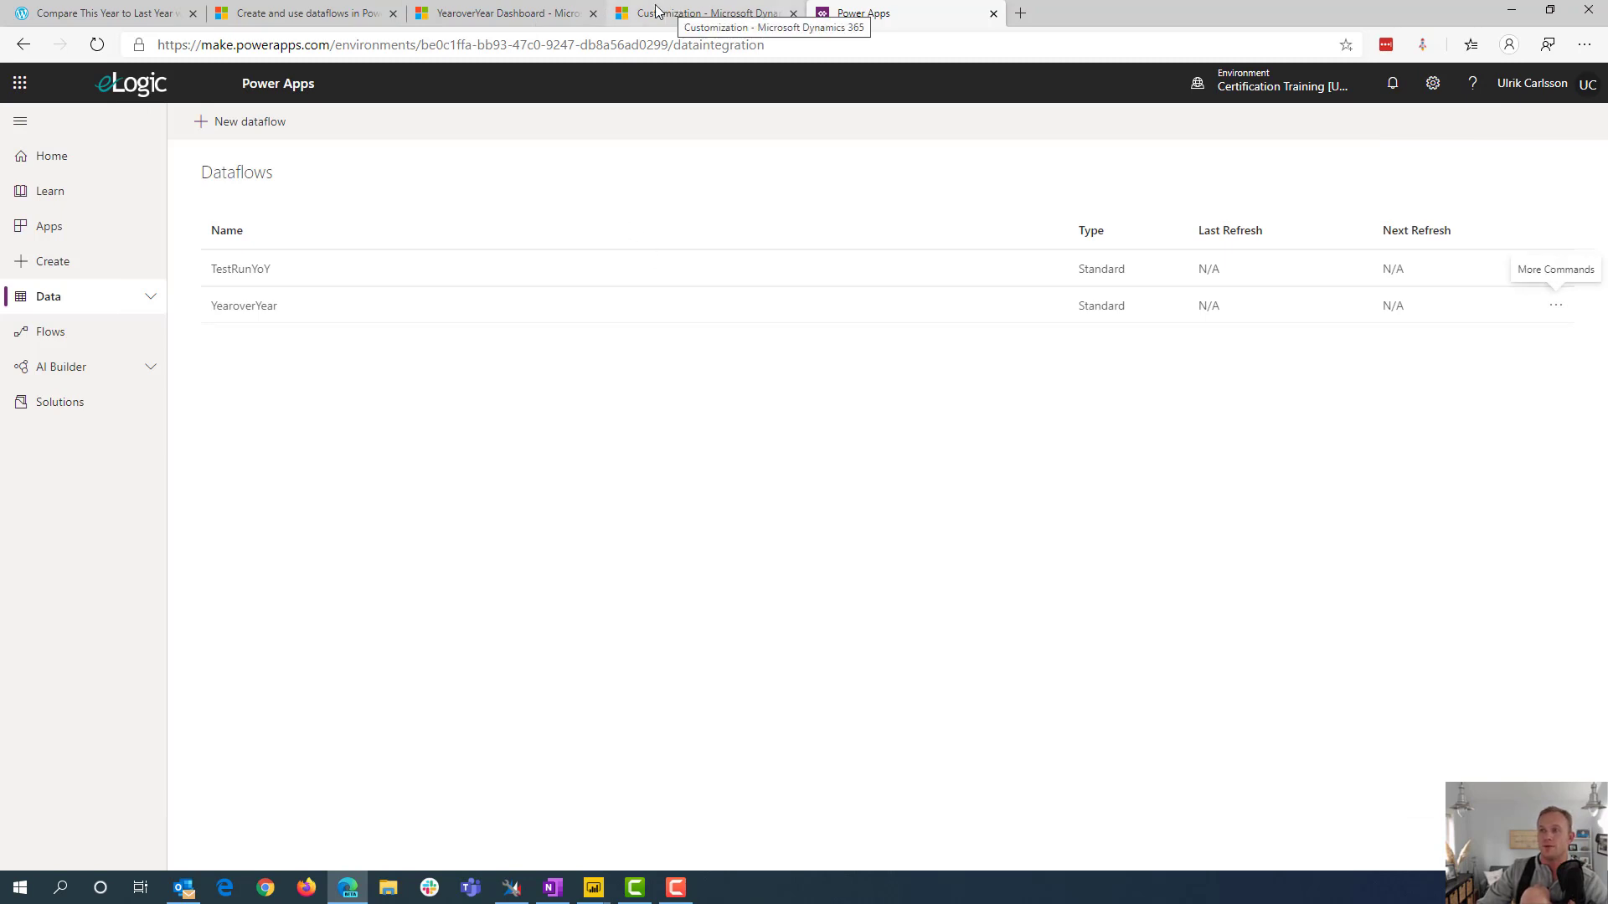
Switch to the Dynamics 365 dashboard and quick-create an opportunity with topic YOY test and estimated revenue 3000000
click(494, 13)
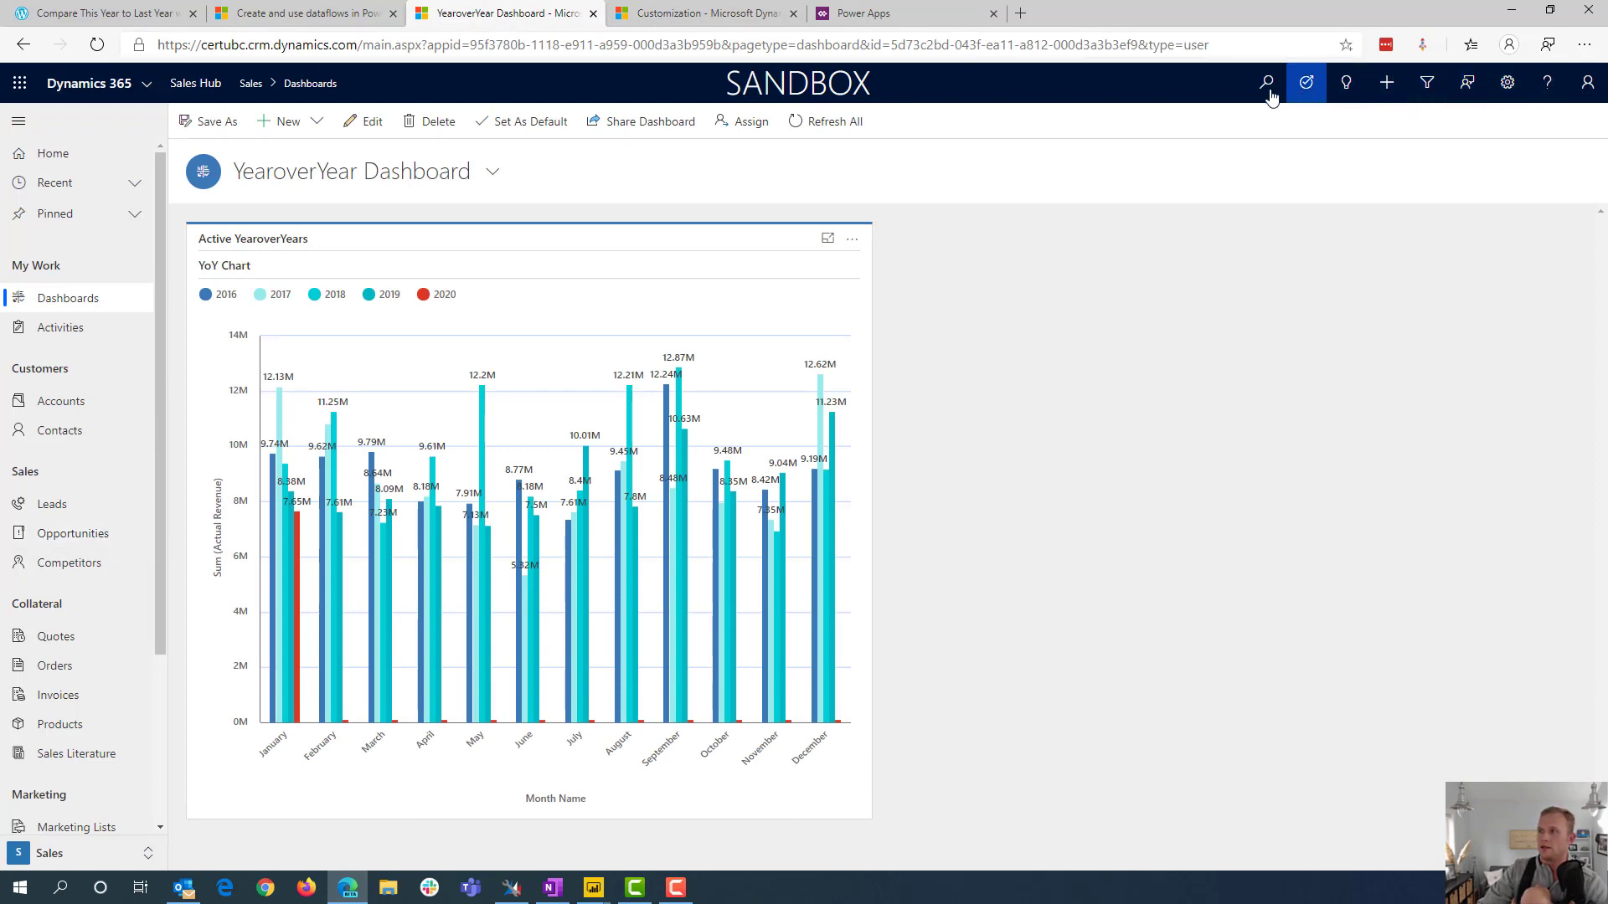
click(1390, 90)
click(1441, 423)
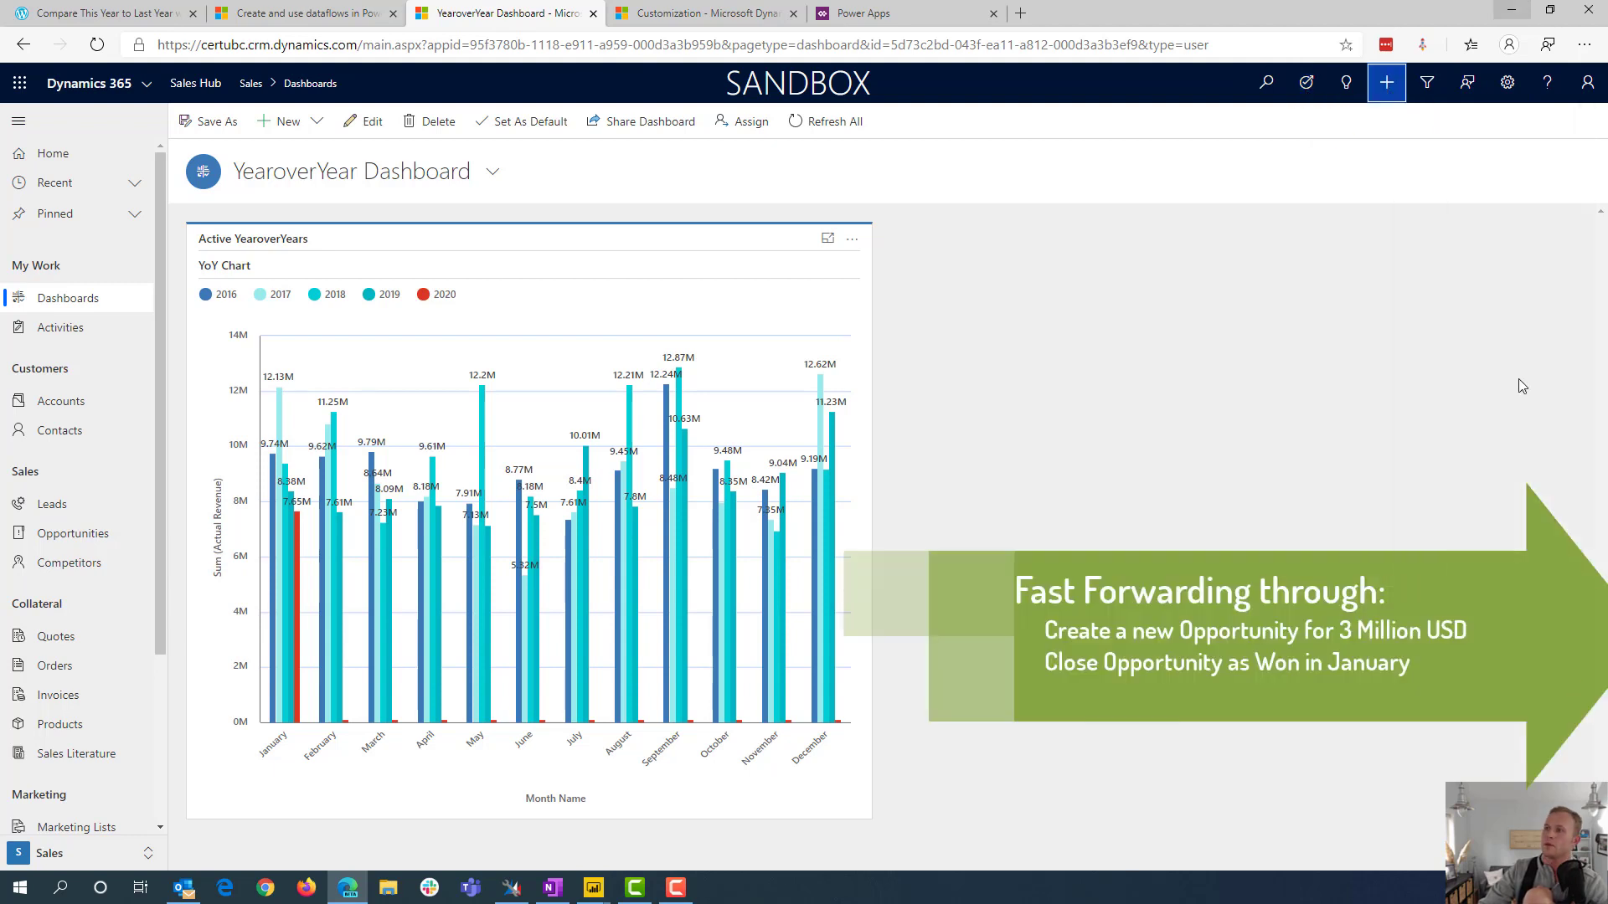
text(YOY test)
click(1388, 377)
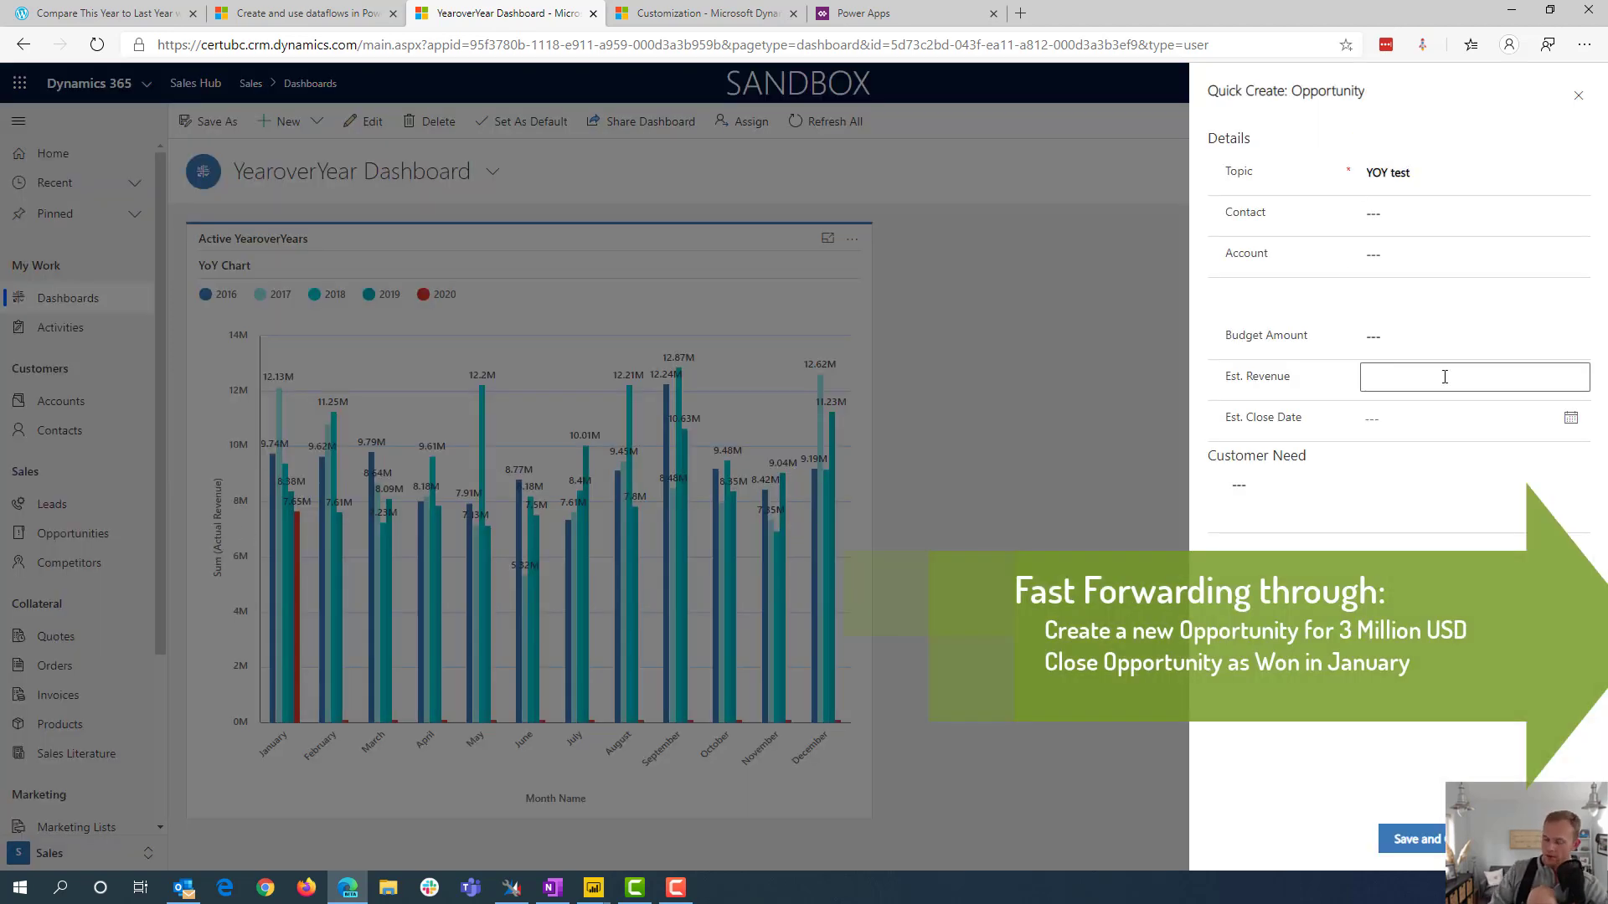
text(3000000)
click(1390, 423)
click(1431, 846)
Open the new YOY test opportunity record and close it as Won
click(972, 839)
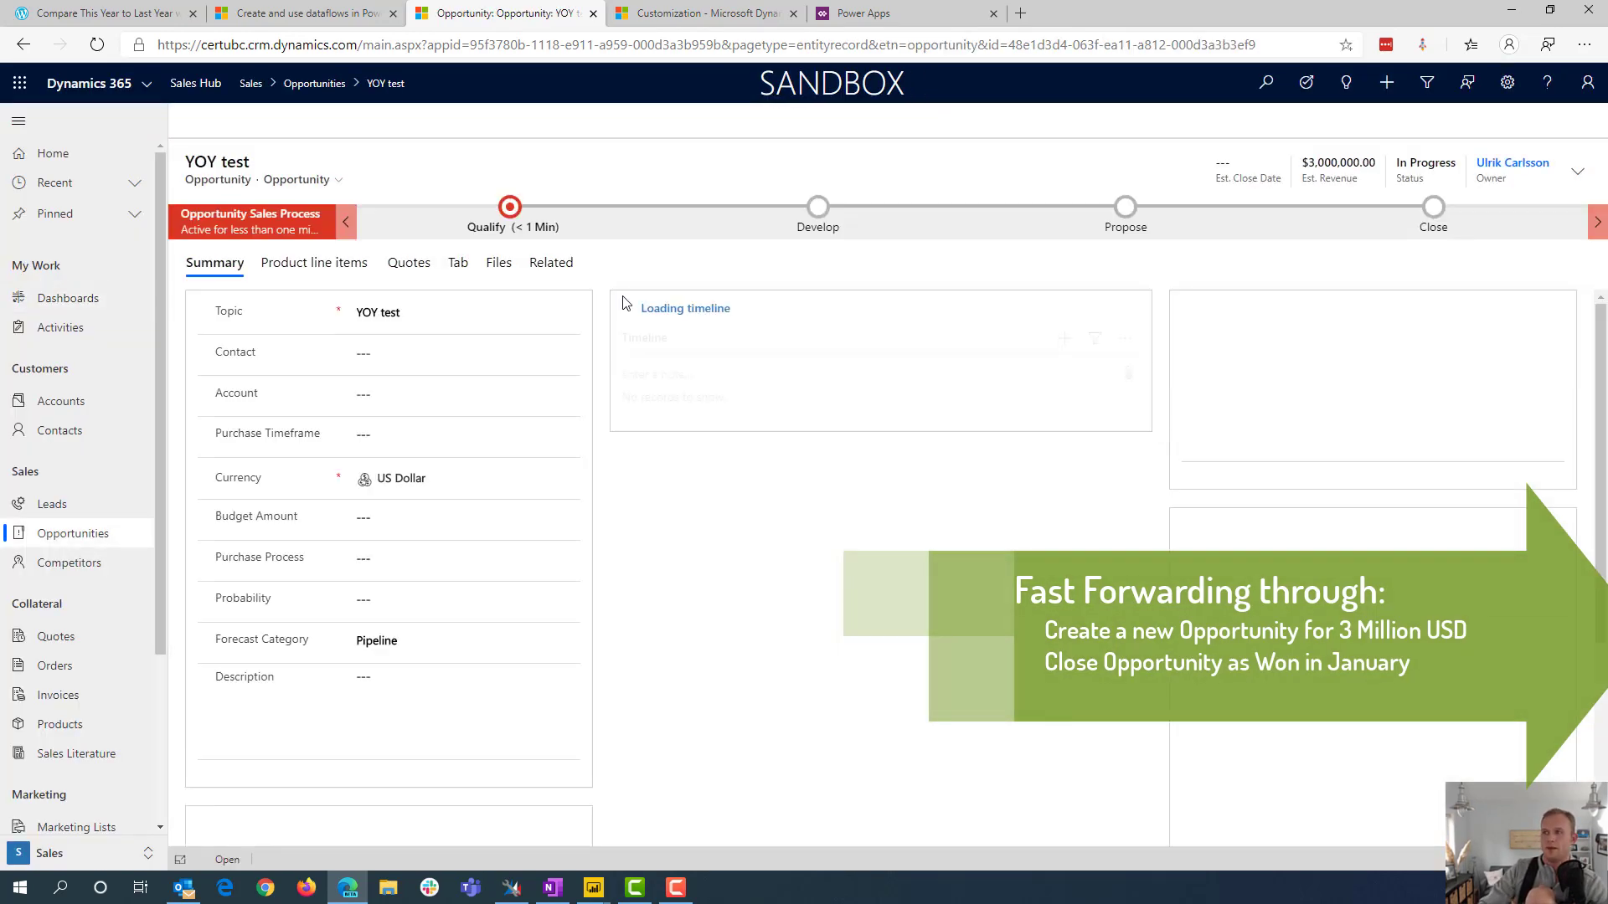
click(479, 121)
click(1415, 839)
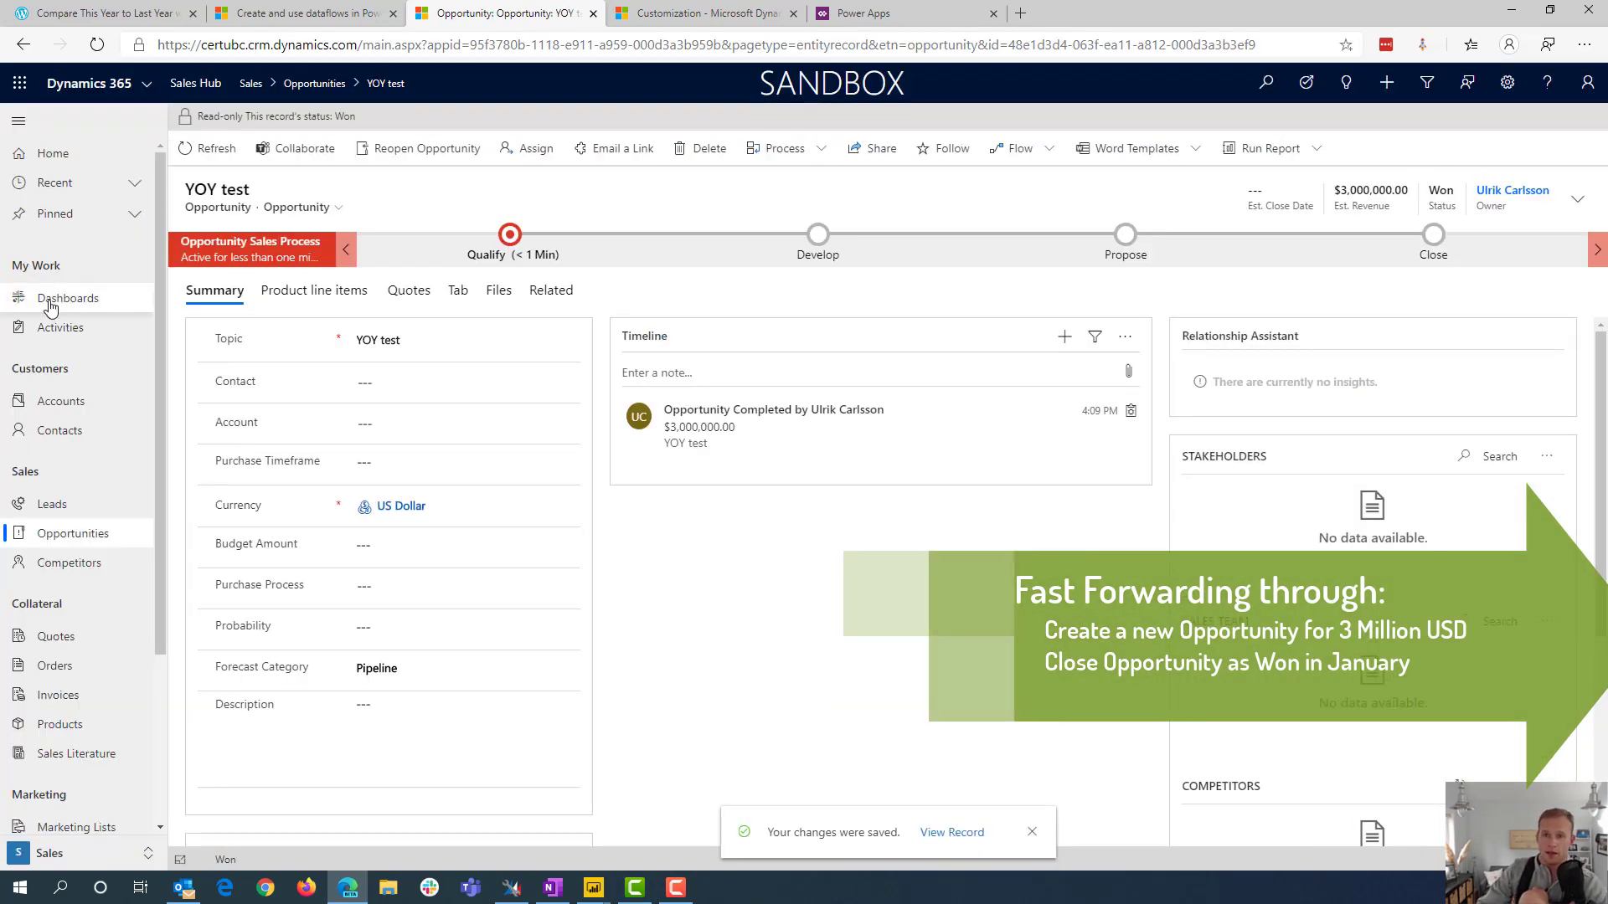
Return to the YearoverYear Dashboard and refresh it repeatedly to check January's 2020 bar for the new sale
click(62, 300)
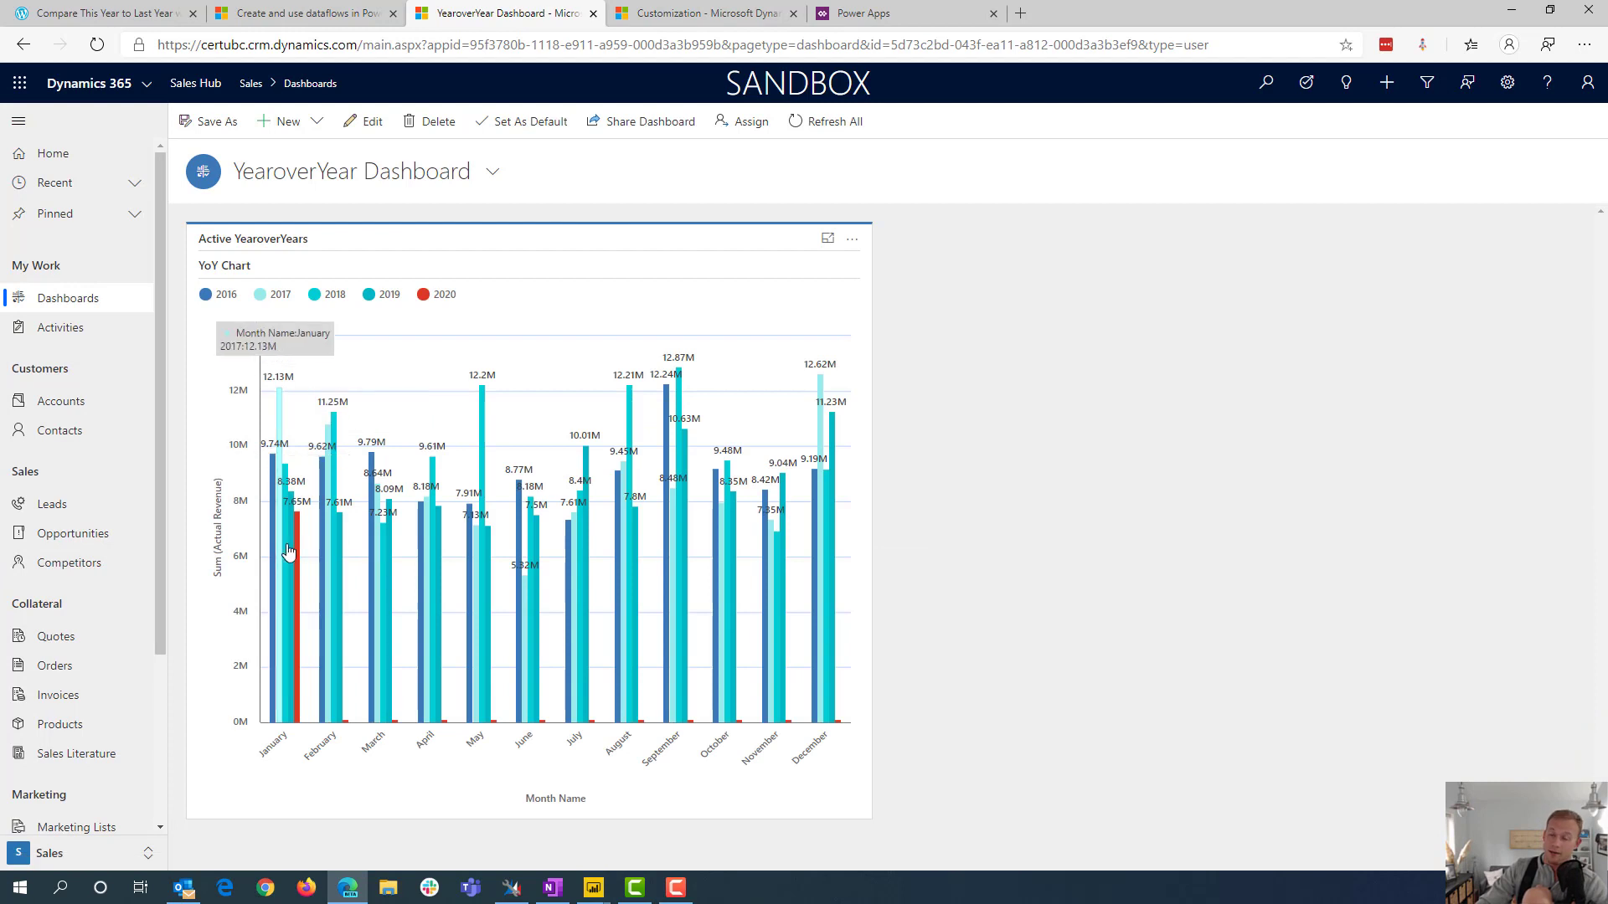
mouse_move(299, 556)
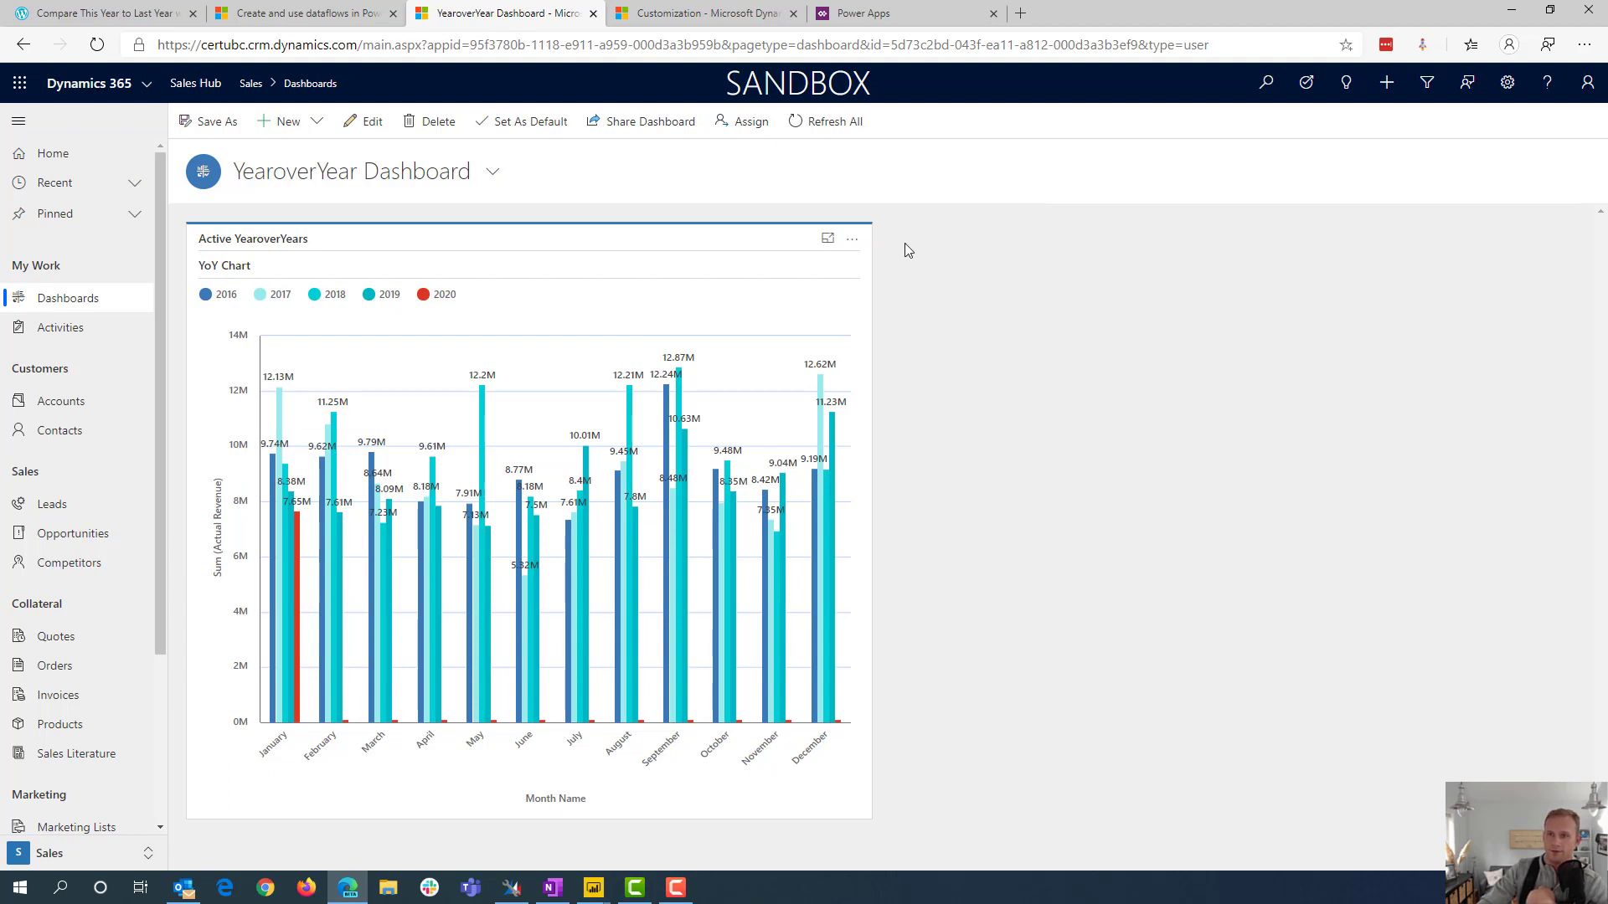
click(843, 128)
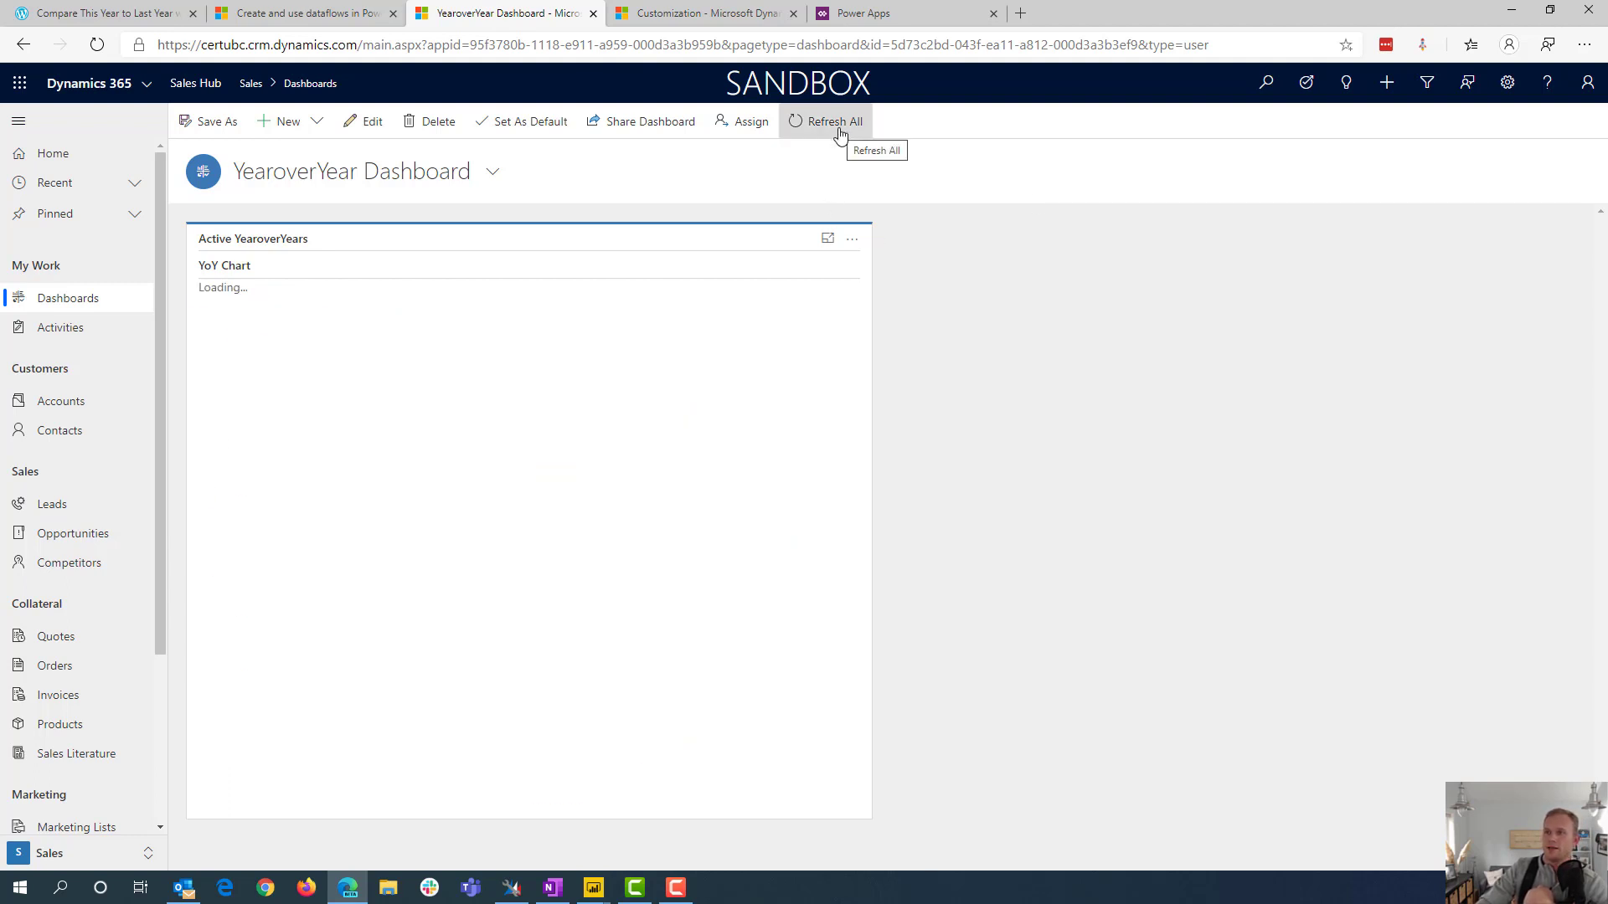
click(842, 133)
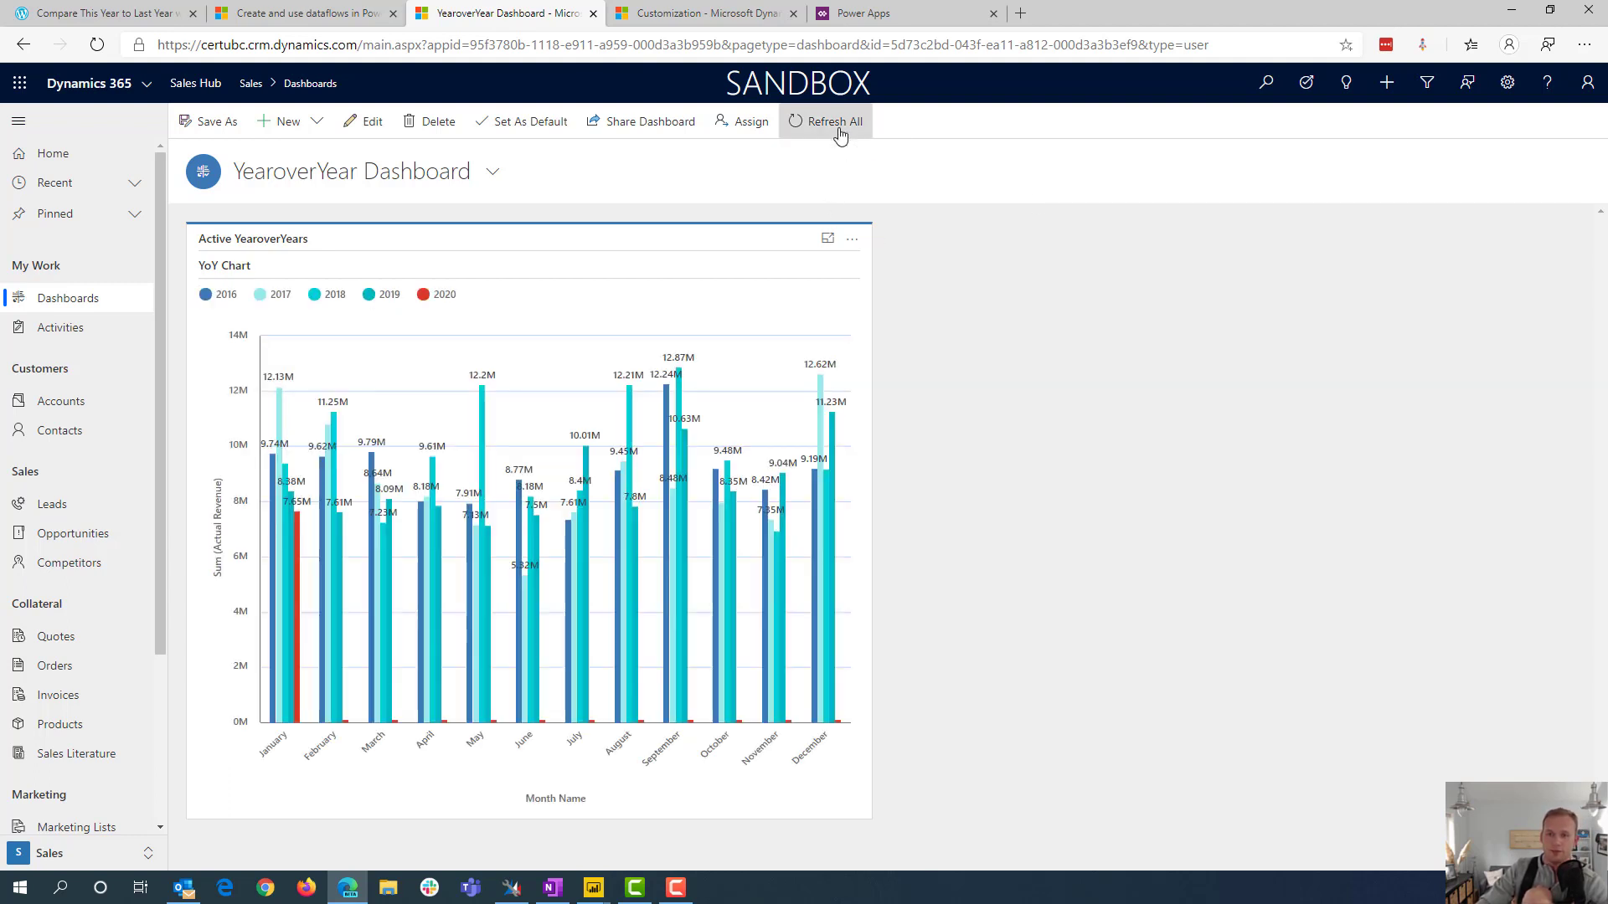
click(840, 134)
click(840, 134)
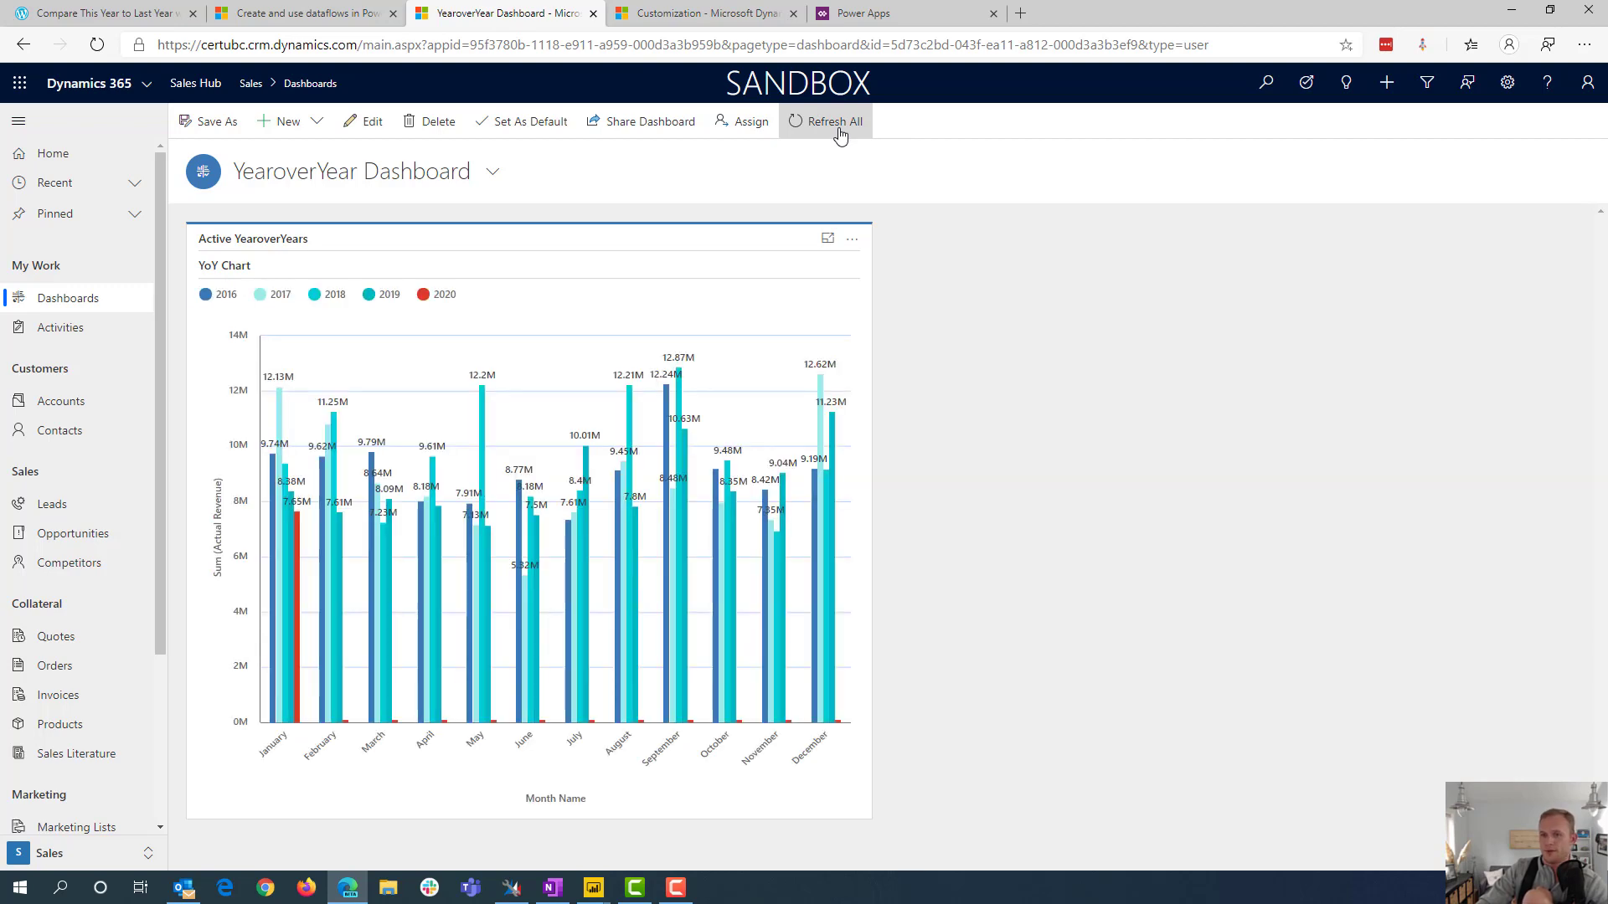
click(840, 134)
click(840, 134)
click(841, 134)
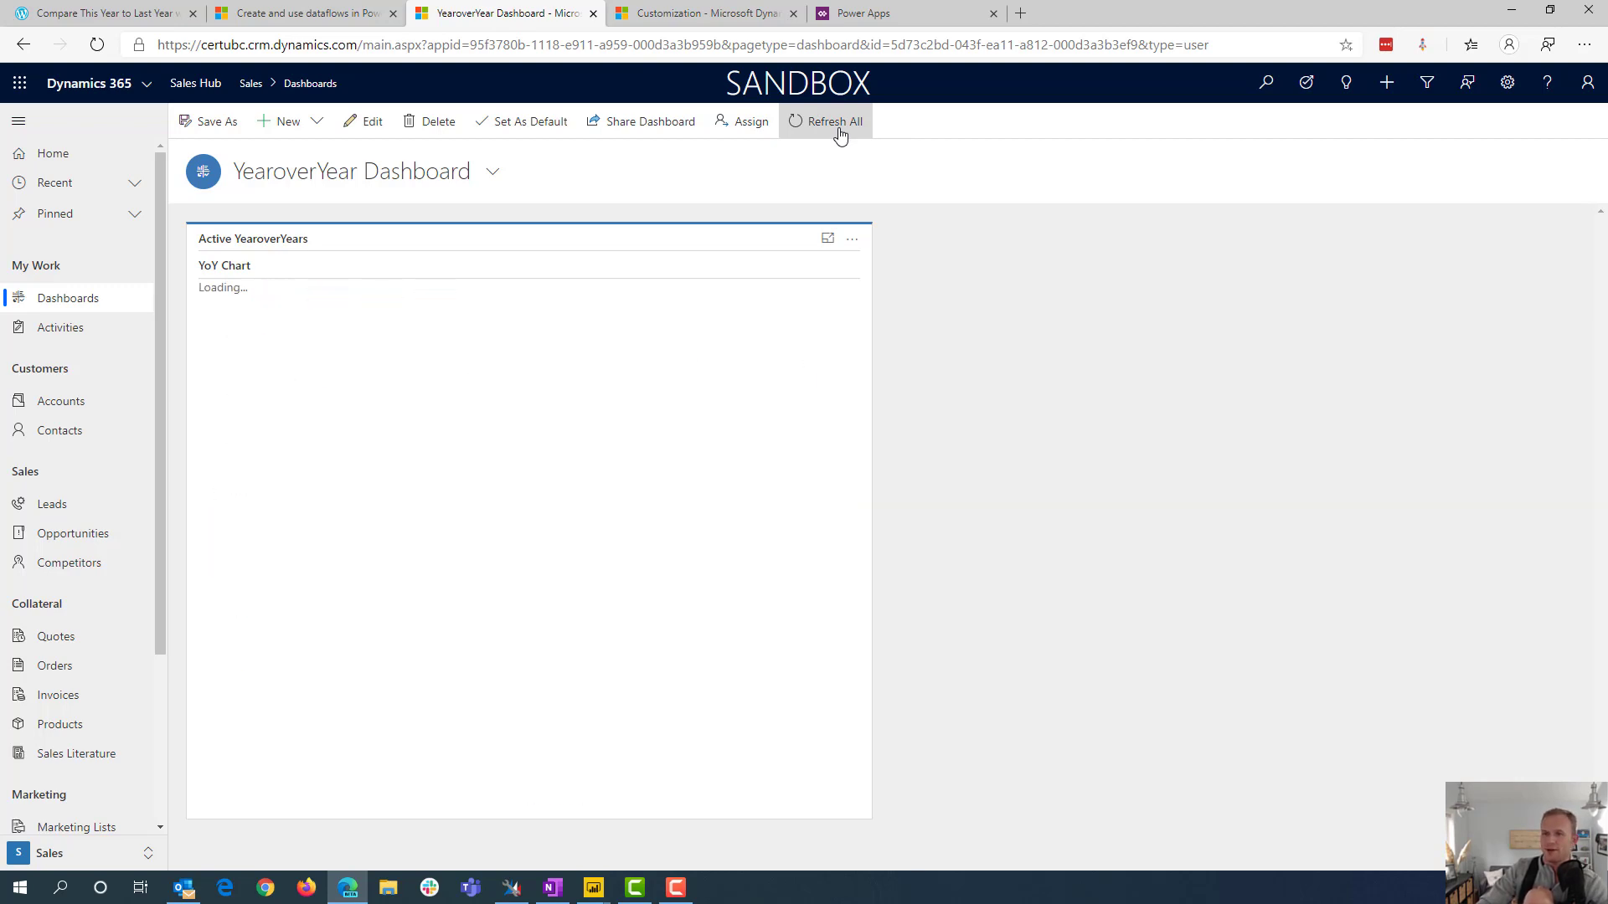
click(840, 134)
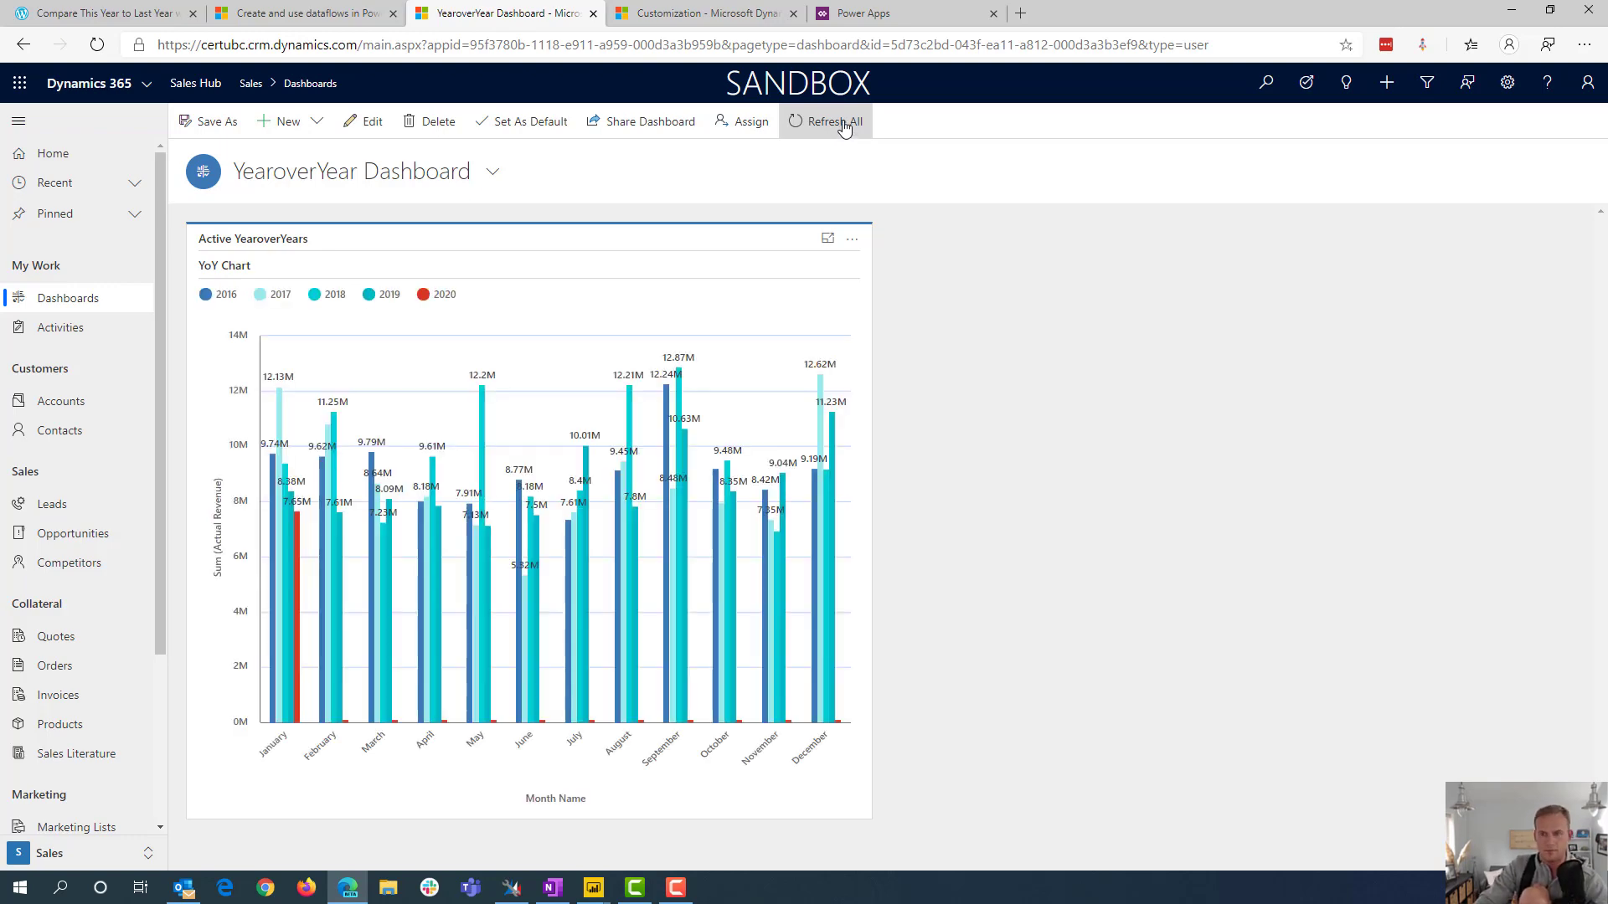
click(845, 126)
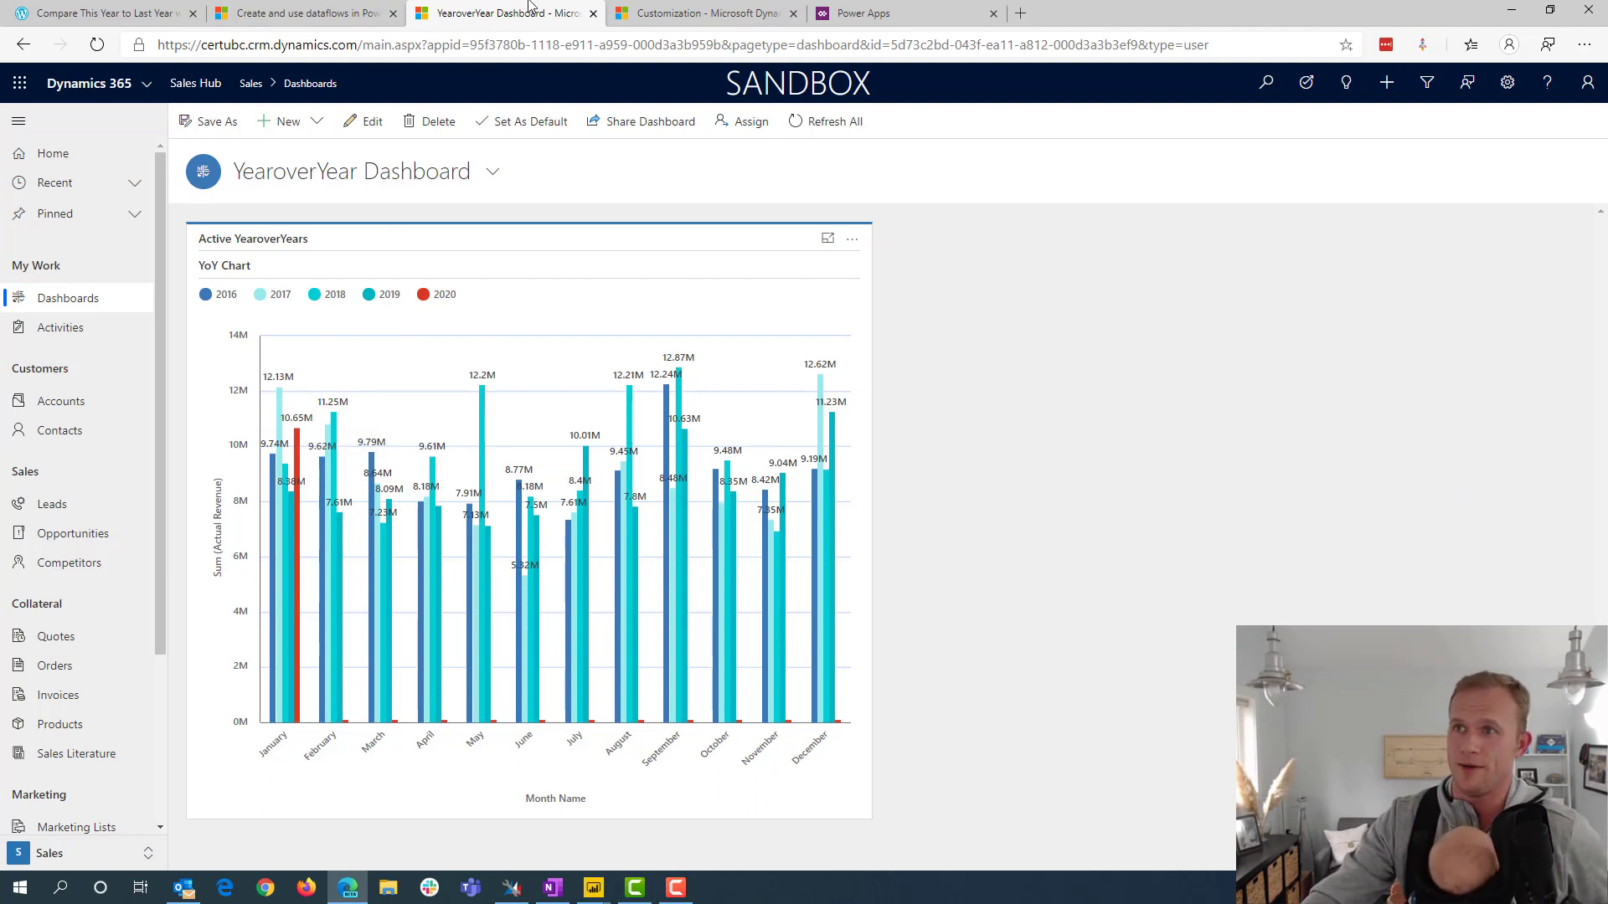
Switch to Power Apps, review the YearoverYear dataflow's refresh history against the dashboard chart, and return to the dashboard
click(877, 18)
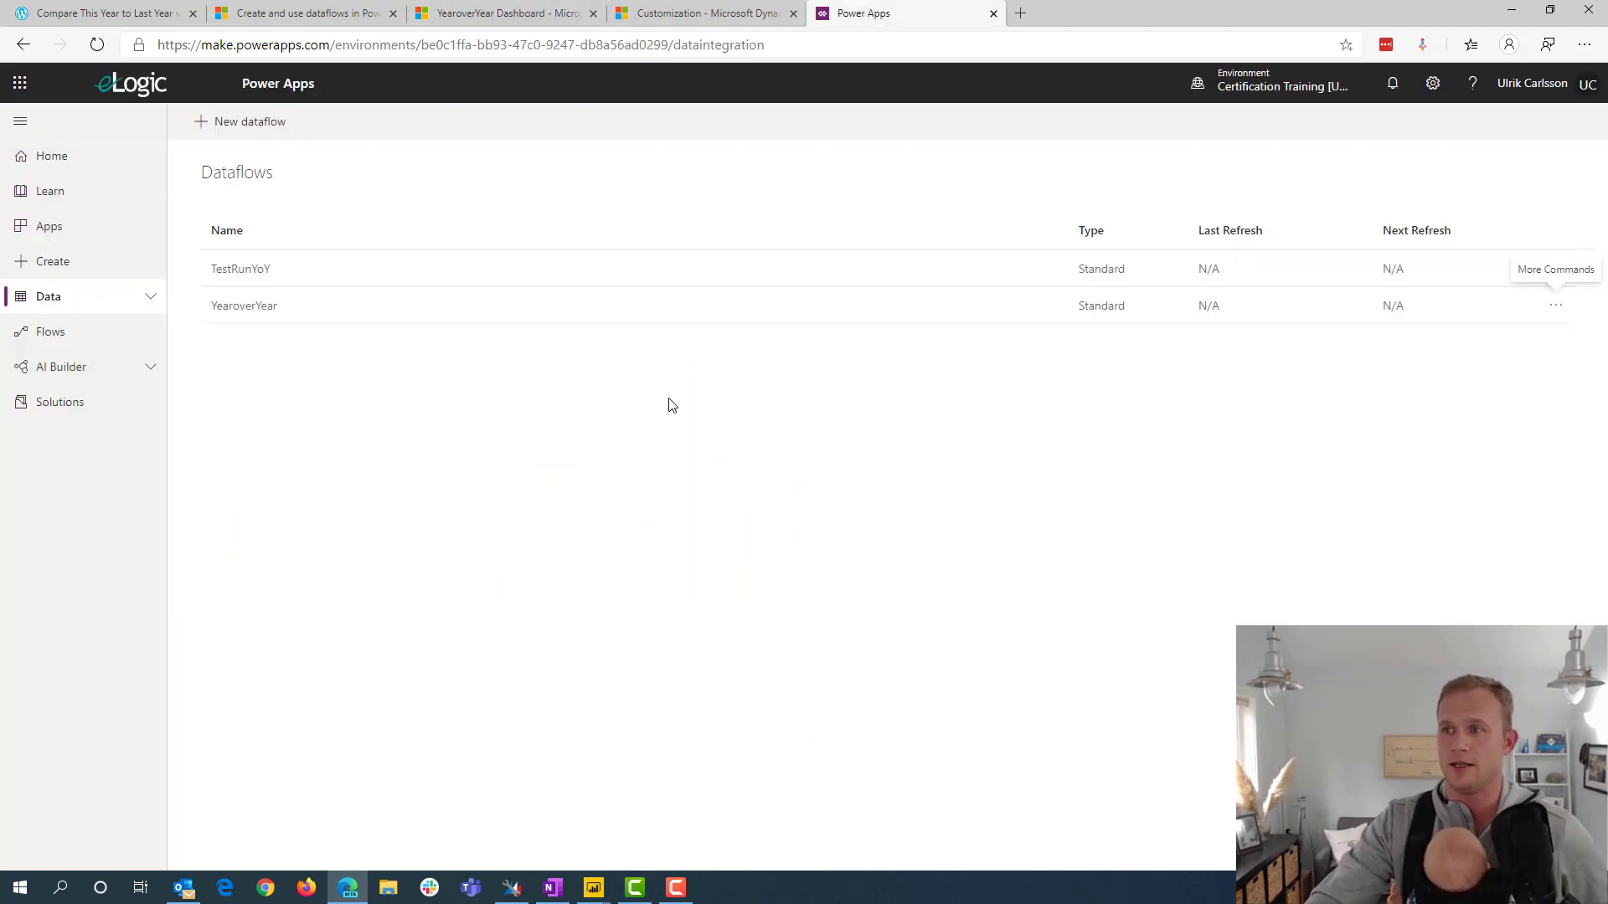
click(1557, 311)
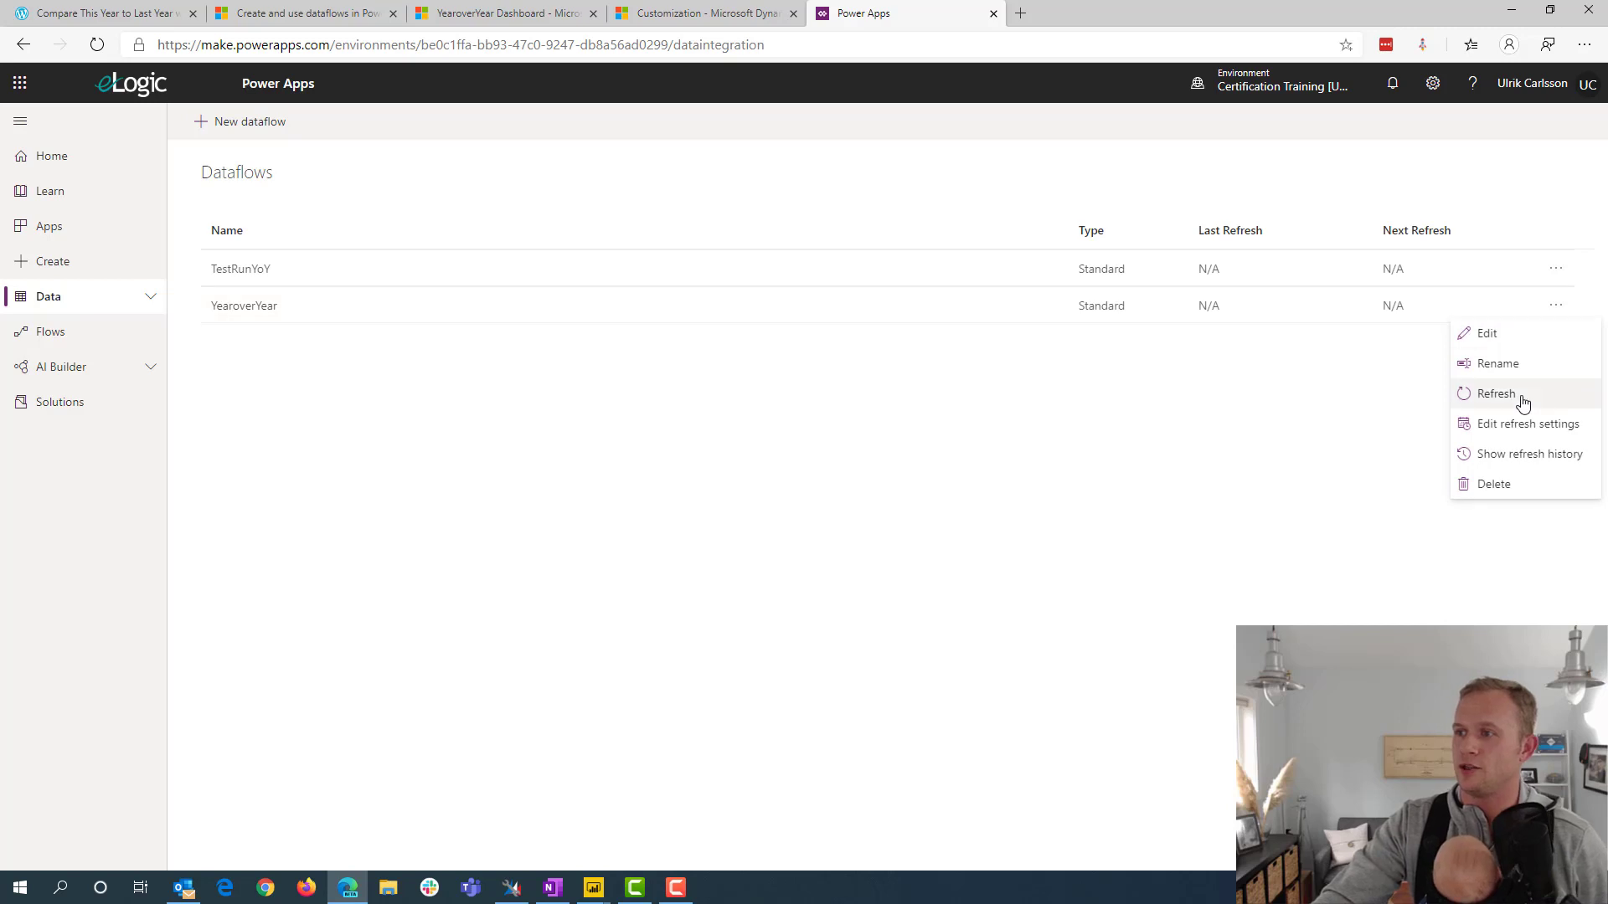
click(1506, 460)
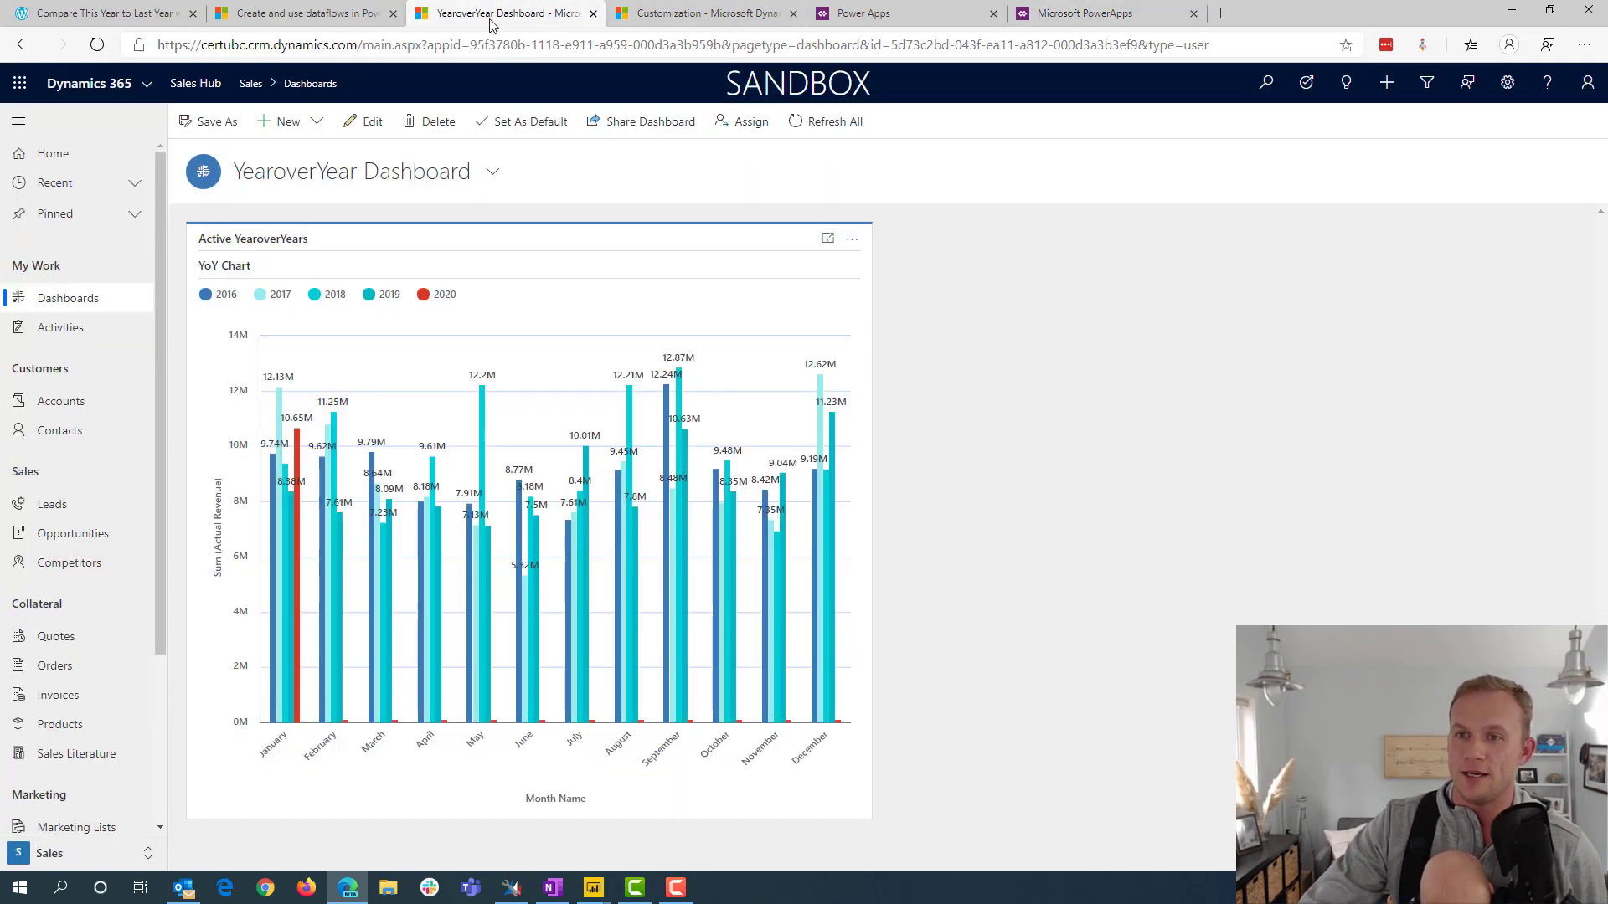
click(492, 16)
click(1085, 15)
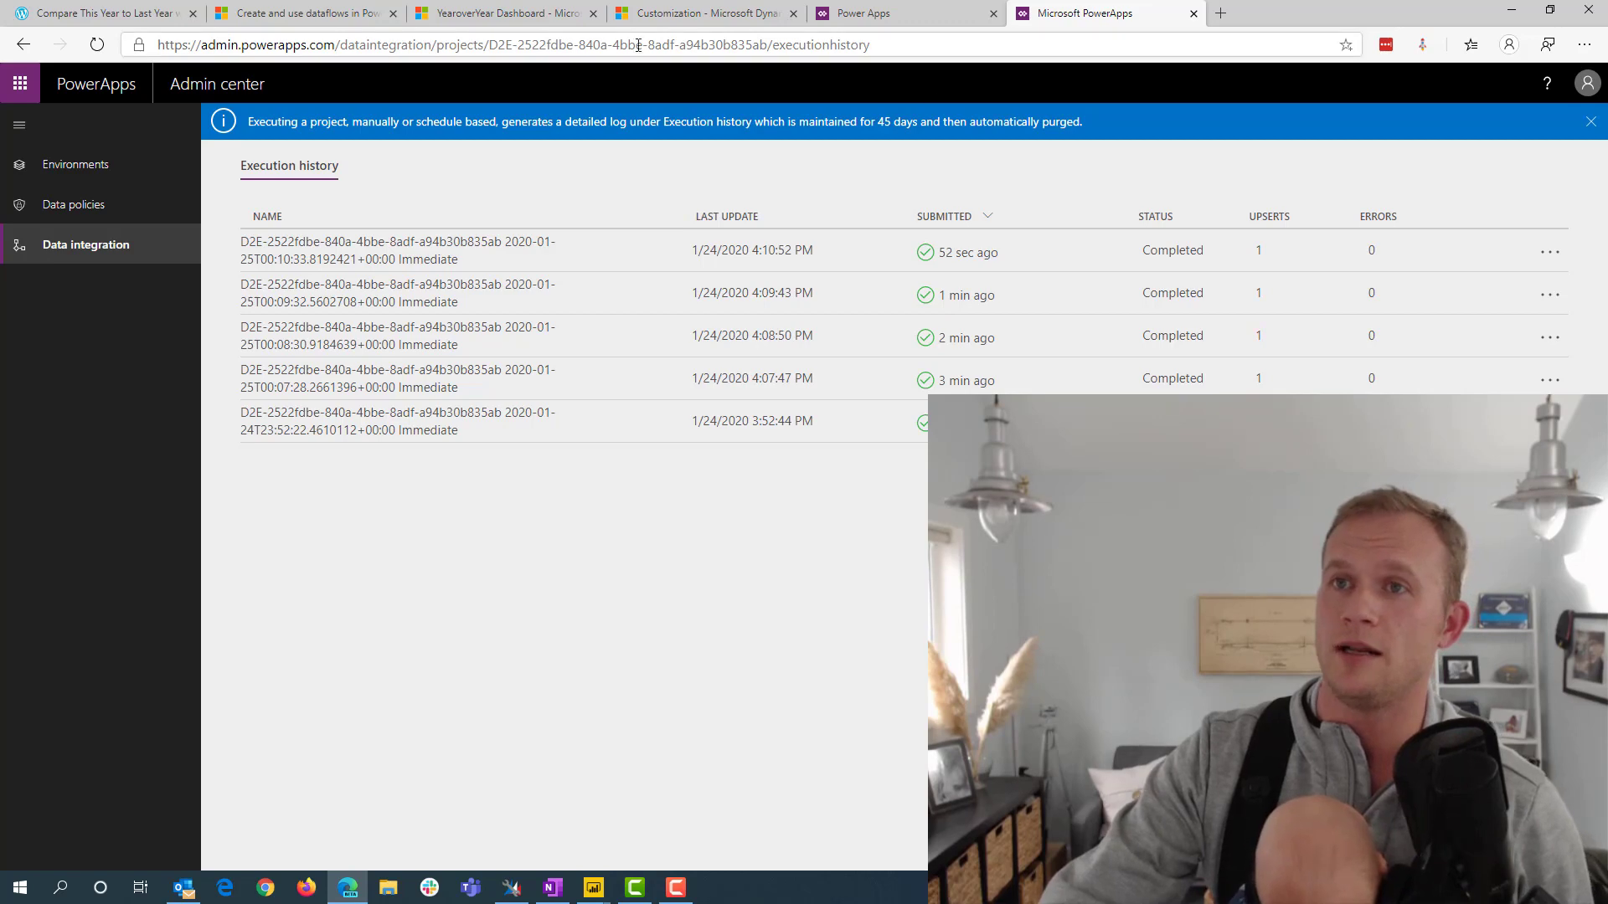
click(506, 13)
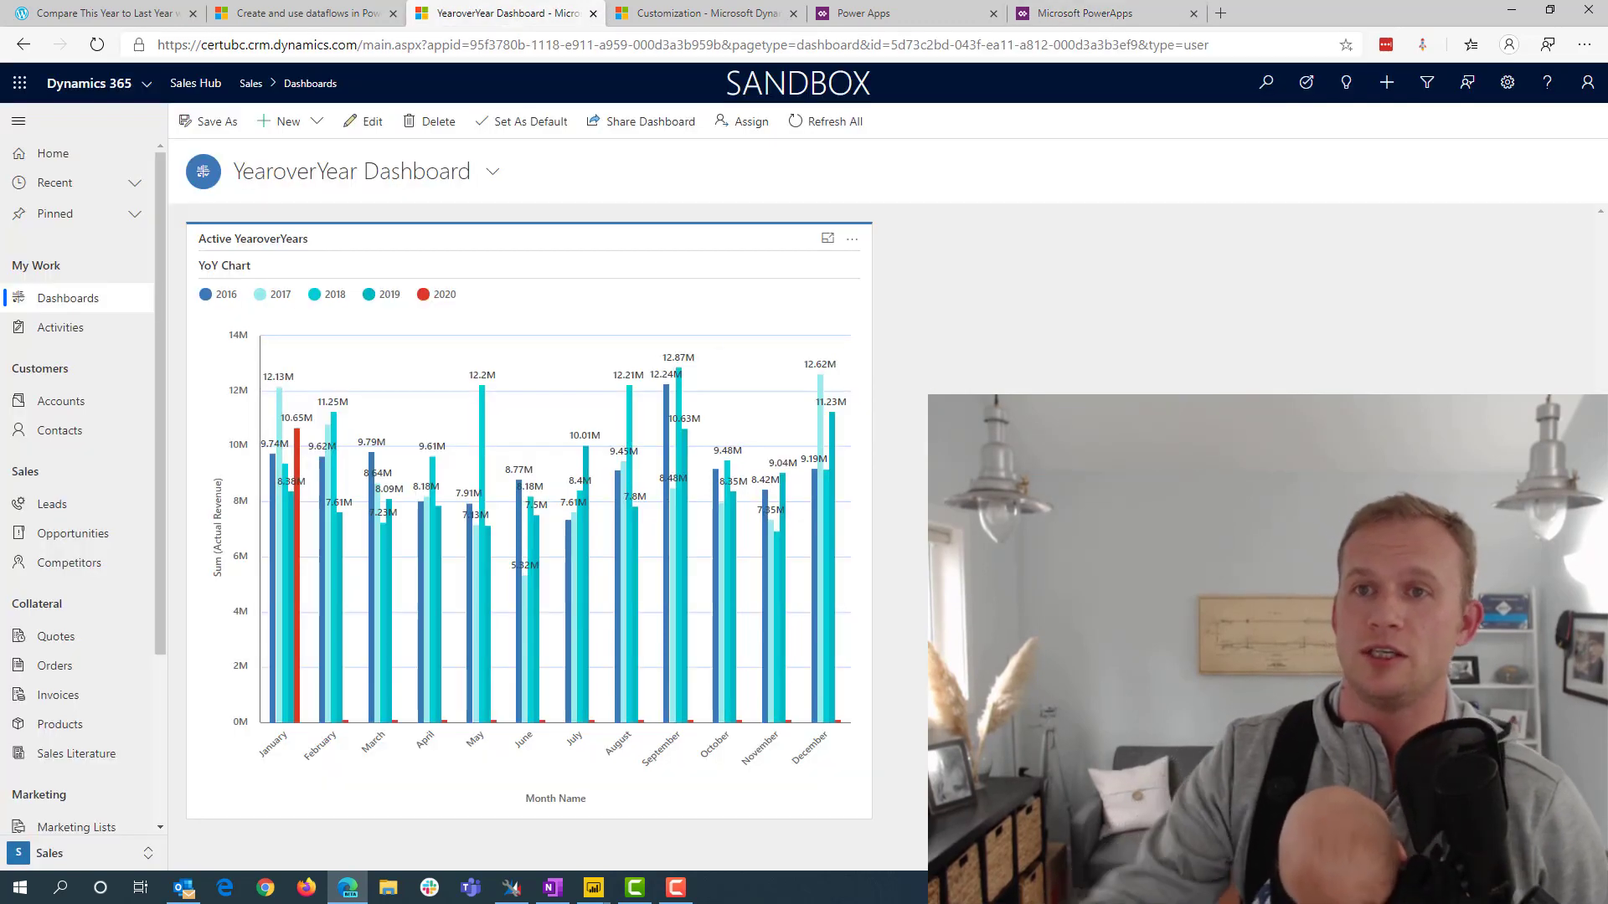